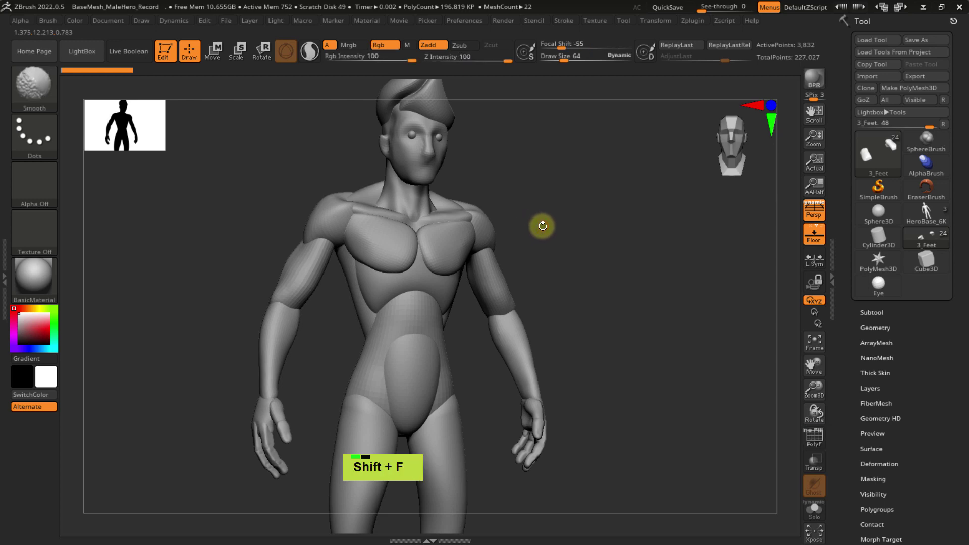
- Select the 2_Pecs subtool and turn on the polyframe display to show the chest muscles' topology
{"action": "left_click", "coordinate": [439, 242], "text": "alt"}
{"action": "key", "text": "shift"}
{"action": "key", "text": "shift+f"}
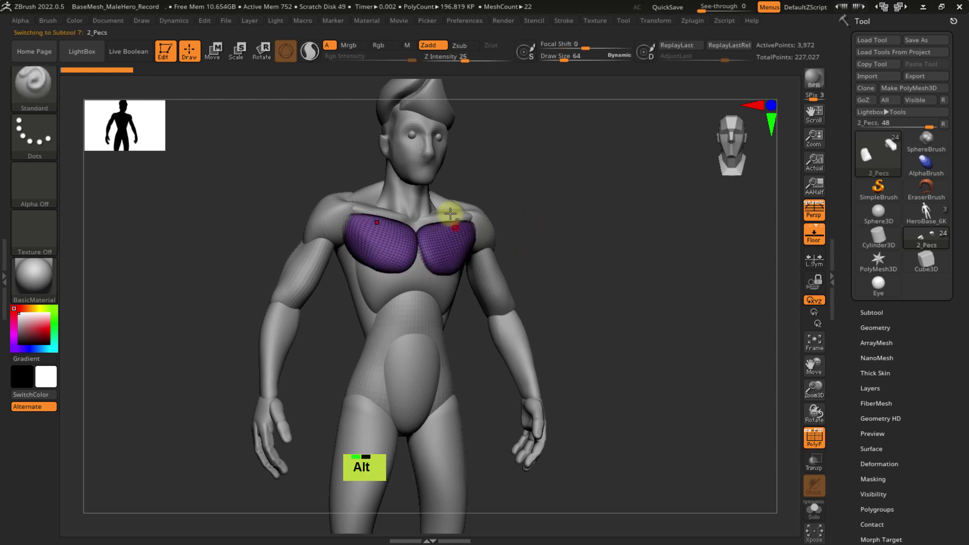
{"action": "mouse_move", "coordinate": [447, 210]}
{"action": "right_mouse_down", "text": "alt"}
{"action": "mouse_move", "coordinate": [441, 234]}
{"action": "mouse_move", "coordinate": [489, 273]}
{"action": "mouse_move", "coordinate": [460, 270]}
{"action": "mouse_move", "coordinate": [522, 219]}
{"action": "right_mouse_up", "text": "alt"}
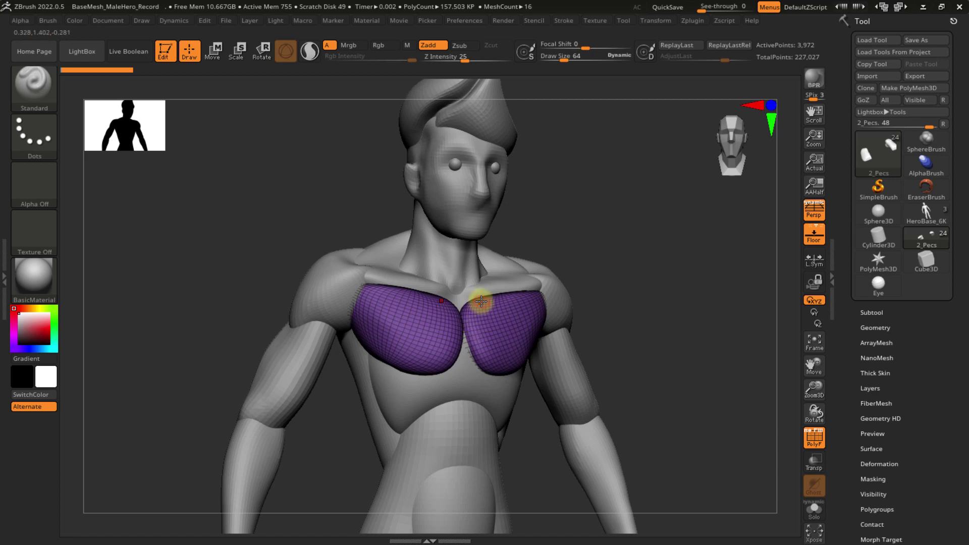
{"action": "right_click_drag", "start_coordinate": [491, 231], "coordinate": [474, 253], "text": "alt"}
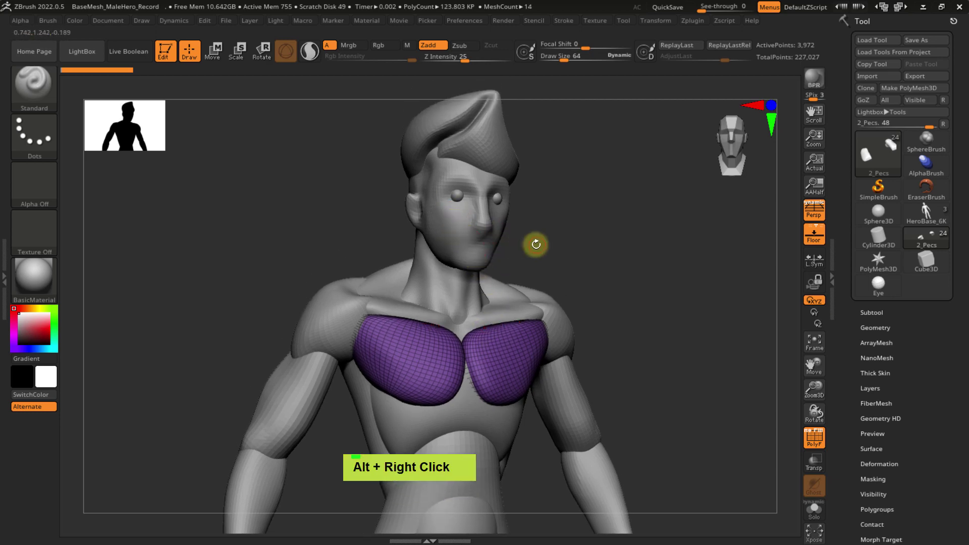
{"action": "left_click_drag", "start_coordinate": [577, 206], "coordinate": [674, 311], "text": "ctrl"}
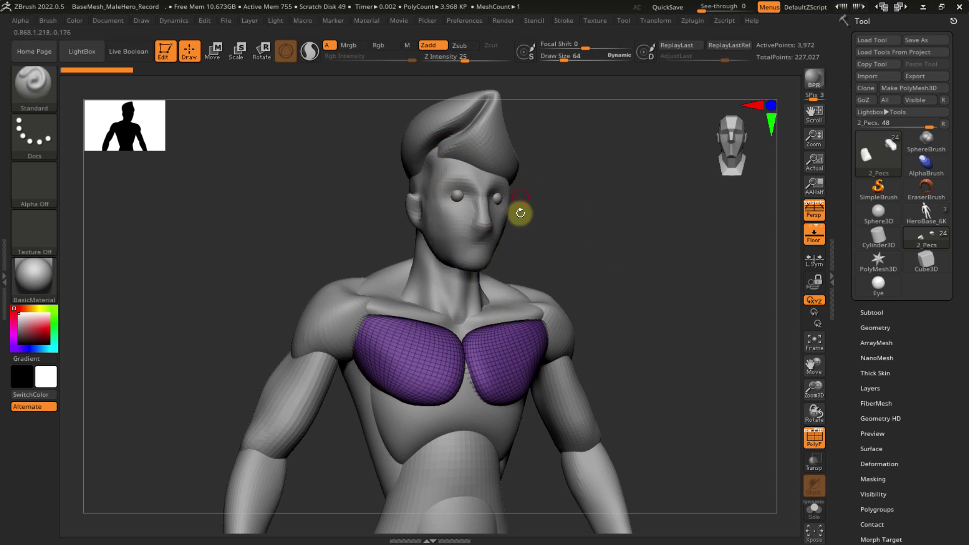
- Select the 4_Shoulder subtool on the character's shoulder
{"action": "right_click_drag", "start_coordinate": [373, 283], "coordinate": [474, 303], "text": "ctrl"}
{"action": "right_click_drag", "start_coordinate": [393, 277], "coordinate": [441, 243], "text": "alt"}
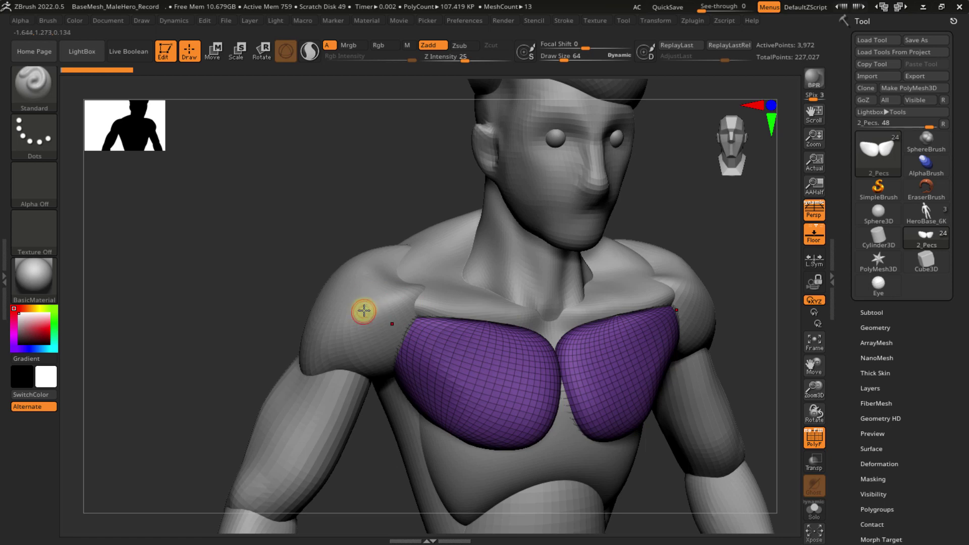
{"action": "left_click", "coordinate": [353, 294], "text": "alt"}
{"action": "right_click_drag", "start_coordinate": [353, 281], "coordinate": [372, 311], "text": "ctrl"}
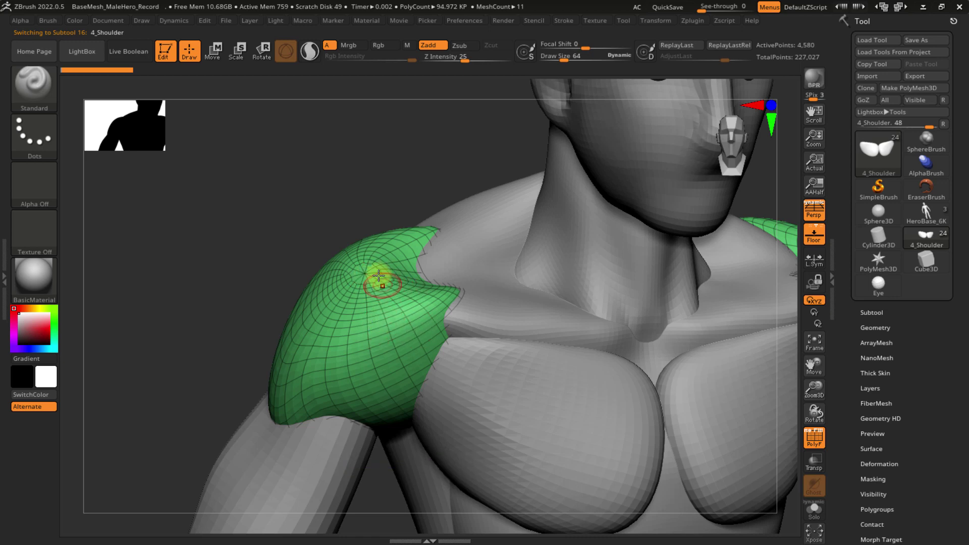
- Isolate the shoulder subtool to examine the pole topology on top of it, and show the whole body again
{"action": "right_click_drag", "start_coordinate": [377, 339], "coordinate": [403, 364]}
{"action": "left_click", "coordinate": [814, 512]}
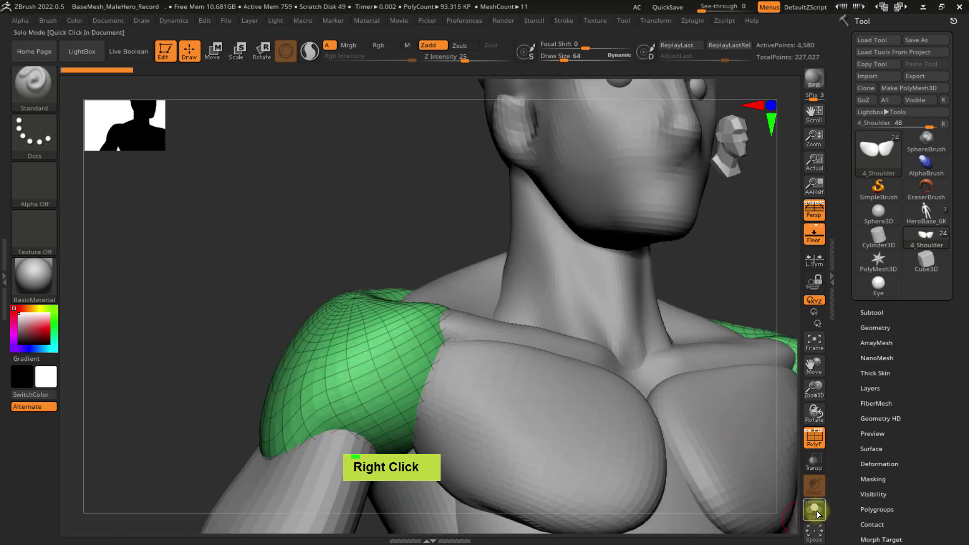
{"action": "right_click_drag", "start_coordinate": [620, 364], "coordinate": [489, 192], "text": "alt"}
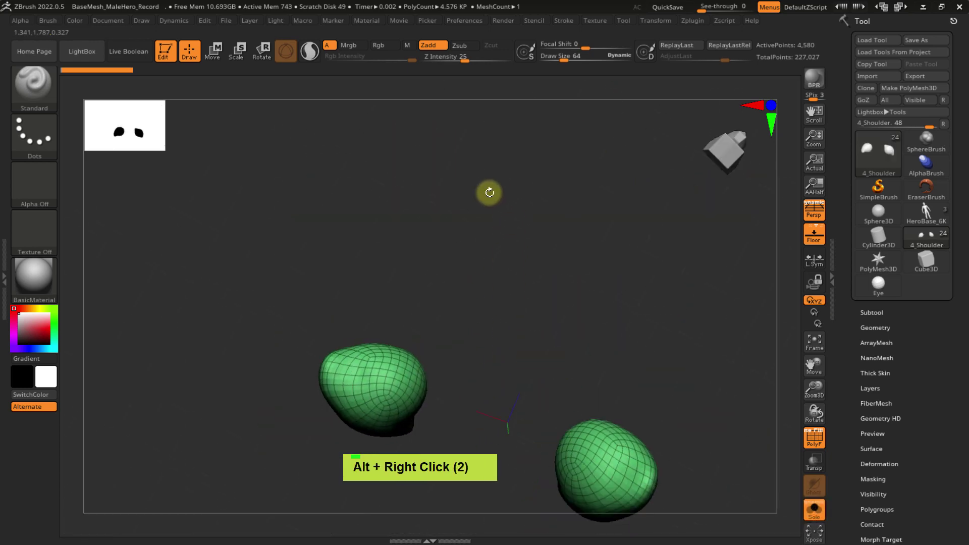
{"action": "right_click_drag", "start_coordinate": [443, 349], "coordinate": [452, 415]}
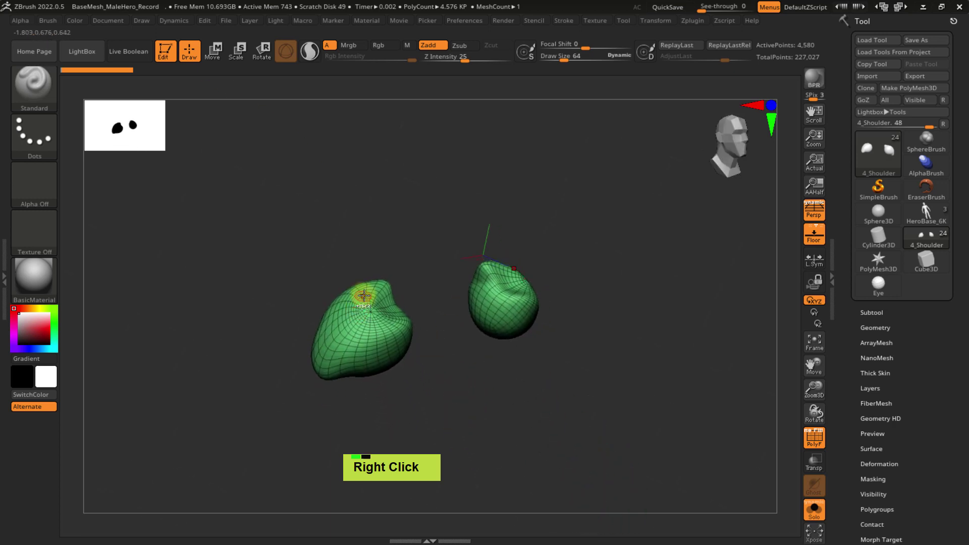
{"action": "right_click_drag", "start_coordinate": [364, 295], "coordinate": [372, 320], "text": "ctrl"}
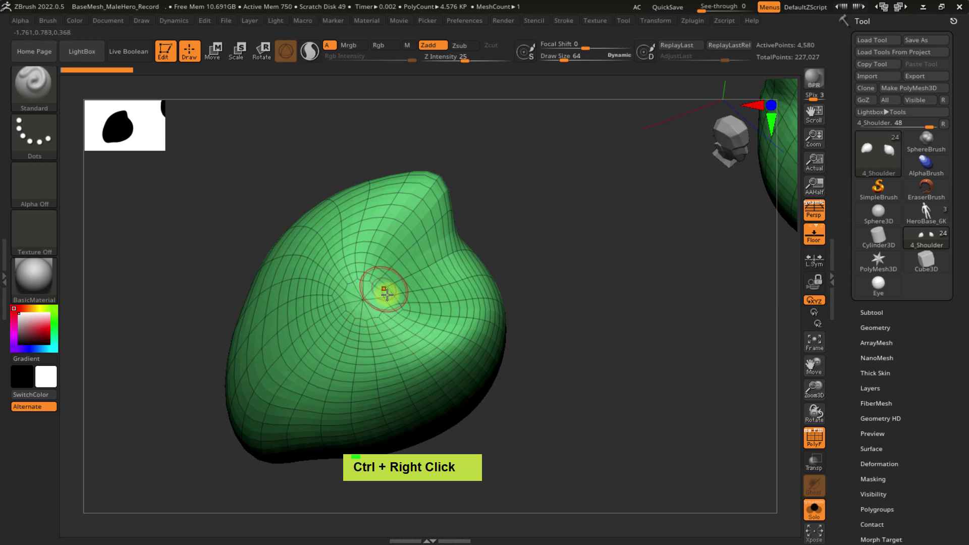
{"action": "left_click", "coordinate": [816, 509]}
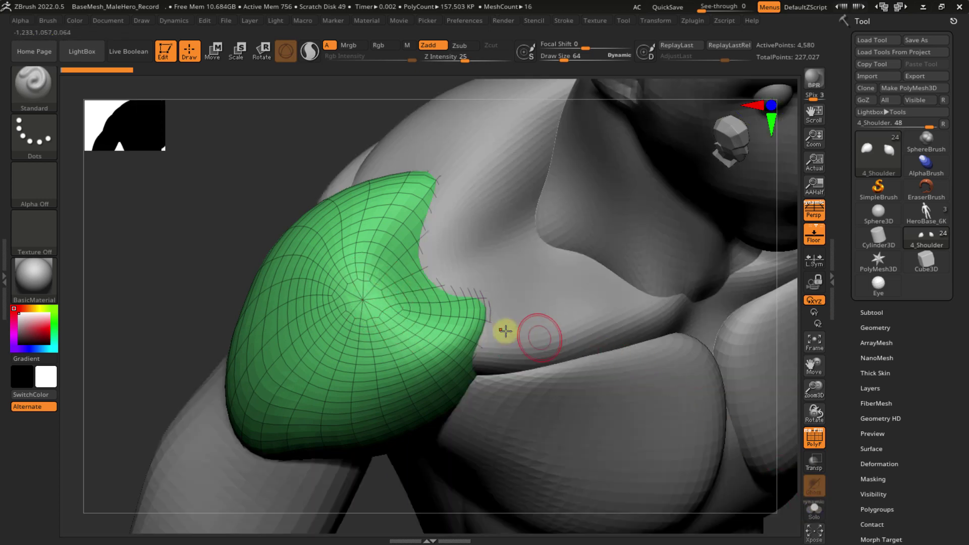
{"action": "right_click_drag", "start_coordinate": [501, 331], "coordinate": [464, 307]}
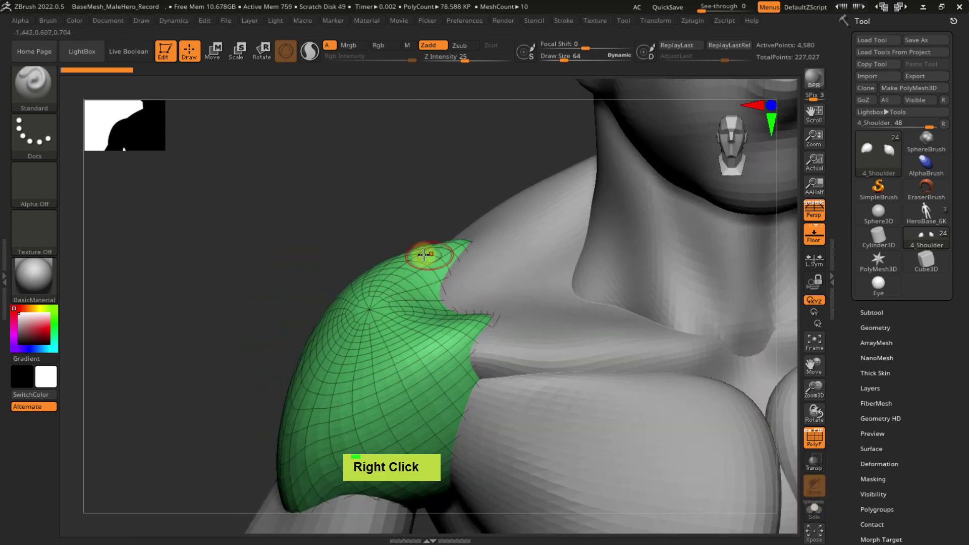
{"action": "right_click_drag", "start_coordinate": [474, 299], "coordinate": [428, 268]}
{"action": "right_click_drag", "start_coordinate": [445, 357], "coordinate": [419, 295], "text": "ctrl"}
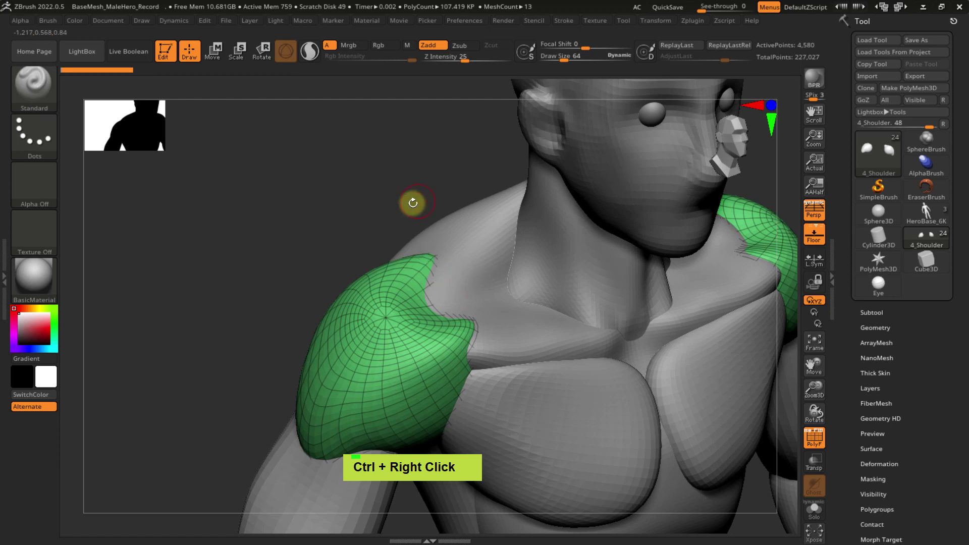
- Try to apply the Remesh By ZRemesher deformer to the shoulder subtool through the transform gizmo
{"action": "key", "text": "w"}
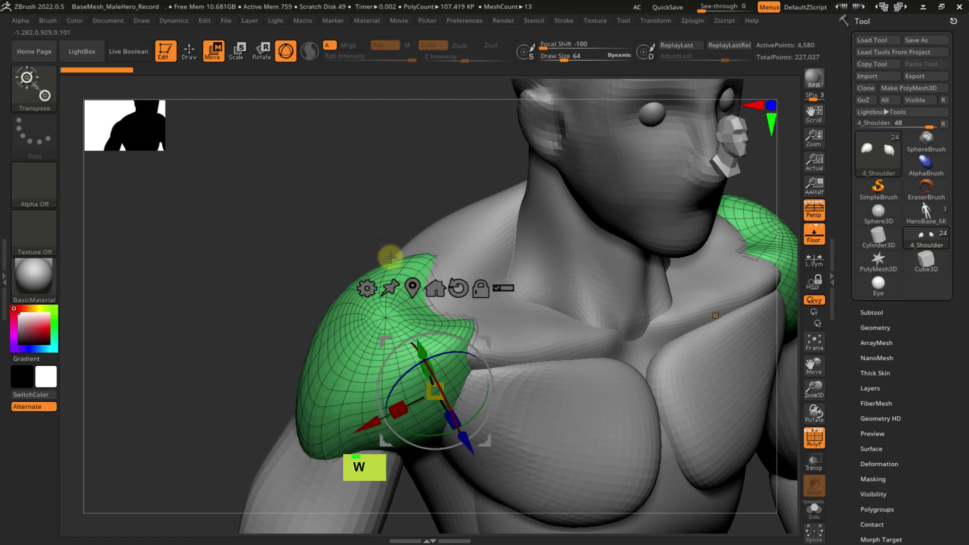
{"action": "left_click", "coordinate": [370, 288]}
{"action": "key", "text": "s"}
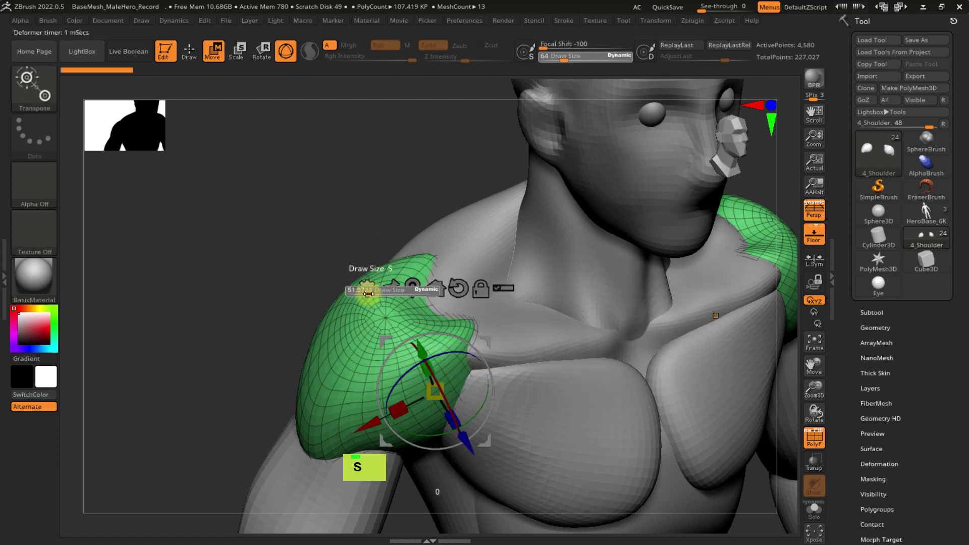
{"action": "left_click_drag", "start_coordinate": [366, 294], "coordinate": [363, 291]}
{"action": "left_click", "coordinate": [366, 290]}
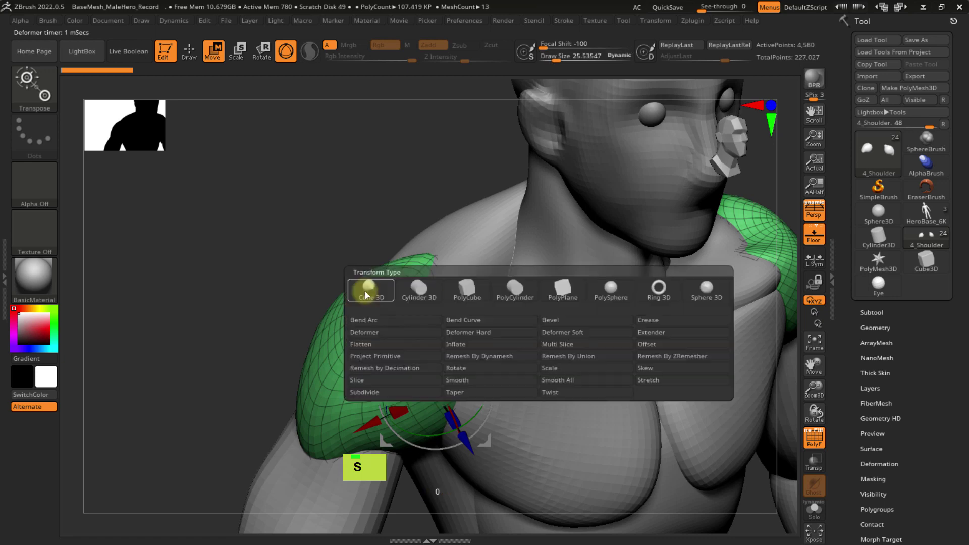
{"action": "left_click", "coordinate": [670, 357]}
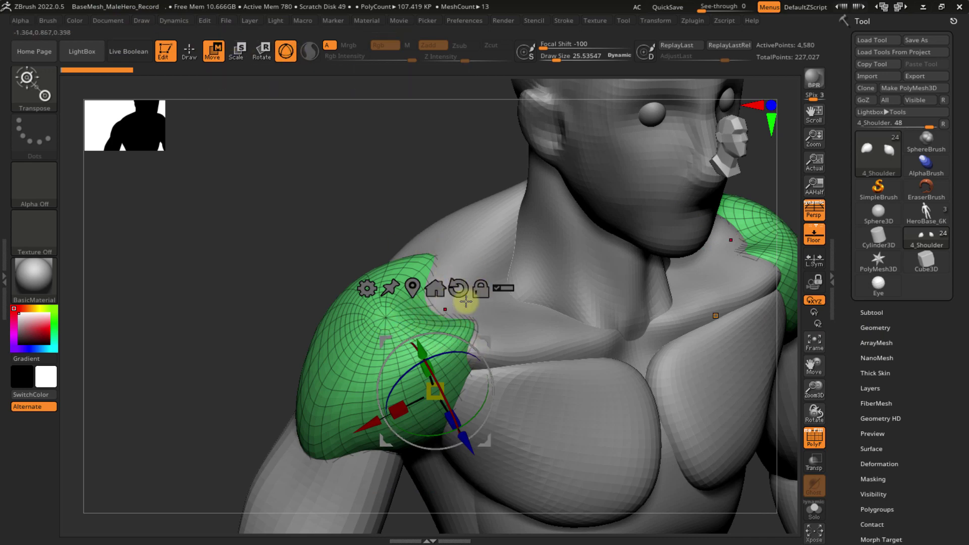
- Delete the shoulder subtool's lower subdivision levels and turn off the polyframe display to examine the shading around its pole
{"action": "left_click", "coordinate": [871, 327]}
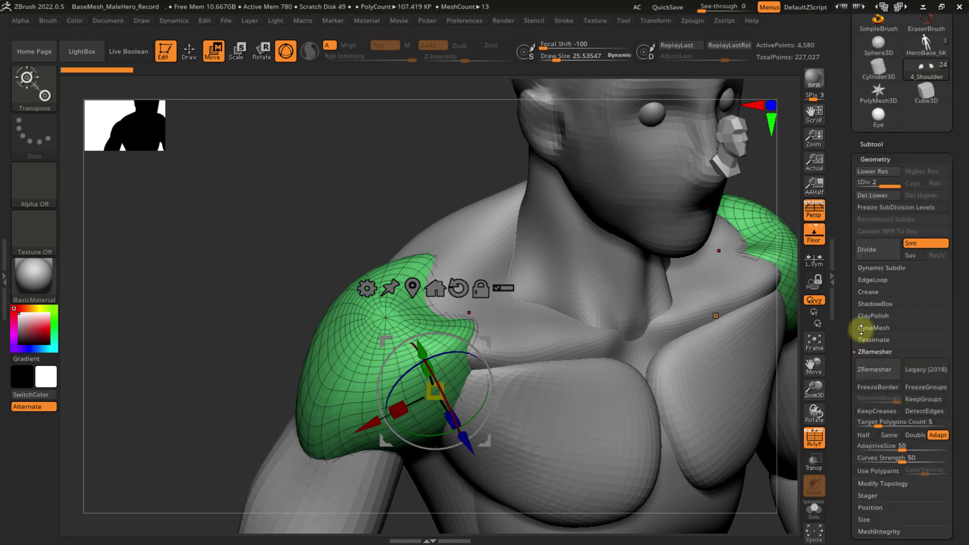
{"action": "left_click", "coordinate": [878, 200]}
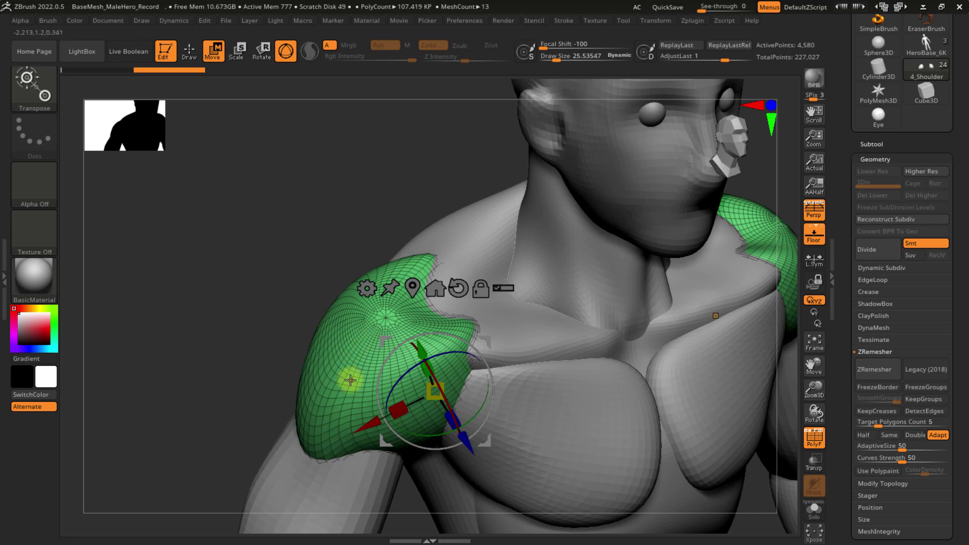
{"action": "right_click_drag", "start_coordinate": [348, 378], "coordinate": [363, 287], "text": "alt"}
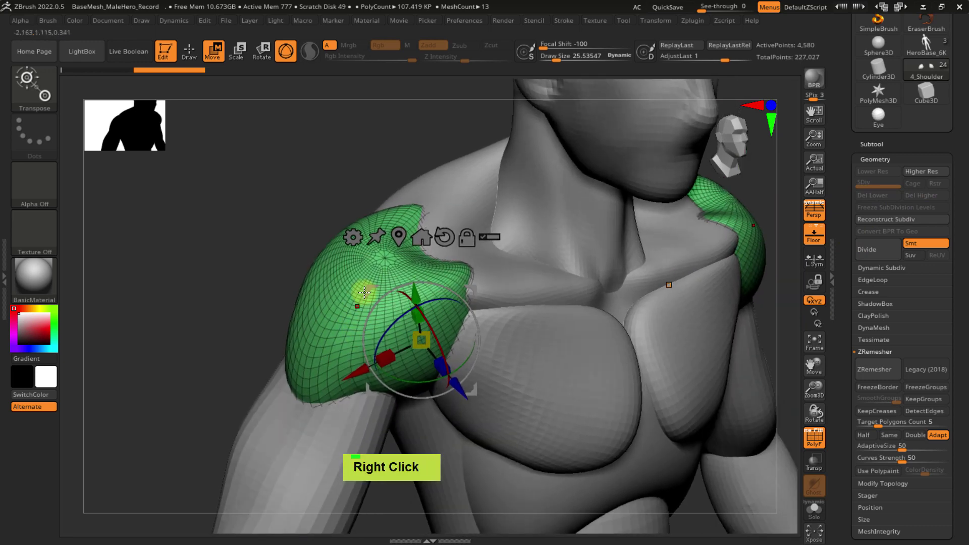
{"action": "right_click_drag", "start_coordinate": [345, 347], "coordinate": [333, 314]}
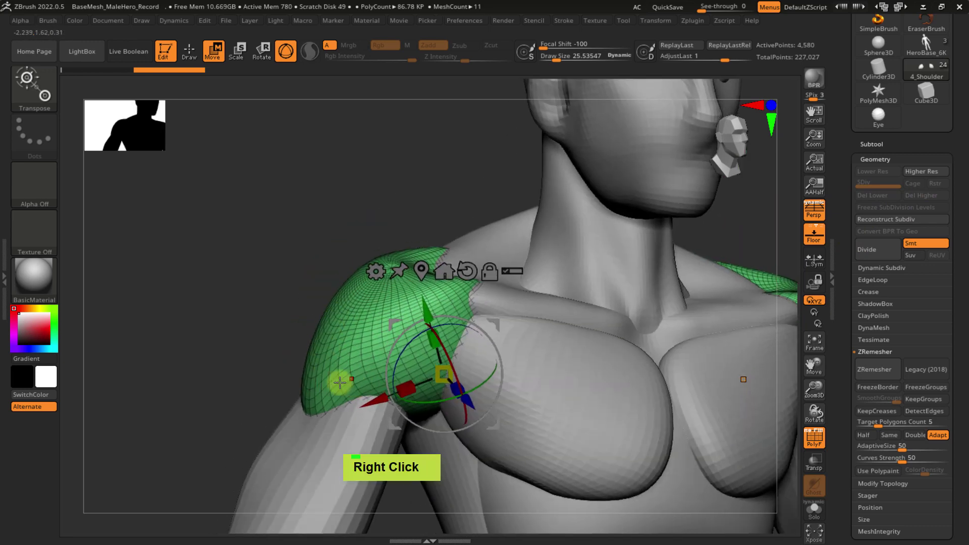
{"action": "right_click_drag", "start_coordinate": [335, 380], "coordinate": [356, 373]}
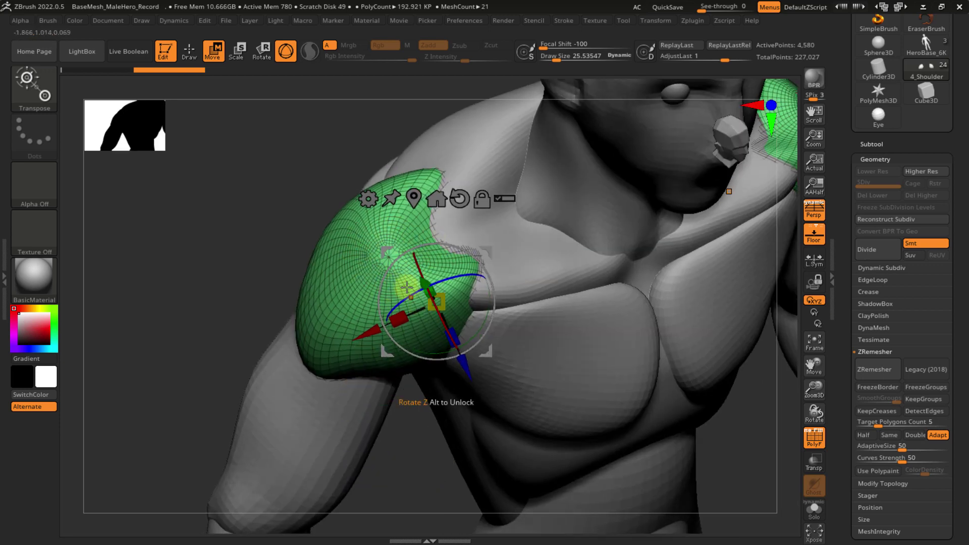
{"action": "right_click_drag", "start_coordinate": [359, 309], "coordinate": [360, 288]}
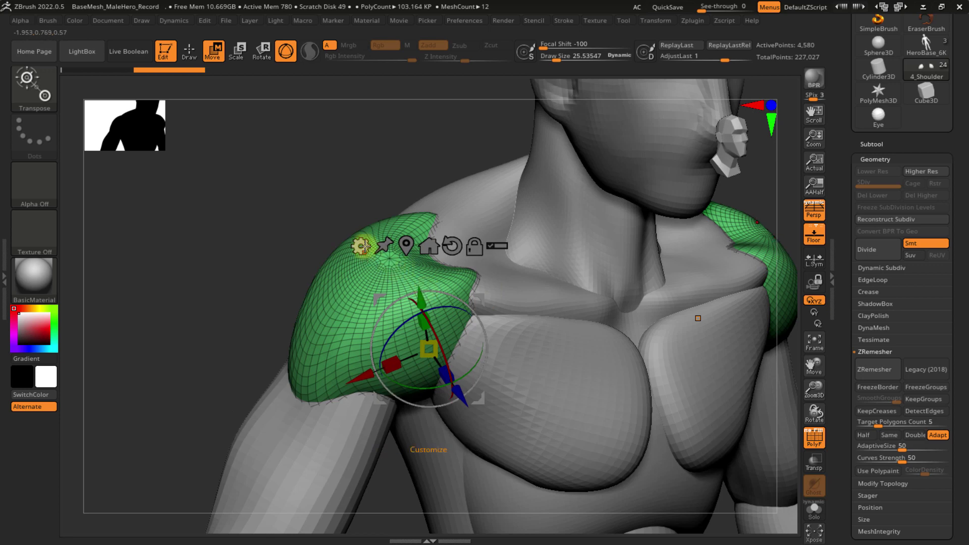
{"action": "right_click_drag", "start_coordinate": [364, 246], "coordinate": [399, 247]}
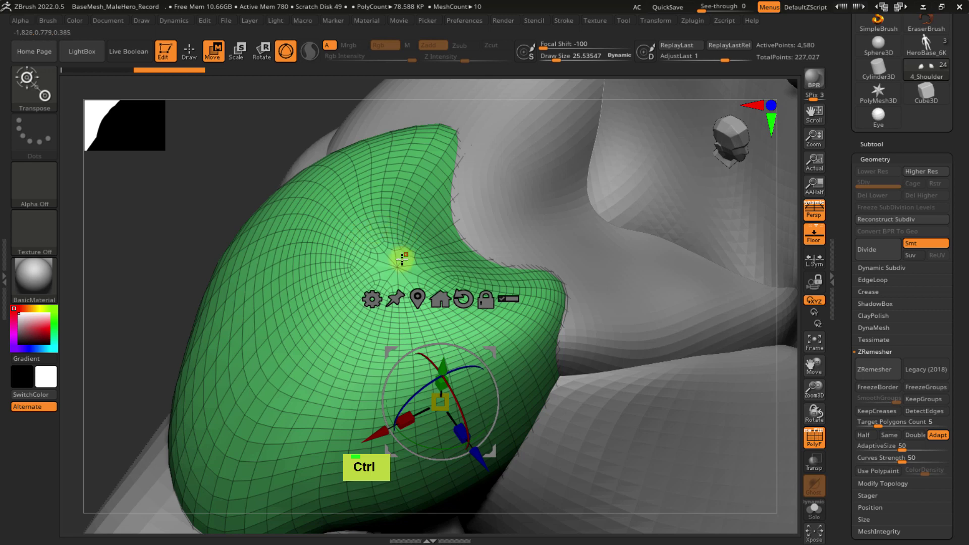
{"action": "key", "text": "shift+f"}
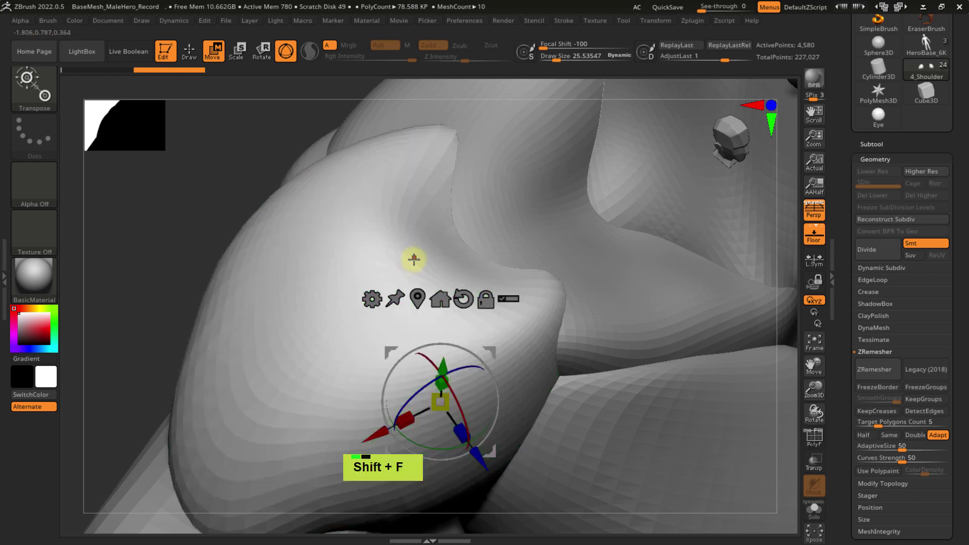
{"action": "right_click_drag", "start_coordinate": [408, 256], "coordinate": [382, 241]}
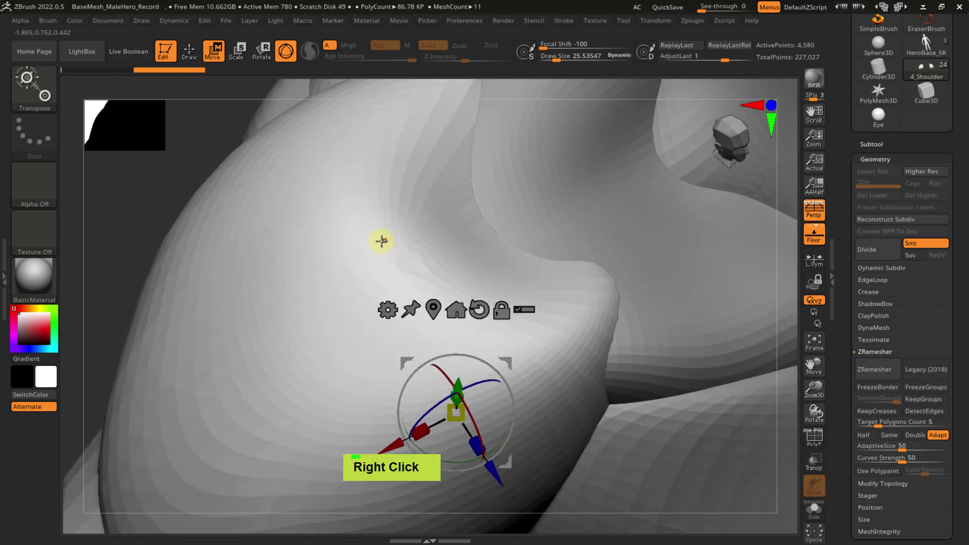
- Try a Standard brush stroke with a draw size of about 42 across the shoulder's pole and undo it
{"action": "key", "text": "q"}
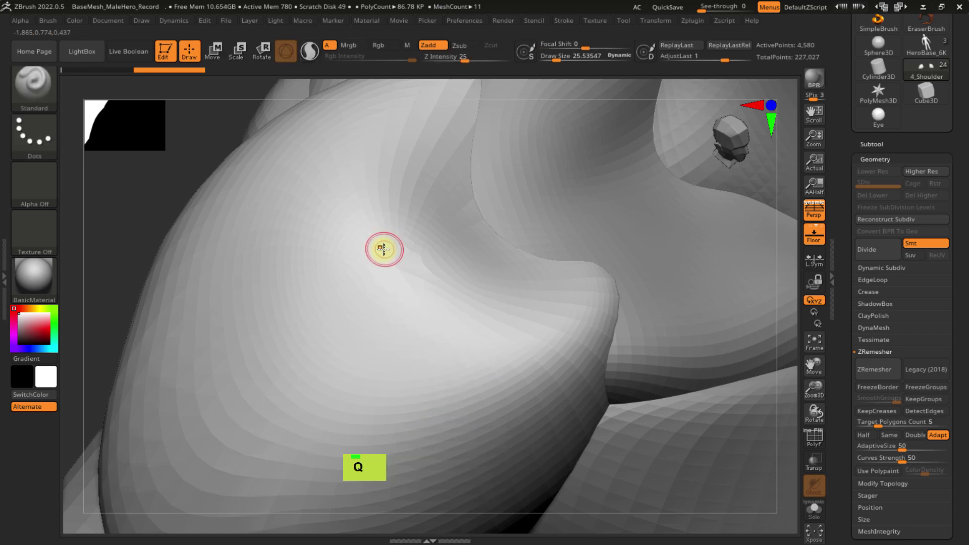
{"action": "left_click_drag", "start_coordinate": [387, 242], "coordinate": [379, 242]}
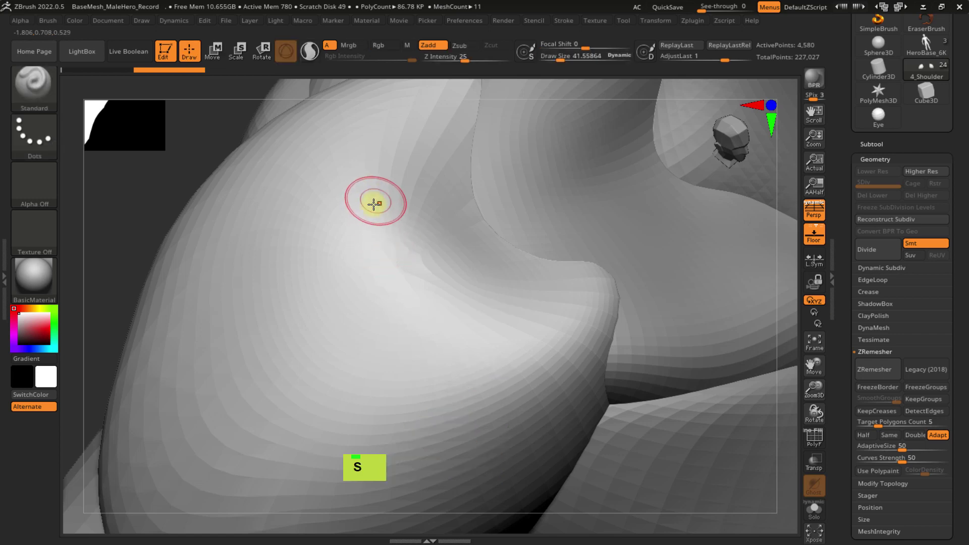
{"action": "left_click_drag", "start_coordinate": [381, 322], "coordinate": [403, 286]}
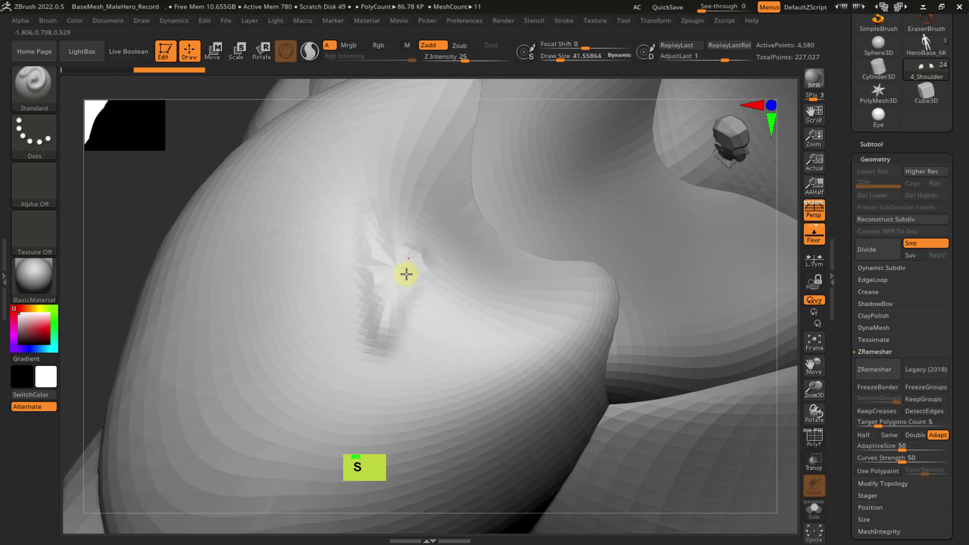
{"action": "right_click_drag", "start_coordinate": [394, 284], "coordinate": [385, 320]}
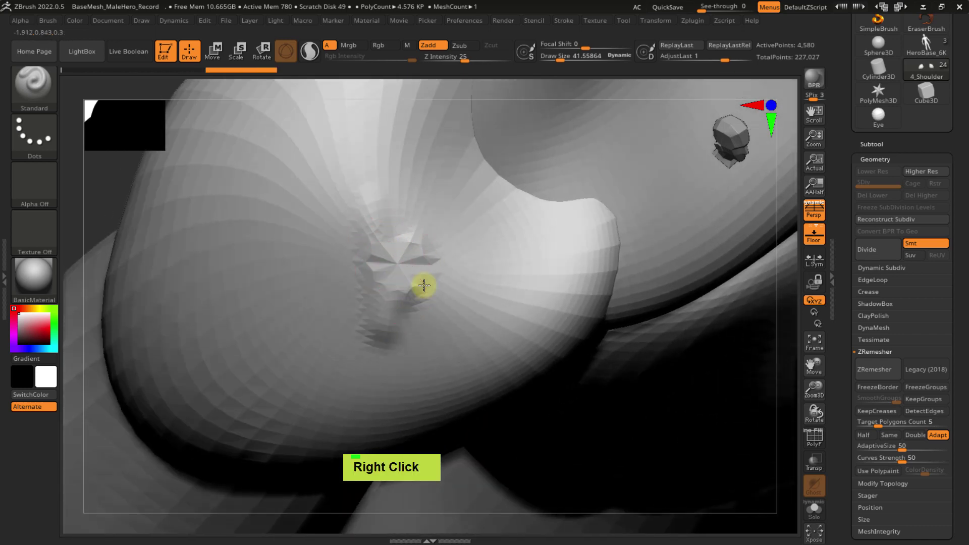
{"action": "mouse_move", "coordinate": [424, 285]}
{"action": "right_mouse_down"}
{"action": "mouse_move", "coordinate": [398, 264]}
{"action": "mouse_move", "coordinate": [429, 292]}
{"action": "mouse_move", "coordinate": [407, 232]}
{"action": "mouse_move", "coordinate": [388, 294]}
{"action": "mouse_move", "coordinate": [401, 264]}
{"action": "mouse_move", "coordinate": [406, 286]}
{"action": "mouse_move", "coordinate": [432, 260]}
{"action": "right_mouse_up"}
{"action": "key", "text": "ctrl+z"}
{"action": "left_click", "coordinate": [876, 196]}
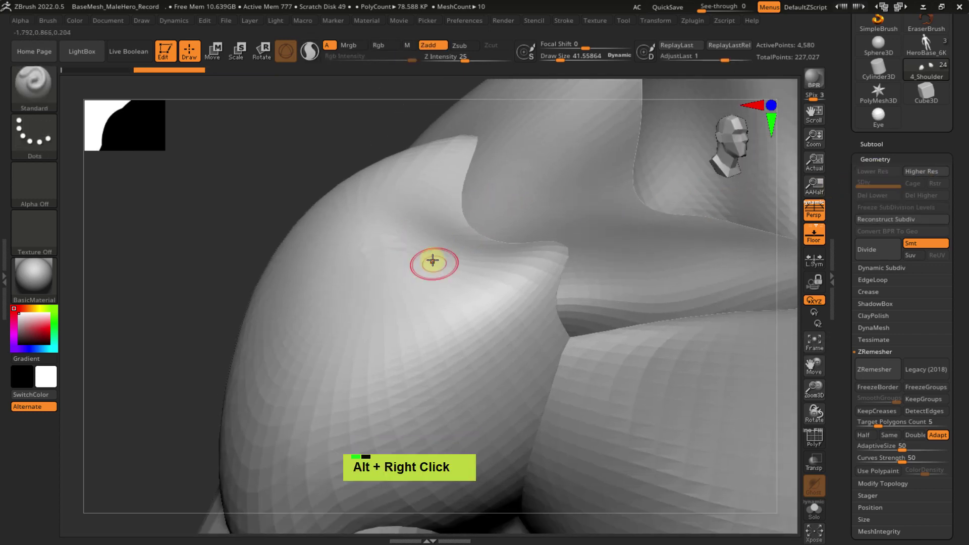
- Apply the Remesh By ZRemesher deformer to the shoulder subtool through the transform gizmo
{"action": "key", "text": "shift+f"}
{"action": "key", "text": "shift+f"}
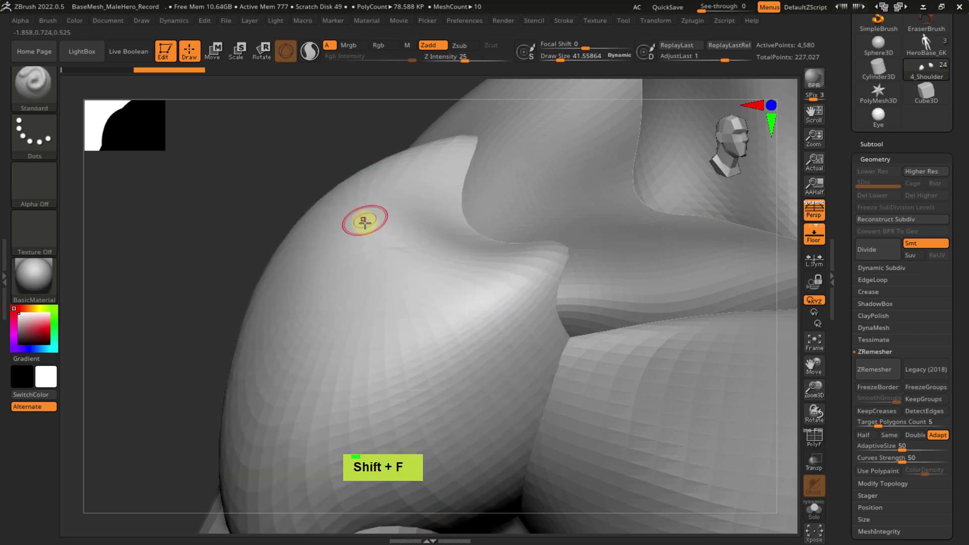
{"action": "key", "text": "w"}
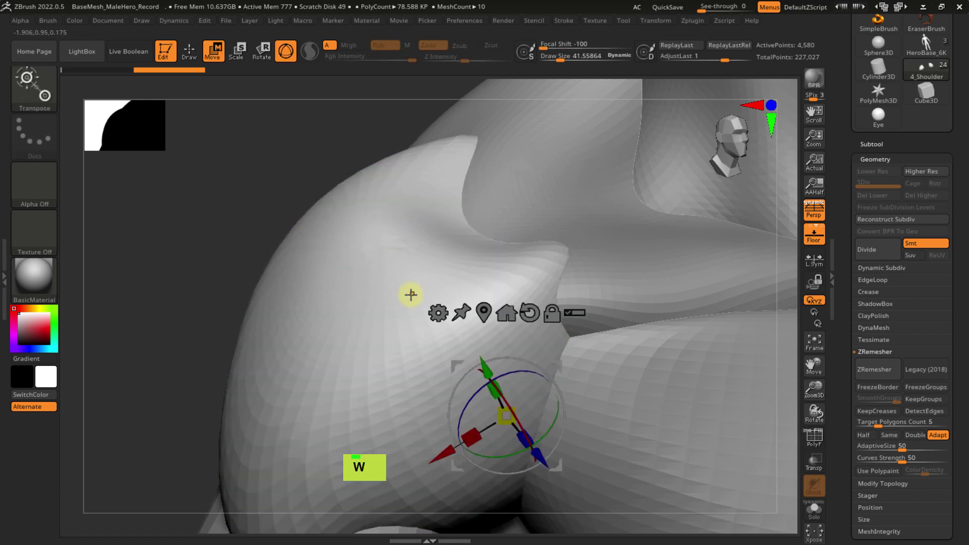
{"action": "left_click", "coordinate": [437, 308]}
{"action": "left_click", "coordinate": [447, 317]}
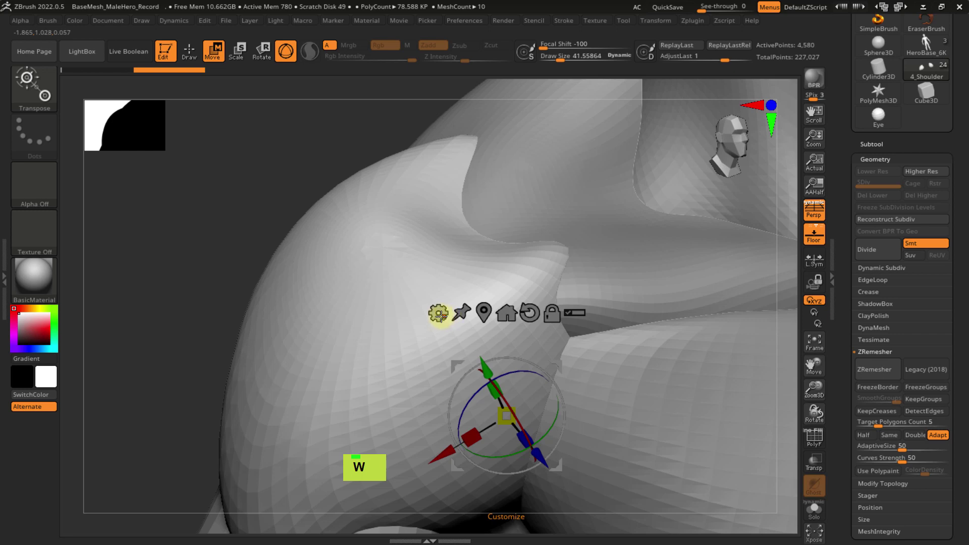
{"action": "left_click", "coordinate": [438, 314]}
{"action": "left_click", "coordinate": [734, 380]}
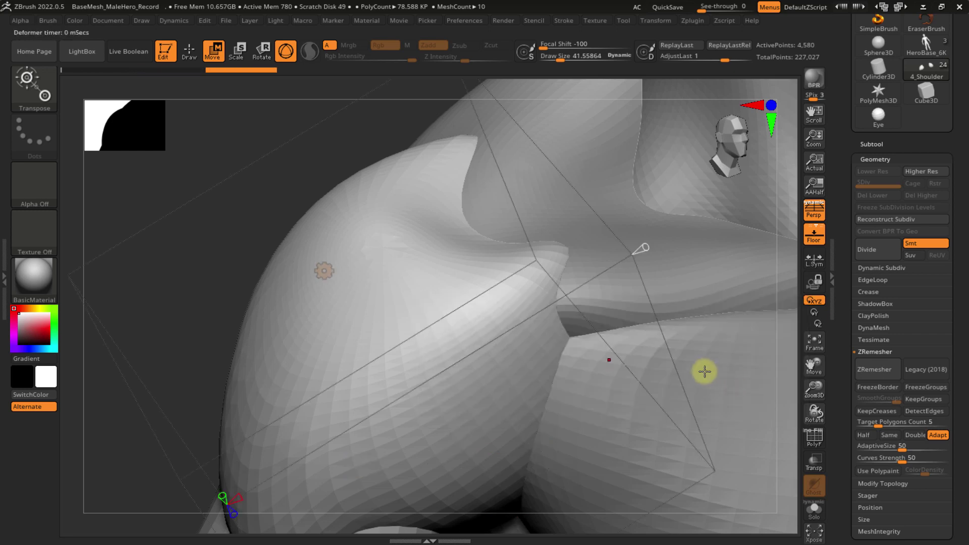
- Try remeshing the shoulder with the ZRemesher deformer at a reduced target polygon count, examine the polyframe and undo it
{"action": "right_click_drag", "start_coordinate": [562, 294], "coordinate": [555, 232], "text": "ctrl"}
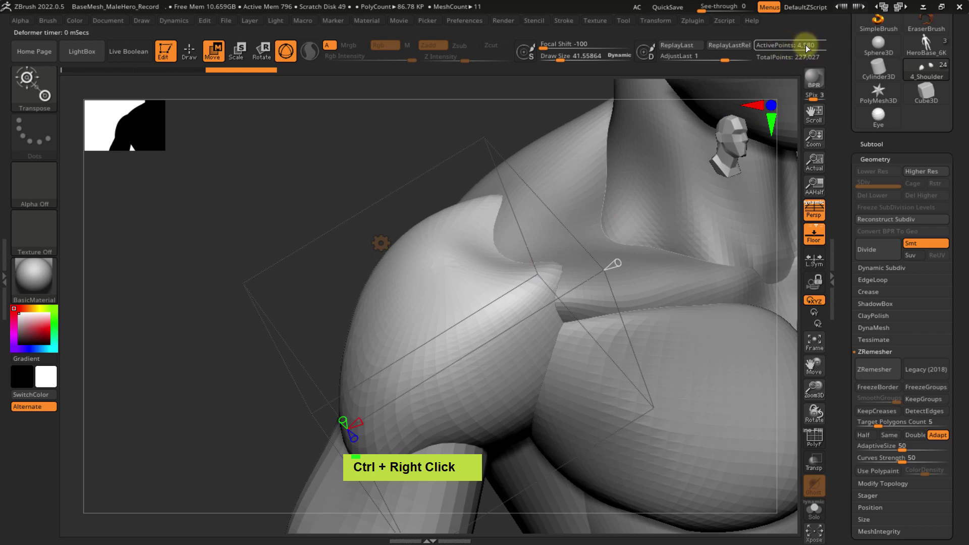
{"action": "mouse_move", "coordinate": [611, 265]}
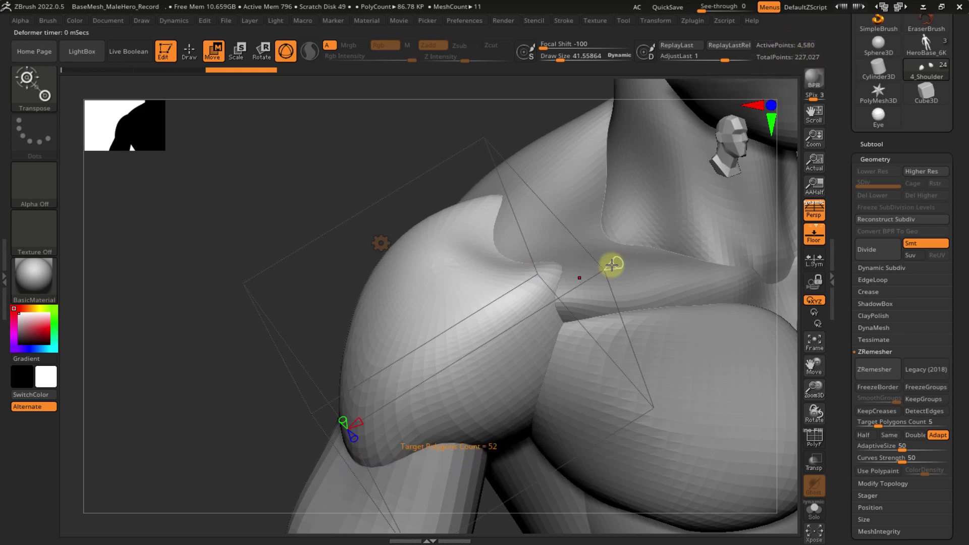
{"action": "right_click_drag", "start_coordinate": [619, 258], "coordinate": [637, 244], "text": "ctrl"}
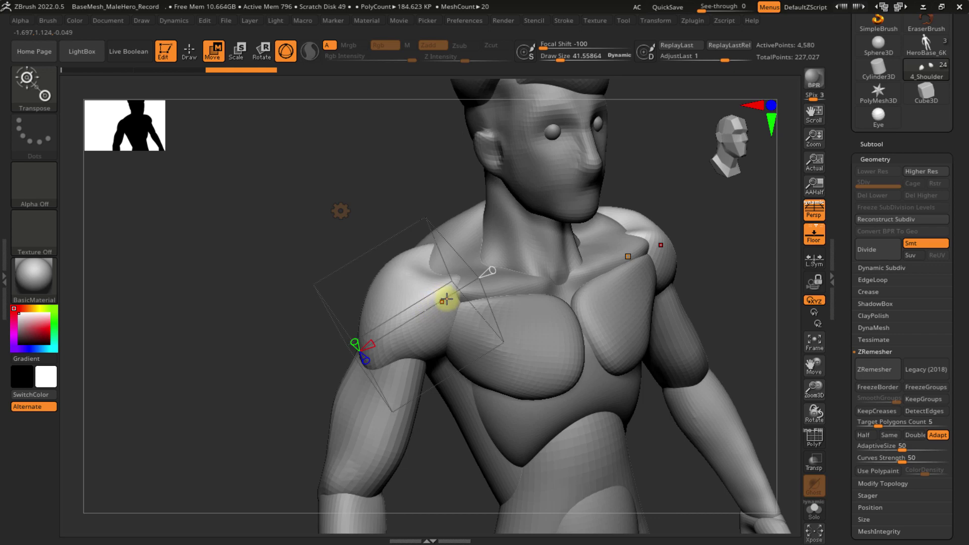
{"action": "right_click_drag", "start_coordinate": [478, 270], "coordinate": [504, 290], "text": "ctrl"}
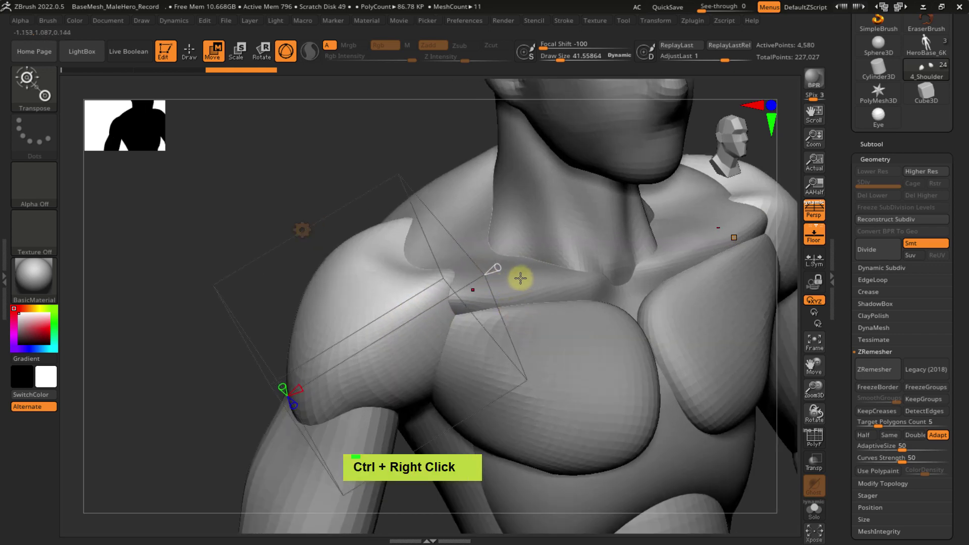
{"action": "left_click_drag", "start_coordinate": [515, 257], "coordinate": [518, 257]}
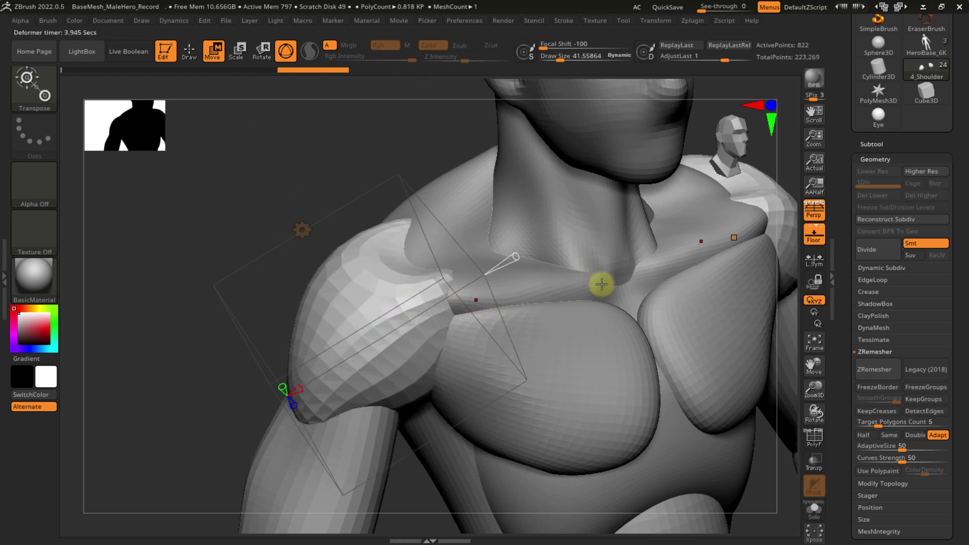
{"action": "key", "text": "shift+f"}
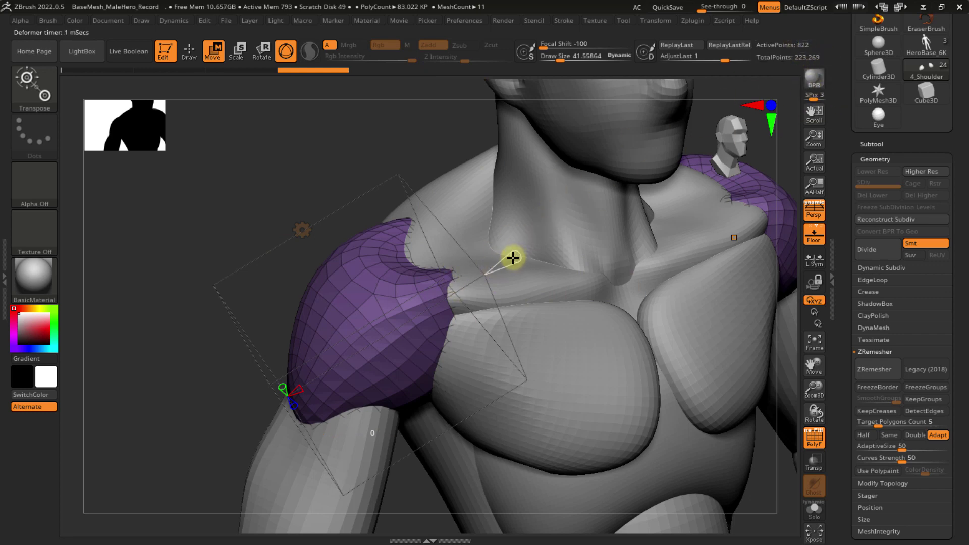
{"action": "key", "text": "ctrl+z"}
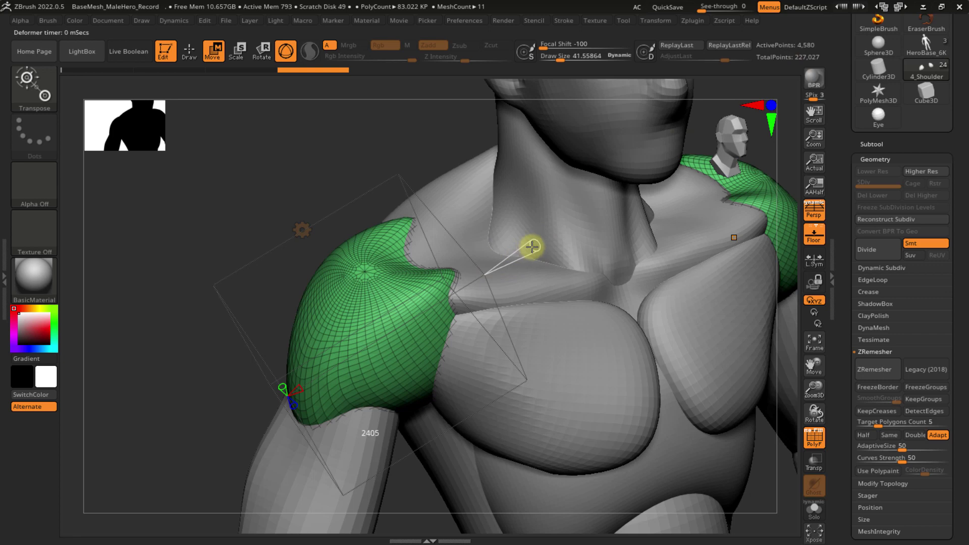
- Remesh the shoulder at a higher target polygon count, accept the deformer and turn off the polyframe display
{"action": "left_click", "coordinate": [530, 247]}
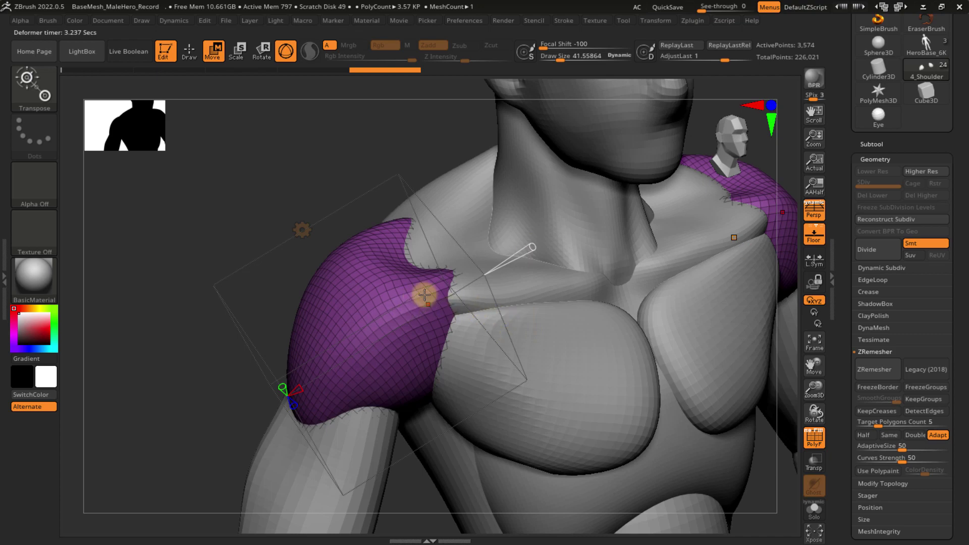
{"action": "mouse_move", "coordinate": [363, 266]}
{"action": "right_mouse_down"}
{"action": "mouse_move", "coordinate": [372, 304]}
{"action": "mouse_move", "coordinate": [376, 281]}
{"action": "right_mouse_up"}
{"action": "mouse_move", "coordinate": [379, 333]}
{"action": "right_mouse_down"}
{"action": "mouse_move", "coordinate": [367, 255]}
{"action": "mouse_move", "coordinate": [380, 341]}
{"action": "right_mouse_up"}
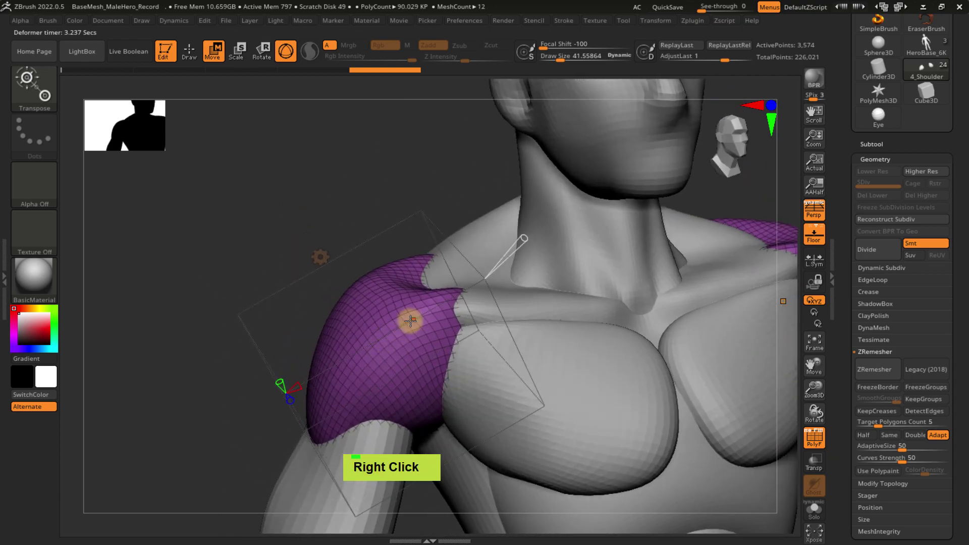
{"action": "left_click", "coordinate": [320, 256]}
{"action": "left_click", "coordinate": [499, 255]}
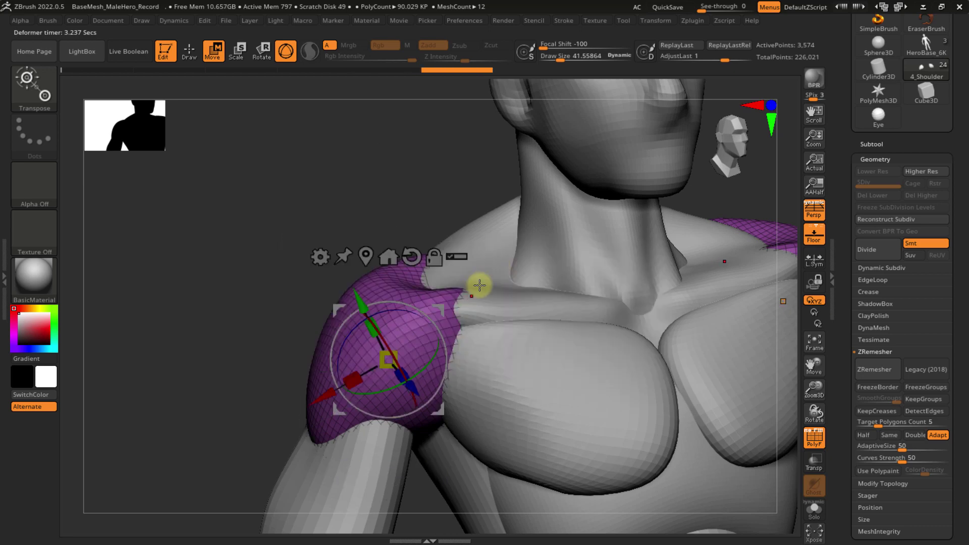
{"action": "key", "text": "shift+f"}
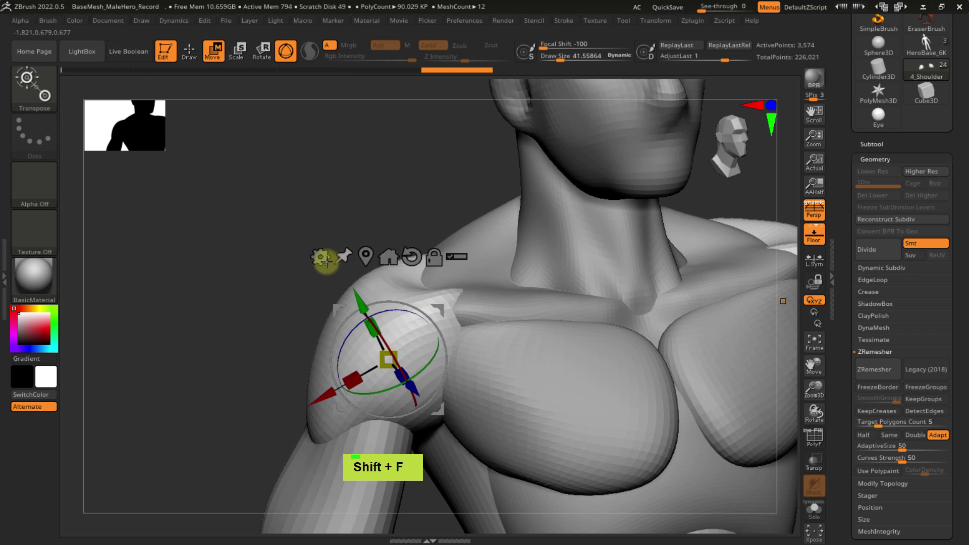
- Reshape the shoulder's front and upper inner edges with the Move brush at a draw size of about 289
{"action": "key", "text": "q"}
{"action": "key", "text": "s"}
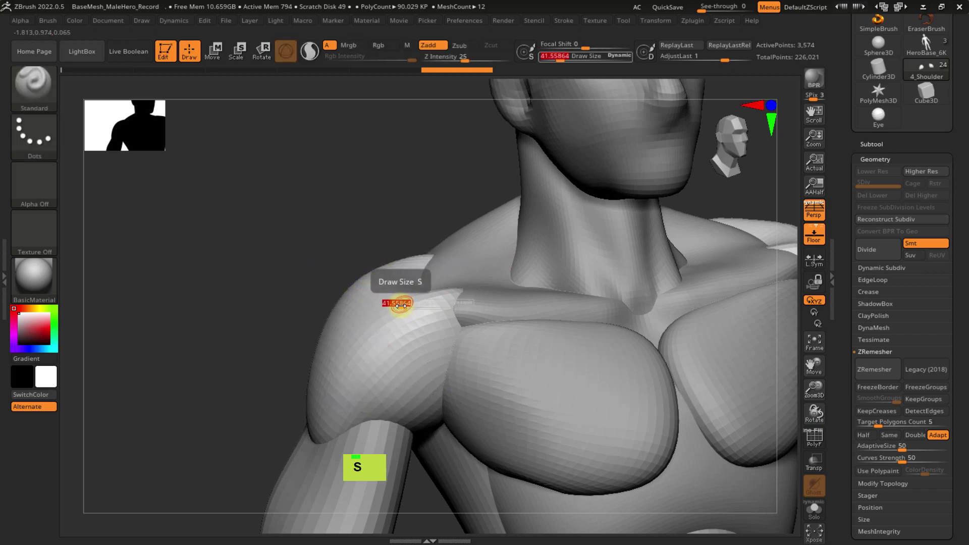
{"action": "mouse_move", "coordinate": [399, 290]}
{"action": "left_mouse_down"}
{"action": "mouse_move", "coordinate": [458, 288]}
{"action": "mouse_move", "coordinate": [461, 301]}
{"action": "mouse_move", "coordinate": [444, 310]}
{"action": "left_mouse_up"}
{"action": "key", "text": "b"}
{"action": "key", "text": "m"}
{"action": "key", "text": "v"}
{"action": "key", "text": "s"}
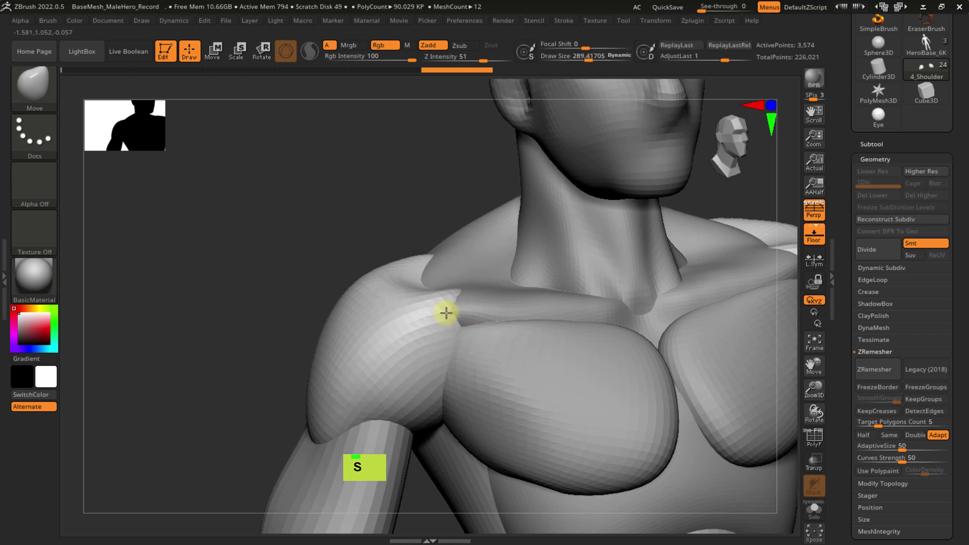
{"action": "right_click_drag", "start_coordinate": [462, 327], "coordinate": [451, 316]}
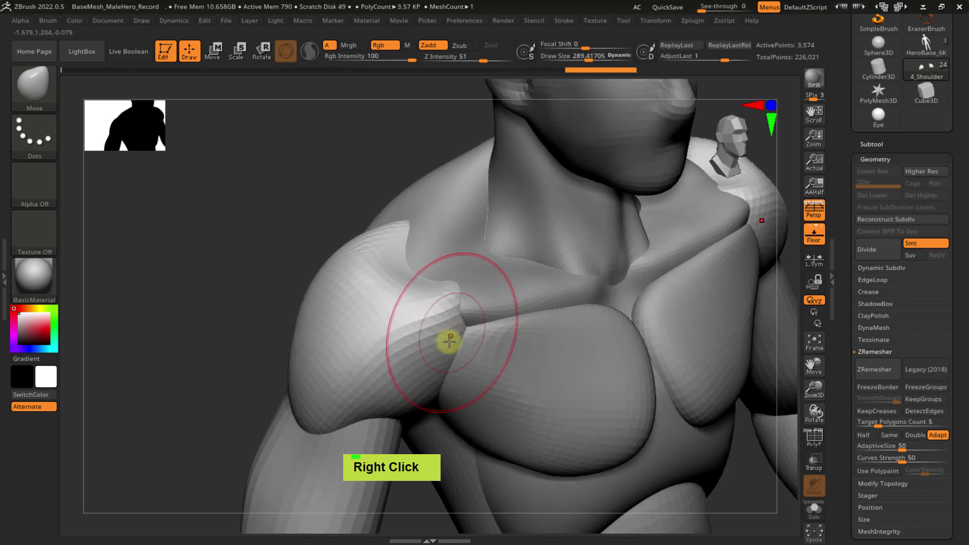
{"action": "mouse_move", "coordinate": [447, 340]}
{"action": "left_mouse_down", "text": "alt"}
{"action": "mouse_move", "coordinate": [422, 328]}
{"action": "mouse_move", "coordinate": [437, 336]}
{"action": "left_mouse_up", "text": "alt"}
{"action": "mouse_move", "coordinate": [407, 254]}
{"action": "left_mouse_down", "text": "alt"}
{"action": "mouse_move", "coordinate": [416, 256]}
{"action": "mouse_move", "coordinate": [423, 226]}
{"action": "mouse_move", "coordinate": [415, 264]}
{"action": "mouse_move", "coordinate": [421, 217]}
{"action": "left_mouse_up", "text": "alt"}
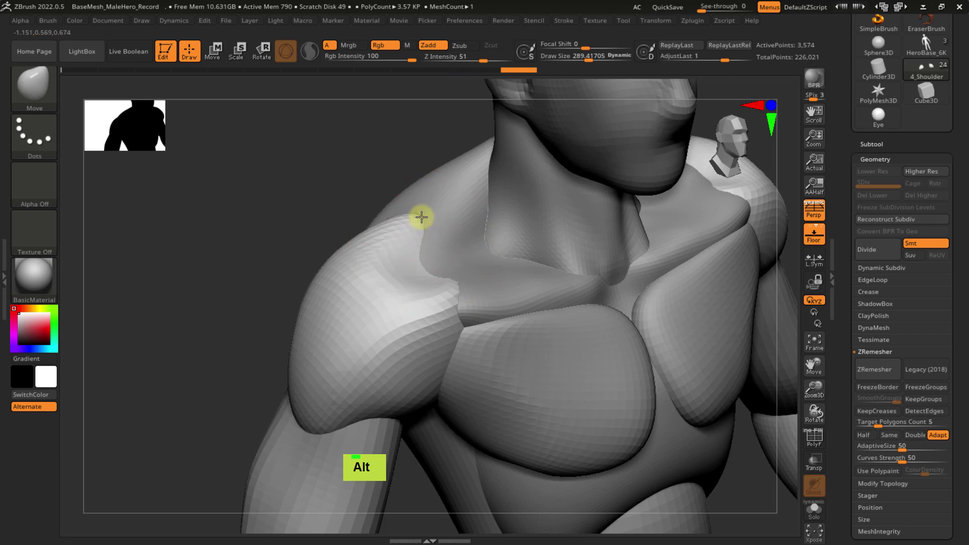
{"action": "right_click_drag", "start_coordinate": [435, 270], "coordinate": [409, 212]}
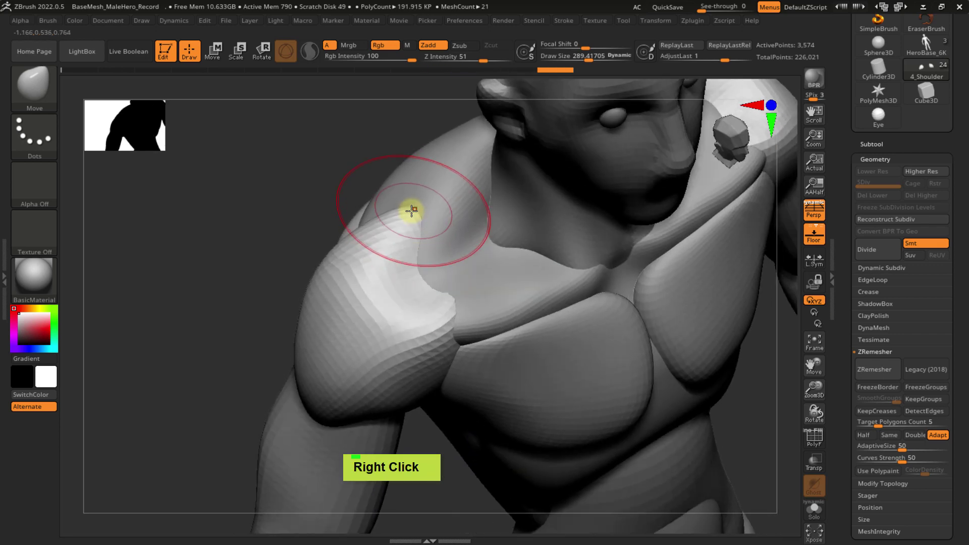
{"action": "left_click_drag", "start_coordinate": [415, 206], "coordinate": [411, 202]}
- Reduce the Move brush's draw size to about 169 for finer work on the shoulder's inner edge
{"action": "mouse_move", "coordinate": [428, 261]}
{"action": "right_mouse_down", "text": "alt"}
{"action": "mouse_move", "coordinate": [410, 290]}
{"action": "mouse_move", "coordinate": [428, 225]}
{"action": "mouse_move", "coordinate": [410, 275]}
{"action": "right_mouse_up", "text": "alt"}
{"action": "key", "text": "s"}
{"action": "left_click_drag", "start_coordinate": [407, 277], "coordinate": [398, 278]}
{"action": "mouse_move", "coordinate": [405, 286]}
{"action": "right_mouse_down", "text": "ctrl"}
{"action": "mouse_move", "coordinate": [421, 324]}
{"action": "mouse_move", "coordinate": [410, 292]}
{"action": "mouse_move", "coordinate": [392, 303]}
{"action": "mouse_move", "coordinate": [402, 255]}
{"action": "mouse_move", "coordinate": [573, 255]}
{"action": "mouse_move", "coordinate": [588, 268]}
{"action": "mouse_move", "coordinate": [648, 277]}
{"action": "mouse_move", "coordinate": [663, 257]}
{"action": "right_mouse_up", "text": "ctrl"}
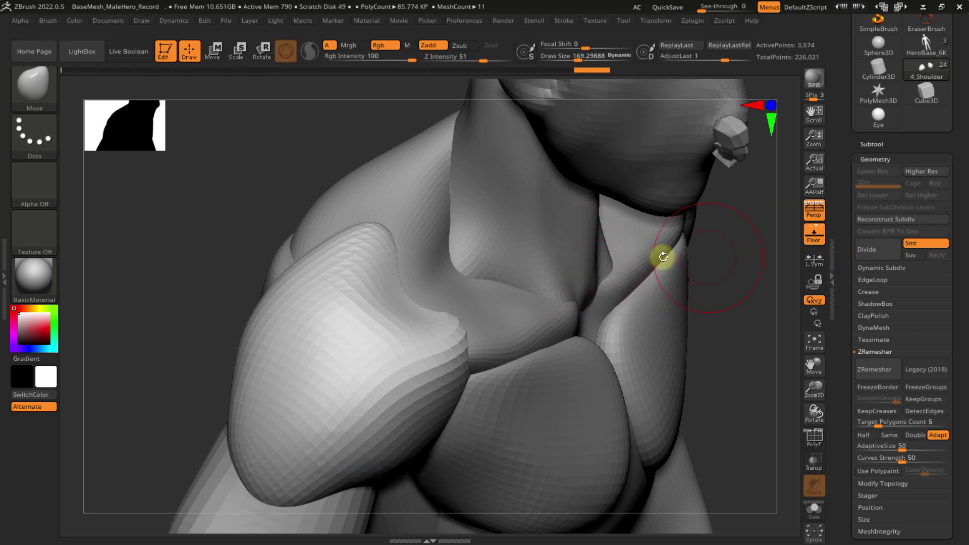
- Try dividing the shoulder mesh to subdivision level 2, compare levels 1 and 2, and undo the division
{"action": "left_click", "coordinate": [873, 254]}
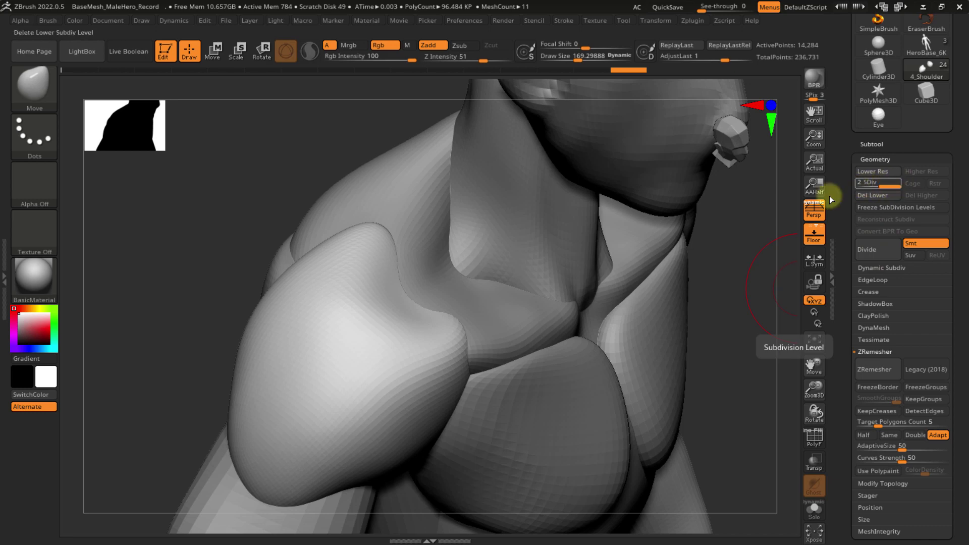
{"action": "key", "text": "shift+d"}
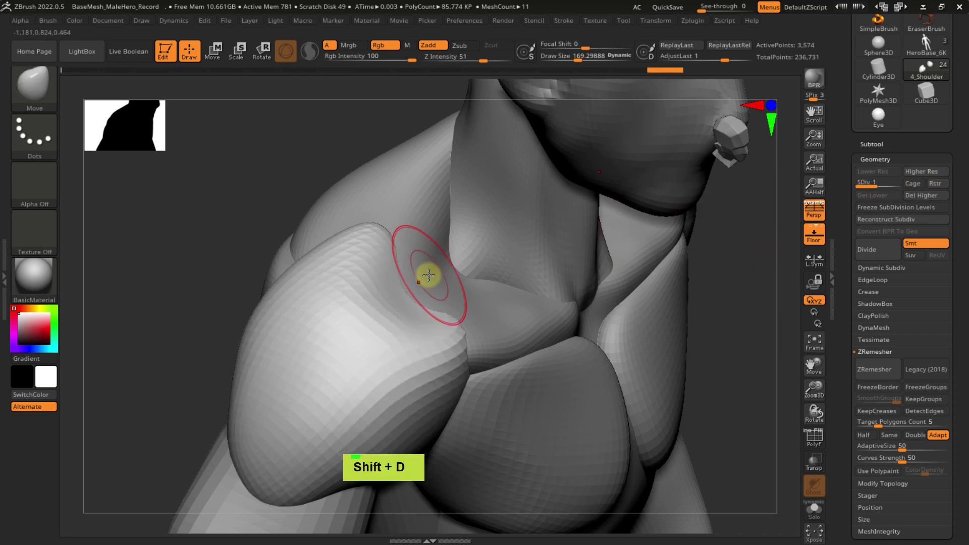
{"action": "key", "text": "d"}
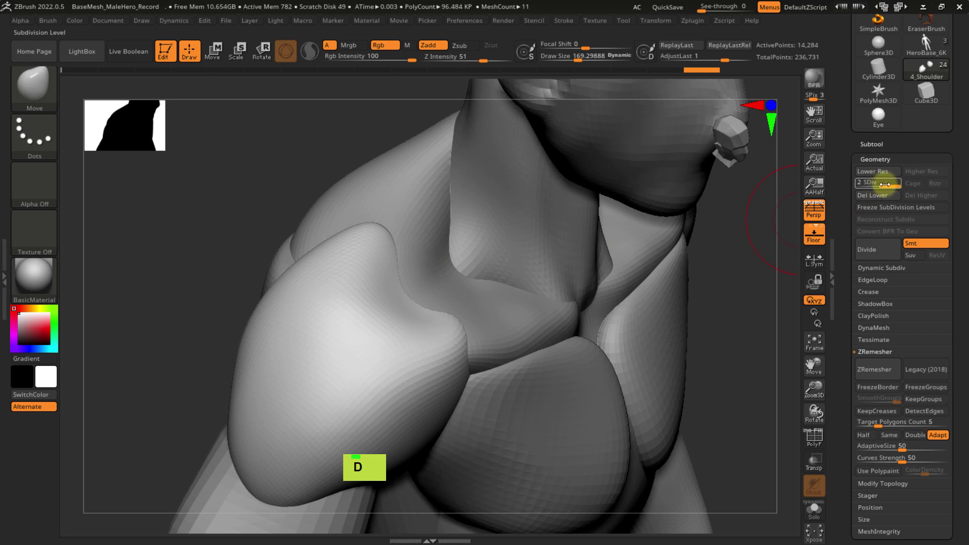
{"action": "key", "text": "ctrl"}
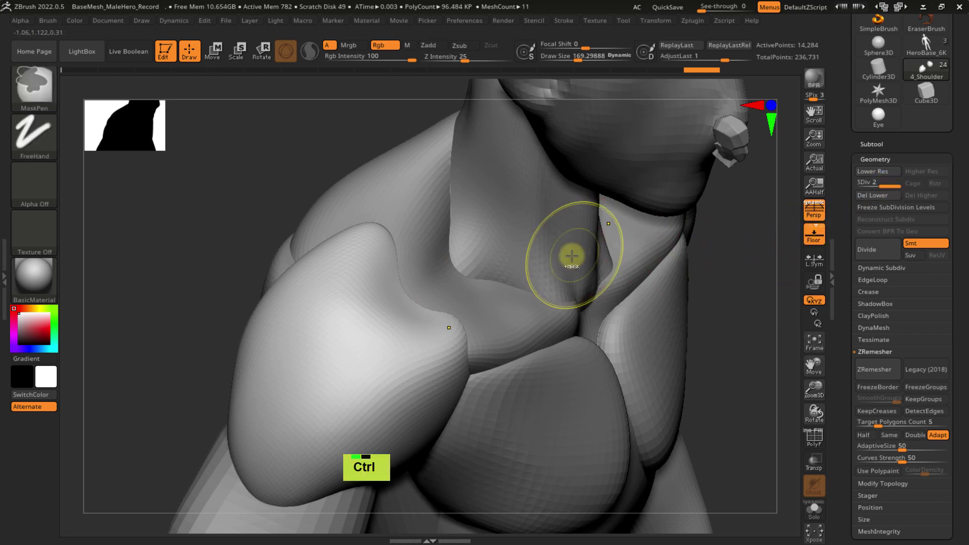
{"action": "key", "text": "ctrl+z"}
{"action": "key", "text": "ctrl+z"}
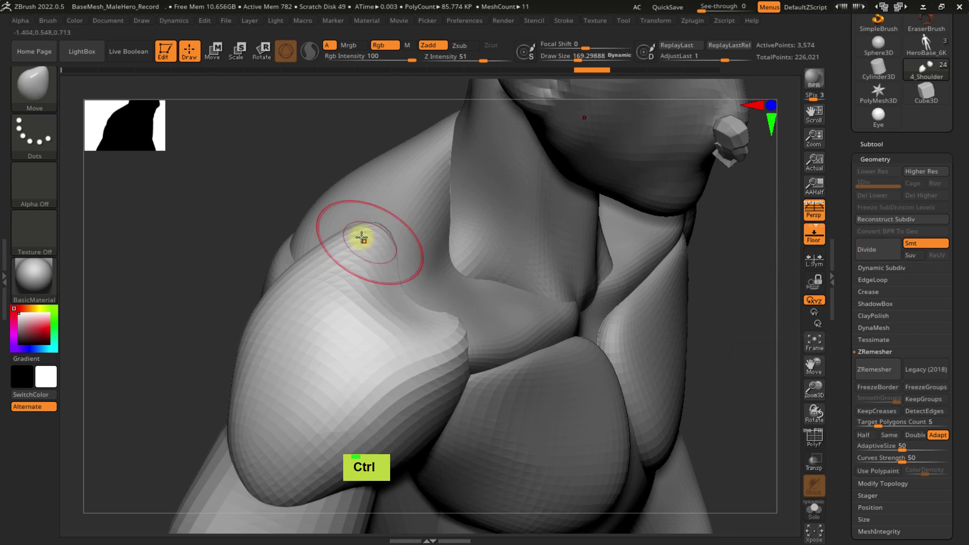
- Try the Subdivide deformer on the shoulder through the transform gizmo, examine its polyframe and undo it
{"action": "key", "text": "w"}
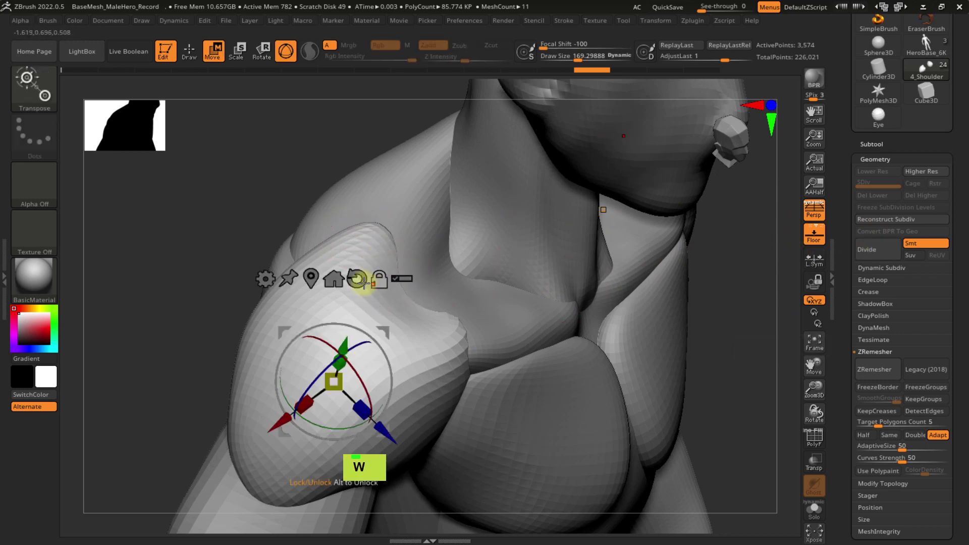
{"action": "left_click", "coordinate": [265, 279]}
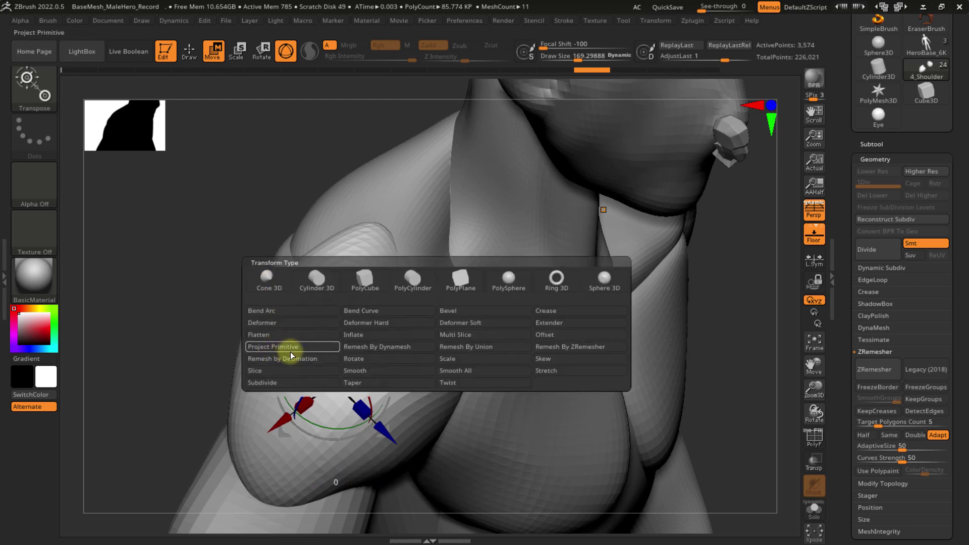
{"action": "left_click", "coordinate": [277, 382]}
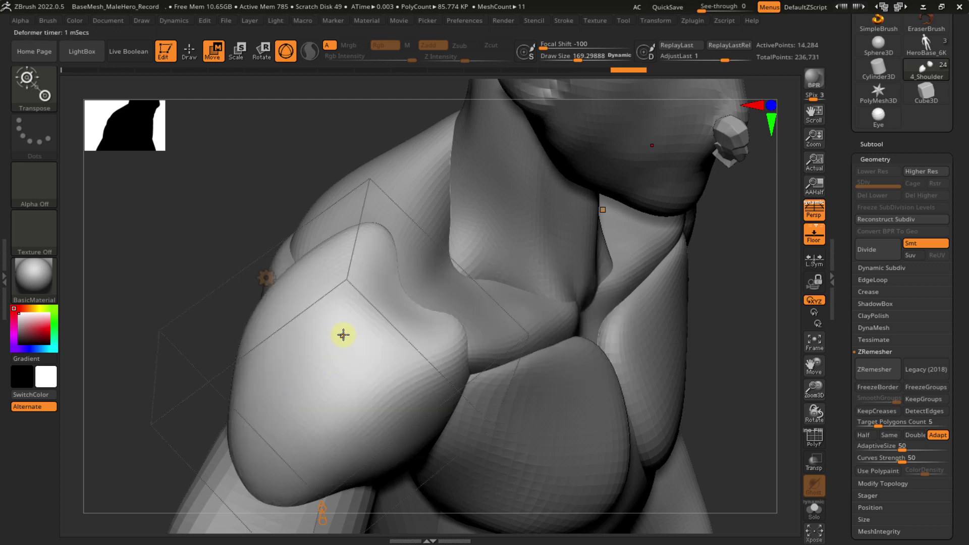
{"action": "key", "text": "shift+f"}
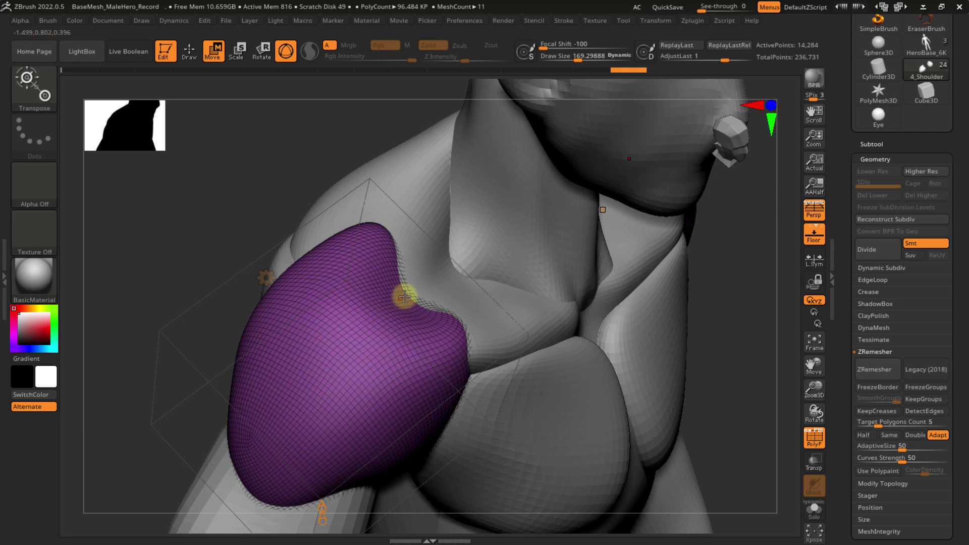
{"action": "key", "text": "ctrl+z"}
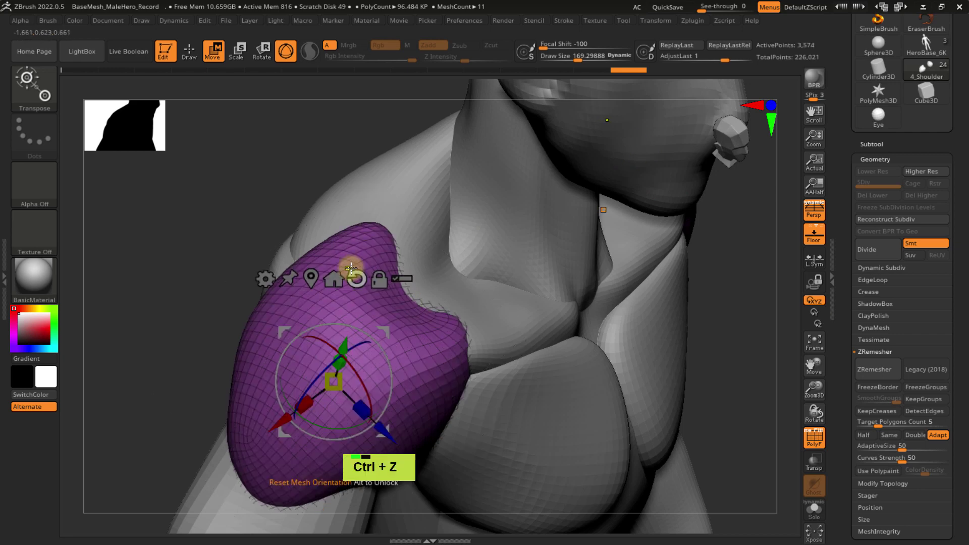
- Turn off the polyframe display and examine the remeshed shoulders beside the arms and chest
{"action": "right_click_drag", "start_coordinate": [300, 276], "coordinate": [462, 302], "text": "ctrl"}
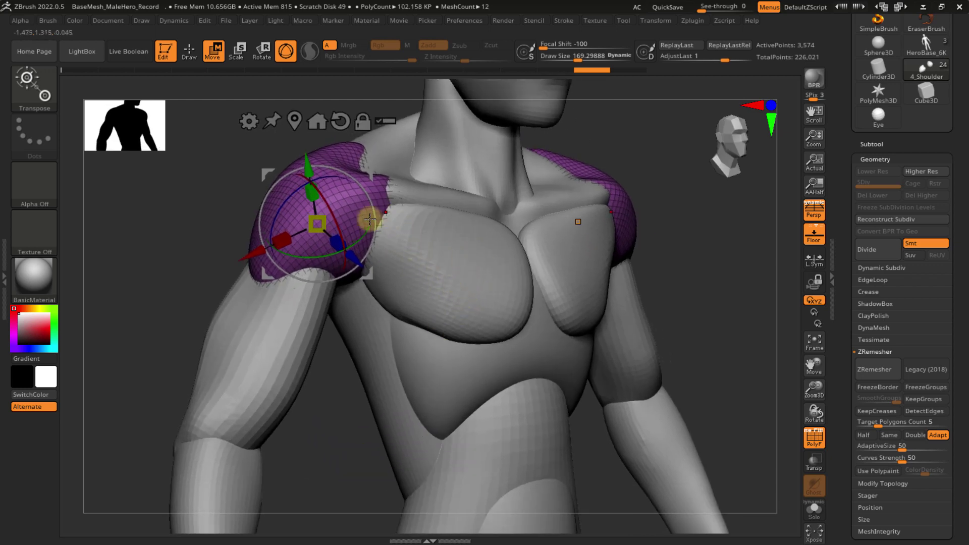
{"action": "mouse_move", "coordinate": [582, 223]}
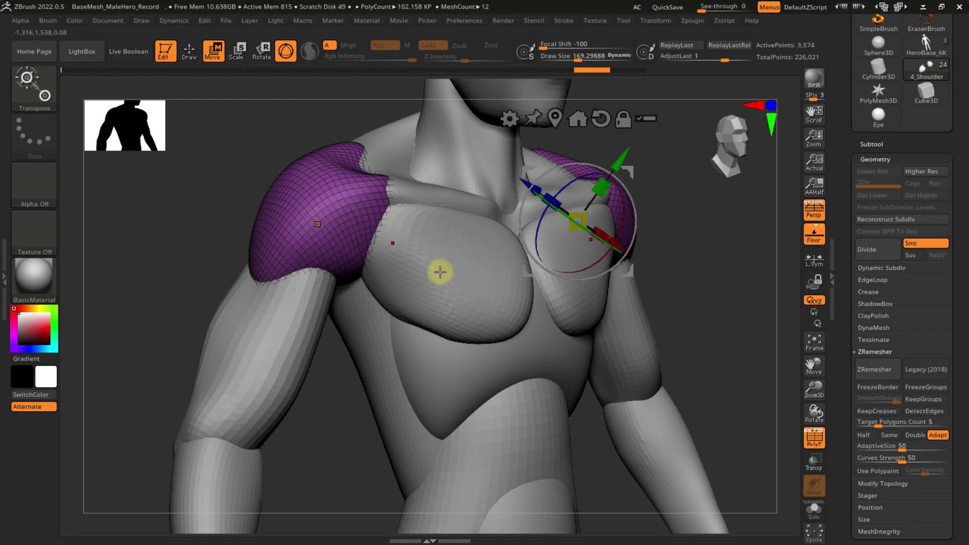
{"action": "right_click_drag", "start_coordinate": [443, 283], "coordinate": [363, 255], "text": "ctrl"}
{"action": "left_click", "coordinate": [316, 316], "text": "alt"}
{"action": "left_click", "coordinate": [374, 230], "text": "alt"}
{"action": "key", "text": "shift+f"}
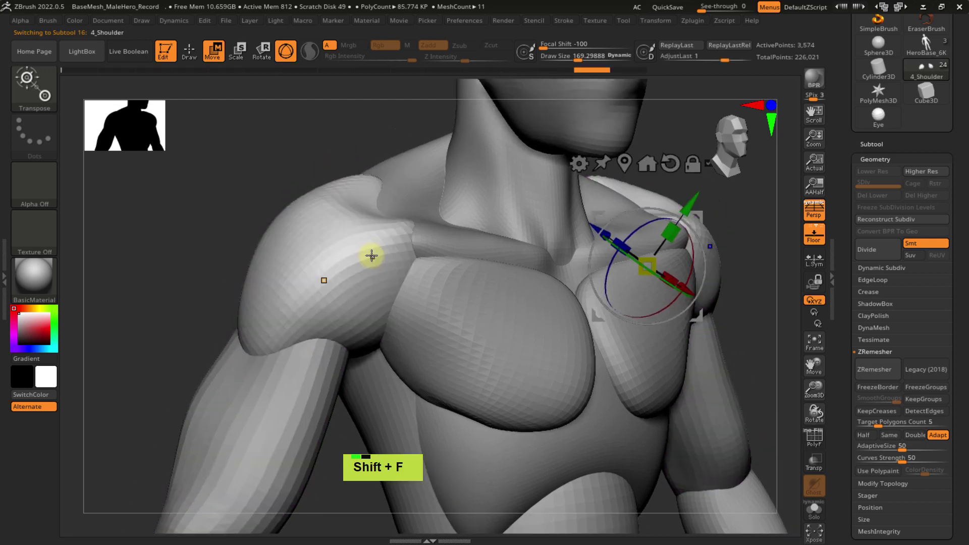
{"action": "right_click_drag", "start_coordinate": [373, 300], "coordinate": [480, 346], "text": "ctrl"}
{"action": "left_click", "coordinate": [358, 301], "text": "shift"}
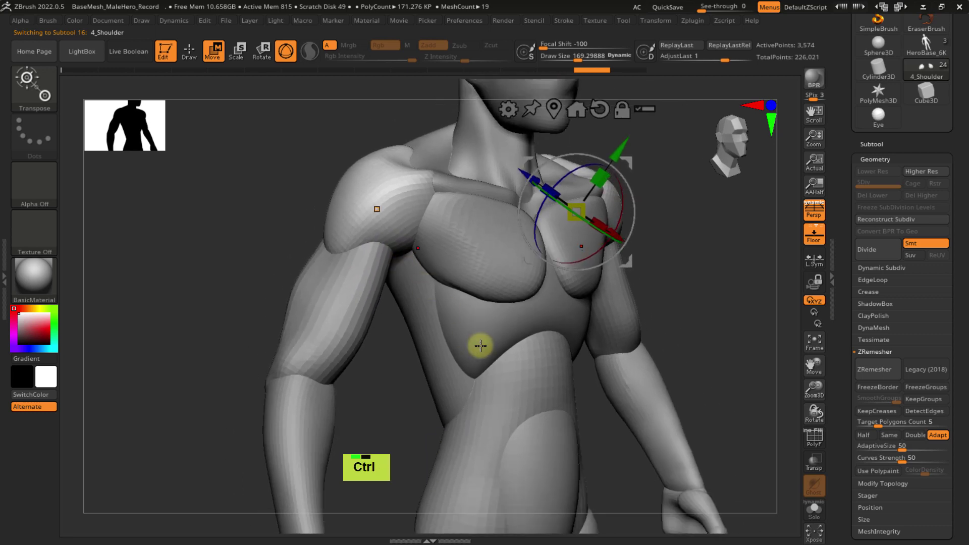
- Select the chest subtool with the polyframe displayed and examine its topology from the front
{"action": "key", "text": "shift+f"}
{"action": "left_click", "coordinate": [499, 321], "text": "alt"}
{"action": "right_click_drag", "start_coordinate": [506, 339], "coordinate": [515, 323], "text": "ctrl"}
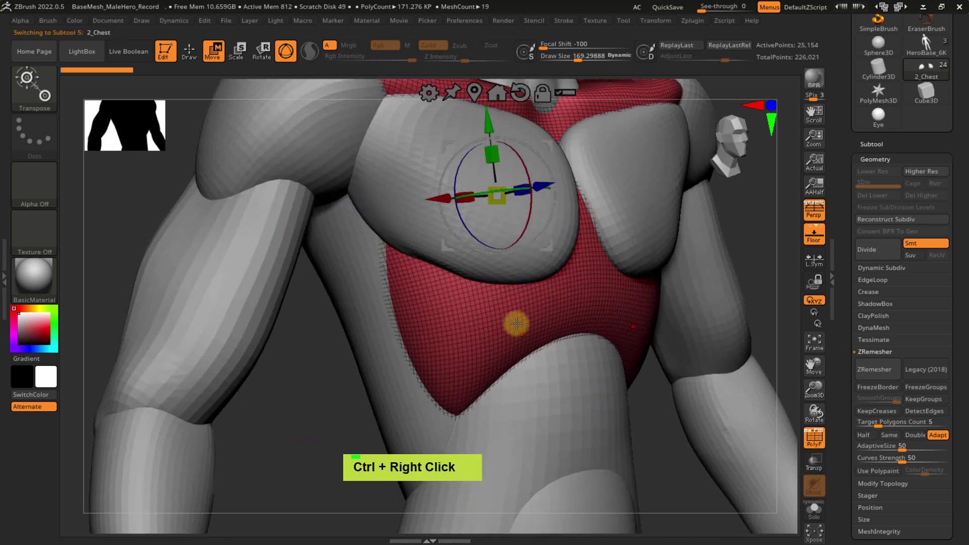
{"action": "right_click_drag", "start_coordinate": [331, 230], "coordinate": [393, 217], "text": "alt"}
{"action": "right_click_drag", "start_coordinate": [432, 284], "coordinate": [255, 255], "text": "alt"}
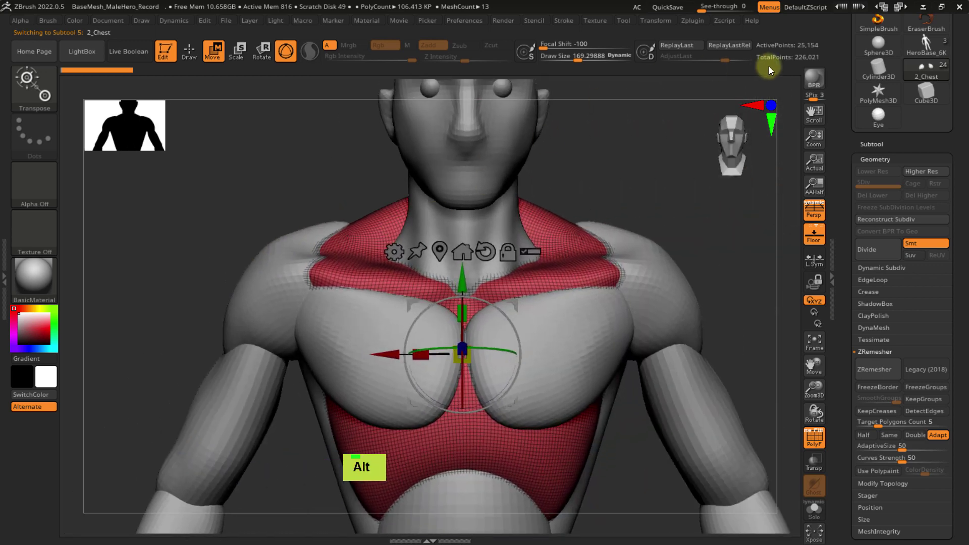
{"action": "right_click_drag", "start_coordinate": [454, 247], "coordinate": [407, 281], "text": "alt"}
- Select the calves subtool and examine its polyframe from the side
{"action": "left_click", "coordinate": [428, 344], "text": "alt"}
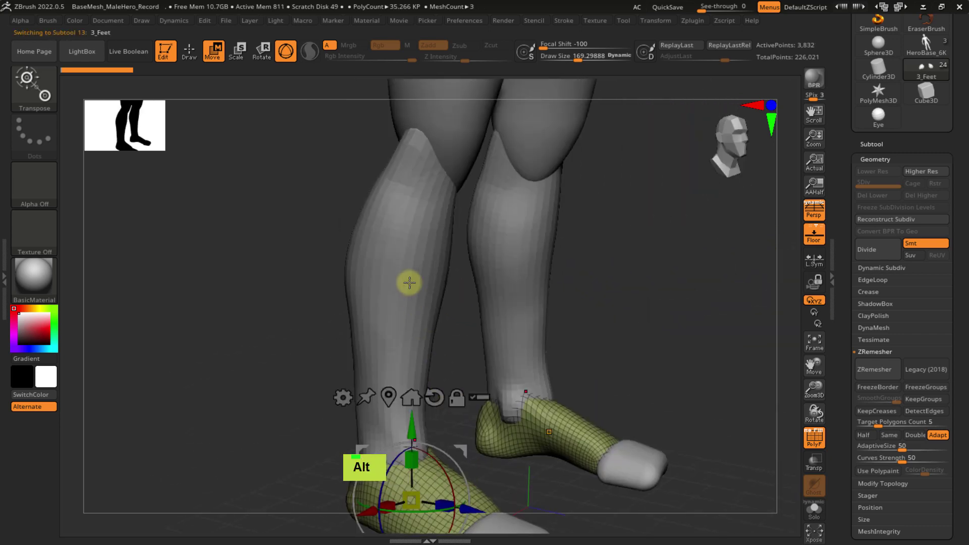
{"action": "left_click", "coordinate": [423, 214], "text": "alt"}
{"action": "right_click_drag", "start_coordinate": [424, 215], "coordinate": [413, 256], "text": "alt"}
- Try the Remesh By ZRemesher deformer on the calves, undo the remesh and close the deformer
{"action": "left_click", "coordinate": [330, 301]}
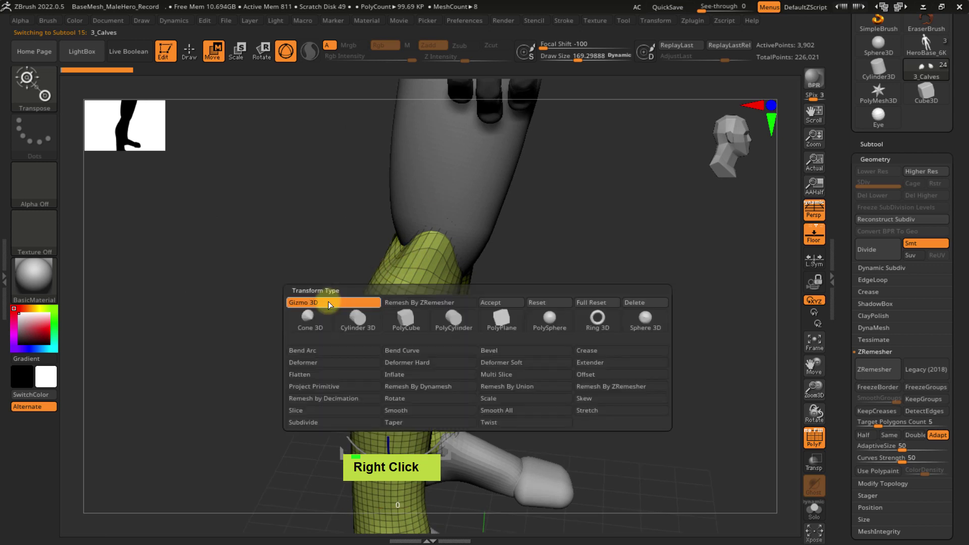
{"action": "left_click", "coordinate": [437, 303]}
{"action": "mouse_move", "coordinate": [525, 177]}
{"action": "left_mouse_down"}
{"action": "mouse_move", "coordinate": [519, 169]}
{"action": "mouse_move", "coordinate": [530, 173]}
{"action": "left_mouse_up"}
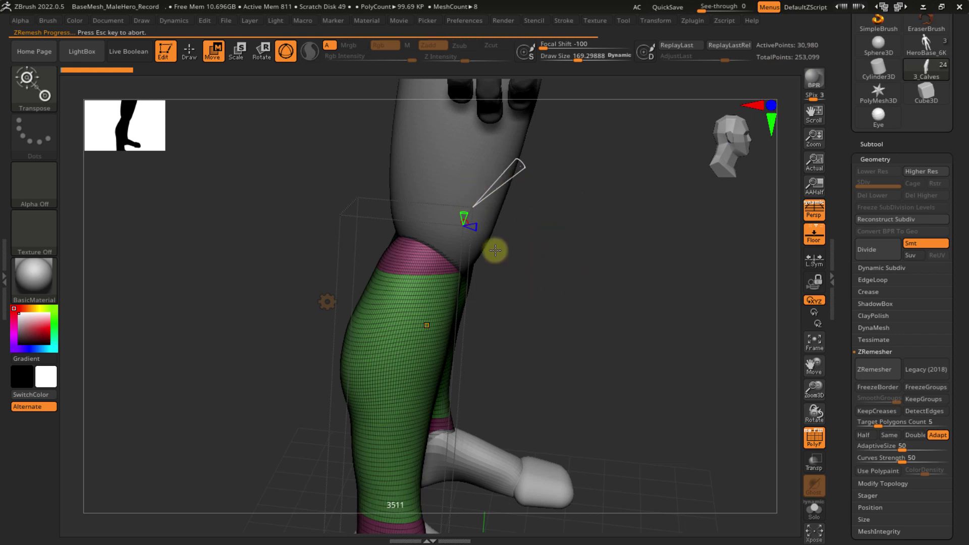
{"action": "right_click_drag", "start_coordinate": [560, 299], "coordinate": [559, 217], "text": "ctrl"}
{"action": "right_click_drag", "start_coordinate": [558, 217], "coordinate": [532, 293], "text": "alt"}
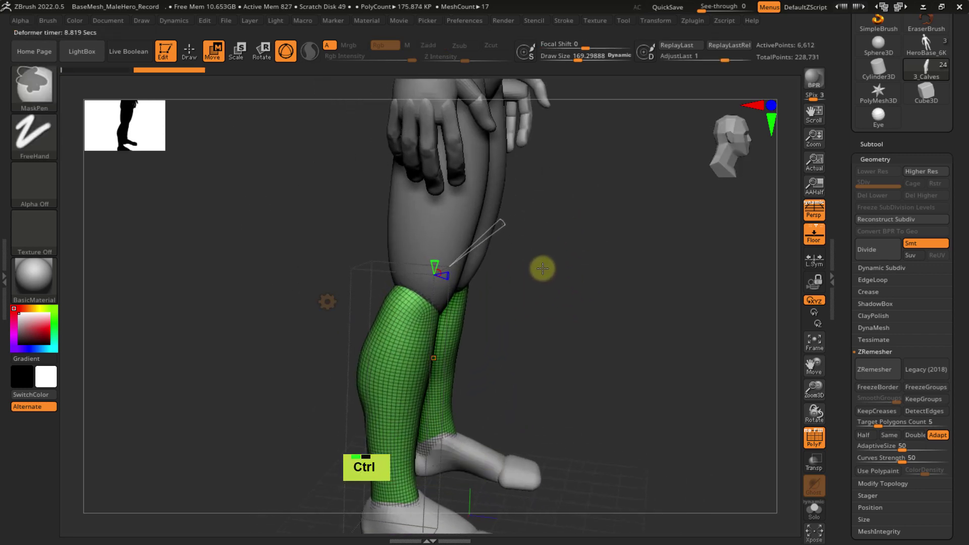
{"action": "key", "text": "ctrl+z"}
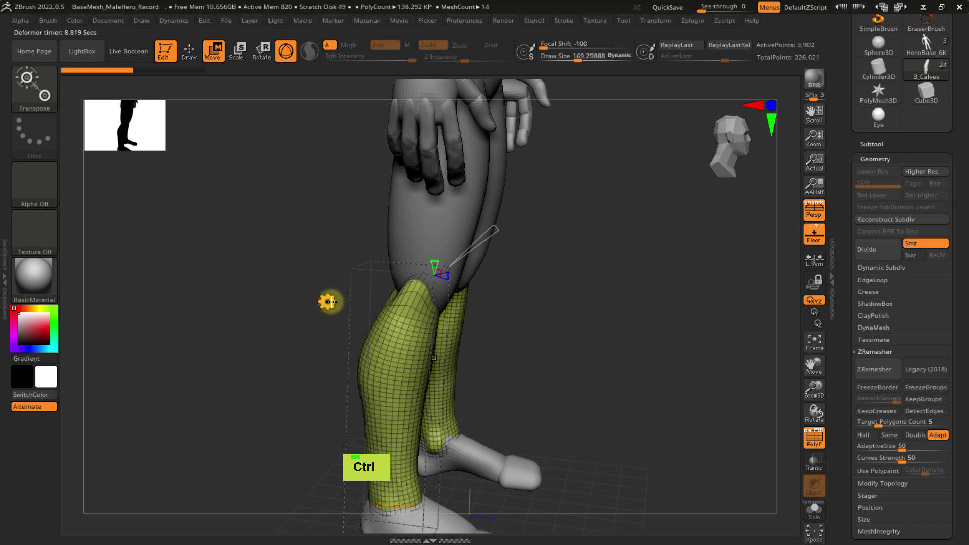
{"action": "left_click", "coordinate": [328, 303]}
{"action": "left_click", "coordinate": [507, 305]}
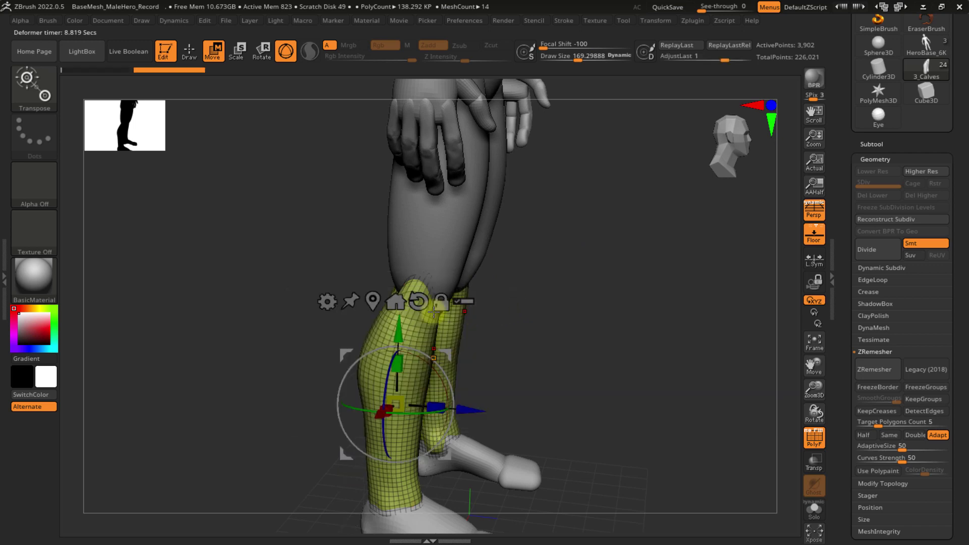
- Remesh the calves to a denser mesh with the gizmo's Remesh By ZRemesher deformer
{"action": "left_click", "coordinate": [328, 301]}
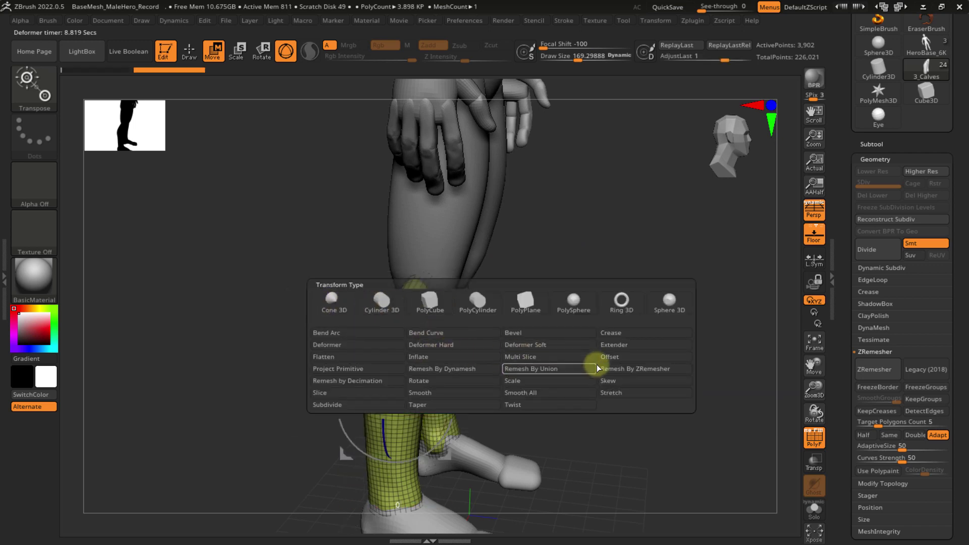
{"action": "left_click", "coordinate": [615, 368]}
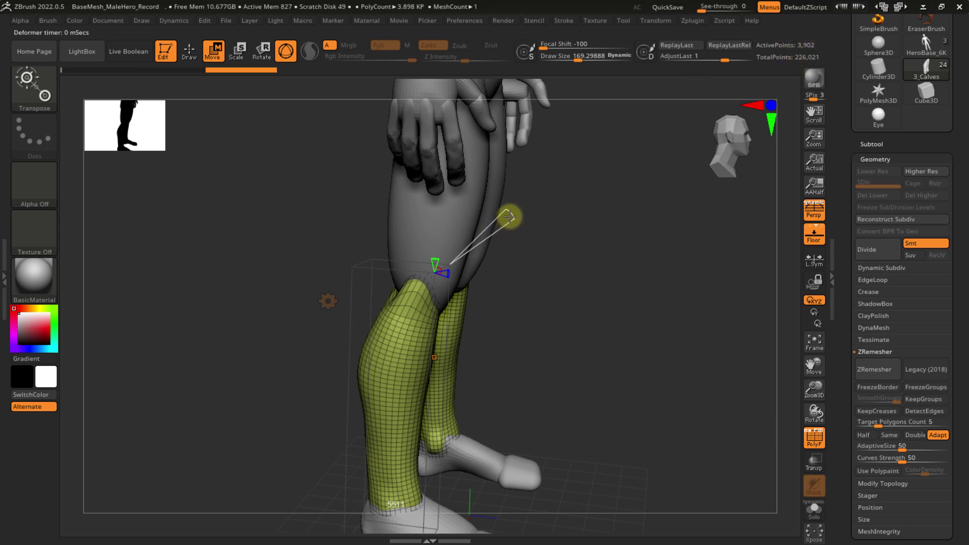
{"action": "left_click_drag", "start_coordinate": [509, 217], "coordinate": [560, 285]}
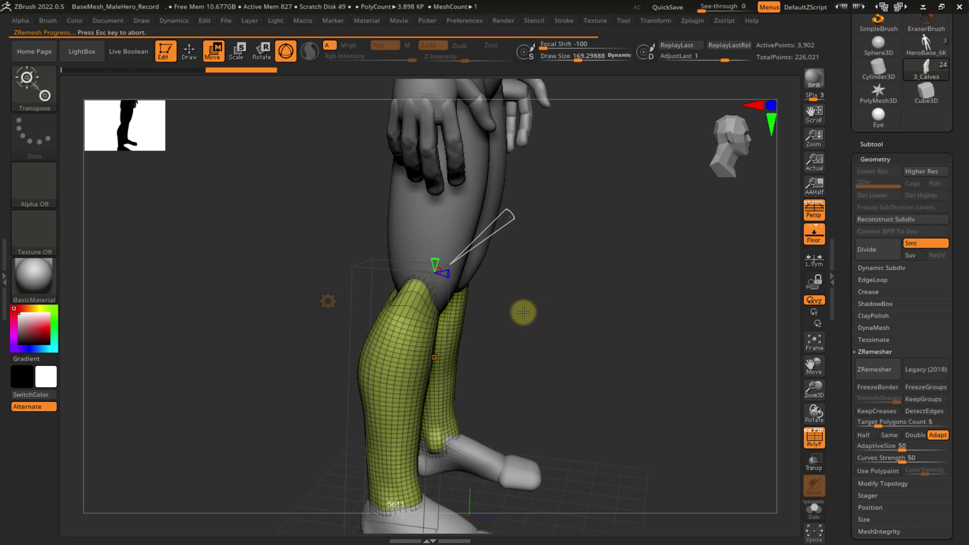
{"action": "right_click_drag", "start_coordinate": [520, 310], "coordinate": [439, 309], "text": "alt"}
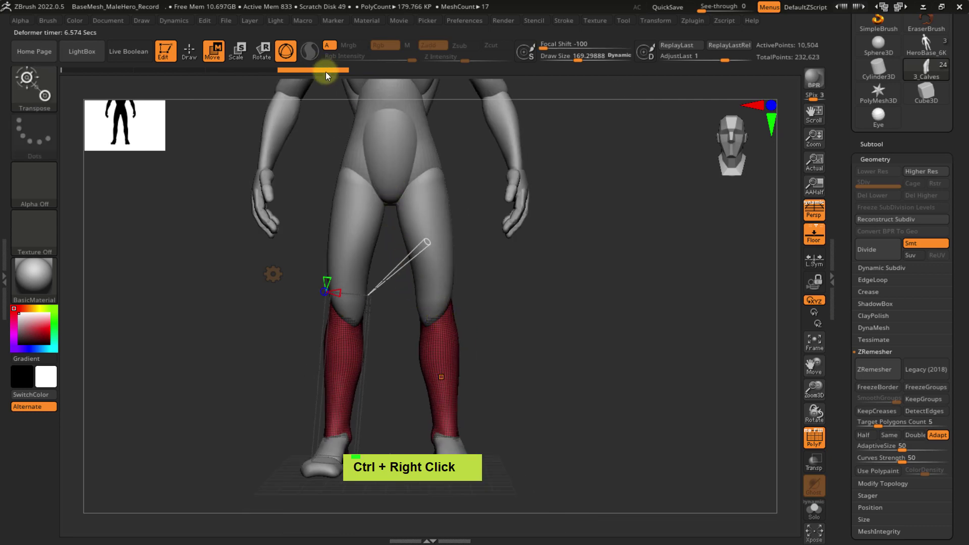
- Bring the calf anatomy web page behind the viewport, turn the calves to a back view and set See-through to 42
{"action": "key", "text": "alt+Tab"}
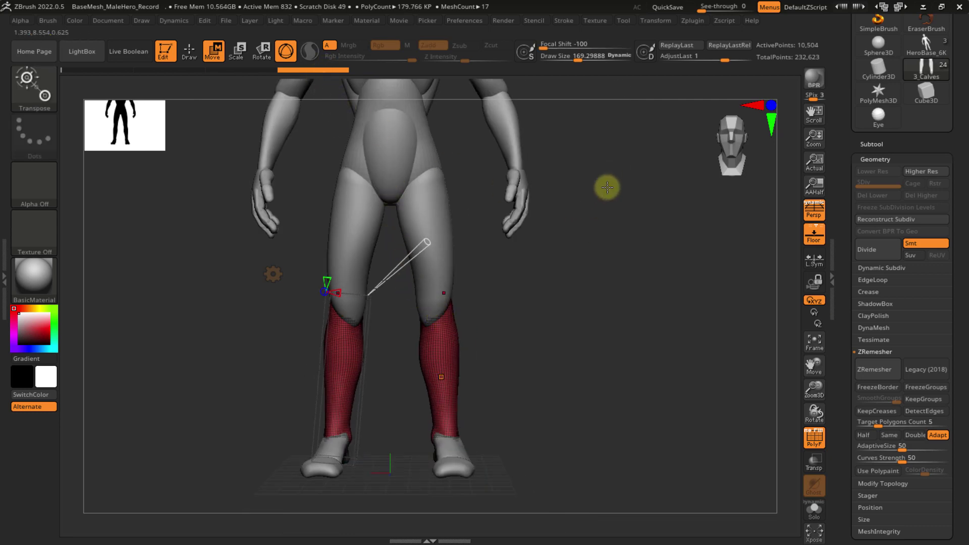
{"action": "left_click_drag", "start_coordinate": [680, 236], "coordinate": [703, 235]}
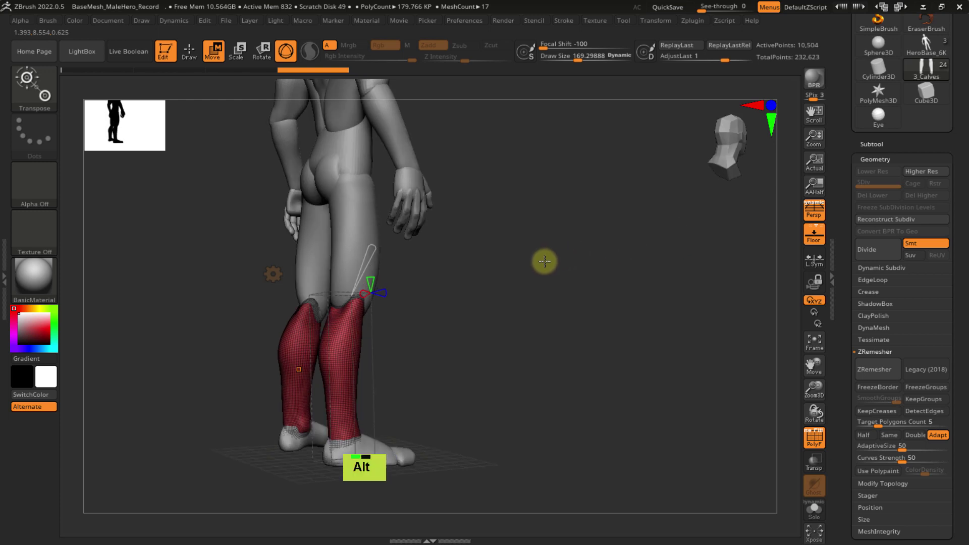
{"action": "left_click_drag", "start_coordinate": [400, 333], "coordinate": [478, 334]}
{"action": "left_click_drag", "start_coordinate": [534, 292], "coordinate": [595, 281]}
{"action": "left_click_drag", "start_coordinate": [601, 242], "coordinate": [617, 281], "text": "alt"}
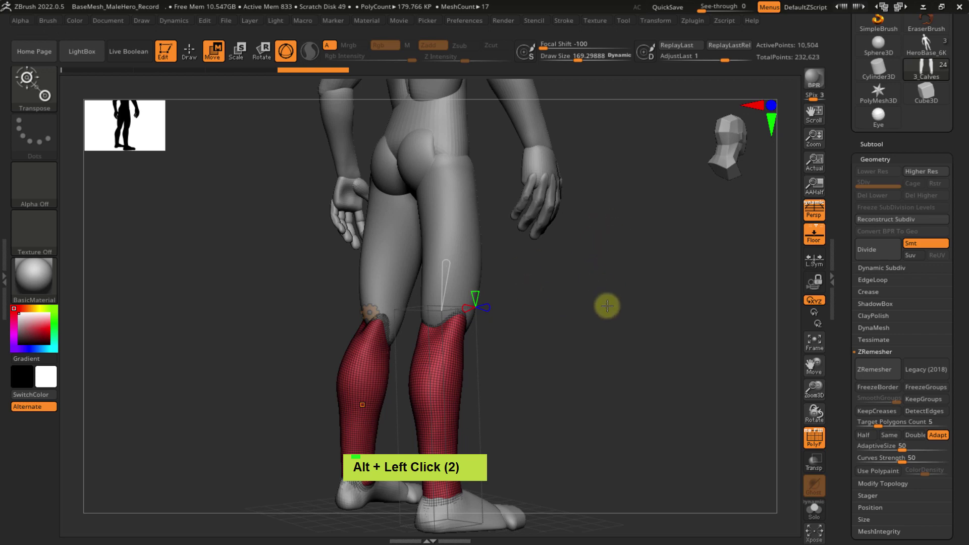
{"action": "left_click_drag", "start_coordinate": [703, 9], "coordinate": [715, 9]}
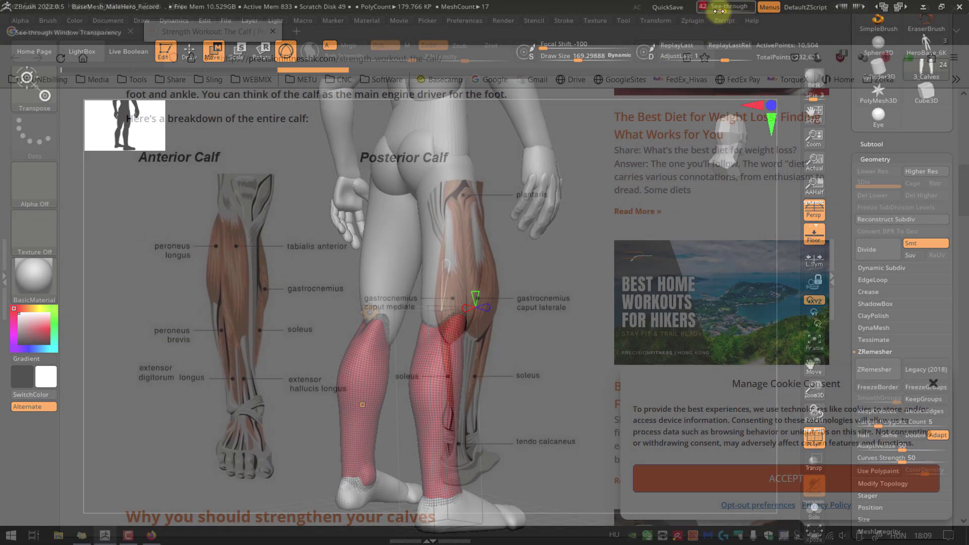
- Compare the back of the calves with the posterior calf reference, and set See-through to 0
{"action": "left_click_drag", "start_coordinate": [574, 271], "coordinate": [598, 261]}
{"action": "right_click_drag", "start_coordinate": [598, 261], "coordinate": [580, 281], "text": "alt"}
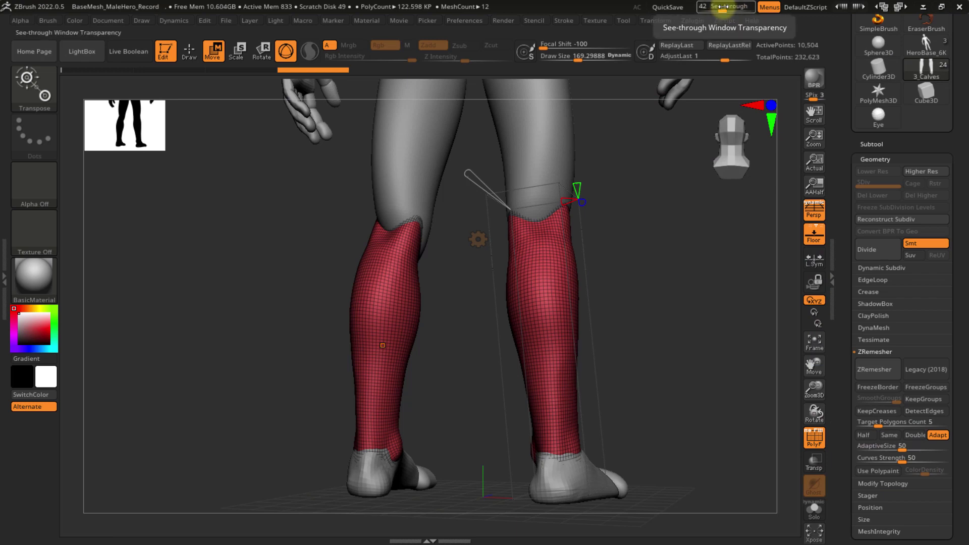
{"action": "left_click_drag", "start_coordinate": [723, 7], "coordinate": [697, 11]}
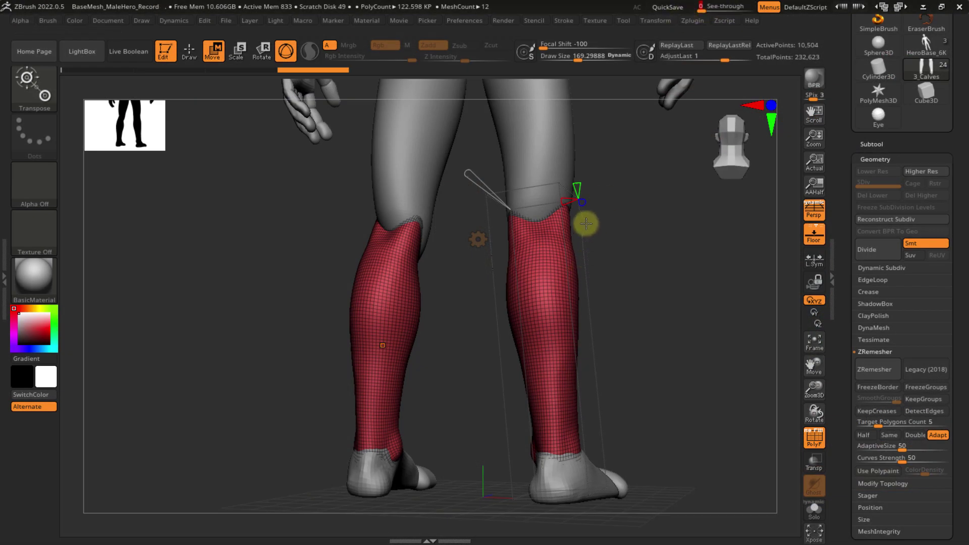
- Examine the whole figure from the remeshed calves up to the torso and head
{"action": "right_click_drag", "start_coordinate": [653, 205], "coordinate": [649, 251]}
{"action": "right_click_drag", "start_coordinate": [638, 265], "coordinate": [575, 324], "text": "alt"}
{"action": "right_click_drag", "start_coordinate": [620, 289], "coordinate": [545, 343]}
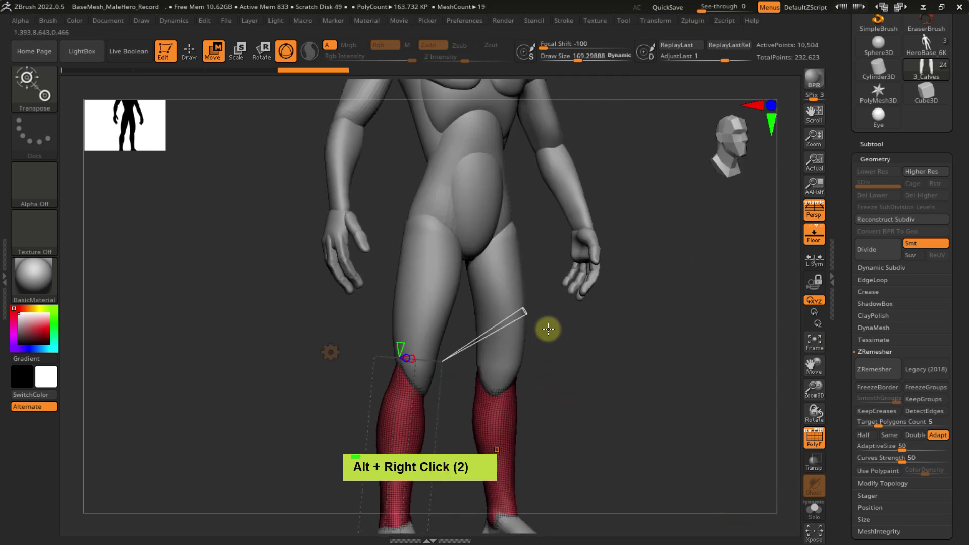
{"action": "right_click_drag", "start_coordinate": [531, 249], "coordinate": [543, 198], "text": "alt"}
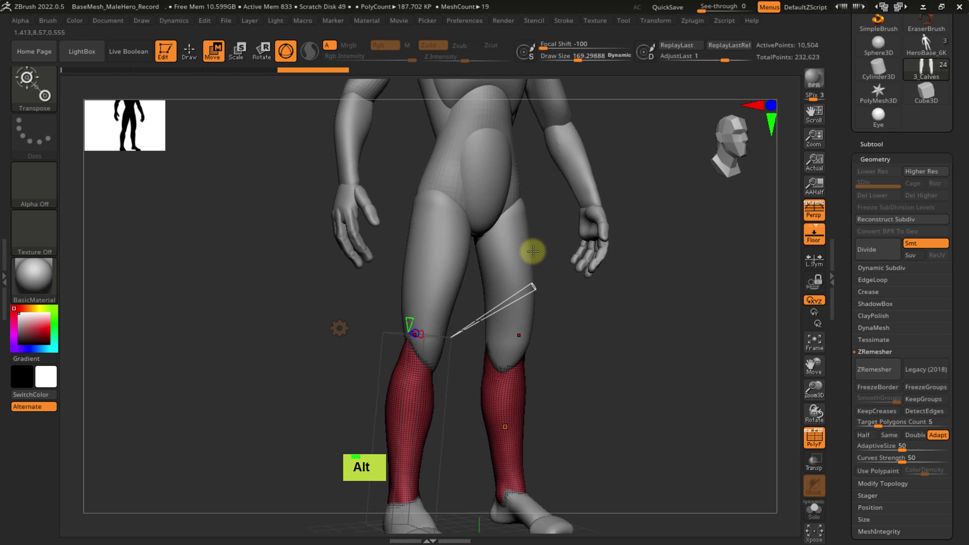
{"action": "right_click_drag", "start_coordinate": [543, 266], "coordinate": [529, 227], "text": "alt"}
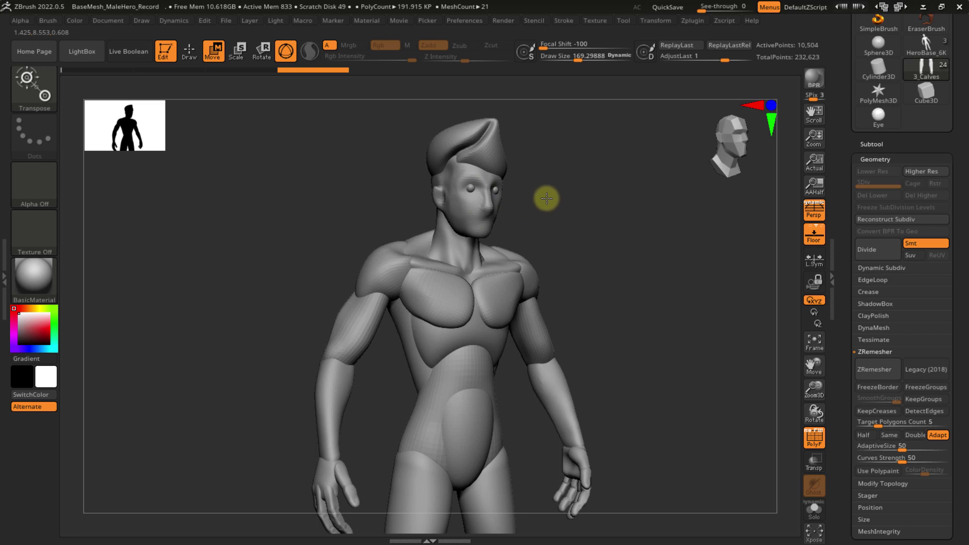
{"action": "right_click_drag", "start_coordinate": [553, 242], "coordinate": [558, 184], "text": "alt"}
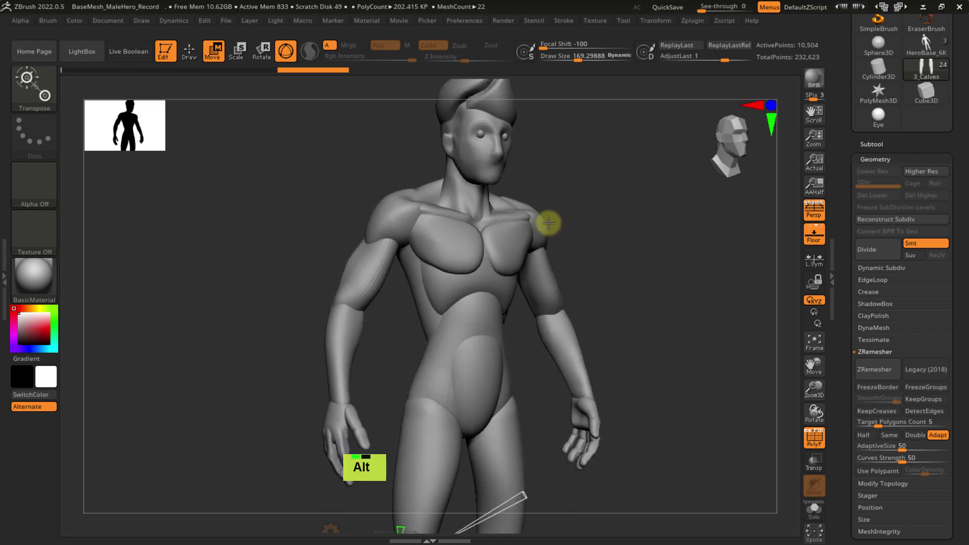
{"action": "right_click_drag", "start_coordinate": [547, 223], "coordinate": [503, 255], "text": "alt"}
- Select the head subtool and copy it from the subtool list
{"action": "left_click", "coordinate": [507, 256], "text": "alt"}
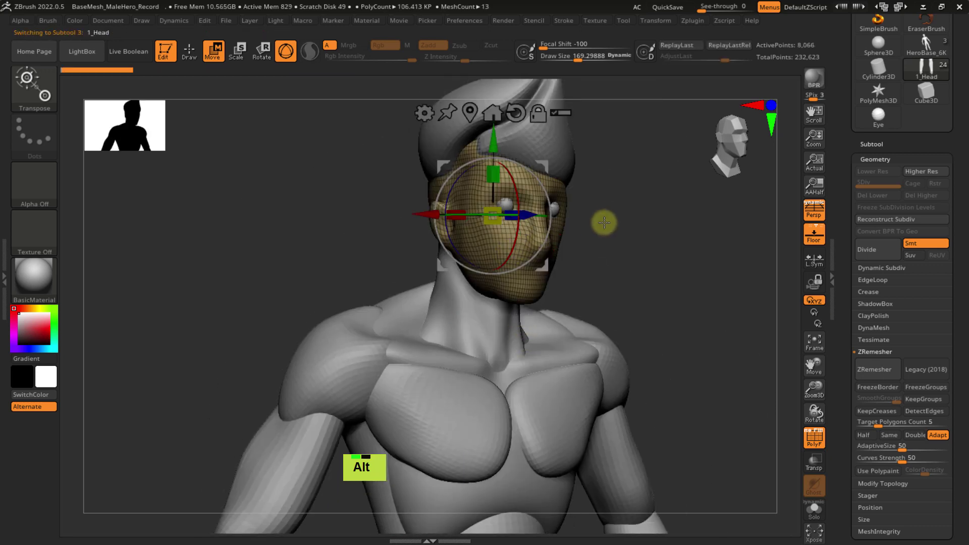
{"action": "right_click_drag", "start_coordinate": [604, 221], "coordinate": [504, 277], "text": "alt"}
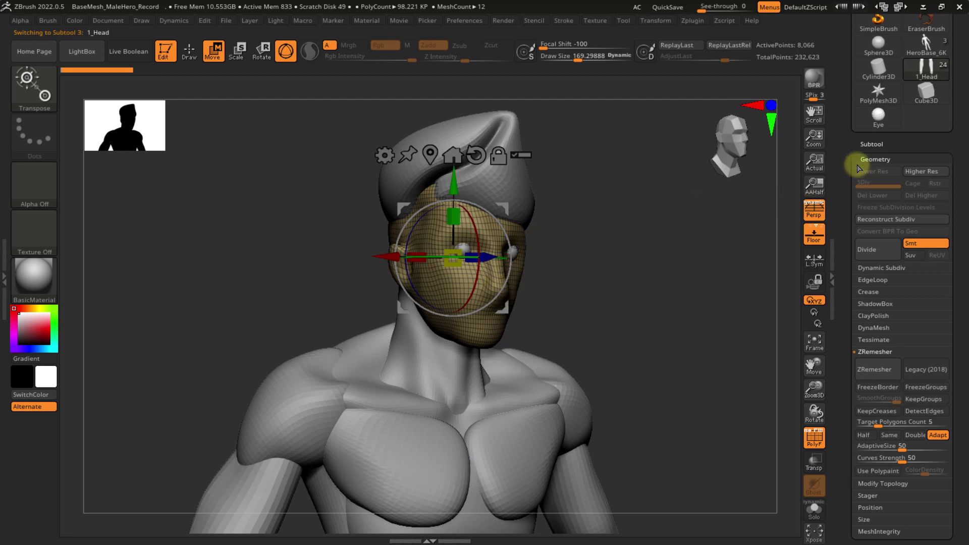
{"action": "left_click", "coordinate": [868, 144]}
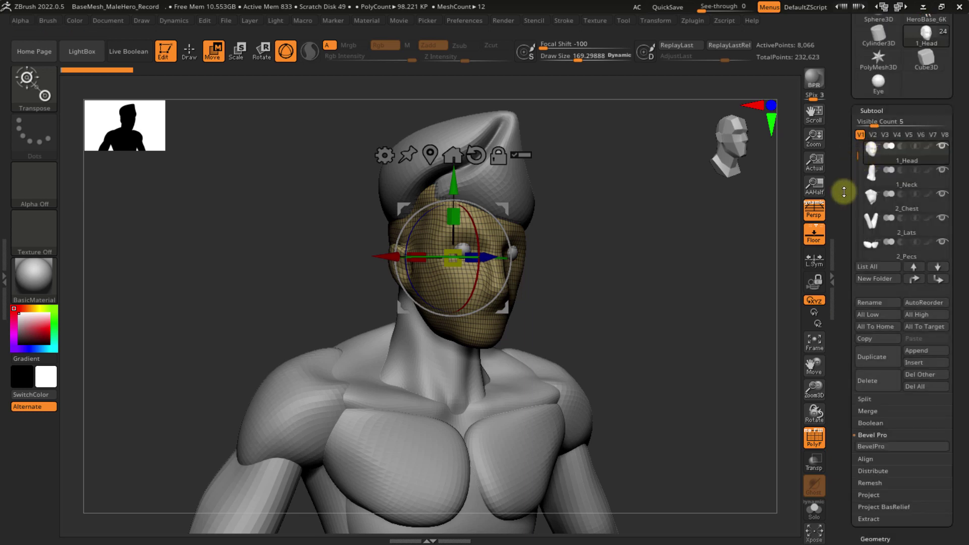
{"action": "left_click", "coordinate": [869, 338]}
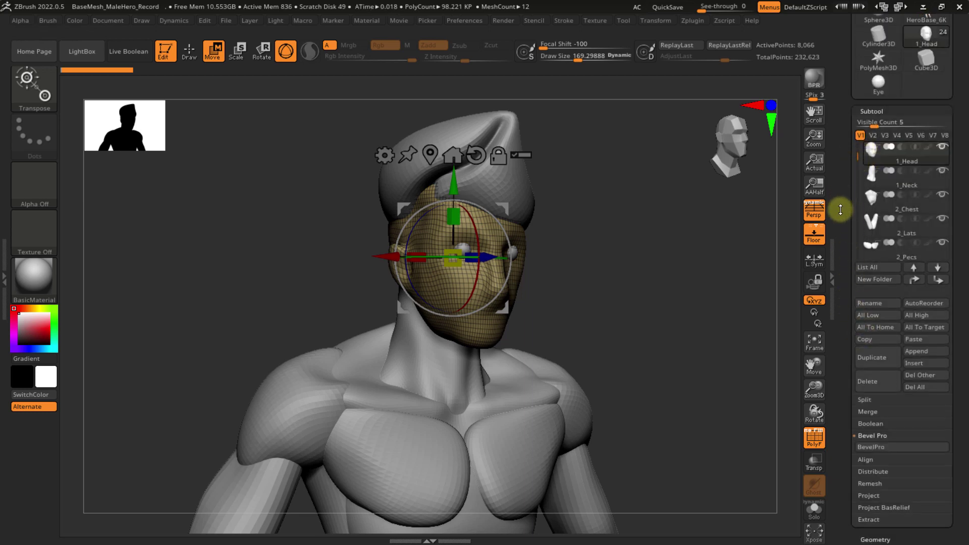
- Switch to the PolyMesh3D star tool and paste the copied head into it as a subtool
{"action": "scroll", "coordinate": [841, 217], "scroll_direction": "up", "scroll_amount": 3}
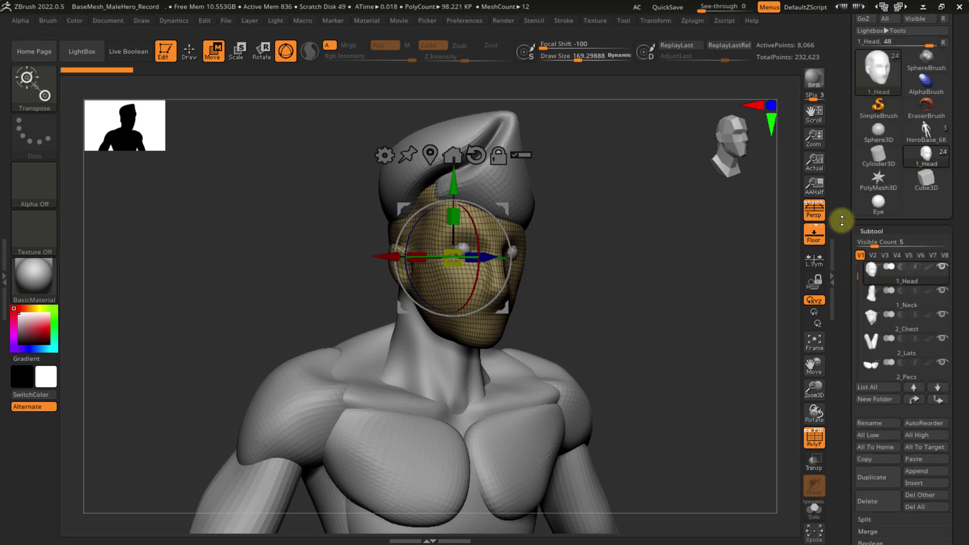
{"action": "left_click", "coordinate": [879, 182]}
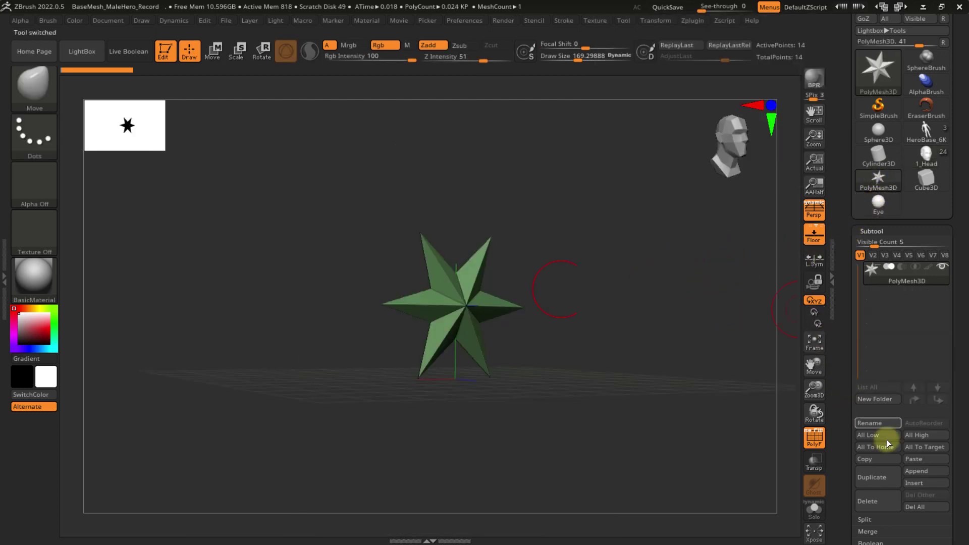
{"action": "left_click", "coordinate": [914, 459]}
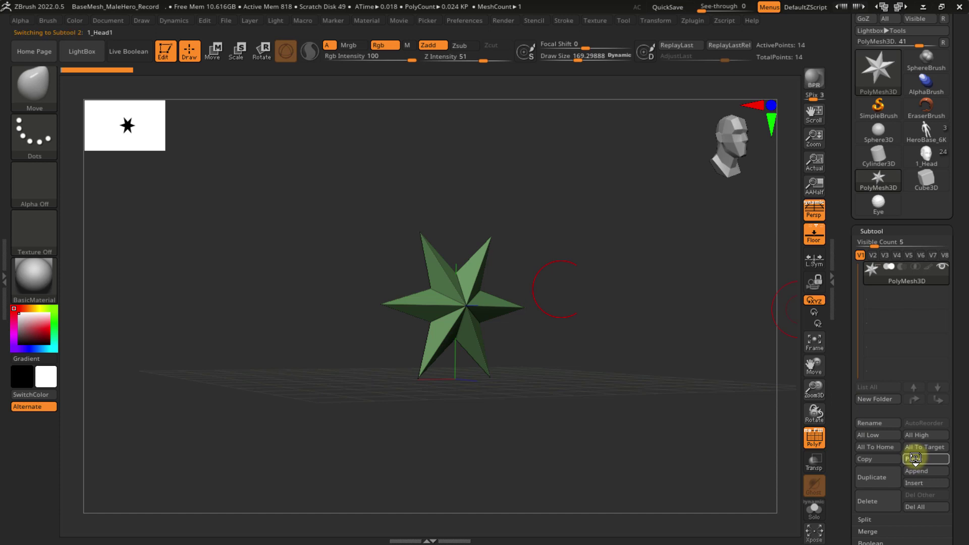
- Delete the star subtool permanently and frame the pasted head with its polyframe displayed
{"action": "left_click", "coordinate": [895, 276]}
{"action": "left_click", "coordinate": [866, 500]}
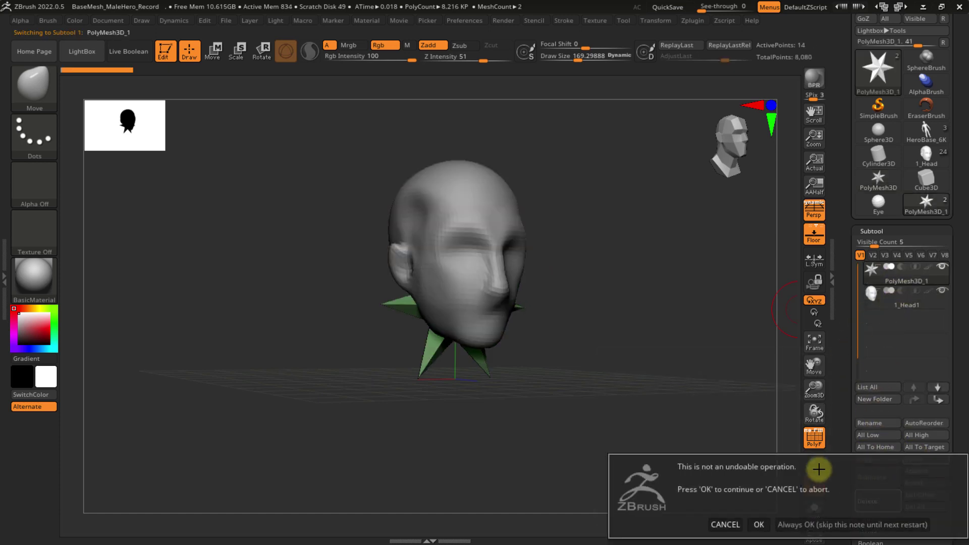
{"action": "left_click", "coordinate": [759, 523]}
{"action": "key", "text": "f"}
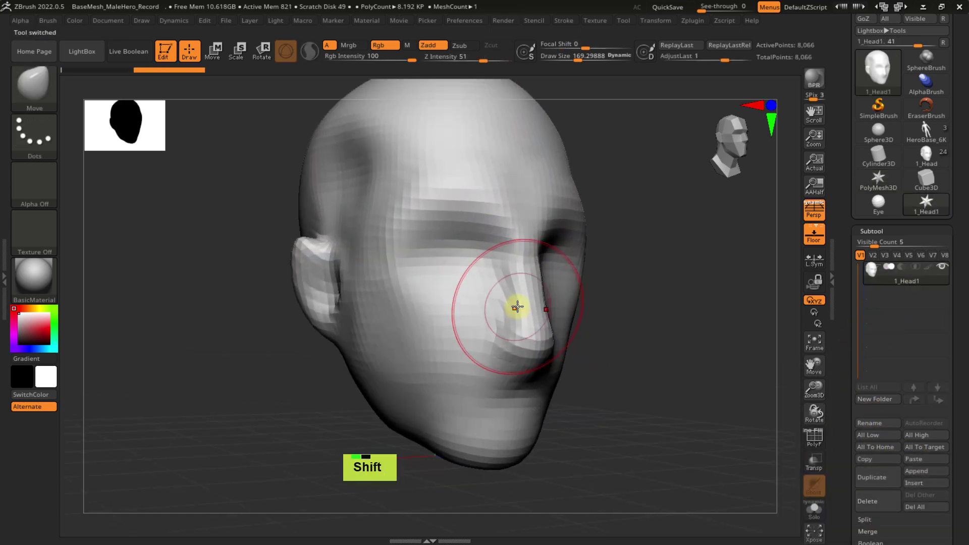
{"action": "key", "text": "shift+f"}
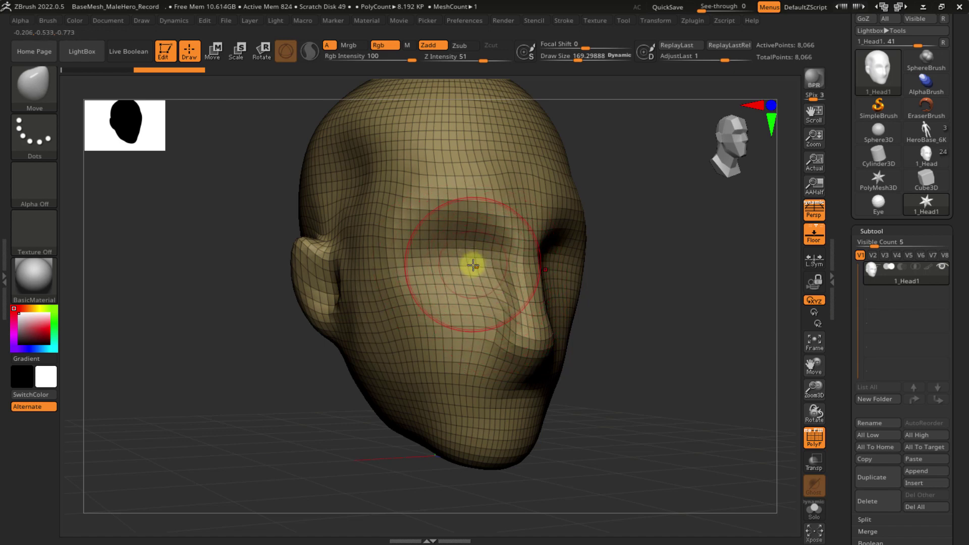
- Try remeshing the copied head with the Remesh By Dynamesh deformer and adjust its resolution cone
{"action": "right_click_drag", "start_coordinate": [463, 255], "coordinate": [456, 270], "text": "alt"}
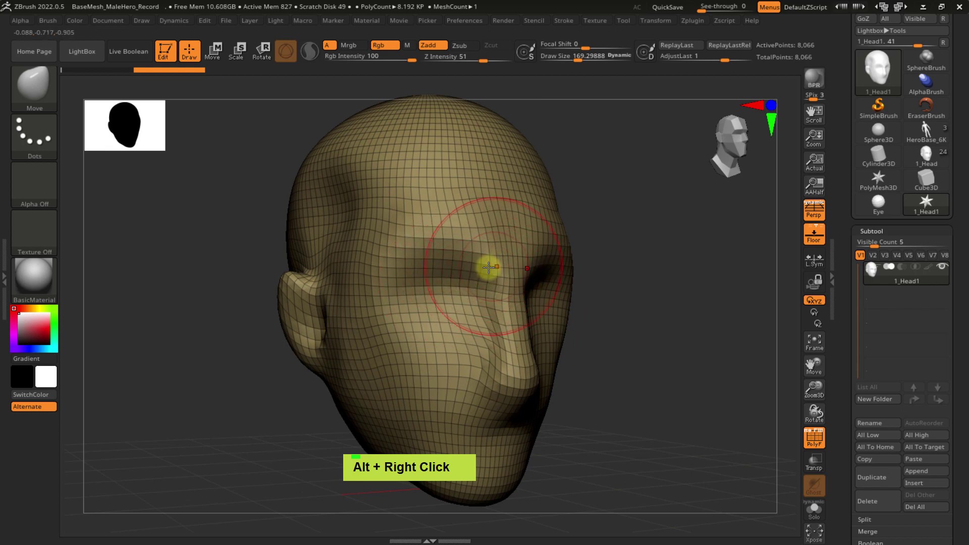
{"action": "key", "text": "w"}
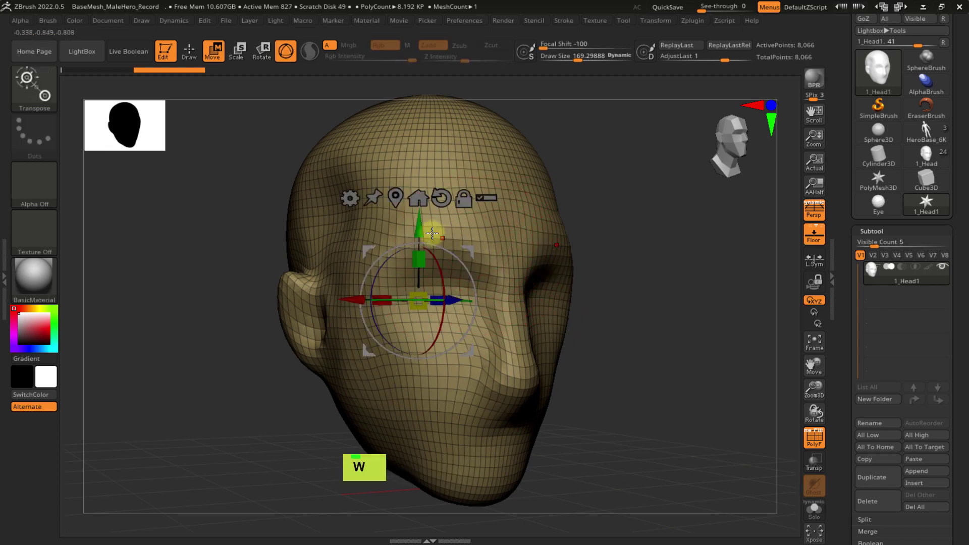
{"action": "left_click", "coordinate": [350, 201]}
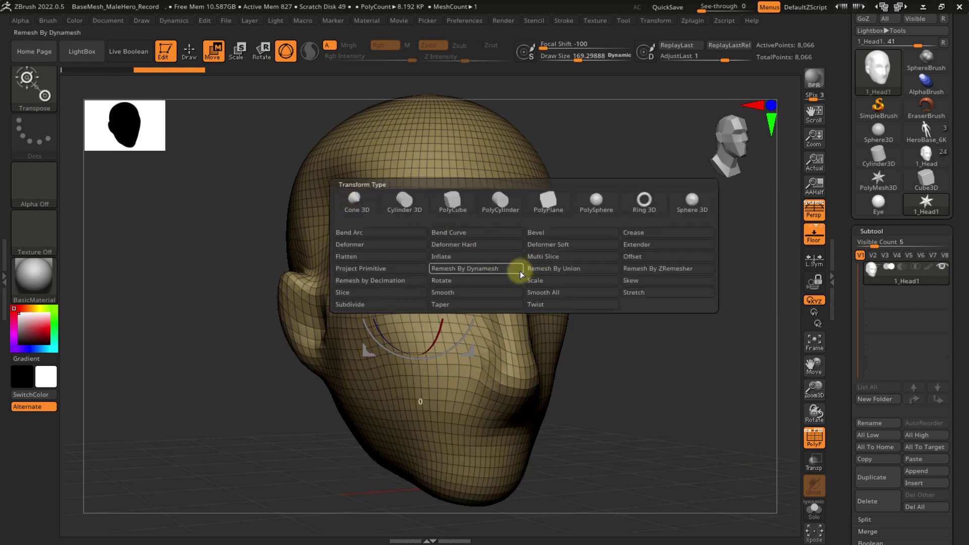
{"action": "left_click", "coordinate": [492, 271]}
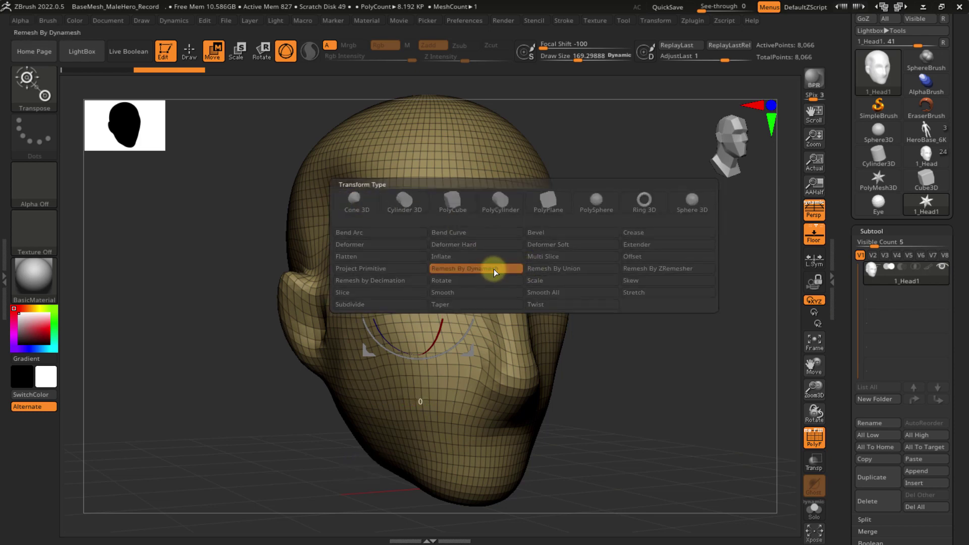
{"action": "right_click_drag", "start_coordinate": [539, 215], "coordinate": [452, 139], "text": "alt"}
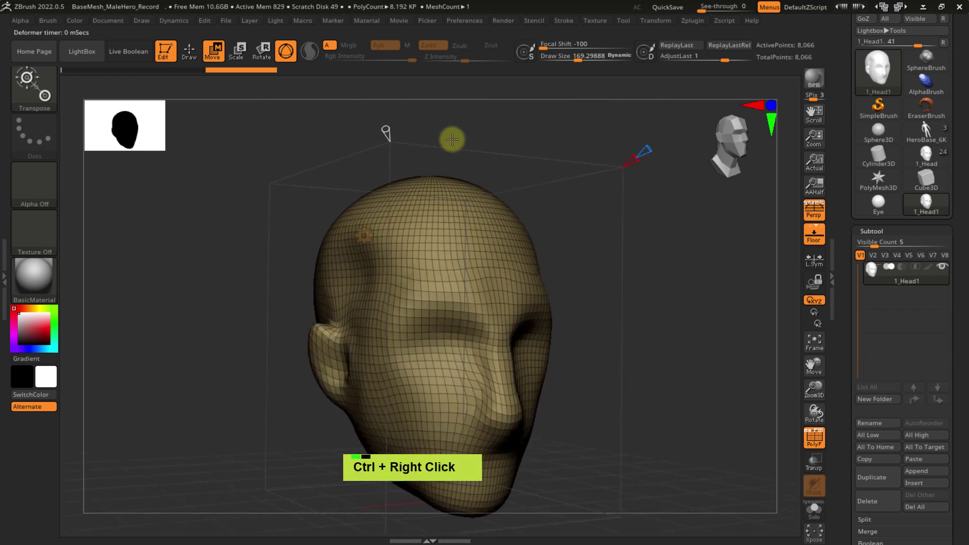
{"action": "left_click_drag", "start_coordinate": [389, 122], "coordinate": [382, 118]}
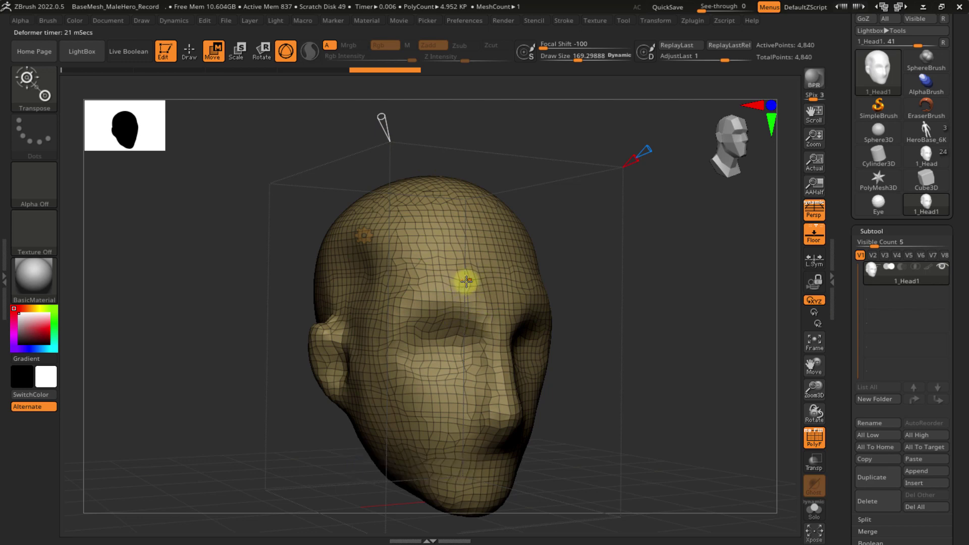
- Discard the Remesh By Dynamesh deformer and convert the head to a DynaMesh at resolution 128
{"action": "left_click", "coordinate": [866, 232]}
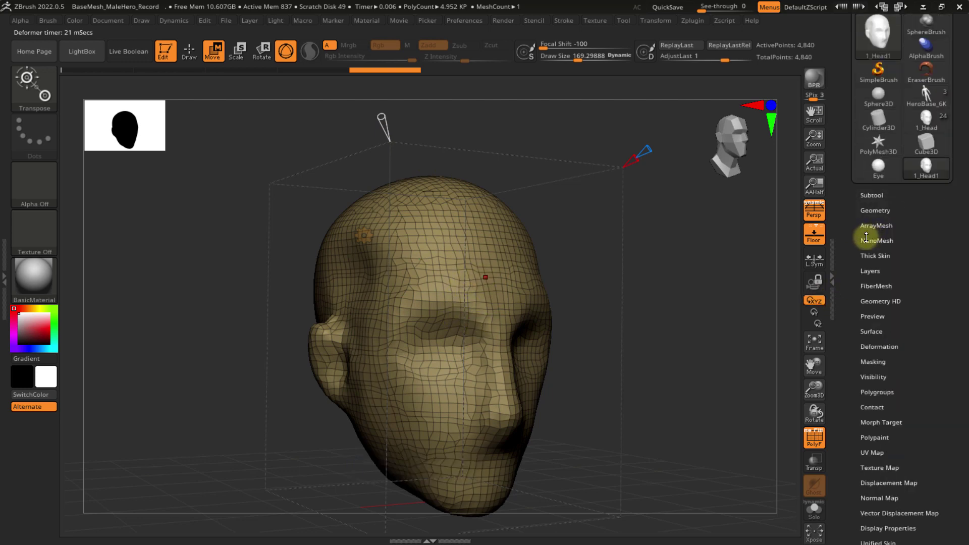
{"action": "left_click", "coordinate": [871, 211]}
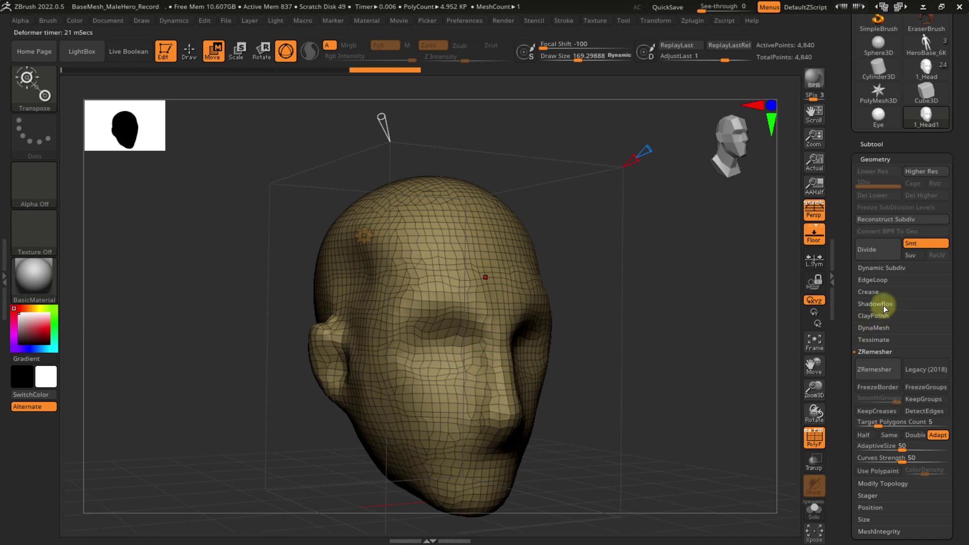
{"action": "left_click", "coordinate": [874, 328]}
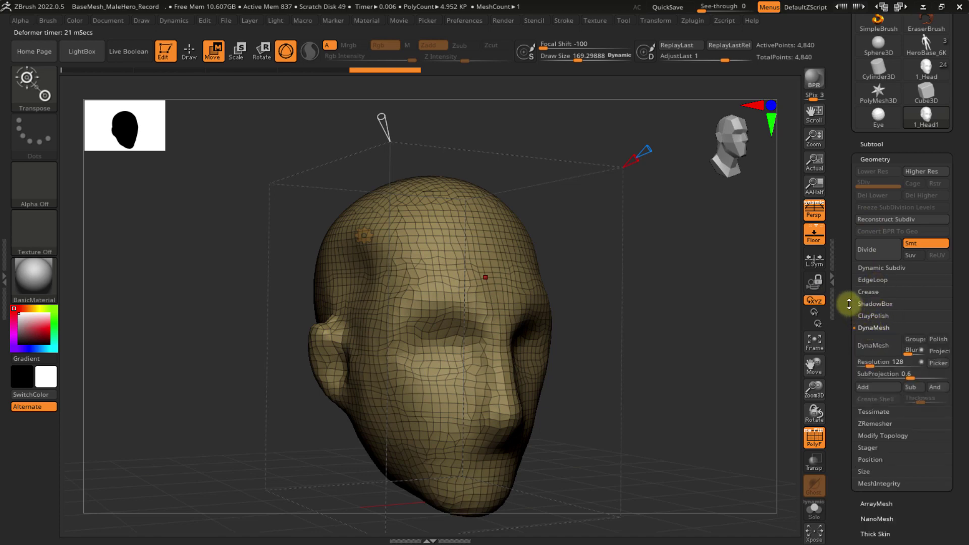
{"action": "scroll", "coordinate": [849, 304], "scroll_direction": "down", "scroll_amount": 2}
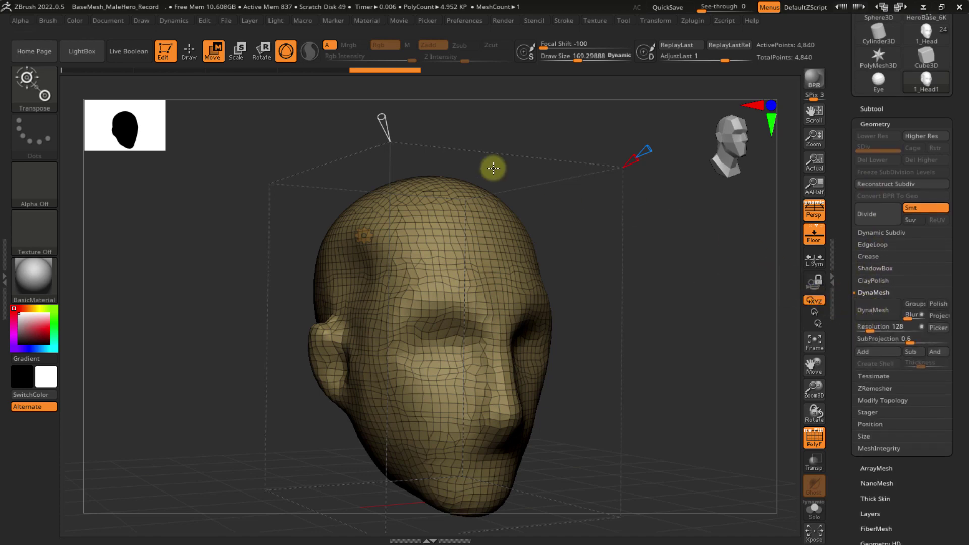
{"action": "left_click", "coordinate": [362, 234]}
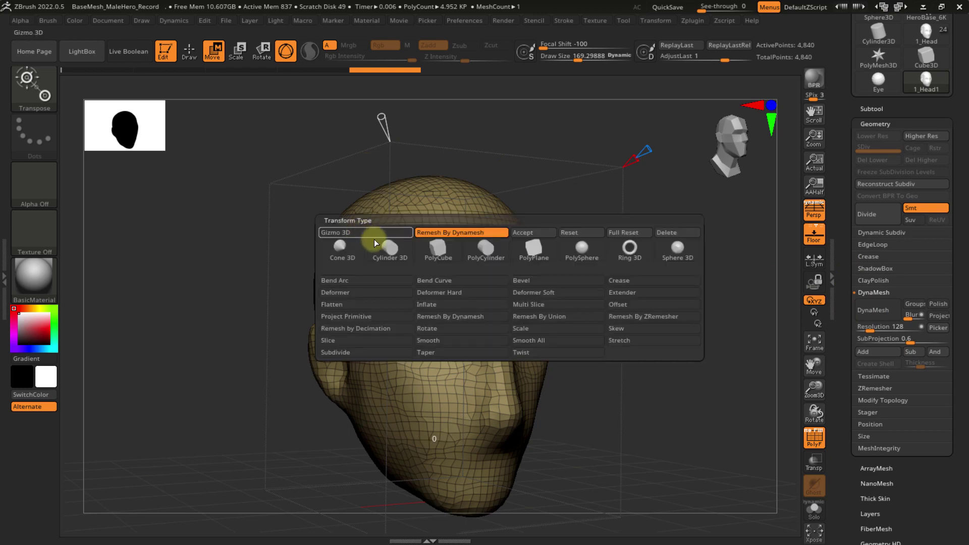
{"action": "left_click", "coordinate": [667, 232]}
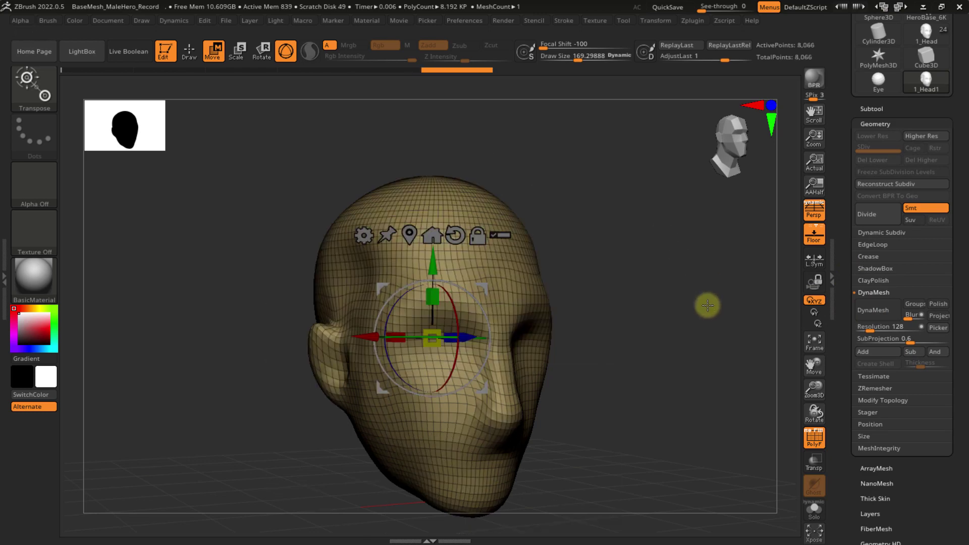
{"action": "left_click", "coordinate": [876, 310]}
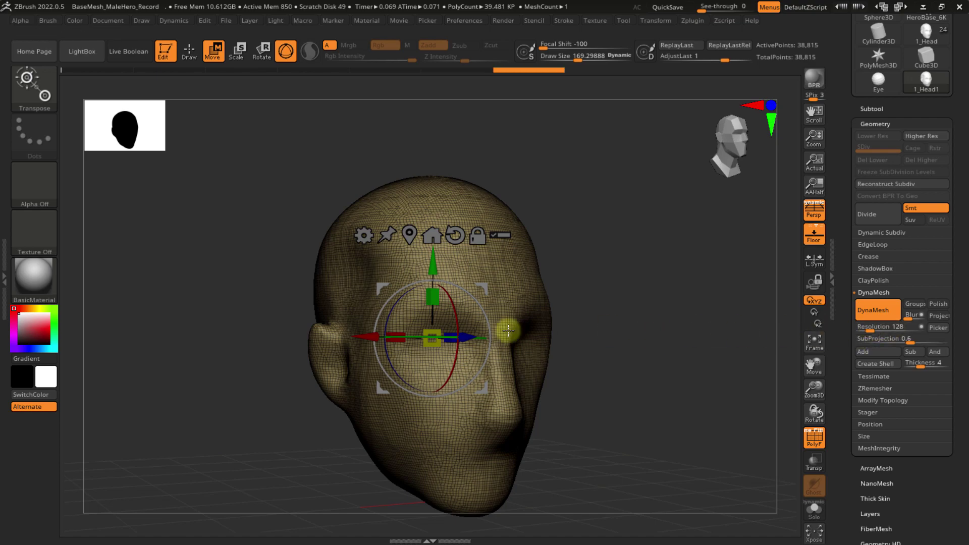
- Return to Draw mode and choose the ClayBuildup brush with a draw size of about 90
{"action": "right_click_drag", "start_coordinate": [503, 329], "coordinate": [456, 304], "text": "ctrl"}
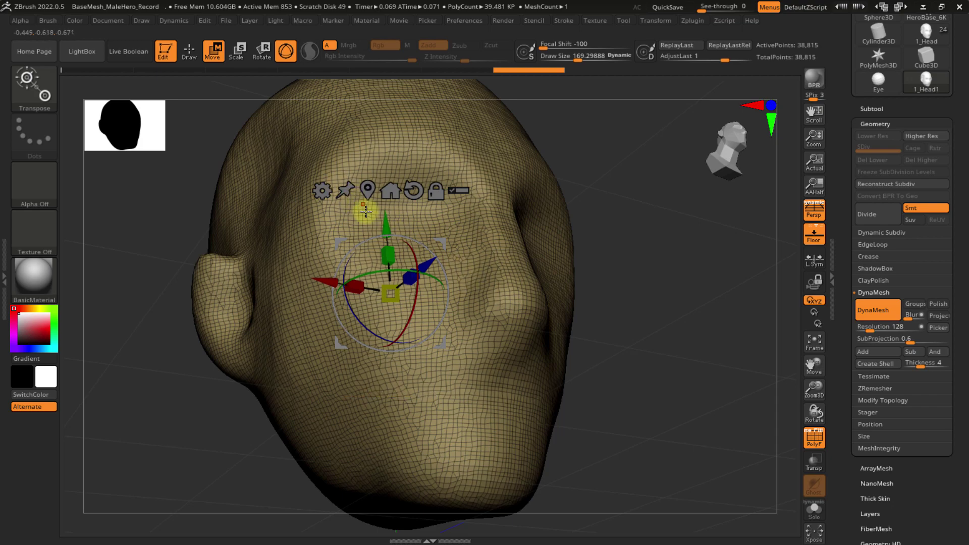
{"action": "key", "text": "q"}
{"action": "mouse_move", "coordinate": [456, 305]}
{"action": "right_mouse_down"}
{"action": "mouse_move", "coordinate": [439, 307]}
{"action": "mouse_move", "coordinate": [442, 256]}
{"action": "mouse_move", "coordinate": [425, 253]}
{"action": "mouse_move", "coordinate": [461, 326]}
{"action": "mouse_move", "coordinate": [432, 288]}
{"action": "mouse_move", "coordinate": [442, 235]}
{"action": "right_mouse_up"}
{"action": "key", "text": "s"}
{"action": "right_click_drag", "start_coordinate": [423, 291], "coordinate": [390, 253], "text": "alt"}
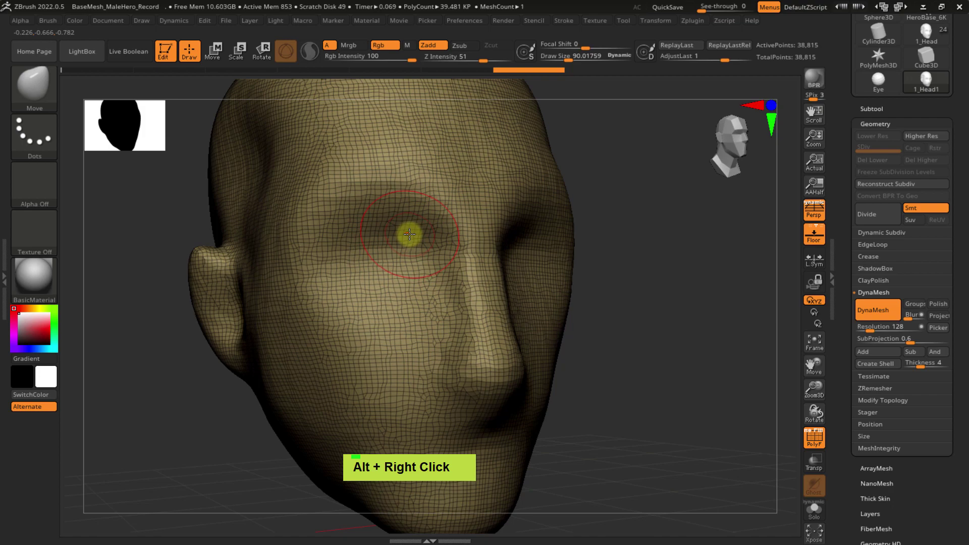
{"action": "key", "text": "b"}
{"action": "key", "text": "c"}
{"action": "key", "text": "b"}
- Carve a trial stroke into one eye socket with ClayBuildup, then undo it
{"action": "left_click", "coordinate": [392, 245], "text": "alt"}
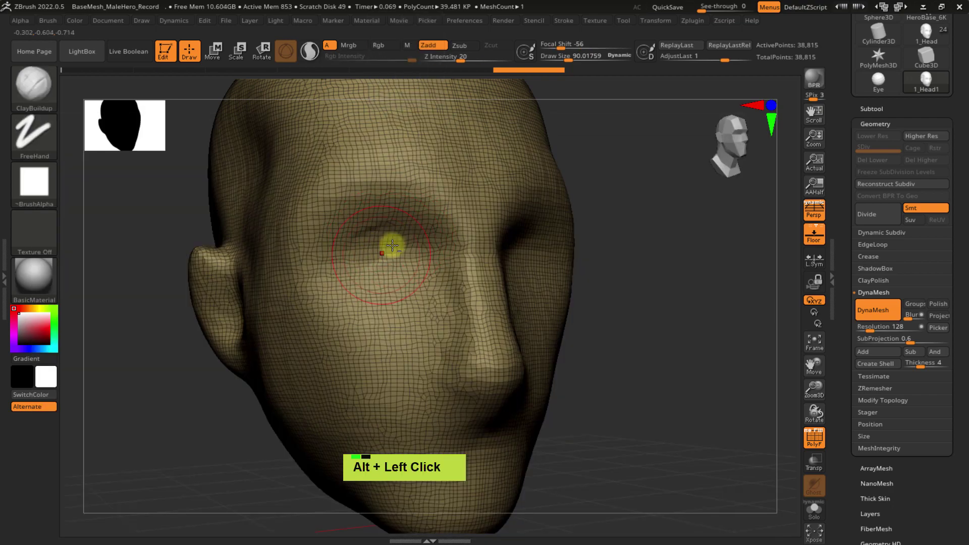
{"action": "key", "text": "ctrl"}
{"action": "key", "text": "ctrl+z"}
{"action": "key", "text": "ctrl+z"}
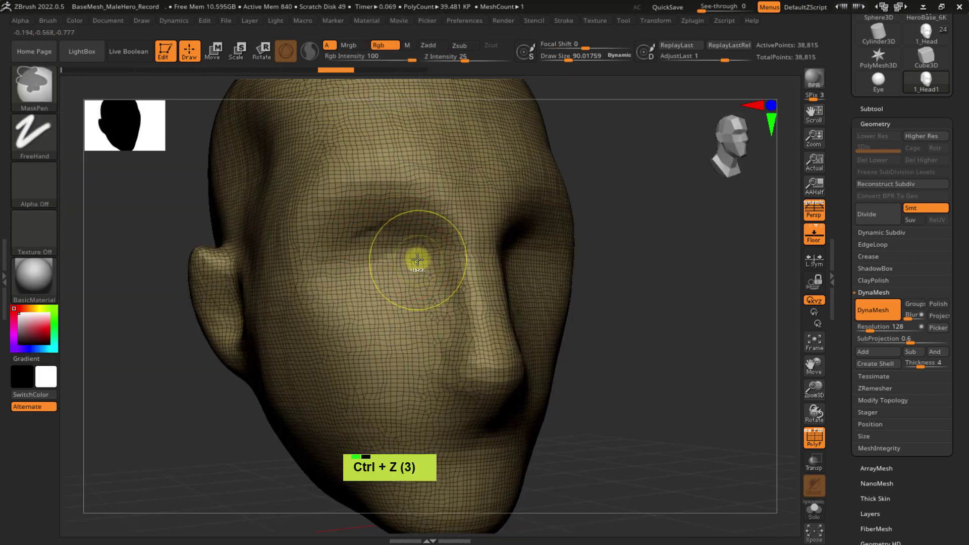
{"action": "key", "text": "ctrl+z"}
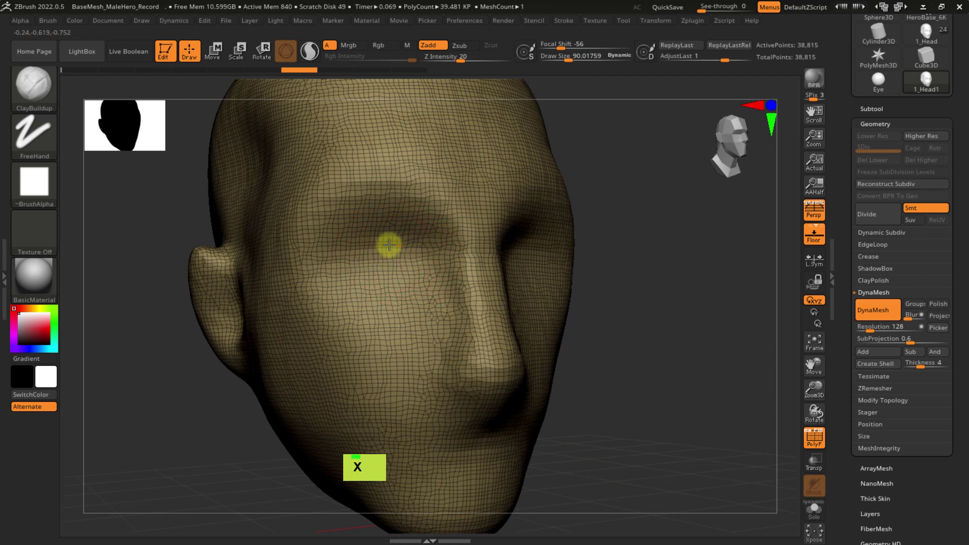
- Carve both eye sockets with ClayBuildup using X symmetry and refresh the DynaMesh
{"action": "mouse_move", "coordinate": [389, 245]}
{"action": "left_mouse_down", "text": "alt"}
{"action": "mouse_move", "coordinate": [372, 264]}
{"action": "mouse_move", "coordinate": [394, 266]}
{"action": "mouse_move", "coordinate": [353, 256]}
{"action": "mouse_move", "coordinate": [389, 272]}
{"action": "left_mouse_up", "text": "alt"}
{"action": "left_click", "coordinate": [653, 260], "text": "ctrl"}
- Hollow out the nostrils on the underside of the nose with a smaller ClayBuildup brush
{"action": "mouse_move", "coordinate": [407, 263]}
{"action": "right_mouse_down", "text": "alt"}
{"action": "mouse_move", "coordinate": [395, 288]}
{"action": "mouse_move", "coordinate": [417, 325]}
{"action": "right_mouse_up", "text": "alt"}
{"action": "mouse_move", "coordinate": [417, 325]}
{"action": "left_mouse_down", "text": "alt"}
{"action": "mouse_move", "coordinate": [408, 323]}
{"action": "mouse_move", "coordinate": [422, 316]}
{"action": "left_mouse_up", "text": "alt"}
{"action": "key", "text": "s"}
{"action": "left_click", "coordinate": [411, 322]}
{"action": "right_click_drag", "start_coordinate": [419, 323], "coordinate": [444, 351], "text": "ctrl"}
{"action": "left_click_drag", "start_coordinate": [419, 324], "coordinate": [412, 303], "text": "alt"}
- Build up the wings of the nose with ClayBuildup at draw size about 51 and refresh the DynaMesh
{"action": "mouse_move", "coordinate": [385, 281]}
{"action": "right_mouse_down"}
{"action": "mouse_move", "coordinate": [400, 309]}
{"action": "mouse_move", "coordinate": [380, 285]}
{"action": "right_mouse_up"}
{"action": "key", "text": "s"}
{"action": "left_click_drag", "start_coordinate": [378, 268], "coordinate": [375, 255]}
{"action": "double_click", "coordinate": [389, 294]}
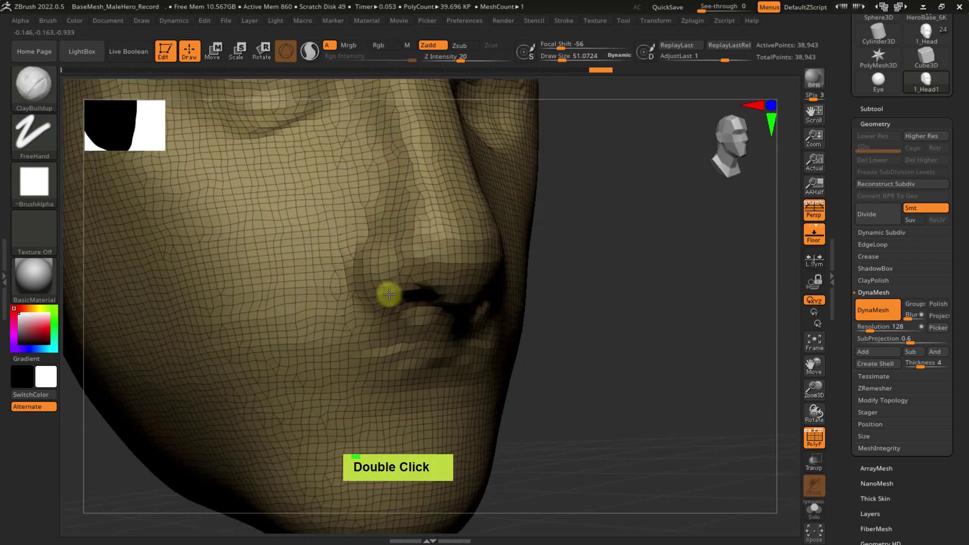
{"action": "right_click_drag", "start_coordinate": [401, 289], "coordinate": [313, 258], "text": "ctrl"}
{"action": "left_click_drag", "start_coordinate": [666, 256], "coordinate": [740, 292], "text": "ctrl"}
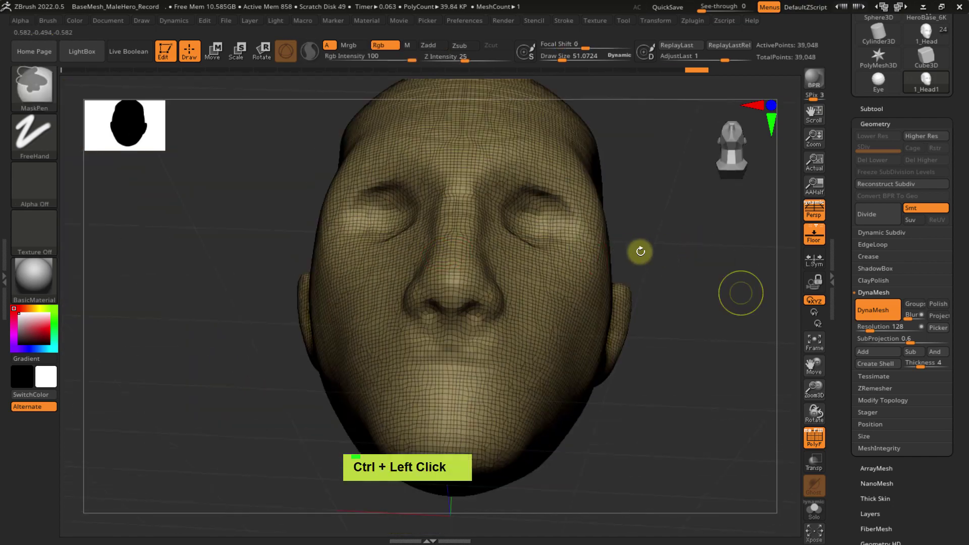
- Reshape the nose bridge from the front and in profile with the Move brush at draw sizes of about 51 to 90
{"action": "right_click_drag", "start_coordinate": [454, 323], "coordinate": [520, 300]}
{"action": "key", "text": "b"}
{"action": "key", "text": "m"}
{"action": "key", "text": "v"}
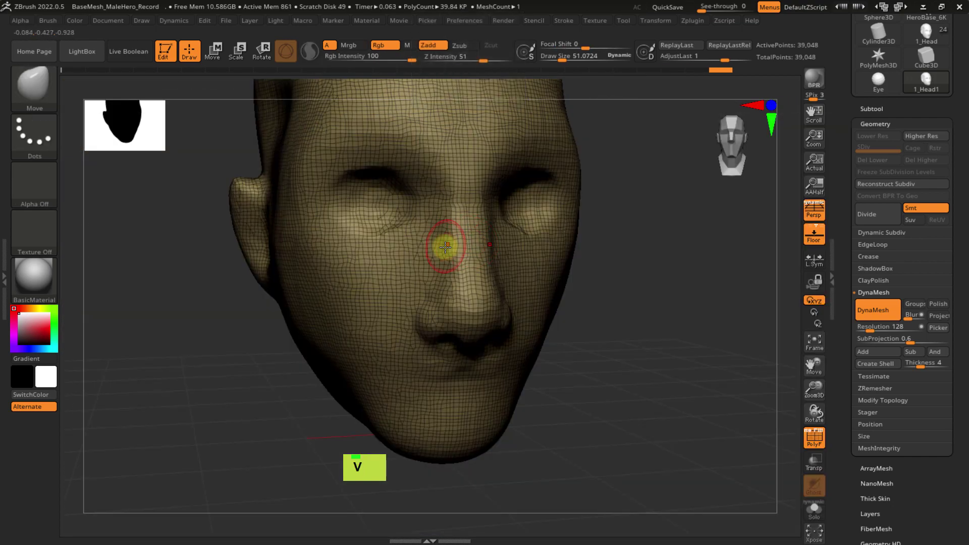
{"action": "double_click", "coordinate": [454, 253]}
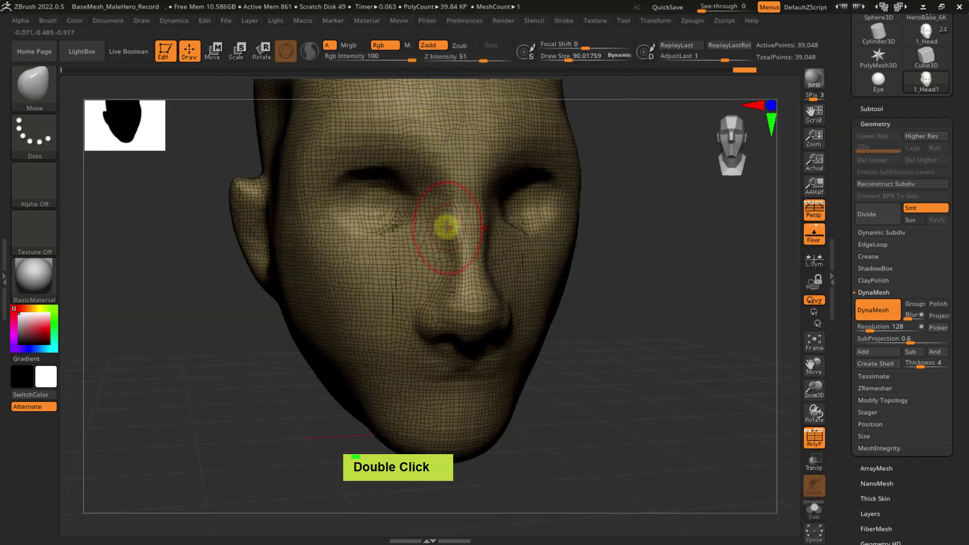
{"action": "mouse_move", "coordinate": [446, 275]}
{"action": "right_mouse_down"}
{"action": "mouse_move", "coordinate": [500, 253]}
{"action": "mouse_move", "coordinate": [493, 222]}
{"action": "mouse_move", "coordinate": [470, 214]}
{"action": "right_mouse_up"}
{"action": "key", "text": "s"}
{"action": "key", "text": "s"}
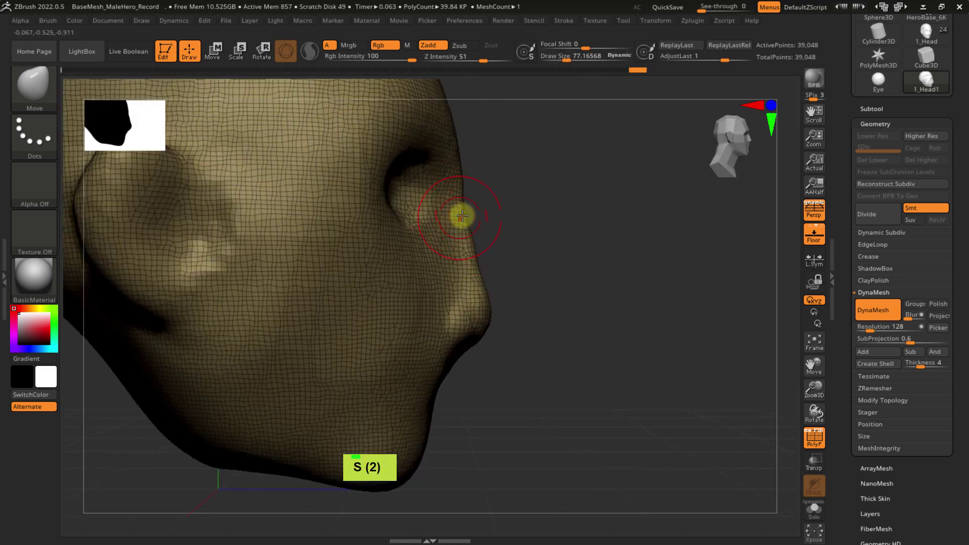
{"action": "double_click", "coordinate": [478, 218]}
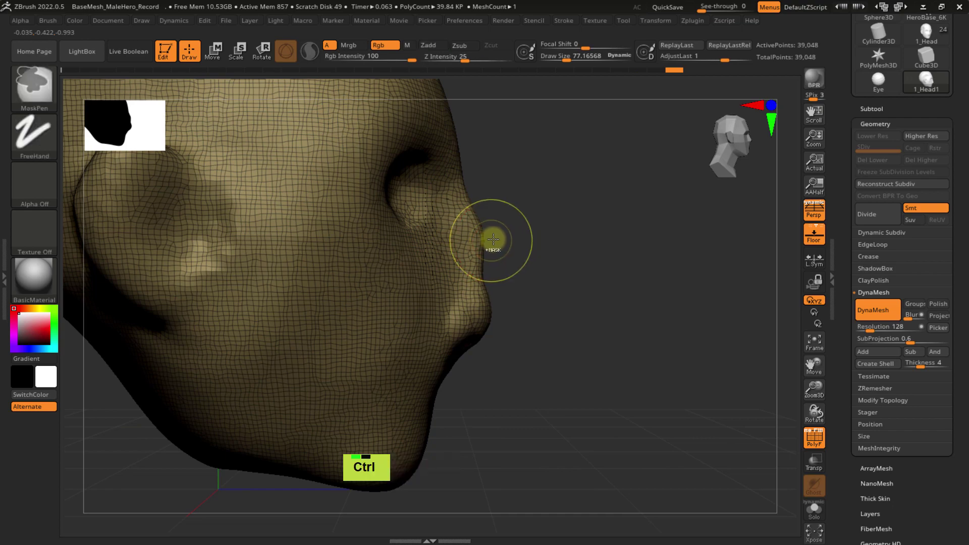
- Adjust the facial form around the nose and eyes with the Move brush, enlarging its draw size to about 169
{"action": "right_click_drag", "start_coordinate": [492, 239], "coordinate": [487, 258], "text": "ctrl"}
{"action": "mouse_move", "coordinate": [487, 259]}
{"action": "right_mouse_down"}
{"action": "mouse_move", "coordinate": [471, 259]}
{"action": "mouse_move", "coordinate": [463, 232]}
{"action": "mouse_move", "coordinate": [382, 255]}
{"action": "right_mouse_up"}
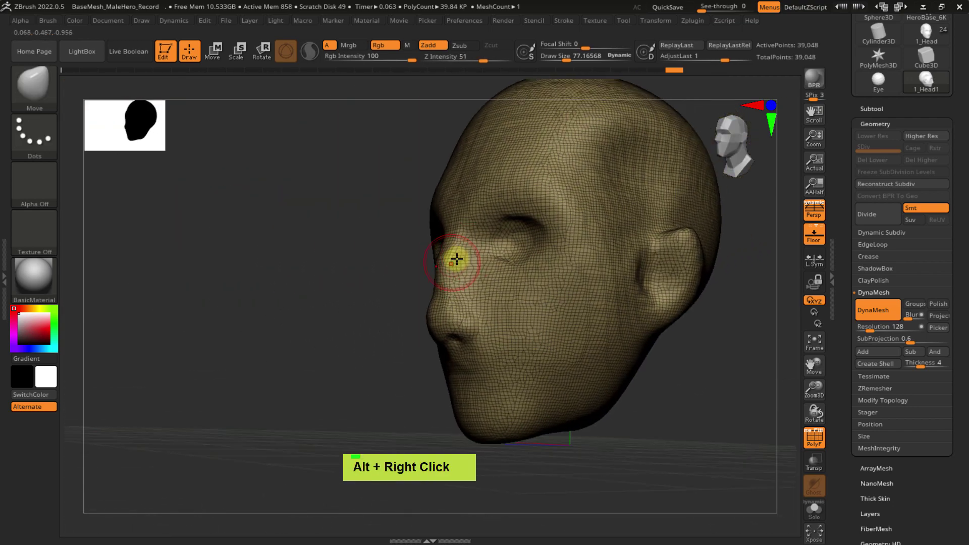
{"action": "key", "text": "s"}
{"action": "left_click_drag", "start_coordinate": [475, 257], "coordinate": [485, 256]}
{"action": "mouse_move", "coordinate": [500, 256]}
{"action": "right_mouse_down"}
{"action": "mouse_move", "coordinate": [481, 261]}
{"action": "mouse_move", "coordinate": [498, 272]}
{"action": "mouse_move", "coordinate": [582, 259]}
{"action": "mouse_move", "coordinate": [540, 179]}
{"action": "mouse_move", "coordinate": [490, 259]}
{"action": "right_mouse_up"}
{"action": "key", "text": "ctrl"}
{"action": "left_click_drag", "start_coordinate": [473, 211], "coordinate": [498, 247]}
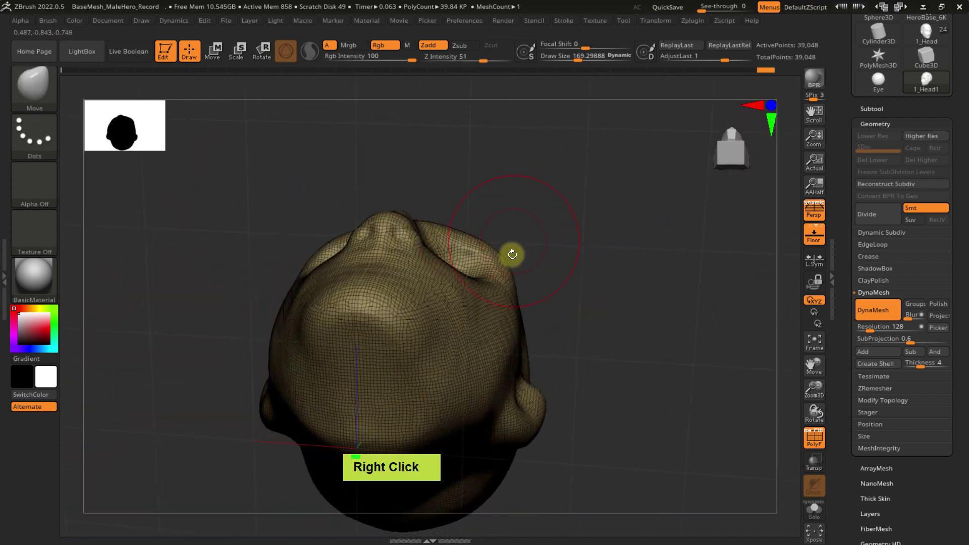
- Reshape the chin and lower face with the Move brush and hide the polyframe
{"action": "right_click_drag", "start_coordinate": [513, 256], "coordinate": [498, 304]}
{"action": "mouse_move", "coordinate": [499, 303]}
{"action": "right_mouse_down", "text": "ctrl"}
{"action": "mouse_move", "coordinate": [493, 286]}
{"action": "mouse_move", "coordinate": [480, 338]}
{"action": "mouse_move", "coordinate": [459, 281]}
{"action": "mouse_move", "coordinate": [519, 335]}
{"action": "mouse_move", "coordinate": [454, 285]}
{"action": "mouse_move", "coordinate": [446, 310]}
{"action": "mouse_move", "coordinate": [456, 320]}
{"action": "right_mouse_up", "text": "ctrl"}
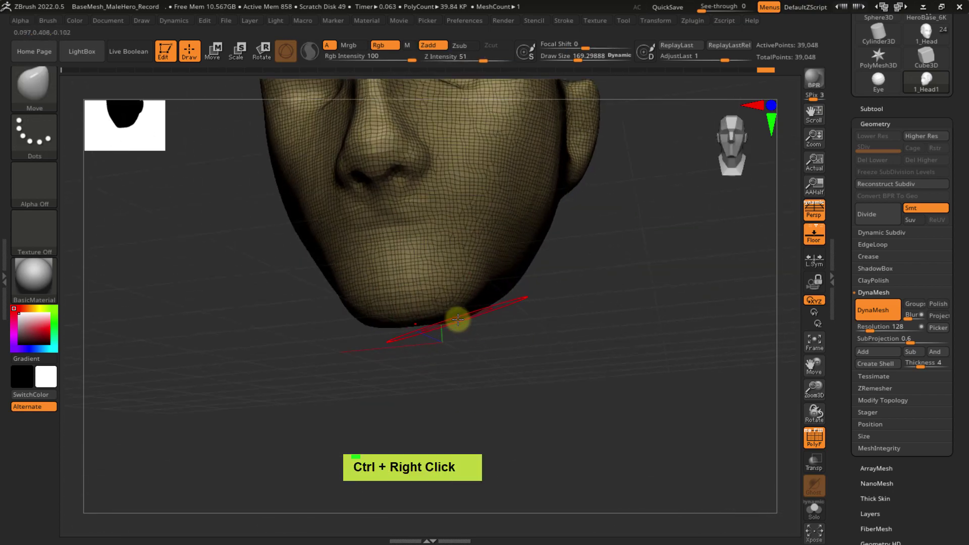
{"action": "key", "text": "s"}
{"action": "left_click_drag", "start_coordinate": [458, 323], "coordinate": [452, 324]}
{"action": "mouse_move", "coordinate": [458, 240]}
{"action": "right_mouse_down", "text": "alt"}
{"action": "mouse_move", "coordinate": [463, 322]}
{"action": "mouse_move", "coordinate": [456, 304]}
{"action": "right_mouse_up", "text": "alt"}
{"action": "key", "text": "shift+f"}
{"action": "key", "text": "s"}
{"action": "mouse_move", "coordinate": [439, 313]}
{"action": "left_mouse_down"}
{"action": "mouse_move", "coordinate": [435, 290]}
{"action": "mouse_move", "coordinate": [433, 310]}
{"action": "mouse_move", "coordinate": [407, 320]}
{"action": "mouse_move", "coordinate": [433, 307]}
{"action": "mouse_move", "coordinate": [429, 279]}
{"action": "mouse_move", "coordinate": [407, 268]}
{"action": "mouse_move", "coordinate": [424, 296]}
{"action": "mouse_move", "coordinate": [450, 277]}
{"action": "mouse_move", "coordinate": [451, 308]}
{"action": "mouse_move", "coordinate": [450, 283]}
{"action": "mouse_move", "coordinate": [398, 314]}
{"action": "mouse_move", "coordinate": [400, 335]}
{"action": "mouse_move", "coordinate": [471, 331]}
{"action": "left_mouse_up"}
- Build up the mouth area with ClayBuildup, enlarging the draw size to about 124, and smooth the strokes
{"action": "key", "text": "b"}
{"action": "key", "text": "c"}
{"action": "key", "text": "b"}
{"action": "mouse_move", "coordinate": [471, 331]}
{"action": "right_mouse_down"}
{"action": "mouse_move", "coordinate": [441, 340]}
{"action": "mouse_move", "coordinate": [447, 314]}
{"action": "mouse_move", "coordinate": [480, 293]}
{"action": "mouse_move", "coordinate": [439, 305]}
{"action": "right_mouse_up"}
{"action": "key", "text": "s"}
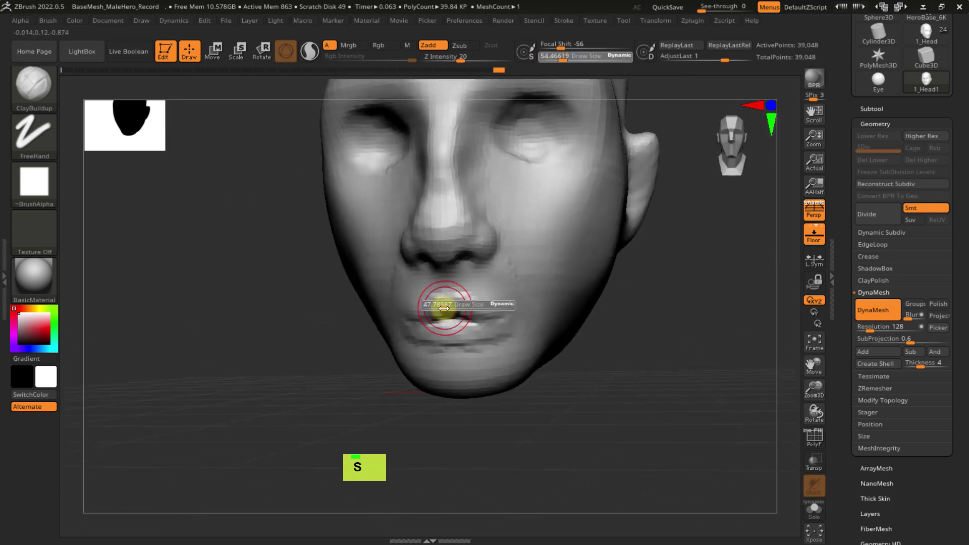
{"action": "mouse_move", "coordinate": [444, 303]}
{"action": "left_mouse_down"}
{"action": "mouse_move", "coordinate": [457, 306]}
{"action": "mouse_move", "coordinate": [415, 316]}
{"action": "mouse_move", "coordinate": [408, 303]}
{"action": "mouse_move", "coordinate": [417, 326]}
{"action": "mouse_move", "coordinate": [406, 281]}
{"action": "mouse_move", "coordinate": [443, 341]}
{"action": "mouse_move", "coordinate": [428, 346]}
{"action": "left_mouse_up"}
{"action": "right_click_drag", "start_coordinate": [428, 347], "coordinate": [443, 321]}
{"action": "mouse_move", "coordinate": [451, 309]}
{"action": "left_mouse_down"}
{"action": "mouse_move", "coordinate": [481, 365]}
{"action": "mouse_move", "coordinate": [489, 353]}
{"action": "left_mouse_up"}
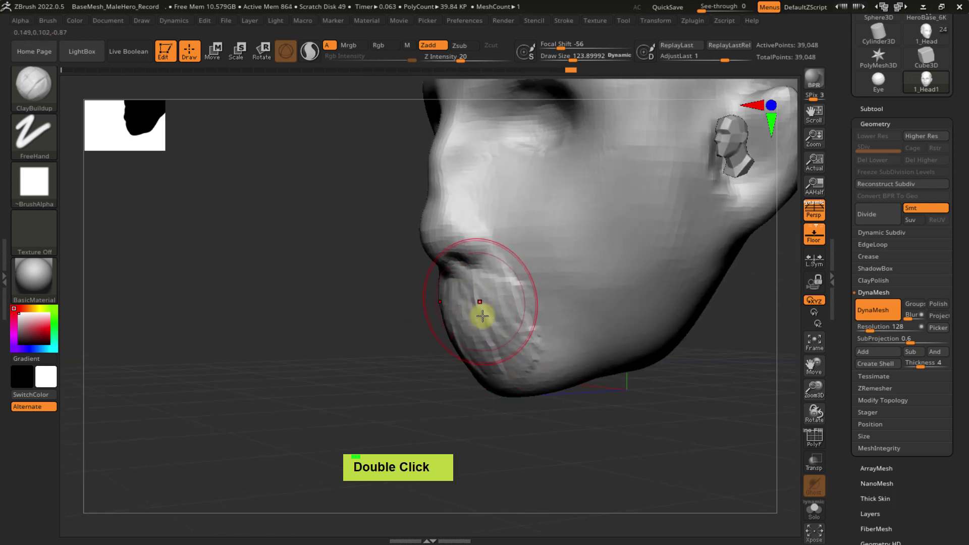
{"action": "right_click_drag", "start_coordinate": [515, 322], "coordinate": [548, 316]}
{"action": "left_click_drag", "start_coordinate": [389, 303], "coordinate": [428, 351], "text": "shift"}
- Cut the mouth line across the muzzle with the DamStandard brush at draw size about 73
{"action": "mouse_move", "coordinate": [464, 346]}
{"action": "right_mouse_down"}
{"action": "mouse_move", "coordinate": [439, 359]}
{"action": "mouse_move", "coordinate": [440, 337]}
{"action": "right_mouse_up"}
{"action": "mouse_move", "coordinate": [440, 337]}
{"action": "right_mouse_down"}
{"action": "mouse_move", "coordinate": [497, 328]}
{"action": "mouse_move", "coordinate": [483, 355]}
{"action": "mouse_move", "coordinate": [476, 318]}
{"action": "right_mouse_up"}
{"action": "key", "text": "b"}
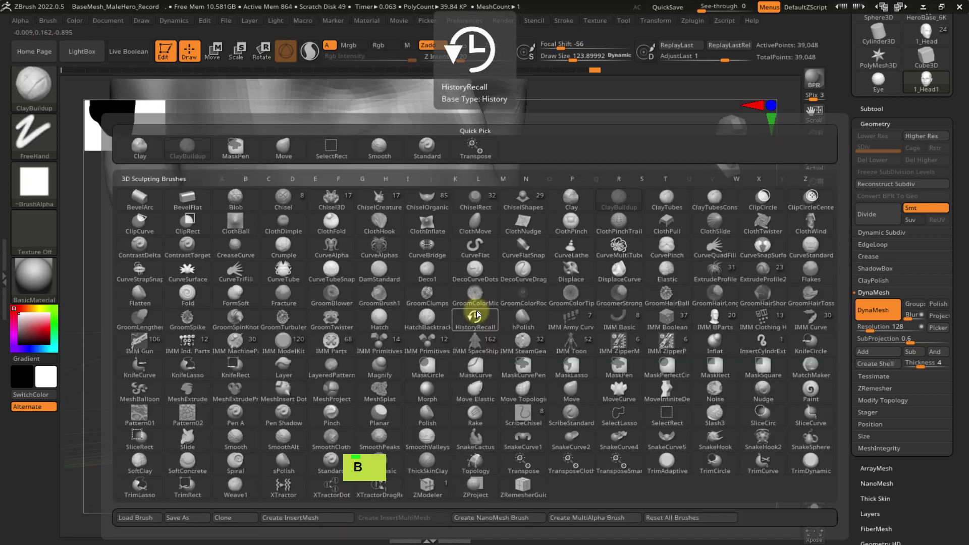
{"action": "key", "text": "d"}
{"action": "key", "text": "s"}
{"action": "key", "text": "s"}
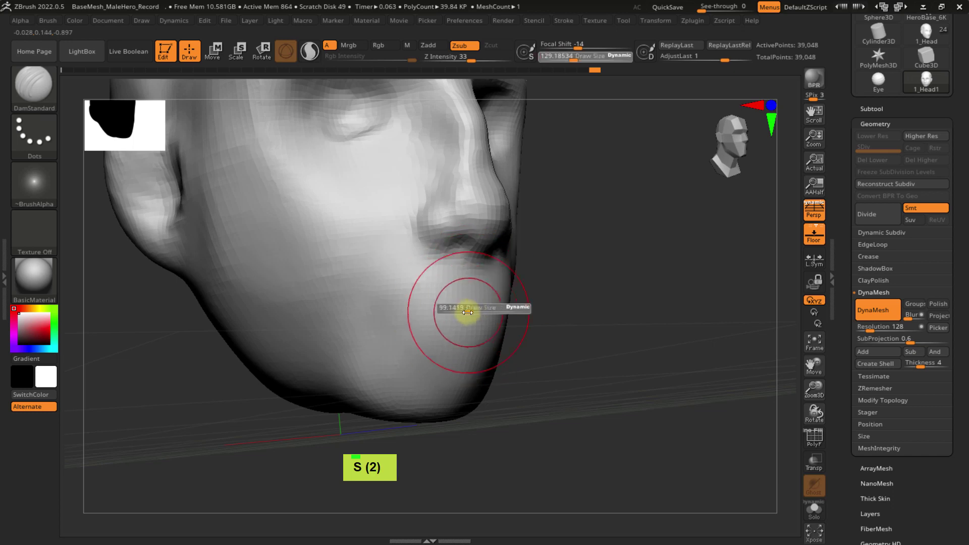
{"action": "right_click_drag", "start_coordinate": [477, 325], "coordinate": [465, 333]}
{"action": "mouse_move", "coordinate": [465, 332]}
{"action": "left_mouse_down"}
{"action": "mouse_move", "coordinate": [492, 328]}
{"action": "mouse_move", "coordinate": [447, 320]}
{"action": "mouse_move", "coordinate": [479, 331]}
{"action": "left_mouse_up"}
- Build up the chin below the mouth with ClayBuildup at draw size about 135 and smooth it
{"action": "mouse_move", "coordinate": [480, 331]}
{"action": "right_mouse_down", "text": "ctrl"}
{"action": "mouse_move", "coordinate": [452, 318]}
{"action": "mouse_move", "coordinate": [416, 325]}
{"action": "mouse_move", "coordinate": [530, 325]}
{"action": "mouse_move", "coordinate": [480, 240]}
{"action": "mouse_move", "coordinate": [470, 280]}
{"action": "mouse_move", "coordinate": [456, 262]}
{"action": "mouse_move", "coordinate": [461, 217]}
{"action": "mouse_move", "coordinate": [459, 318]}
{"action": "mouse_move", "coordinate": [483, 328]}
{"action": "mouse_move", "coordinate": [478, 357]}
{"action": "mouse_move", "coordinate": [478, 287]}
{"action": "right_mouse_up", "text": "ctrl"}
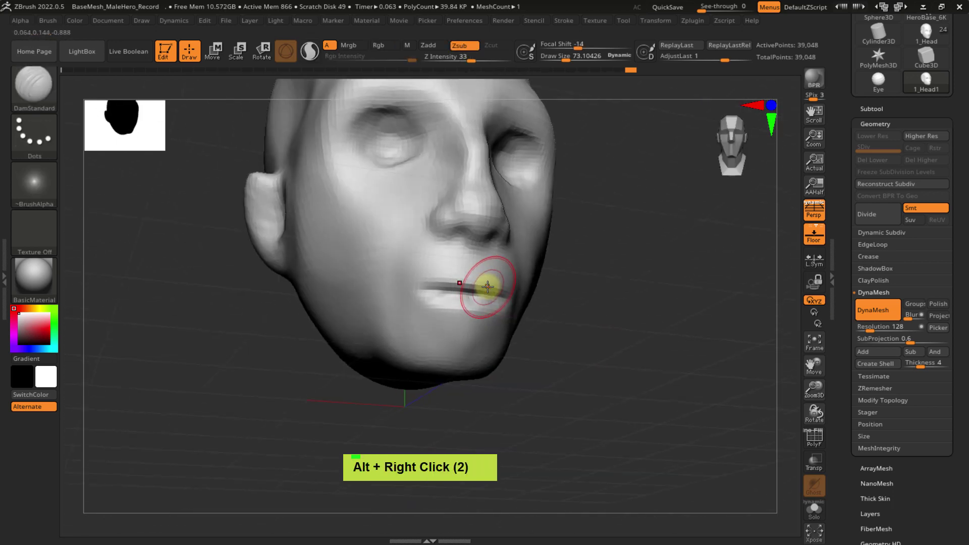
{"action": "key", "text": "b"}
{"action": "key", "text": "c"}
{"action": "key", "text": "b"}
{"action": "key", "text": "s"}
{"action": "left_click", "coordinate": [449, 332]}
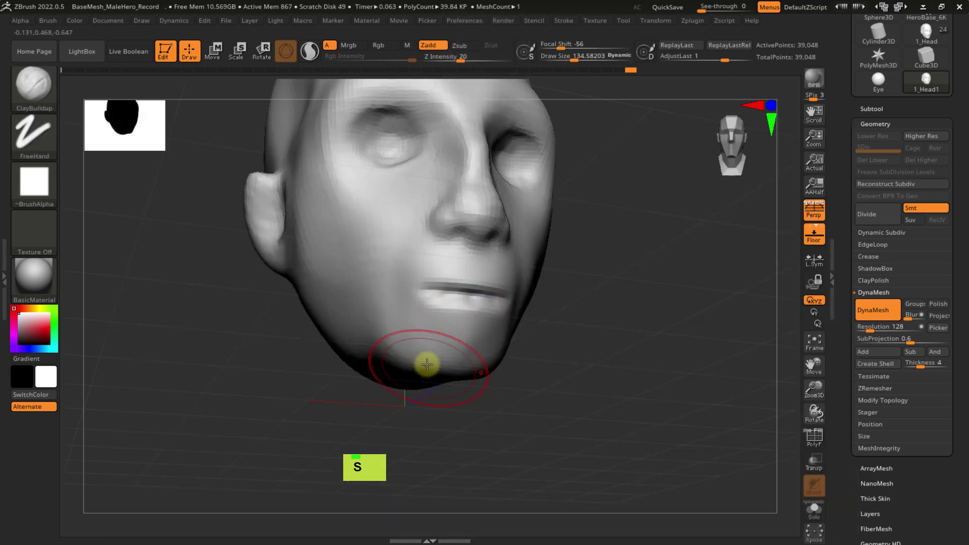
{"action": "mouse_move", "coordinate": [426, 362]}
{"action": "left_mouse_down"}
{"action": "mouse_move", "coordinate": [439, 346]}
{"action": "mouse_move", "coordinate": [453, 371]}
{"action": "mouse_move", "coordinate": [443, 359]}
{"action": "left_mouse_up"}
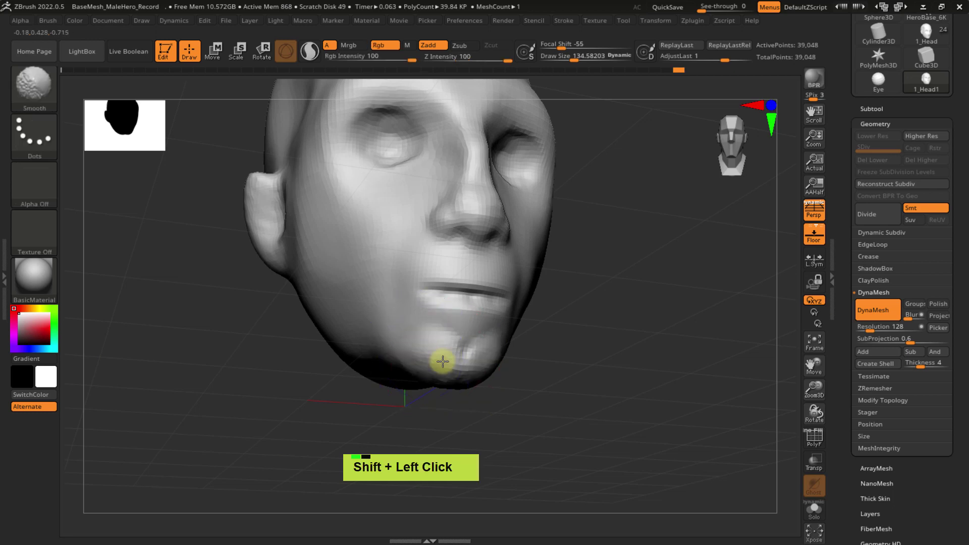
{"action": "mouse_move", "coordinate": [443, 359]}
{"action": "right_mouse_down"}
{"action": "mouse_move", "coordinate": [443, 371]}
{"action": "mouse_move", "coordinate": [515, 357]}
{"action": "mouse_move", "coordinate": [506, 270]}
{"action": "mouse_move", "coordinate": [513, 288]}
{"action": "right_mouse_up"}
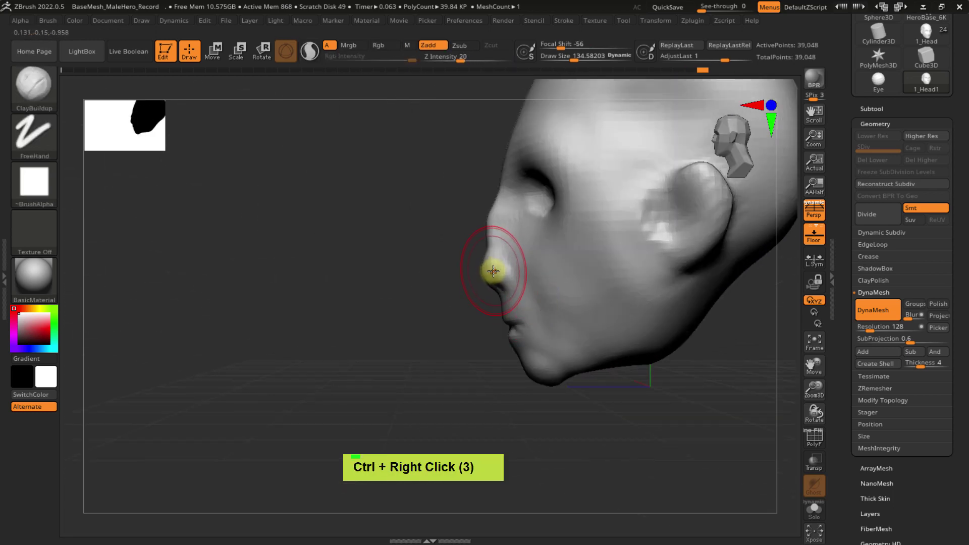
- Pull the nose tip outward with the Move brush at draw size about 208, declining Dynamic Subdiv activation
{"action": "key", "text": "b"}
{"action": "key", "text": "m"}
{"action": "key", "text": "v"}
{"action": "key", "text": "s"}
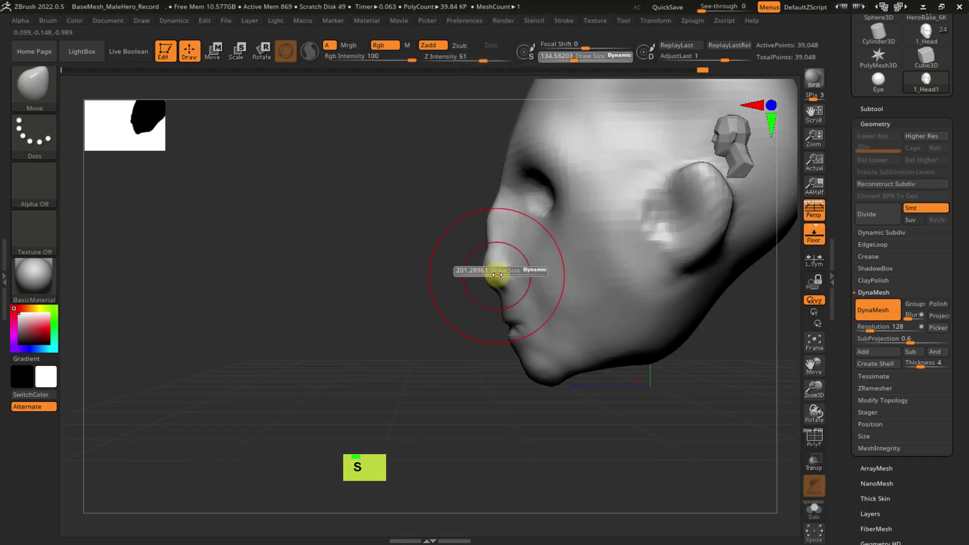
{"action": "left_click_drag", "start_coordinate": [497, 274], "coordinate": [499, 274]}
{"action": "key", "text": "d"}
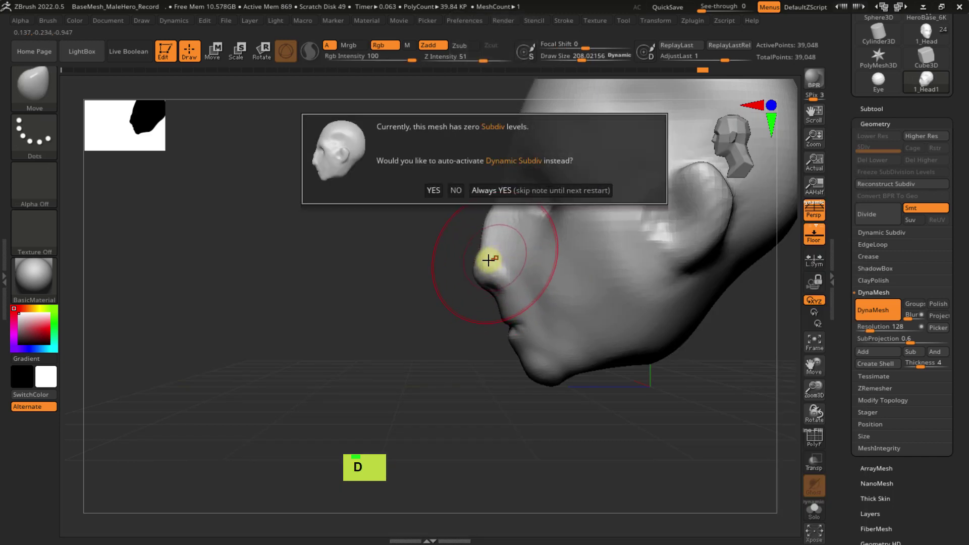
{"action": "left_click", "coordinate": [455, 191]}
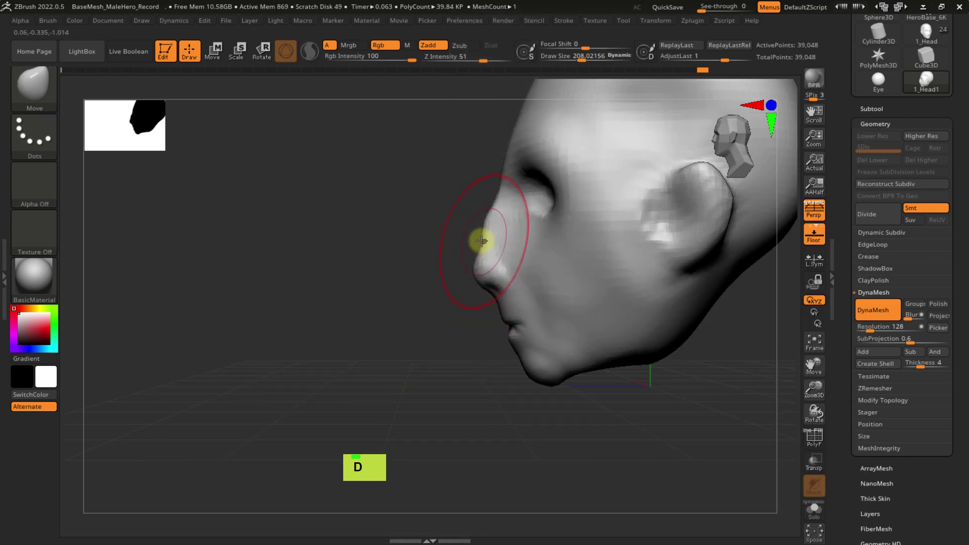
- Refine the nose profile and mouth area with the Move brush, reducing the draw size to about 157 and about 104
{"action": "key", "text": "s"}
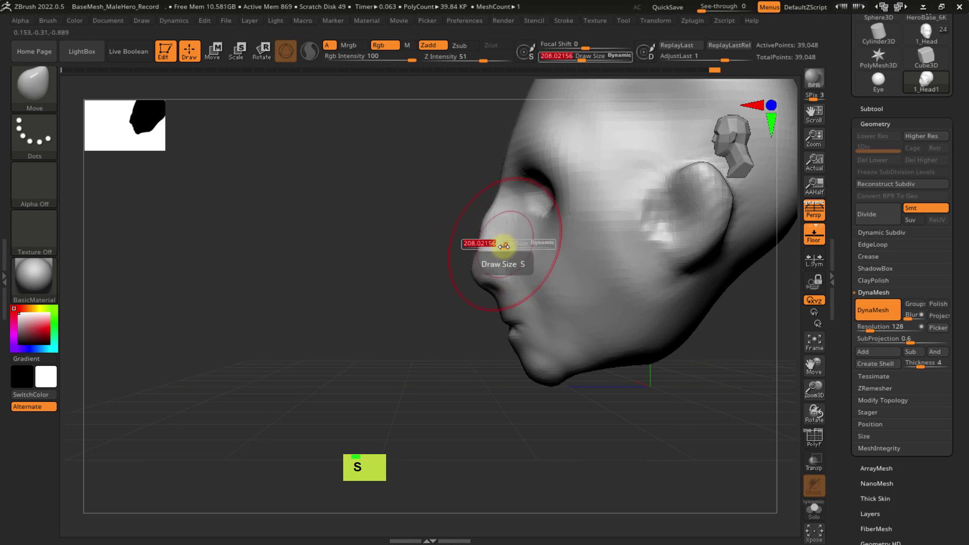
{"action": "left_click_drag", "start_coordinate": [492, 245], "coordinate": [503, 245]}
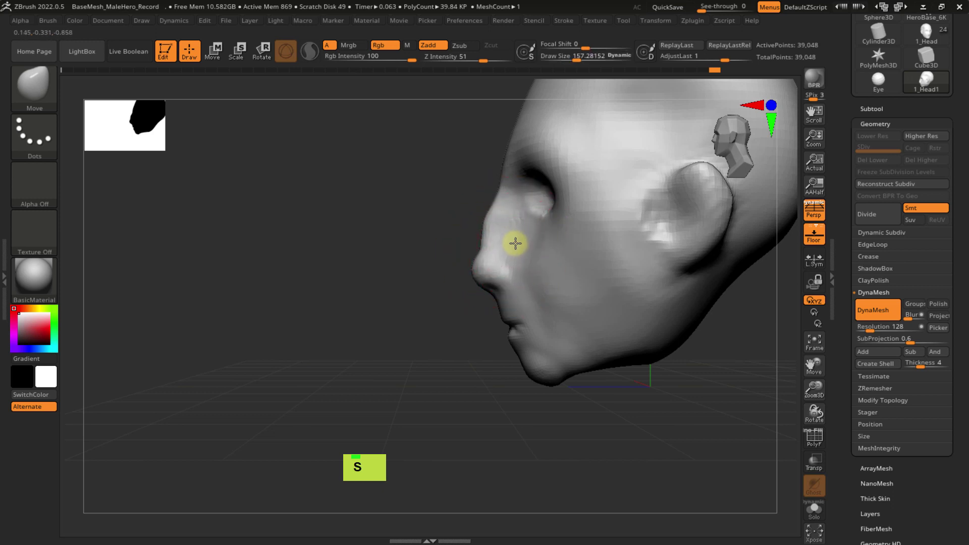
{"action": "mouse_move", "coordinate": [515, 244]}
{"action": "right_mouse_down"}
{"action": "mouse_move", "coordinate": [590, 244]}
{"action": "mouse_move", "coordinate": [553, 335]}
{"action": "mouse_move", "coordinate": [517, 301]}
{"action": "right_mouse_up"}
{"action": "key", "text": "s"}
{"action": "left_click_drag", "start_coordinate": [516, 301], "coordinate": [521, 305]}
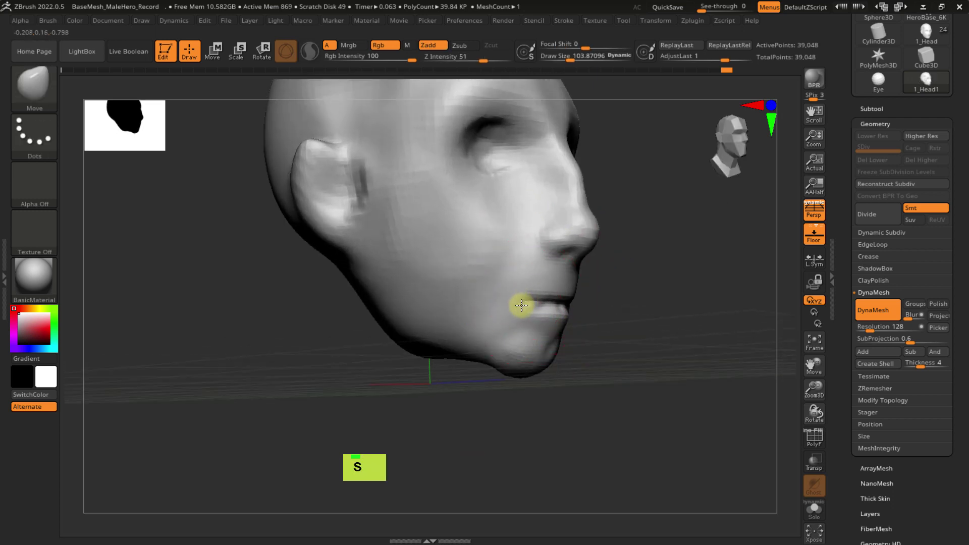
{"action": "right_click_drag", "start_coordinate": [534, 296], "coordinate": [487, 316]}
- Show the polyframe and update the DynaMesh of the head at resolution 128
{"action": "key", "text": "shift+f"}
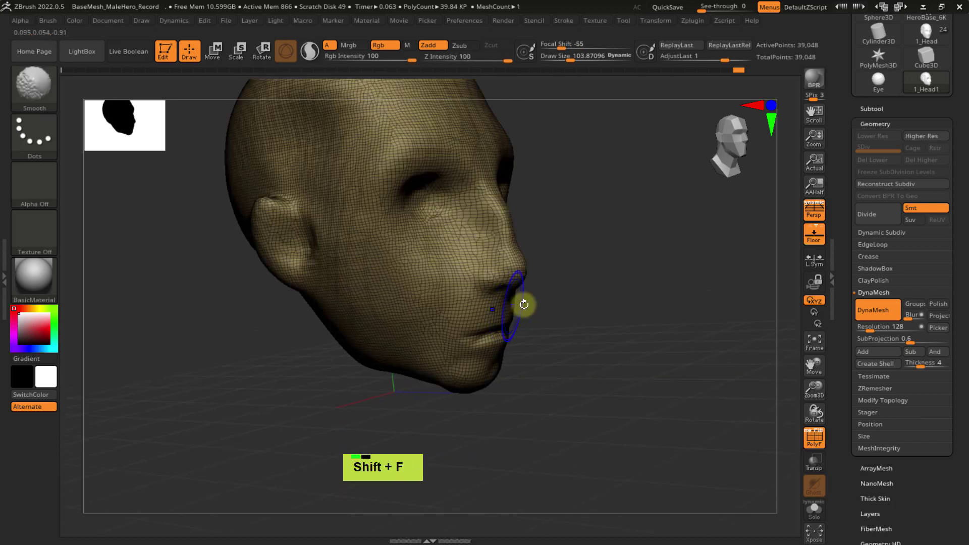
{"action": "mouse_move", "coordinate": [616, 266]}
{"action": "left_mouse_down", "text": "ctrl"}
{"action": "mouse_move", "coordinate": [612, 301]}
{"action": "mouse_move", "coordinate": [500, 309]}
{"action": "left_mouse_up", "text": "ctrl"}
{"action": "right_click_drag", "start_coordinate": [499, 309], "coordinate": [503, 328], "text": "ctrl"}
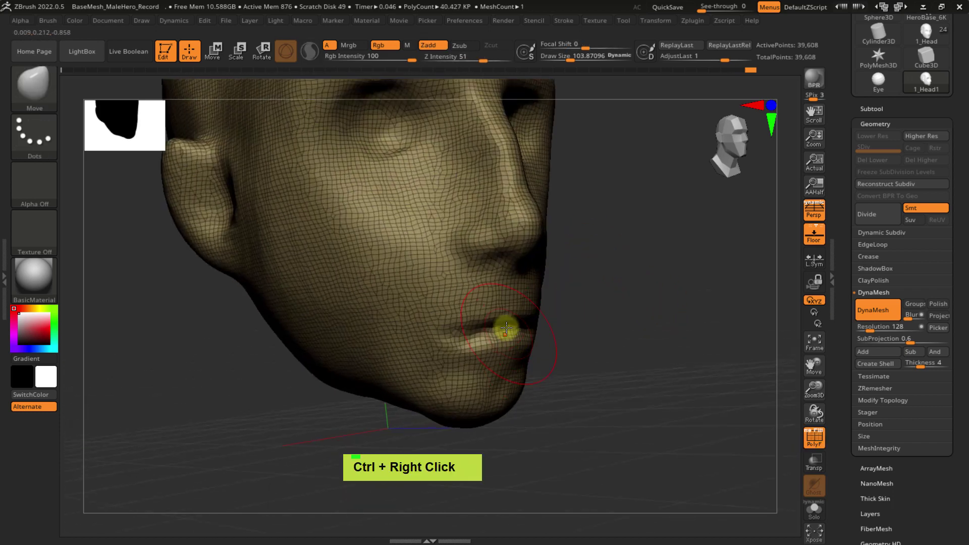
{"action": "key", "text": "s"}
{"action": "double_click", "coordinate": [505, 311]}
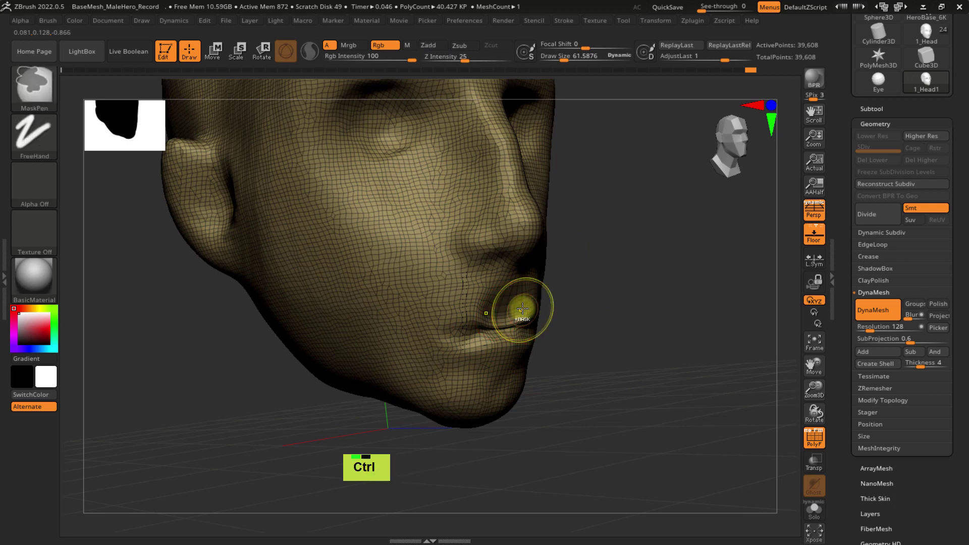
{"action": "key", "text": "ctrl+z"}
{"action": "key", "text": "ctrl+z"}
- Build up the upper lip with ClayBuildup at draw size about 86, smooth it with the polyframe hidden, and update the DynaMesh
{"action": "key", "text": "b"}
{"action": "key", "text": "c"}
{"action": "key", "text": "b"}
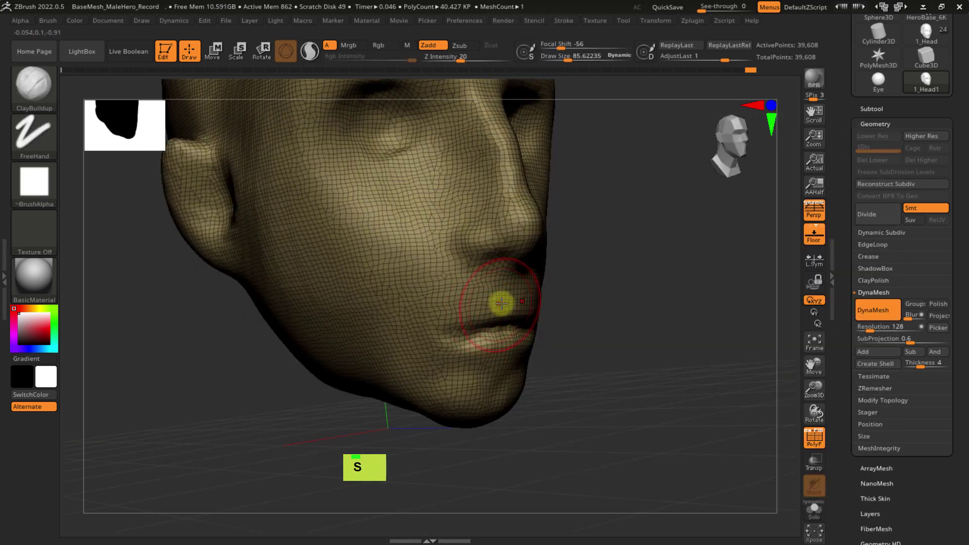
{"action": "double_click", "coordinate": [500, 305]}
{"action": "key", "text": "shift"}
{"action": "key", "text": "shift+f"}
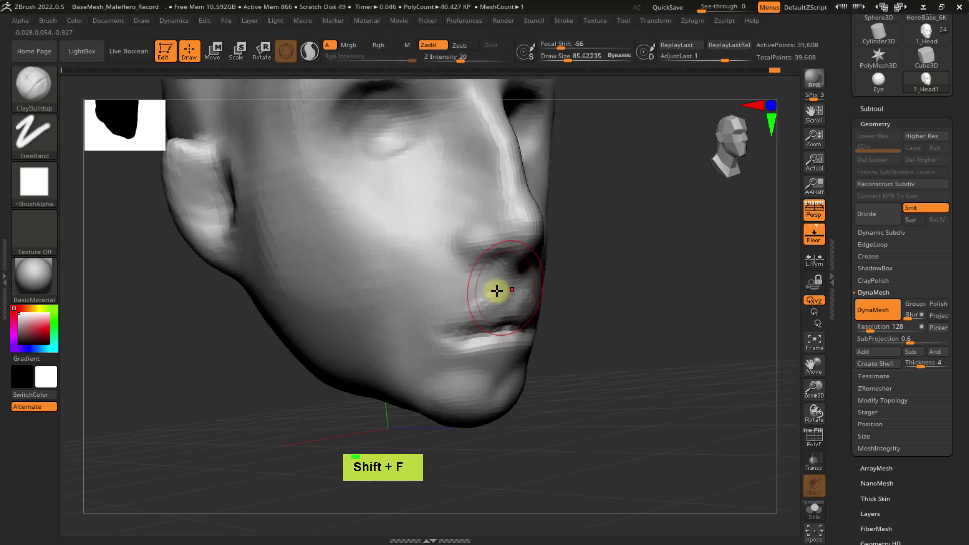
{"action": "double_click", "coordinate": [499, 313]}
{"action": "mouse_move", "coordinate": [513, 315]}
{"action": "left_mouse_down"}
{"action": "mouse_move", "coordinate": [486, 321]}
{"action": "mouse_move", "coordinate": [498, 318]}
{"action": "mouse_move", "coordinate": [487, 305]}
{"action": "mouse_move", "coordinate": [523, 316]}
{"action": "left_mouse_up"}
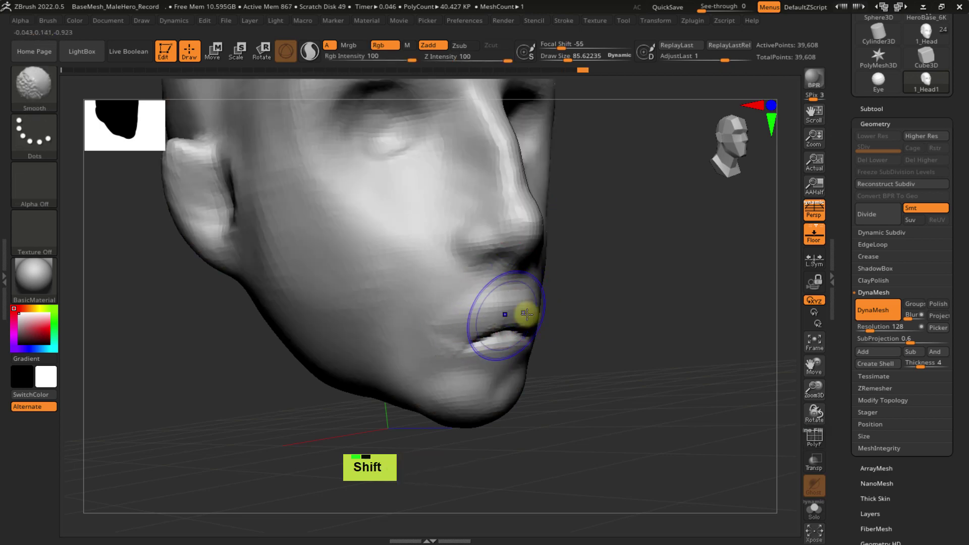
{"action": "mouse_move", "coordinate": [523, 316]}
{"action": "right_mouse_down", "text": "ctrl"}
{"action": "mouse_move", "coordinate": [601, 268]}
{"action": "mouse_move", "coordinate": [533, 271]}
{"action": "mouse_move", "coordinate": [556, 272]}
{"action": "right_mouse_up", "text": "ctrl"}
{"action": "left_click", "coordinate": [713, 313], "text": "ctrl"}
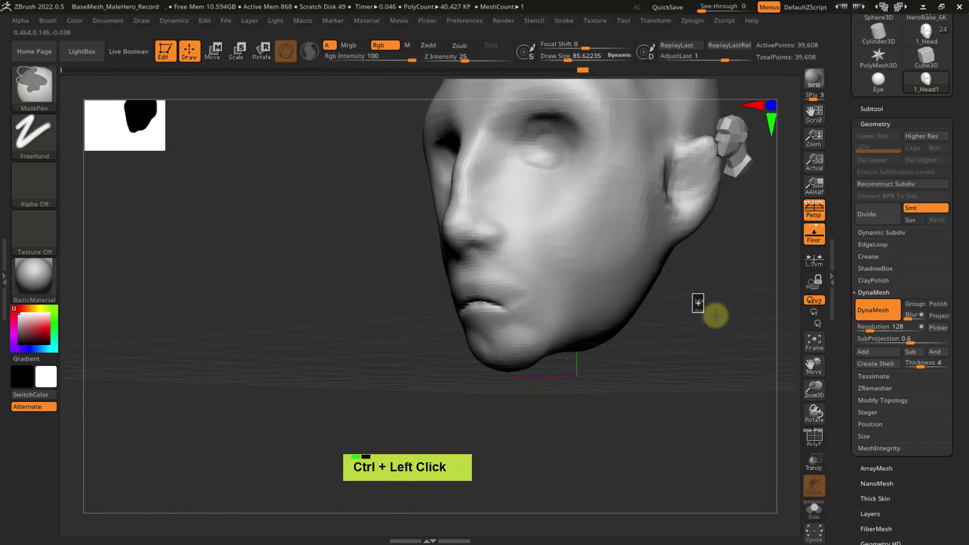
- Reshape the lips and mouth corners with the Move brush at draw size about 86
{"action": "right_click_drag", "start_coordinate": [713, 313], "coordinate": [698, 318]}
{"action": "mouse_move", "coordinate": [459, 294]}
{"action": "right_mouse_down"}
{"action": "mouse_move", "coordinate": [558, 298]}
{"action": "mouse_move", "coordinate": [536, 290]}
{"action": "right_mouse_up"}
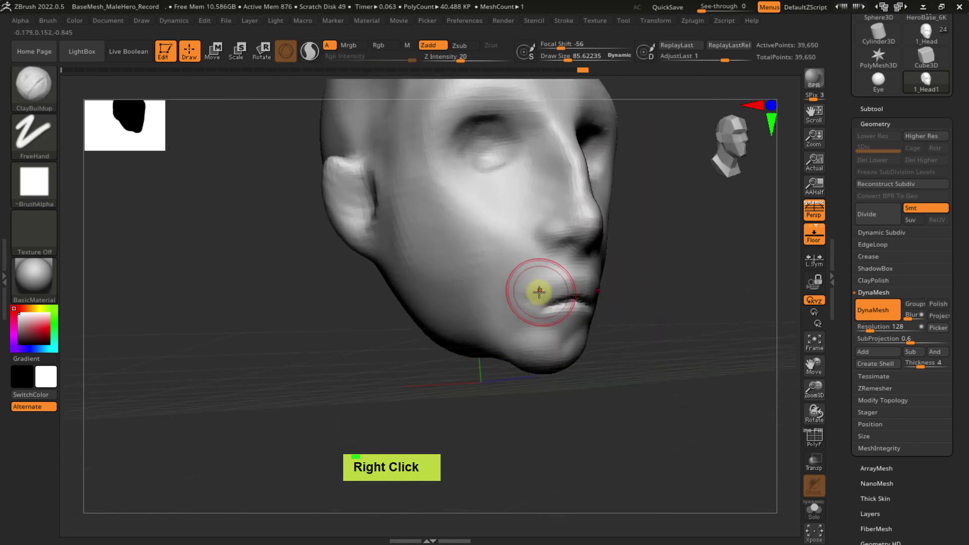
{"action": "key", "text": "b"}
{"action": "key", "text": "m"}
{"action": "key", "text": "v"}
{"action": "key", "text": "s"}
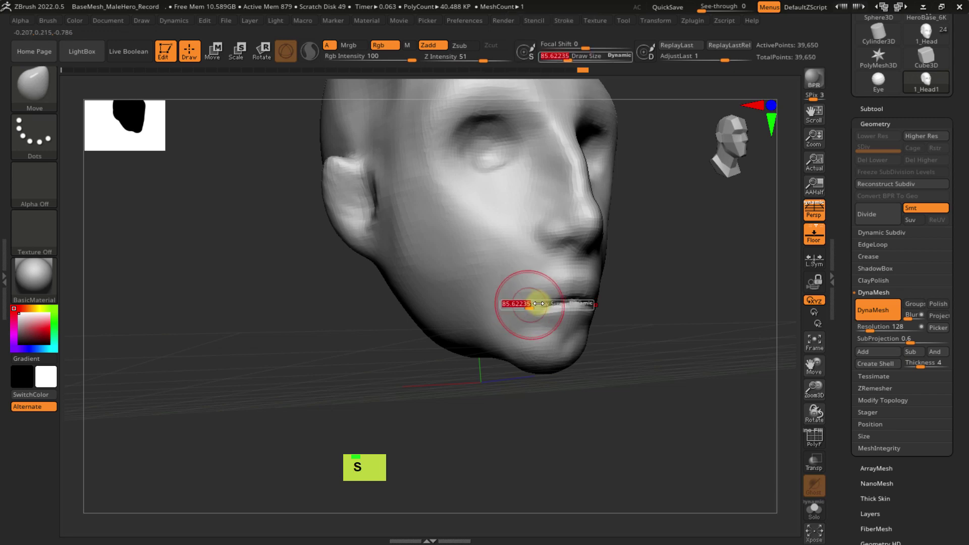
{"action": "left_click_drag", "start_coordinate": [529, 302], "coordinate": [559, 294]}
{"action": "key", "text": "s"}
{"action": "mouse_move", "coordinate": [556, 301]}
{"action": "right_mouse_down"}
{"action": "mouse_move", "coordinate": [532, 305]}
{"action": "mouse_move", "coordinate": [559, 307]}
{"action": "right_mouse_up"}
{"action": "left_click_drag", "start_coordinate": [559, 308], "coordinate": [528, 303]}
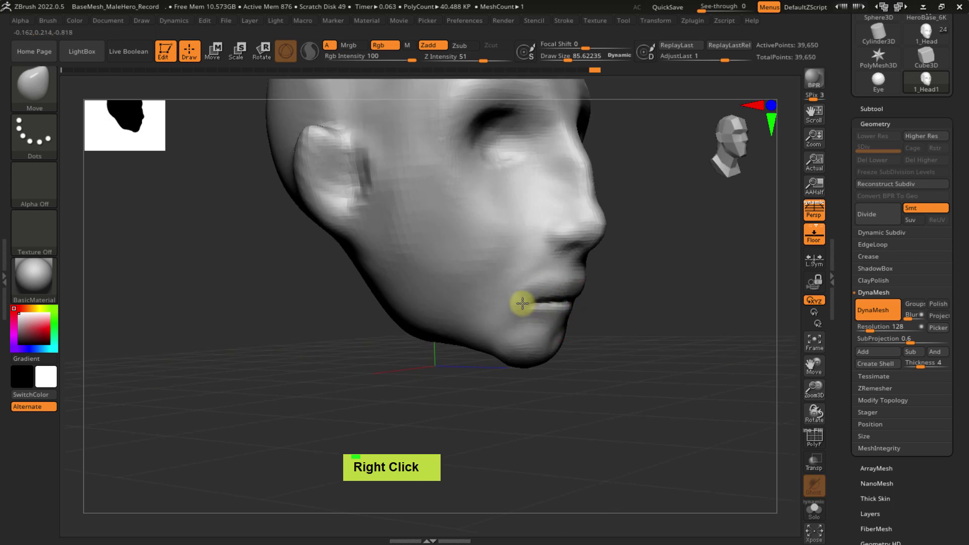
- Adjust the mouth profile with the Move brush and smooth the area beside the mouth corner
{"action": "mouse_move", "coordinate": [522, 302]}
{"action": "right_mouse_down"}
{"action": "mouse_move", "coordinate": [500, 316]}
{"action": "mouse_move", "coordinate": [562, 320]}
{"action": "right_mouse_up"}
{"action": "left_click_drag", "start_coordinate": [562, 320], "coordinate": [583, 320], "text": "alt"}
{"action": "mouse_move", "coordinate": [584, 320]}
{"action": "right_mouse_down"}
{"action": "mouse_move", "coordinate": [621, 323]}
{"action": "mouse_move", "coordinate": [615, 280]}
{"action": "mouse_move", "coordinate": [547, 327]}
{"action": "right_mouse_up"}
{"action": "left_click_drag", "start_coordinate": [499, 329], "coordinate": [474, 331], "text": "shift"}
- Examine the head's DynaMesh topology around the eyes and nose with the polyframe temporarily shown
{"action": "mouse_move", "coordinate": [572, 321]}
{"action": "right_mouse_down", "text": "alt"}
{"action": "mouse_move", "coordinate": [541, 368]}
{"action": "mouse_move", "coordinate": [569, 320]}
{"action": "mouse_move", "coordinate": [522, 316]}
{"action": "mouse_move", "coordinate": [443, 283]}
{"action": "mouse_move", "coordinate": [551, 273]}
{"action": "right_mouse_up", "text": "alt"}
{"action": "key", "text": "shift+f"}
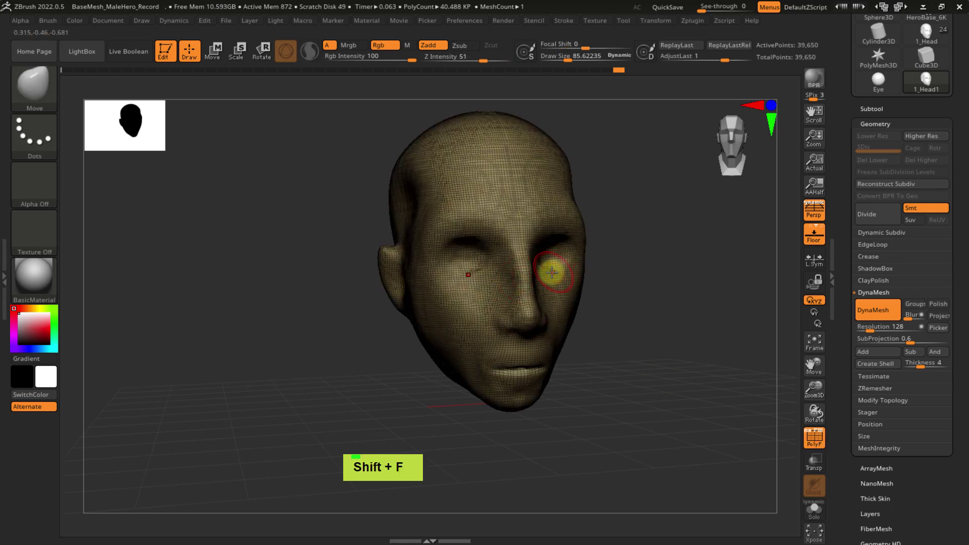
{"action": "mouse_move", "coordinate": [497, 274]}
{"action": "right_mouse_down", "text": "ctrl"}
{"action": "mouse_move", "coordinate": [530, 309]}
{"action": "mouse_move", "coordinate": [505, 264]}
{"action": "right_mouse_up", "text": "ctrl"}
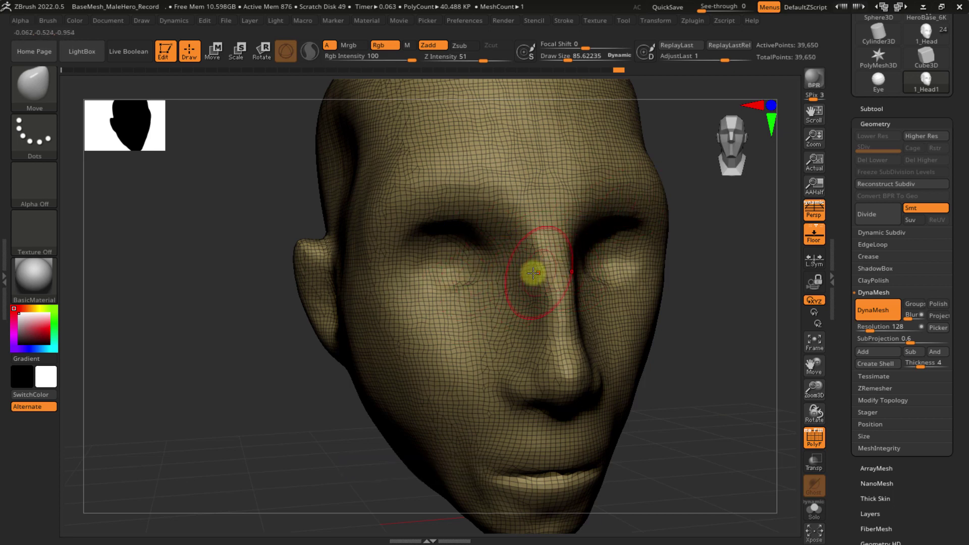
{"action": "key", "text": "shift+f"}
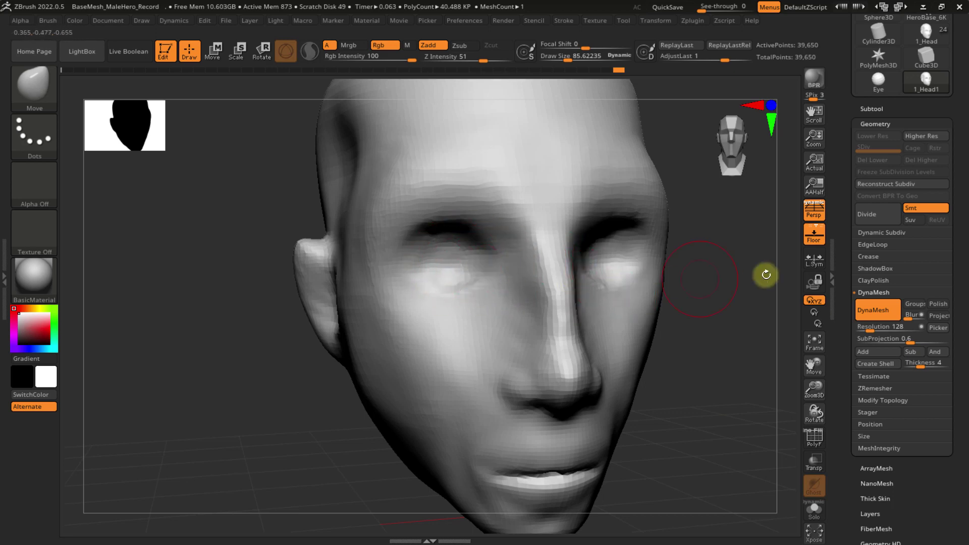
- Insert a Sphere3D as a new subtool and show its polyframe
{"action": "left_click", "coordinate": [871, 107]}
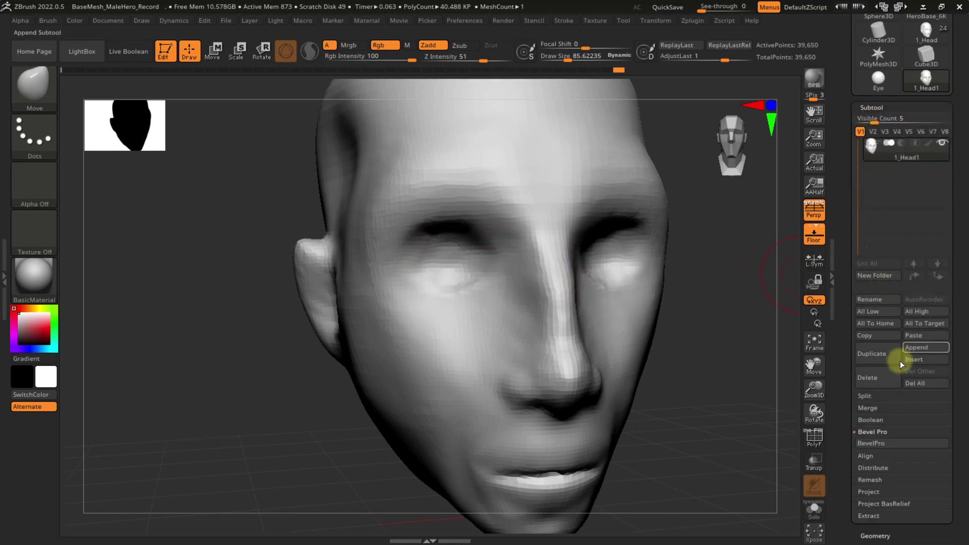
{"action": "left_click", "coordinate": [908, 360]}
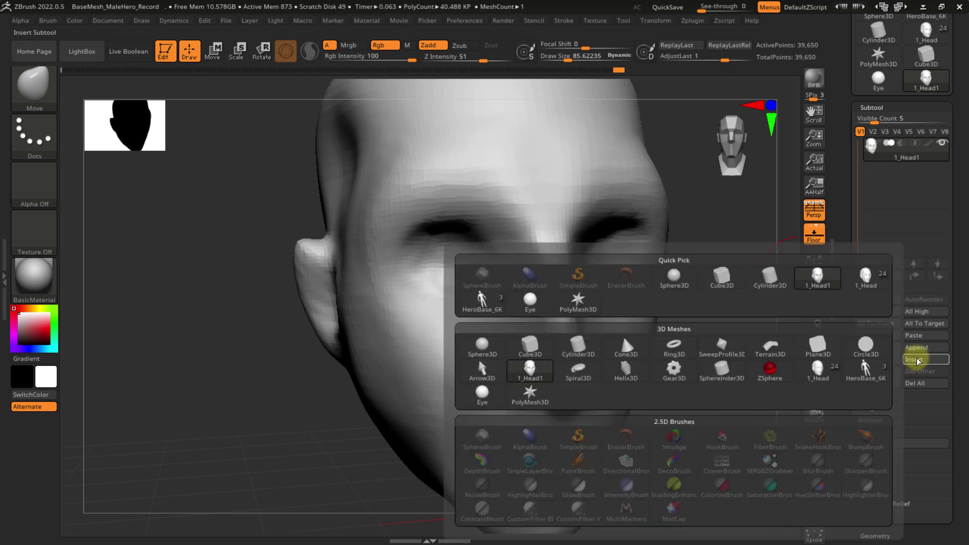
{"action": "left_click", "coordinate": [493, 341]}
{"action": "right_click", "coordinate": [498, 319], "text": "ctrl"}
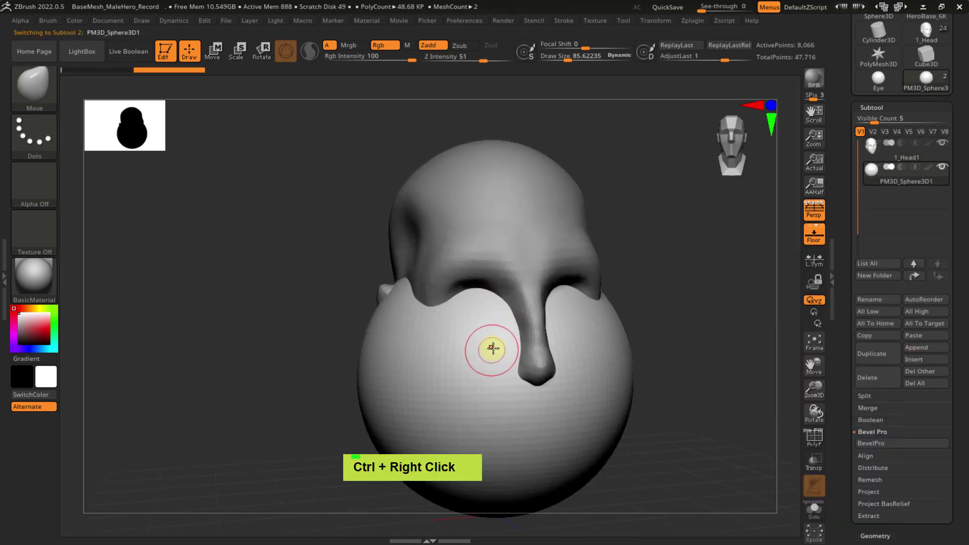
{"action": "key", "text": "shift+f"}
{"action": "mouse_move", "coordinate": [500, 342]}
{"action": "right_mouse_down"}
{"action": "mouse_move", "coordinate": [487, 364]}
{"action": "mouse_move", "coordinate": [528, 374]}
{"action": "mouse_move", "coordinate": [496, 349]}
{"action": "right_mouse_up"}
{"action": "key", "text": "shift+f"}
{"action": "key", "text": "shift+f"}
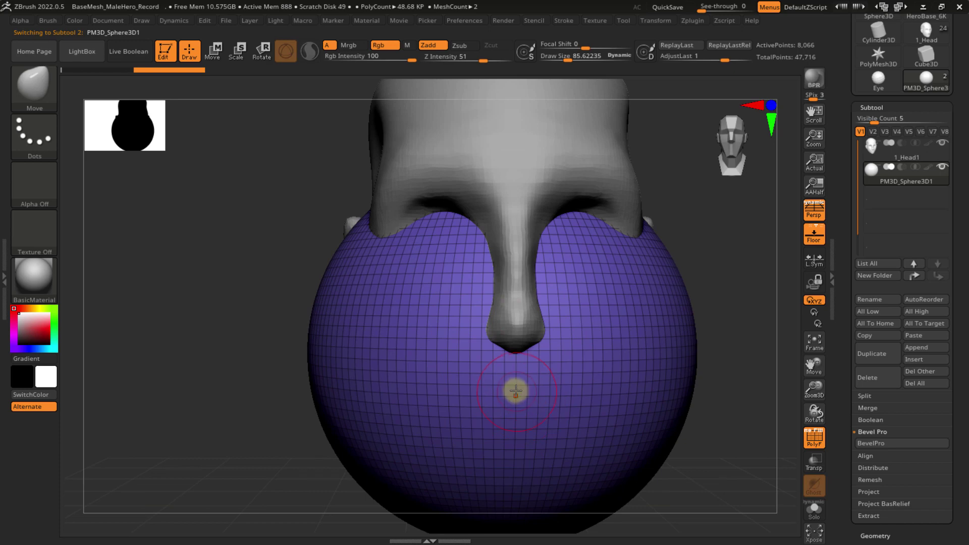
- Examine the sphere's polygon layout from the front and at its pole
{"action": "right_click_drag", "start_coordinate": [503, 372], "coordinate": [515, 400], "text": "ctrl"}
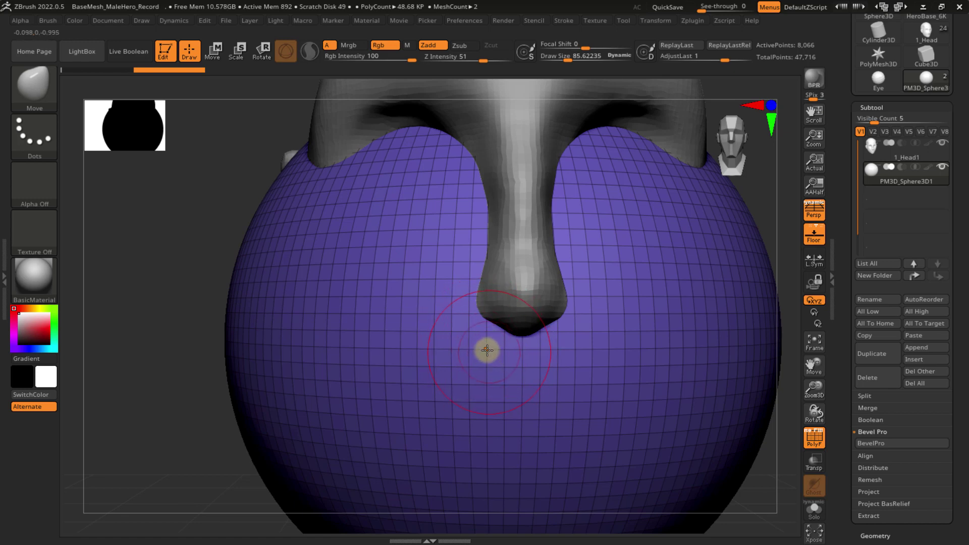
{"action": "right_click", "coordinate": [490, 353], "text": "ctrl"}
{"action": "right_click_drag", "start_coordinate": [498, 424], "coordinate": [495, 313]}
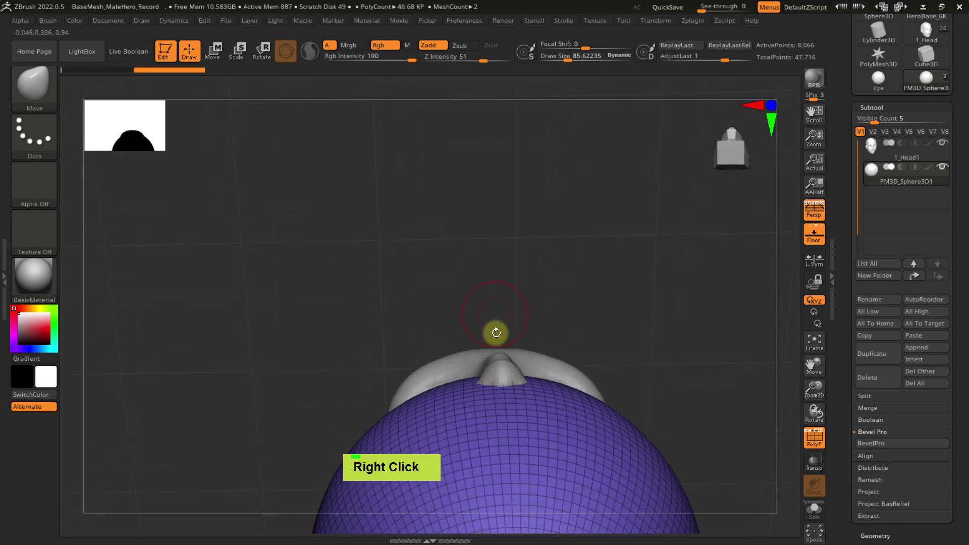
{"action": "right_click_drag", "start_coordinate": [497, 403], "coordinate": [489, 252], "text": "alt"}
{"action": "right_click_drag", "start_coordinate": [511, 341], "coordinate": [498, 282]}
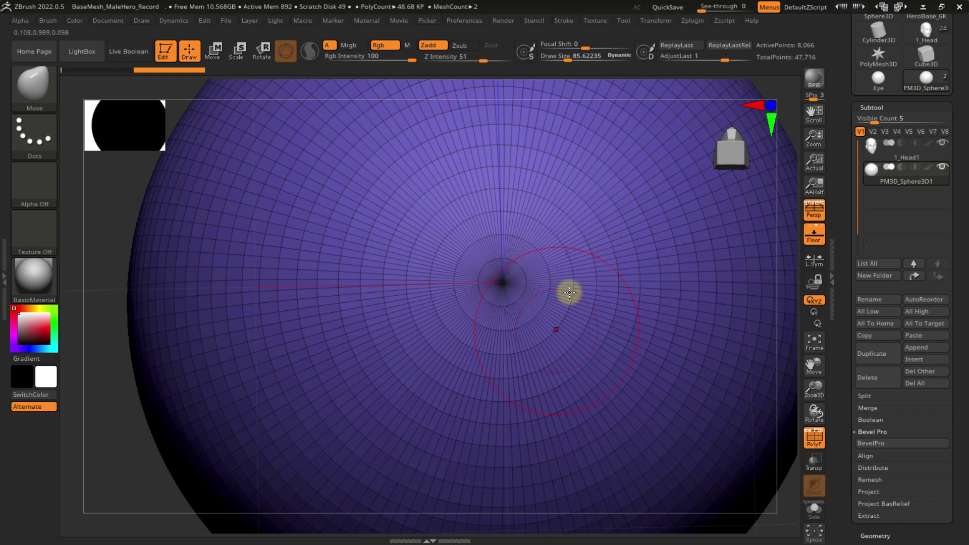
{"action": "right_click_drag", "start_coordinate": [529, 244], "coordinate": [523, 242], "text": "ctrl"}
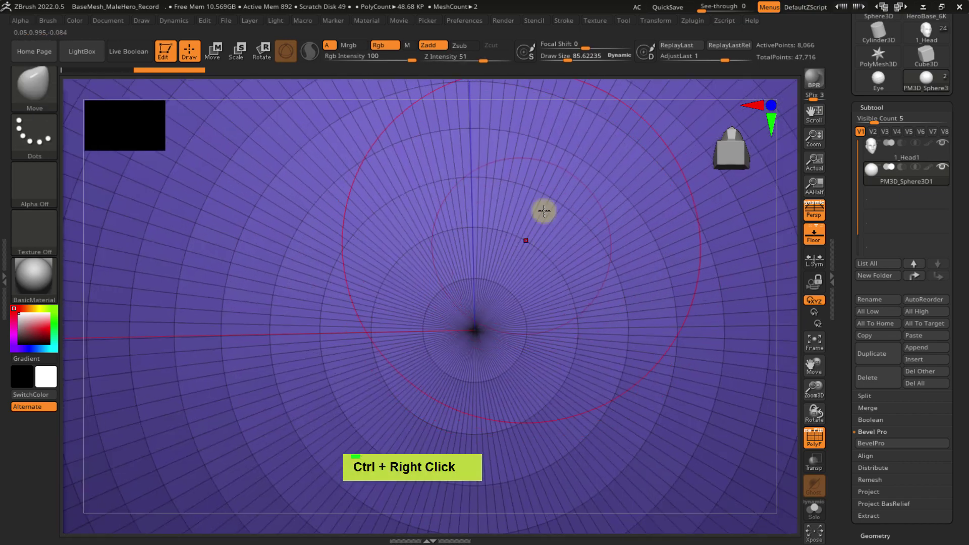
{"action": "right_click_drag", "start_coordinate": [504, 303], "coordinate": [492, 167], "text": "ctrl"}
{"action": "right_click_drag", "start_coordinate": [499, 230], "coordinate": [503, 393]}
{"action": "right_click_drag", "start_coordinate": [536, 227], "coordinate": [491, 284], "text": "alt"}
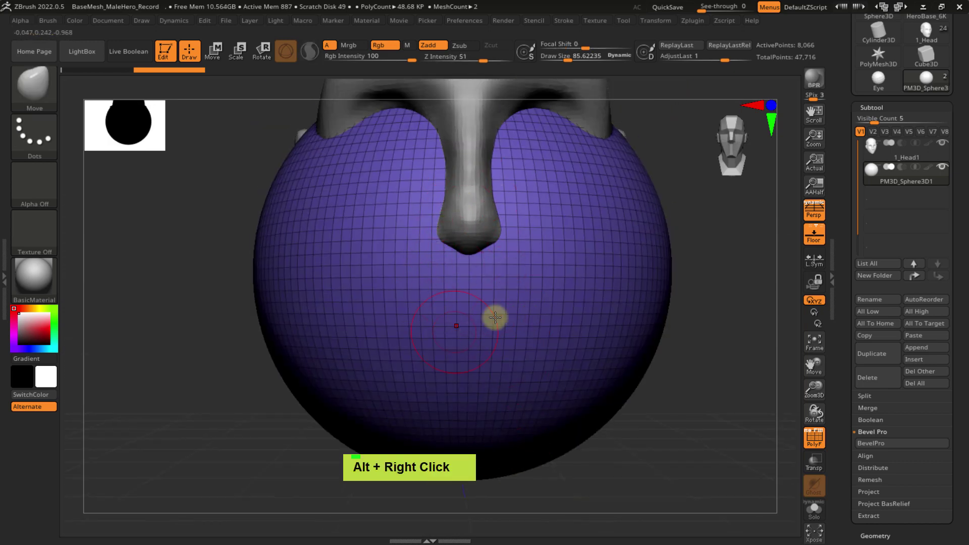
- Move the sphere forward out of the face with the gizmo, scale it down and raise it to eye level
{"action": "right_click_drag", "start_coordinate": [510, 316], "coordinate": [485, 315], "text": "ctrl"}
{"action": "key", "text": "w"}
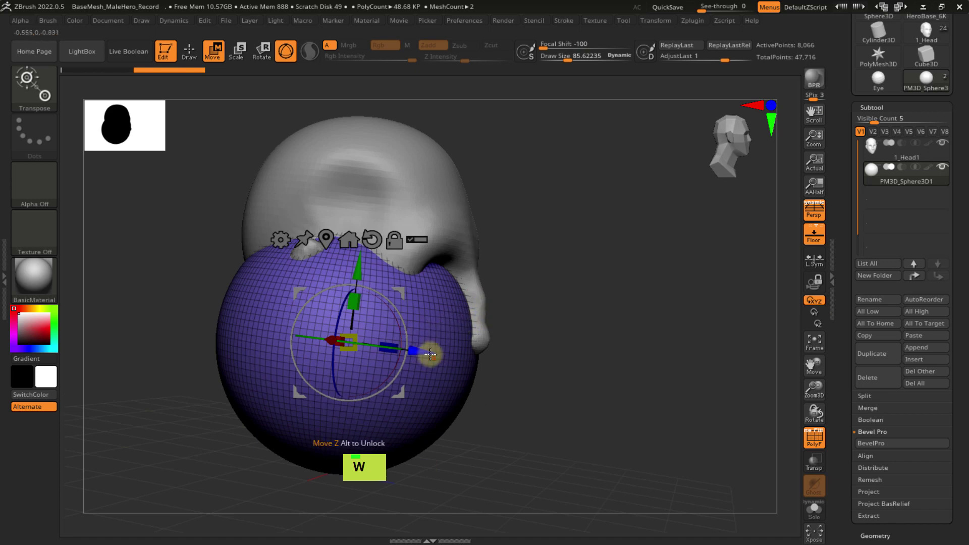
{"action": "left_click_drag", "start_coordinate": [430, 355], "coordinate": [583, 371]}
{"action": "right_click_drag", "start_coordinate": [508, 392], "coordinate": [480, 398]}
{"action": "left_click_drag", "start_coordinate": [519, 324], "coordinate": [424, 325]}
{"action": "left_click_drag", "start_coordinate": [582, 339], "coordinate": [518, 325]}
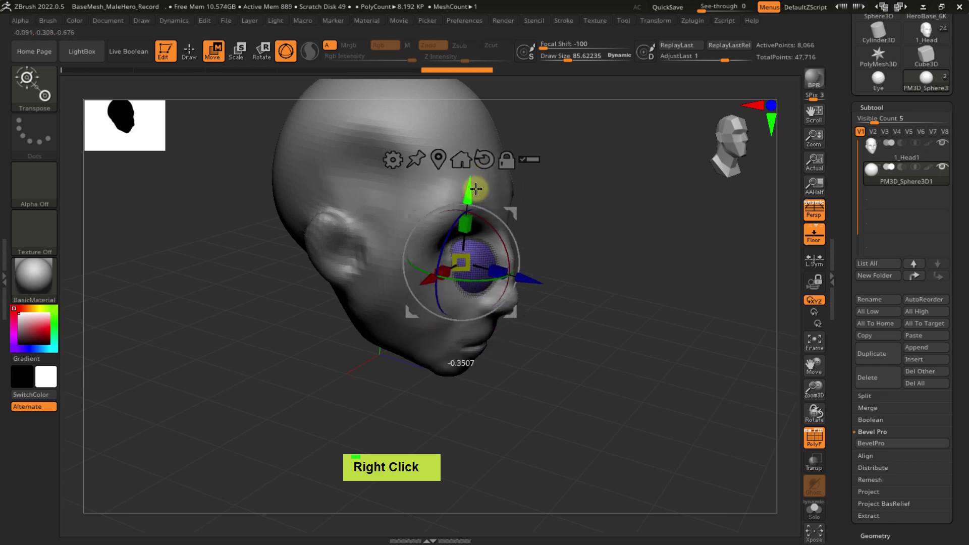
- Move the sphere sideways to one eye, scale it down to eyeball size and raise it into the socket
{"action": "right_click_drag", "start_coordinate": [476, 189], "coordinate": [457, 254]}
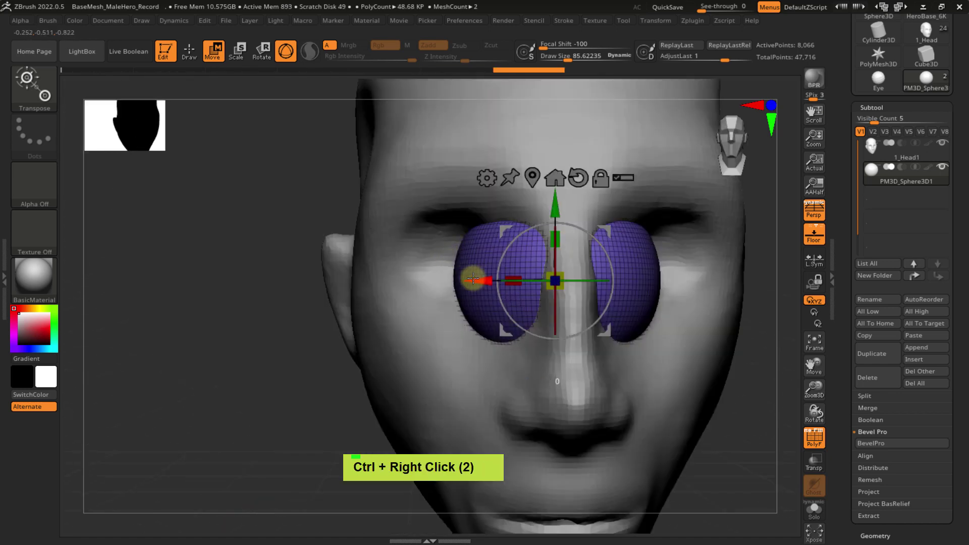
{"action": "left_click_drag", "start_coordinate": [473, 278], "coordinate": [394, 277]}
{"action": "left_click_drag", "start_coordinate": [488, 300], "coordinate": [467, 288]}
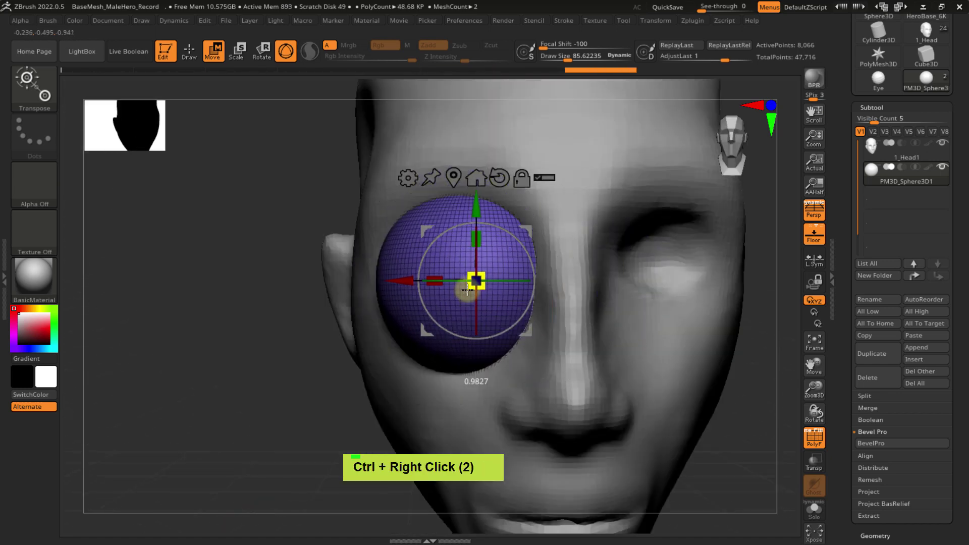
{"action": "left_click_drag", "start_coordinate": [477, 211], "coordinate": [476, 180]}
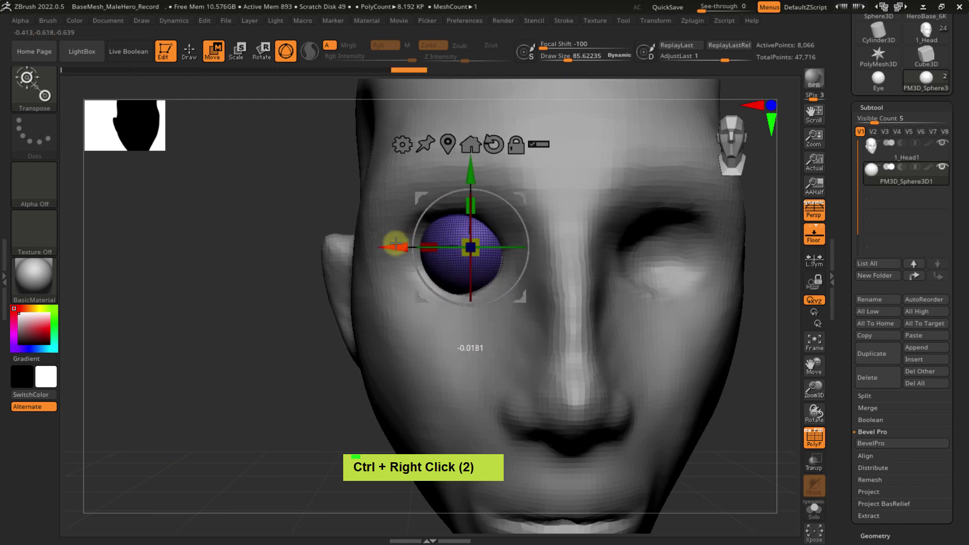
- Adjust the eyeball sphere's depth in the eye socket and duplicate the sphere subtool
{"action": "right_click_drag", "start_coordinate": [385, 245], "coordinate": [547, 262]}
{"action": "left_click_drag", "start_coordinate": [489, 249], "coordinate": [477, 245]}
{"action": "right_click_drag", "start_coordinate": [494, 256], "coordinate": [455, 303]}
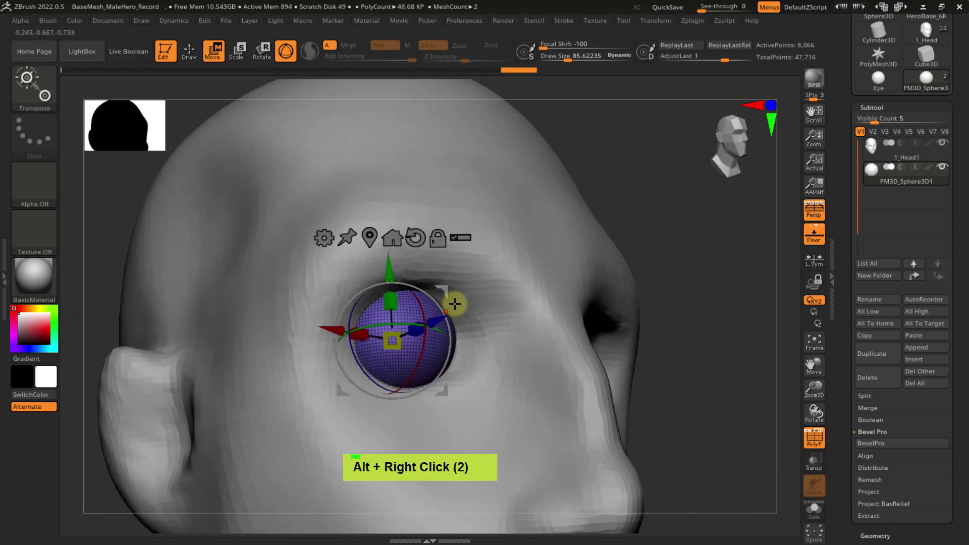
{"action": "key", "text": "ctrl+shift"}
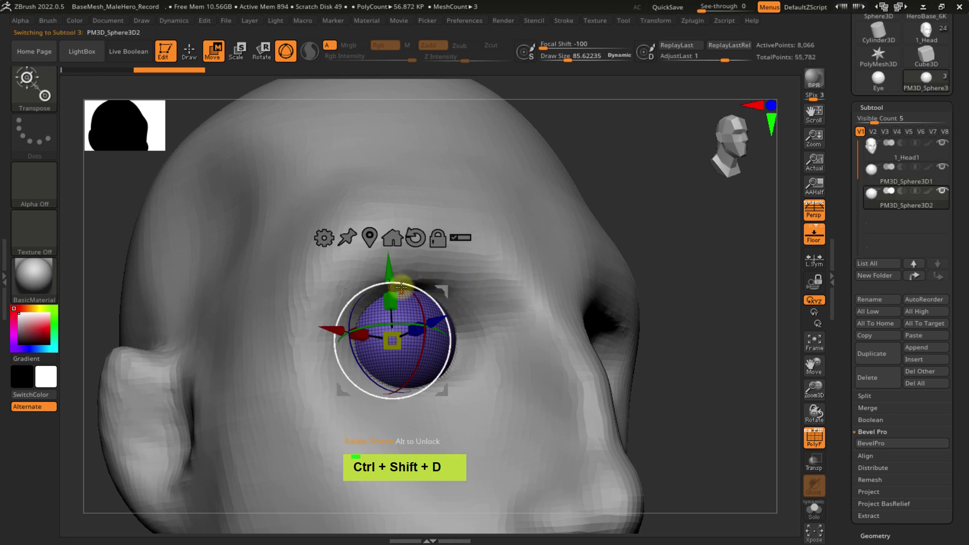
- Scale the duplicated eyeball sphere up slightly around the original and assign it a new polygroup
{"action": "left_click_drag", "start_coordinate": [394, 342], "coordinate": [401, 344]}
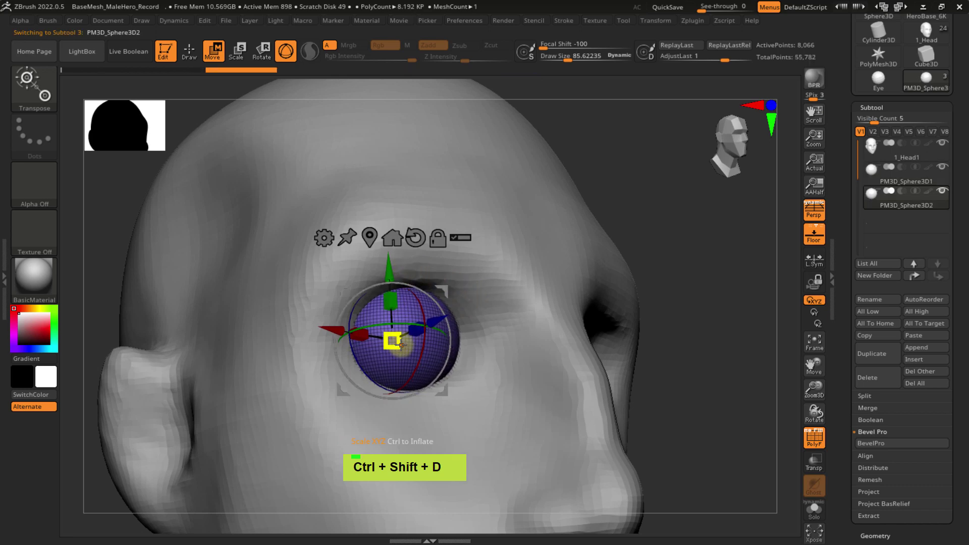
{"action": "key", "text": "ctrl+w"}
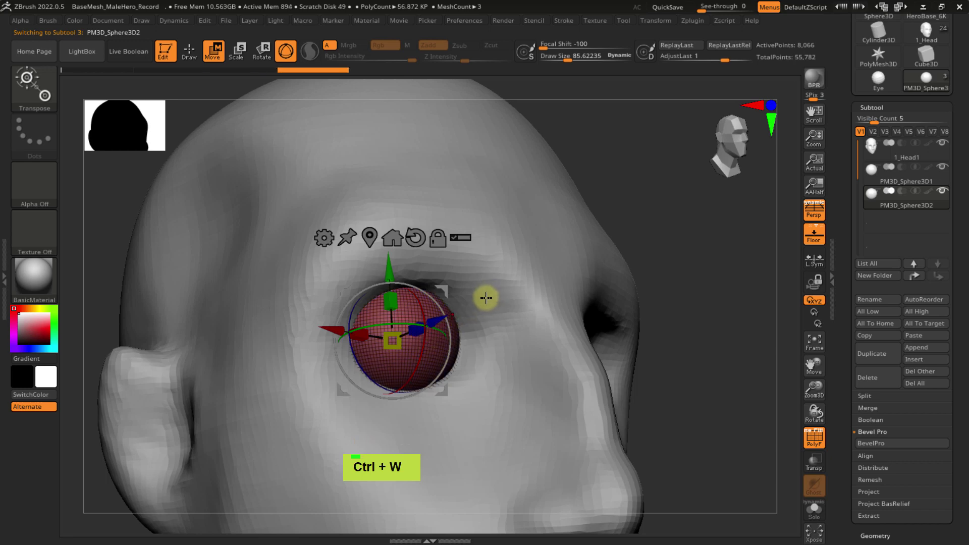
{"action": "key", "text": "ctrl"}
{"action": "key", "text": "ctrl+w"}
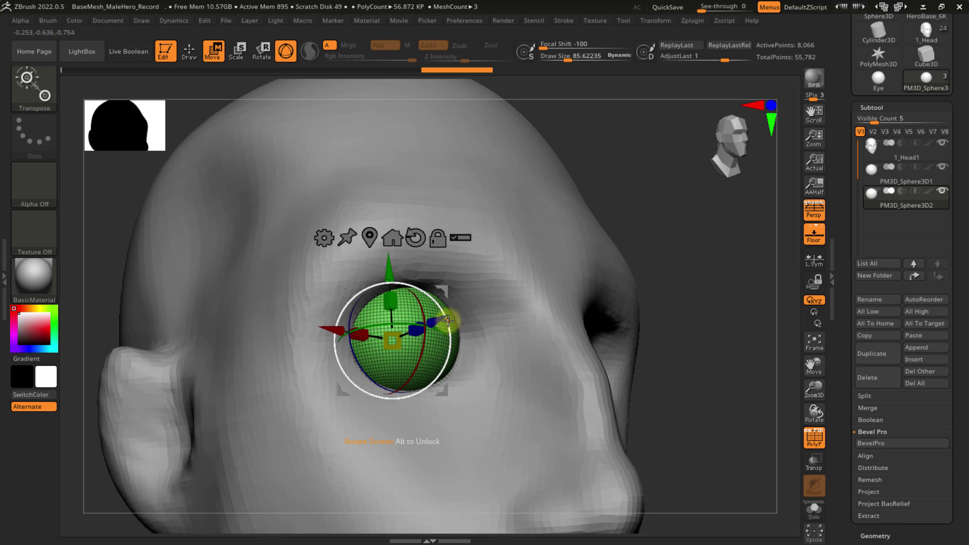
{"action": "key", "text": "ctrl+w"}
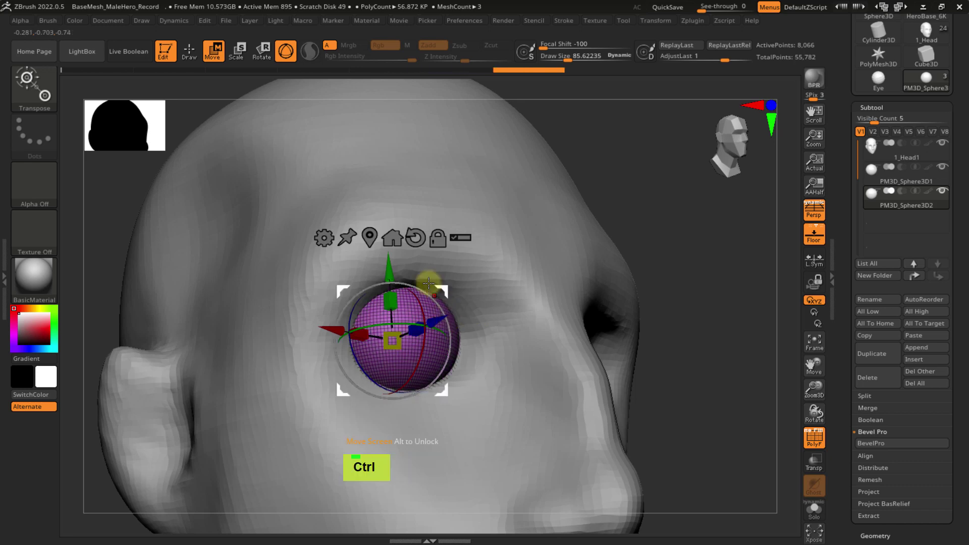
{"action": "left_click_drag", "start_coordinate": [388, 271], "coordinate": [387, 224]}
{"action": "key", "text": "ctrl+z"}
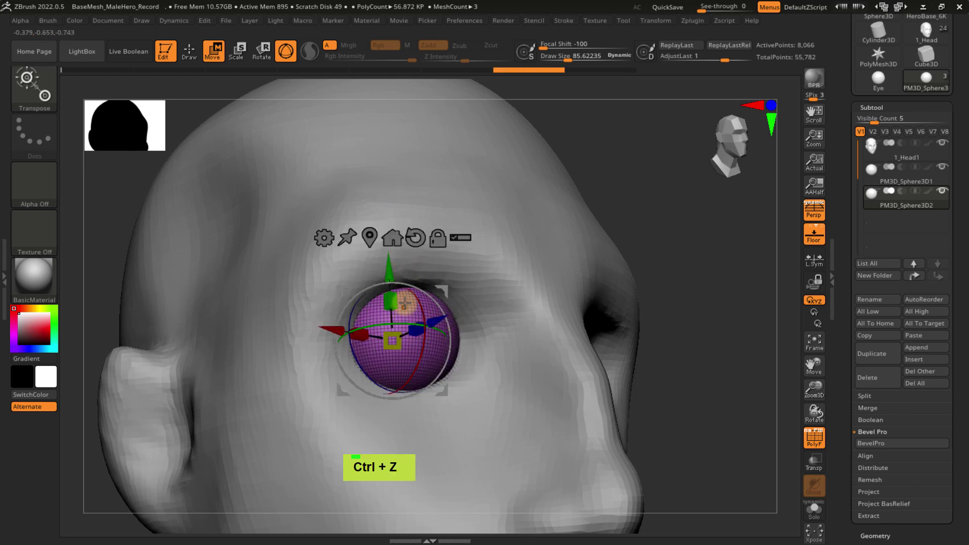
{"action": "right_click_drag", "start_coordinate": [405, 312], "coordinate": [401, 317]}
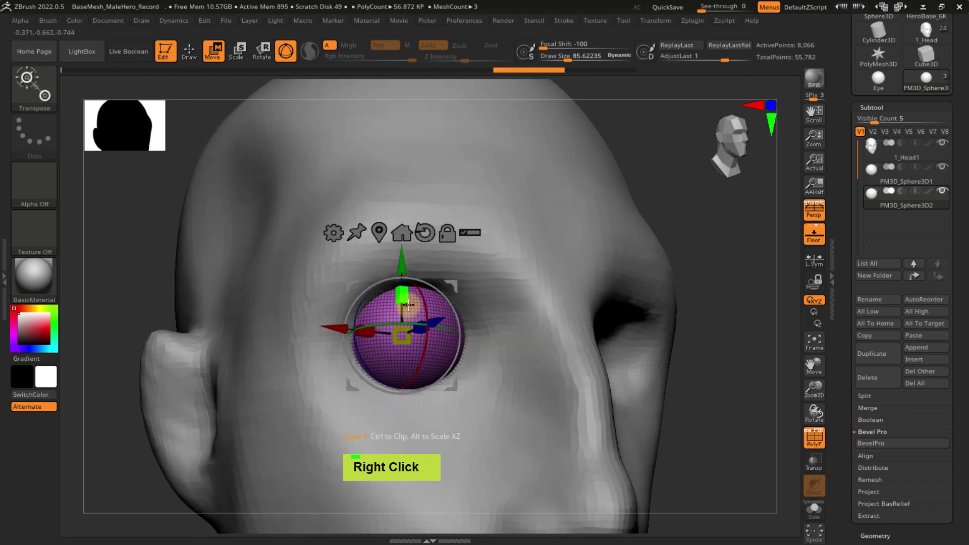
{"action": "key", "text": "ctrl"}
{"action": "key", "text": "ctrl+w"}
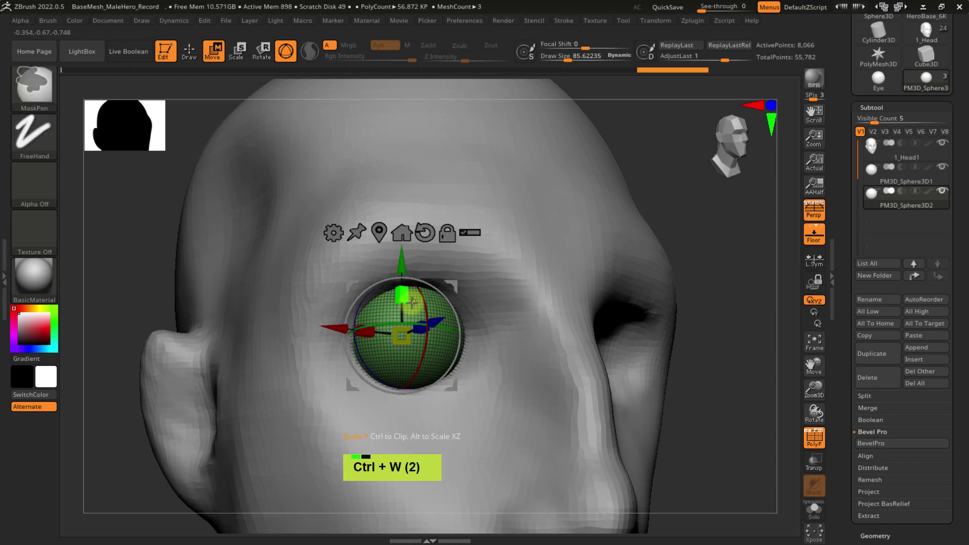
{"action": "right_click_drag", "start_coordinate": [411, 304], "coordinate": [407, 320], "text": "ctrl"}
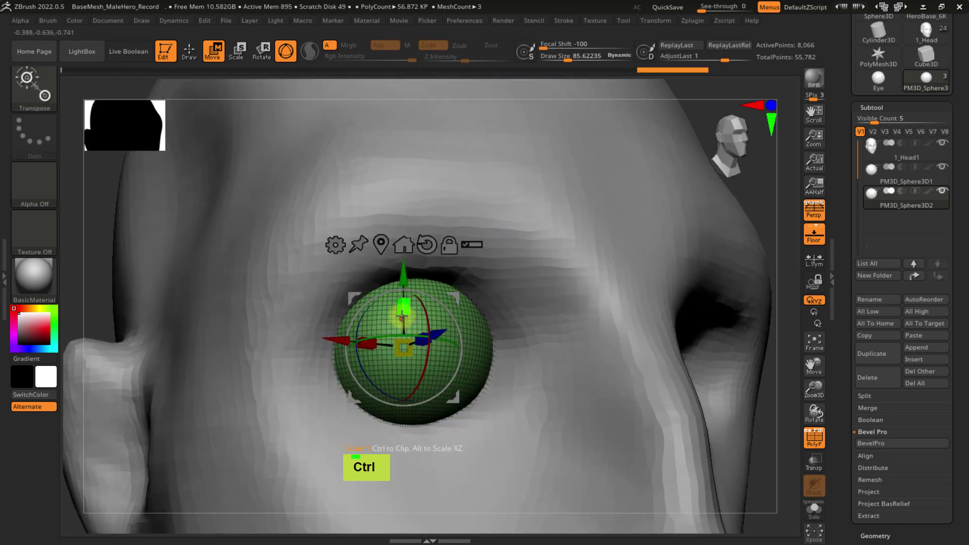
- Flatten the lower half of the duplicated sphere up to its middle with the Flatten deformer, leaving a half-sphere for the upper eyelid
{"action": "left_click", "coordinate": [335, 246]}
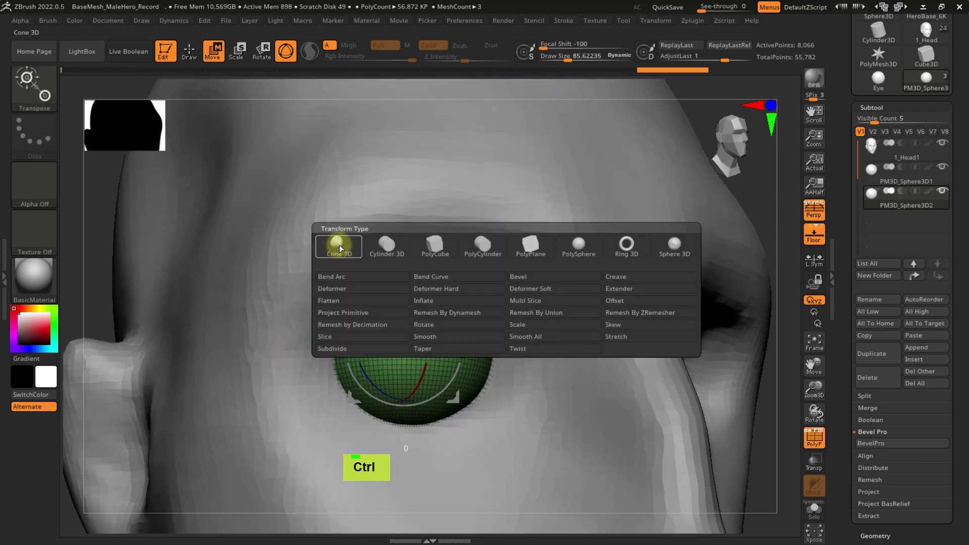
{"action": "left_click", "coordinate": [348, 301]}
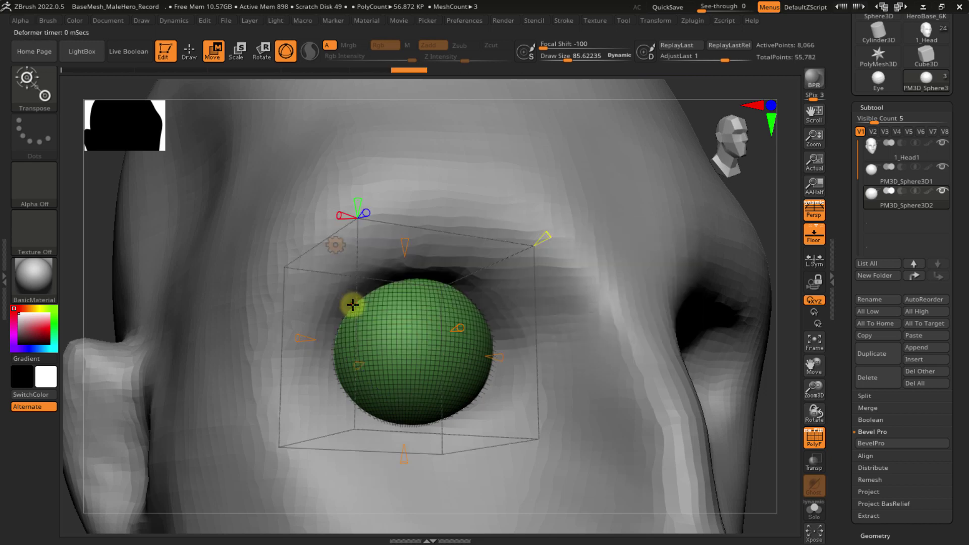
{"action": "left_click_drag", "start_coordinate": [402, 427], "coordinate": [413, 332]}
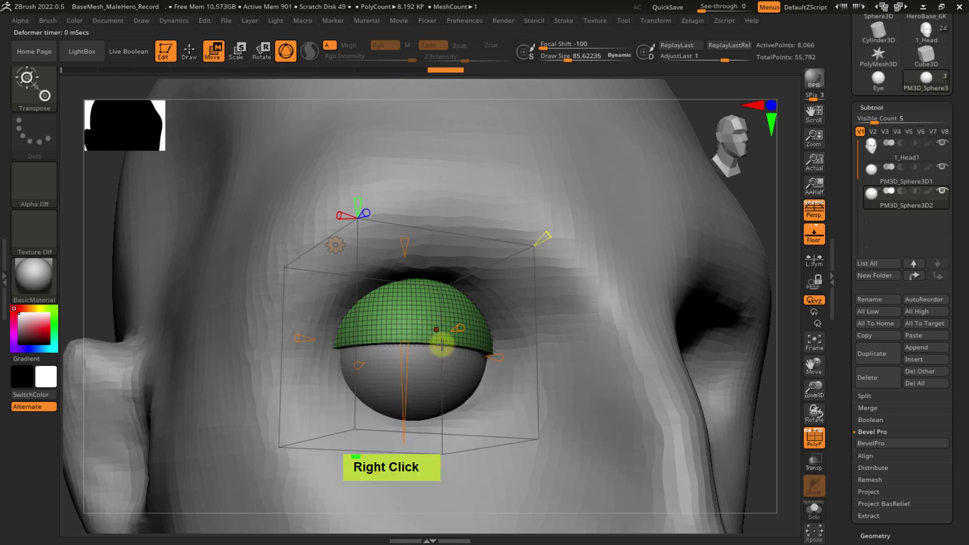
{"action": "right_click_drag", "start_coordinate": [443, 339], "coordinate": [464, 331]}
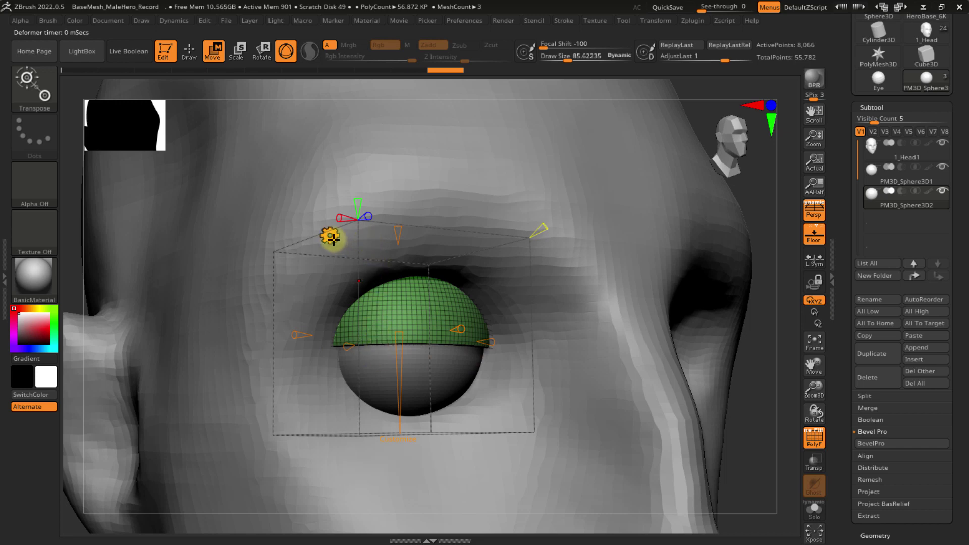
{"action": "key", "text": "w"}
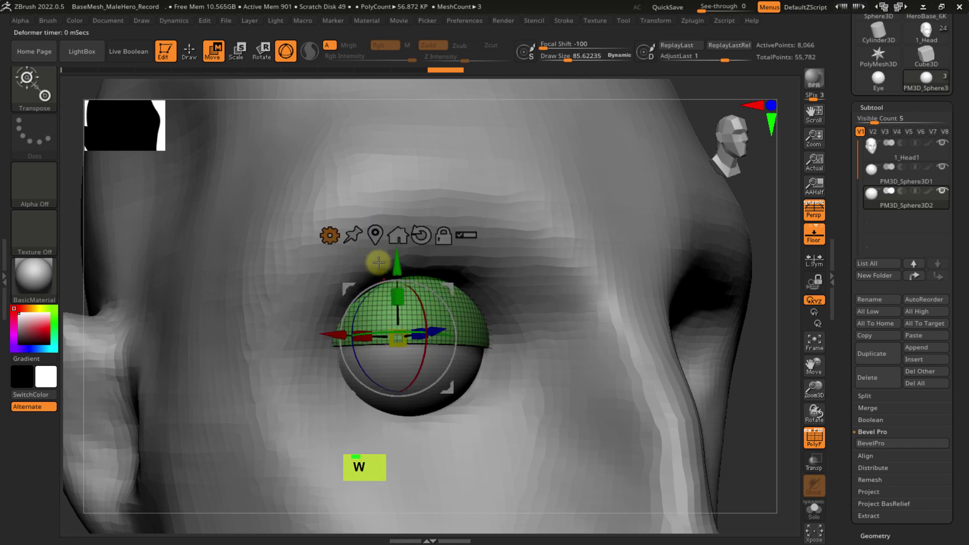
- Rotate the half-sphere upward over the eyeball and adjust its fit as the upper eyelid
{"action": "right_click_drag", "start_coordinate": [380, 258], "coordinate": [404, 252], "text": "ctrl"}
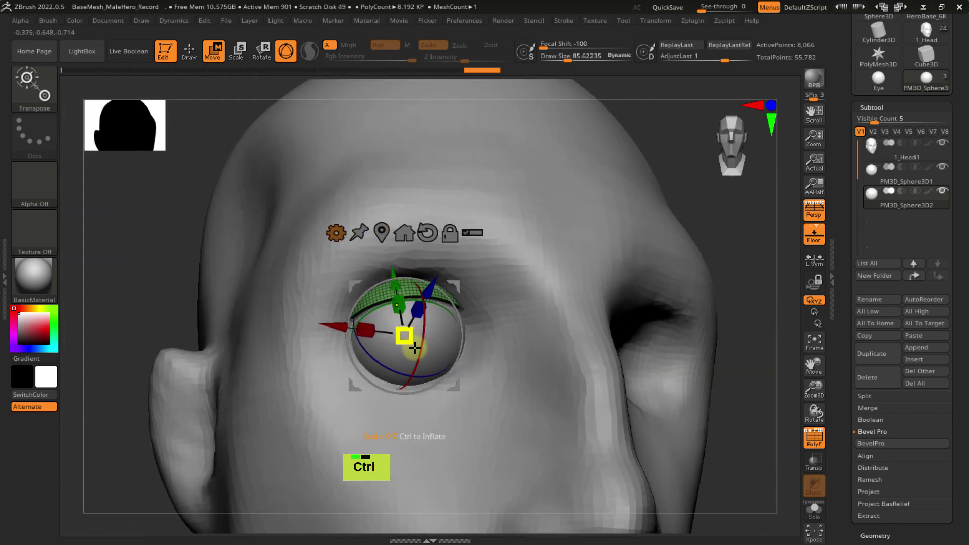
{"action": "right_click_drag", "start_coordinate": [403, 334], "coordinate": [423, 422], "text": "ctrl"}
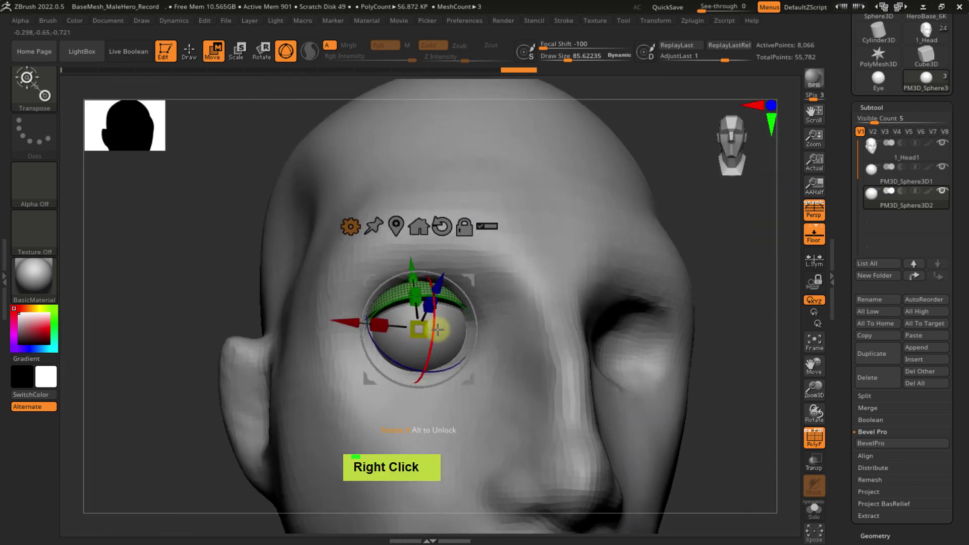
{"action": "right_click_drag", "start_coordinate": [442, 346], "coordinate": [417, 277], "text": "ctrl"}
{"action": "right_click_drag", "start_coordinate": [447, 315], "coordinate": [444, 284], "text": "ctrl"}
- Duplicate the eyelid shell, flip it under the eyeball with its own polygroup, and tilt it to form the lower eyelid
{"action": "key", "text": "ctrl+shift+d"}
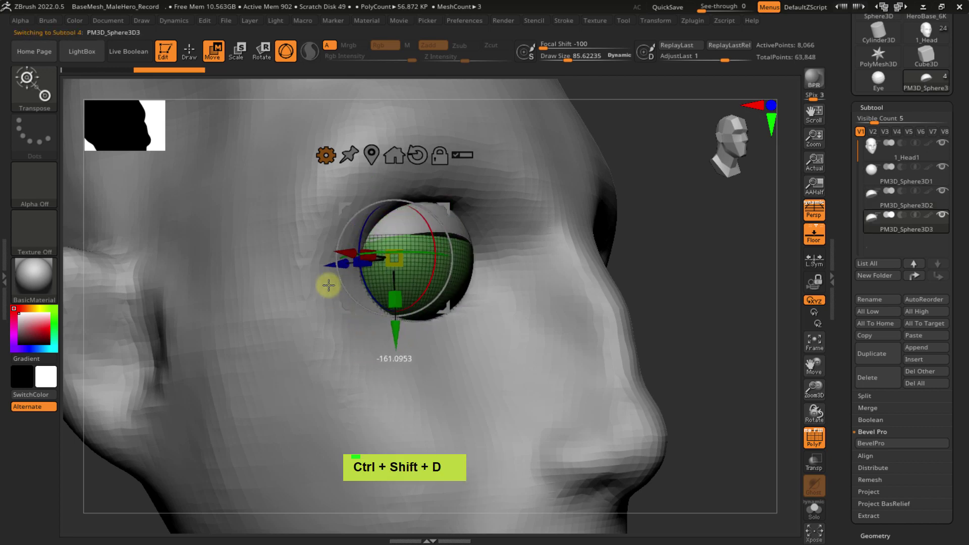
{"action": "key", "text": "ctrl+w"}
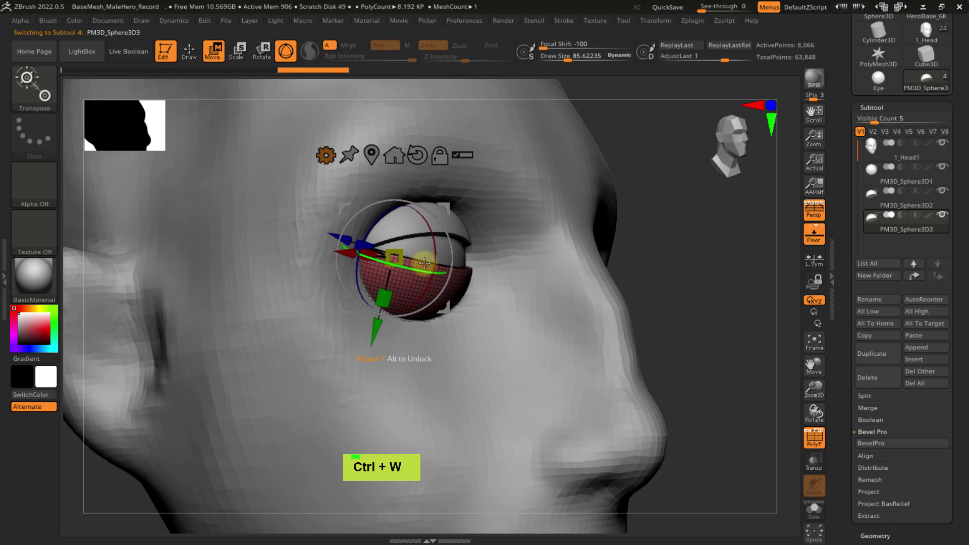
{"action": "right_click_drag", "start_coordinate": [381, 311], "coordinate": [459, 274]}
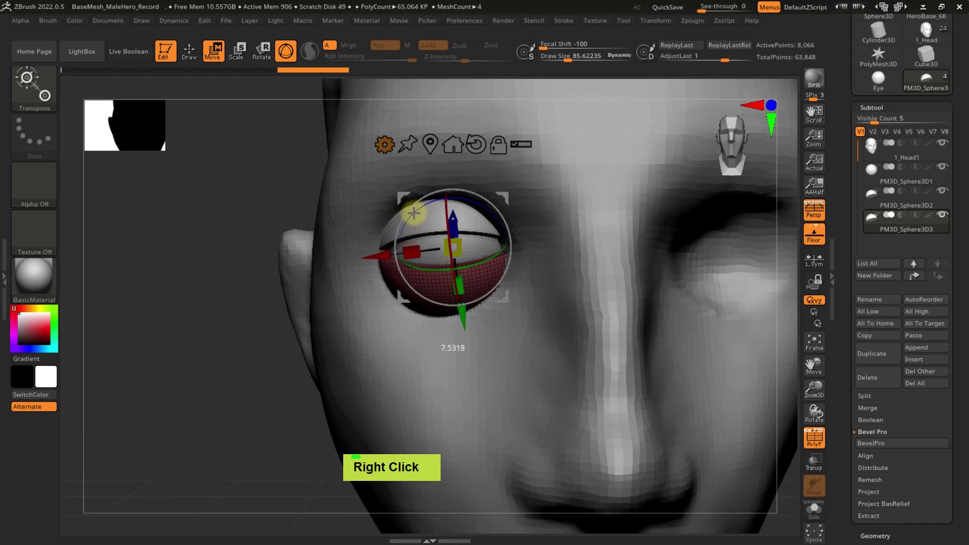
{"action": "right_click_drag", "start_coordinate": [456, 264], "coordinate": [451, 244]}
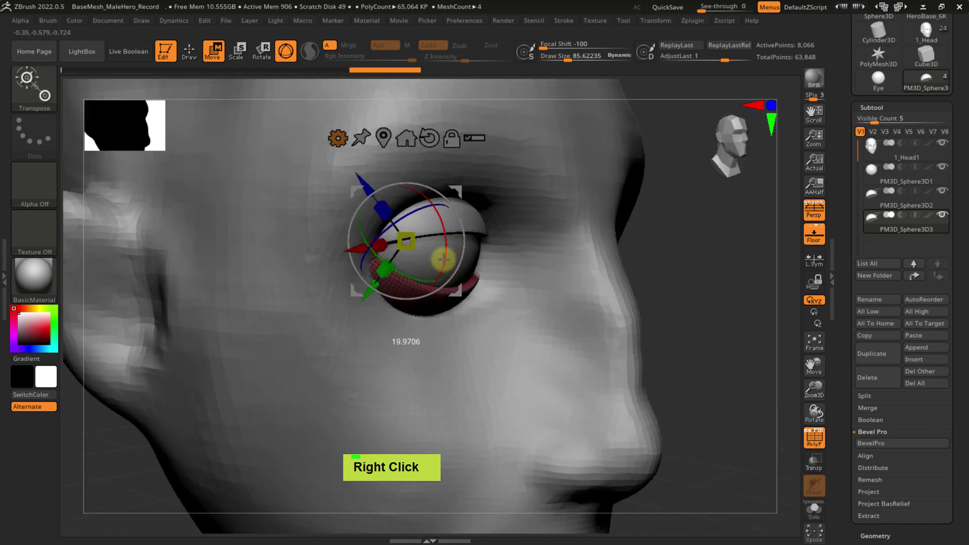
{"action": "mouse_move", "coordinate": [453, 258]}
{"action": "right_mouse_down"}
{"action": "mouse_move", "coordinate": [438, 256]}
{"action": "mouse_move", "coordinate": [447, 220]}
{"action": "mouse_move", "coordinate": [453, 281]}
{"action": "mouse_move", "coordinate": [417, 292]}
{"action": "mouse_move", "coordinate": [456, 285]}
{"action": "mouse_move", "coordinate": [493, 342]}
{"action": "right_mouse_up"}
- Turn off the polyframe display, choose the Move brush and make the 1_Head1 subtool active
{"action": "key", "text": "q"}
{"action": "key", "text": "shift+f"}
{"action": "mouse_move", "coordinate": [476, 303]}
{"action": "right_mouse_down"}
{"action": "mouse_move", "coordinate": [517, 303]}
{"action": "mouse_move", "coordinate": [443, 320]}
{"action": "mouse_move", "coordinate": [519, 320]}
{"action": "mouse_move", "coordinate": [523, 305]}
{"action": "mouse_move", "coordinate": [503, 317]}
{"action": "mouse_move", "coordinate": [461, 310]}
{"action": "mouse_move", "coordinate": [464, 318]}
{"action": "mouse_move", "coordinate": [493, 296]}
{"action": "mouse_move", "coordinate": [446, 310]}
{"action": "mouse_move", "coordinate": [493, 303]}
{"action": "mouse_move", "coordinate": [504, 361]}
{"action": "mouse_move", "coordinate": [489, 331]}
{"action": "mouse_move", "coordinate": [500, 275]}
{"action": "mouse_move", "coordinate": [495, 298]}
{"action": "mouse_move", "coordinate": [438, 281]}
{"action": "mouse_move", "coordinate": [514, 285]}
{"action": "mouse_move", "coordinate": [503, 275]}
{"action": "mouse_move", "coordinate": [501, 302]}
{"action": "mouse_move", "coordinate": [464, 323]}
{"action": "mouse_move", "coordinate": [471, 300]}
{"action": "mouse_move", "coordinate": [475, 315]}
{"action": "right_mouse_up"}
{"action": "left_click", "coordinate": [498, 316], "text": "alt"}
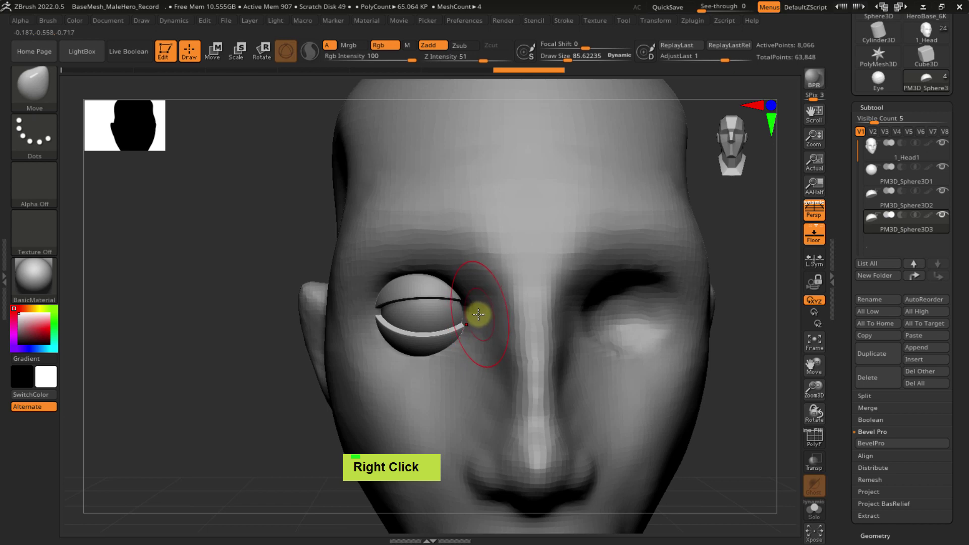
{"action": "key", "text": "b"}
{"action": "key", "text": "v"}
{"action": "key", "text": "s"}
{"action": "left_click_drag", "start_coordinate": [461, 316], "coordinate": [468, 319]}
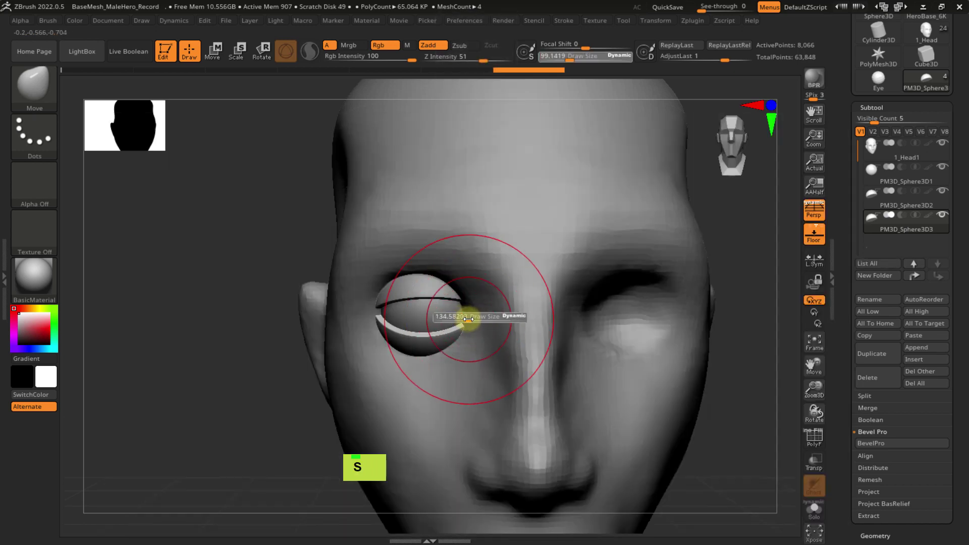
{"action": "key", "text": "ctrl+z"}
{"action": "left_click", "coordinate": [497, 259], "text": "alt"}
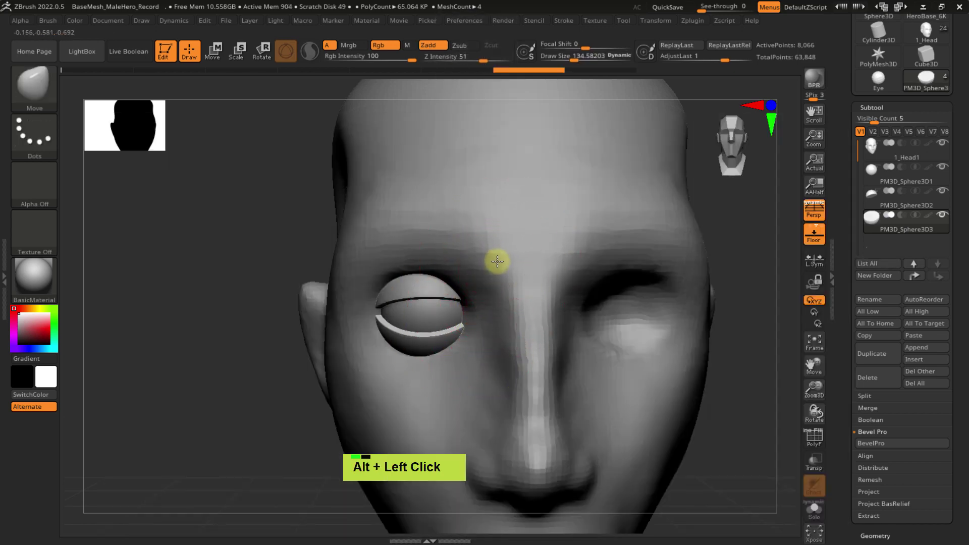
- Pull the head's inner eye corner against the eyelids using the Move brush at a draw size of about 65
{"action": "double_click", "coordinate": [466, 317]}
{"action": "key", "text": "s"}
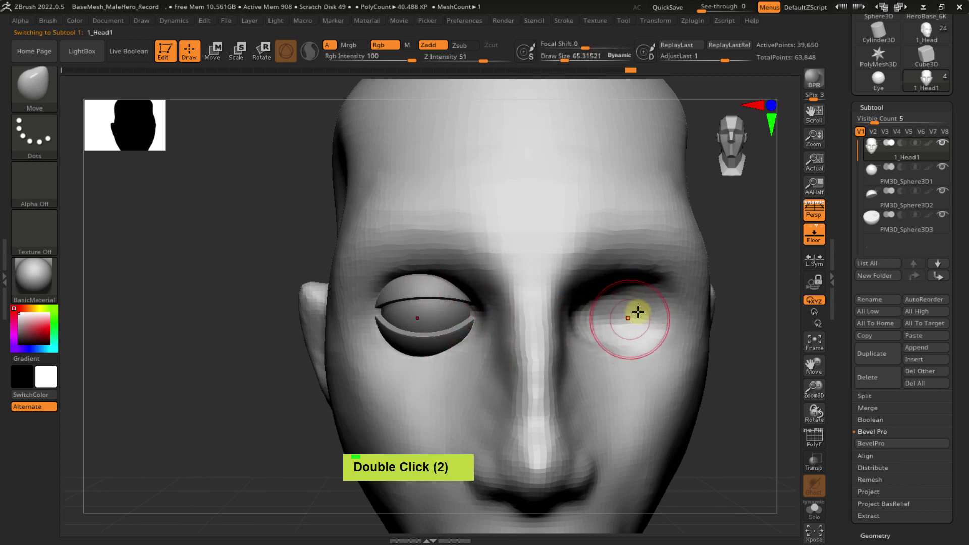
{"action": "right_click_drag", "start_coordinate": [444, 309], "coordinate": [480, 329]}
{"action": "double_click", "coordinate": [469, 320]}
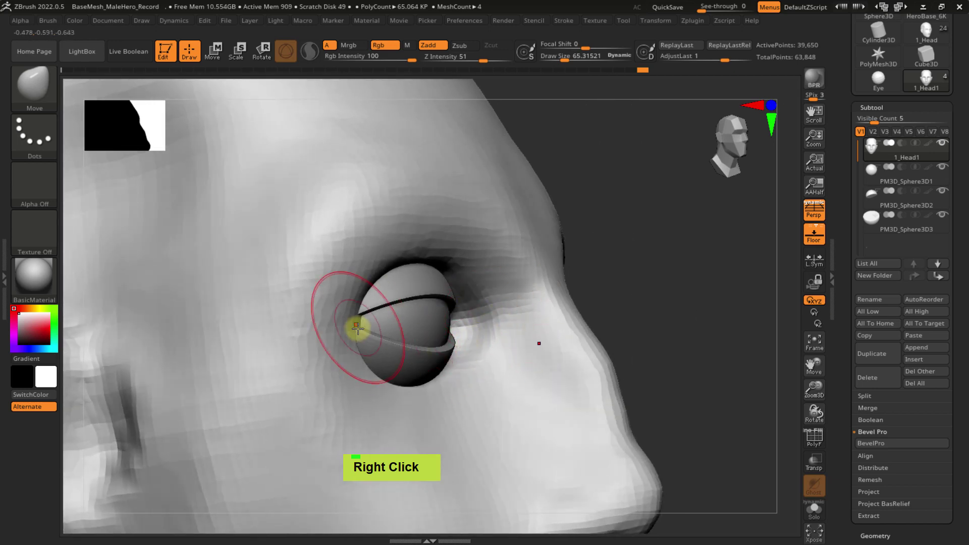
- Shape the skin around the outer eye corner to meet the eyelids, enlarging the Move brush to a draw size of about 119
{"action": "double_click", "coordinate": [364, 343]}
{"action": "mouse_move", "coordinate": [364, 343]}
{"action": "right_mouse_down"}
{"action": "mouse_move", "coordinate": [296, 340]}
{"action": "mouse_move", "coordinate": [330, 335]}
{"action": "right_mouse_up"}
{"action": "key", "text": "s"}
{"action": "left_click", "coordinate": [323, 332]}
{"action": "key", "text": "s"}
{"action": "left_click_drag", "start_coordinate": [327, 334], "coordinate": [341, 340]}
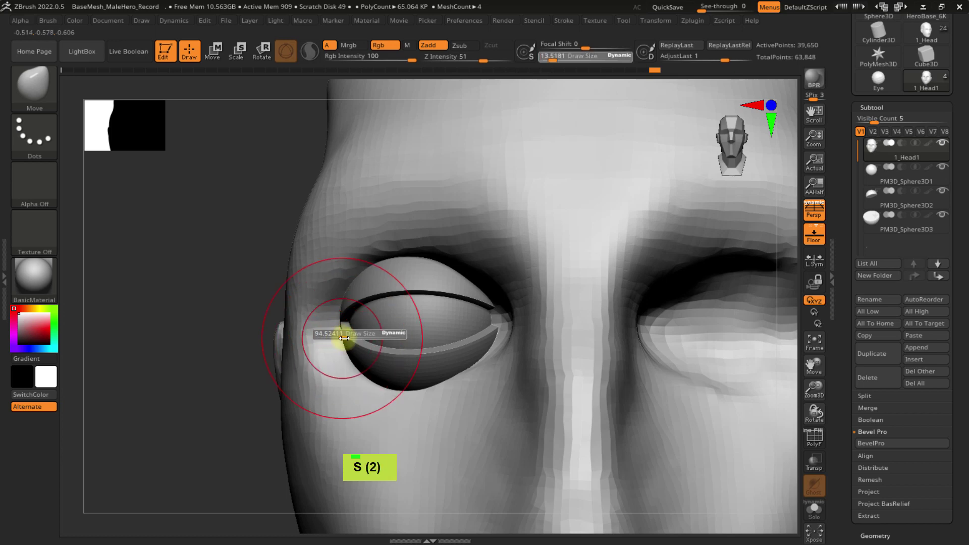
{"action": "mouse_move", "coordinate": [345, 344]}
{"action": "right_mouse_down", "text": "ctrl"}
{"action": "mouse_move", "coordinate": [350, 317]}
{"action": "mouse_move", "coordinate": [325, 339]}
{"action": "right_mouse_up", "text": "ctrl"}
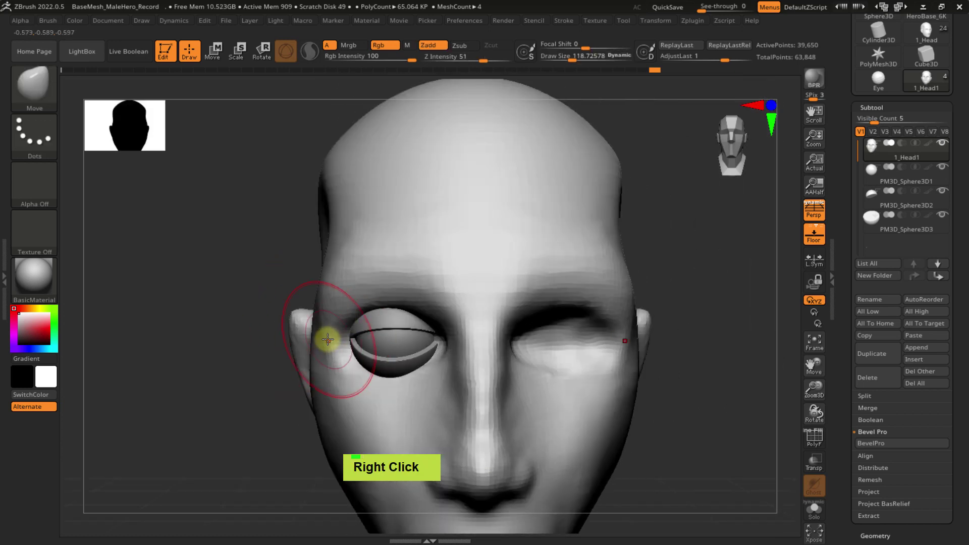
{"action": "double_click", "coordinate": [331, 329]}
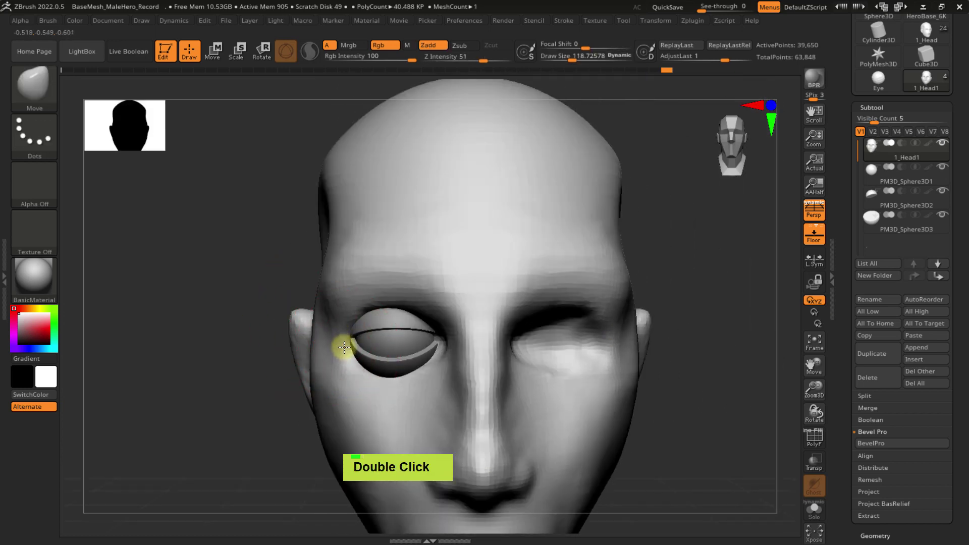
{"action": "right_click_drag", "start_coordinate": [344, 347], "coordinate": [417, 335]}
{"action": "right_click_drag", "start_coordinate": [303, 340], "coordinate": [364, 345], "text": "shift"}
{"action": "double_click", "coordinate": [310, 329]}
- Carve a crease outward from the outer eye corner with the DamStandard brush at a draw size of about 81
{"action": "key", "text": "b"}
{"action": "key", "text": "d"}
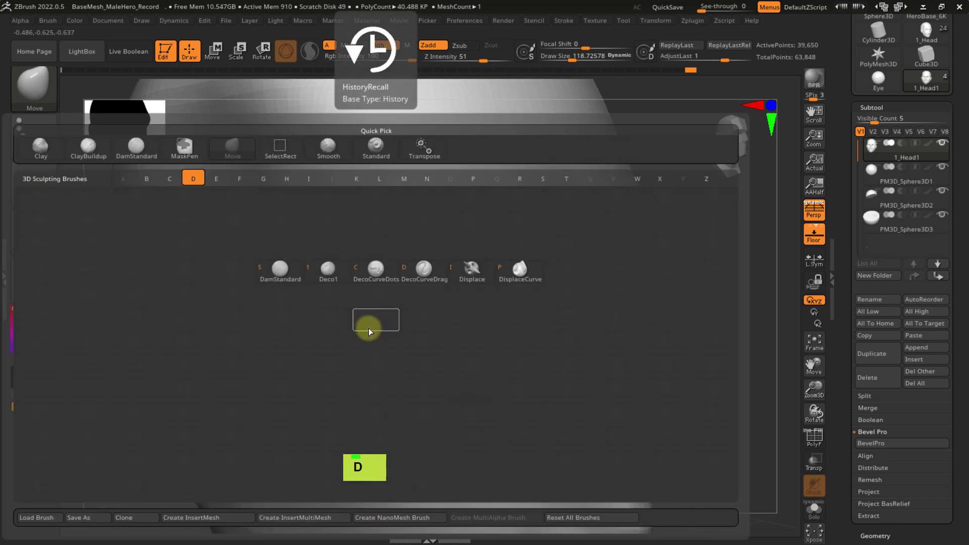
{"action": "key", "text": "s"}
{"action": "key", "text": "s"}
{"action": "left_click_drag", "start_coordinate": [357, 347], "coordinate": [317, 345]}
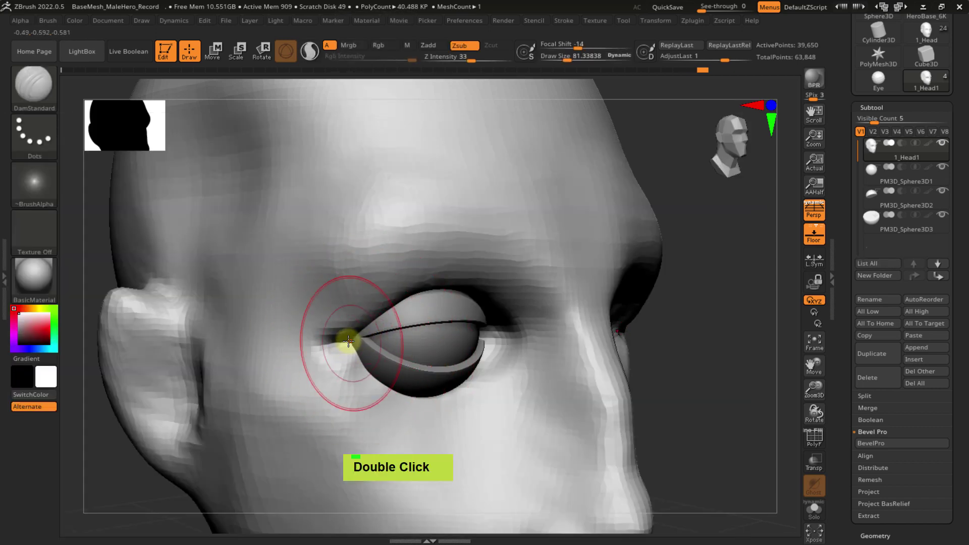
- Carve a diagonal crease below the eye from its inner corner, smooth it, and remesh the head with DynaMesh
{"action": "mouse_move", "coordinate": [389, 339]}
{"action": "right_mouse_down", "text": "ctrl"}
{"action": "mouse_move", "coordinate": [387, 329]}
{"action": "mouse_move", "coordinate": [379, 339]}
{"action": "mouse_move", "coordinate": [432, 263]}
{"action": "mouse_move", "coordinate": [485, 270]}
{"action": "mouse_move", "coordinate": [471, 283]}
{"action": "mouse_move", "coordinate": [461, 268]}
{"action": "mouse_move", "coordinate": [458, 276]}
{"action": "right_mouse_up", "text": "ctrl"}
{"action": "mouse_move", "coordinate": [458, 277]}
{"action": "right_mouse_down"}
{"action": "mouse_move", "coordinate": [508, 277]}
{"action": "mouse_move", "coordinate": [456, 278]}
{"action": "right_mouse_up"}
{"action": "right_click_drag", "start_coordinate": [456, 277], "coordinate": [476, 328], "text": "ctrl"}
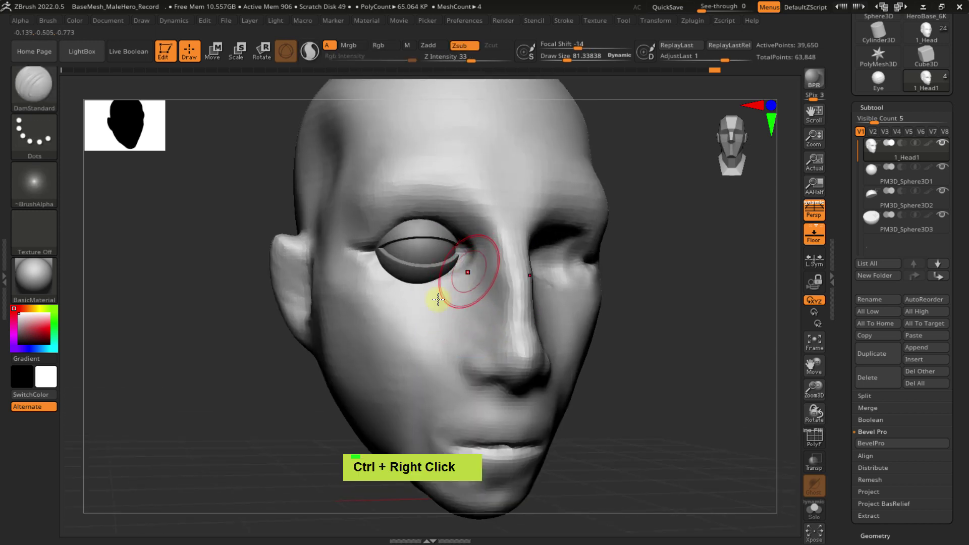
{"action": "double_click", "coordinate": [406, 324]}
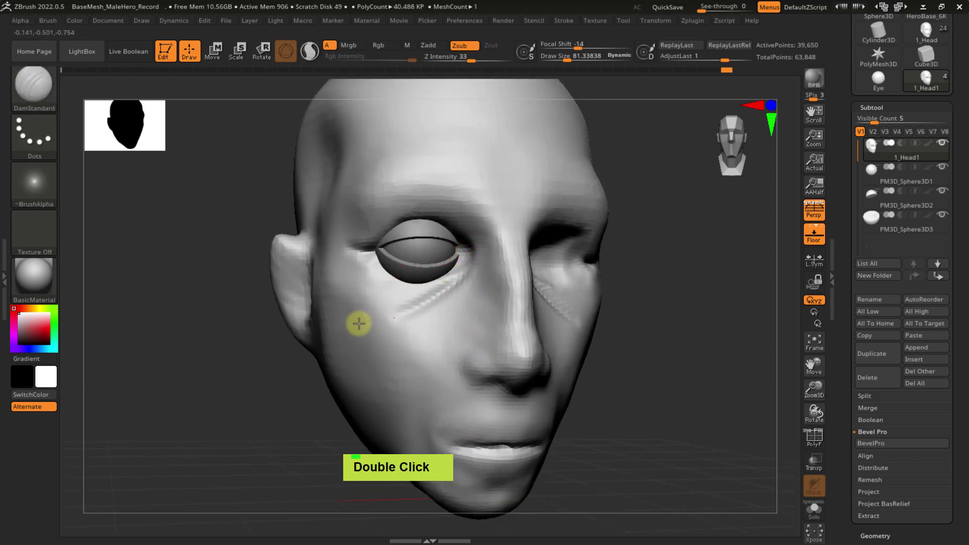
{"action": "left_click_drag", "start_coordinate": [456, 284], "coordinate": [404, 317], "text": "shift"}
{"action": "left_click_drag", "start_coordinate": [447, 290], "coordinate": [413, 311], "text": "shift"}
{"action": "left_click_drag", "start_coordinate": [670, 289], "coordinate": [705, 308], "text": "ctrl"}
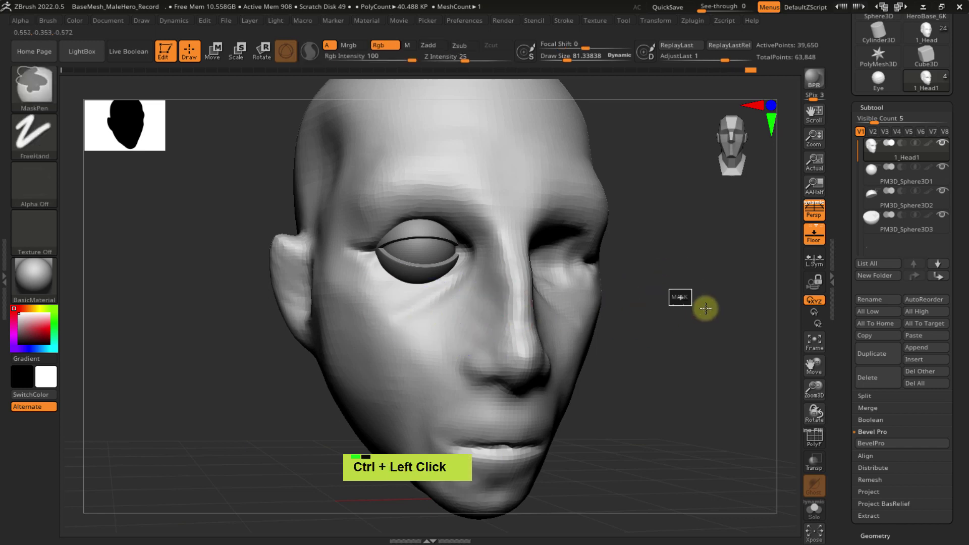
- Carve the nasolabial fold from beside the nostril down past the mouth and smooth it into the cheek
{"action": "right_click_drag", "start_coordinate": [528, 283], "coordinate": [411, 295], "text": "alt"}
{"action": "right_click_drag", "start_coordinate": [411, 295], "coordinate": [435, 306]}
{"action": "double_click", "coordinate": [444, 282]}
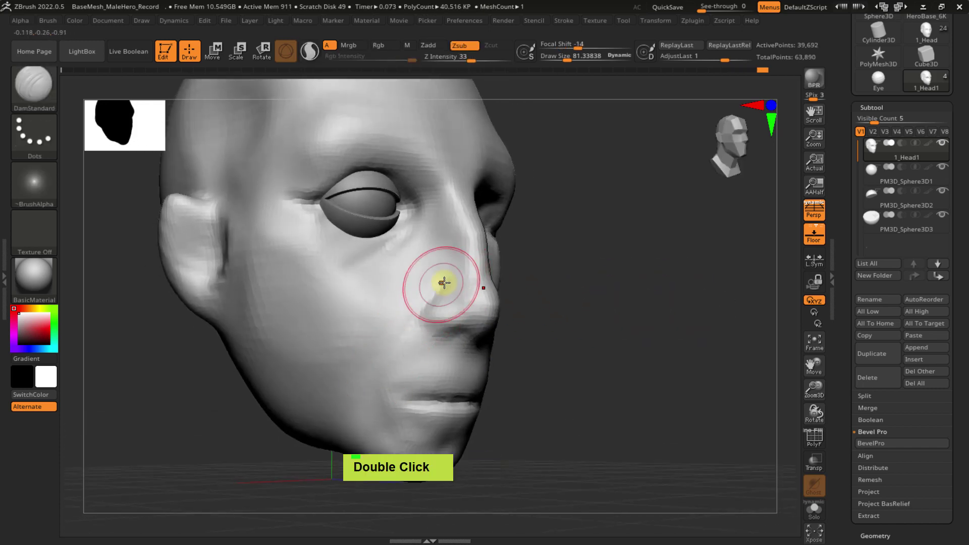
{"action": "left_click_drag", "start_coordinate": [413, 313], "coordinate": [394, 337]}
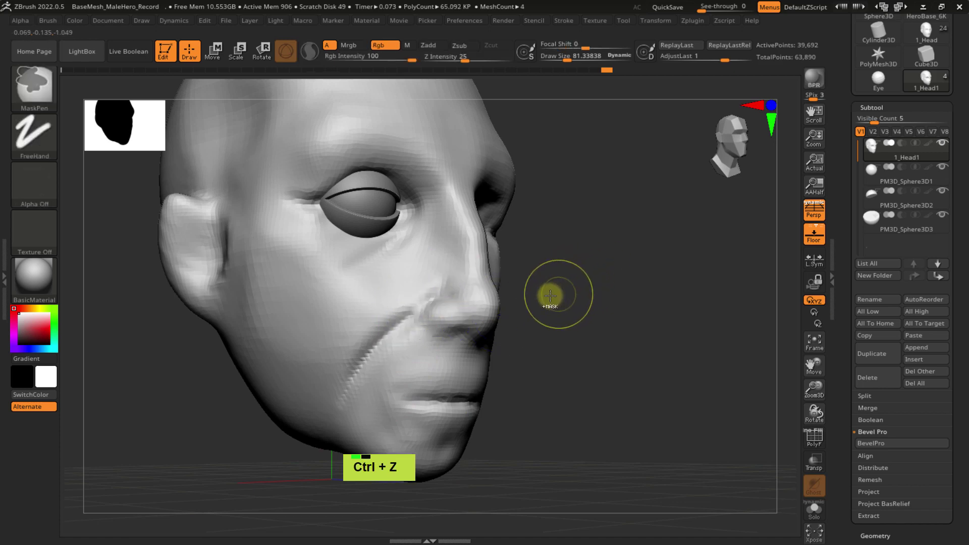
{"action": "mouse_move", "coordinate": [395, 326]}
{"action": "left_mouse_down", "text": "shift"}
{"action": "mouse_move", "coordinate": [350, 380]}
{"action": "mouse_move", "coordinate": [408, 312]}
{"action": "left_mouse_up", "text": "shift"}
{"action": "right_click_drag", "start_coordinate": [497, 318], "coordinate": [514, 288], "text": "ctrl"}
{"action": "mouse_move", "coordinate": [515, 287]}
{"action": "right_mouse_down"}
{"action": "mouse_move", "coordinate": [471, 315]}
{"action": "mouse_move", "coordinate": [515, 318]}
{"action": "right_mouse_up"}
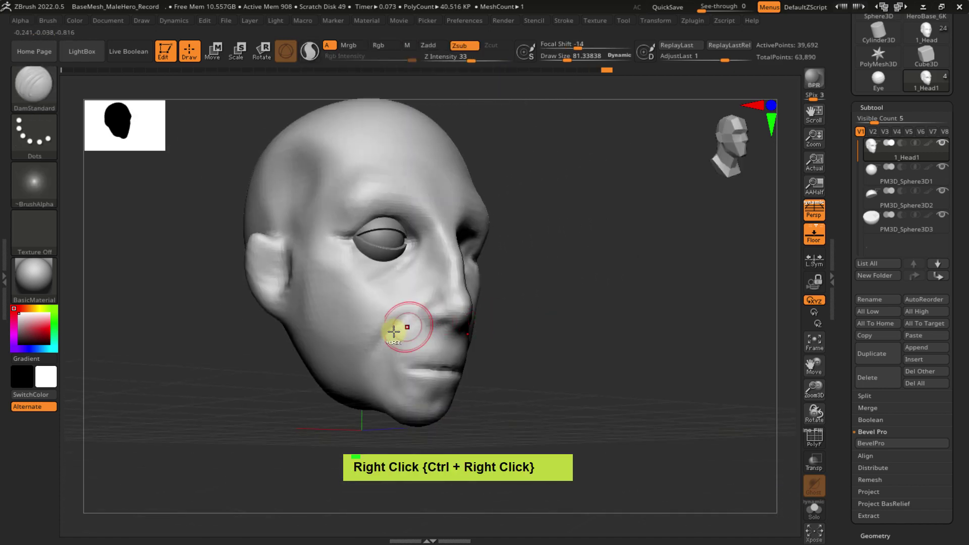
- Carve a short crease at the corner of the mouth with the DamStandard brush
{"action": "right_click_drag", "start_coordinate": [391, 332], "coordinate": [382, 360], "text": "ctrl"}
{"action": "left_click_drag", "start_coordinate": [410, 382], "coordinate": [397, 377]}
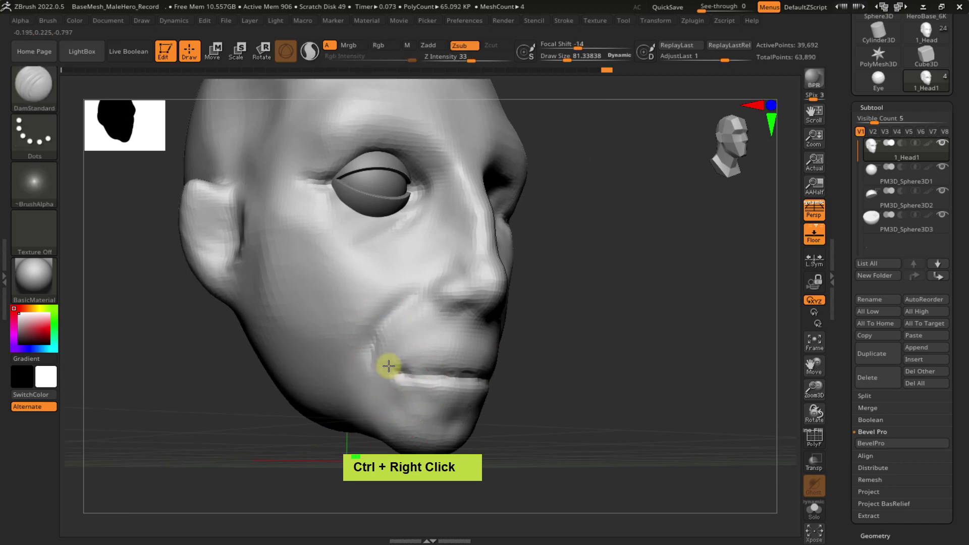
{"action": "mouse_move", "coordinate": [389, 365]}
{"action": "right_mouse_down", "text": "ctrl"}
{"action": "mouse_move", "coordinate": [501, 372]}
{"action": "mouse_move", "coordinate": [510, 327]}
{"action": "mouse_move", "coordinate": [484, 331]}
{"action": "mouse_move", "coordinate": [538, 328]}
{"action": "mouse_move", "coordinate": [493, 299]}
{"action": "mouse_move", "coordinate": [501, 313]}
{"action": "right_mouse_up", "text": "ctrl"}
- Mirror the eyeball across the X axis with SubTool Master, merging both sides into one SubTool
{"action": "mouse_move", "coordinate": [407, 281]}
{"action": "right_mouse_down", "text": "ctrl"}
{"action": "mouse_move", "coordinate": [418, 325]}
{"action": "mouse_move", "coordinate": [410, 283]}
{"action": "mouse_move", "coordinate": [382, 285]}
{"action": "mouse_move", "coordinate": [390, 270]}
{"action": "right_mouse_up", "text": "ctrl"}
{"action": "key", "text": "shift+f"}
{"action": "left_click", "coordinate": [374, 283], "text": "alt"}
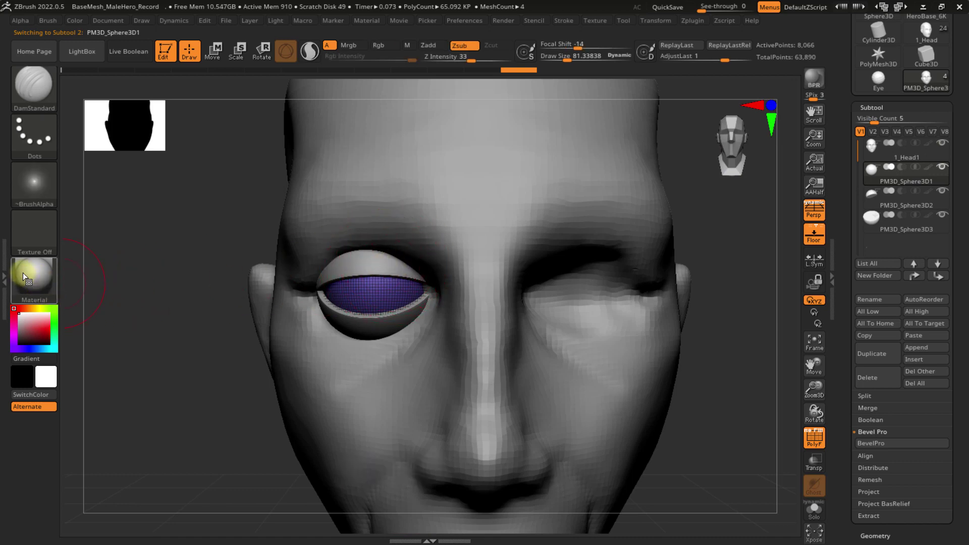
{"action": "left_click", "coordinate": [692, 21]}
{"action": "left_click", "coordinate": [727, 254]}
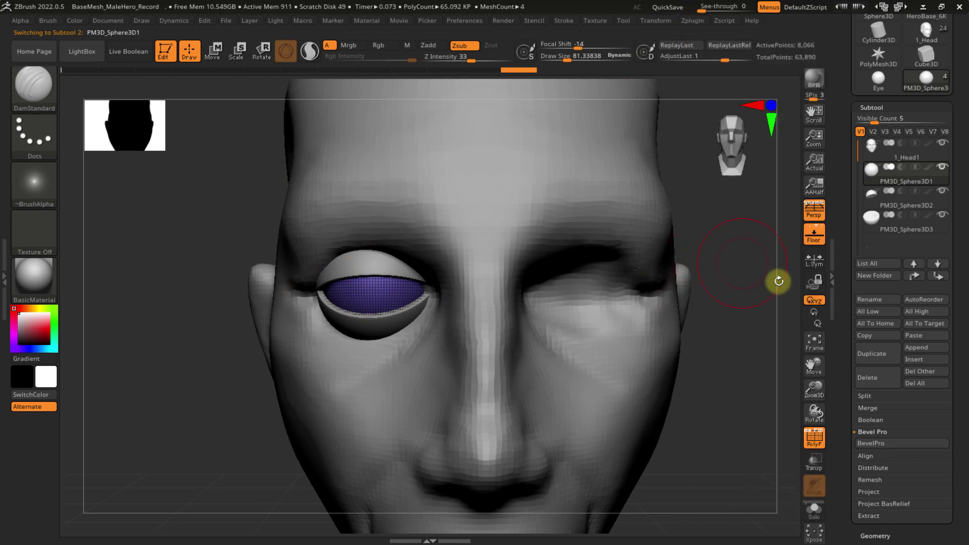
{"action": "left_click", "coordinate": [691, 21]}
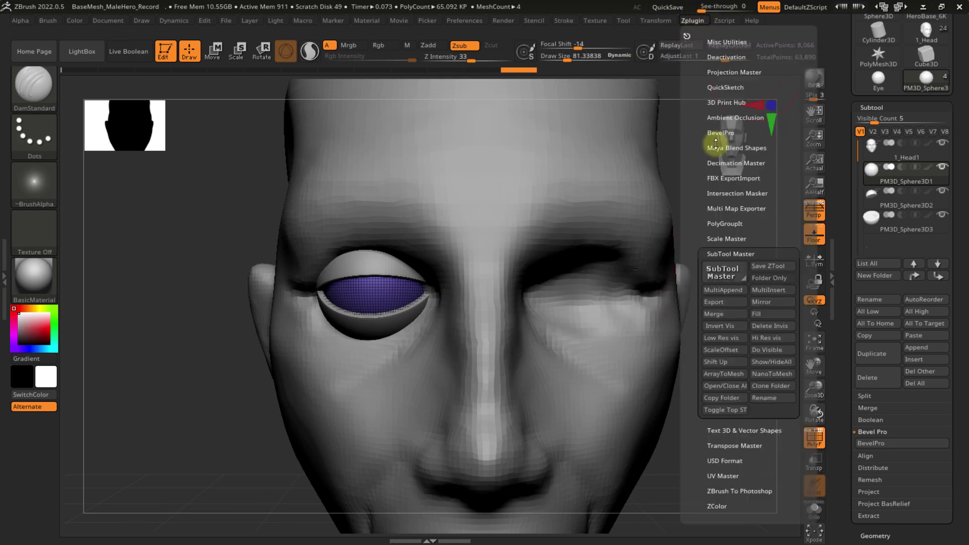
{"action": "left_click", "coordinate": [769, 302]}
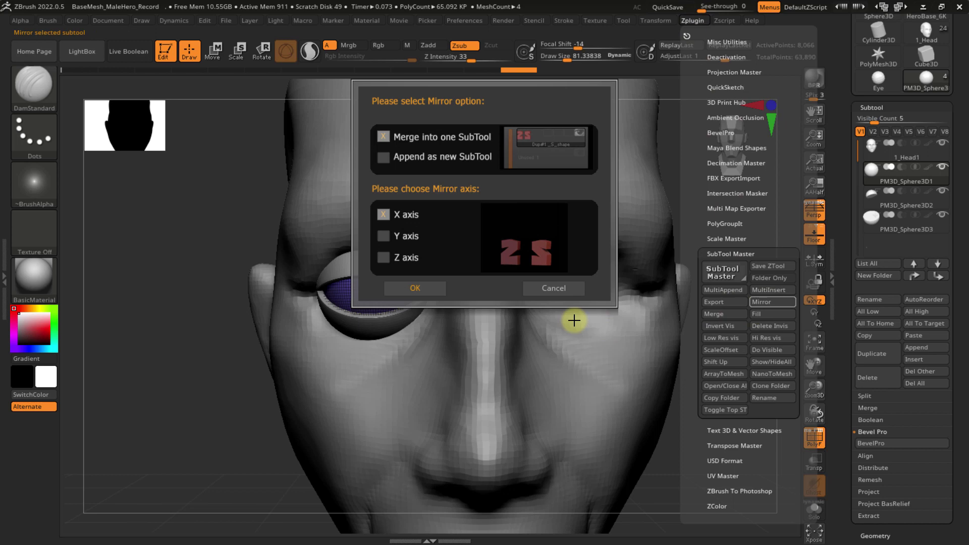
{"action": "left_click", "coordinate": [434, 288]}
- Mirror the upper eyelid shell across the X axis, merging both sides into one SubTool
{"action": "left_click", "coordinate": [378, 260], "text": "alt"}
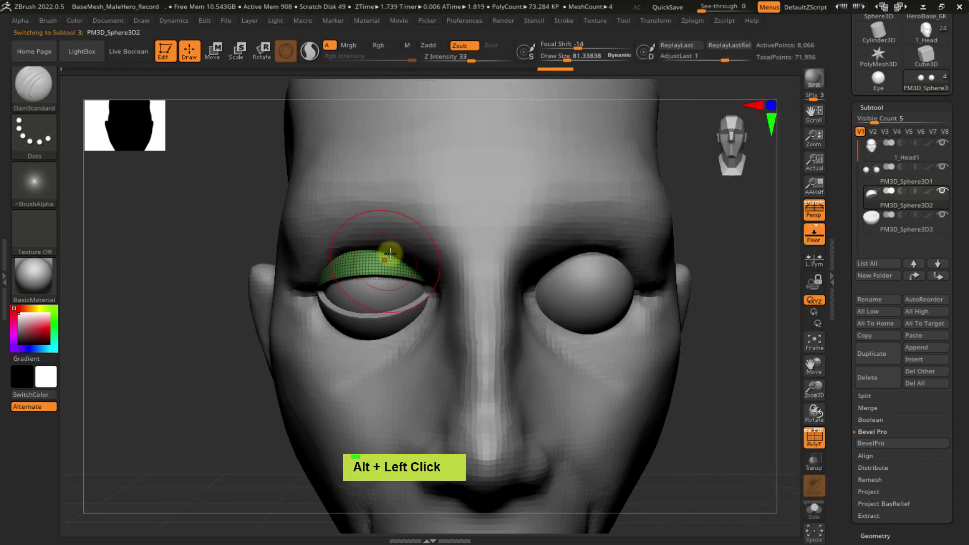
{"action": "left_click", "coordinate": [680, 20]}
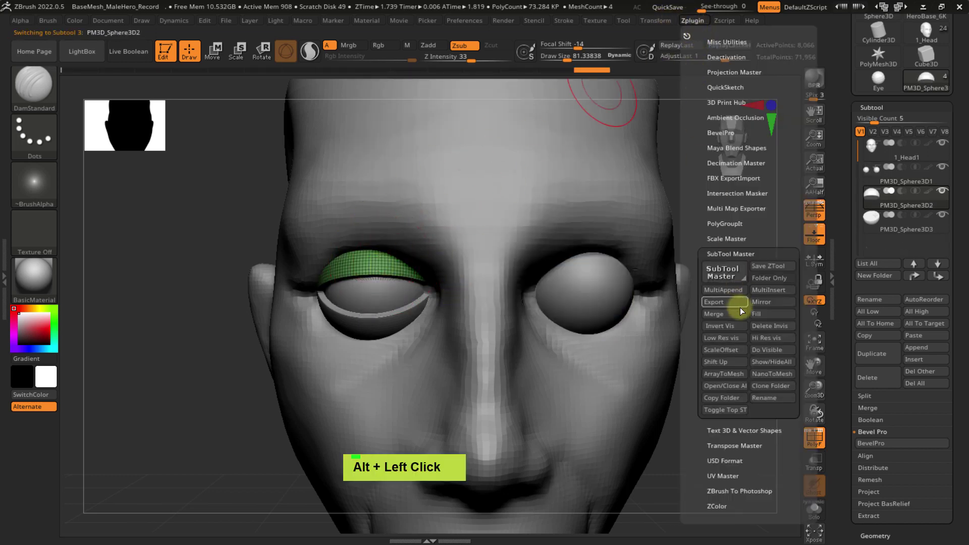
{"action": "left_click", "coordinate": [768, 301]}
{"action": "left_click", "coordinate": [421, 289]}
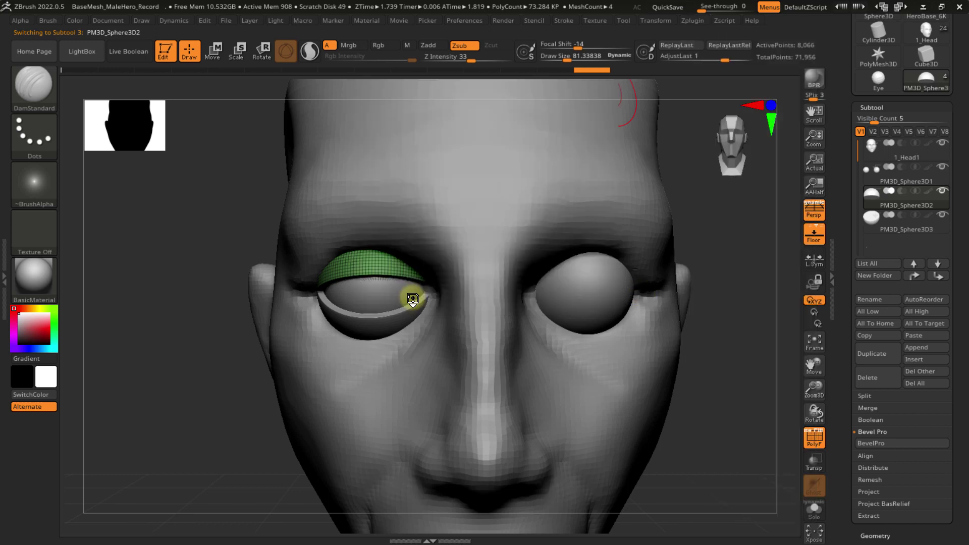
- Mirror the lower eyelid shell to the other eye across the X axis with SubTool Master
{"action": "left_click", "coordinate": [375, 322], "text": "alt"}
{"action": "left_click", "coordinate": [355, 328], "text": "alt"}
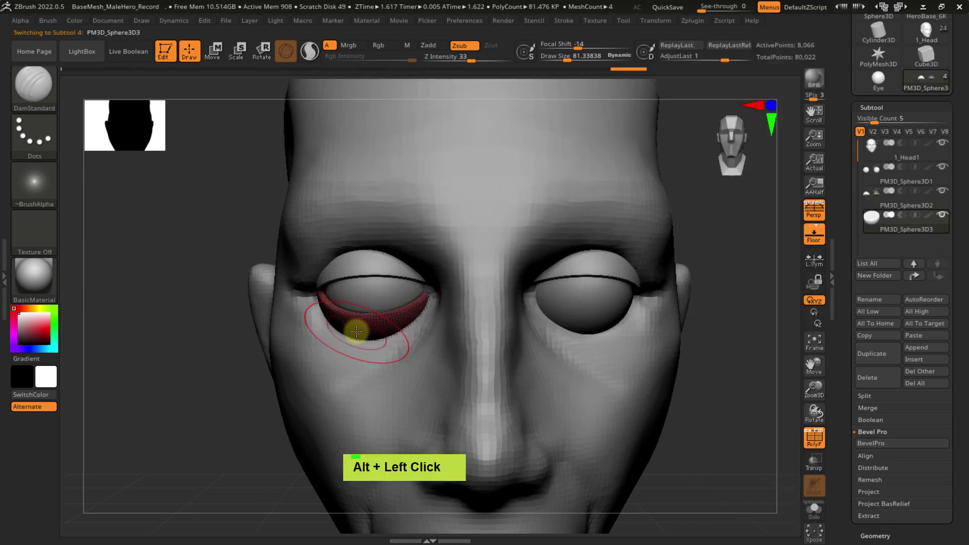
{"action": "left_click", "coordinate": [690, 20]}
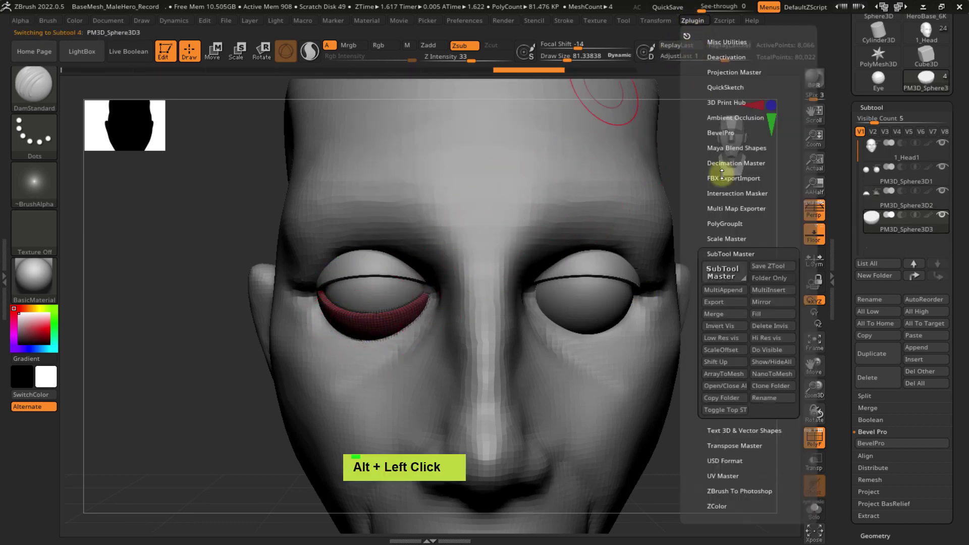
{"action": "left_click", "coordinate": [768, 301]}
{"action": "left_click", "coordinate": [419, 288]}
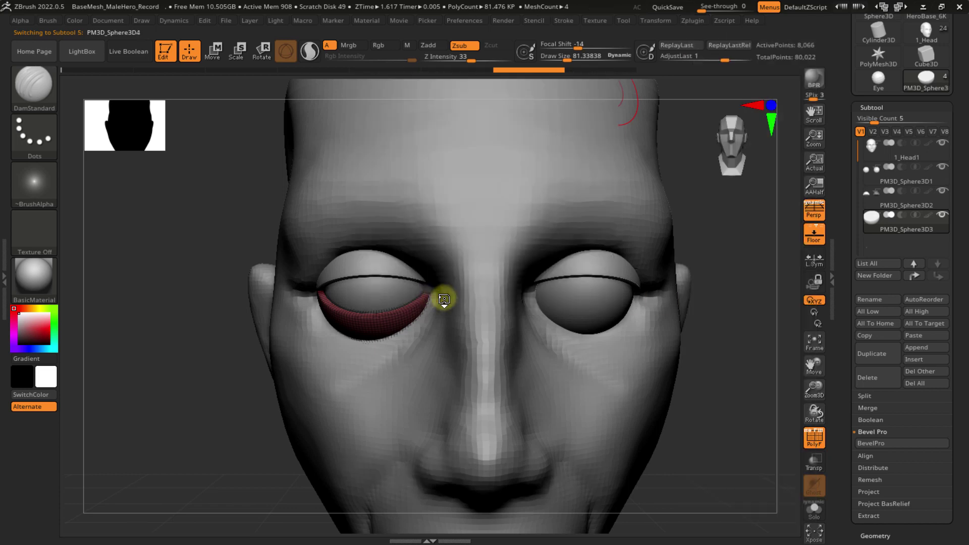
{"action": "right_click_drag", "start_coordinate": [460, 303], "coordinate": [422, 290], "text": "ctrl"}
- Select the eyeballs and switch to the Paint brush at a draw size of about 30
{"action": "left_click", "coordinate": [378, 281], "text": "alt"}
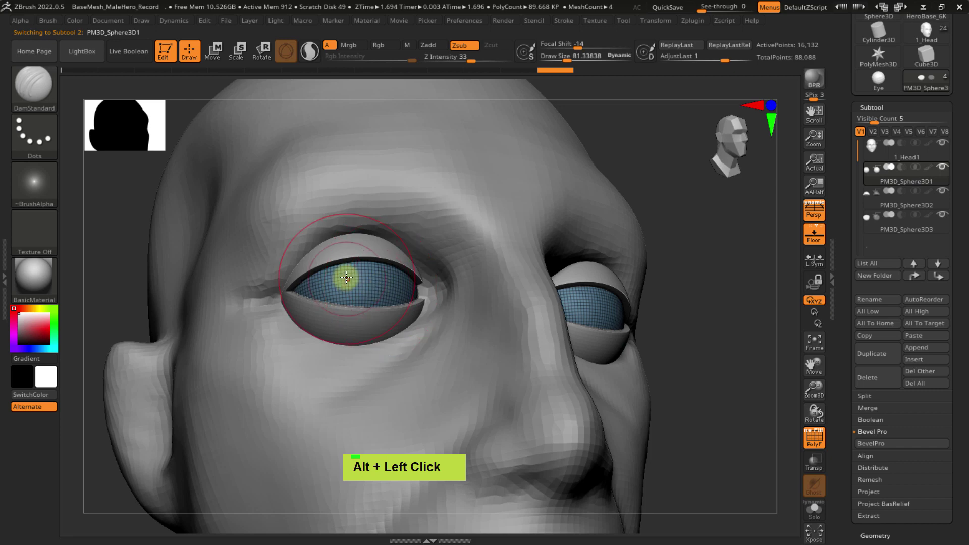
{"action": "right_click_drag", "start_coordinate": [346, 277], "coordinate": [380, 298]}
{"action": "key", "text": "shift+f"}
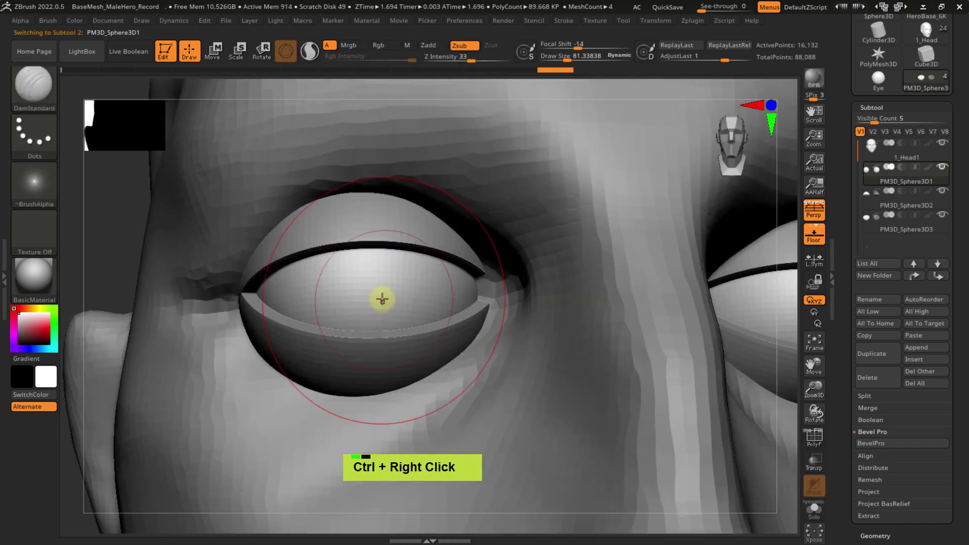
{"action": "key", "text": "s"}
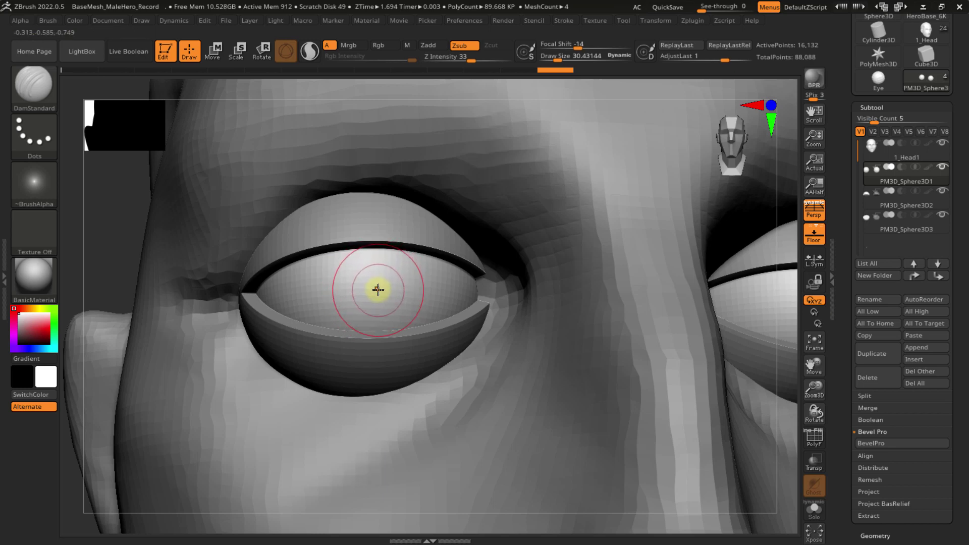
{"action": "key", "text": "b"}
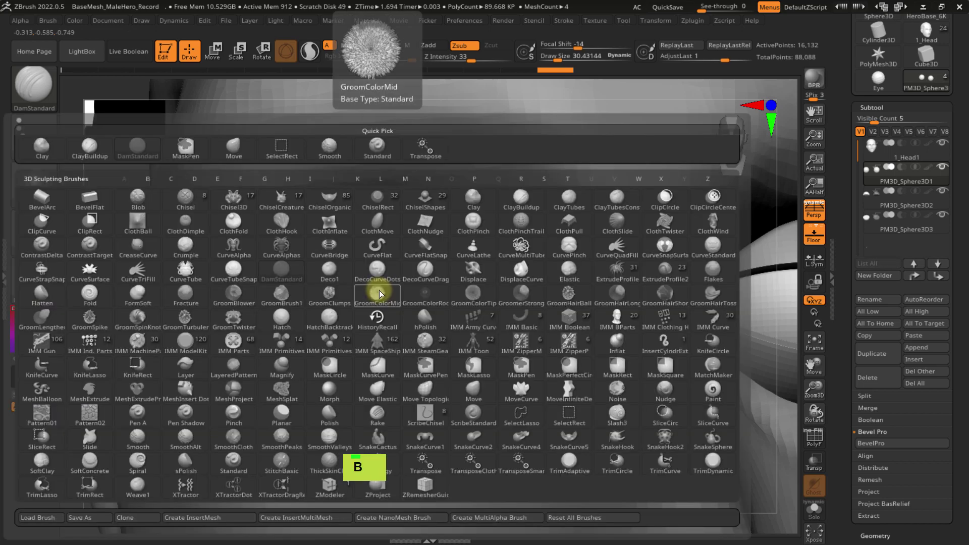
{"action": "key", "text": "p"}
{"action": "key", "text": "a"}
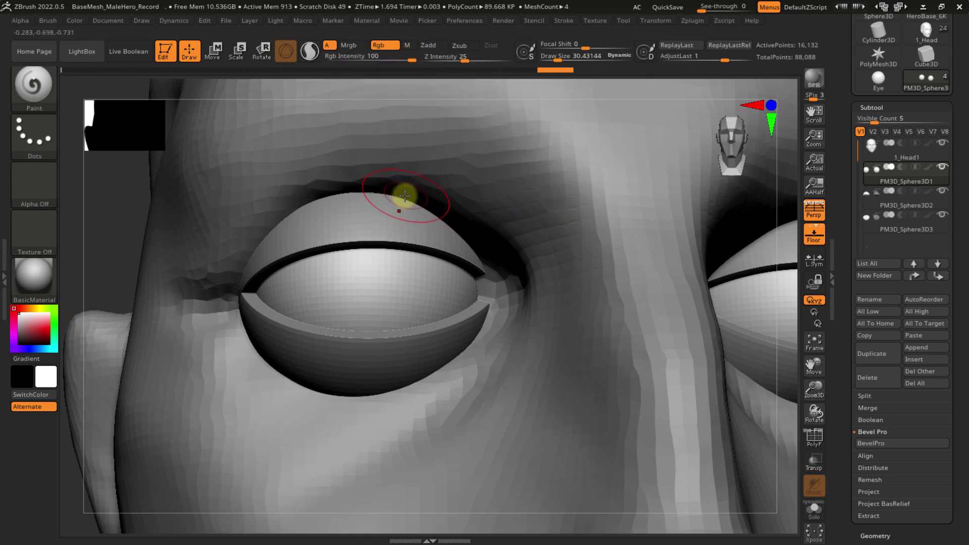
{"action": "right_click_drag", "start_coordinate": [371, 281], "coordinate": [365, 242]}
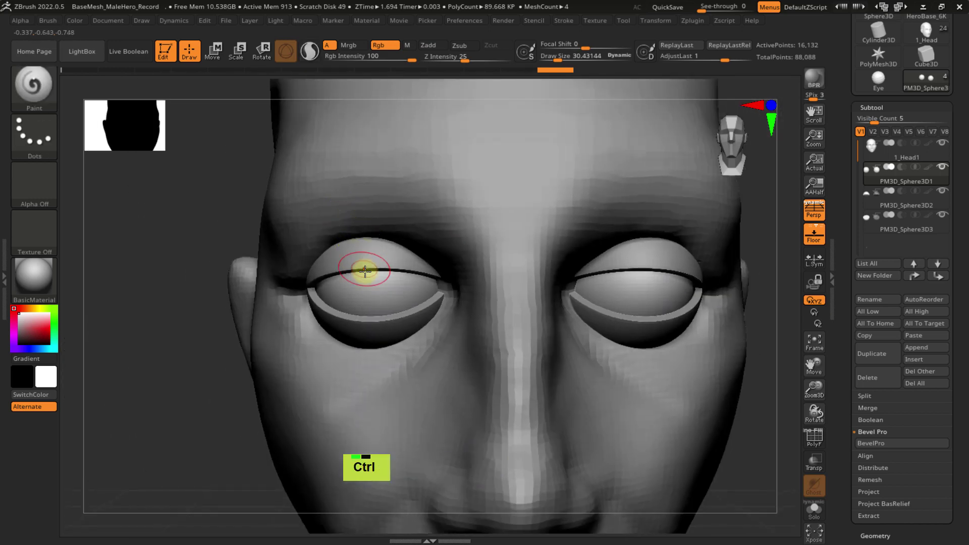
{"action": "mouse_move", "coordinate": [379, 287]}
{"action": "right_mouse_down", "text": "ctrl"}
{"action": "mouse_move", "coordinate": [408, 335]}
{"action": "mouse_move", "coordinate": [389, 309]}
{"action": "right_mouse_up", "text": "ctrl"}
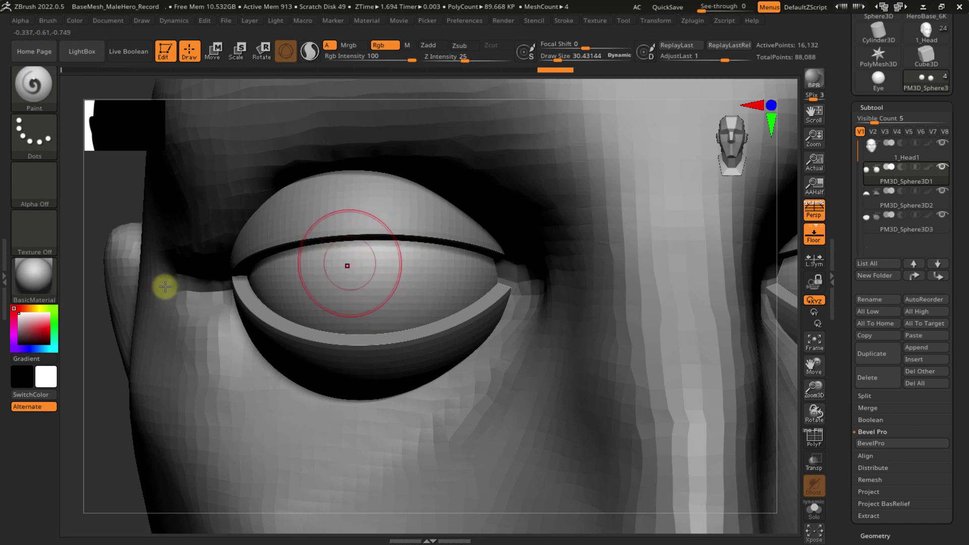
- Try gray tones and then black as the main paint color
{"action": "left_click", "coordinate": [19, 329]}
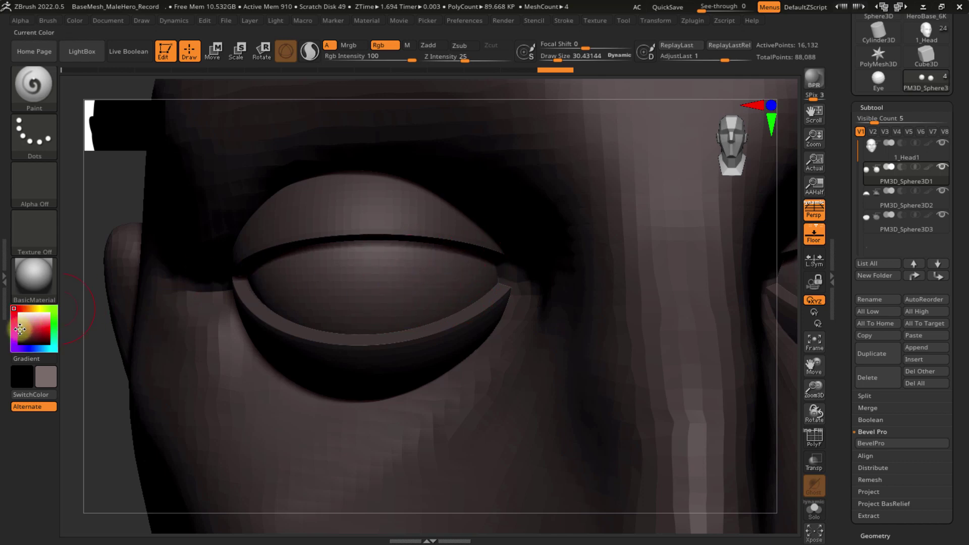
{"action": "left_click", "coordinate": [19, 330]}
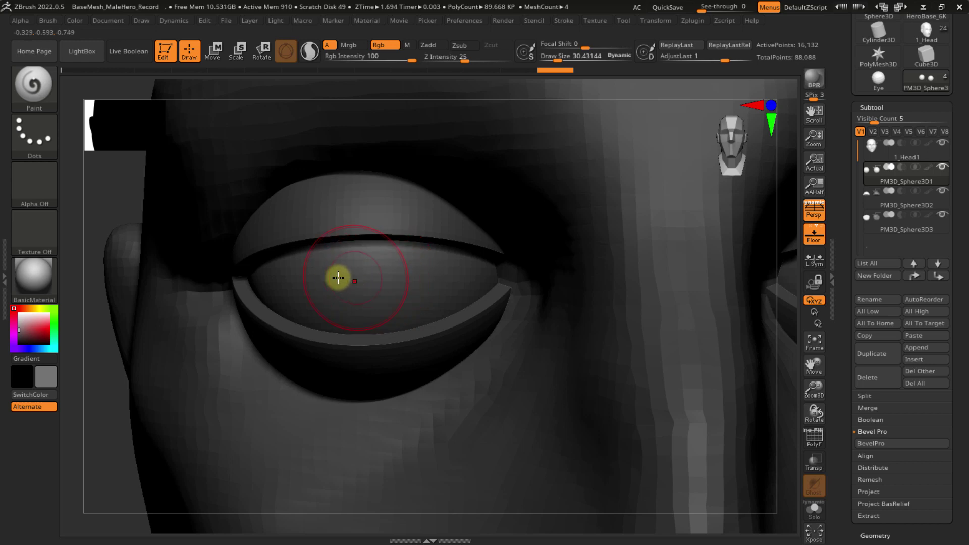
{"action": "mouse_move", "coordinate": [31, 328]}
{"action": "left_mouse_down"}
{"action": "mouse_move", "coordinate": [40, 322]}
{"action": "mouse_move", "coordinate": [20, 332]}
{"action": "left_mouse_up"}
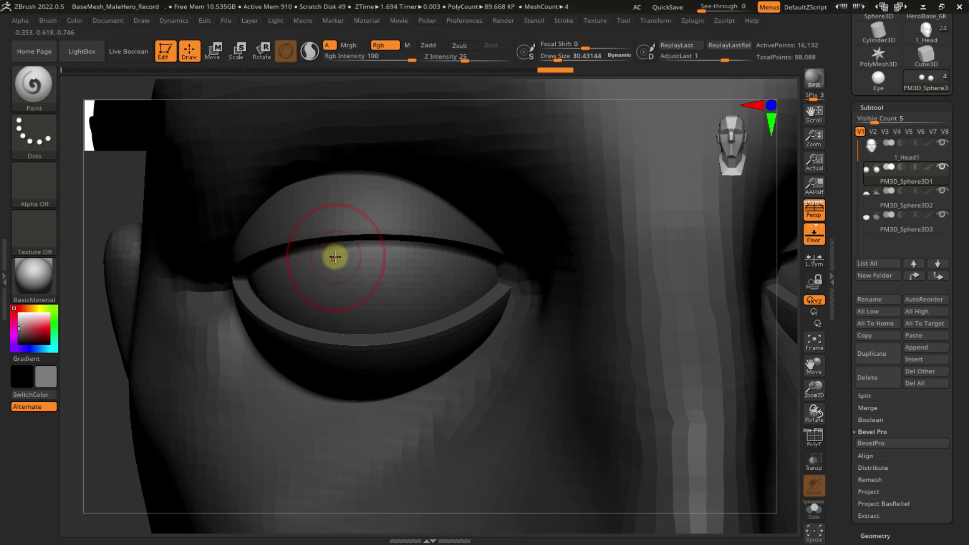
{"action": "left_click_drag", "start_coordinate": [23, 334], "coordinate": [18, 352]}
{"action": "right_click_drag", "start_coordinate": [393, 316], "coordinate": [349, 292], "text": "ctrl"}
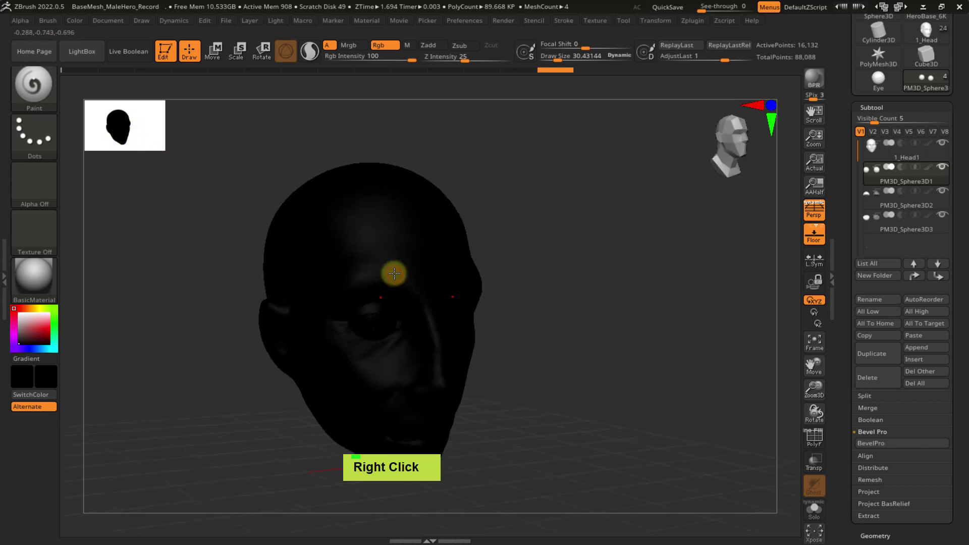
{"action": "right_click_drag", "start_coordinate": [333, 238], "coordinate": [384, 263]}
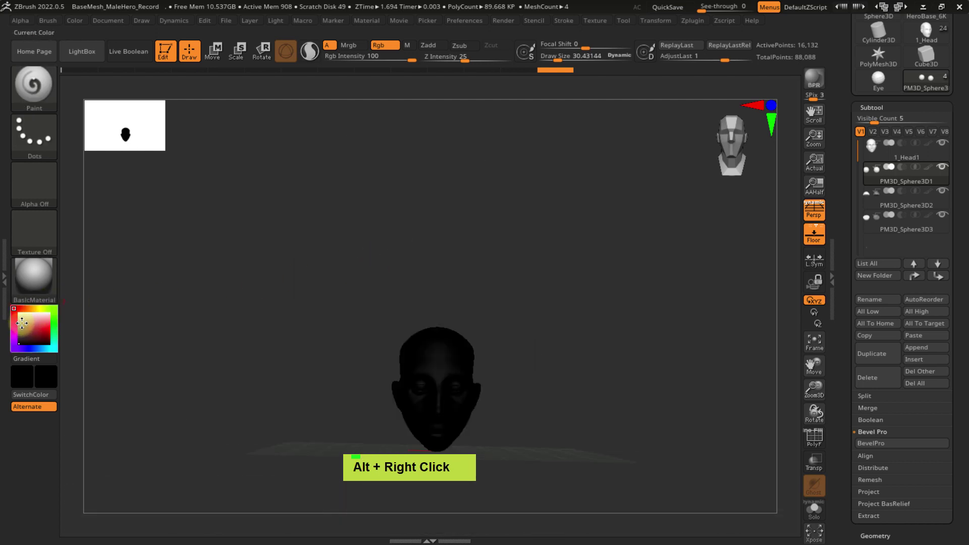
- Pick a light gray main color and swap the main and secondary colors several times
{"action": "left_click", "coordinate": [20, 319]}
{"action": "key", "text": "v"}
{"action": "key", "text": "v"}
{"action": "key", "text": "v"}
{"action": "key", "text": "v"}
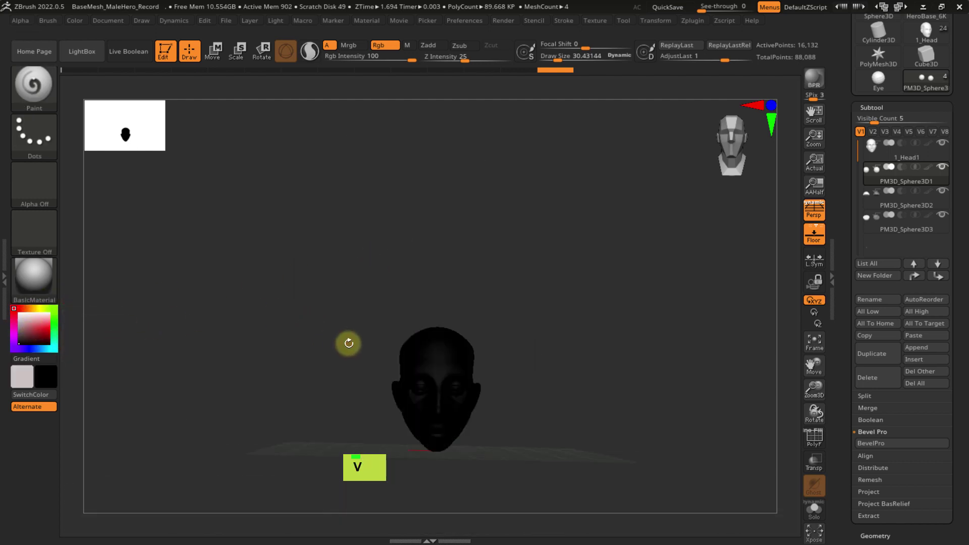
{"action": "key", "text": "v"}
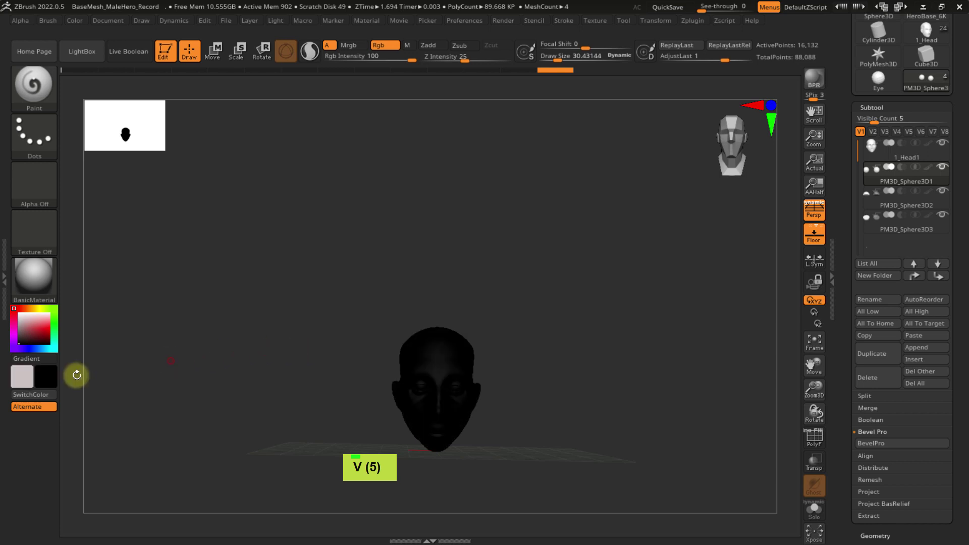
{"action": "key", "text": "v"}
- Frame the eye closely and set the main paint color to a medium gray
{"action": "right_click_drag", "start_coordinate": [391, 341], "coordinate": [413, 318], "text": "ctrl"}
{"action": "key", "text": "f"}
{"action": "right_click_drag", "start_coordinate": [365, 268], "coordinate": [325, 298], "text": "ctrl"}
{"action": "left_click", "coordinate": [20, 327]}
{"action": "left_click_drag", "start_coordinate": [20, 327], "coordinate": [18, 329]}
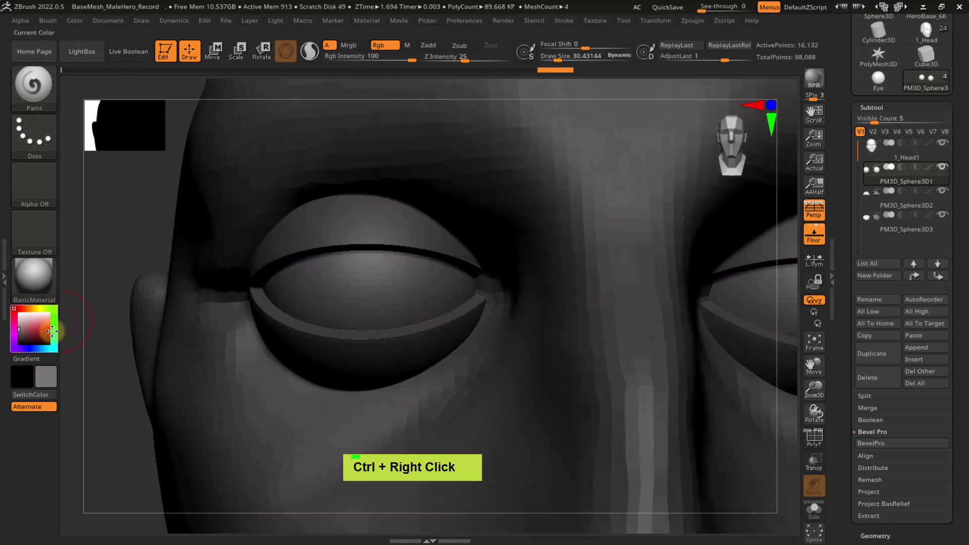
- Paint a round gray iris on the eyeball with the Paint brush at a draw size of about 13.5
{"action": "key", "text": "s"}
{"action": "left_click", "coordinate": [355, 291]}
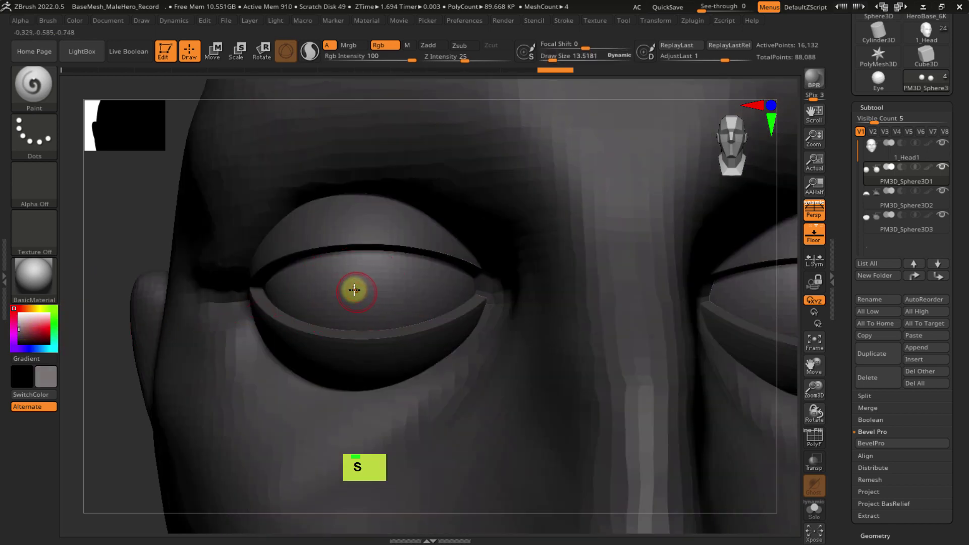
{"action": "right_click_drag", "start_coordinate": [353, 287], "coordinate": [370, 300], "text": "ctrl"}
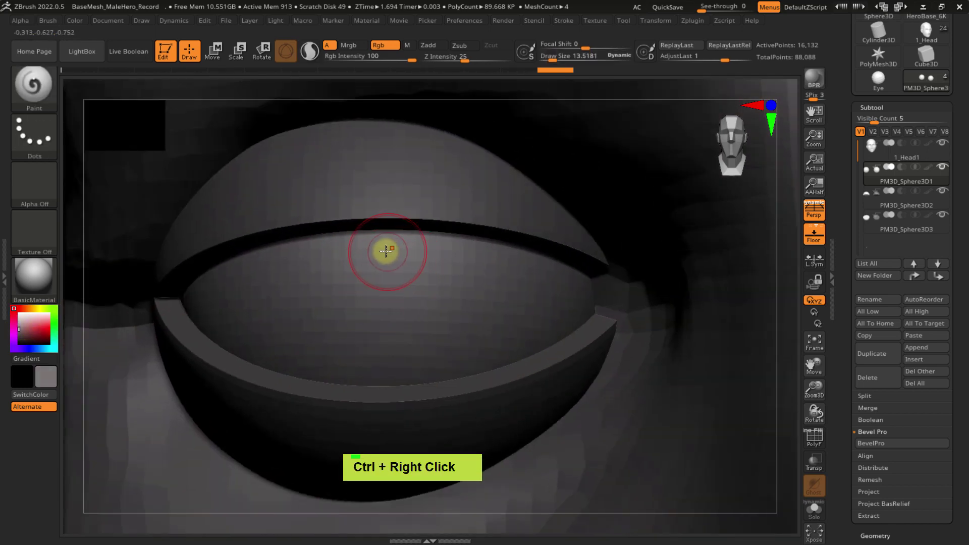
{"action": "mouse_move", "coordinate": [381, 248]}
{"action": "left_mouse_down"}
{"action": "mouse_move", "coordinate": [359, 268]}
{"action": "mouse_move", "coordinate": [380, 247]}
{"action": "mouse_move", "coordinate": [361, 269]}
{"action": "mouse_move", "coordinate": [399, 286]}
{"action": "left_mouse_up"}
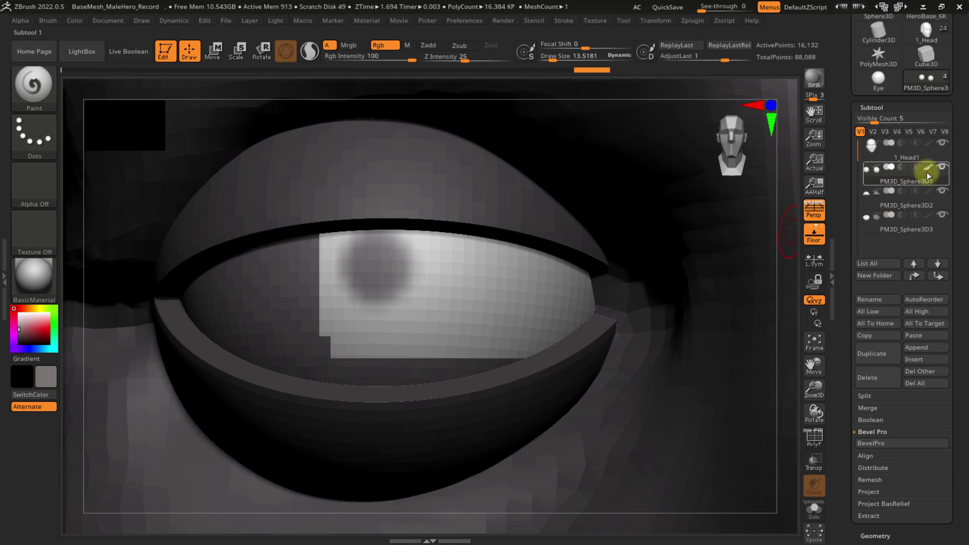
- Enlarge the painted iris by brushing gray around its edge
{"action": "mouse_move", "coordinate": [930, 169]}
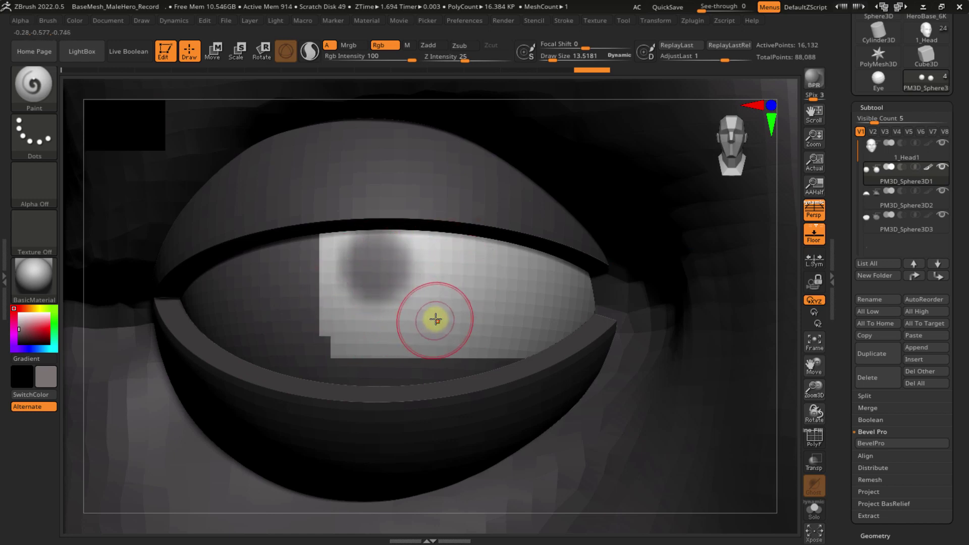
{"action": "mouse_move", "coordinate": [346, 281]}
{"action": "left_mouse_down"}
{"action": "mouse_move", "coordinate": [325, 244]}
{"action": "mouse_move", "coordinate": [328, 263]}
{"action": "mouse_move", "coordinate": [382, 304]}
{"action": "mouse_move", "coordinate": [350, 277]}
{"action": "left_mouse_up"}
{"action": "mouse_move", "coordinate": [350, 277]}
{"action": "right_mouse_down", "text": "ctrl"}
{"action": "mouse_move", "coordinate": [371, 256]}
{"action": "mouse_move", "coordinate": [402, 277]}
{"action": "mouse_move", "coordinate": [385, 270]}
{"action": "right_mouse_up", "text": "ctrl"}
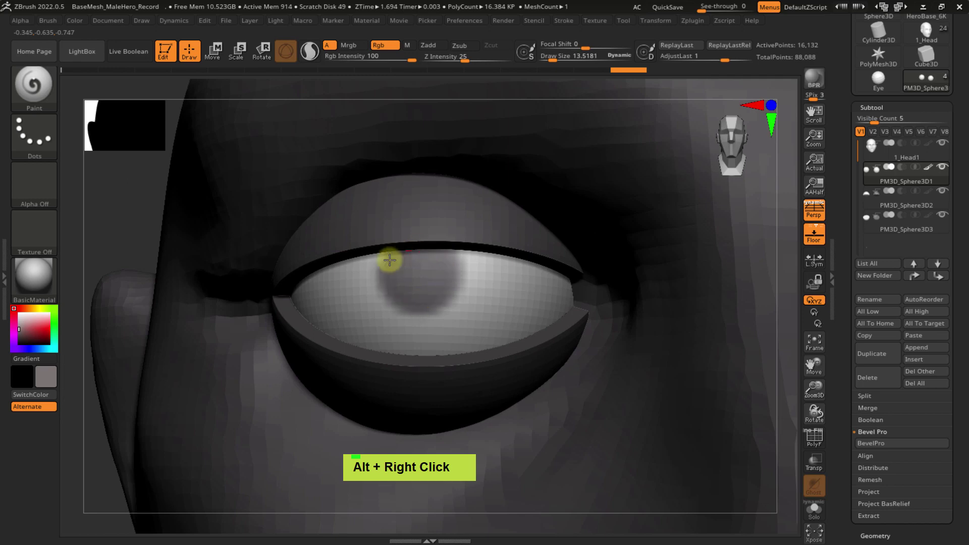
{"action": "mouse_move", "coordinate": [389, 260]}
{"action": "left_mouse_down"}
{"action": "mouse_move", "coordinate": [420, 246]}
{"action": "mouse_move", "coordinate": [463, 268]}
{"action": "mouse_move", "coordinate": [433, 317]}
{"action": "left_mouse_up"}
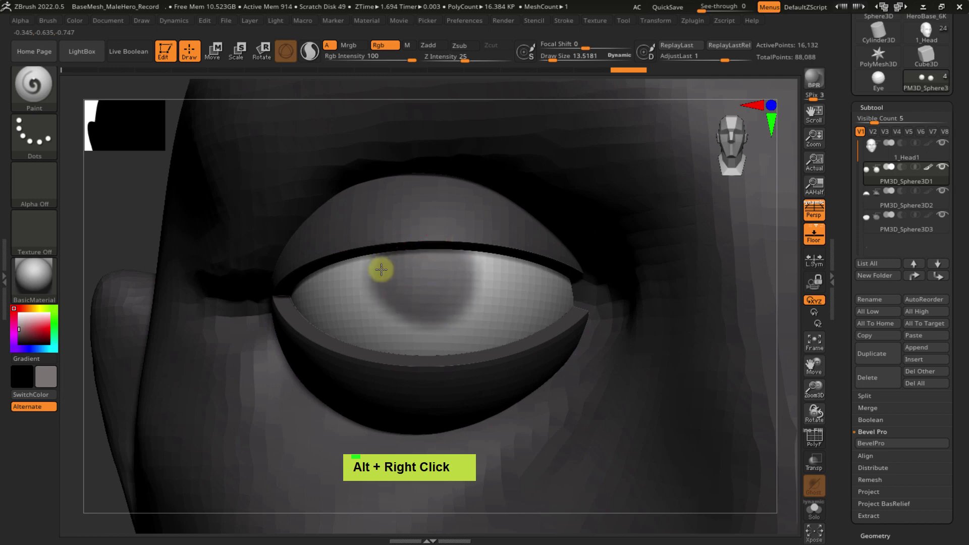
{"action": "left_click_drag", "start_coordinate": [381, 269], "coordinate": [472, 267]}
{"action": "right_click_drag", "start_coordinate": [400, 318], "coordinate": [361, 190], "text": "ctrl"}
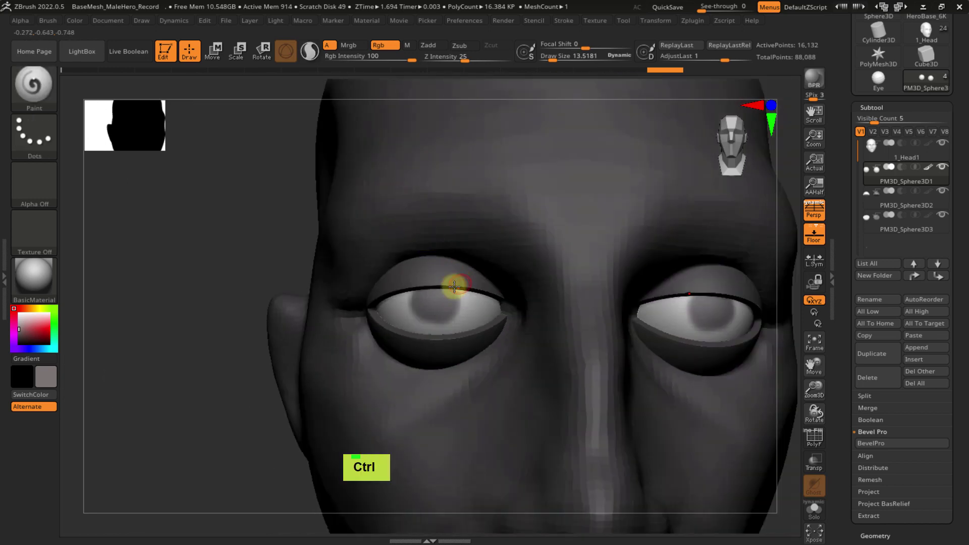
- Undo the strokes that enlarged the iris
{"action": "right_click_drag", "start_coordinate": [422, 283], "coordinate": [394, 269], "text": "alt"}
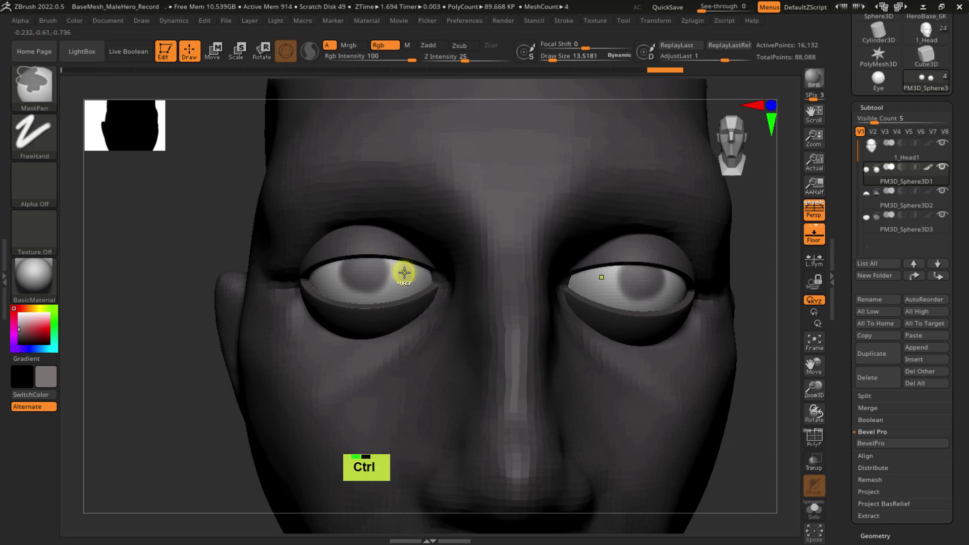
{"action": "key", "text": "ctrl+z"}
{"action": "key", "text": "ctrl+z"}
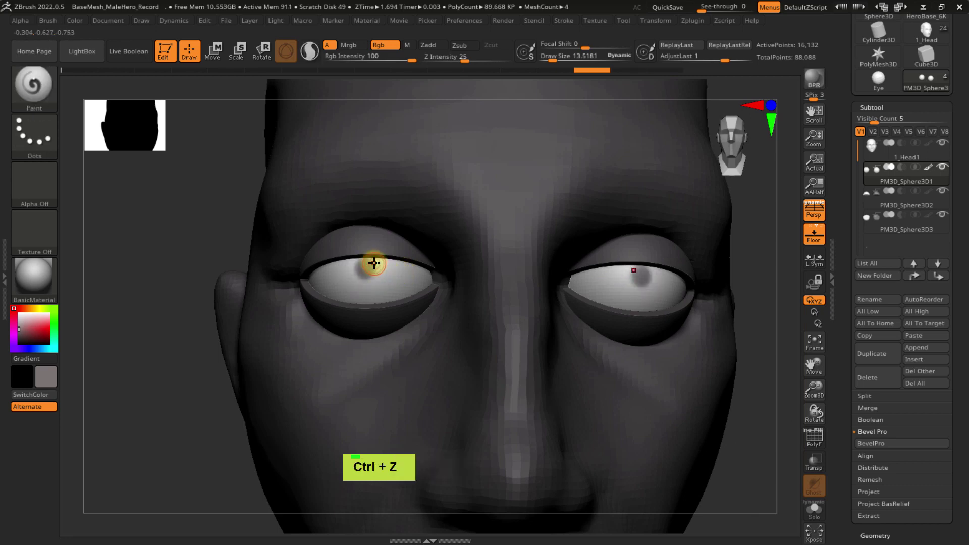
- Repaint the round gray iris on both eyeballs at a draw size of about 13.5
{"action": "double_click", "coordinate": [380, 264]}
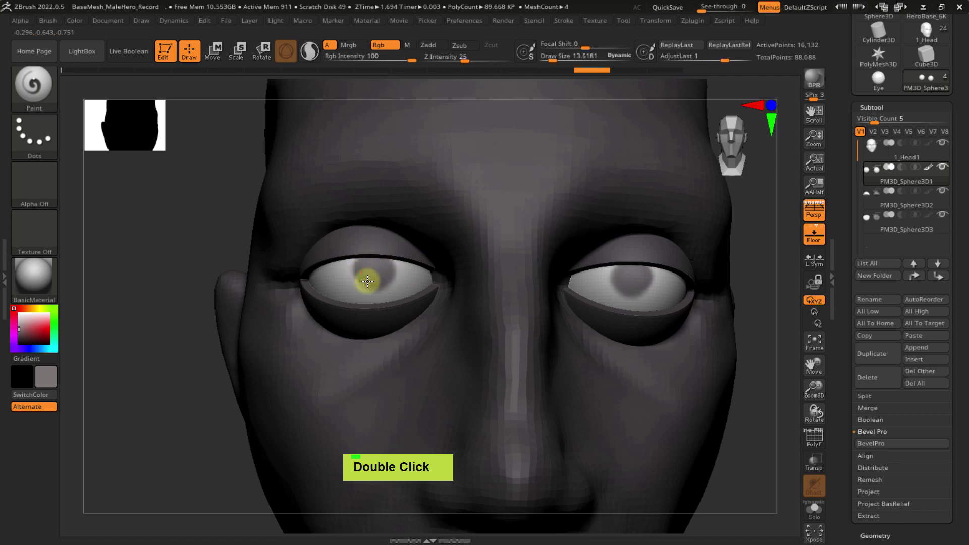
{"action": "right_click_drag", "start_coordinate": [443, 291], "coordinate": [333, 289]}
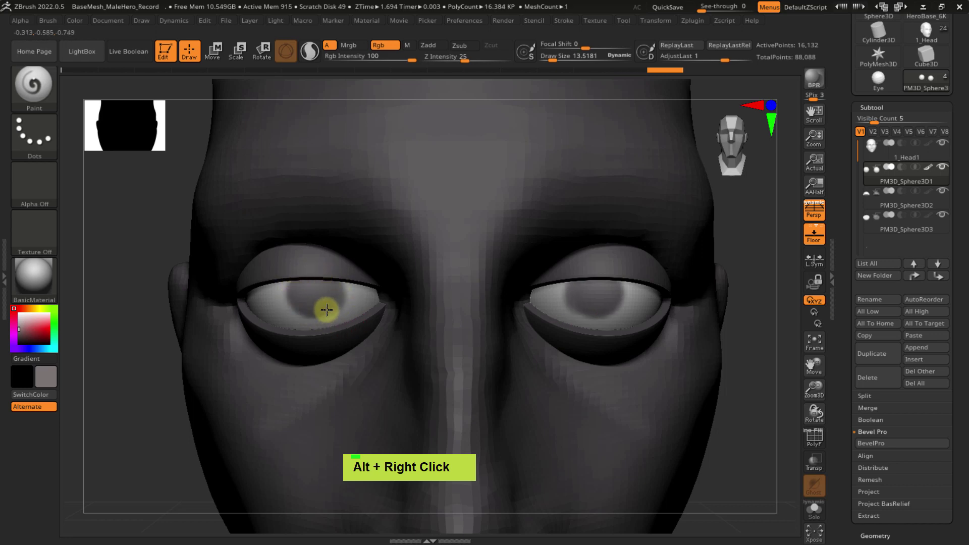
- Set the main color to black and paint a round pupil inside the iris at a draw size of about 7.7
{"action": "right_click_drag", "start_coordinate": [364, 301], "coordinate": [394, 395], "text": "ctrl"}
{"action": "mouse_move", "coordinate": [367, 348]}
{"action": "right_mouse_down"}
{"action": "mouse_move", "coordinate": [357, 327]}
{"action": "mouse_move", "coordinate": [363, 354]}
{"action": "right_mouse_up"}
{"action": "left_click", "coordinate": [39, 325]}
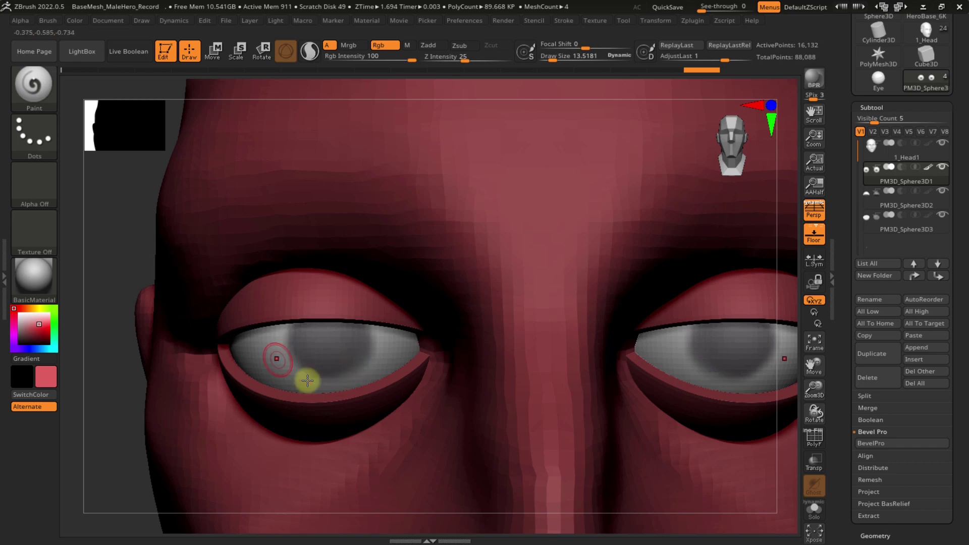
{"action": "right_click_drag", "start_coordinate": [295, 348], "coordinate": [237, 349], "text": "ctrl"}
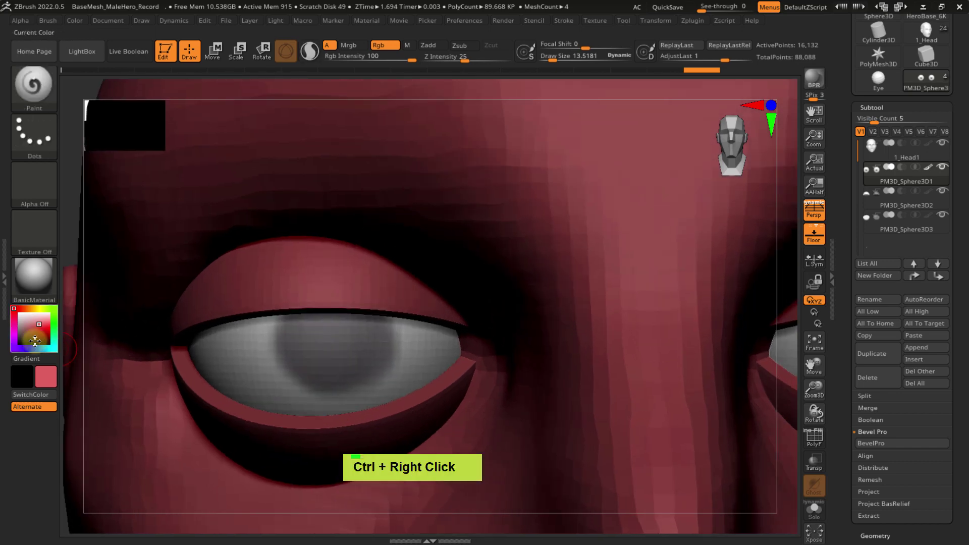
{"action": "left_click", "coordinate": [19, 345]}
{"action": "key", "text": "s"}
{"action": "left_click_drag", "start_coordinate": [342, 341], "coordinate": [329, 340]}
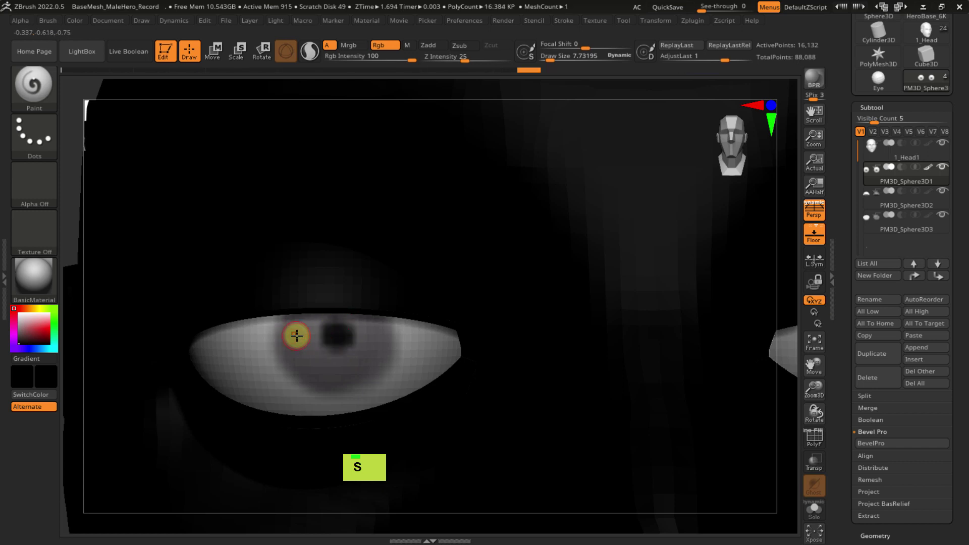
- Paint a thin dark rim around the iris in black and dark gray at a draw size of about 2.4
{"action": "key", "text": "s"}
{"action": "mouse_move", "coordinate": [293, 334]}
{"action": "left_mouse_down"}
{"action": "mouse_move", "coordinate": [270, 331]}
{"action": "mouse_move", "coordinate": [311, 389]}
{"action": "left_mouse_up"}
{"action": "left_click", "coordinate": [20, 336]}
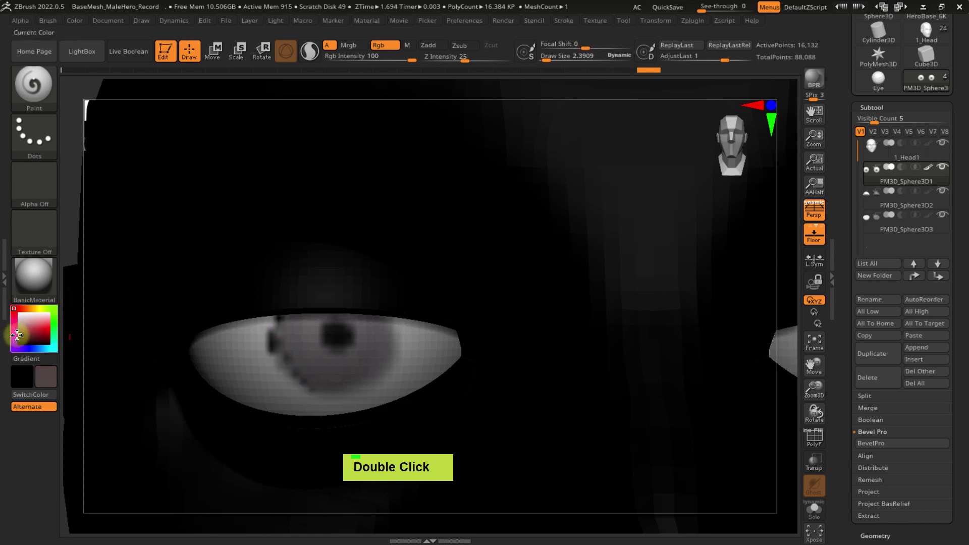
{"action": "left_click_drag", "start_coordinate": [286, 362], "coordinate": [302, 384]}
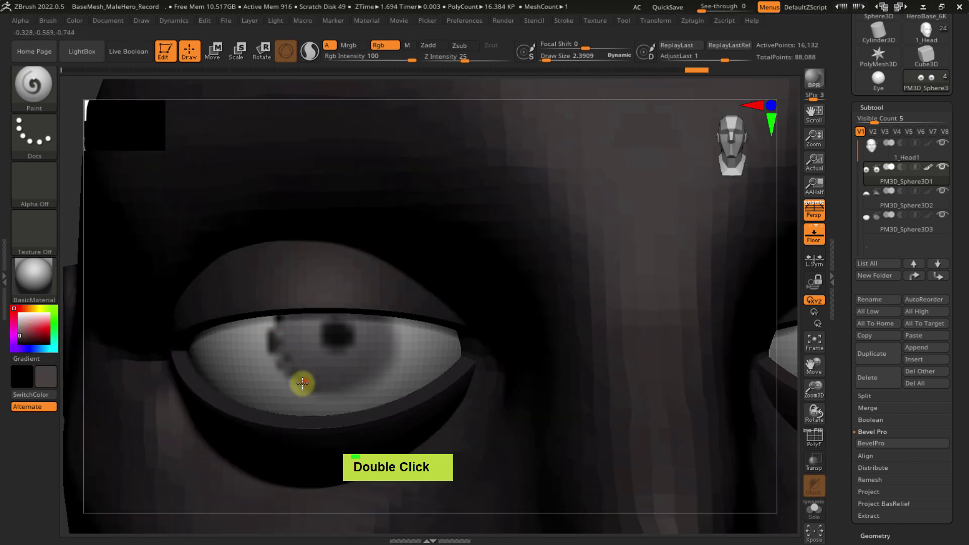
{"action": "right_click_drag", "start_coordinate": [268, 363], "coordinate": [294, 350], "text": "ctrl"}
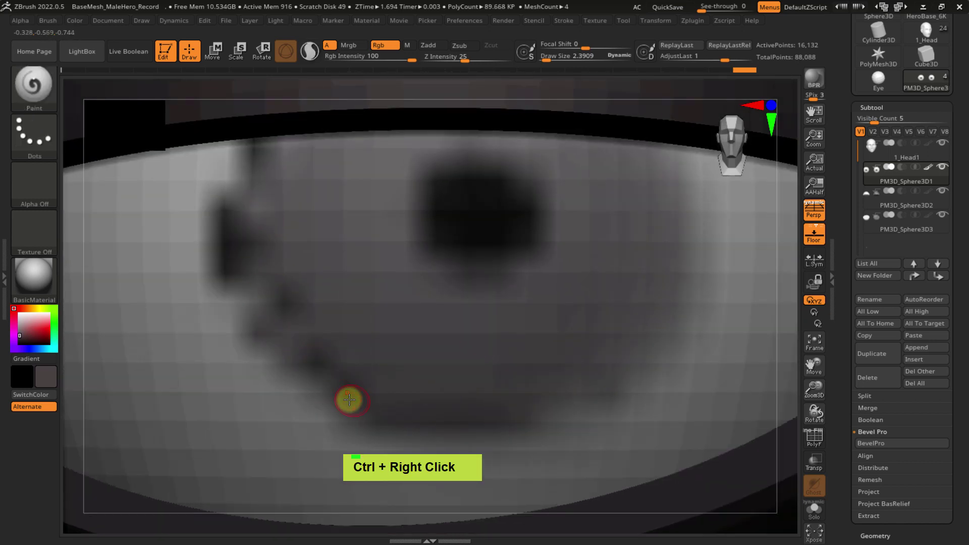
{"action": "right_click_drag", "start_coordinate": [349, 400], "coordinate": [307, 296], "text": "ctrl"}
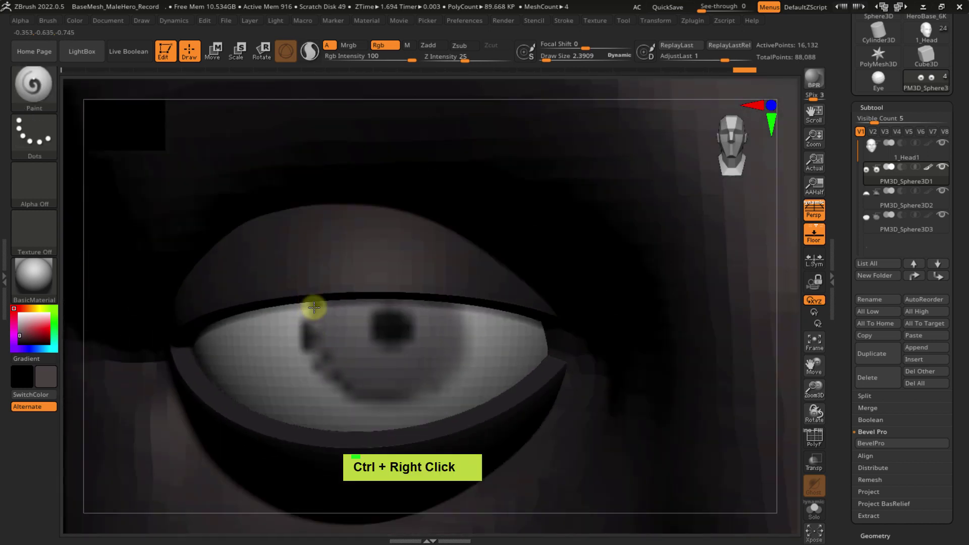
{"action": "double_click", "coordinate": [391, 396]}
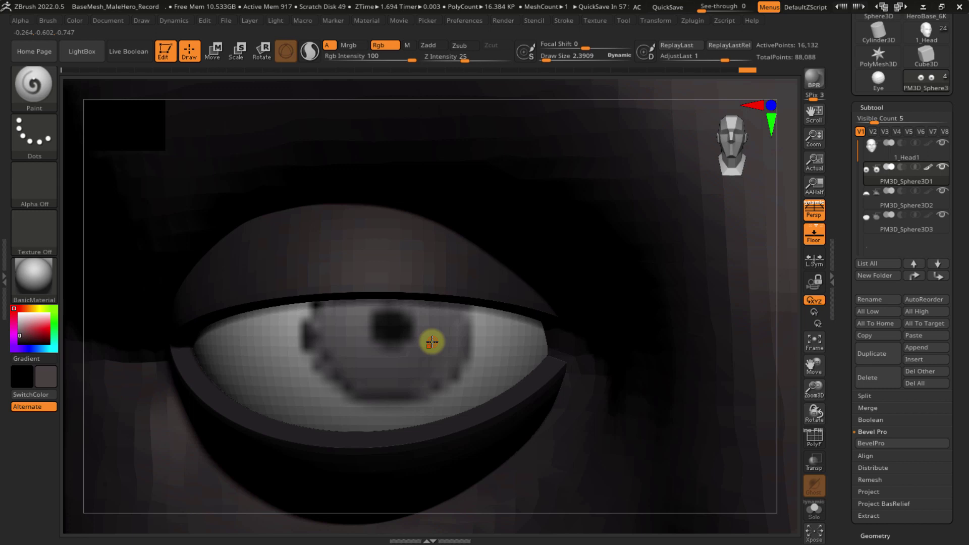
- Paint white highlights beside the pupil and on the opposite lower part of the iris at a draw size of about 4.6
{"action": "left_click_drag", "start_coordinate": [28, 323], "coordinate": [18, 311]}
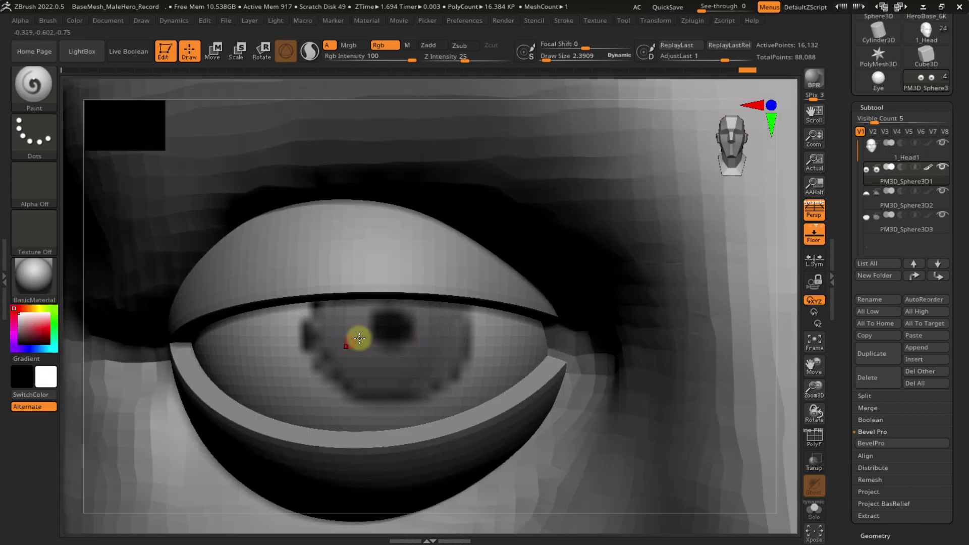
{"action": "key", "text": "s"}
{"action": "left_click_drag", "start_coordinate": [353, 339], "coordinate": [358, 339]}
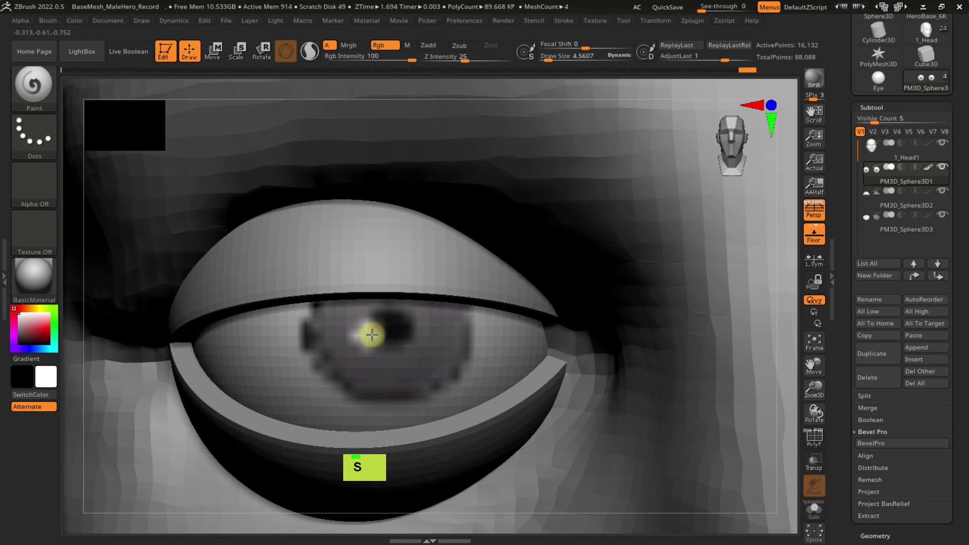
{"action": "left_click", "coordinate": [372, 335]}
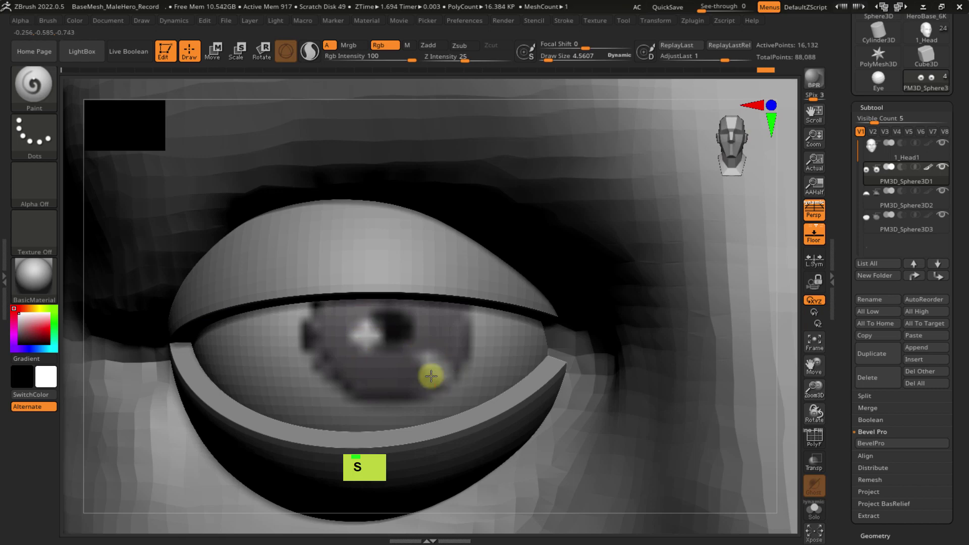
{"action": "left_click_drag", "start_coordinate": [426, 366], "coordinate": [452, 361]}
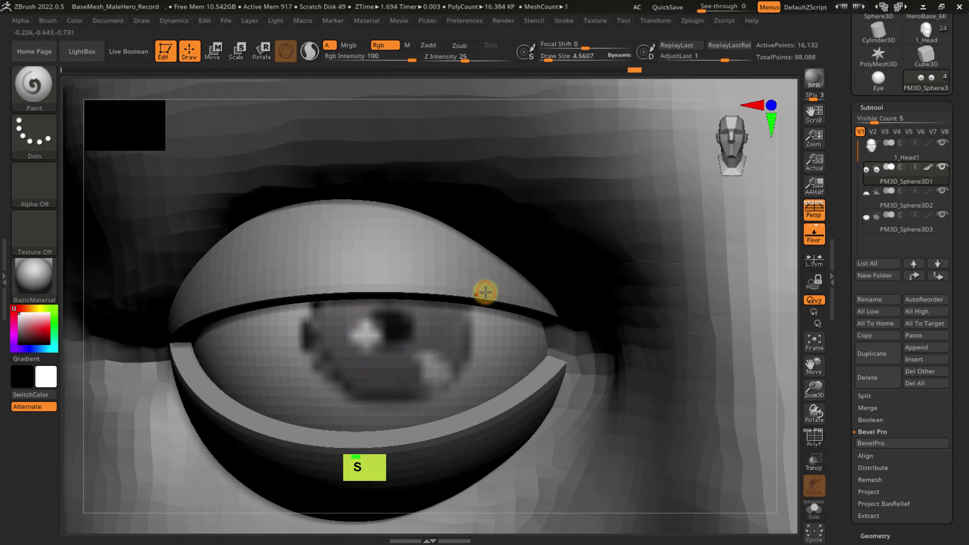
- Enlarge the brush to a draw size of about 44.6 and set the main color to a dull reddish brown
{"action": "mouse_move", "coordinate": [484, 292]}
{"action": "right_mouse_down", "text": "ctrl"}
{"action": "mouse_move", "coordinate": [456, 352]}
{"action": "mouse_move", "coordinate": [448, 283]}
{"action": "mouse_move", "coordinate": [461, 273]}
{"action": "mouse_move", "coordinate": [452, 288]}
{"action": "mouse_move", "coordinate": [475, 359]}
{"action": "mouse_move", "coordinate": [433, 320]}
{"action": "mouse_move", "coordinate": [484, 391]}
{"action": "mouse_move", "coordinate": [460, 277]}
{"action": "mouse_move", "coordinate": [450, 271]}
{"action": "right_mouse_up", "text": "ctrl"}
{"action": "key", "text": "s"}
{"action": "left_click_drag", "start_coordinate": [449, 272], "coordinate": [458, 264]}
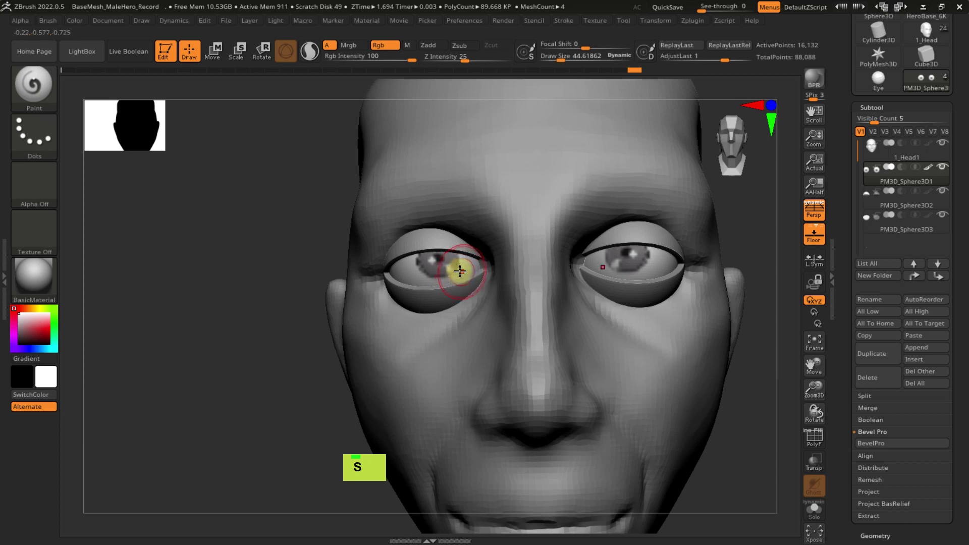
{"action": "mouse_move", "coordinate": [458, 263]}
{"action": "right_mouse_down", "text": "ctrl"}
{"action": "mouse_move", "coordinate": [480, 325]}
{"action": "mouse_move", "coordinate": [419, 236]}
{"action": "mouse_move", "coordinate": [391, 268]}
{"action": "right_mouse_up", "text": "ctrl"}
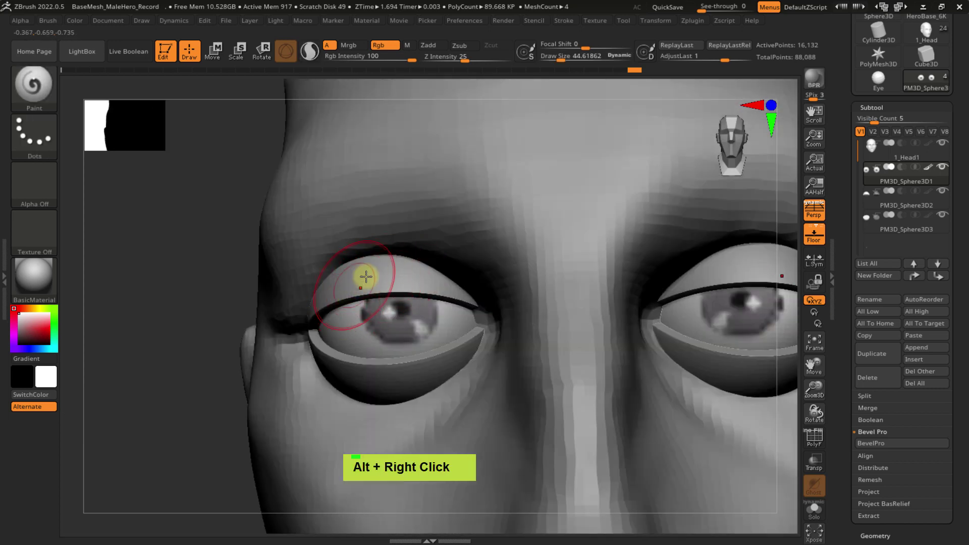
{"action": "left_click", "coordinate": [20, 331]}
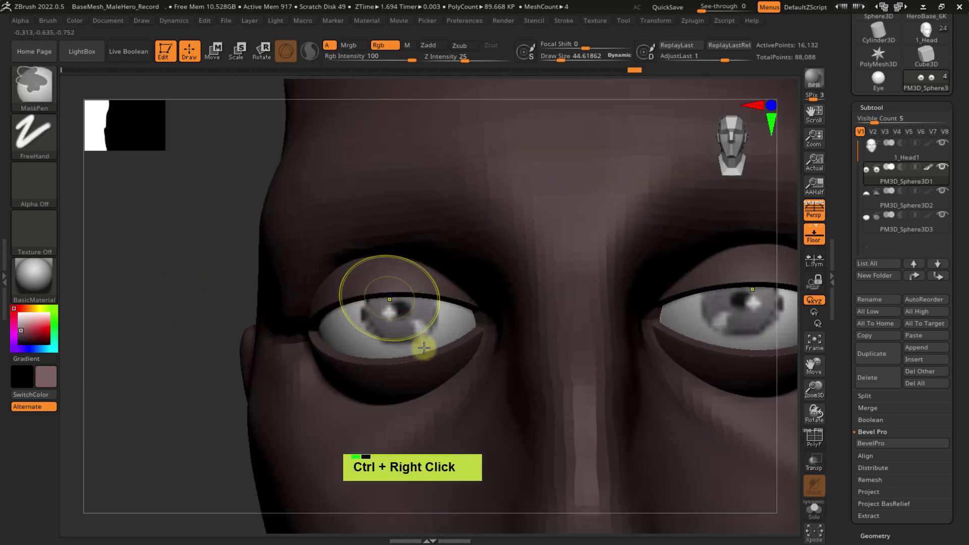
{"action": "right_click_drag", "start_coordinate": [423, 342], "coordinate": [419, 329], "text": "ctrl"}
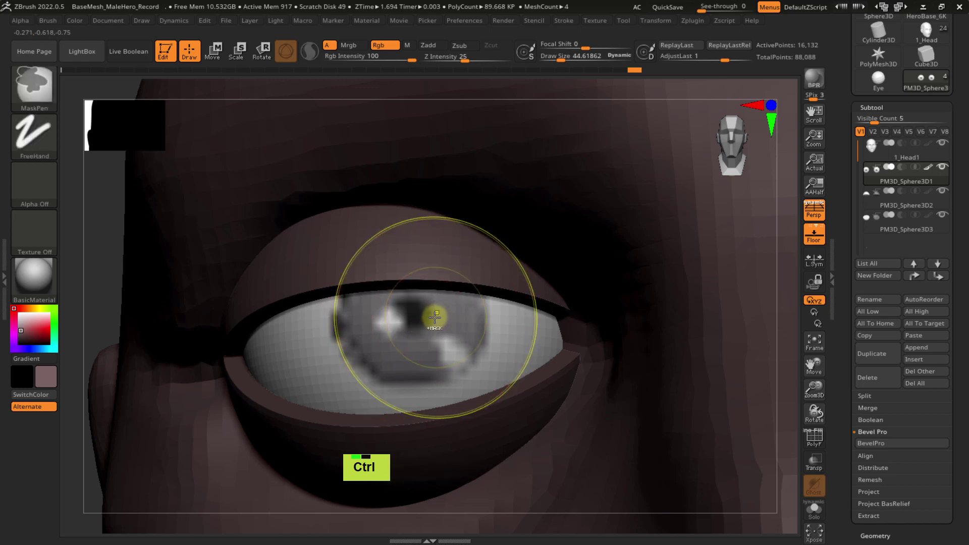
- Subdivide the eyeball mesh once and undo the subdivision
{"action": "key", "text": "ctrl+d"}
{"action": "right_click_drag", "start_coordinate": [392, 347], "coordinate": [371, 324], "text": "ctrl"}
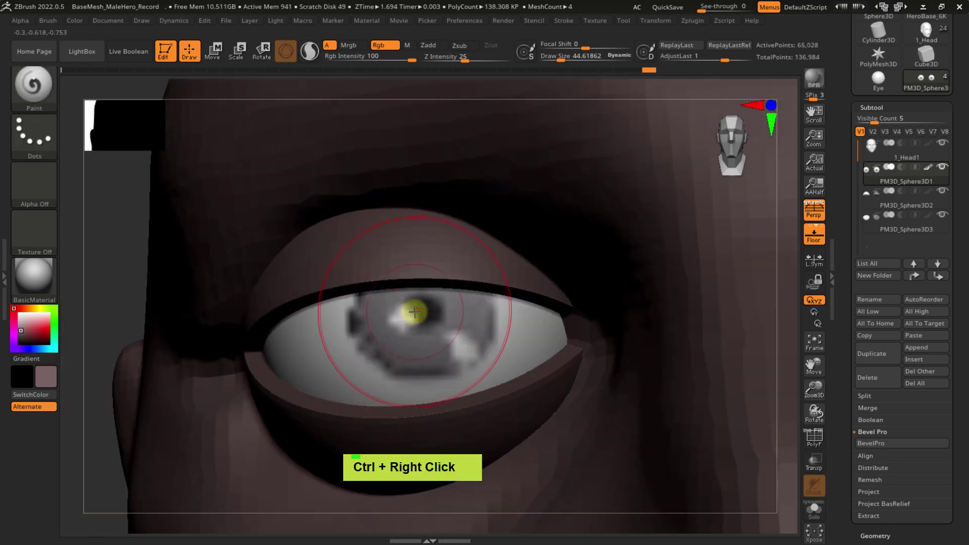
{"action": "key", "text": "ctrl+z"}
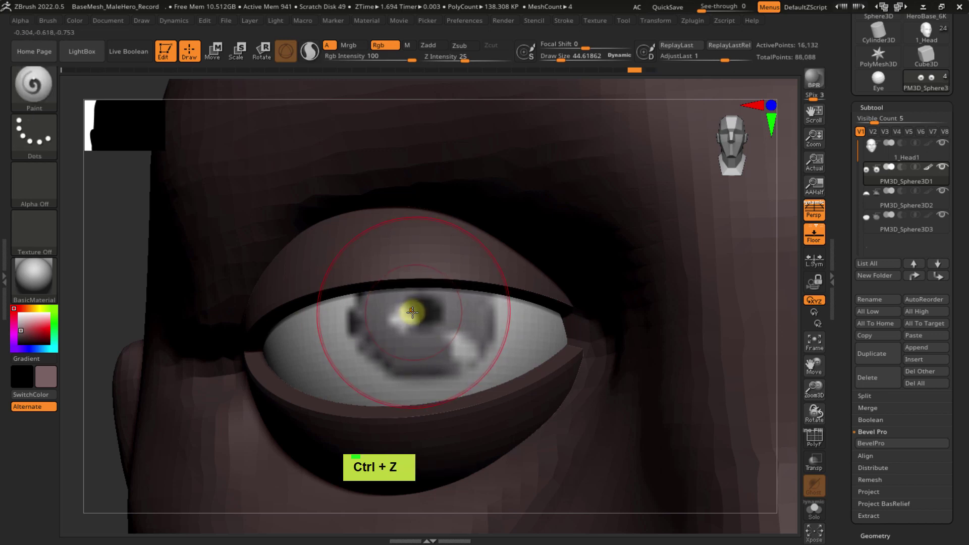
- Shade the upper part of the eyeballs with soft reddish brown and dark gray at a draw size of about 28
{"action": "right_click_drag", "start_coordinate": [405, 327], "coordinate": [371, 303], "text": "ctrl"}
{"action": "key", "text": "s"}
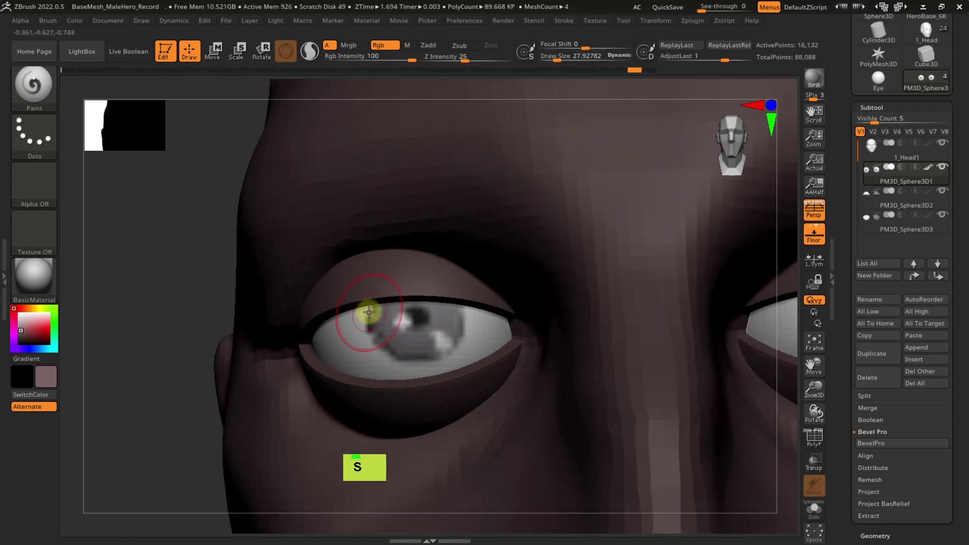
{"action": "double_click", "coordinate": [351, 318]}
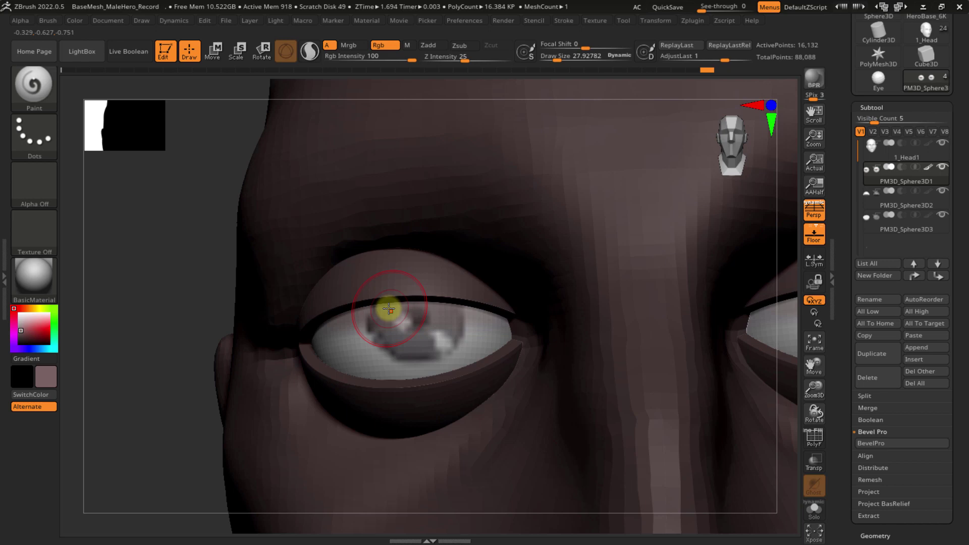
{"action": "left_click", "coordinate": [18, 334]}
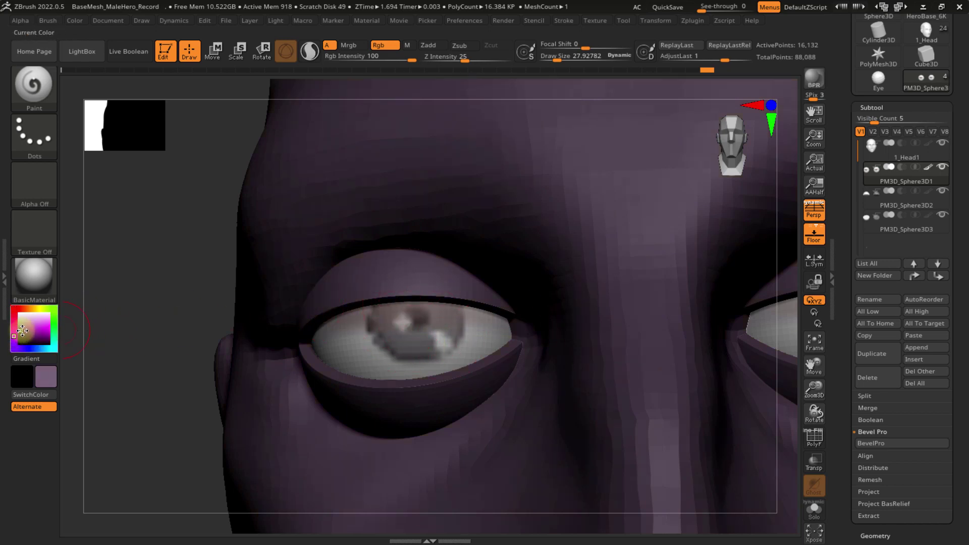
{"action": "double_click", "coordinate": [430, 311]}
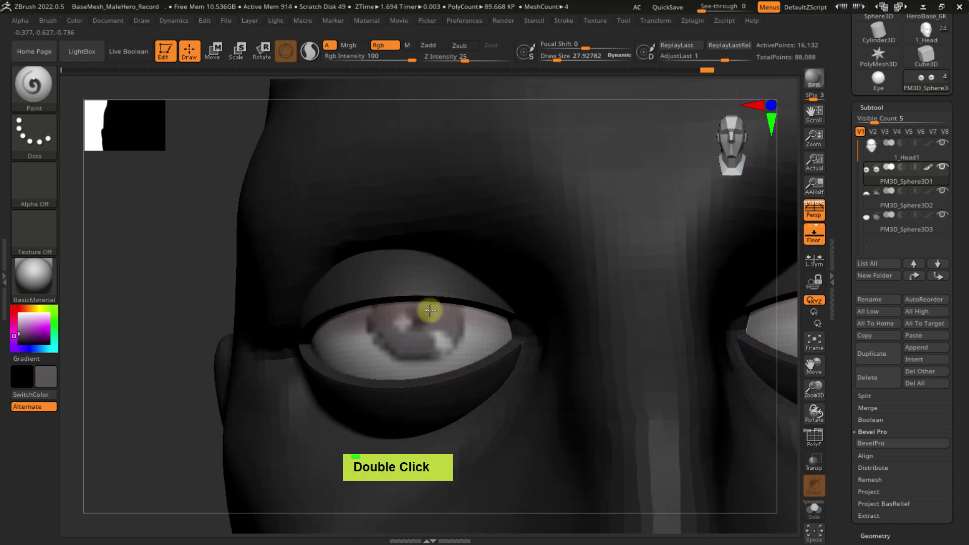
- Frame the whole head from the front and reset the main color to pure white
{"action": "right_click_drag", "start_coordinate": [469, 321], "coordinate": [425, 257], "text": "ctrl"}
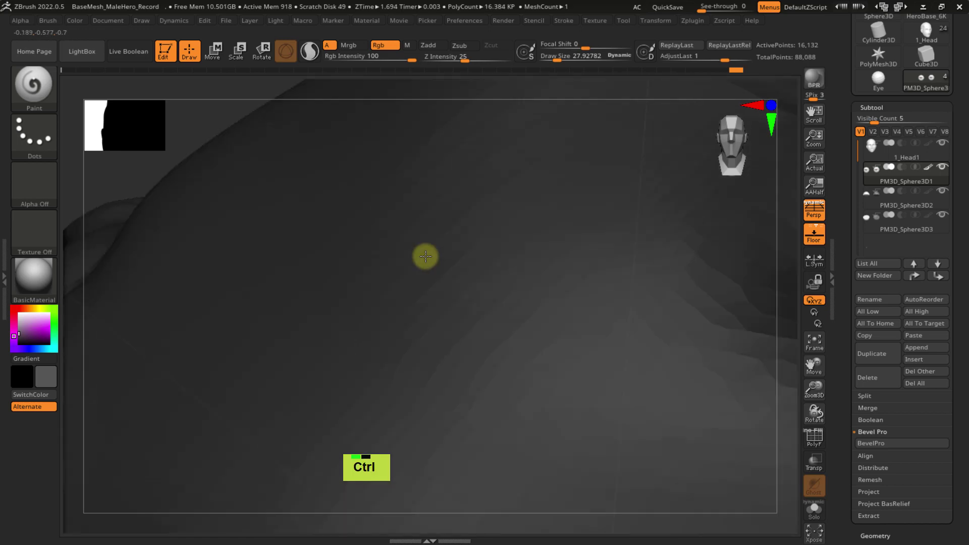
{"action": "right_click_drag", "start_coordinate": [483, 322], "coordinate": [540, 411], "text": "ctrl"}
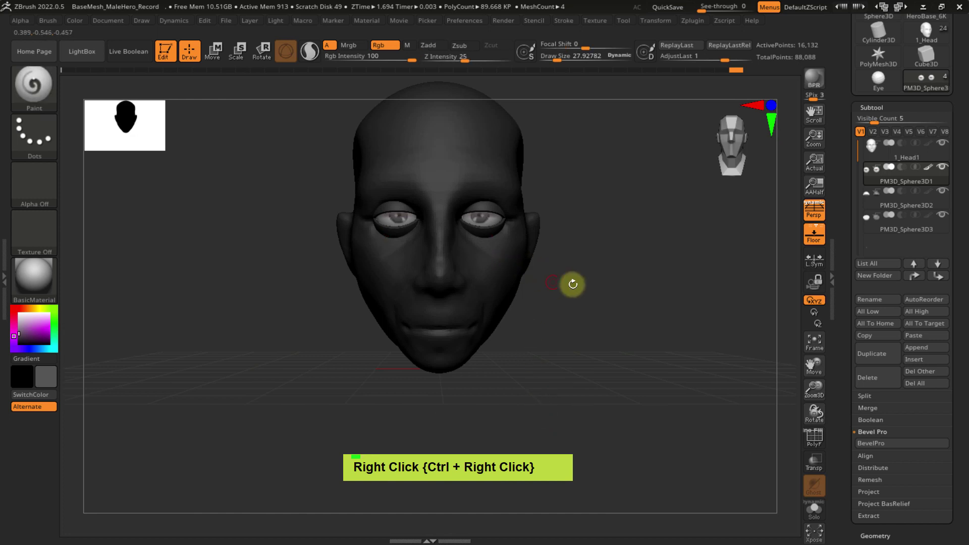
{"action": "right_click_drag", "start_coordinate": [573, 281], "coordinate": [385, 316], "text": "alt"}
{"action": "left_click_drag", "start_coordinate": [27, 330], "coordinate": [8, 309]}
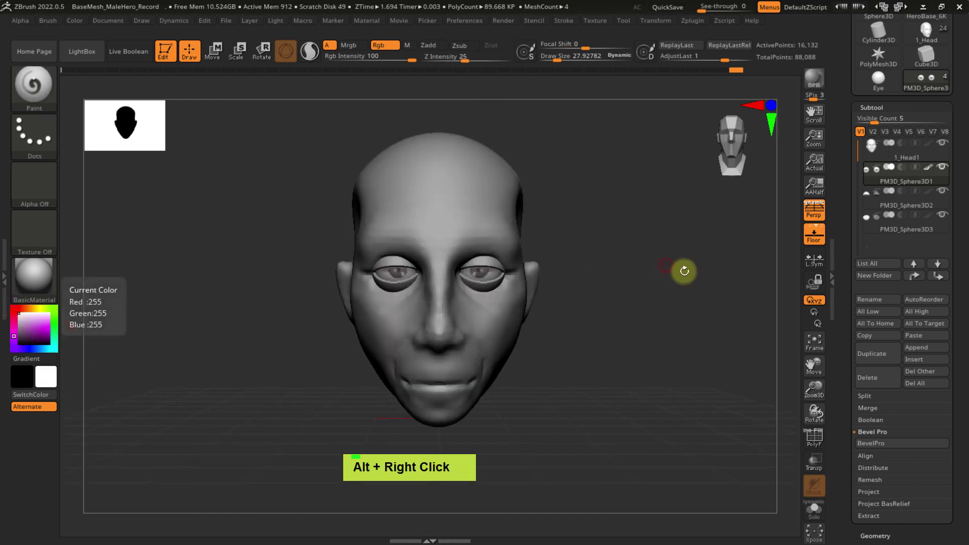
- Turn on the polyframe display to show the eyeballs' wireframe and view the eye closely at an angle
{"action": "mouse_move", "coordinate": [730, 248]}
{"action": "right_mouse_down"}
{"action": "mouse_move", "coordinate": [667, 281]}
{"action": "mouse_move", "coordinate": [632, 274]}
{"action": "mouse_move", "coordinate": [634, 337]}
{"action": "right_mouse_up"}
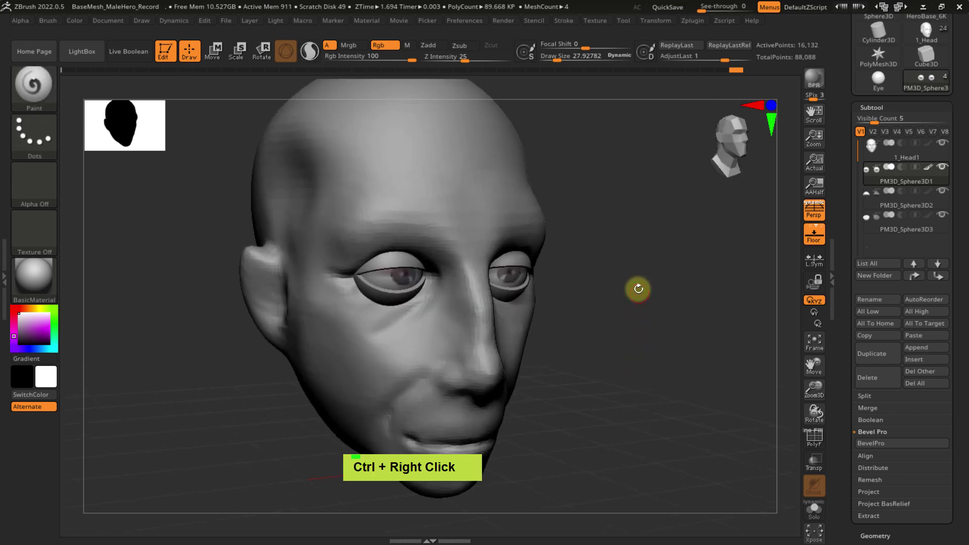
{"action": "right_click_drag", "start_coordinate": [631, 300], "coordinate": [624, 269]}
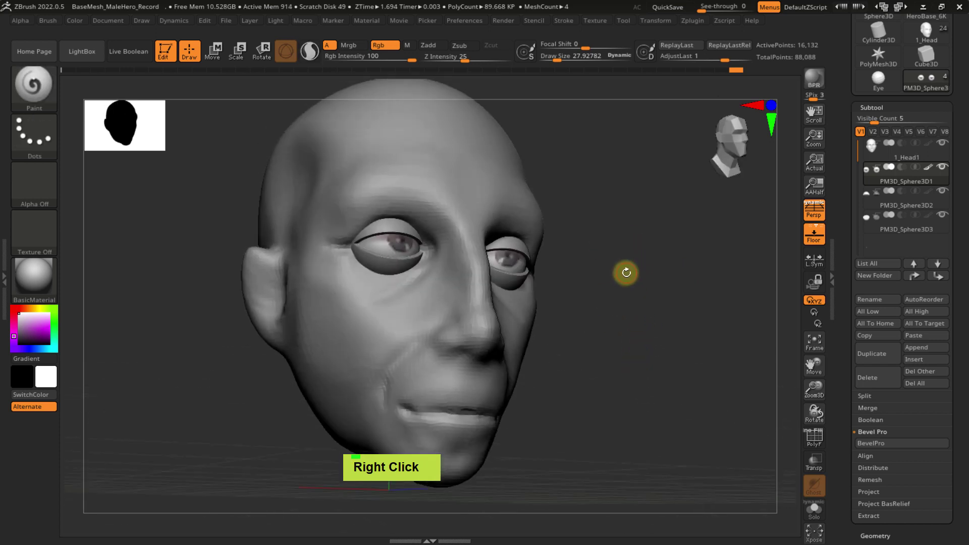
{"action": "key", "text": "shift+f"}
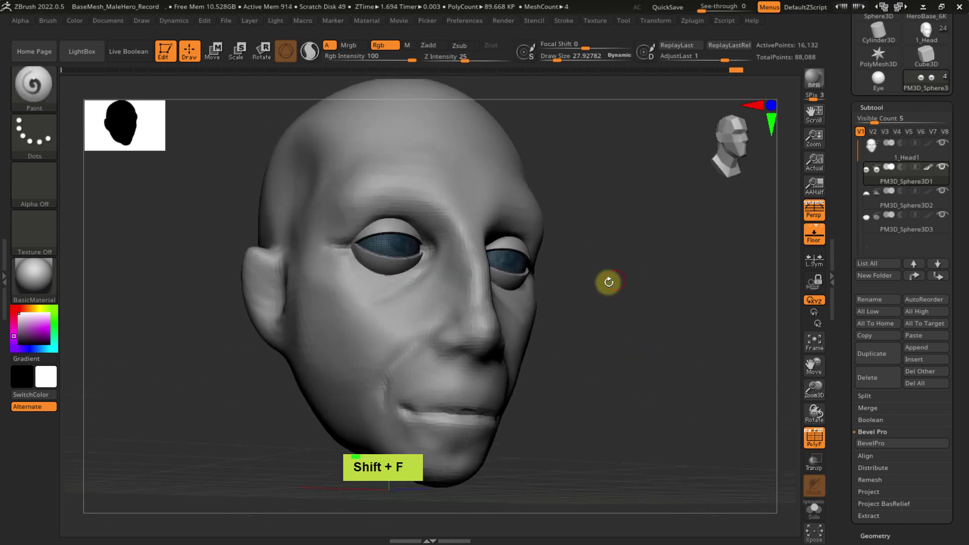
{"action": "mouse_move", "coordinate": [608, 281]}
{"action": "right_mouse_down", "text": "ctrl"}
{"action": "mouse_move", "coordinate": [461, 298]}
{"action": "mouse_move", "coordinate": [402, 291]}
{"action": "right_mouse_up", "text": "ctrl"}
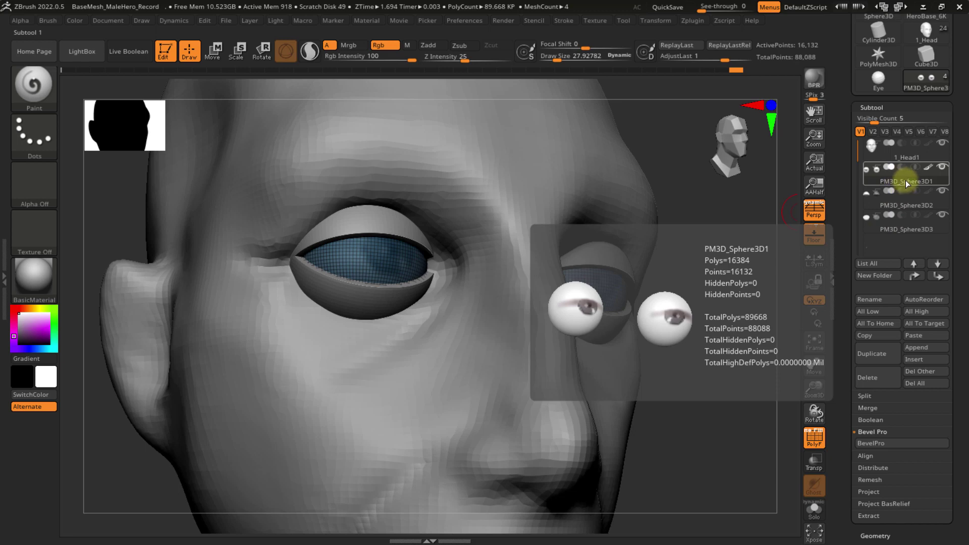
- Move the eyeball subtool above the head, send it to the end of the subtool list, and return it to first place
{"action": "left_click", "coordinate": [919, 275]}
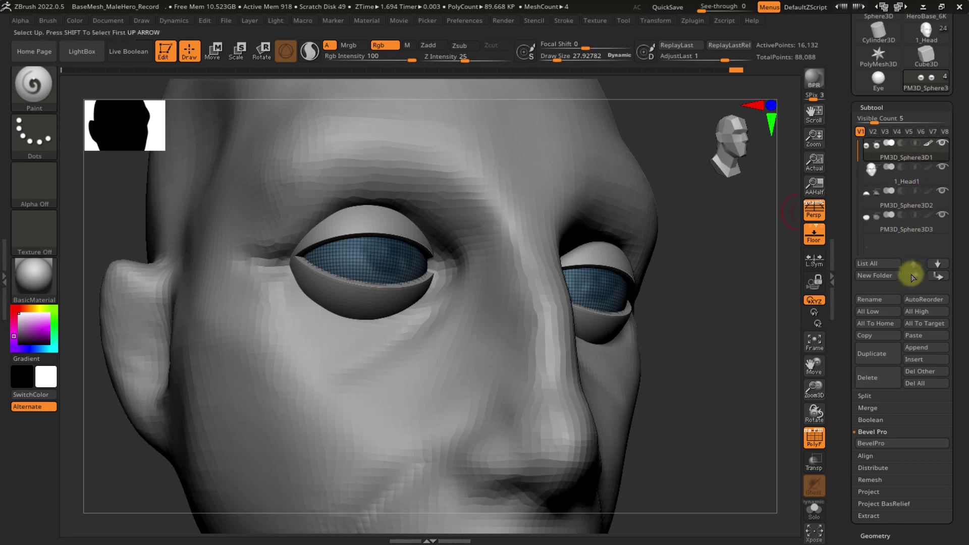
{"action": "key", "text": "shift"}
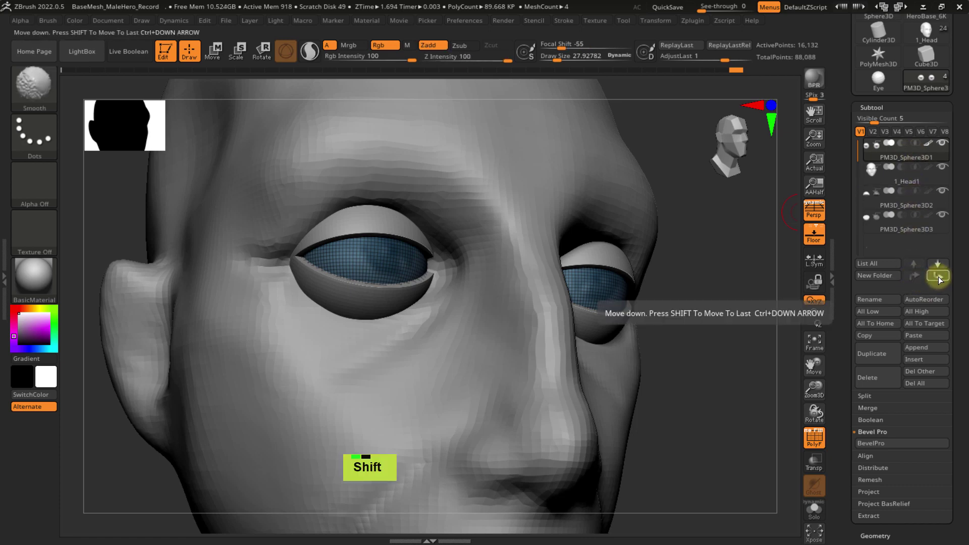
{"action": "left_click", "coordinate": [939, 276], "text": "shift"}
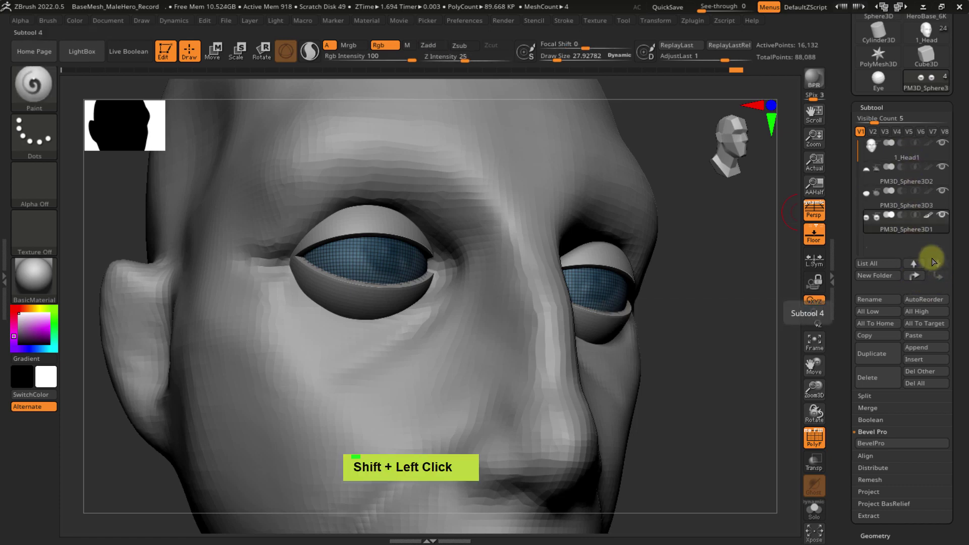
{"action": "mouse_move", "coordinate": [927, 234]}
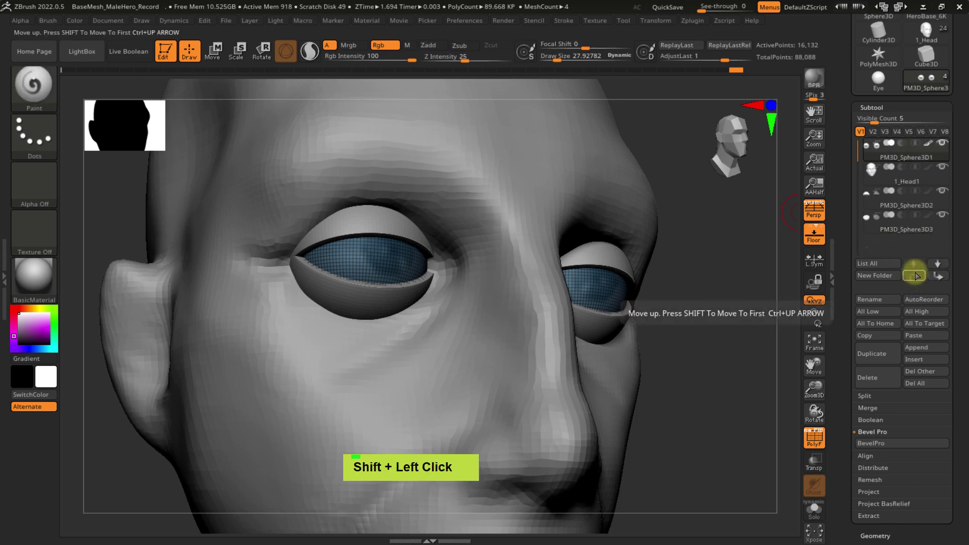
- Keep the eyeball subtool first in the list, flag it as a Start group, and turn on Live Boolean
{"action": "left_click", "coordinate": [914, 275], "text": "shift"}
{"action": "mouse_move", "coordinate": [912, 178]}
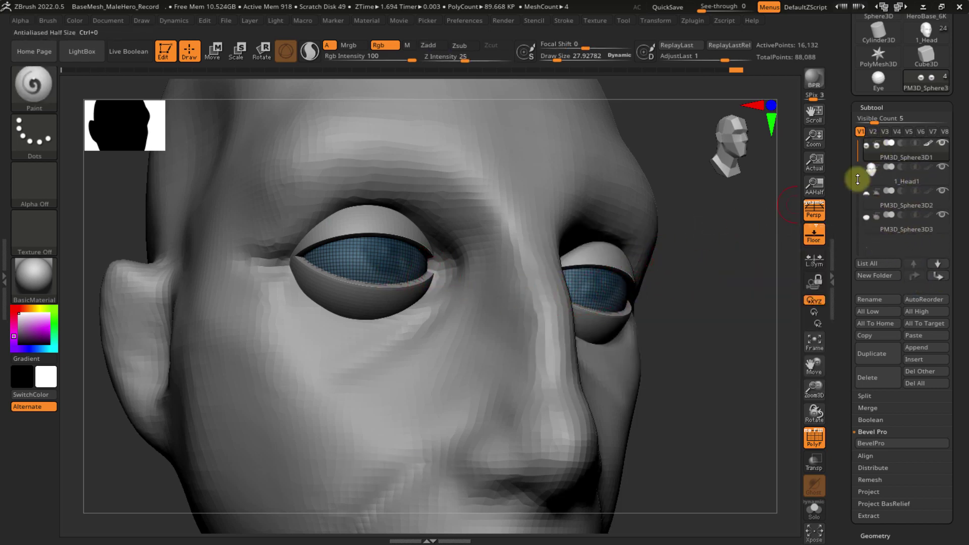
{"action": "mouse_move", "coordinate": [876, 145]}
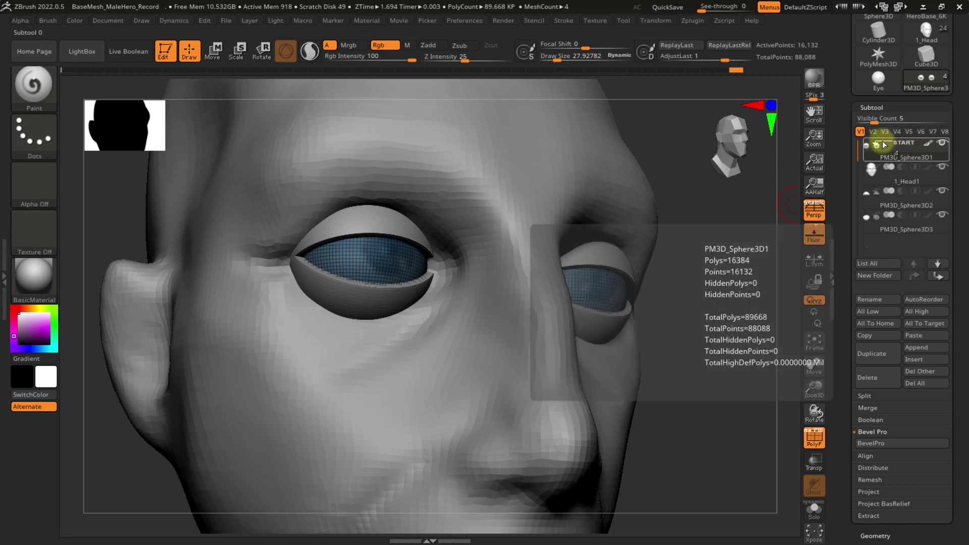
{"action": "double_click", "coordinate": [875, 146]}
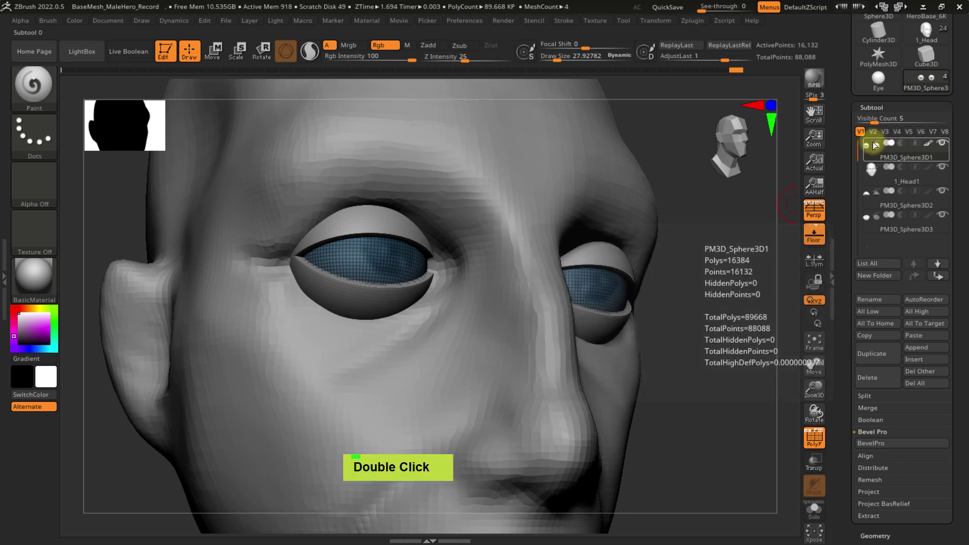
{"action": "mouse_move", "coordinate": [906, 147]}
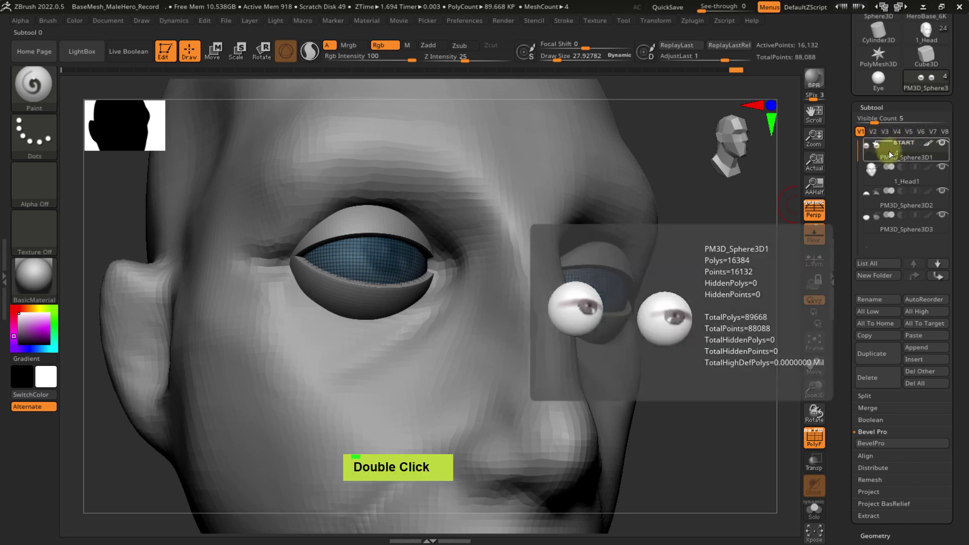
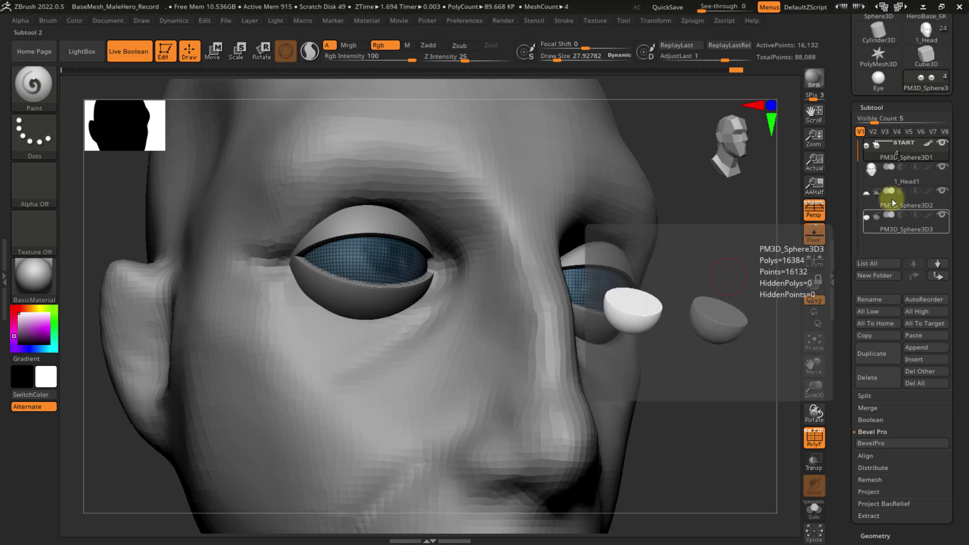
{"action": "left_click", "coordinate": [884, 158]}
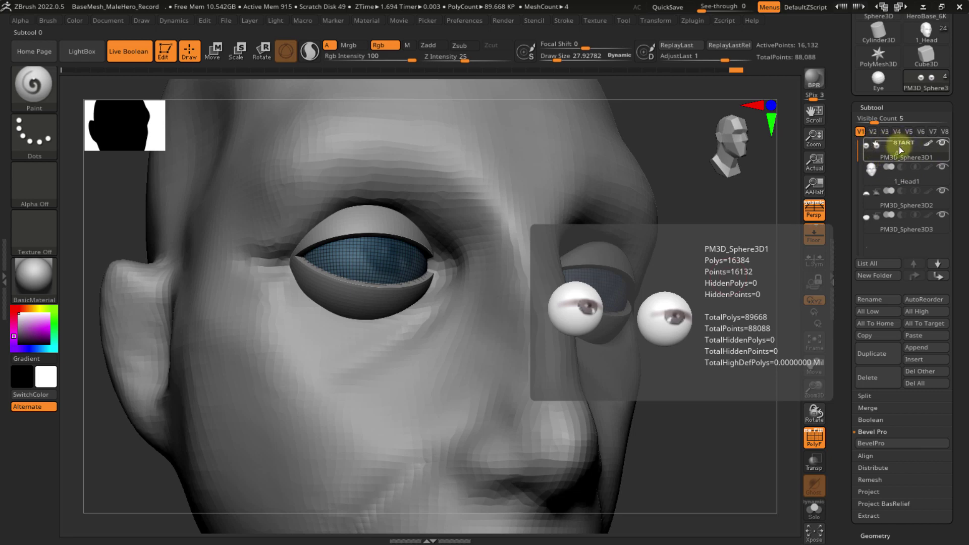
- Flag the head subtool as a second Start group that includes the upper and lower eyelid shells below it
{"action": "left_click", "coordinate": [878, 167]}
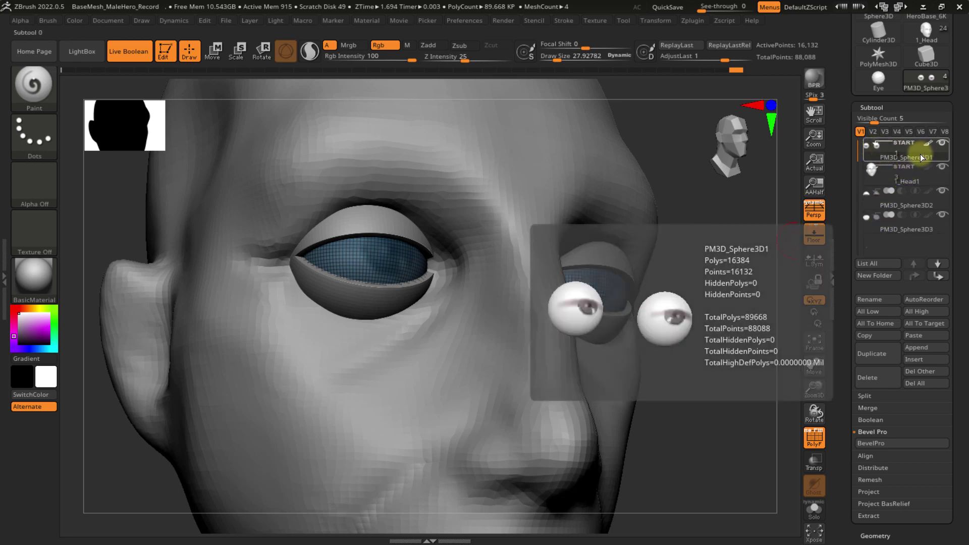
{"action": "left_click", "coordinate": [863, 177]}
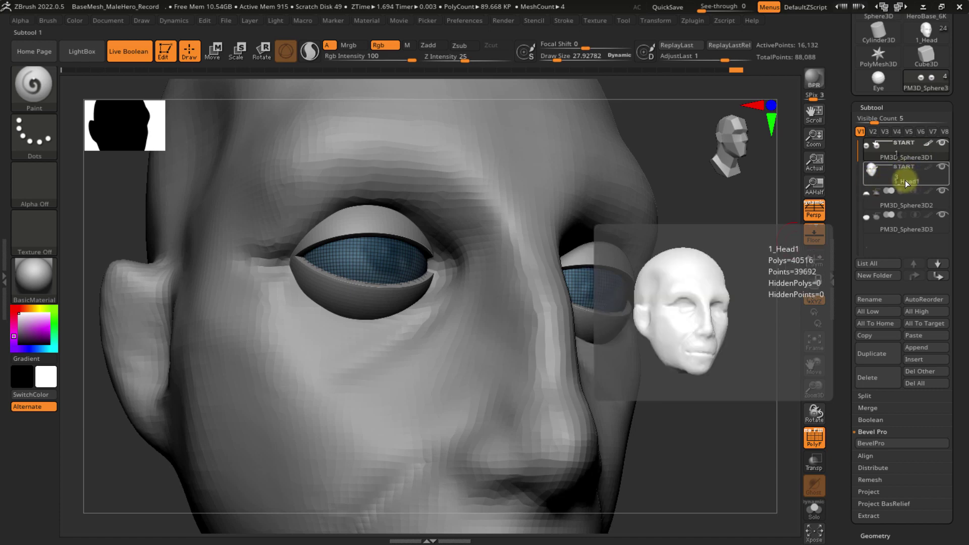
{"action": "left_click", "coordinate": [891, 203]}
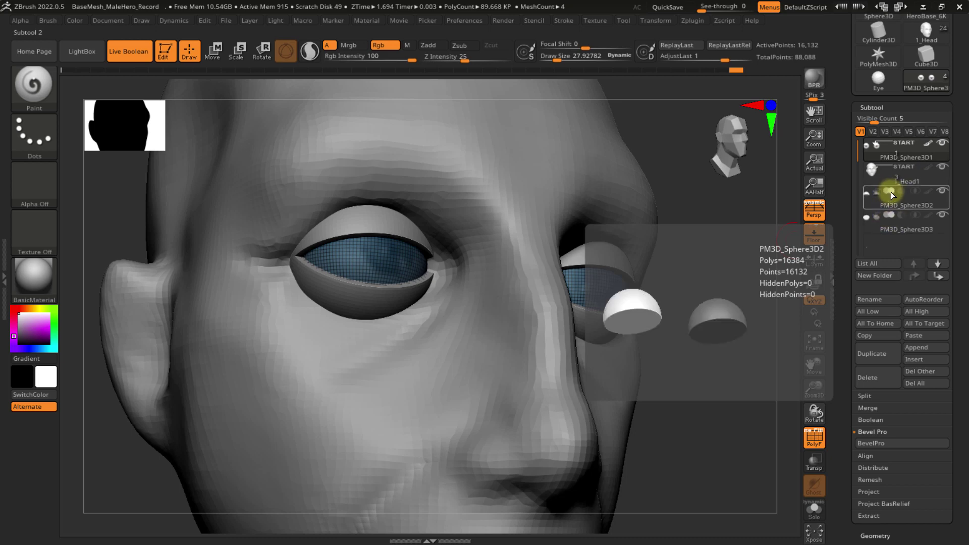
{"action": "left_click", "coordinate": [895, 182]}
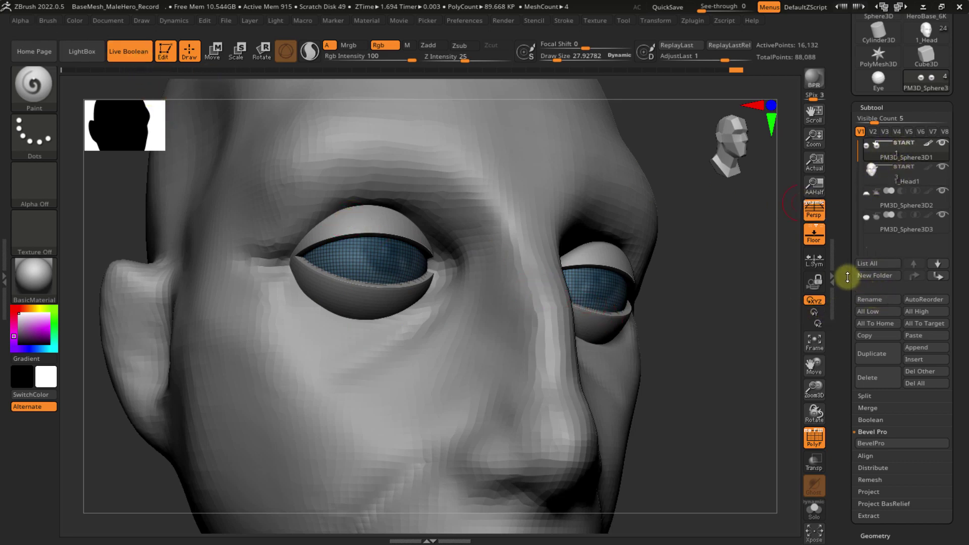
- Make a boolean mesh from the eyeball and head groups and switch to the resulting tool
{"action": "left_click_drag", "start_coordinate": [848, 274], "coordinate": [852, 237]}
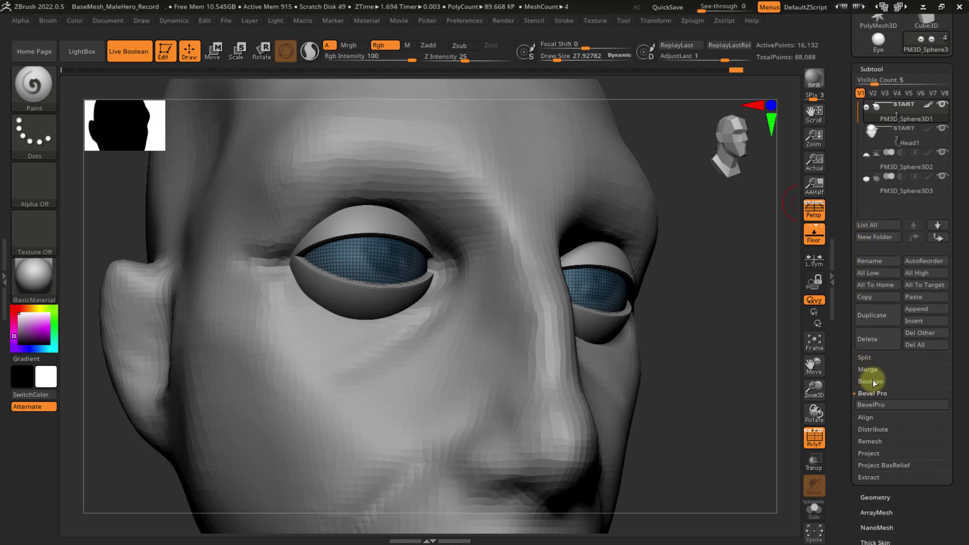
{"action": "left_click", "coordinate": [873, 380]}
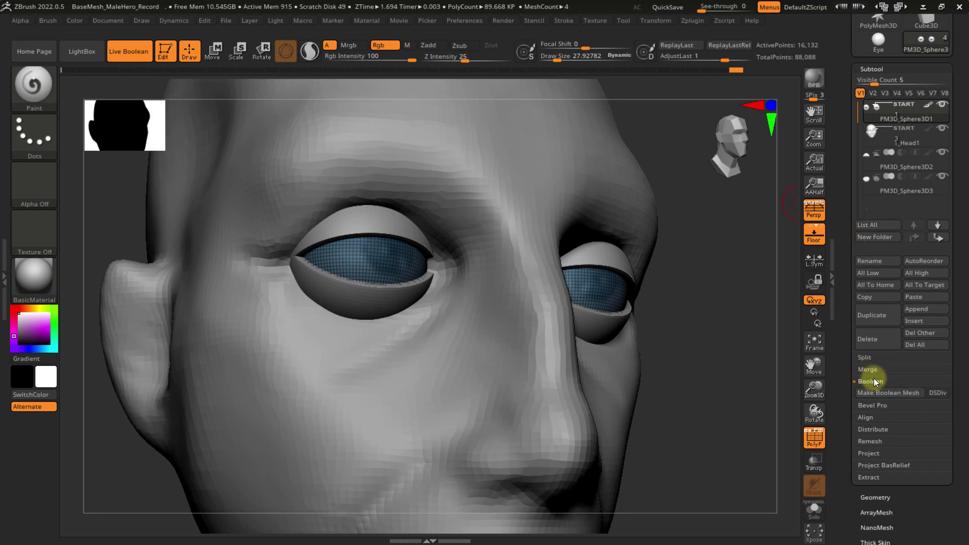
{"action": "left_click", "coordinate": [898, 393]}
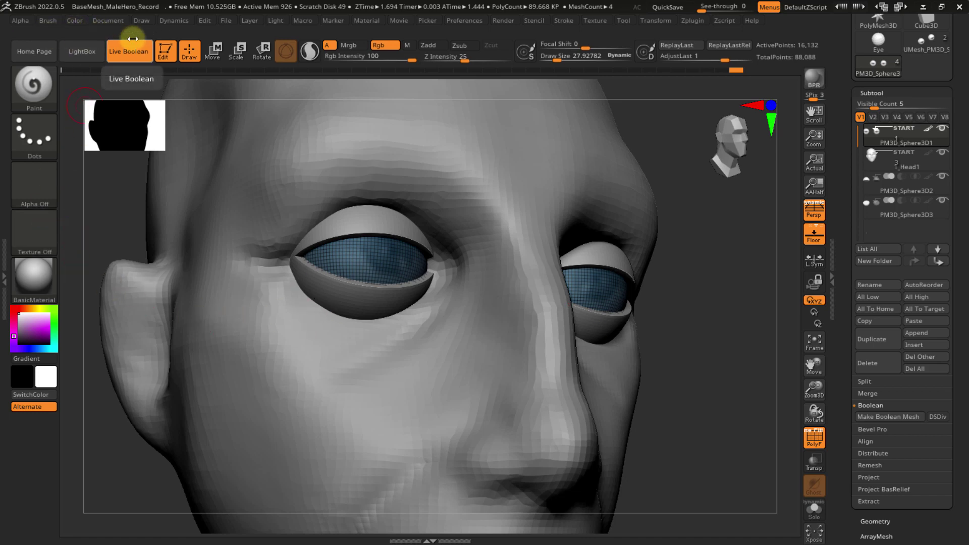
{"action": "left_click", "coordinate": [921, 48]}
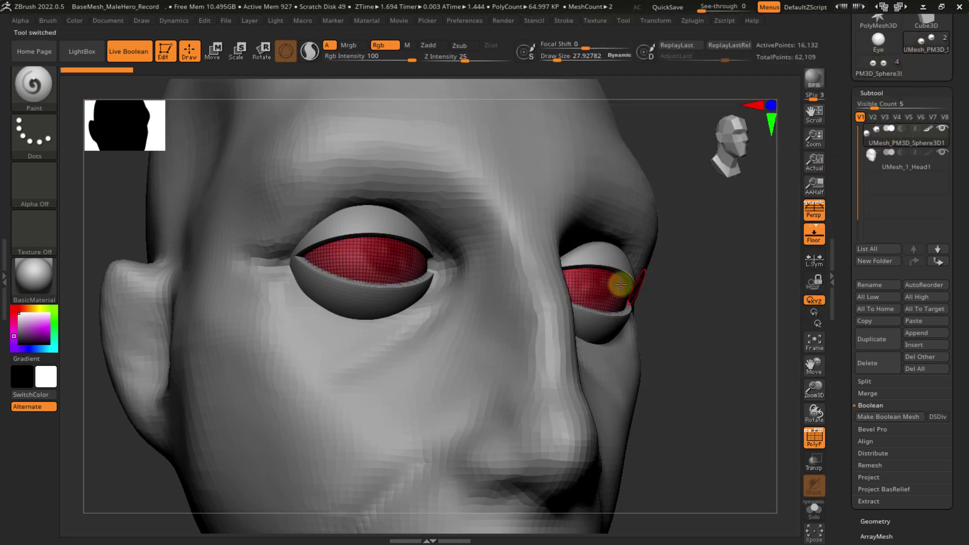
- View the boolean result with the polyframe off around the head, and turn it back on close to the eye
{"action": "key", "text": "shift+f"}
{"action": "right_click_drag", "start_coordinate": [705, 279], "coordinate": [692, 247], "text": "ctrl"}
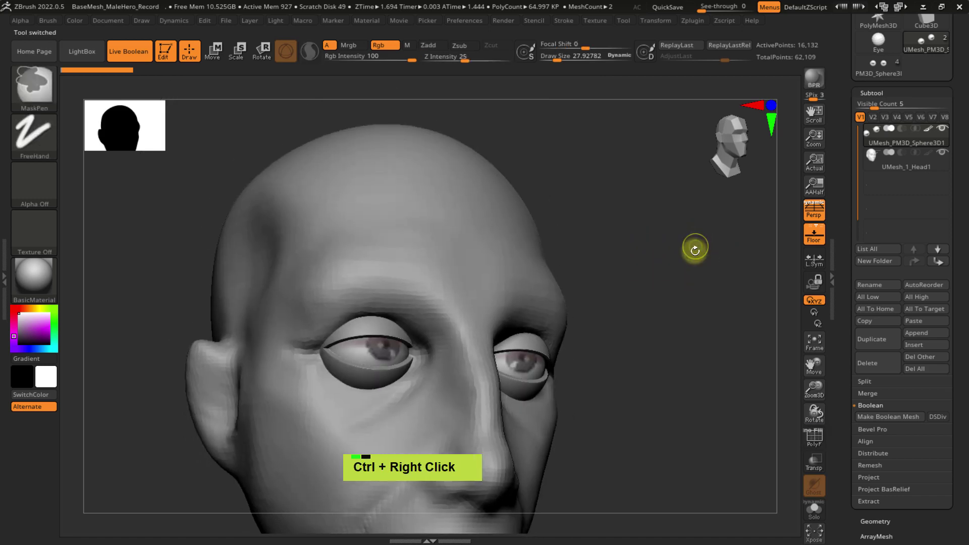
{"action": "right_click_drag", "start_coordinate": [641, 329], "coordinate": [698, 260], "text": "alt"}
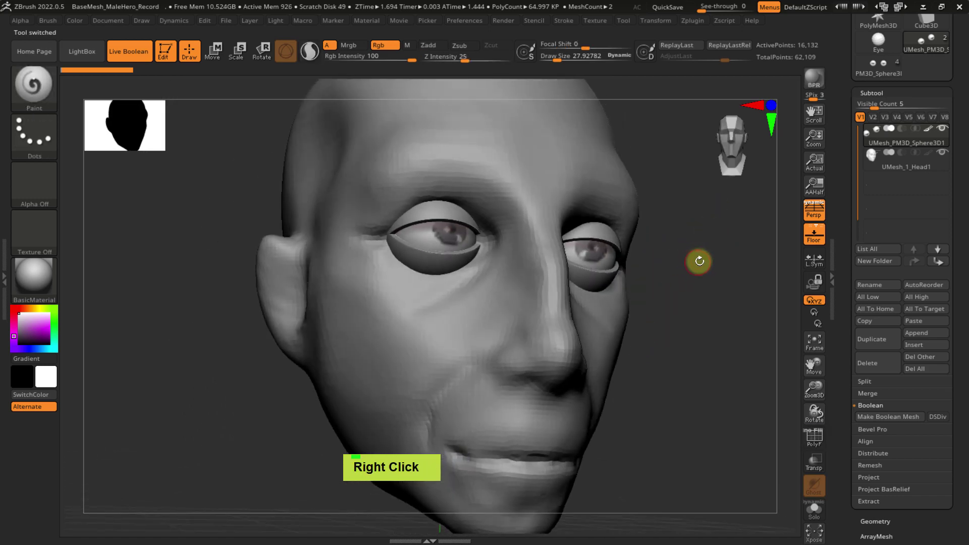
{"action": "key", "text": "shift+f"}
{"action": "right_click_drag", "start_coordinate": [452, 255], "coordinate": [663, 283], "text": "ctrl"}
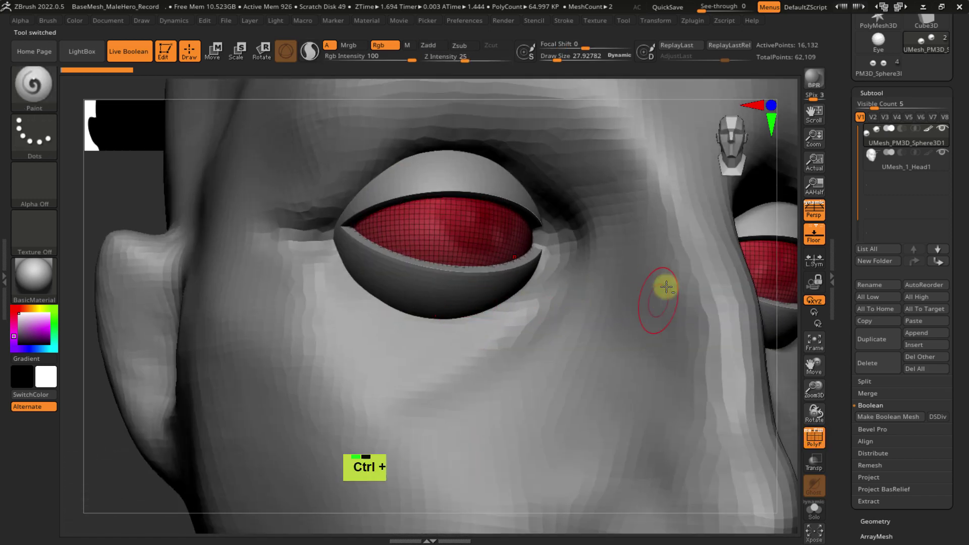
- Select the merged head subtool and inspect the wireframe where the eyelid shells join the face
{"action": "left_click", "coordinate": [888, 171]}
{"action": "right_click_drag", "start_coordinate": [385, 323], "coordinate": [419, 374], "text": "ctrl"}
{"action": "right_click_drag", "start_coordinate": [436, 266], "coordinate": [419, 302]}
{"action": "right_click_drag", "start_coordinate": [420, 303], "coordinate": [462, 287], "text": "ctrl"}
{"action": "right_click_drag", "start_coordinate": [499, 243], "coordinate": [474, 275]}
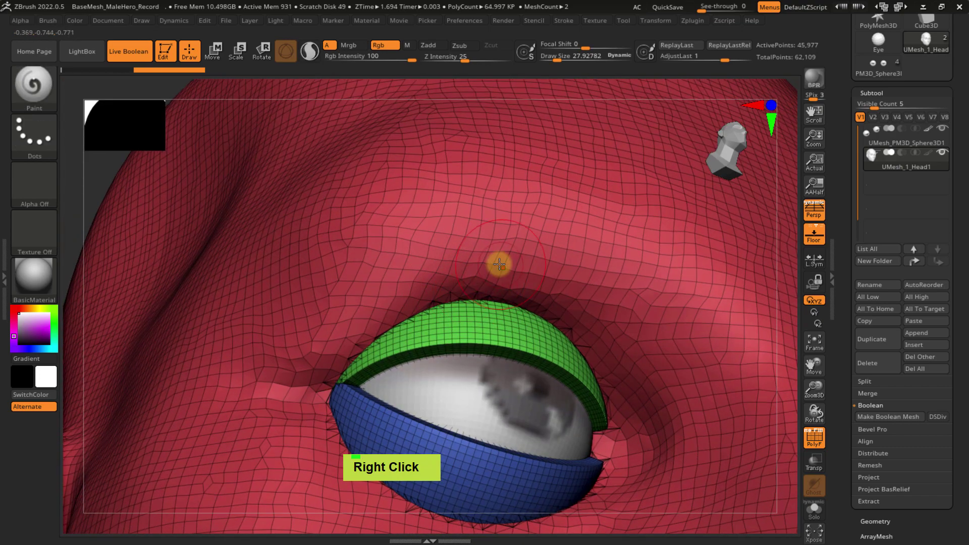
- Open the choice of sculpting brushes filtered to names starting with C
{"action": "key", "text": "b"}
{"action": "key", "text": "c"}
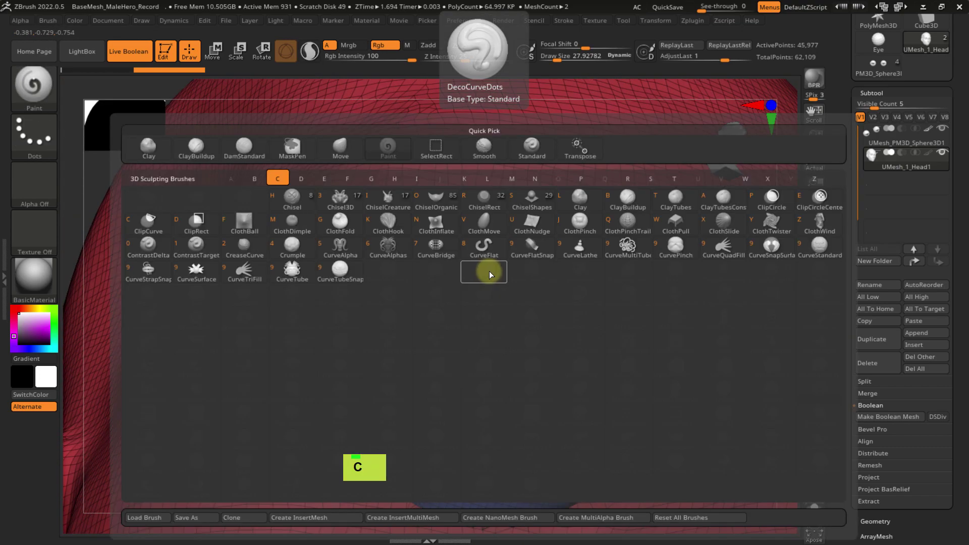
- Pick the Clay brush with a draw size of about 21 and display the head's polyframe
{"action": "key", "text": "l"}
{"action": "key", "text": "shift+f"}
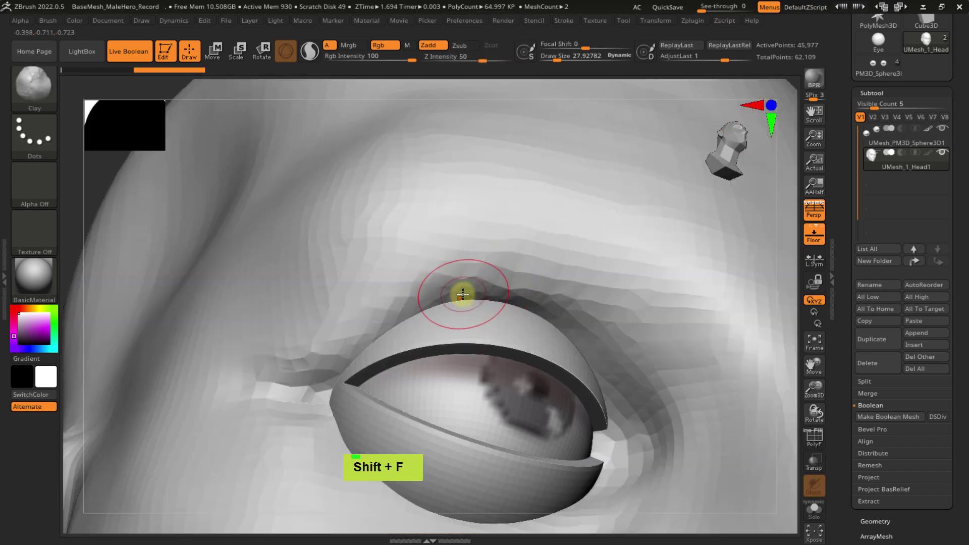
{"action": "key", "text": "s"}
{"action": "key", "text": "shift+f"}
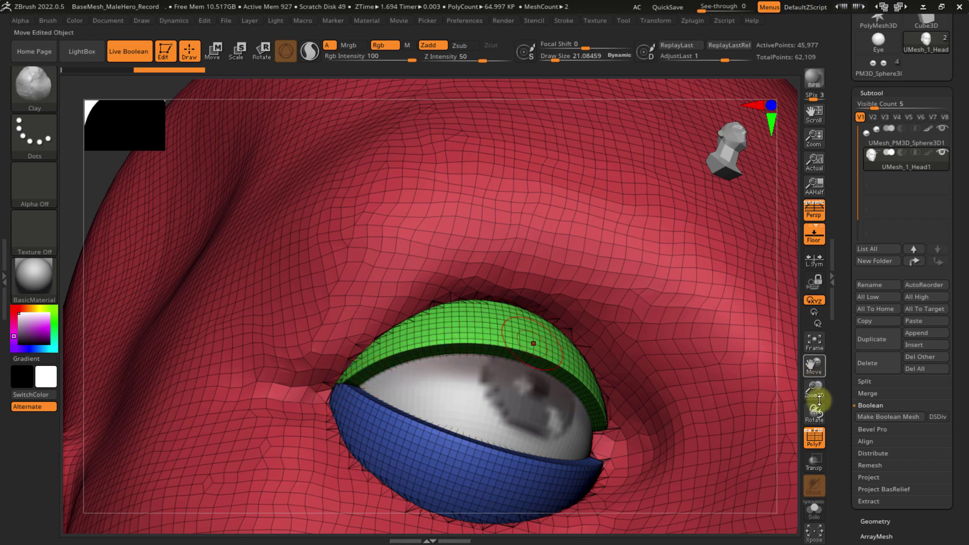
- Try remeshing the head with DynaMesh at resolution 128 and undo it
{"action": "left_click_drag", "start_coordinate": [846, 377], "coordinate": [843, 299]}
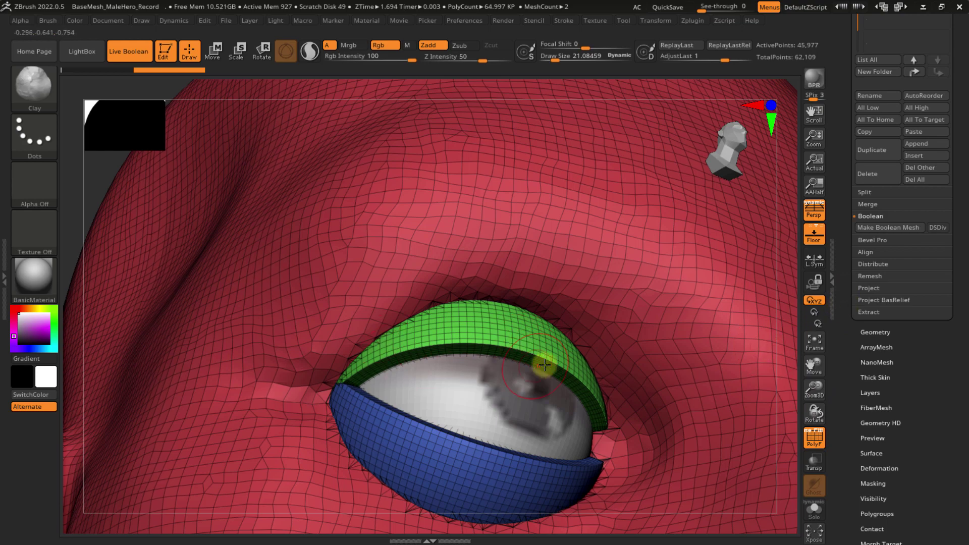
{"action": "left_click", "coordinate": [873, 333]}
{"action": "left_click_drag", "start_coordinate": [853, 329], "coordinate": [845, 221]}
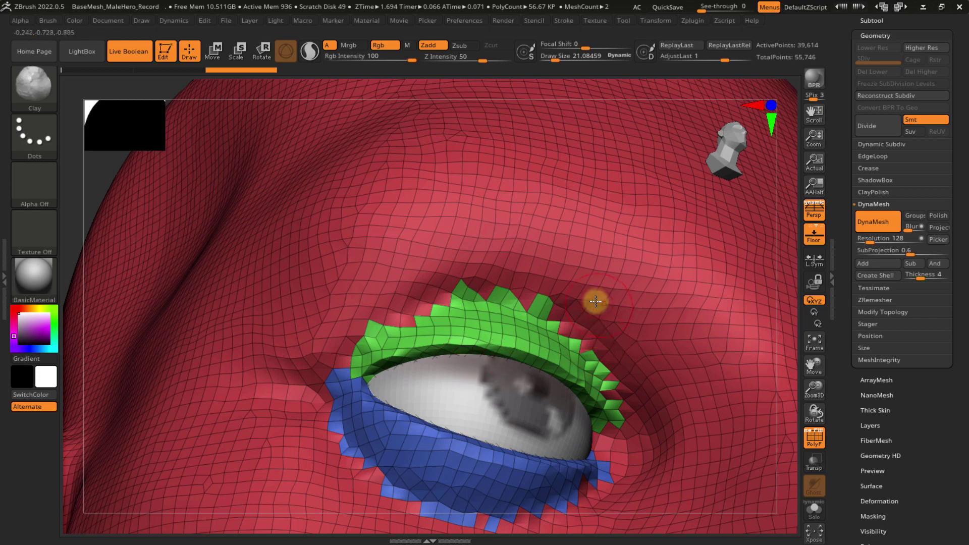
{"action": "key", "text": "ctrl+z"}
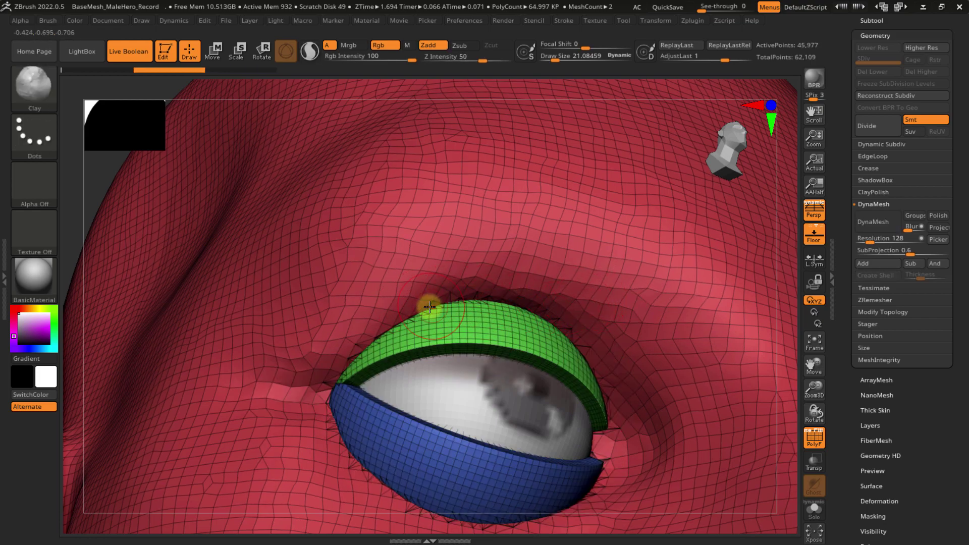
- Try smoothing and adding clay along the seam between the upper eyelid and the brow, and undo the strokes
{"action": "left_click_drag", "start_coordinate": [443, 303], "coordinate": [479, 303], "text": "shift"}
{"action": "key", "text": "ctrl"}
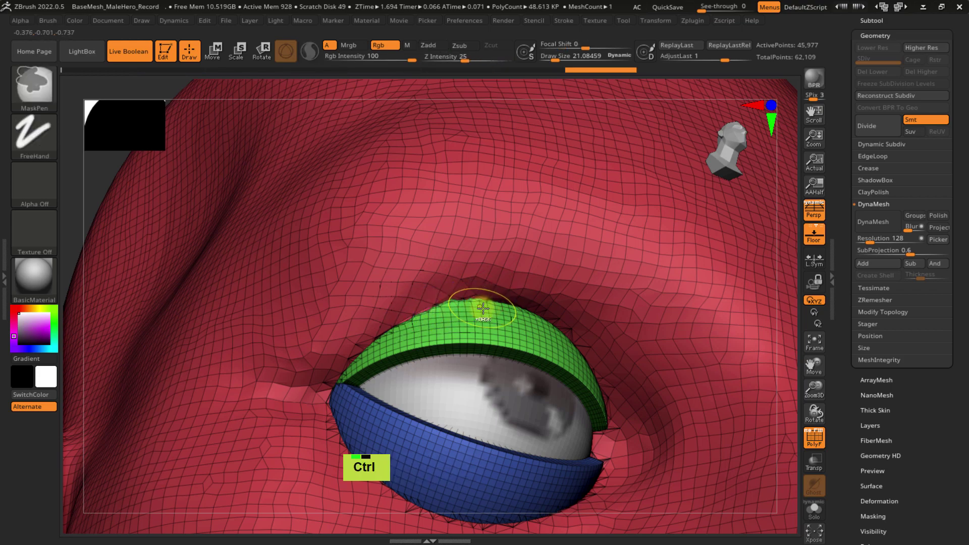
{"action": "key", "text": "ctrl+z"}
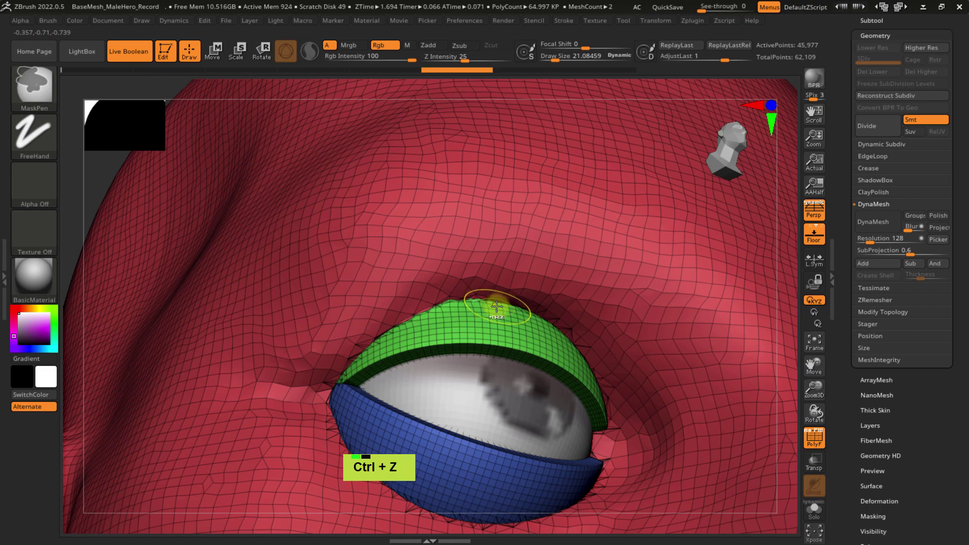
{"action": "key", "text": "ctrl+z"}
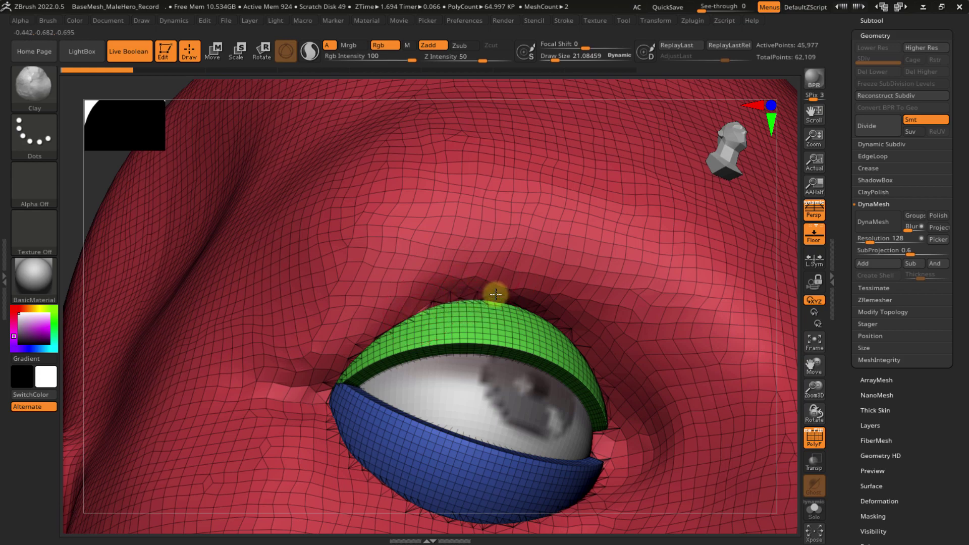
{"action": "left_click_drag", "start_coordinate": [456, 306], "coordinate": [506, 299]}
{"action": "key", "text": "ctrl+z"}
{"action": "key", "text": "ctrl+z"}
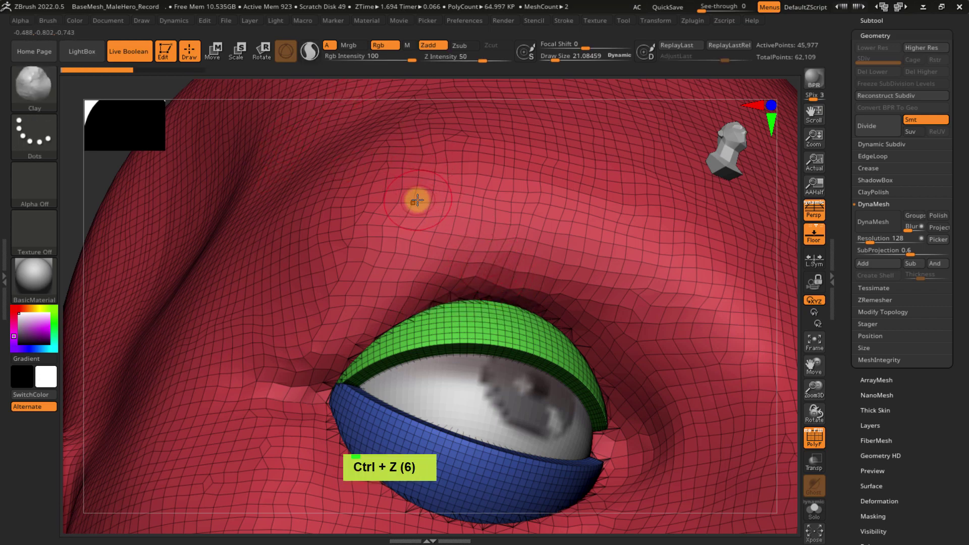
- Turn on Sculptris Pro mode and set the Clay brush's draw size to about 23
{"action": "left_click", "coordinate": [309, 51]}
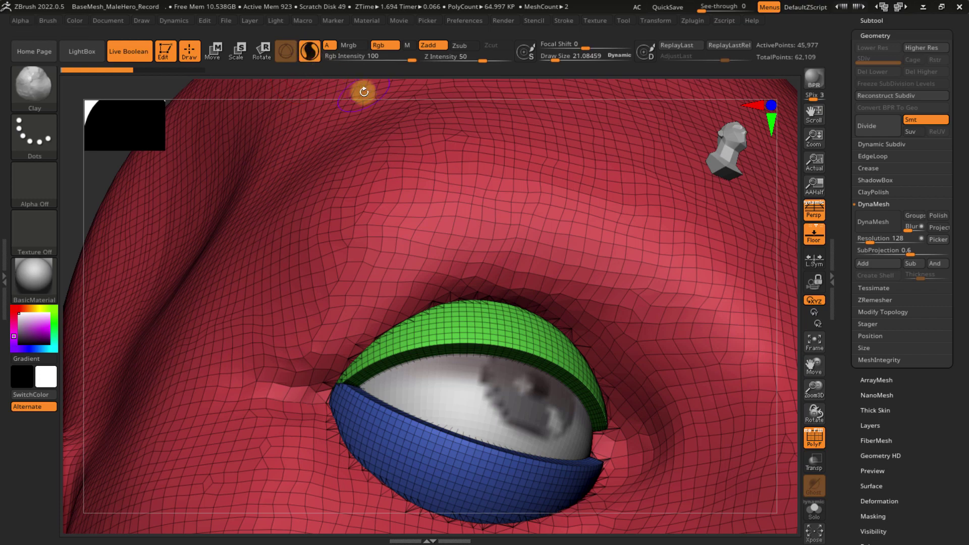
{"action": "key", "text": "s"}
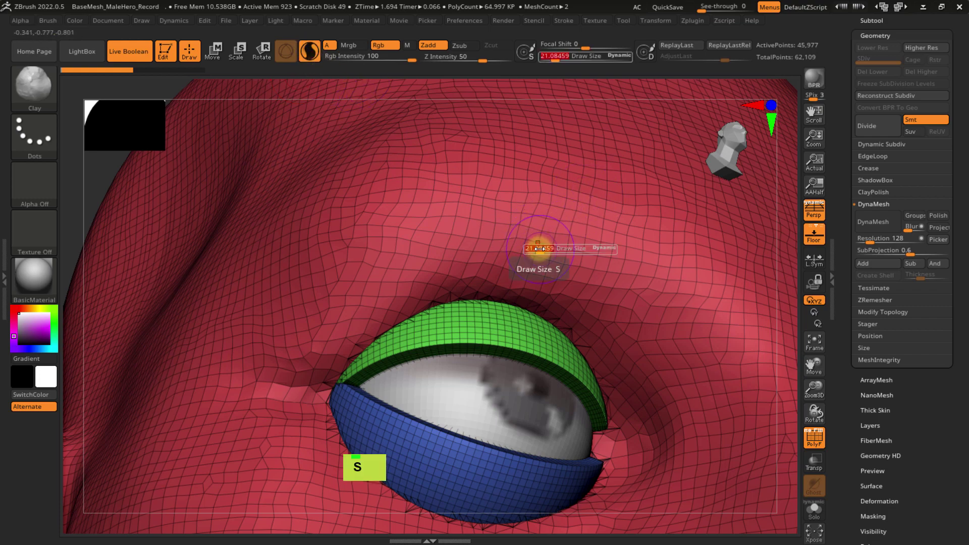
{"action": "left_click_drag", "start_coordinate": [537, 248], "coordinate": [541, 249]}
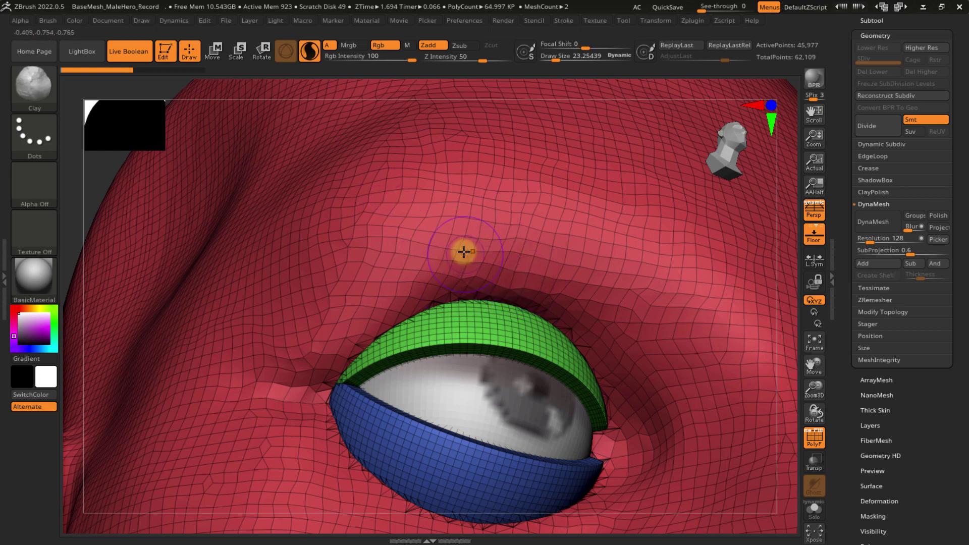
{"action": "right_click_drag", "start_coordinate": [464, 251], "coordinate": [461, 251]}
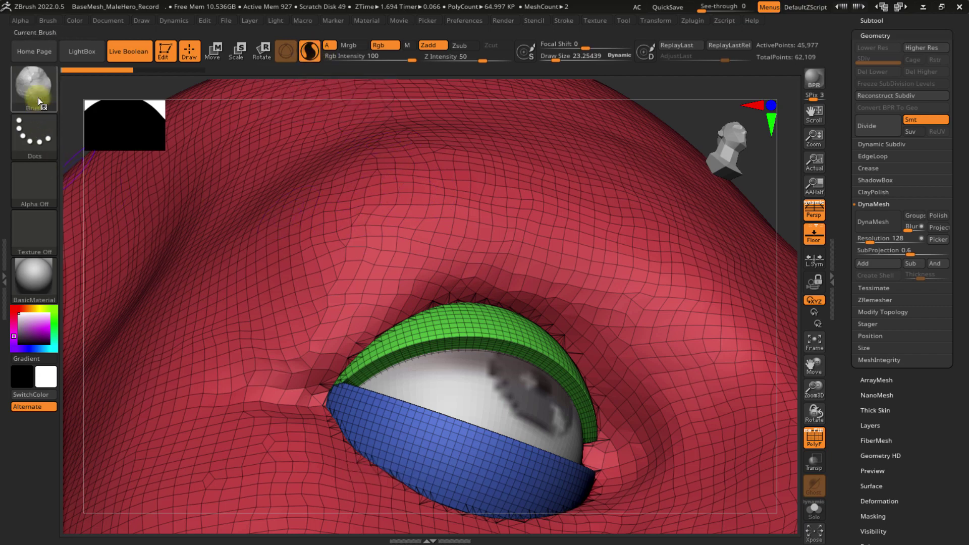
- Add clay along the outer half of the upper eyelid's seam and smooth it into the head
{"action": "double_click", "coordinate": [427, 311]}
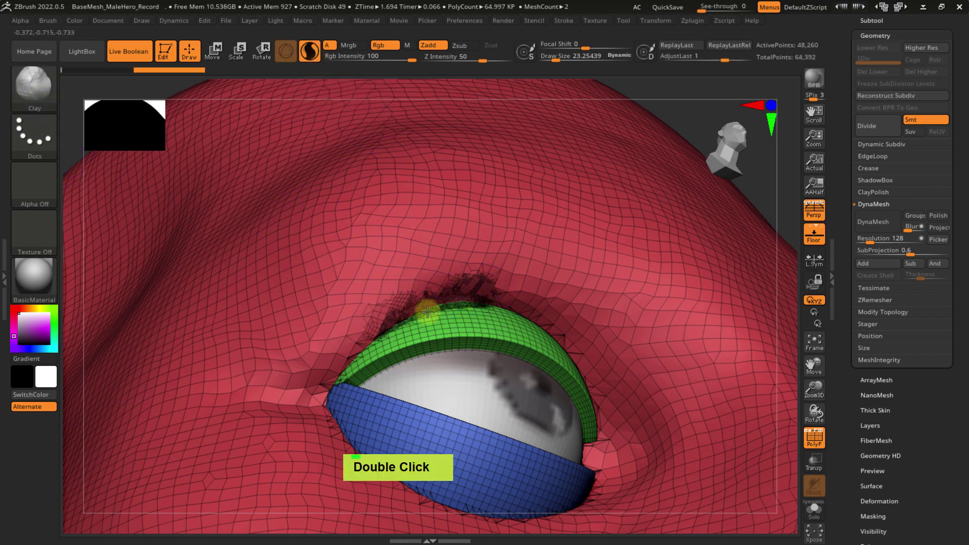
{"action": "right_click_drag", "start_coordinate": [465, 309], "coordinate": [441, 304], "text": "ctrl"}
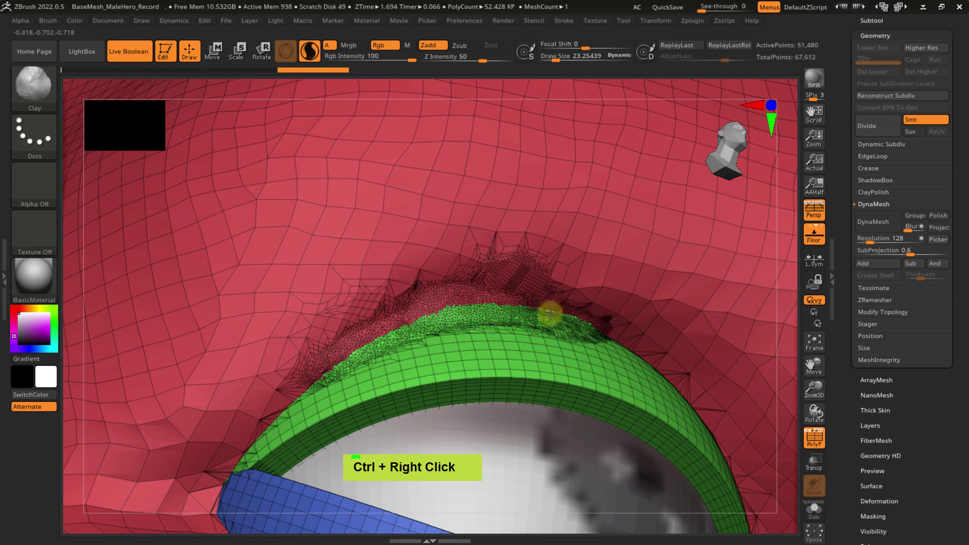
{"action": "mouse_move", "coordinate": [550, 313]}
{"action": "left_mouse_down", "text": "shift"}
{"action": "mouse_move", "coordinate": [423, 316]}
{"action": "mouse_move", "coordinate": [285, 383]}
{"action": "mouse_move", "coordinate": [399, 330]}
{"action": "left_mouse_up", "text": "shift"}
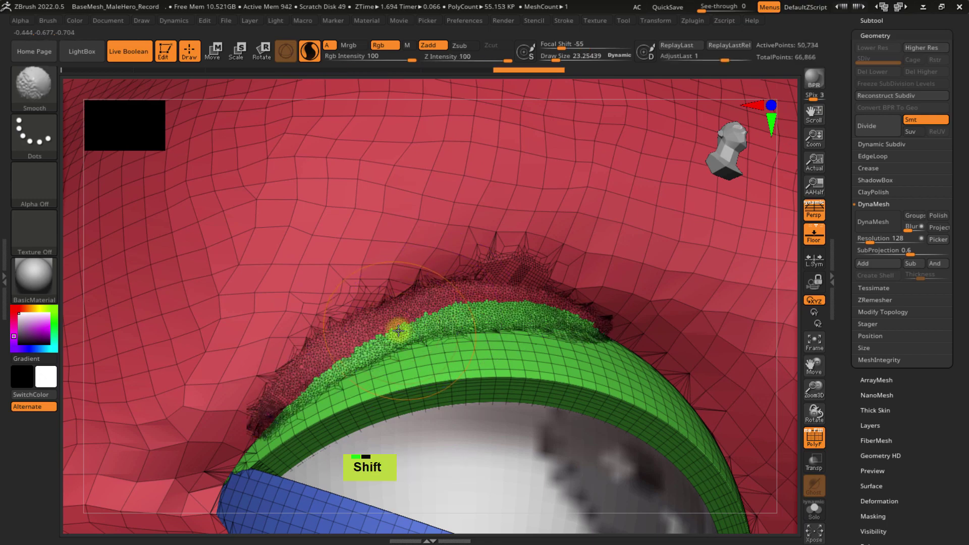
{"action": "key", "text": "shift+f"}
{"action": "right_click_drag", "start_coordinate": [417, 328], "coordinate": [422, 296], "text": "ctrl"}
{"action": "key", "text": "shift+f"}
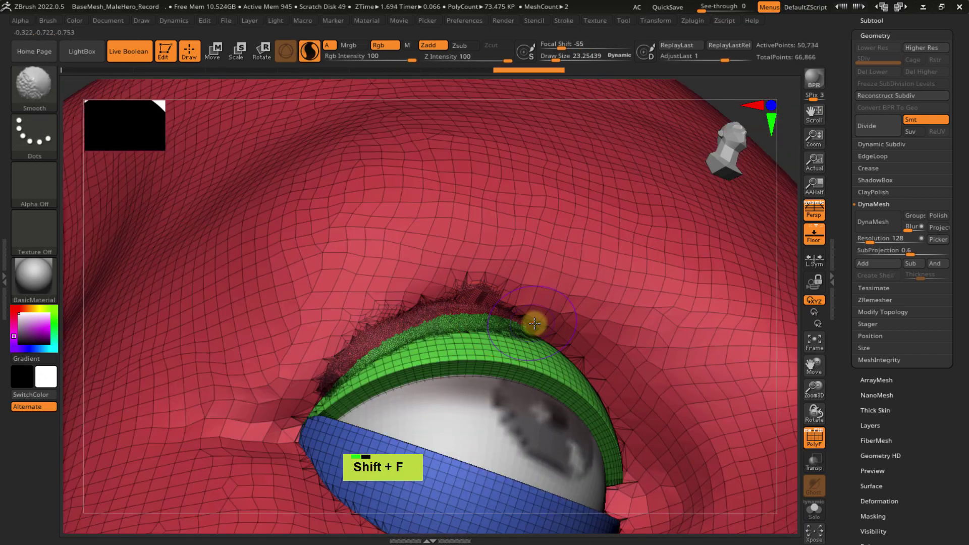
- Continue the clay blend along the upper eyelid's seam towards the inner eye corner, with a draw size of about 45
{"action": "right_click_drag", "start_coordinate": [534, 323], "coordinate": [488, 334]}
{"action": "mouse_move", "coordinate": [477, 331]}
{"action": "left_mouse_down"}
{"action": "mouse_move", "coordinate": [492, 331]}
{"action": "mouse_move", "coordinate": [467, 317]}
{"action": "mouse_move", "coordinate": [545, 371]}
{"action": "left_mouse_up"}
{"action": "key", "text": "s"}
{"action": "mouse_move", "coordinate": [450, 302]}
{"action": "left_mouse_down"}
{"action": "mouse_move", "coordinate": [545, 359]}
{"action": "mouse_move", "coordinate": [590, 421]}
{"action": "left_mouse_up"}
{"action": "left_click_drag", "start_coordinate": [554, 380], "coordinate": [592, 446]}
- Set the draw size to about 36 and fill the inner eye corner with clay
{"action": "right_click_drag", "start_coordinate": [566, 323], "coordinate": [545, 268], "text": "alt"}
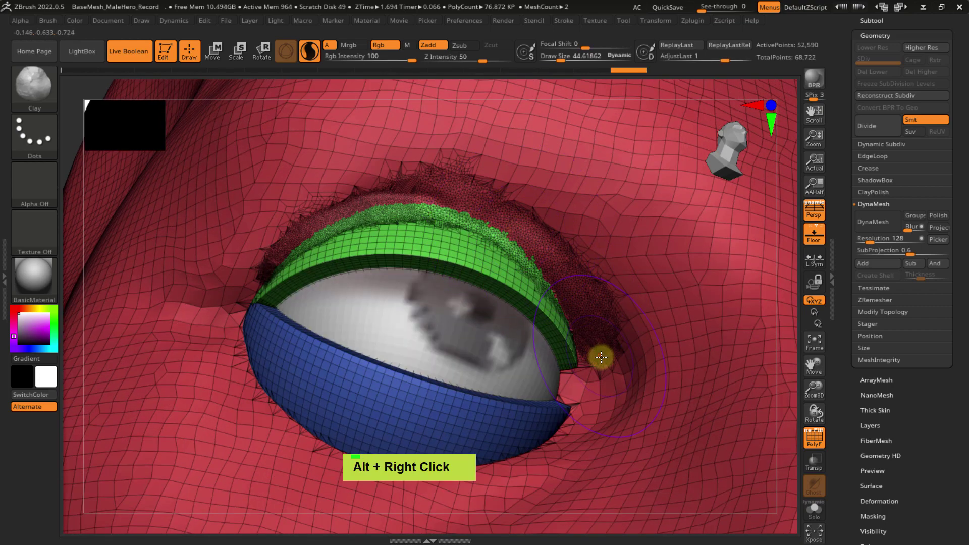
{"action": "key", "text": "s"}
{"action": "left_click_drag", "start_coordinate": [599, 352], "coordinate": [584, 330]}
{"action": "double_click", "coordinate": [598, 398]}
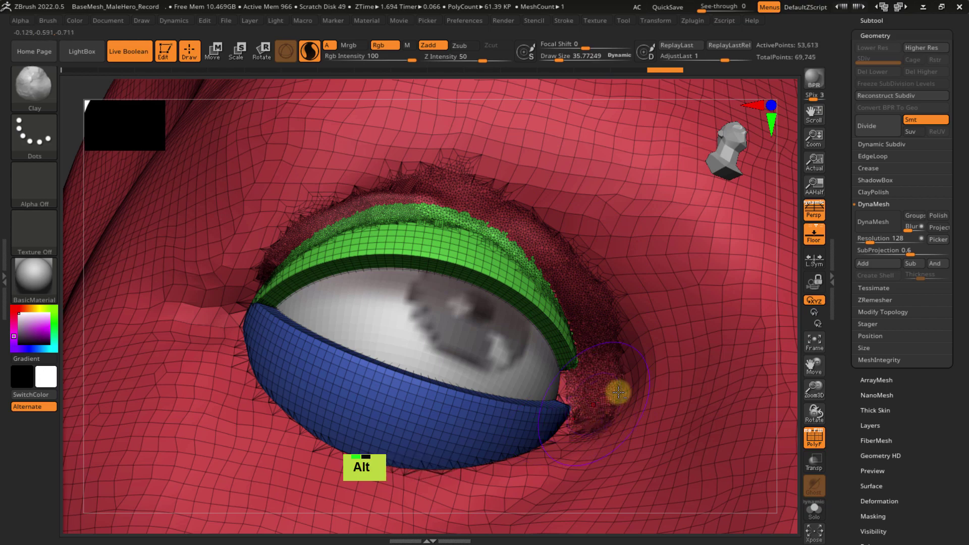
- Try a clay stroke at the outer eye corner with a draw size of about 135 and undo it
{"action": "right_click_drag", "start_coordinate": [328, 388], "coordinate": [389, 346], "text": "alt"}
{"action": "key", "text": "s"}
{"action": "left_click_drag", "start_coordinate": [338, 330], "coordinate": [348, 329]}
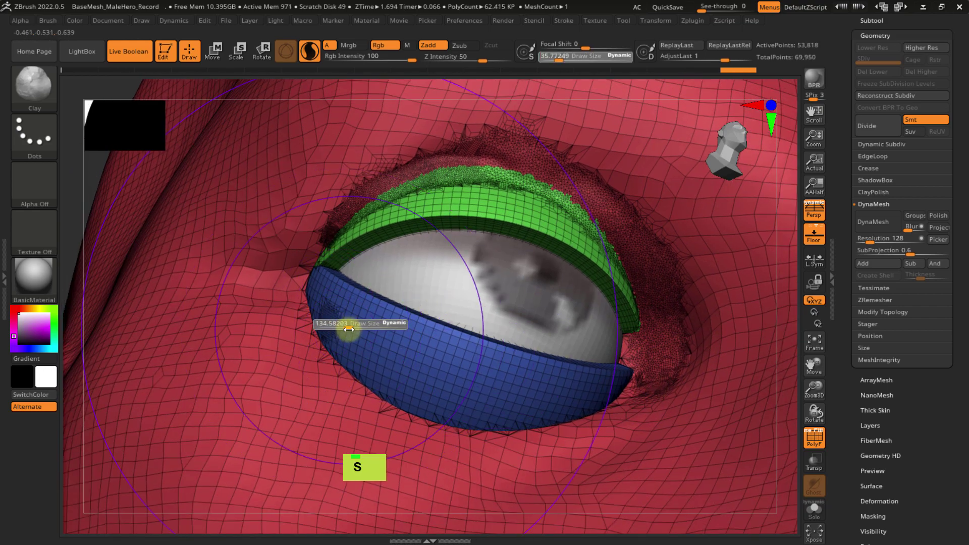
{"action": "left_click", "coordinate": [304, 296]}
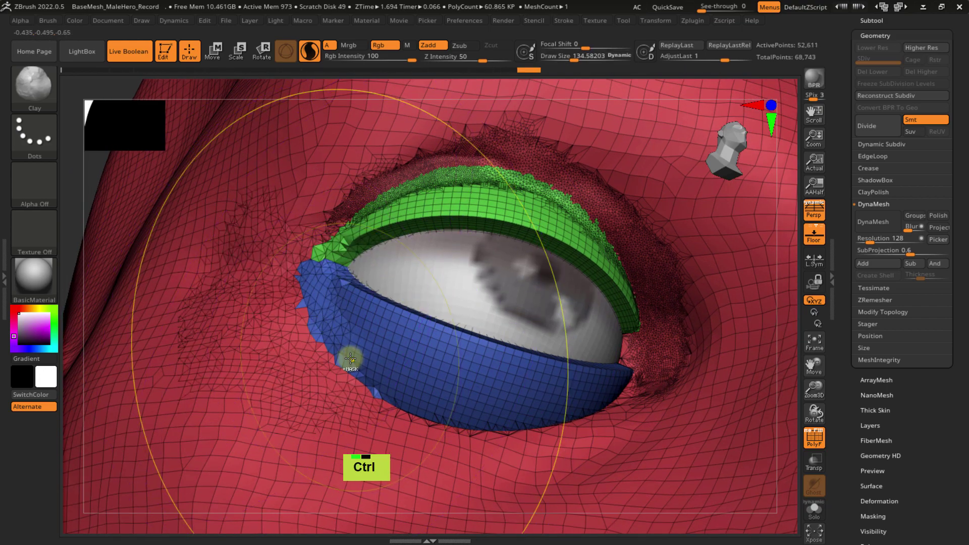
{"action": "key", "text": "ctrl+z"}
- Set the draw size to about 51 and add clay along the lower eyelid's seam from outer to inner corner
{"action": "key", "text": "s"}
{"action": "left_click_drag", "start_coordinate": [343, 354], "coordinate": [329, 356]}
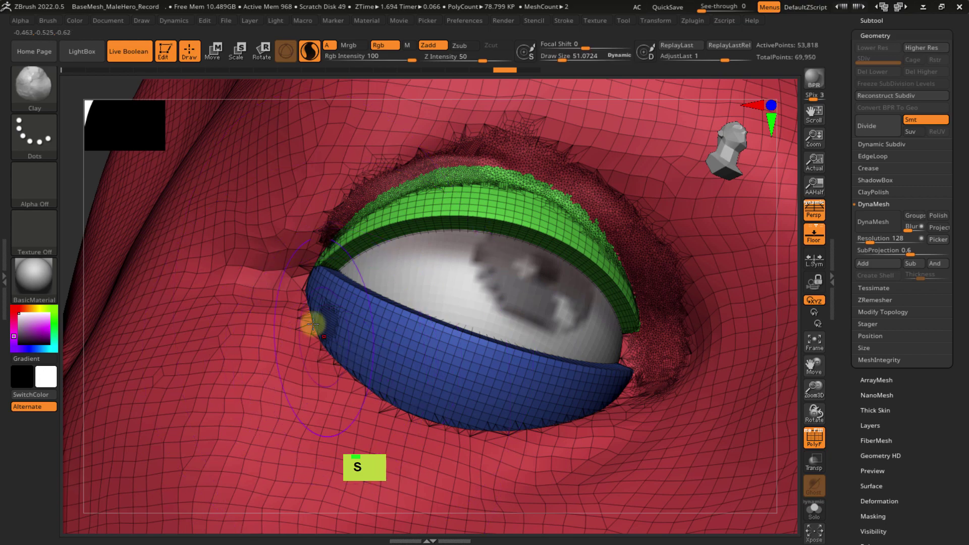
{"action": "double_click", "coordinate": [307, 305]}
{"action": "mouse_move", "coordinate": [307, 304]}
{"action": "left_mouse_down"}
{"action": "mouse_move", "coordinate": [381, 396]}
{"action": "mouse_move", "coordinate": [361, 361]}
{"action": "mouse_move", "coordinate": [460, 432]}
{"action": "mouse_move", "coordinate": [550, 432]}
{"action": "mouse_move", "coordinate": [626, 409]}
{"action": "left_mouse_up"}
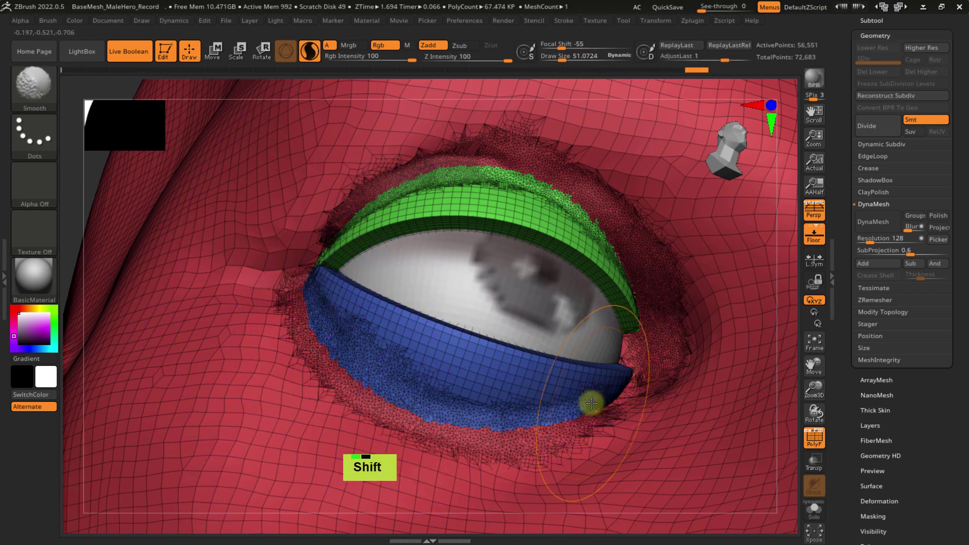
- Hide the polyframe and build up more clay beneath the lower eyelid
{"action": "key", "text": "shift+f"}
{"action": "right_click_drag", "start_coordinate": [519, 398], "coordinate": [431, 367], "text": "ctrl"}
{"action": "mouse_move", "coordinate": [419, 376]}
{"action": "left_mouse_down"}
{"action": "mouse_move", "coordinate": [448, 415]}
{"action": "mouse_move", "coordinate": [411, 348]}
{"action": "mouse_move", "coordinate": [446, 397]}
{"action": "left_mouse_up"}
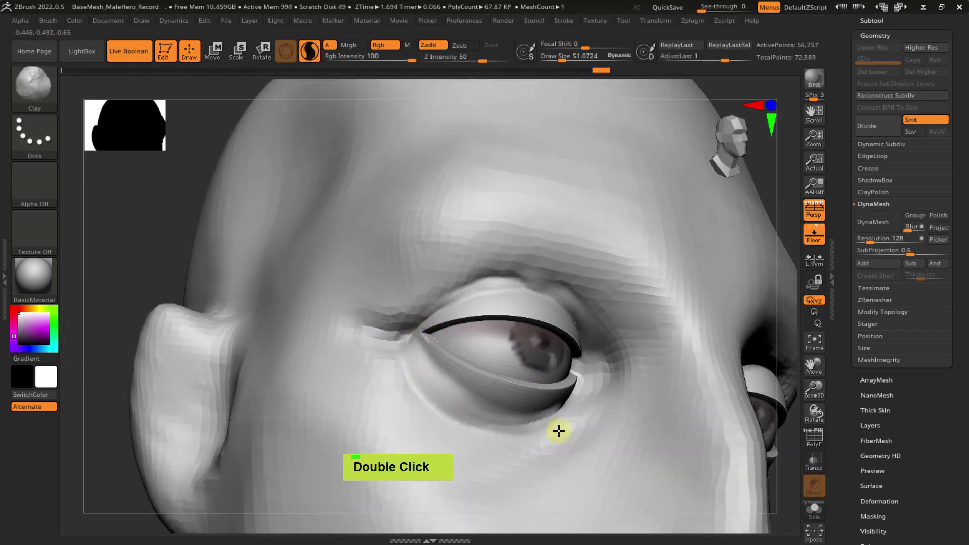
{"action": "left_click_drag", "start_coordinate": [558, 430], "coordinate": [583, 411]}
{"action": "left_click_drag", "start_coordinate": [528, 437], "coordinate": [452, 419]}
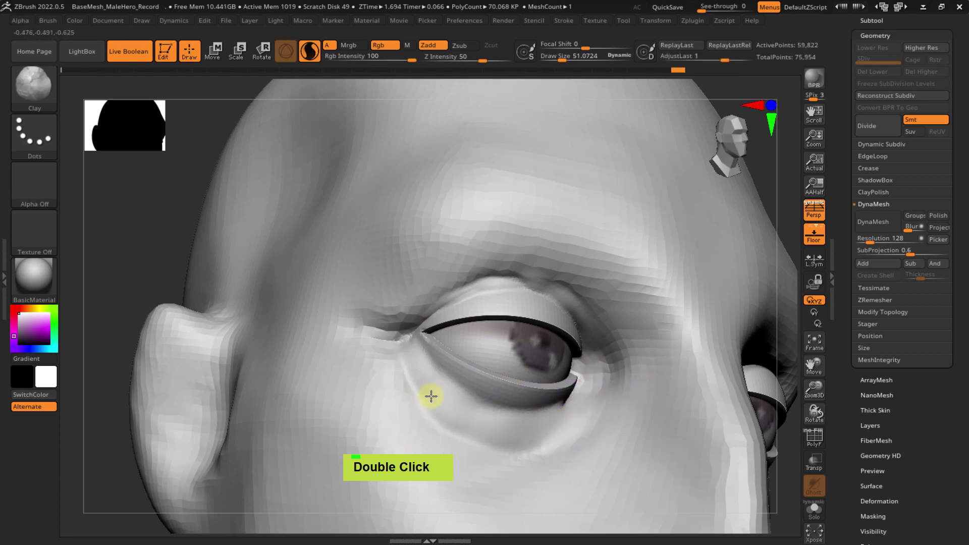
- Smooth the clay under the lower eyelid from the outer to the inner corner, with a draw size of about 48
{"action": "left_click_drag", "start_coordinate": [476, 402], "coordinate": [466, 401], "text": "shift"}
{"action": "key", "text": "shift+s"}
{"action": "key", "text": "shift+f"}
{"action": "right_click_drag", "start_coordinate": [480, 428], "coordinate": [464, 407], "text": "ctrl"}
{"action": "key", "text": "s"}
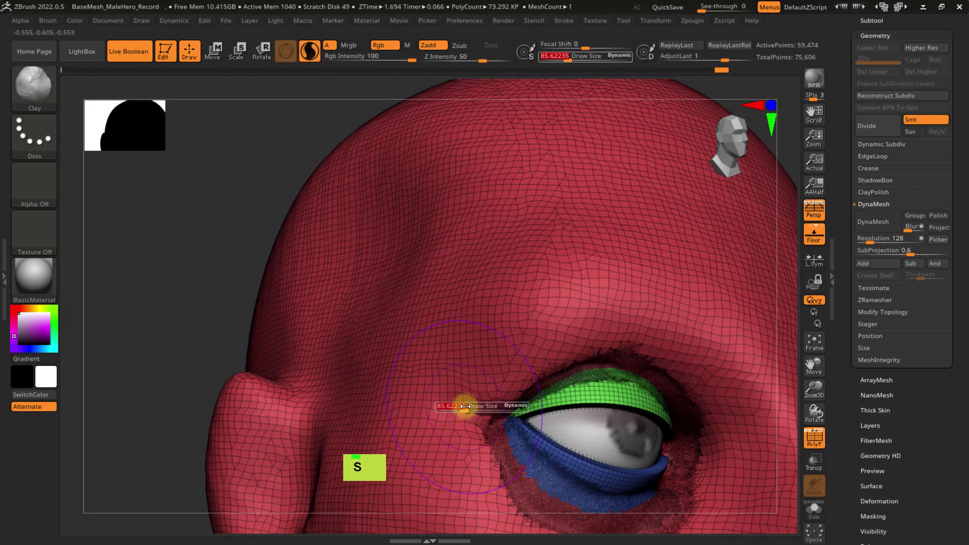
{"action": "mouse_move", "coordinate": [524, 404]}
{"action": "right_mouse_down", "text": "alt"}
{"action": "mouse_move", "coordinate": [433, 316]}
{"action": "mouse_move", "coordinate": [435, 305]}
{"action": "right_mouse_up", "text": "alt"}
{"action": "key", "text": "s"}
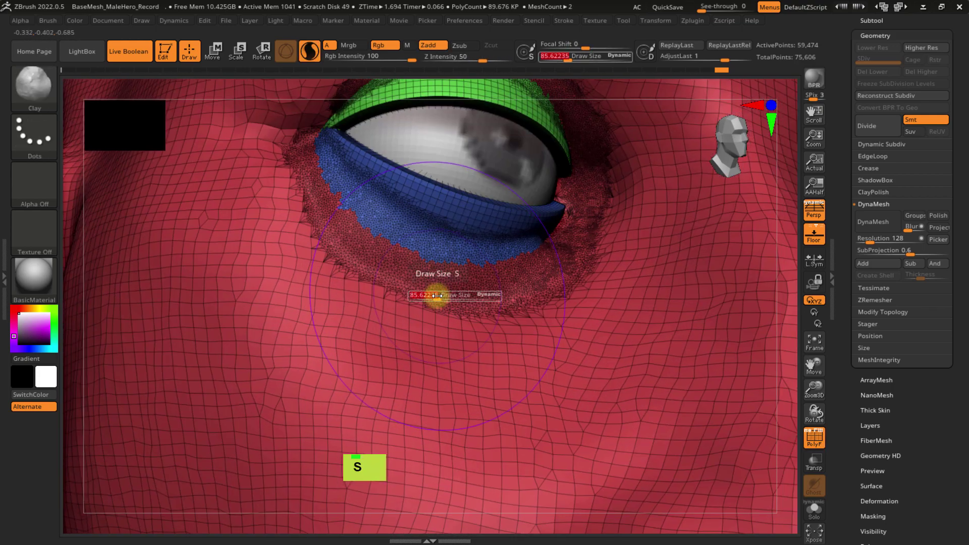
{"action": "left_click_drag", "start_coordinate": [436, 296], "coordinate": [427, 296]}
{"action": "right_click_drag", "start_coordinate": [434, 281], "coordinate": [428, 328], "text": "alt"}
{"action": "mouse_move", "coordinate": [428, 329]}
{"action": "left_mouse_down", "text": "shift"}
{"action": "mouse_move", "coordinate": [406, 335]}
{"action": "mouse_move", "coordinate": [395, 327]}
{"action": "left_mouse_up", "text": "shift"}
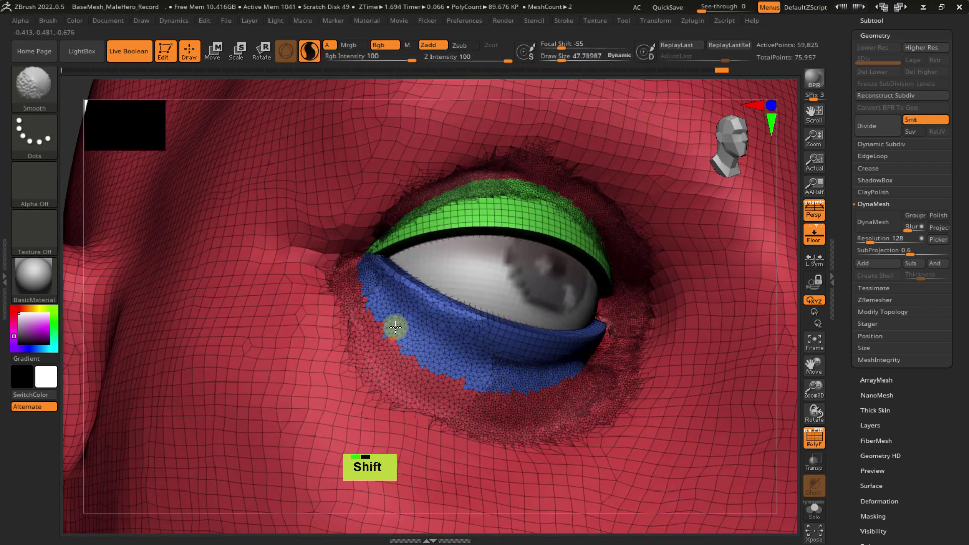
{"action": "left_click_drag", "start_coordinate": [548, 392], "coordinate": [616, 372], "text": "shift"}
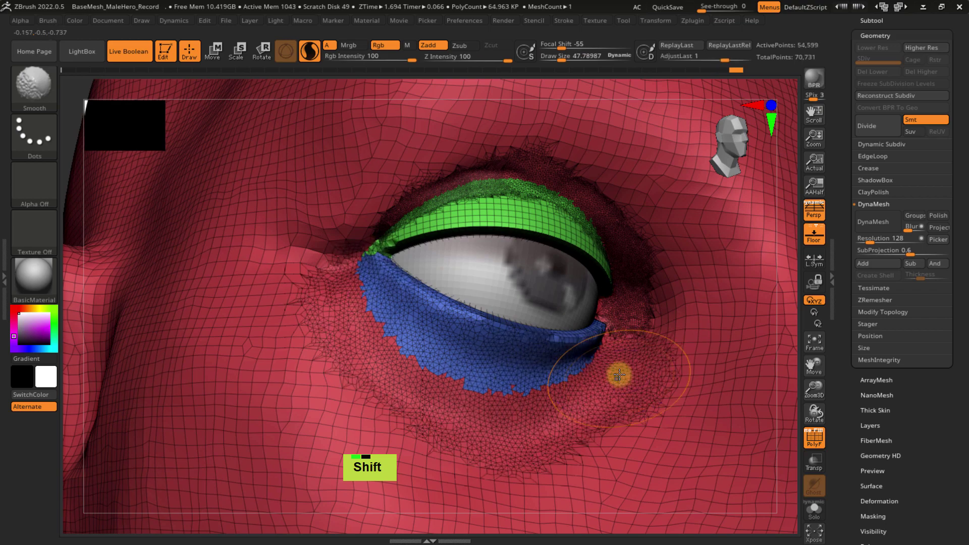
- Smooth the upper eyelid into the brow and the inner eye socket, undoing one unwanted stroke
{"action": "key", "text": "shift+f"}
{"action": "right_click_drag", "start_coordinate": [595, 385], "coordinate": [521, 300], "text": "ctrl"}
{"action": "mouse_move", "coordinate": [521, 300]}
{"action": "left_mouse_down", "text": "shift"}
{"action": "mouse_move", "coordinate": [468, 282]}
{"action": "mouse_move", "coordinate": [521, 280]}
{"action": "mouse_move", "coordinate": [515, 259]}
{"action": "left_mouse_up", "text": "shift"}
{"action": "key", "text": "ctrl+z"}
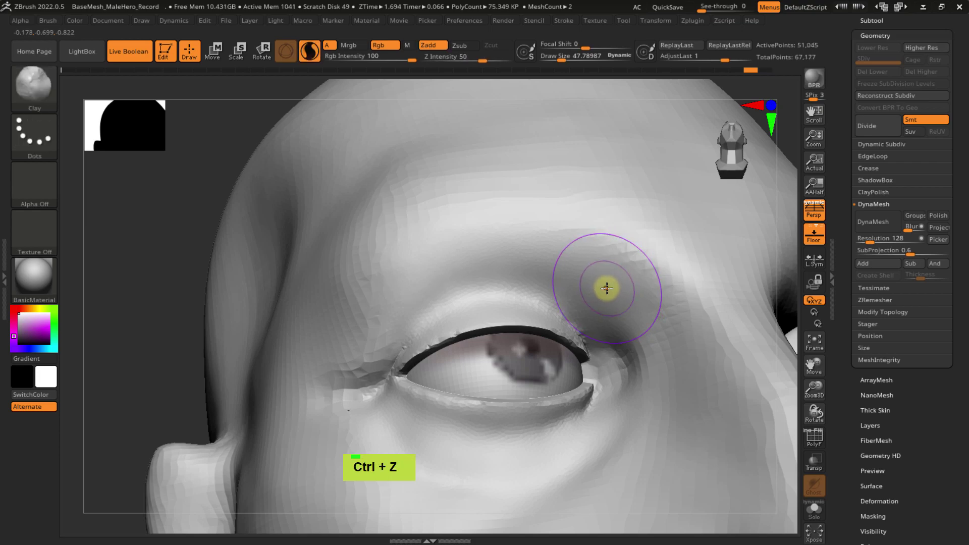
{"action": "left_click_drag", "start_coordinate": [613, 269], "coordinate": [652, 351], "text": "shift"}
{"action": "mouse_move", "coordinate": [639, 351]}
{"action": "right_mouse_down", "text": "ctrl"}
{"action": "mouse_move", "coordinate": [599, 337]}
{"action": "mouse_move", "coordinate": [642, 465]}
{"action": "mouse_move", "coordinate": [612, 324]}
{"action": "right_mouse_up", "text": "ctrl"}
{"action": "key", "text": "shift+f"}
{"action": "key", "text": "shift+f"}
- Compare the blended eye with the untouched one in shaded and polyframe display, toggling X symmetry on and off
{"action": "right_click_drag", "start_coordinate": [627, 365], "coordinate": [522, 280], "text": "ctrl"}
{"action": "right_click_drag", "start_coordinate": [463, 323], "coordinate": [468, 335], "text": "ctrl"}
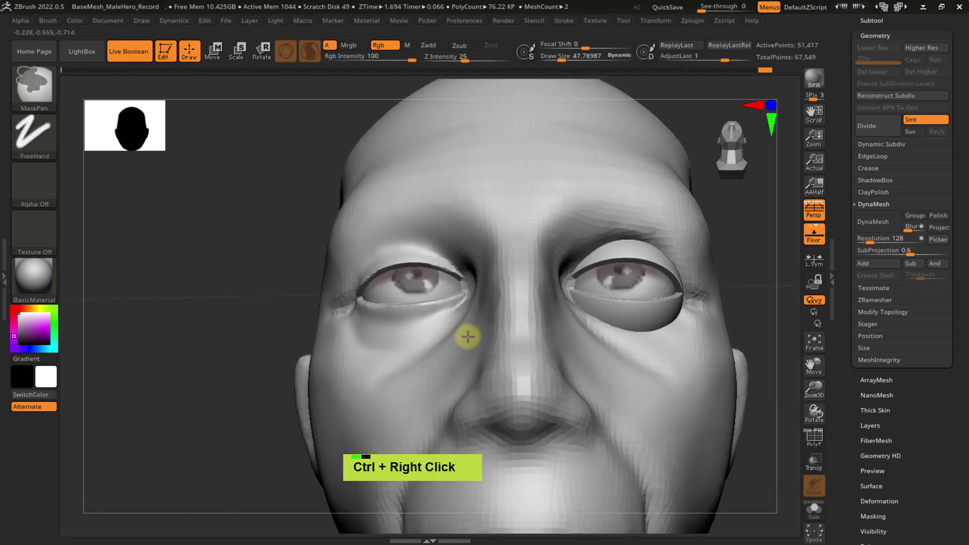
{"action": "key", "text": "shift+f"}
{"action": "right_click_drag", "start_coordinate": [566, 307], "coordinate": [505, 282], "text": "alt"}
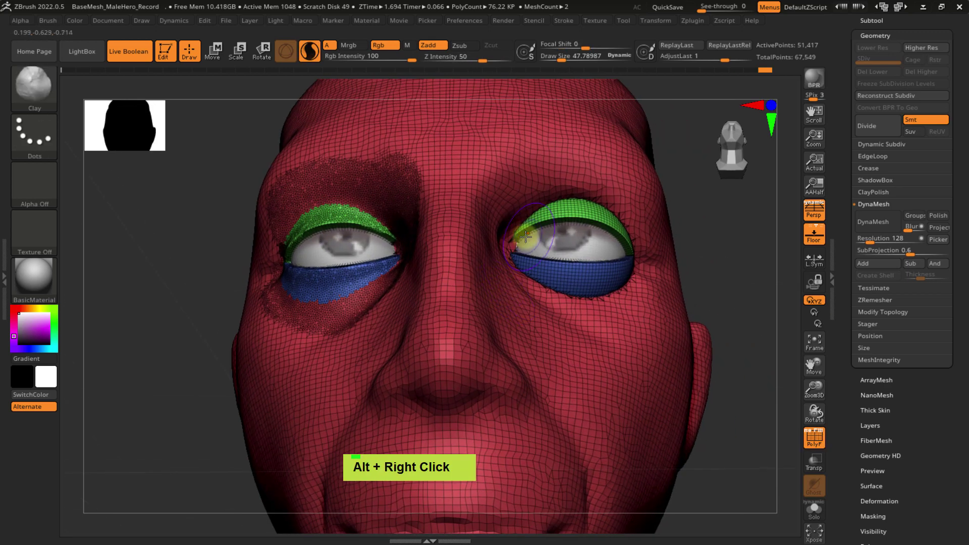
{"action": "key", "text": "x"}
{"action": "key", "text": "x"}
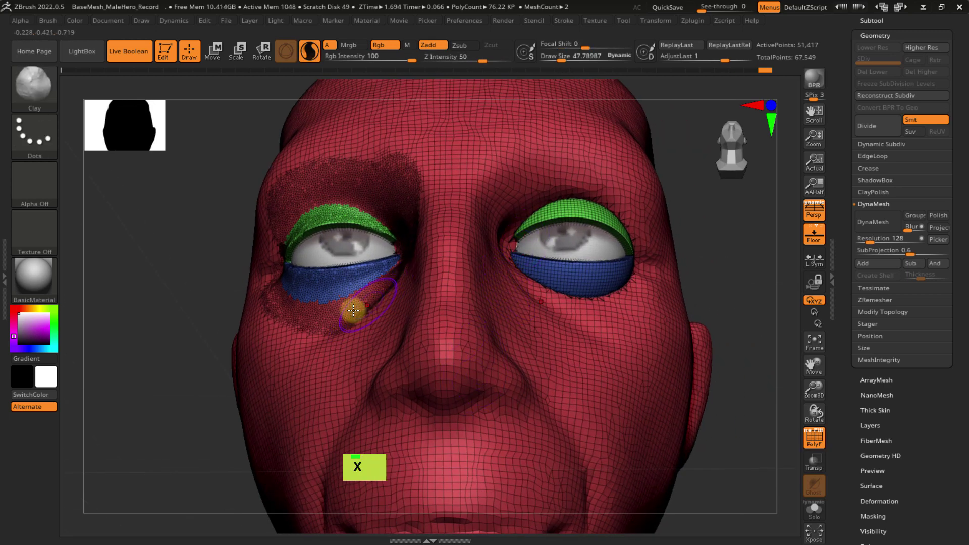
{"action": "right_click_drag", "start_coordinate": [480, 268], "coordinate": [477, 310], "text": "alt"}
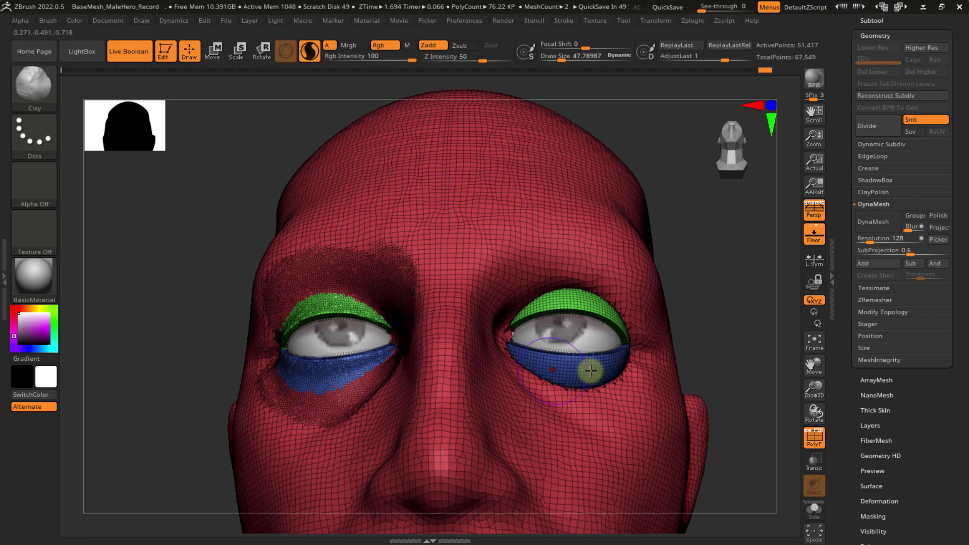
- Mirror and weld the head so the blended eye is copied to the other side, and check both eyes in shaded and polyframe display
{"action": "left_click", "coordinate": [867, 311]}
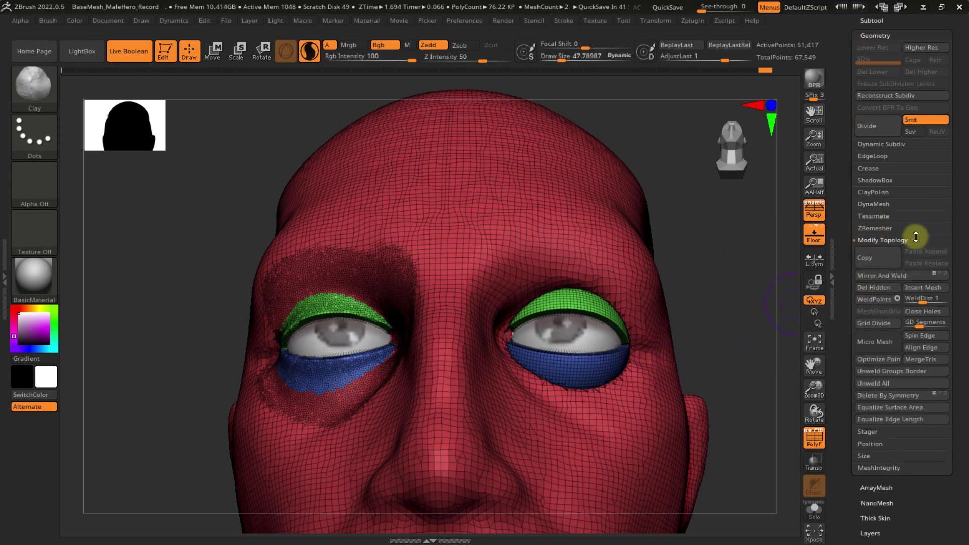
{"action": "left_click", "coordinate": [878, 276]}
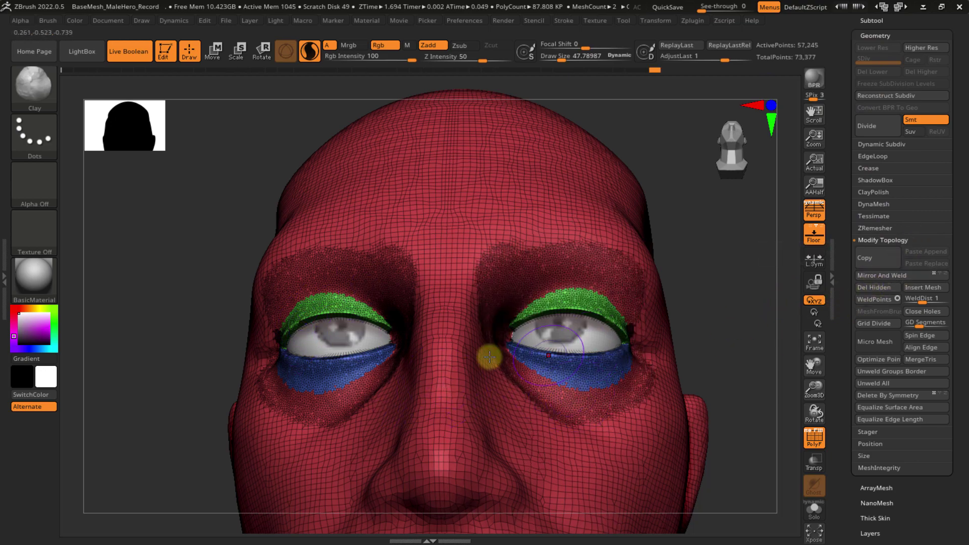
{"action": "key", "text": "shift"}
{"action": "key", "text": "shift+f"}
{"action": "mouse_move", "coordinate": [559, 377]}
{"action": "right_mouse_down", "text": "ctrl"}
{"action": "mouse_move", "coordinate": [547, 331]}
{"action": "mouse_move", "coordinate": [575, 335]}
{"action": "mouse_move", "coordinate": [571, 328]}
{"action": "mouse_move", "coordinate": [623, 380]}
{"action": "mouse_move", "coordinate": [828, 48]}
{"action": "right_mouse_up", "text": "ctrl"}
{"action": "key", "text": "shift"}
{"action": "key", "text": "shift+f"}
- Copy the blended UMesh_1_Head1 head subtool
{"action": "left_click_drag", "start_coordinate": [839, 44], "coordinate": [839, 115]}
{"action": "left_click", "coordinate": [874, 176]}
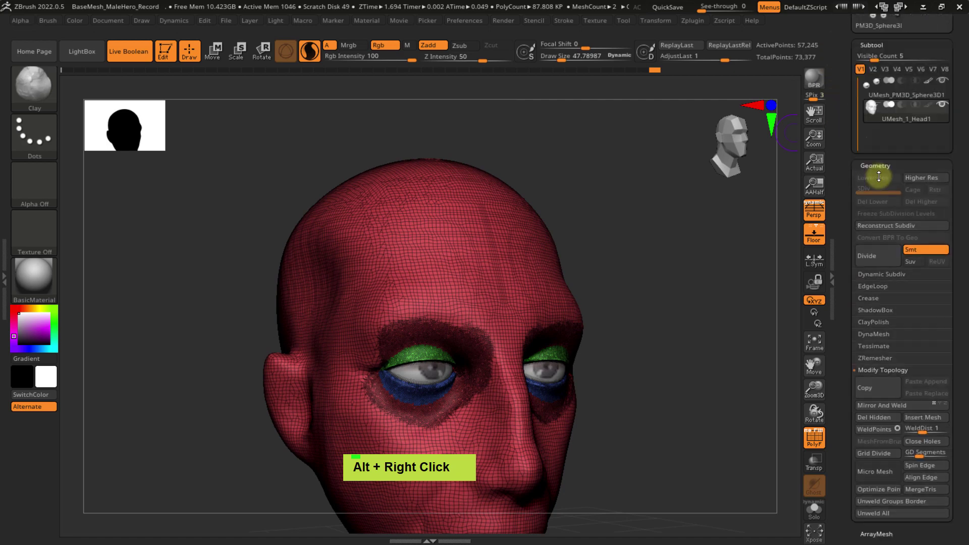
{"action": "left_click_drag", "start_coordinate": [841, 171], "coordinate": [847, 217]}
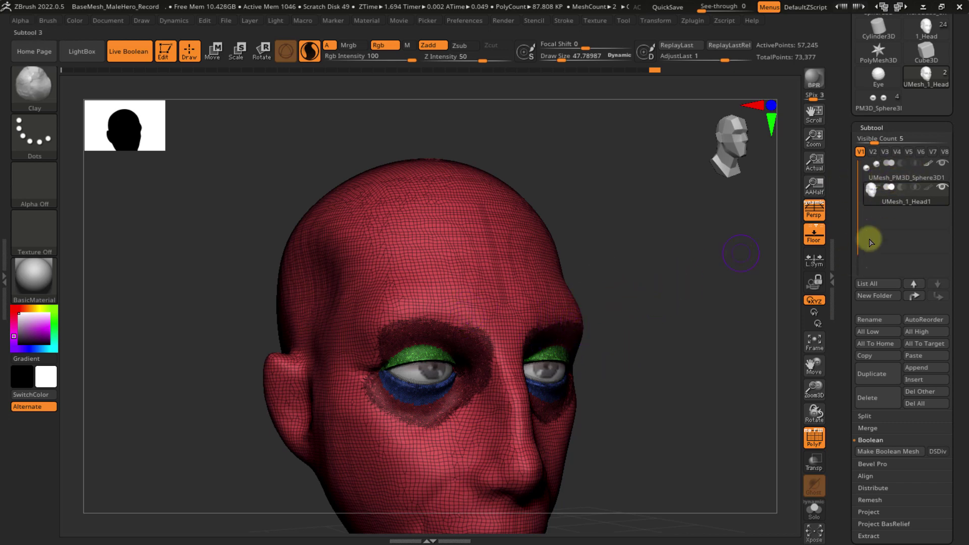
{"action": "left_click", "coordinate": [873, 357]}
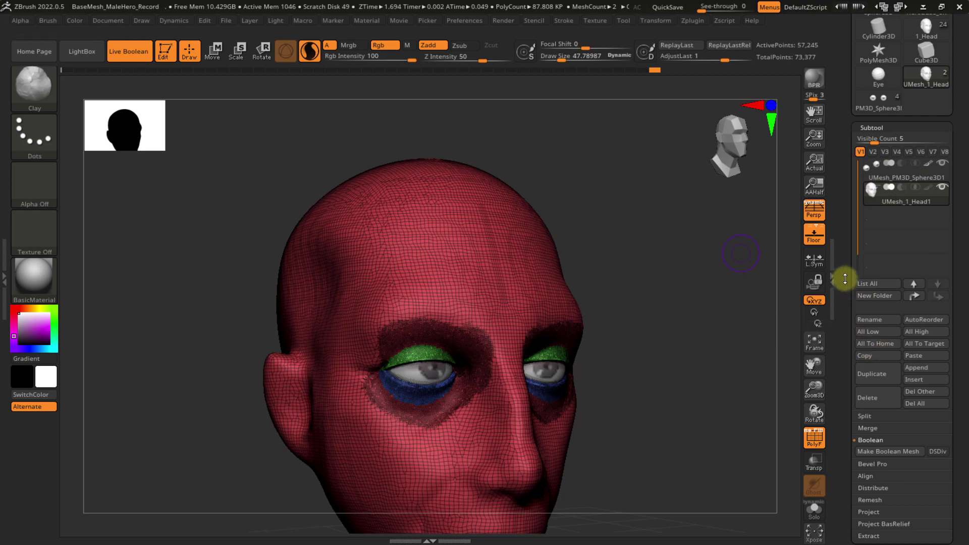
- Replace the 1_Head subtool of the full figure with the copied head, deleting the old head and pasting the new one
{"action": "left_click_drag", "start_coordinate": [844, 268], "coordinate": [853, 346]}
{"action": "left_click", "coordinate": [929, 195]}
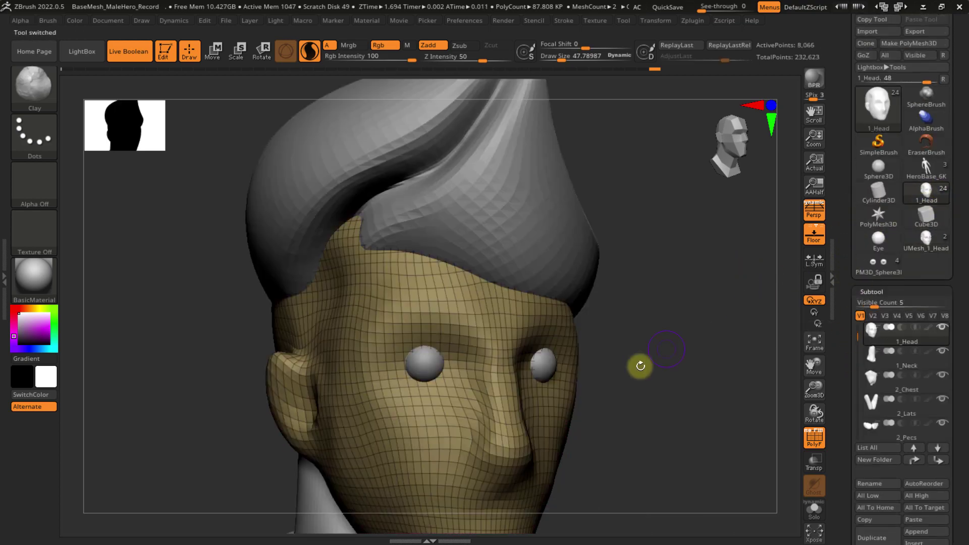
{"action": "right_click_drag", "start_coordinate": [640, 365], "coordinate": [611, 299], "text": "alt"}
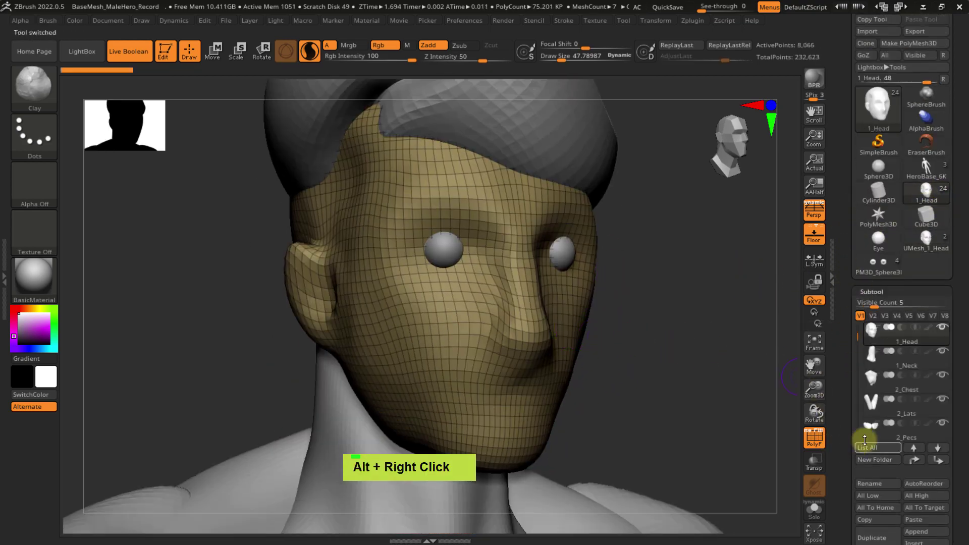
{"action": "left_click_drag", "start_coordinate": [847, 465], "coordinate": [849, 434]}
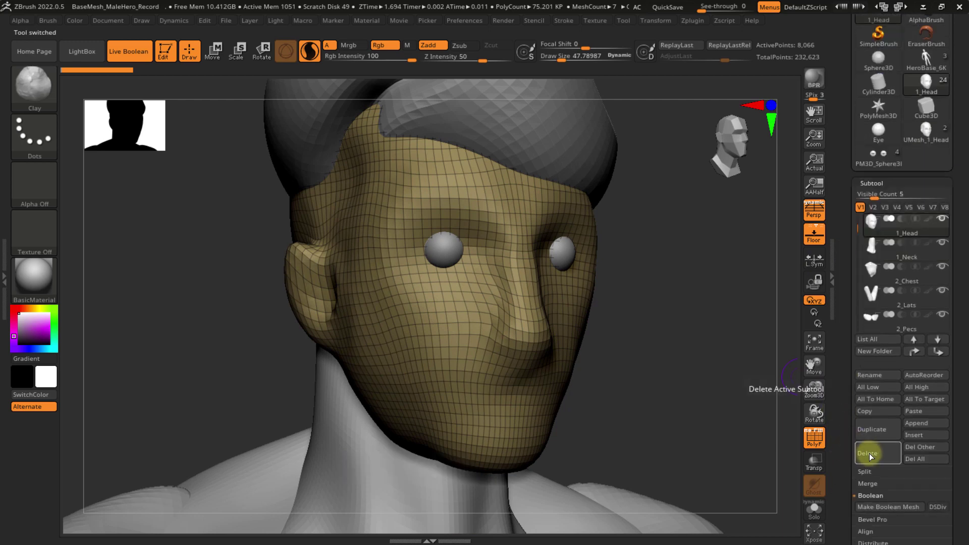
{"action": "left_click", "coordinate": [865, 449]}
{"action": "left_click", "coordinate": [759, 479]}
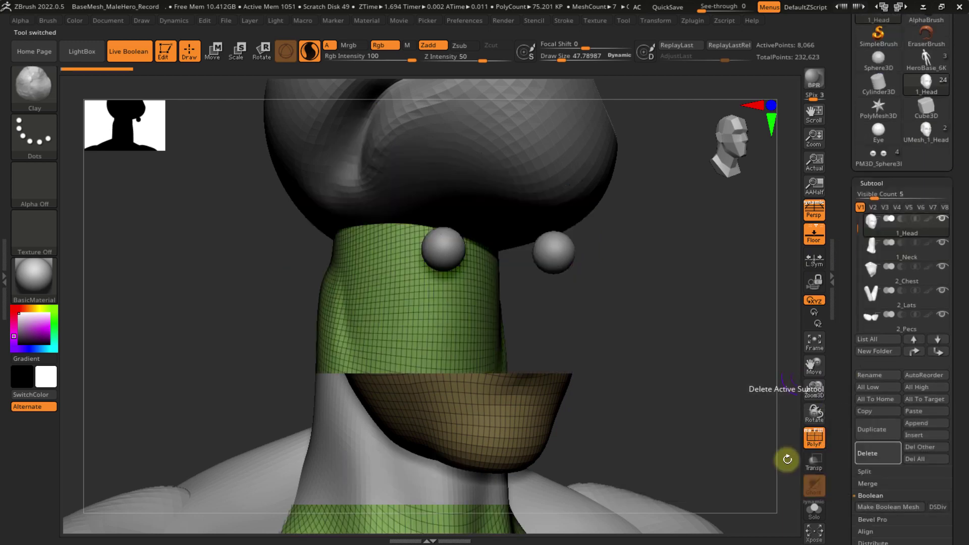
{"action": "left_click", "coordinate": [920, 411]}
{"action": "right_click_drag", "start_coordinate": [687, 388], "coordinate": [683, 367], "text": "alt"}
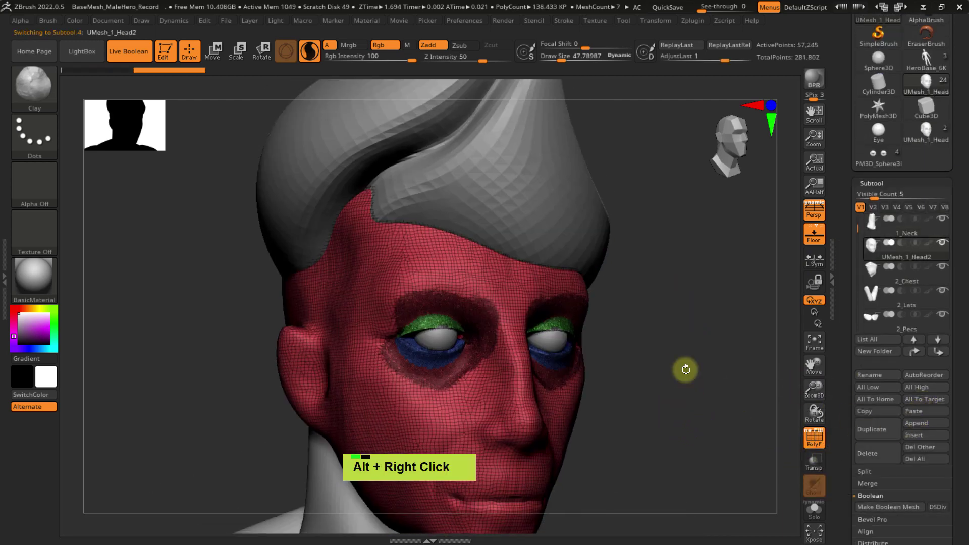
- Return to the separate head tool and copy its UMesh_PM3D_Sphere3D1 eyeball subtool
{"action": "left_click", "coordinate": [925, 131]}
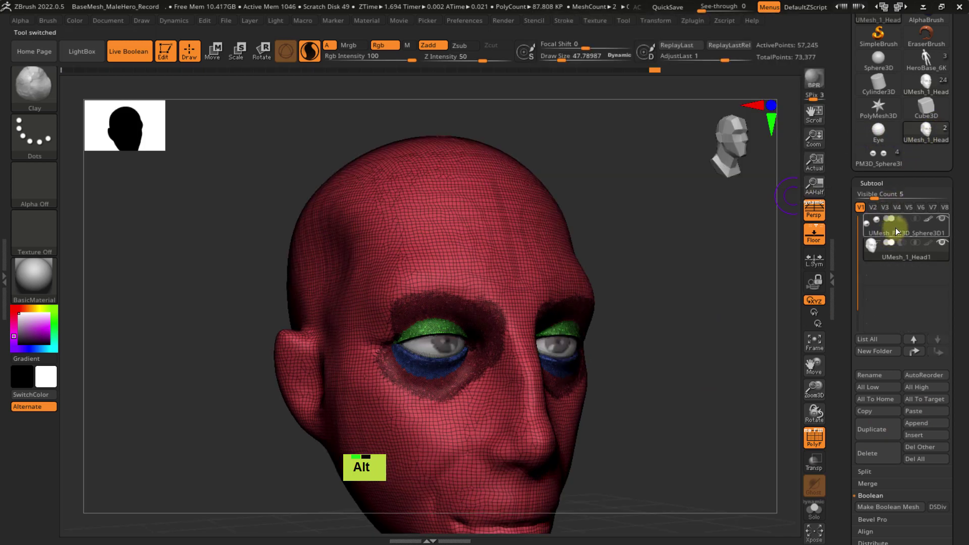
{"action": "left_click", "coordinate": [888, 224], "text": "alt"}
{"action": "left_click", "coordinate": [874, 413]}
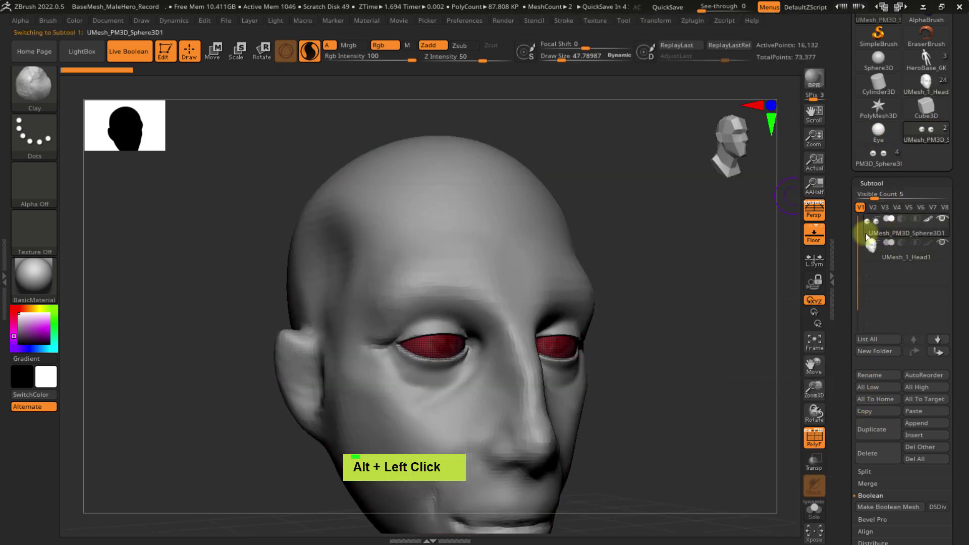
- Replace the full figure's 1_Eyes subtool with the copied eyeballs, deleting the old eyes and pasting the new ones
{"action": "left_click", "coordinate": [928, 64]}
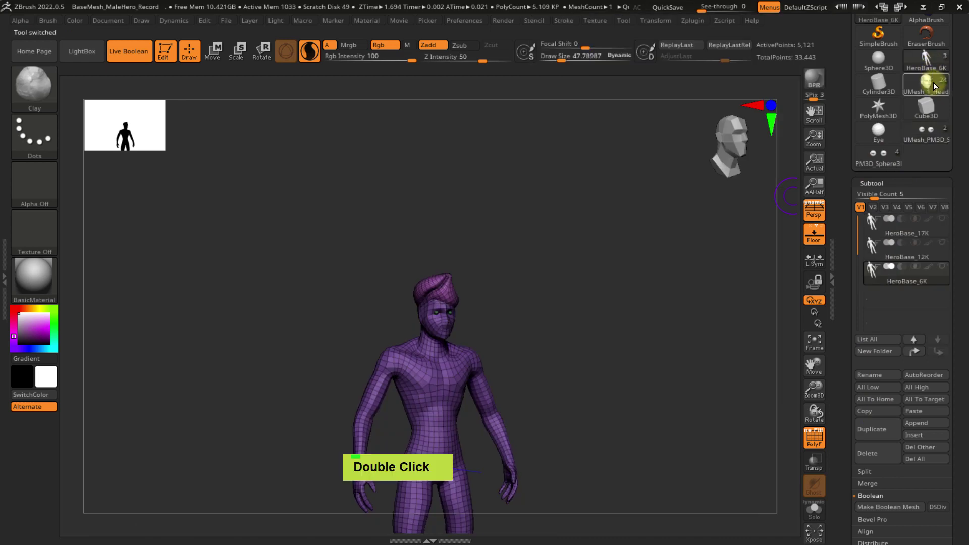
{"action": "left_click", "coordinate": [931, 83]}
{"action": "left_click", "coordinate": [433, 344], "text": "alt"}
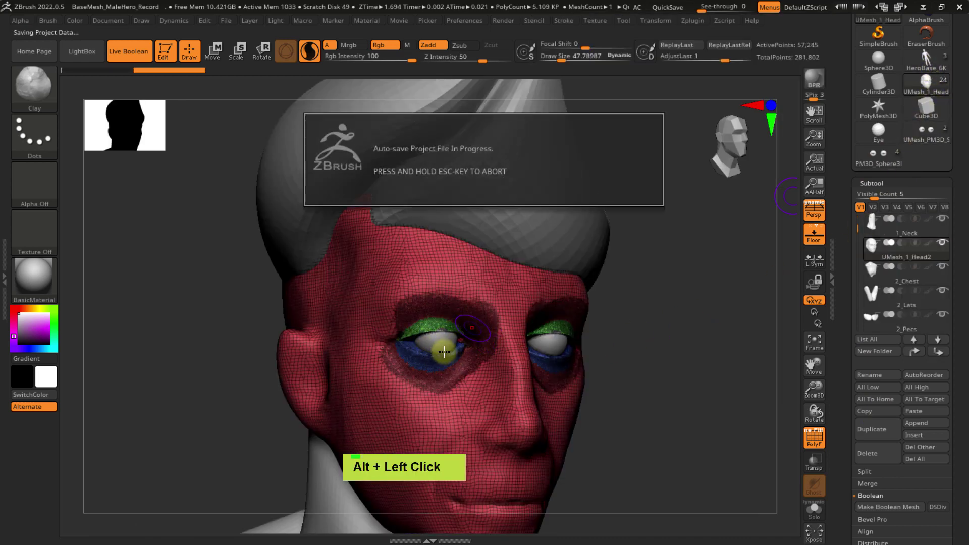
{"action": "right_click_drag", "start_coordinate": [448, 347], "coordinate": [443, 346], "text": "ctrl"}
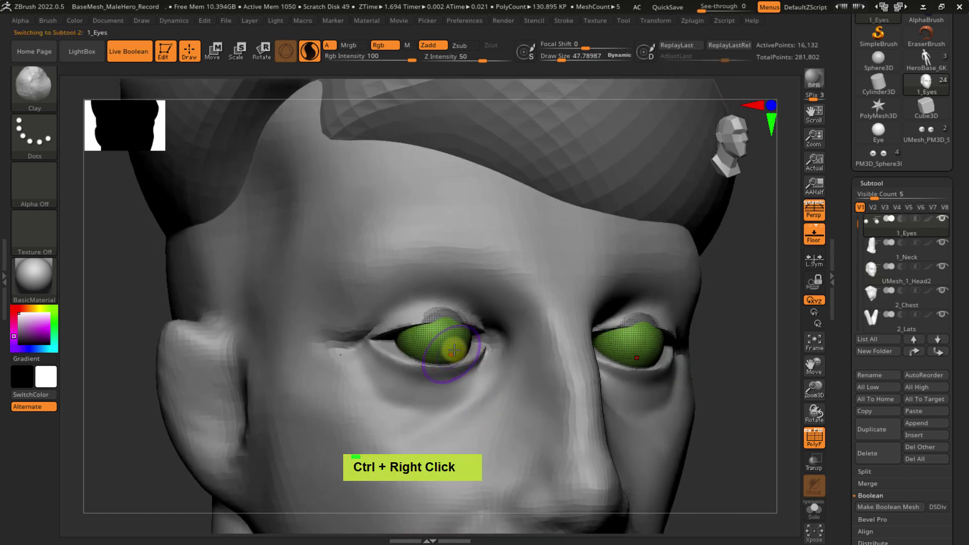
{"action": "left_click", "coordinate": [876, 450]}
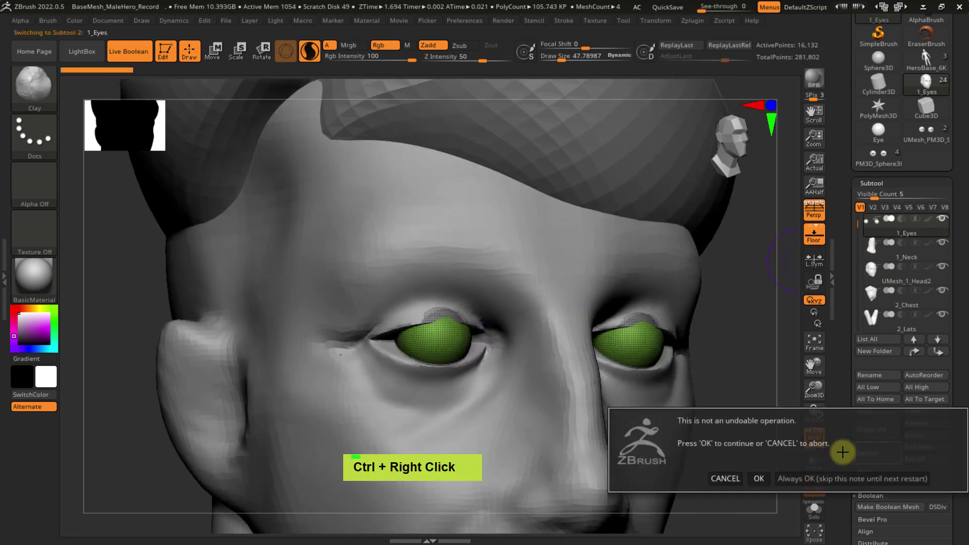
{"action": "left_click", "coordinate": [758, 478]}
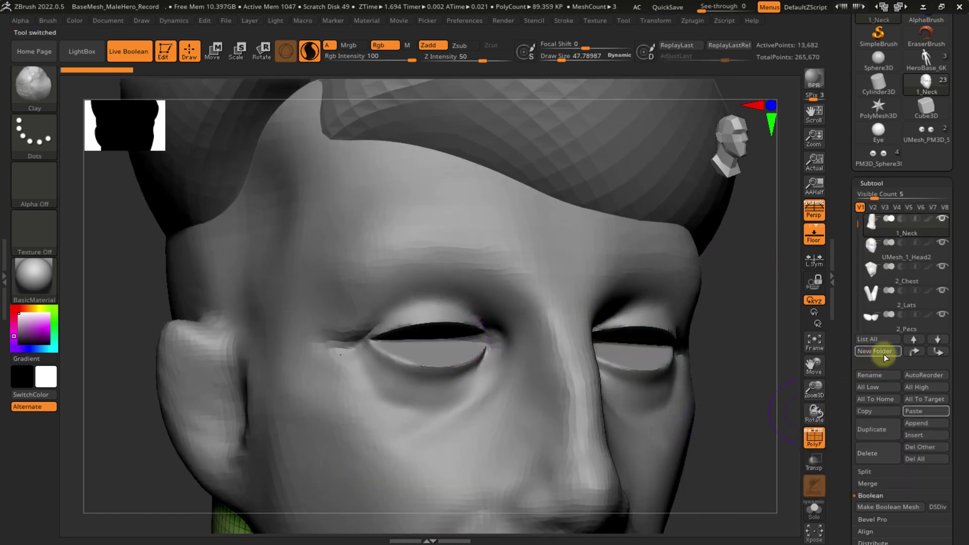
{"action": "left_click", "coordinate": [915, 411]}
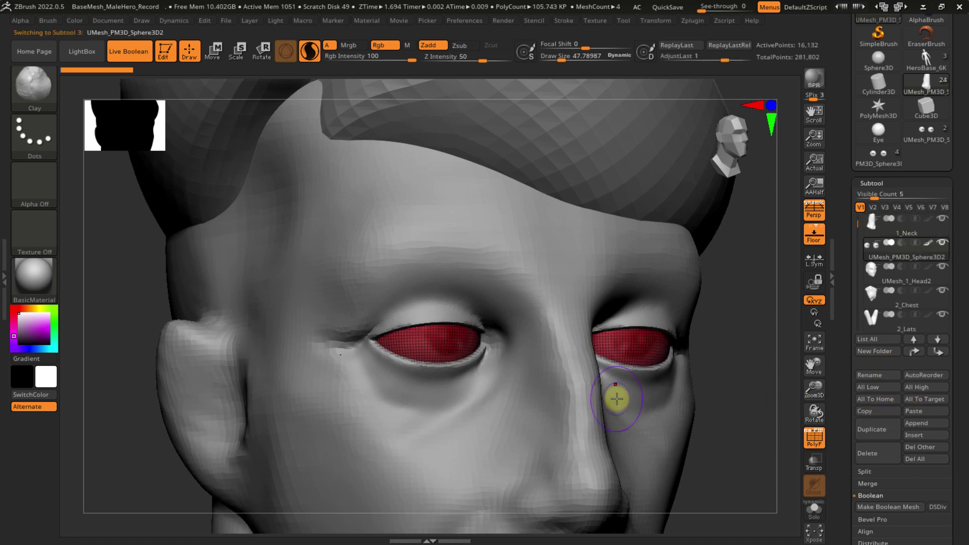
- Inspect the new head and eyes on the full figure, toggling the polyframe display
{"action": "right_click_drag", "start_coordinate": [616, 395], "coordinate": [584, 350], "text": "ctrl"}
{"action": "key", "text": "shift+f"}
{"action": "mouse_move", "coordinate": [593, 393]}
{"action": "right_mouse_down", "text": "alt"}
{"action": "mouse_move", "coordinate": [565, 322]}
{"action": "mouse_move", "coordinate": [584, 362]}
{"action": "mouse_move", "coordinate": [601, 324]}
{"action": "mouse_move", "coordinate": [586, 268]}
{"action": "mouse_move", "coordinate": [601, 277]}
{"action": "mouse_move", "coordinate": [588, 274]}
{"action": "mouse_move", "coordinate": [604, 262]}
{"action": "mouse_move", "coordinate": [683, 263]}
{"action": "mouse_move", "coordinate": [653, 220]}
{"action": "mouse_move", "coordinate": [636, 239]}
{"action": "mouse_move", "coordinate": [623, 355]}
{"action": "mouse_move", "coordinate": [536, 212]}
{"action": "mouse_move", "coordinate": [577, 314]}
{"action": "mouse_move", "coordinate": [626, 318]}
{"action": "mouse_move", "coordinate": [588, 274]}
{"action": "mouse_move", "coordinate": [590, 318]}
{"action": "mouse_move", "coordinate": [601, 308]}
{"action": "mouse_move", "coordinate": [587, 261]}
{"action": "right_mouse_up", "text": "alt"}
{"action": "key", "text": "shift+f"}
{"action": "key", "text": "shift+f"}
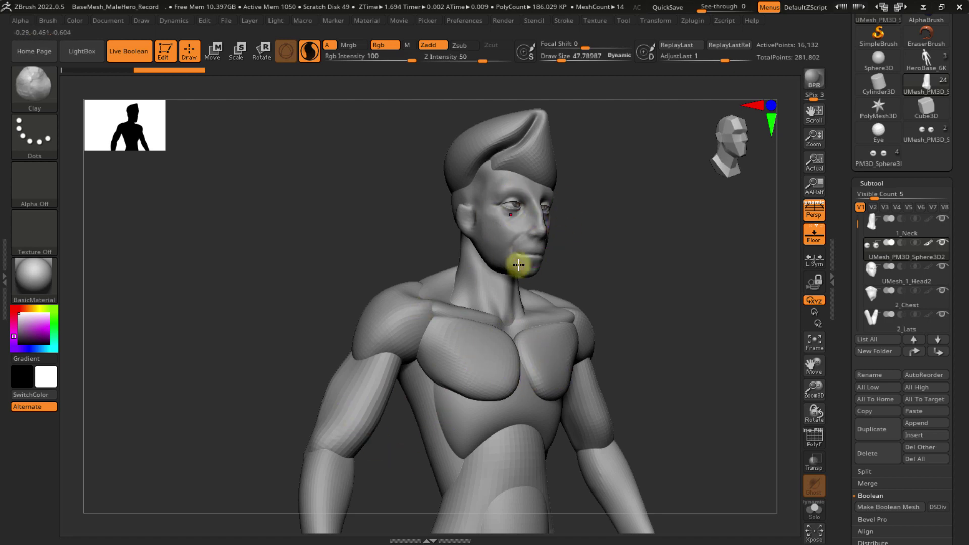
- Select the 4_Finger_1 subtool with the polyframe shown and examine the topology of its segments and joints up close
{"action": "right_click_drag", "start_coordinate": [649, 317], "coordinate": [328, 282], "text": "ctrl"}
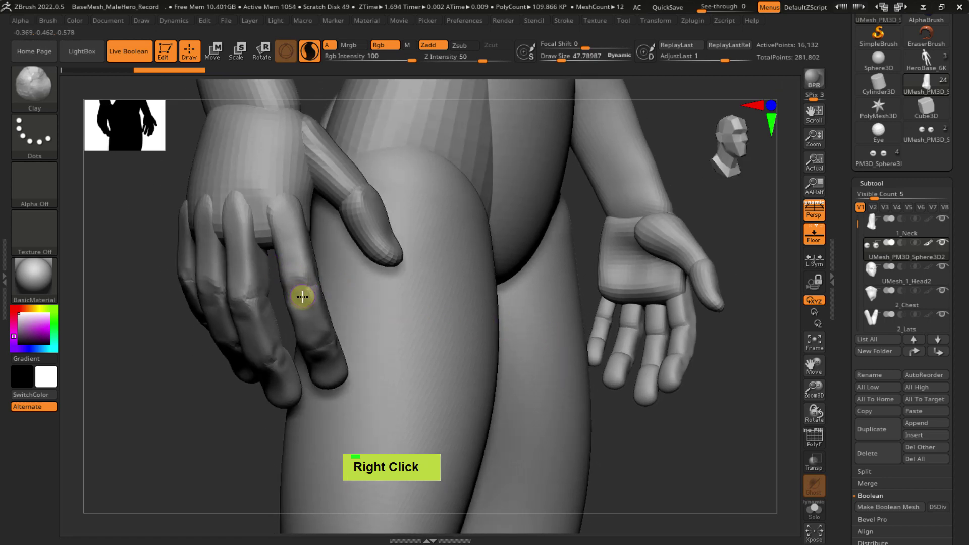
{"action": "key", "text": "shift+f"}
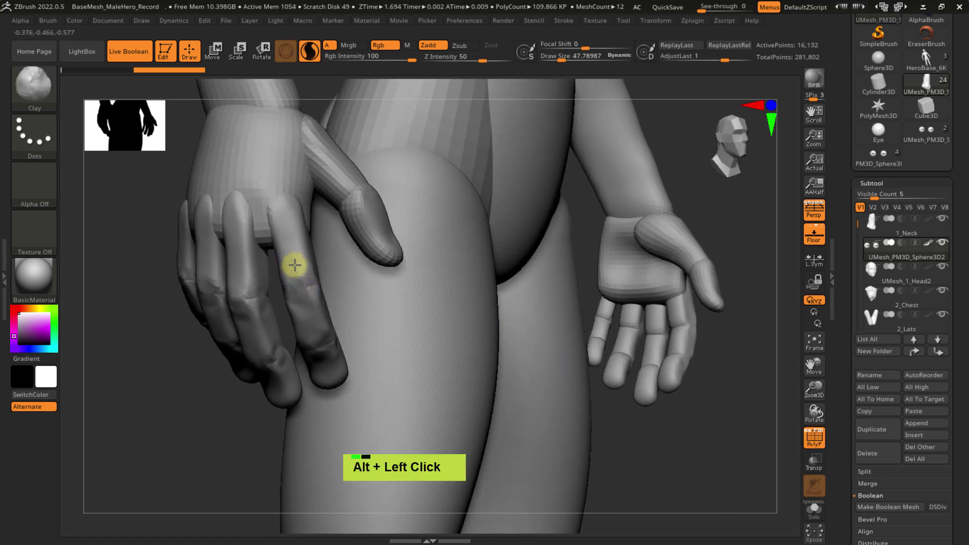
{"action": "left_click", "coordinate": [297, 269], "text": "alt"}
{"action": "right_click_drag", "start_coordinate": [318, 315], "coordinate": [371, 310]}
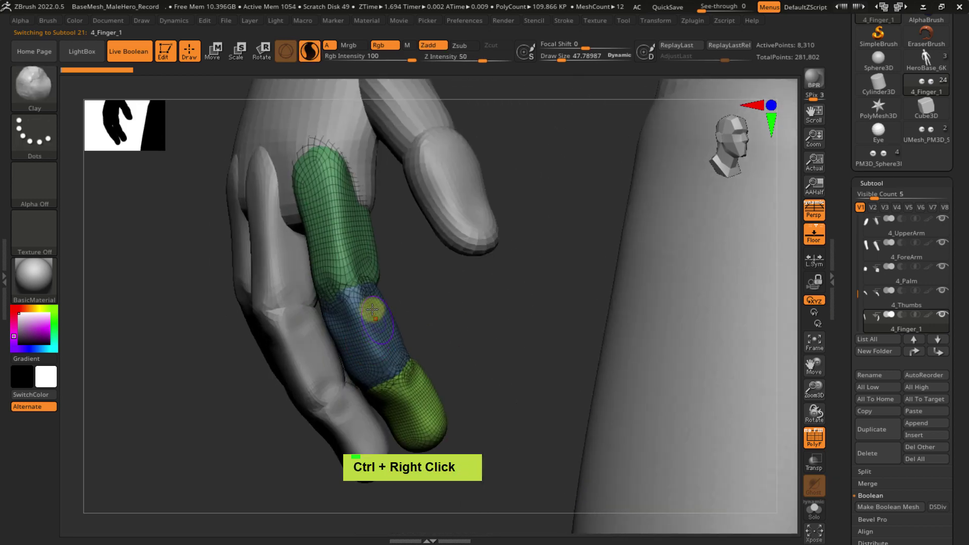
{"action": "right_click_drag", "start_coordinate": [399, 387], "coordinate": [338, 283]}
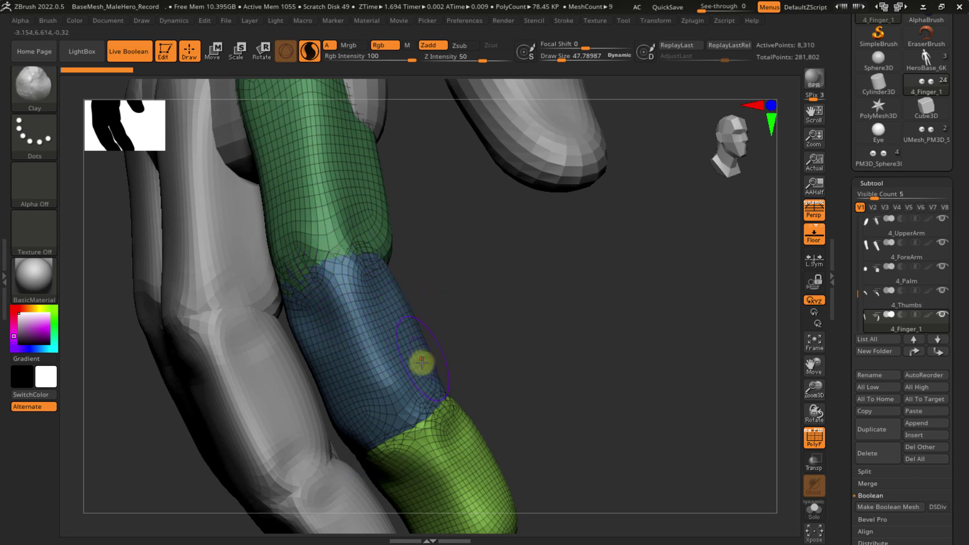
{"action": "right_click_drag", "start_coordinate": [413, 353], "coordinate": [447, 321], "text": "ctrl"}
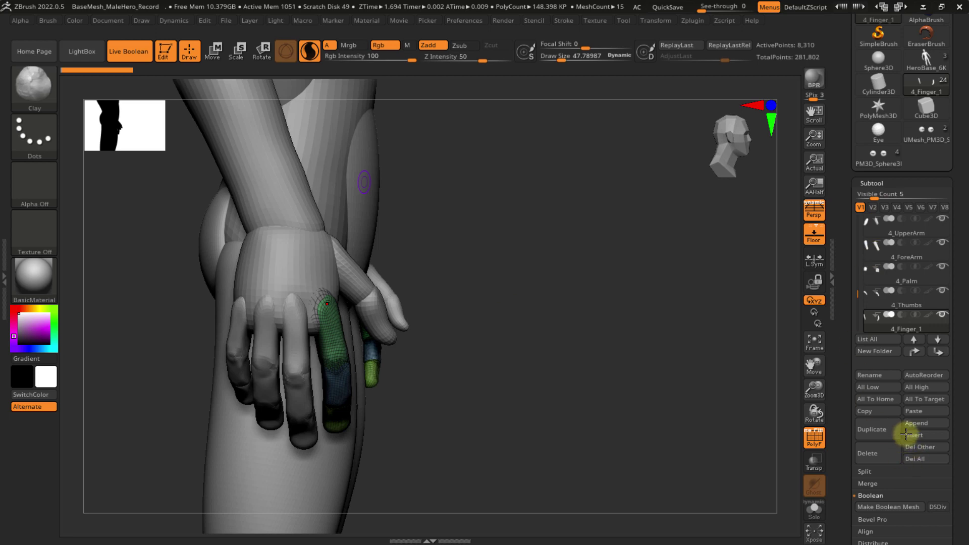
- Insert a Sphere3D as a new subtool directly after 4_Finger_1 and bring it into view
{"action": "left_click", "coordinate": [931, 434]}
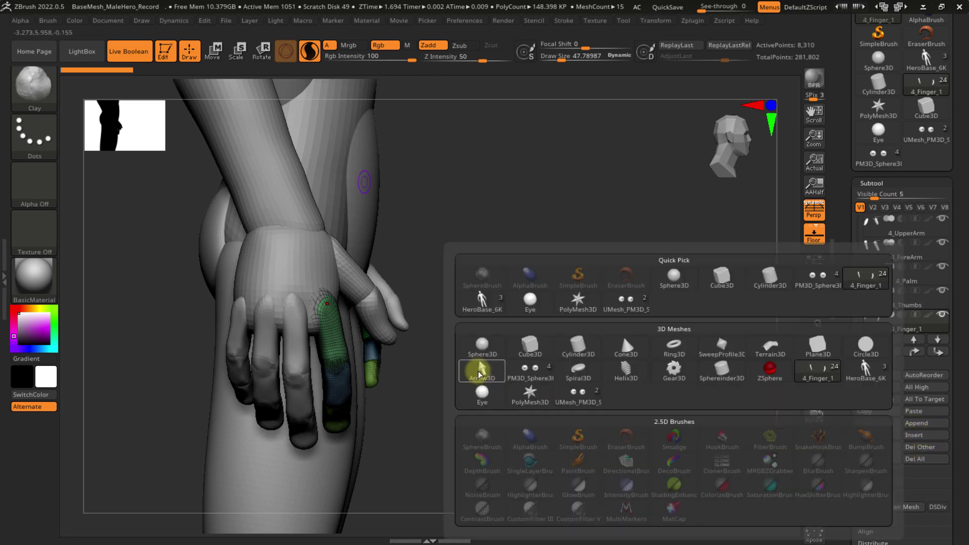
{"action": "left_click", "coordinate": [481, 348]}
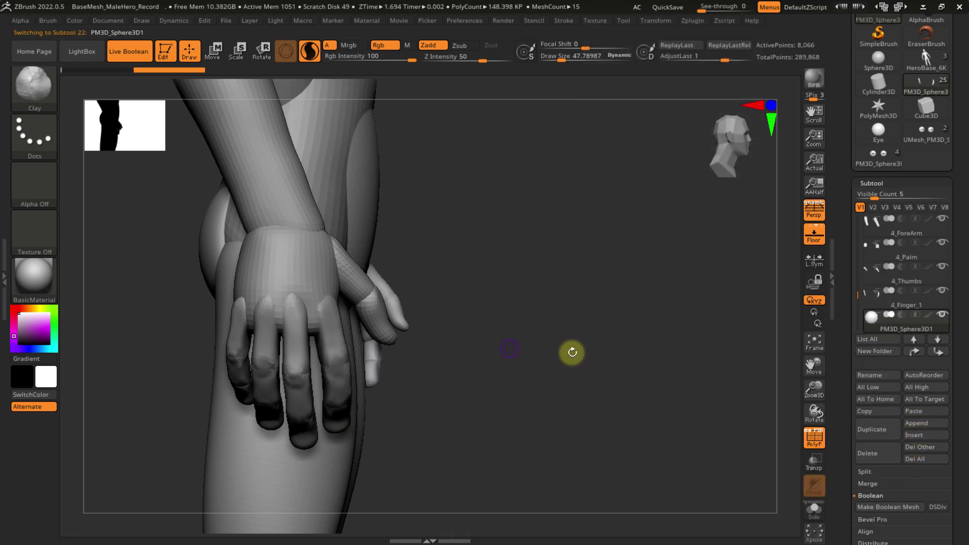
{"action": "key", "text": "f"}
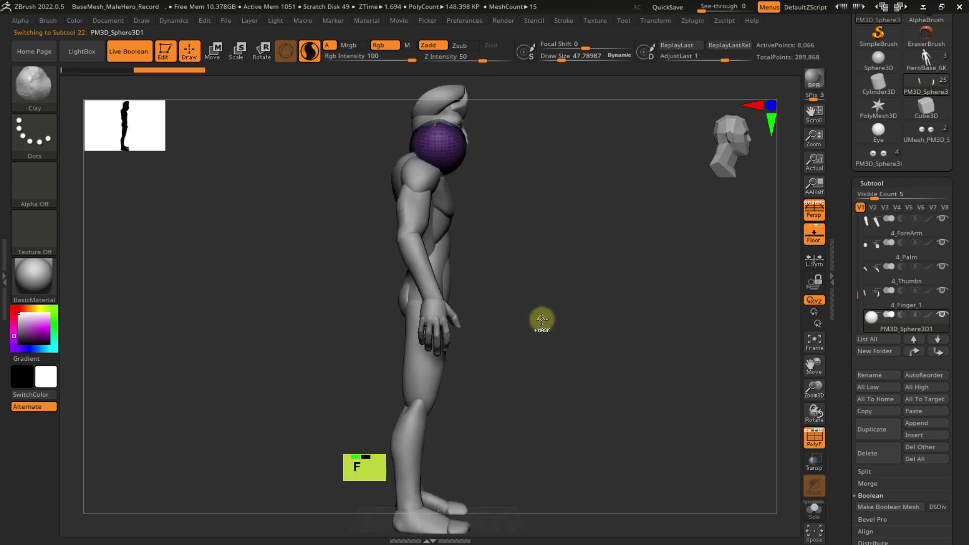
- Turn off perspective and move the new sphere out in front of the figure, down to torso height
{"action": "right_click_drag", "start_coordinate": [530, 223], "coordinate": [536, 240], "text": "alt"}
{"action": "key", "text": "p"}
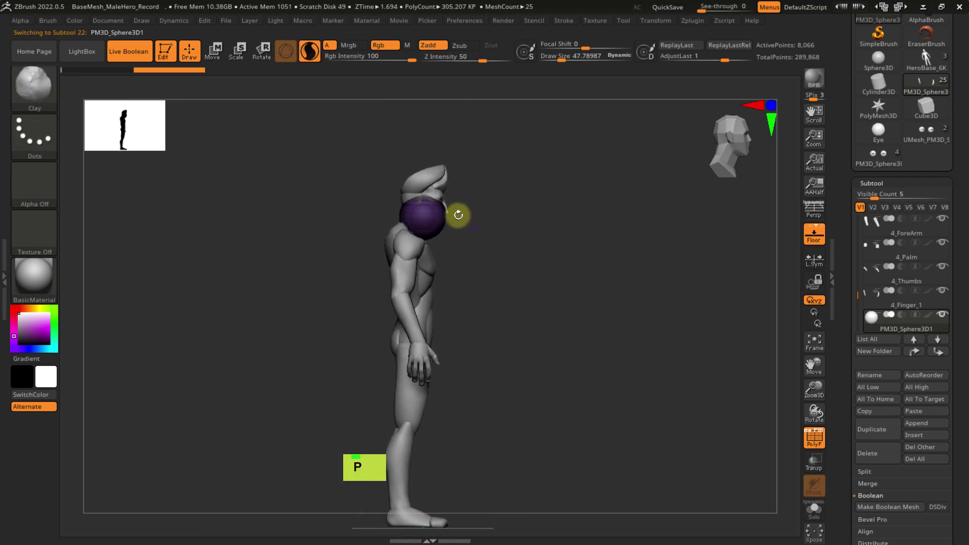
{"action": "key", "text": "w"}
{"action": "left_click_drag", "start_coordinate": [498, 217], "coordinate": [563, 220]}
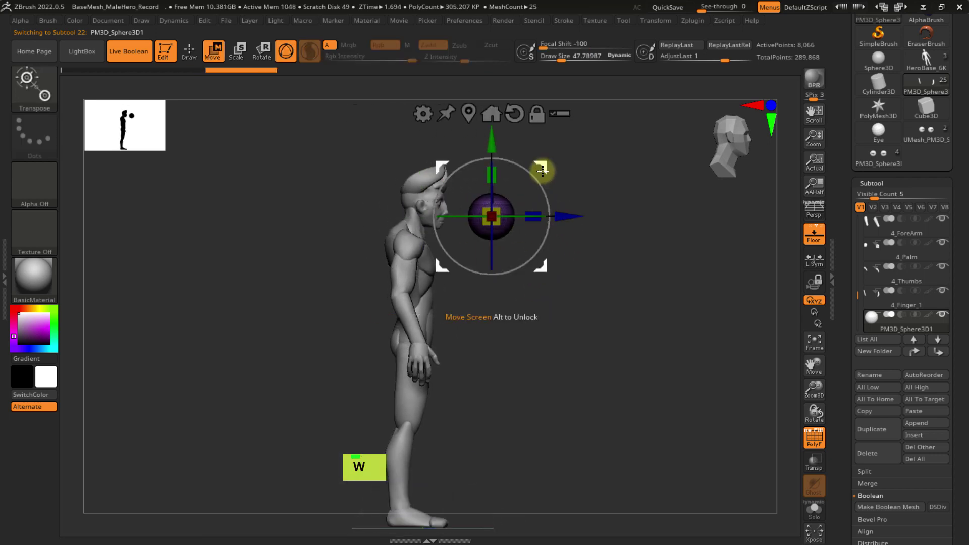
{"action": "left_click_drag", "start_coordinate": [541, 168], "coordinate": [525, 225]}
- Scale the sphere down uniformly in its position in front of the figure and check its size from several angles
{"action": "right_click_drag", "start_coordinate": [525, 225], "coordinate": [529, 373], "text": "ctrl"}
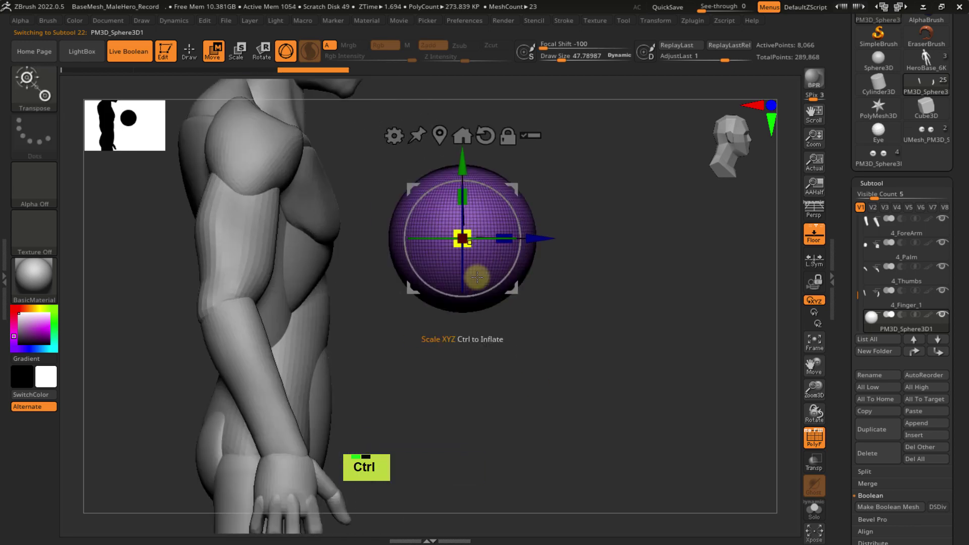
{"action": "right_click_drag", "start_coordinate": [476, 277], "coordinate": [474, 267], "text": "ctrl"}
{"action": "right_click_drag", "start_coordinate": [475, 267], "coordinate": [488, 350], "text": "alt"}
{"action": "right_click_drag", "start_coordinate": [495, 309], "coordinate": [526, 287], "text": "alt"}
{"action": "right_click_drag", "start_coordinate": [526, 288], "coordinate": [504, 315]}
{"action": "left_click_drag", "start_coordinate": [506, 298], "coordinate": [444, 288]}
{"action": "right_click", "coordinate": [531, 306], "text": "ctrl"}
{"action": "right_click_drag", "start_coordinate": [531, 305], "coordinate": [556, 303], "text": "ctrl"}
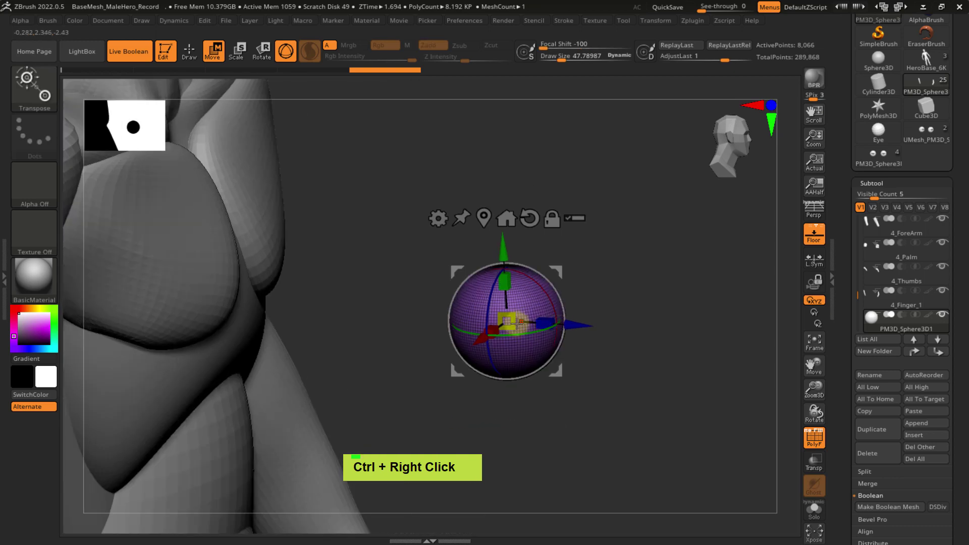
{"action": "left_click_drag", "start_coordinate": [507, 323], "coordinate": [484, 308]}
{"action": "right_click_drag", "start_coordinate": [485, 308], "coordinate": [444, 227]}
{"action": "mouse_move", "coordinate": [462, 271]}
{"action": "right_mouse_down", "text": "ctrl"}
{"action": "mouse_move", "coordinate": [513, 325]}
{"action": "mouse_move", "coordinate": [521, 368]}
{"action": "right_mouse_up", "text": "ctrl"}
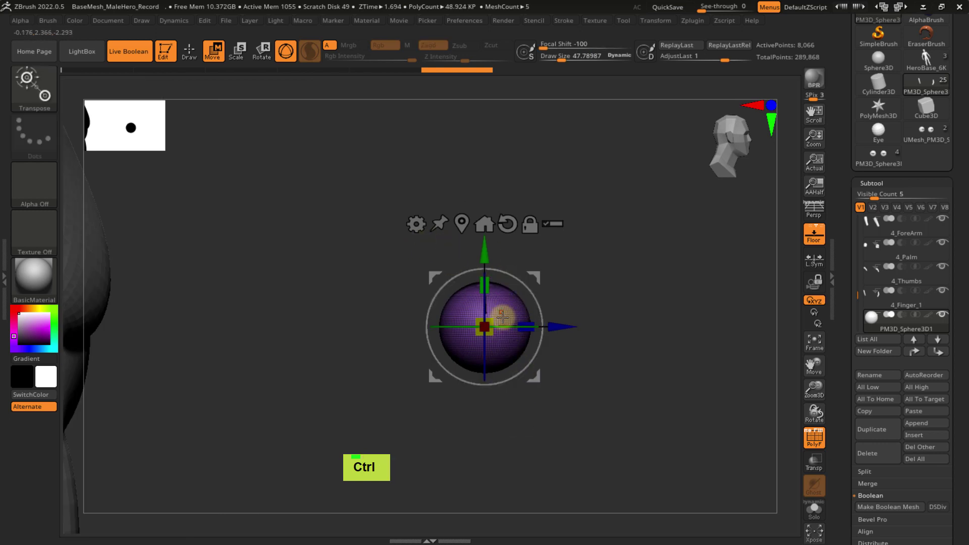
- Apply the Flatten deformer to the sphere and flatten its front, back and lateral sides, keeping the top and bottom rounded
{"action": "left_click", "coordinate": [413, 223]}
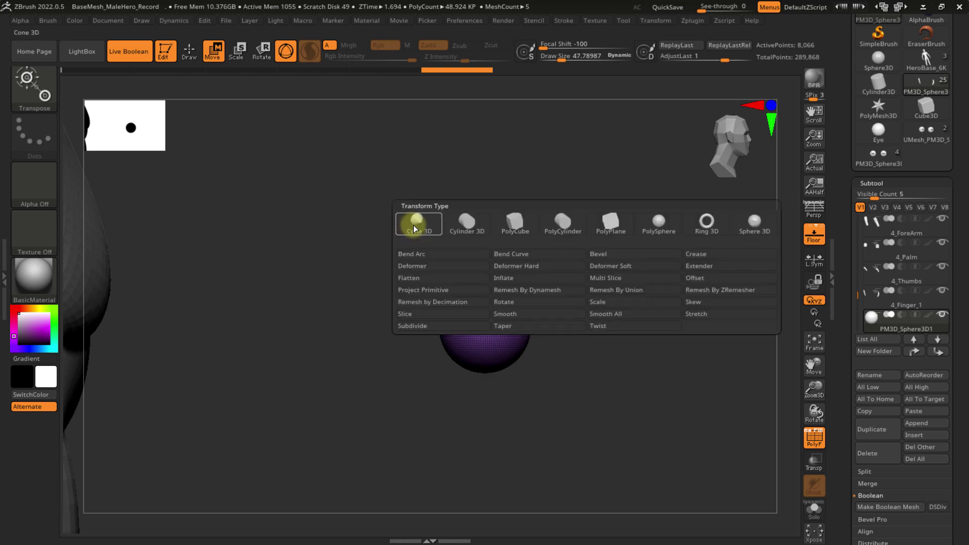
{"action": "left_click", "coordinate": [418, 274]}
{"action": "right_click", "coordinate": [465, 309], "text": "ctrl"}
{"action": "right_click_drag", "start_coordinate": [464, 309], "coordinate": [476, 337], "text": "ctrl"}
{"action": "right_click_drag", "start_coordinate": [476, 337], "coordinate": [460, 362]}
{"action": "left_click_drag", "start_coordinate": [499, 320], "coordinate": [558, 315]}
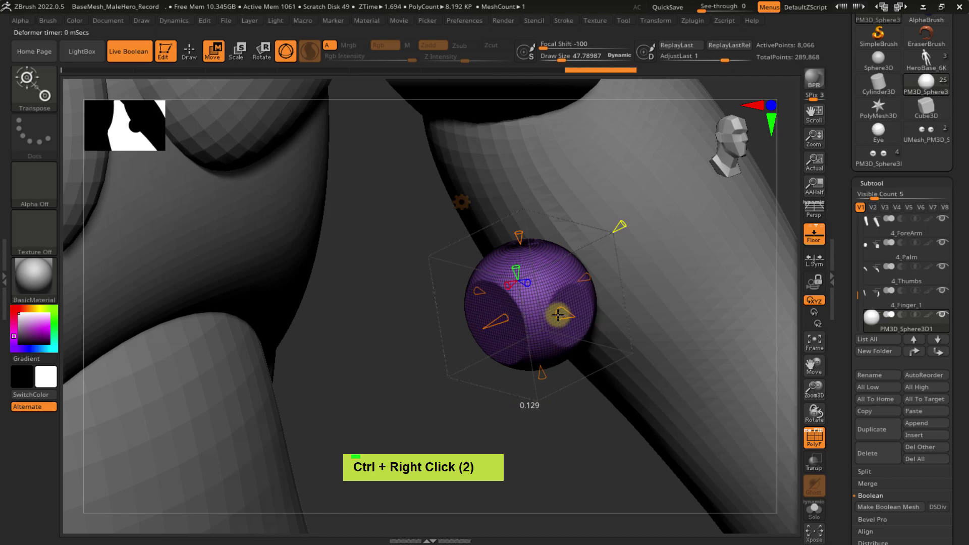
{"action": "right_click_drag", "start_coordinate": [559, 313], "coordinate": [421, 298]}
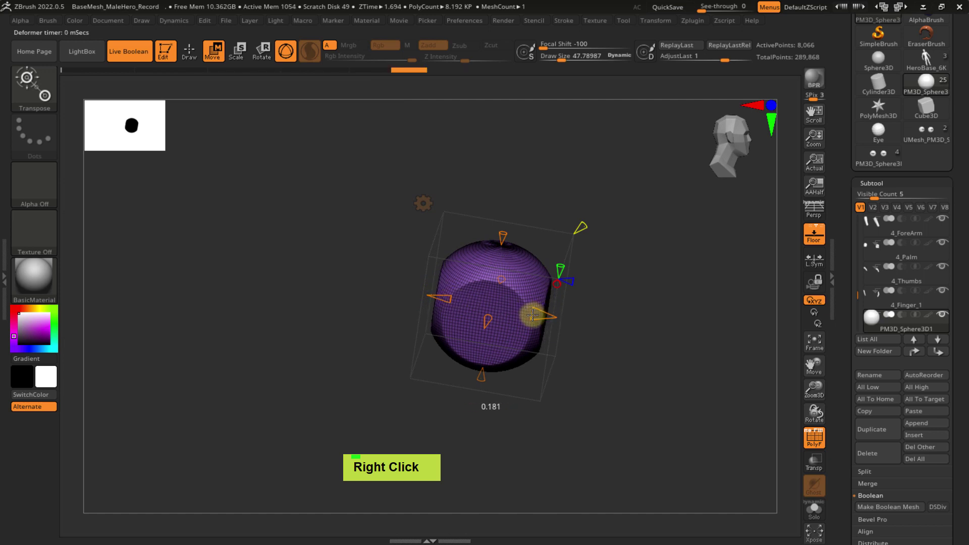
- Compare the flattened sphere with the figure's fingers and examine its shape from other angles
{"action": "right_click_drag", "start_coordinate": [545, 323], "coordinate": [409, 342], "text": "ctrl"}
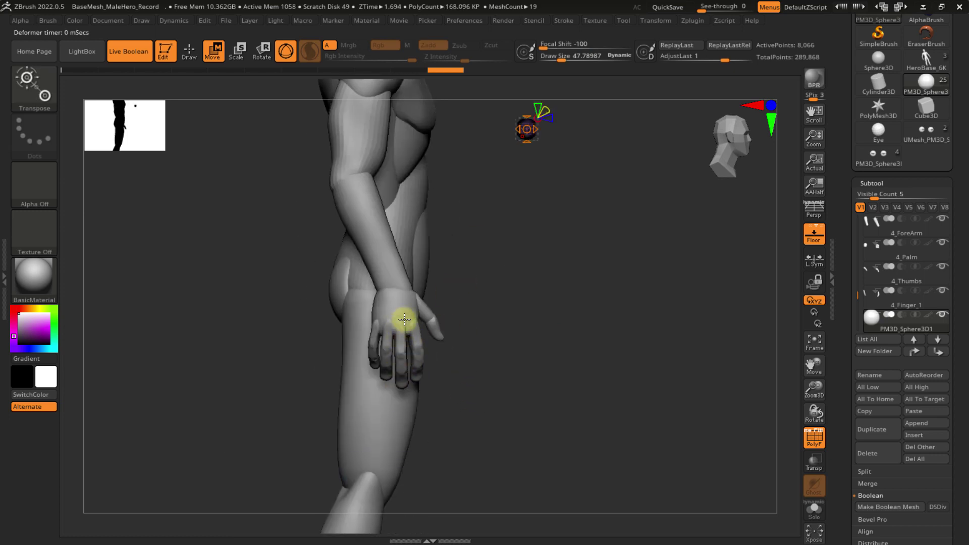
{"action": "mouse_move", "coordinate": [502, 228]}
{"action": "right_mouse_down", "text": "alt"}
{"action": "mouse_move", "coordinate": [500, 279]}
{"action": "mouse_move", "coordinate": [513, 245]}
{"action": "mouse_move", "coordinate": [495, 235]}
{"action": "mouse_move", "coordinate": [536, 301]}
{"action": "right_mouse_up", "text": "alt"}
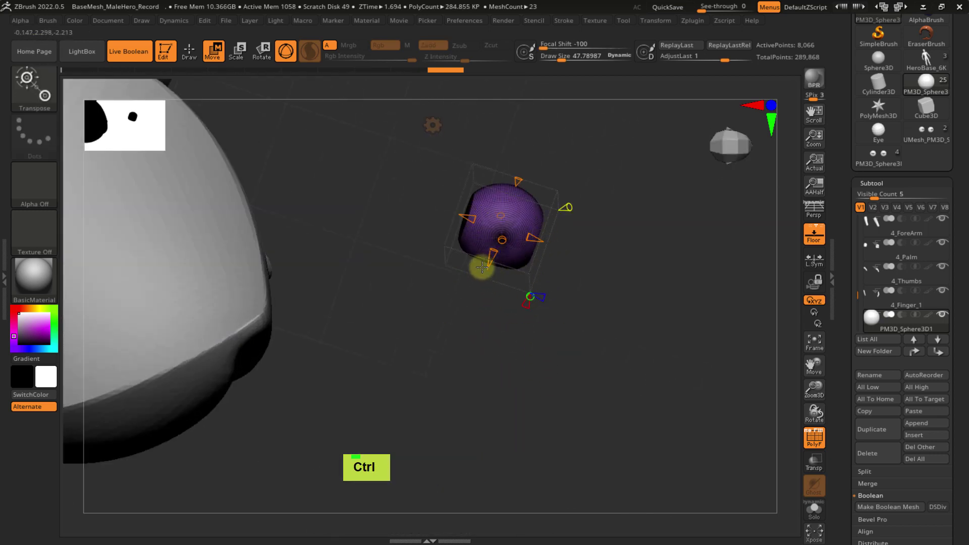
{"action": "right_click_drag", "start_coordinate": [517, 357], "coordinate": [592, 273]}
{"action": "left_click", "coordinate": [727, 138]}
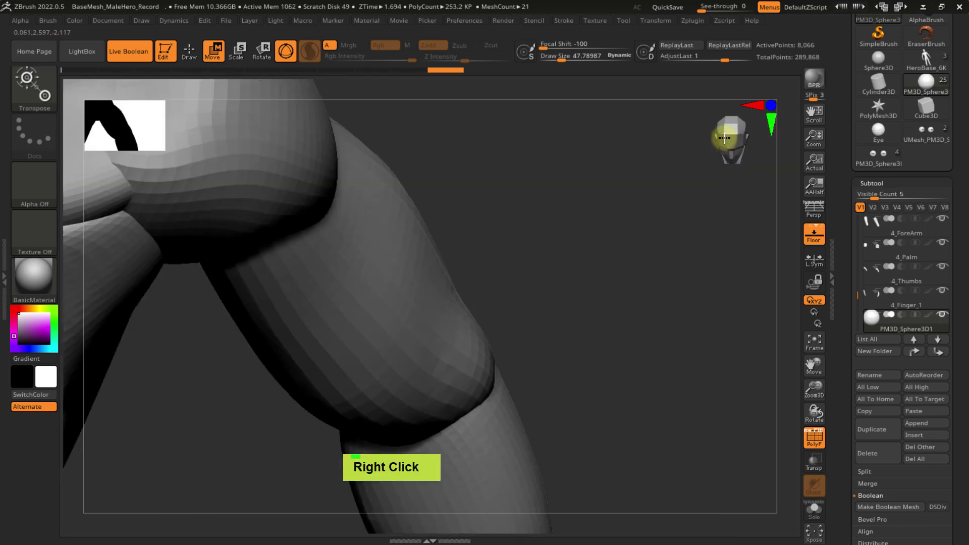
{"action": "left_click", "coordinate": [729, 135]}
{"action": "right_click_drag", "start_coordinate": [617, 258], "coordinate": [537, 181], "text": "ctrl"}
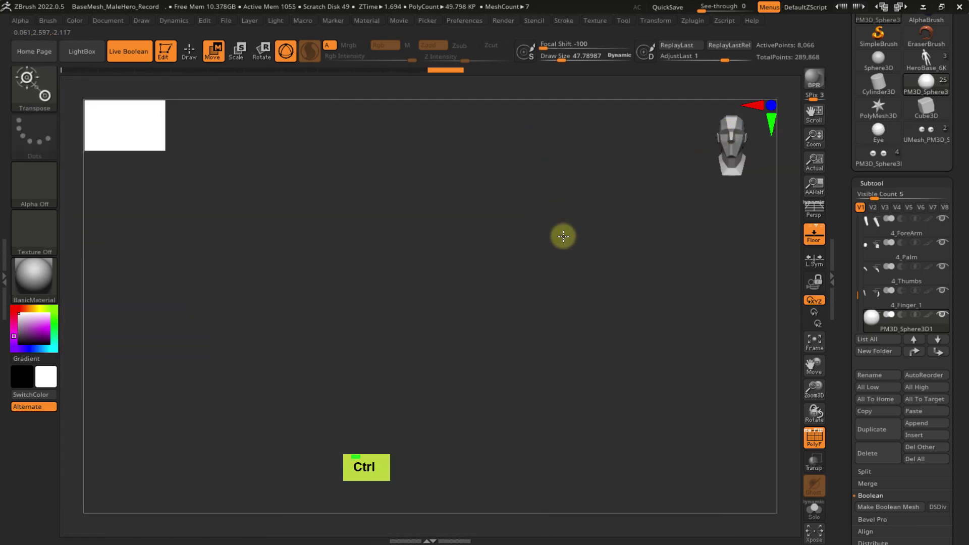
{"action": "key", "text": "f"}
{"action": "right_click_drag", "start_coordinate": [513, 316], "coordinate": [531, 284], "text": "ctrl"}
- Even out the sphere's front and back sides in exact side view, each with a Flatten amount of 0.2
{"action": "left_click", "coordinate": [761, 143]}
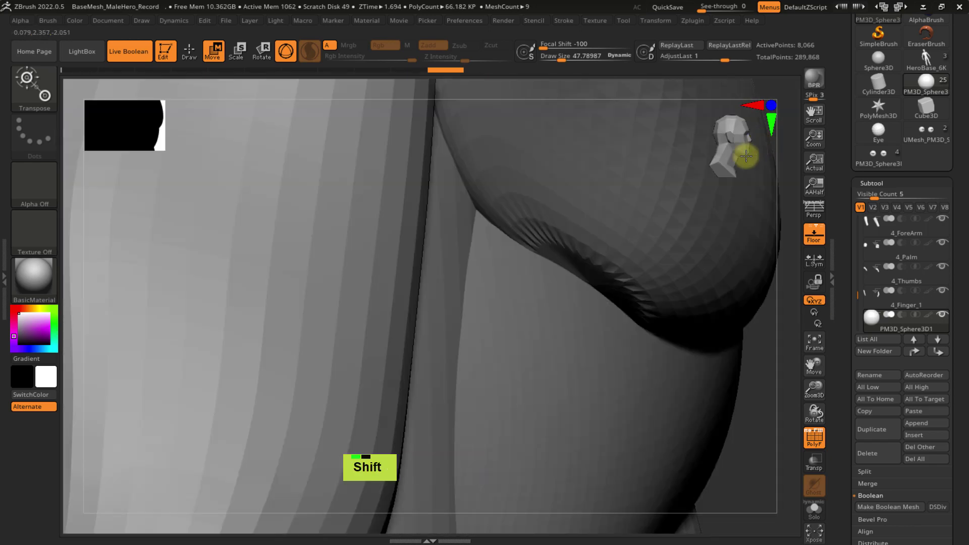
{"action": "key", "text": "f"}
{"action": "right_click_drag", "start_coordinate": [584, 259], "coordinate": [515, 396], "text": "ctrl"}
{"action": "right_click_drag", "start_coordinate": [532, 202], "coordinate": [453, 302], "text": "alt"}
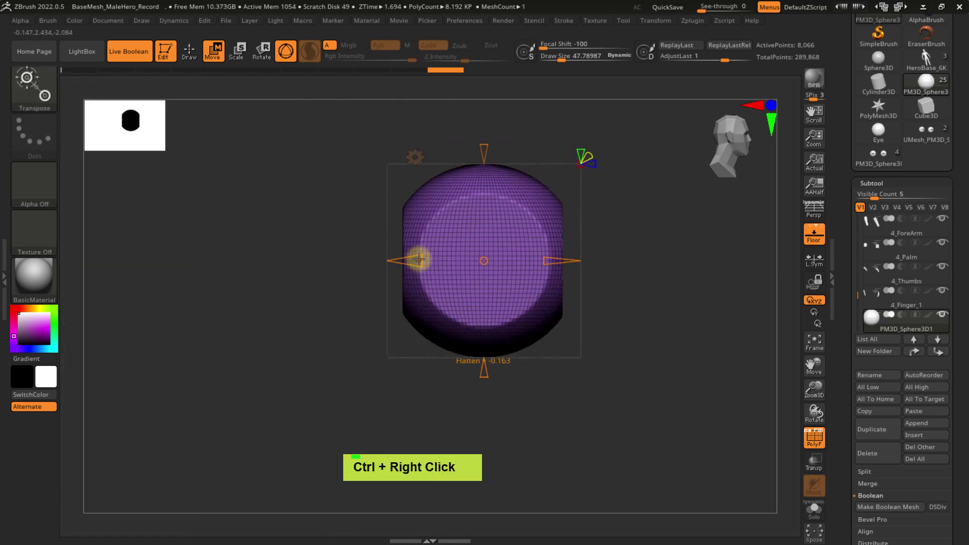
{"action": "left_click_drag", "start_coordinate": [426, 255], "coordinate": [424, 258]}
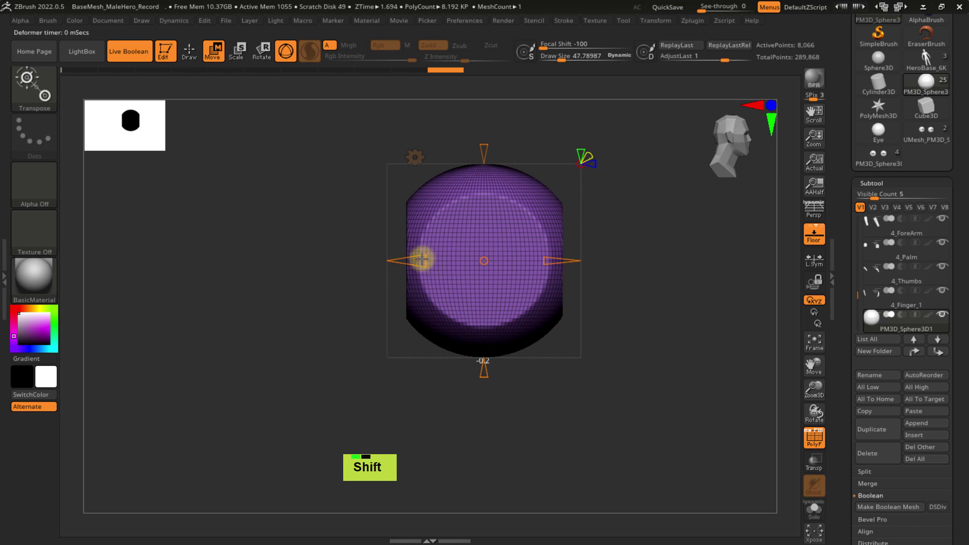
{"action": "left_click_drag", "start_coordinate": [543, 258], "coordinate": [538, 259], "text": "shift"}
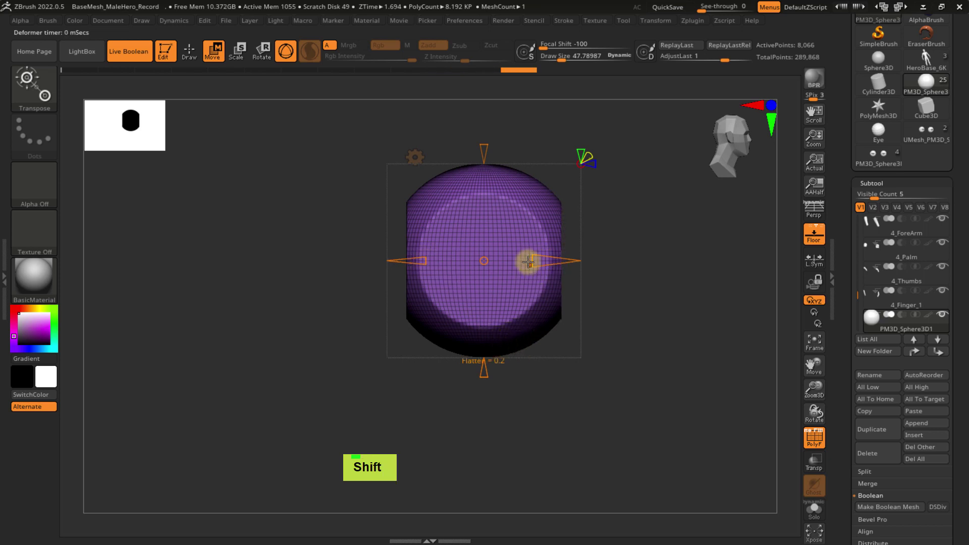
{"action": "right_click_drag", "start_coordinate": [501, 262], "coordinate": [492, 251], "text": "ctrl"}
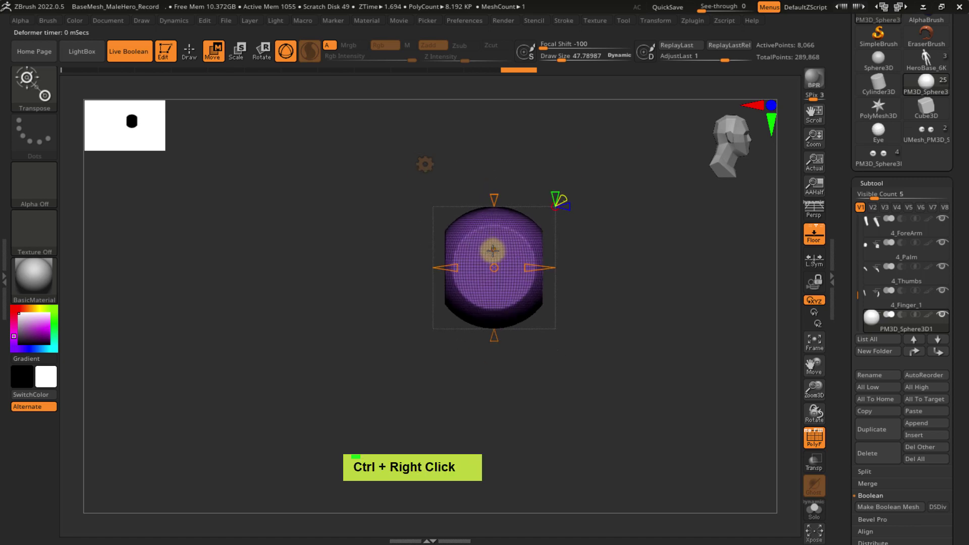
- Stretch the flattened sphere vertically into a long capsule with the Extender deformer and accept the result
{"action": "left_click", "coordinate": [427, 165]}
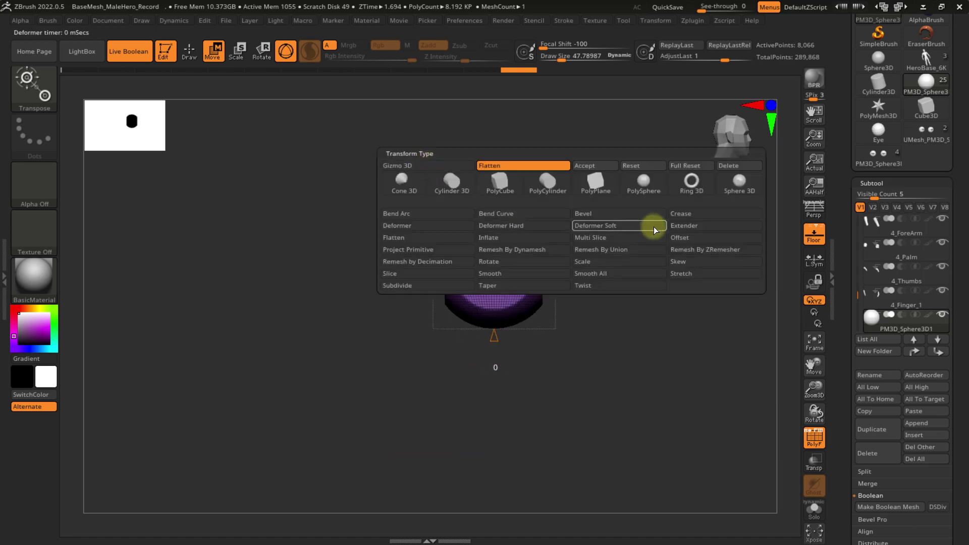
{"action": "left_click", "coordinate": [691, 226]}
{"action": "left_click_drag", "start_coordinate": [493, 339], "coordinate": [495, 368]}
{"action": "right_click_drag", "start_coordinate": [543, 331], "coordinate": [484, 246]}
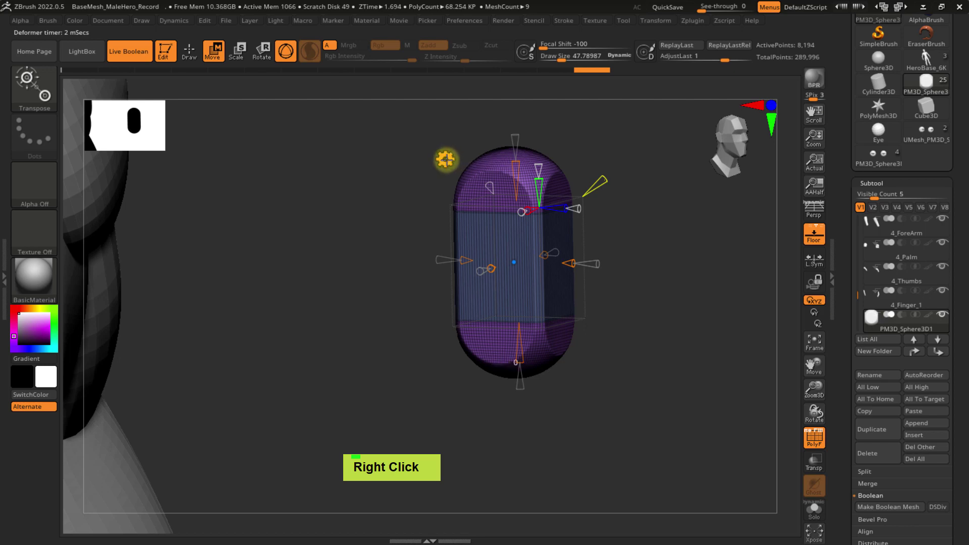
{"action": "left_click_drag", "start_coordinate": [515, 367], "coordinate": [517, 368]}
{"action": "right_click_drag", "start_coordinate": [490, 250], "coordinate": [555, 323], "text": "ctrl"}
{"action": "right_click_drag", "start_coordinate": [499, 285], "coordinate": [516, 244], "text": "ctrl"}
{"action": "left_click", "coordinate": [476, 174]}
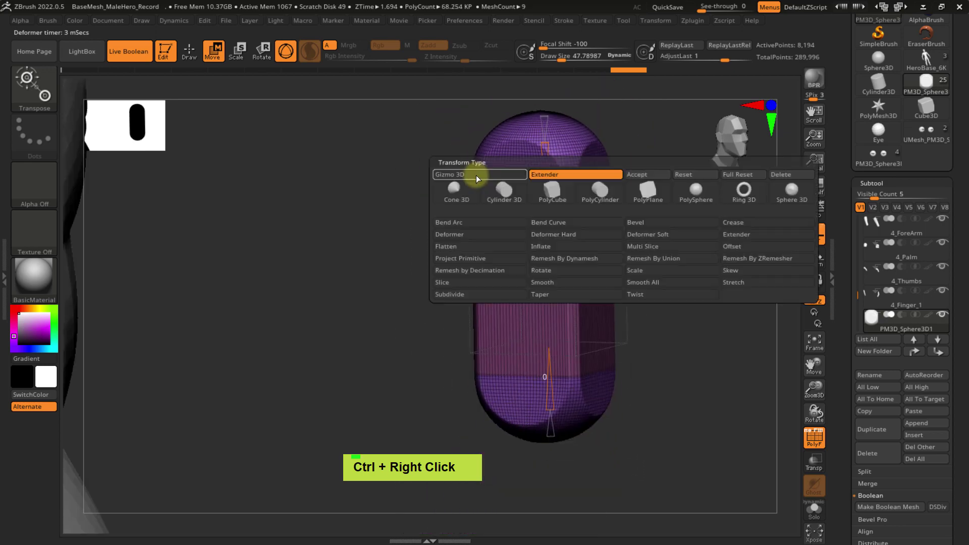
{"action": "left_click", "coordinate": [655, 173]}
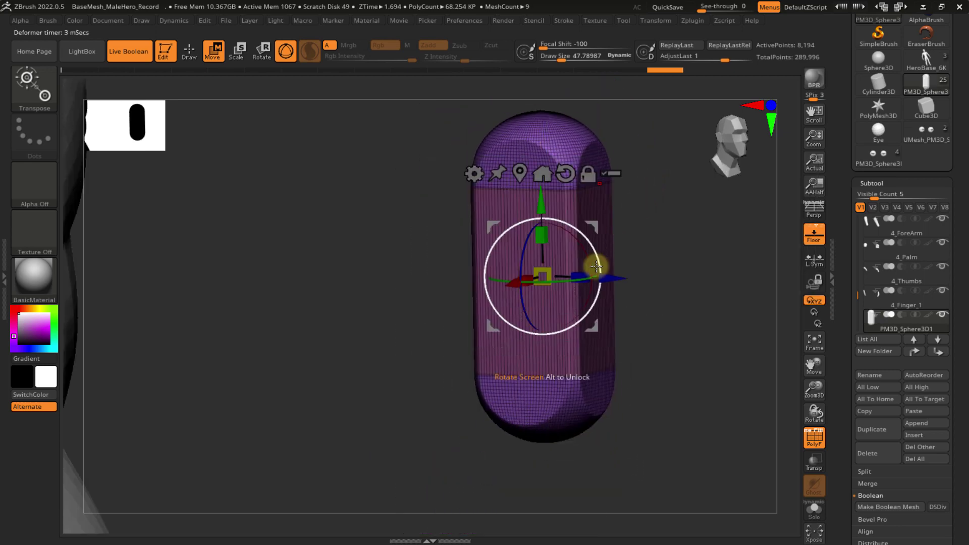
- Activate X symmetry for the capsule and check its mirrored points from the front of the figure
{"action": "right_click_drag", "start_coordinate": [594, 198], "coordinate": [590, 250]}
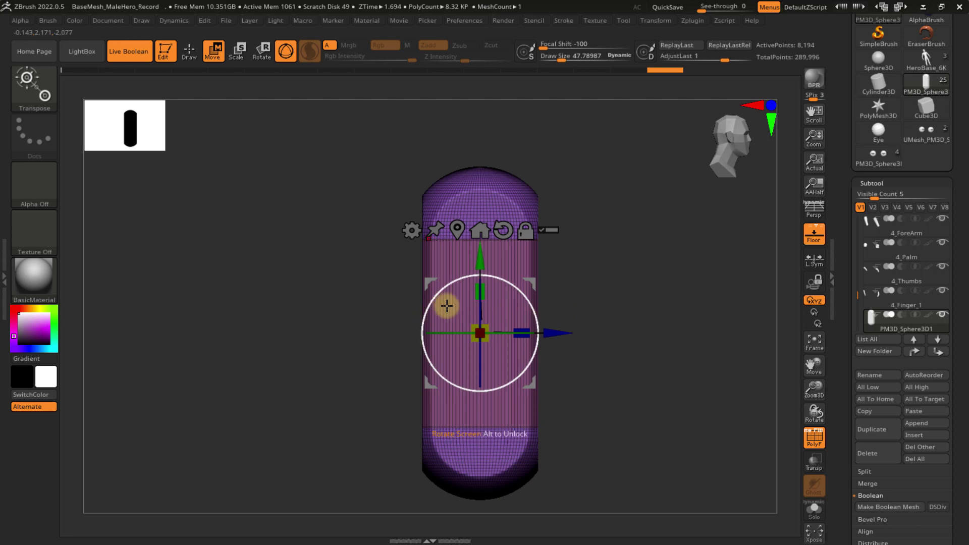
{"action": "right_click_drag", "start_coordinate": [605, 266], "coordinate": [478, 335]}
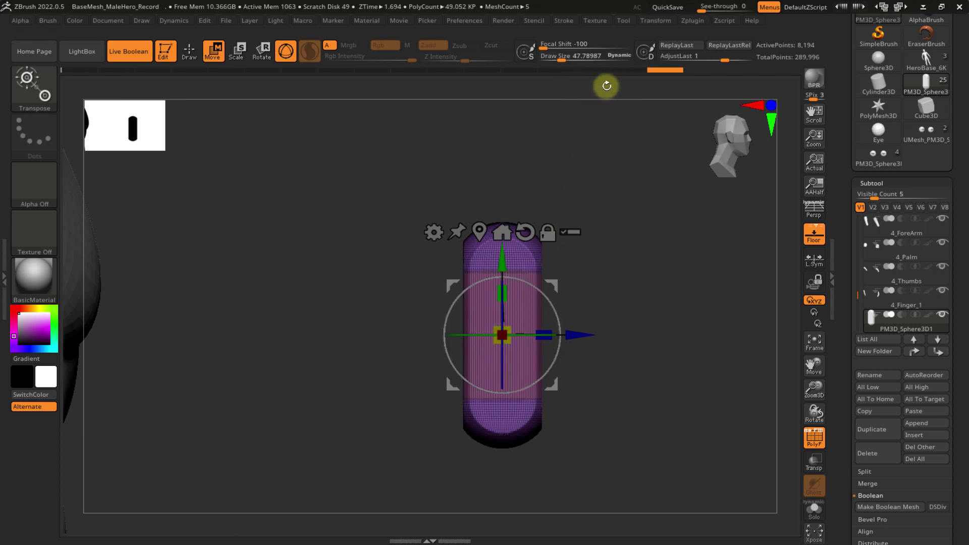
{"action": "left_click", "coordinate": [656, 21]}
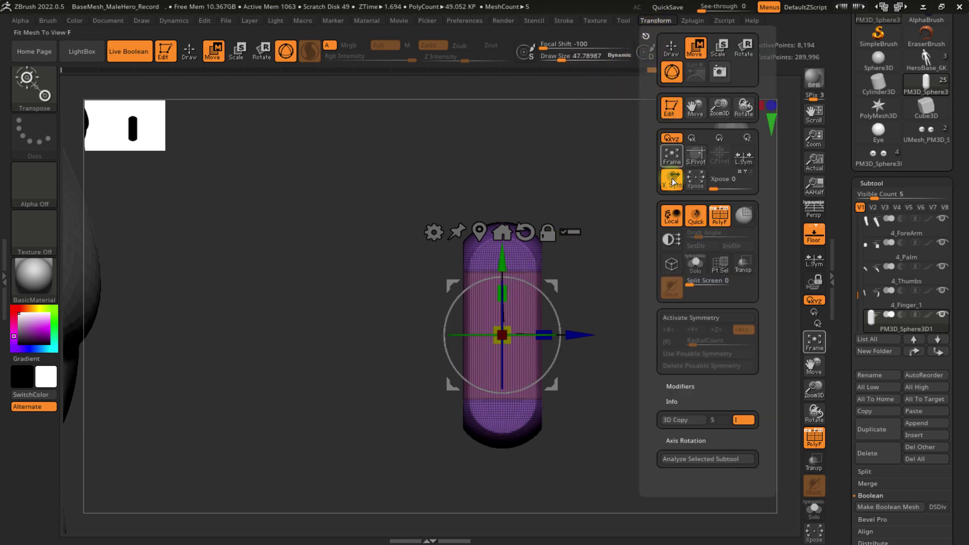
{"action": "left_click", "coordinate": [696, 317]}
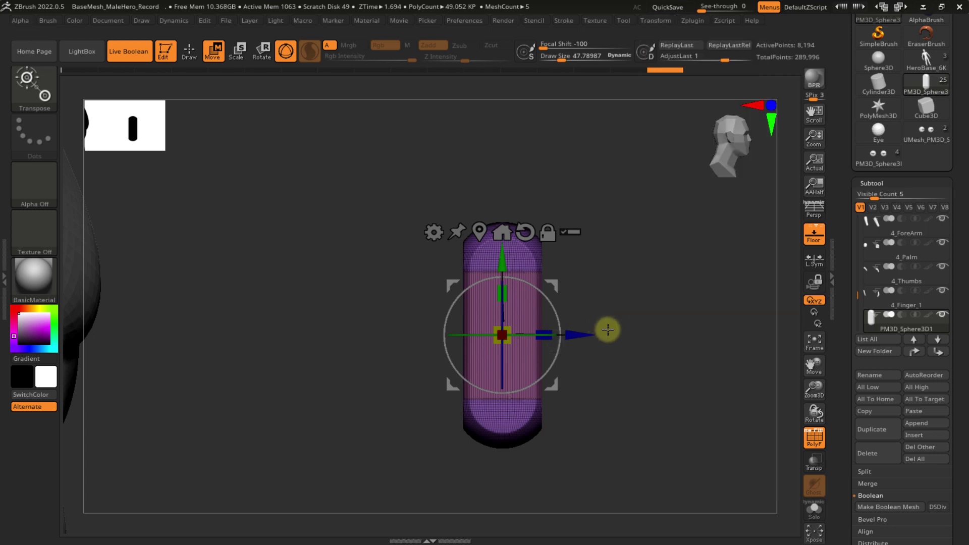
{"action": "right_click", "coordinate": [606, 242], "text": "ctrl"}
{"action": "right_click", "coordinate": [557, 308], "text": "ctrl"}
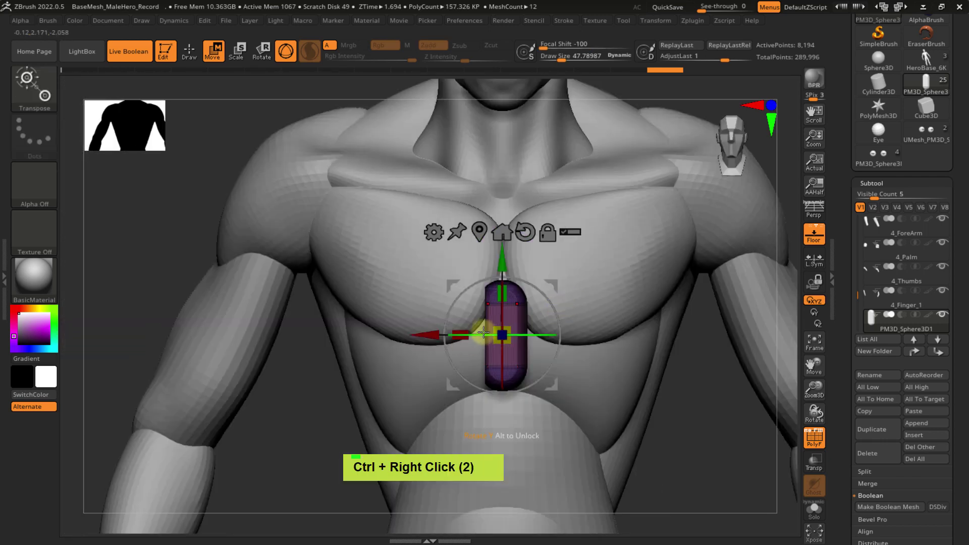
{"action": "key", "text": "s"}
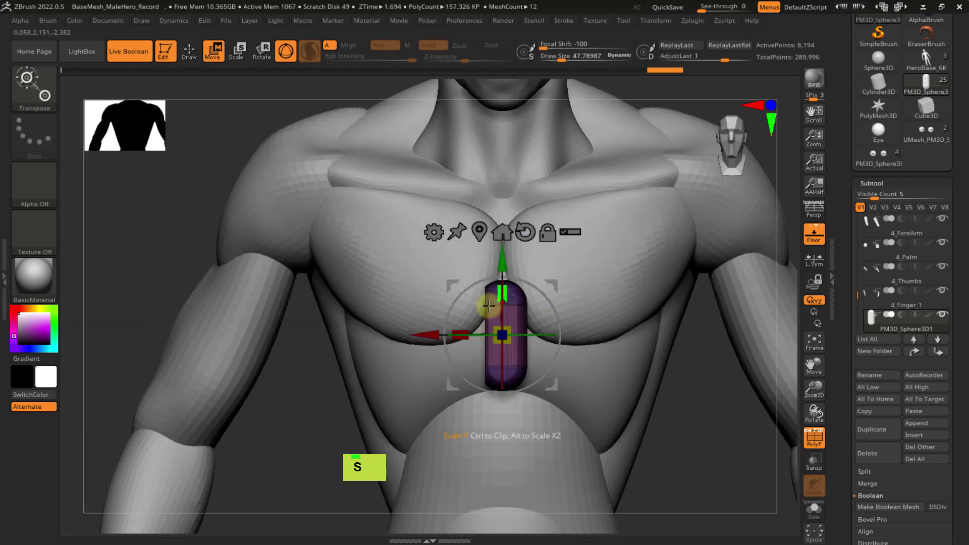
{"action": "right_click_drag", "start_coordinate": [480, 307], "coordinate": [545, 305]}
- Switch the capsule's symmetry axis from X to Z and keep symmetry active
{"action": "right_click", "coordinate": [488, 345], "text": "ctrl"}
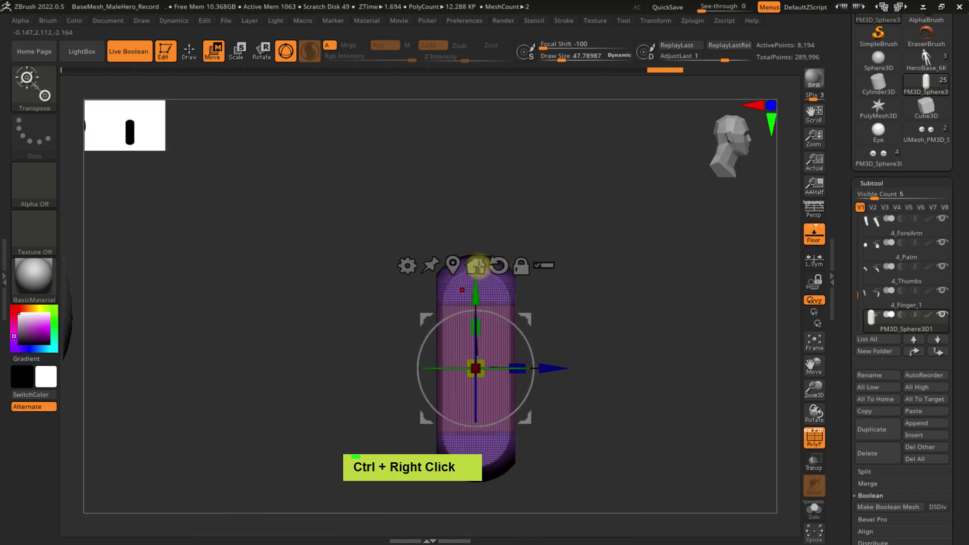
{"action": "left_click", "coordinate": [659, 22]}
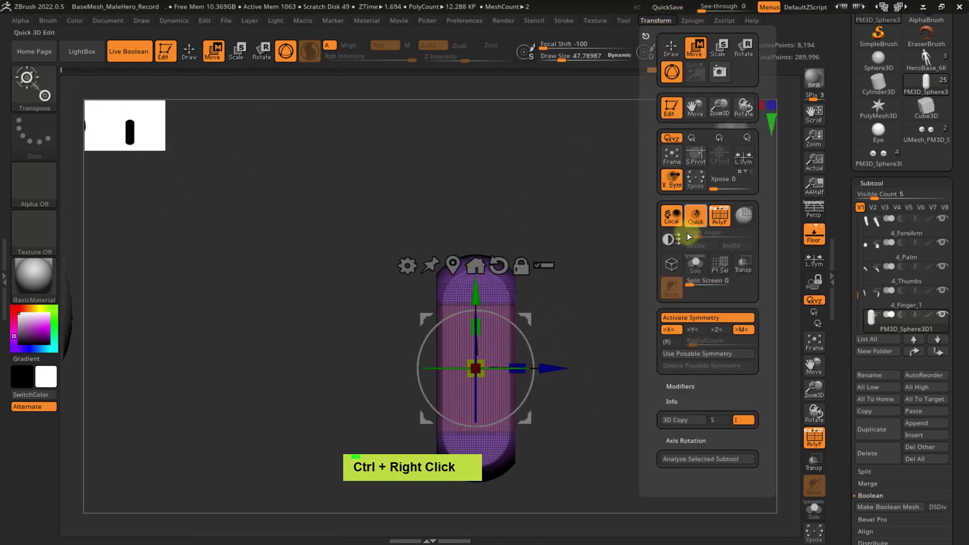
{"action": "left_click", "coordinate": [669, 330]}
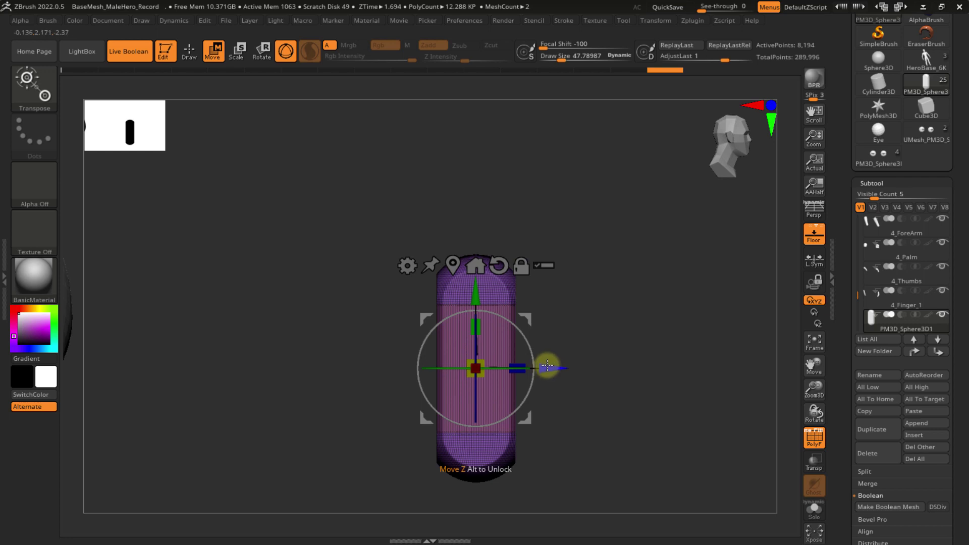
{"action": "left_click", "coordinate": [655, 21]}
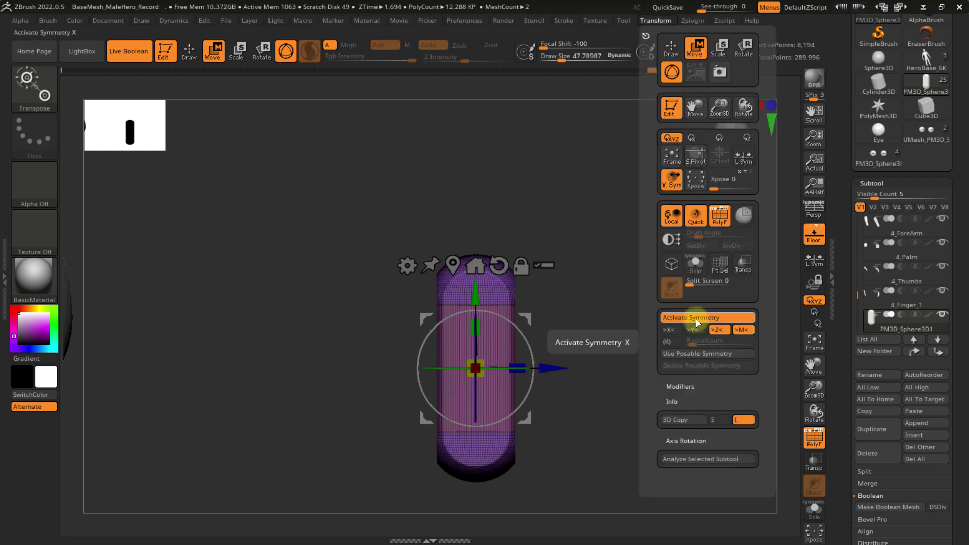
{"action": "left_click", "coordinate": [709, 318]}
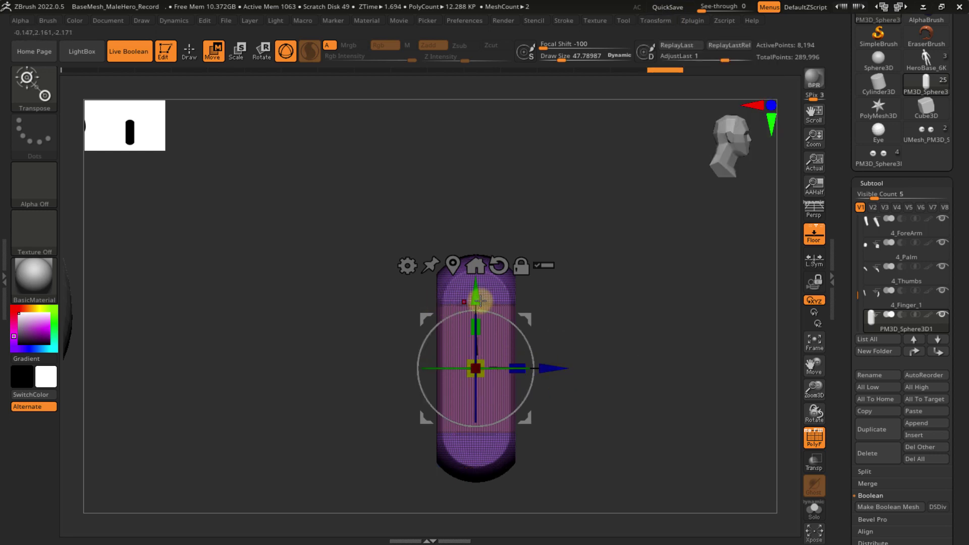
- Examine in side view where Z symmetry mirrors the capsule's gizmo relative to the whole figure
{"action": "right_click", "coordinate": [454, 302], "text": "ctrl"}
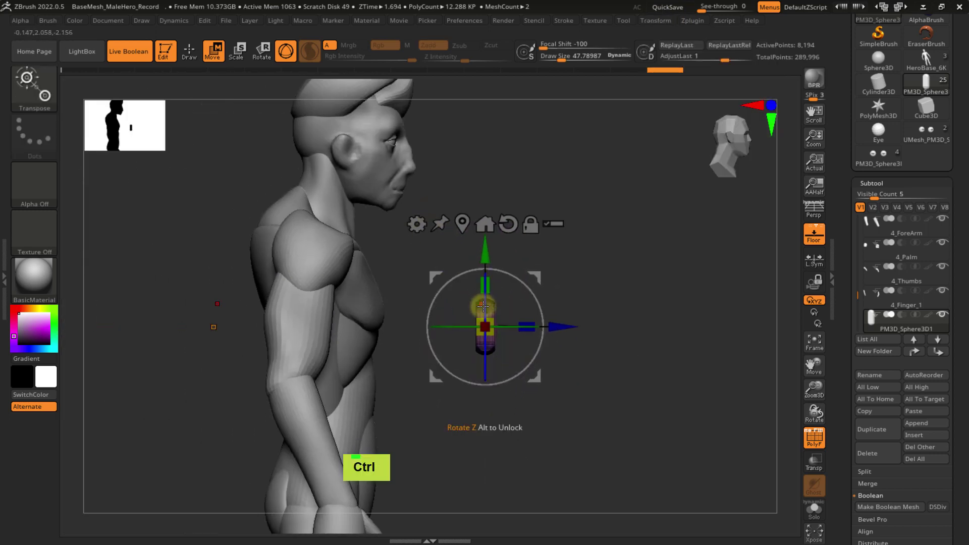
{"action": "right_click", "coordinate": [456, 314], "text": "ctrl"}
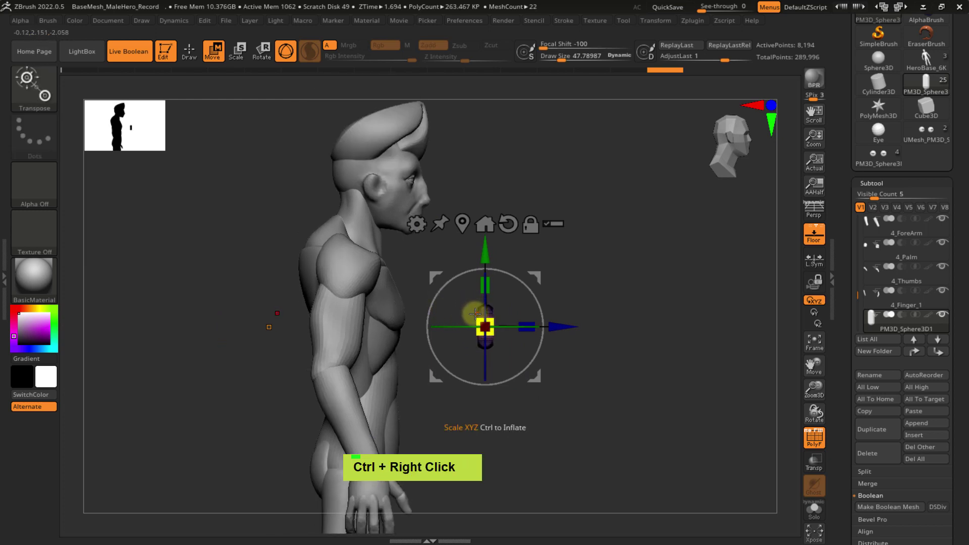
{"action": "left_click", "coordinate": [269, 311], "text": "alt"}
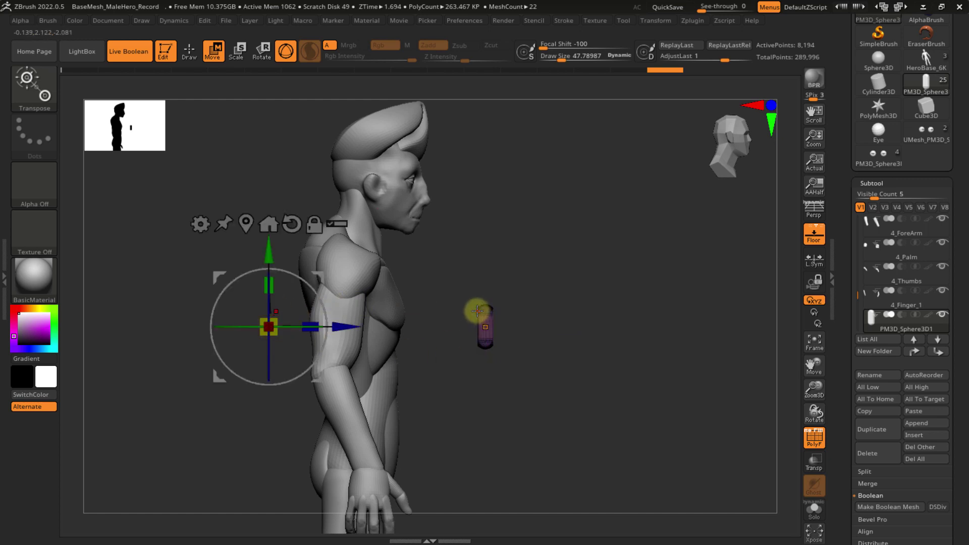
{"action": "right_click_drag", "start_coordinate": [476, 311], "coordinate": [442, 375], "text": "ctrl"}
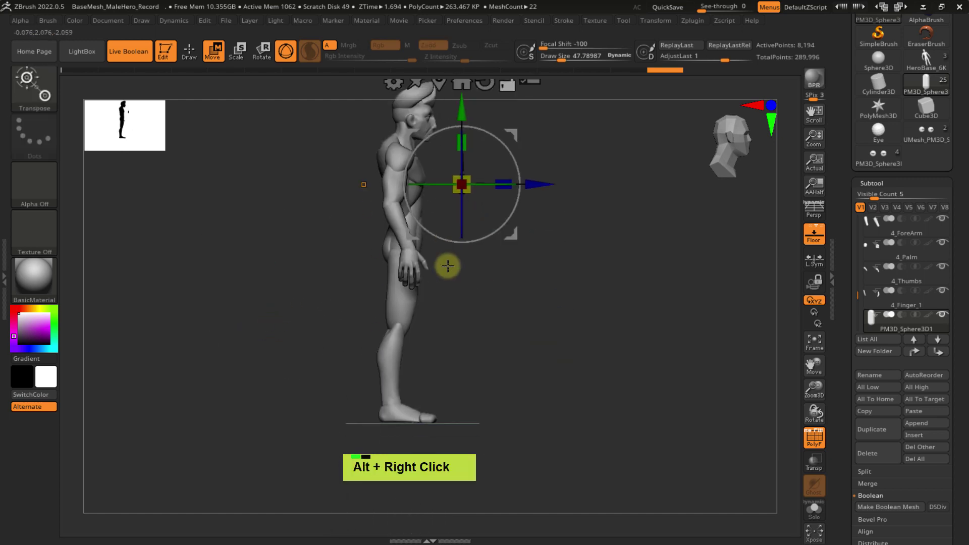
{"action": "right_click_drag", "start_coordinate": [406, 257], "coordinate": [406, 402], "text": "alt"}
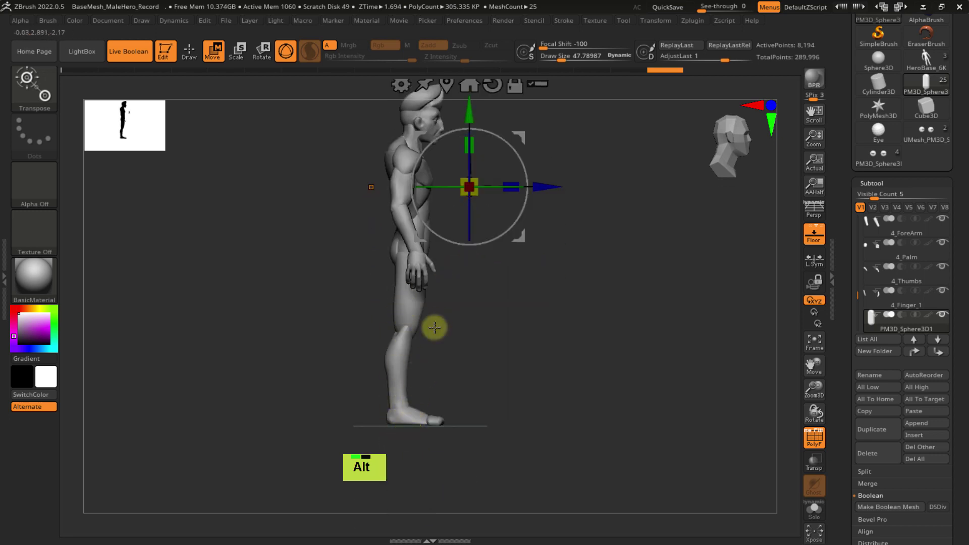
- Turn on Local Symmetry so that the Z symmetry is centred on the capsule itself
{"action": "right_click_drag", "start_coordinate": [433, 327], "coordinate": [549, 300], "text": "alt"}
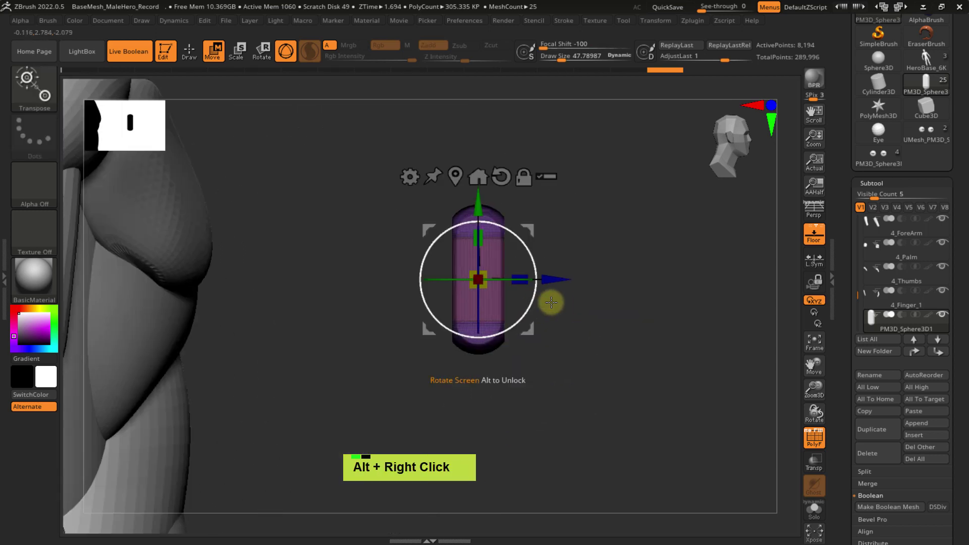
{"action": "right_click_drag", "start_coordinate": [450, 277], "coordinate": [548, 360], "text": "alt"}
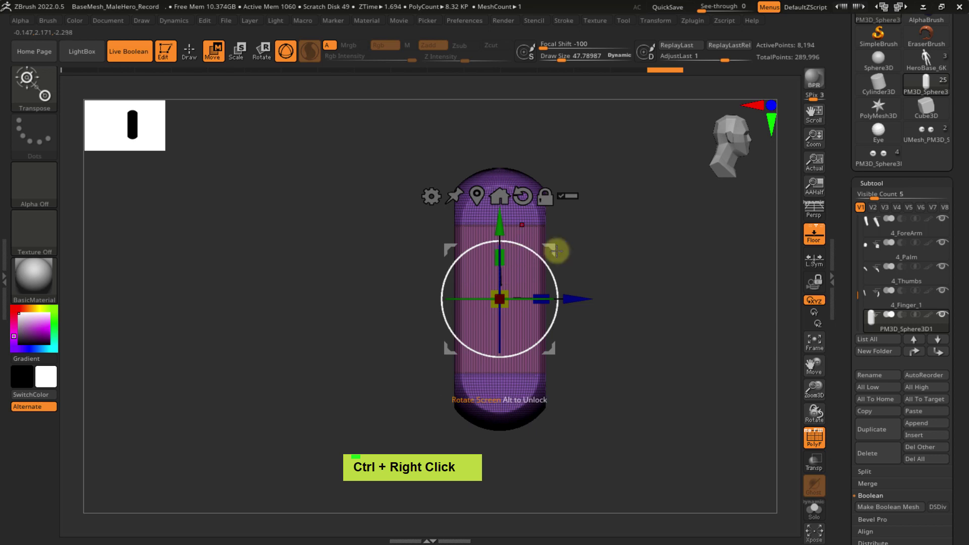
{"action": "left_click", "coordinate": [815, 265]}
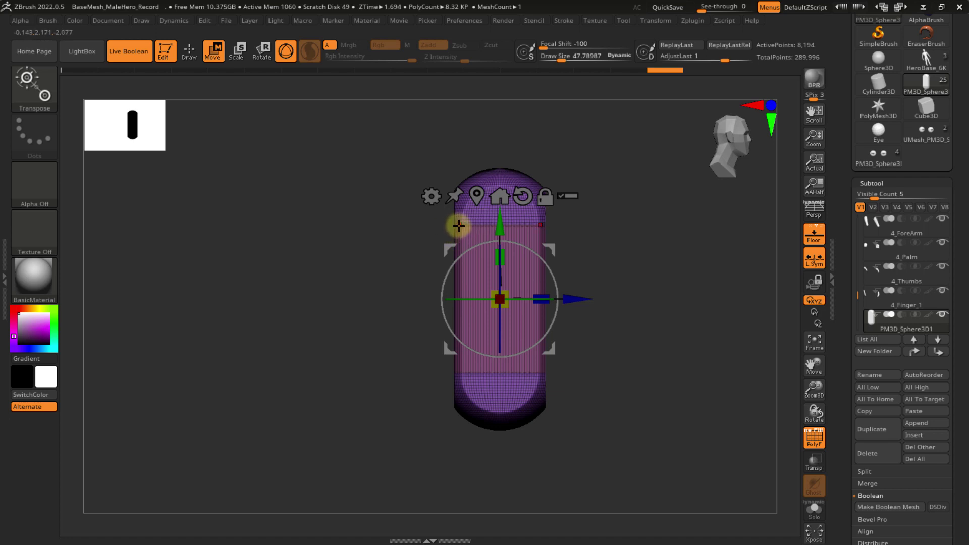
- Remesh the capsule with the Remesh By ZRemesher deformer, raising its polygon target to about 832
{"action": "left_click", "coordinate": [430, 197]}
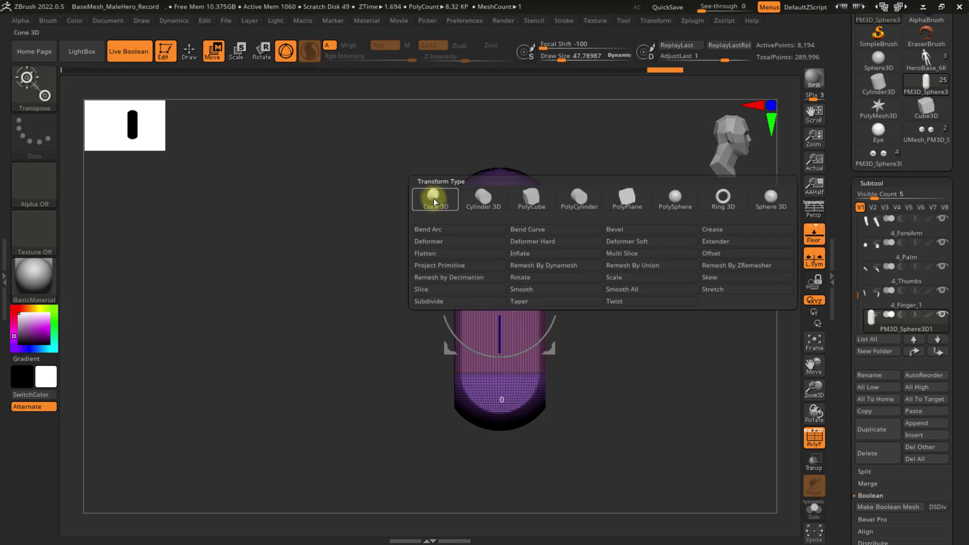
{"action": "left_click", "coordinate": [729, 264]}
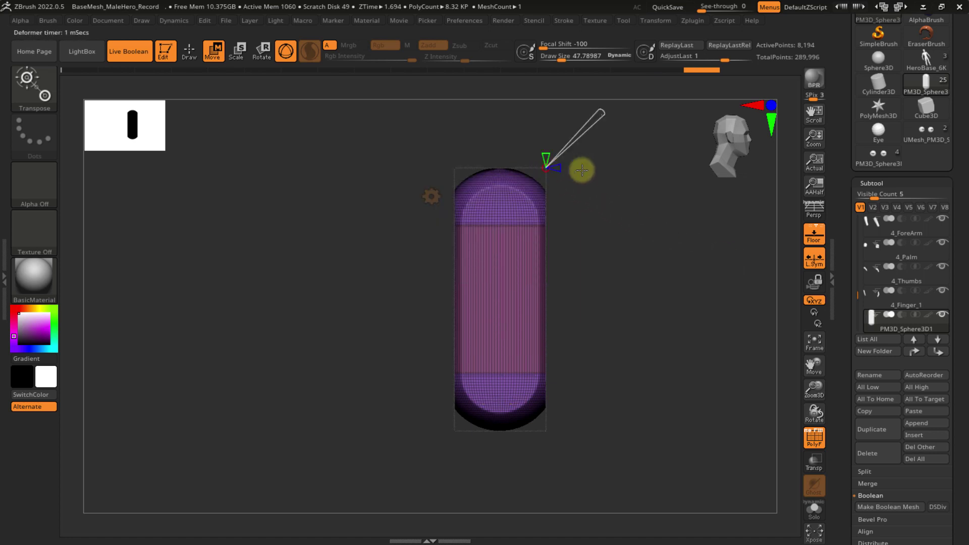
{"action": "right_click_drag", "start_coordinate": [582, 167], "coordinate": [557, 197], "text": "alt"}
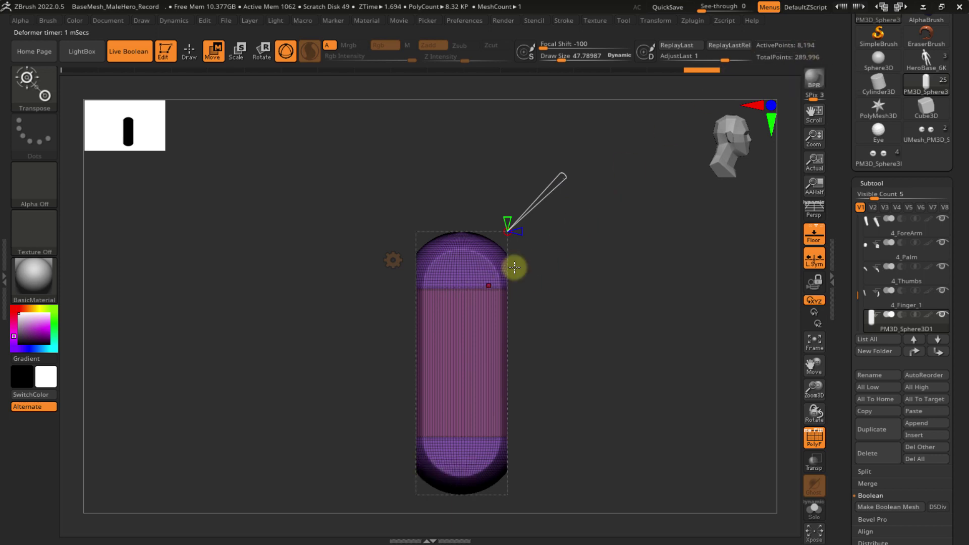
{"action": "left_click_drag", "start_coordinate": [564, 175], "coordinate": [548, 191]}
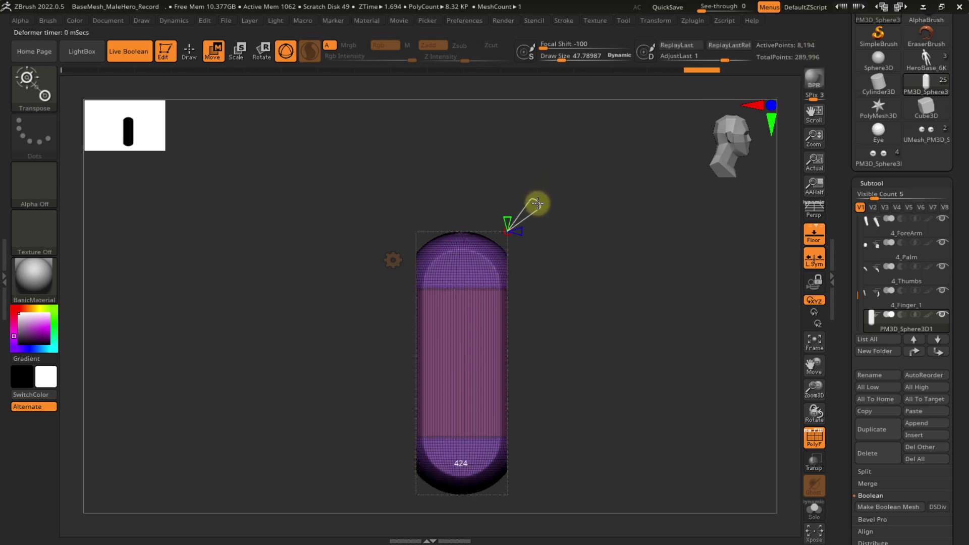
{"action": "left_click_drag", "start_coordinate": [538, 203], "coordinate": [537, 204]}
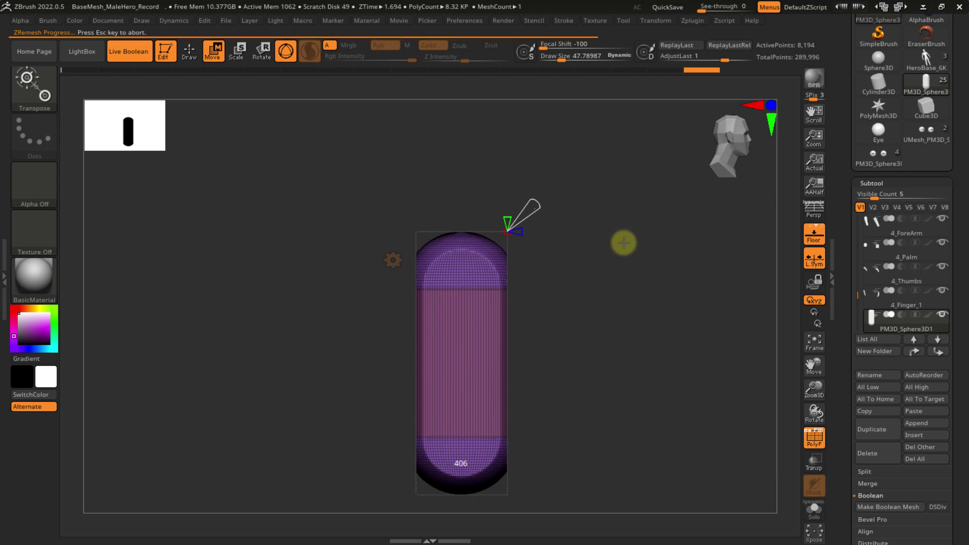
{"action": "mouse_move", "coordinate": [618, 244]}
{"action": "right_mouse_down"}
{"action": "mouse_move", "coordinate": [584, 258]}
{"action": "mouse_move", "coordinate": [614, 246]}
{"action": "right_mouse_up"}
{"action": "left_click_drag", "start_coordinate": [535, 204], "coordinate": [535, 204], "text": "shift"}
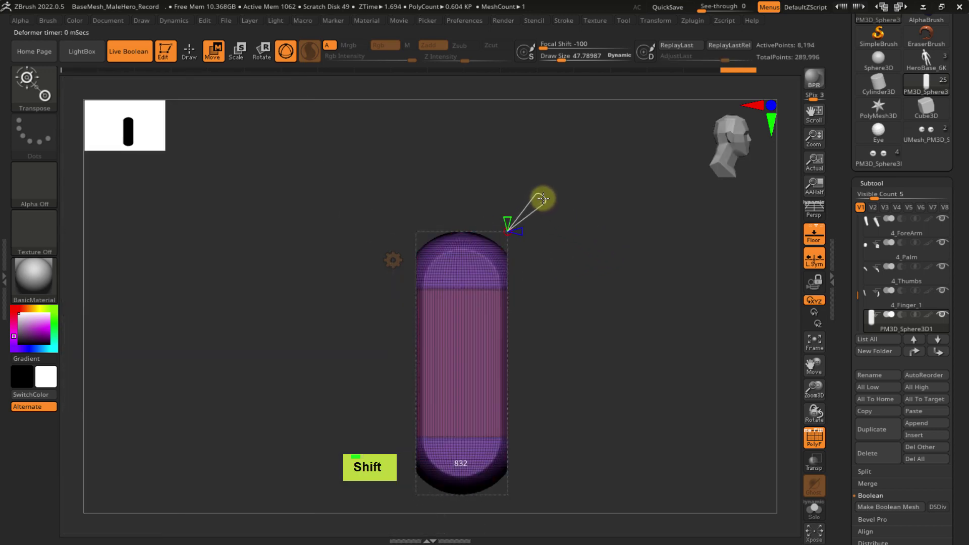
{"action": "left_click_drag", "start_coordinate": [543, 198], "coordinate": [543, 199], "text": "shift"}
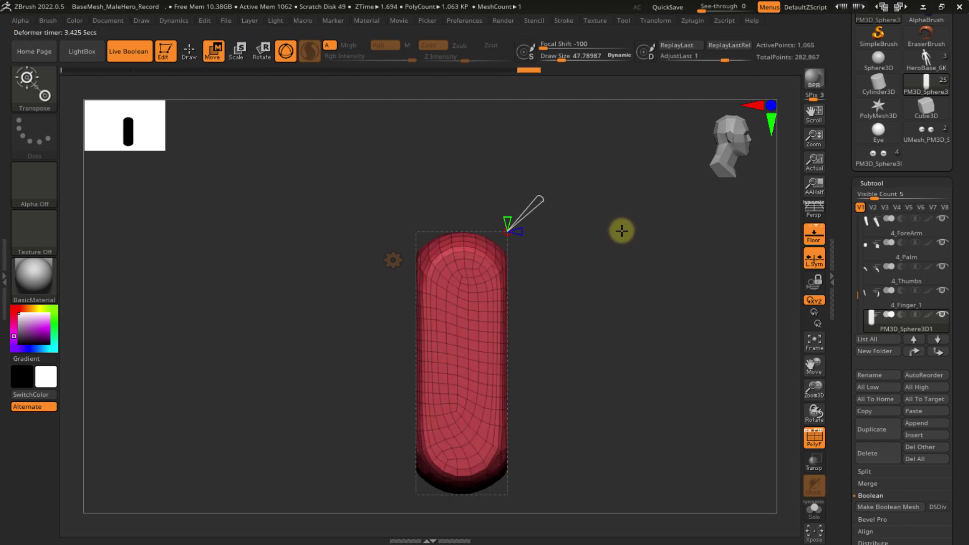
- Accept the ZRemesher result so the capsule keeps its new topology
{"action": "mouse_move", "coordinate": [615, 249]}
{"action": "right_mouse_down", "text": "ctrl"}
{"action": "mouse_move", "coordinate": [580, 242]}
{"action": "mouse_move", "coordinate": [538, 290]}
{"action": "mouse_move", "coordinate": [502, 287]}
{"action": "mouse_move", "coordinate": [506, 305]}
{"action": "mouse_move", "coordinate": [590, 283]}
{"action": "mouse_move", "coordinate": [573, 299]}
{"action": "mouse_move", "coordinate": [552, 277]}
{"action": "mouse_move", "coordinate": [540, 296]}
{"action": "mouse_move", "coordinate": [567, 269]}
{"action": "right_mouse_up", "text": "ctrl"}
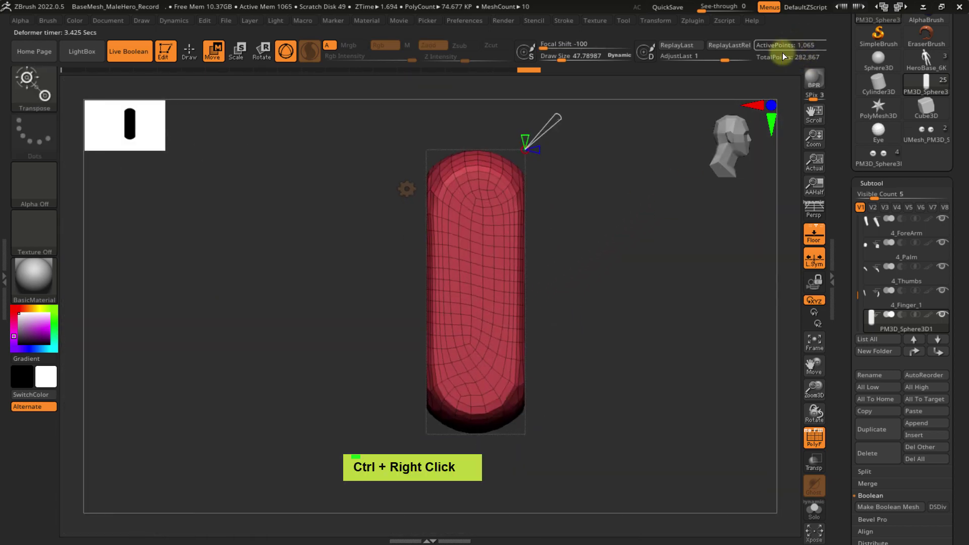
{"action": "right_click_drag", "start_coordinate": [616, 213], "coordinate": [518, 248], "text": "alt"}
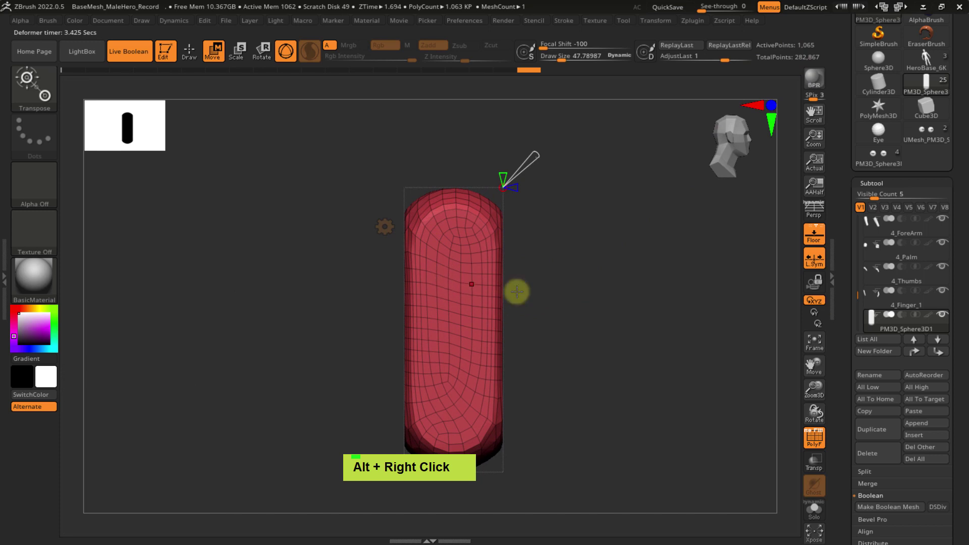
{"action": "left_click", "coordinate": [380, 226]}
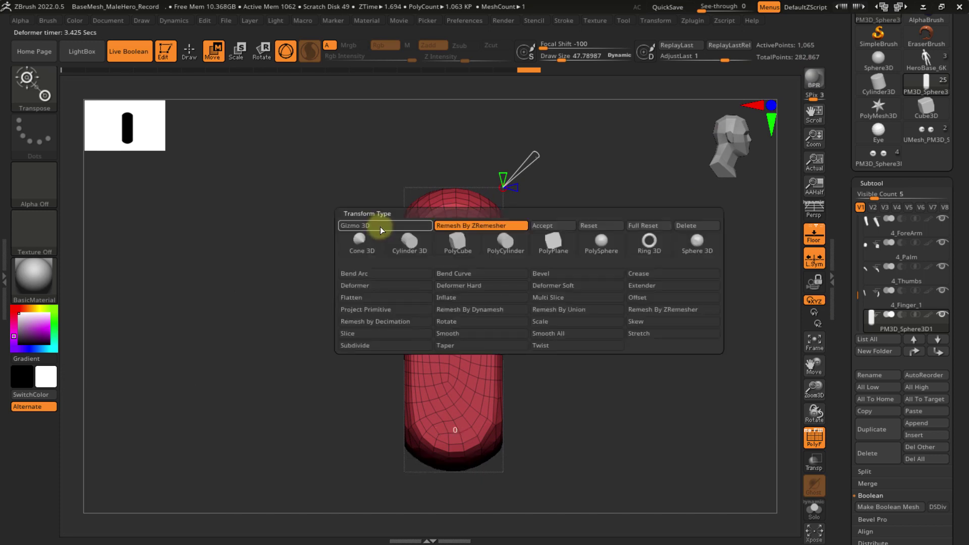
{"action": "left_click", "coordinate": [542, 227]}
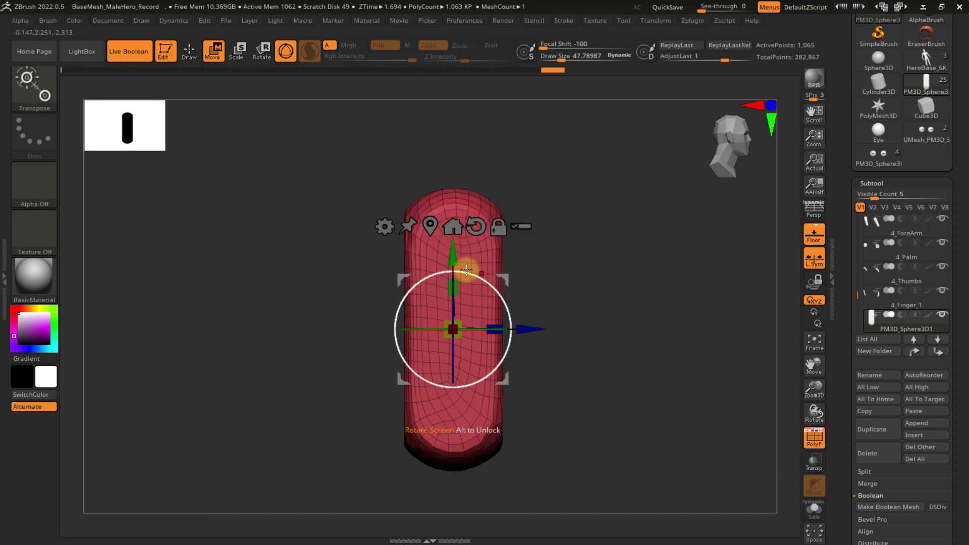
- Check the remeshed capsule's topology up close and turn its symmetry back on
{"action": "right_click_drag", "start_coordinate": [463, 267], "coordinate": [488, 286], "text": "ctrl"}
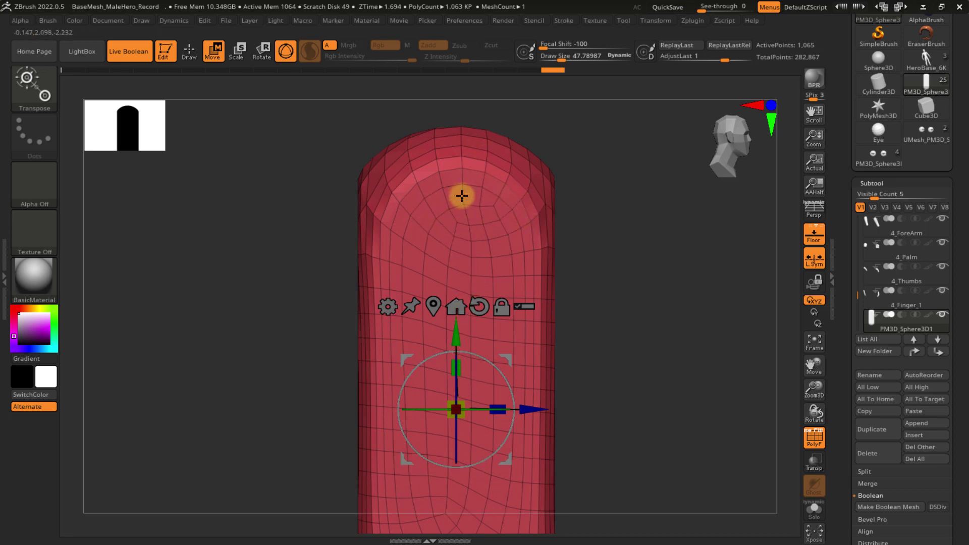
{"action": "mouse_move", "coordinate": [483, 262]}
{"action": "right_mouse_down", "text": "ctrl"}
{"action": "mouse_move", "coordinate": [440, 205]}
{"action": "mouse_move", "coordinate": [465, 259]}
{"action": "right_mouse_up", "text": "ctrl"}
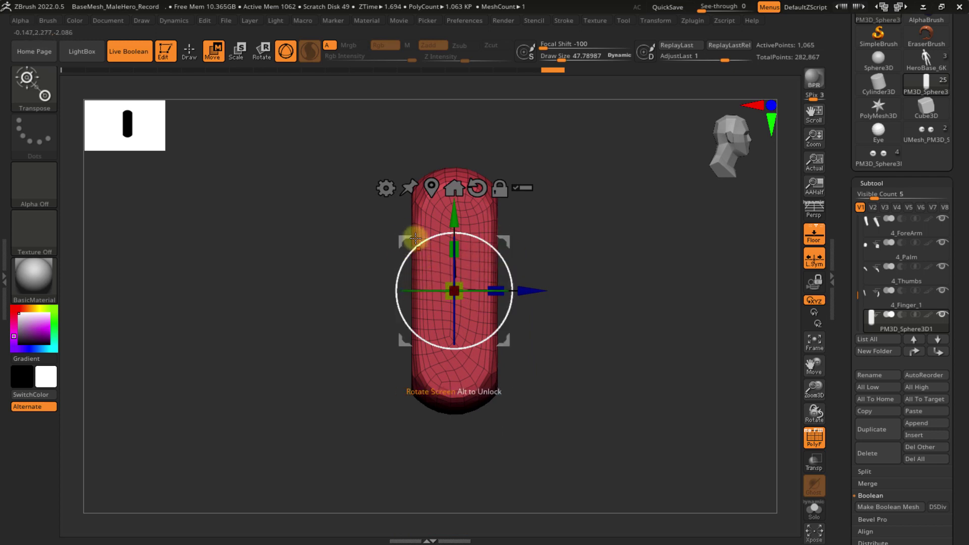
{"action": "key", "text": "x"}
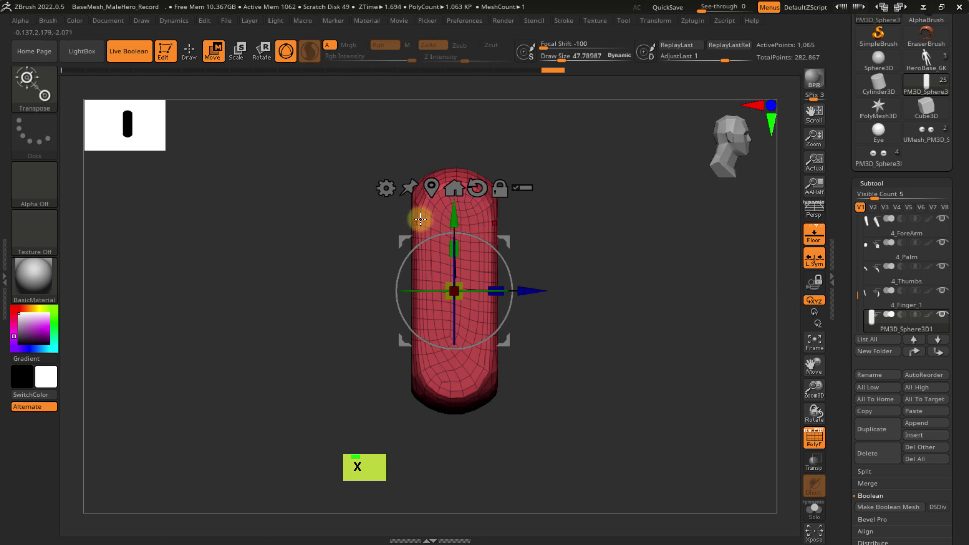
{"action": "right_click_drag", "start_coordinate": [452, 223], "coordinate": [522, 219]}
- Duplicate the capsule and move the copy about 0.55 straight down to form the second finger segment
{"action": "key", "text": "ctrl+shift"}
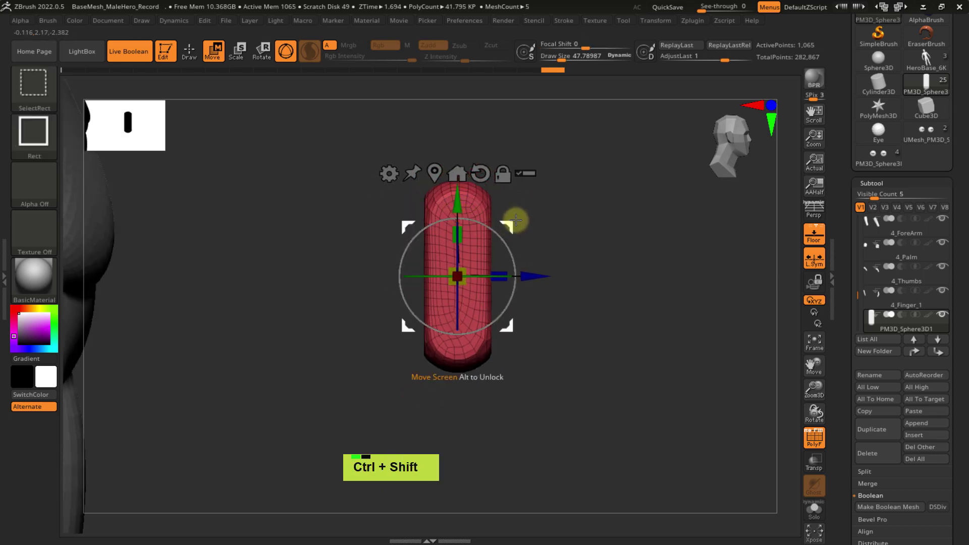
{"action": "key", "text": "ctrl+shift+d"}
{"action": "left_click_drag", "start_coordinate": [458, 205], "coordinate": [468, 314]}
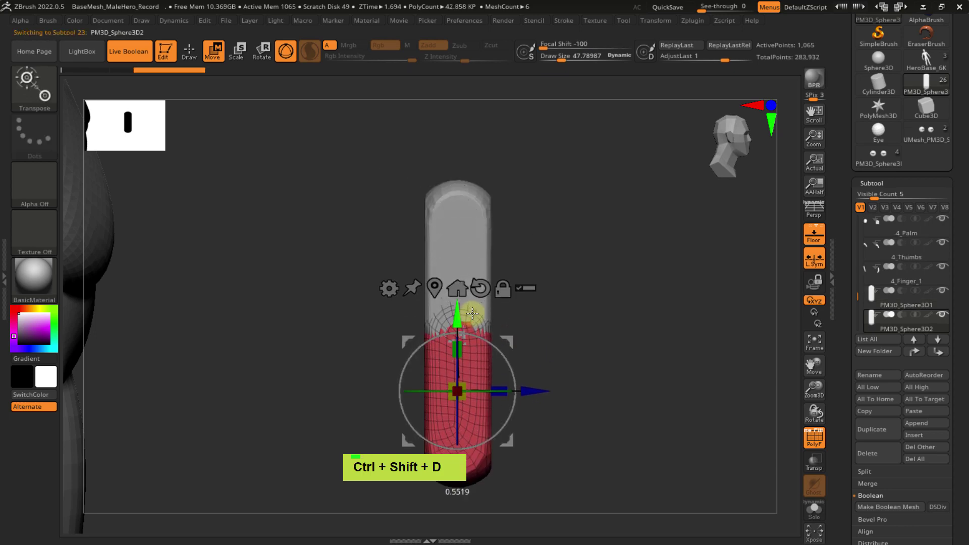
{"action": "right_click_drag", "start_coordinate": [497, 339], "coordinate": [414, 257], "text": "alt"}
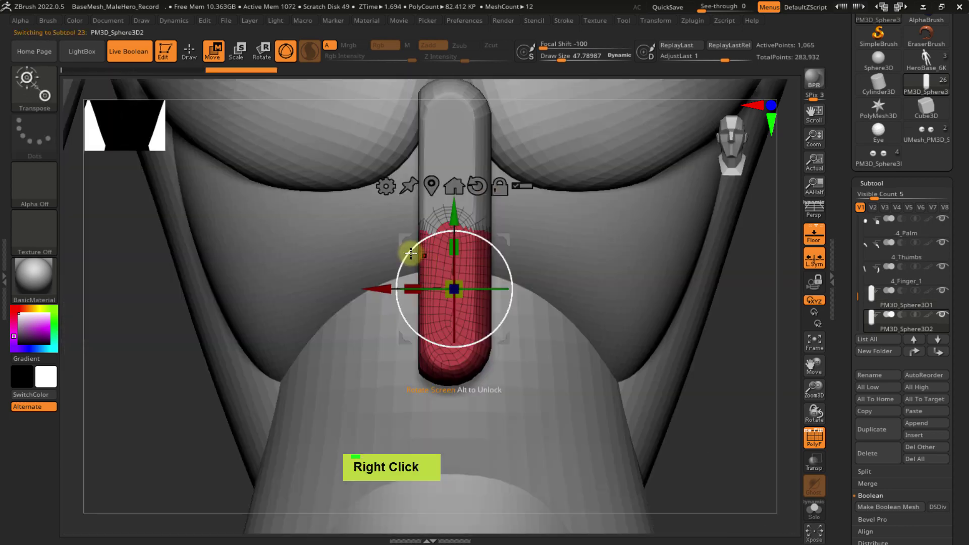
- Tilt the second finger segment slightly and fit its upper end against the bottom of the first segment
{"action": "left_click_drag", "start_coordinate": [409, 251], "coordinate": [402, 268]}
{"action": "right_click_drag", "start_coordinate": [531, 258], "coordinate": [576, 244]}
{"action": "right_click_drag", "start_coordinate": [526, 274], "coordinate": [550, 274]}
{"action": "left_click", "coordinate": [540, 162], "text": "alt"}
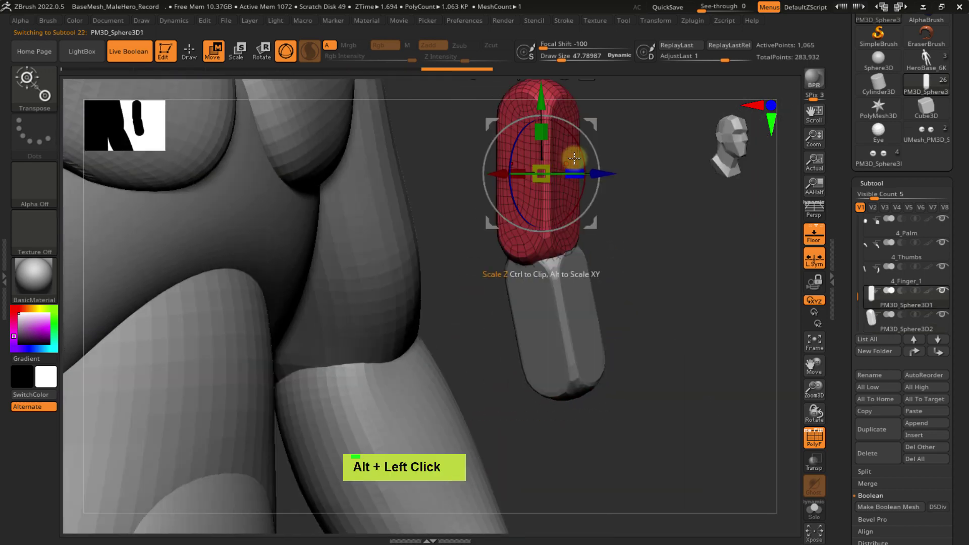
{"action": "right_click_drag", "start_coordinate": [550, 157], "coordinate": [555, 251], "text": "alt"}
{"action": "right_click_drag", "start_coordinate": [532, 407], "coordinate": [528, 294], "text": "alt"}
{"action": "left_click", "coordinate": [485, 295], "text": "alt"}
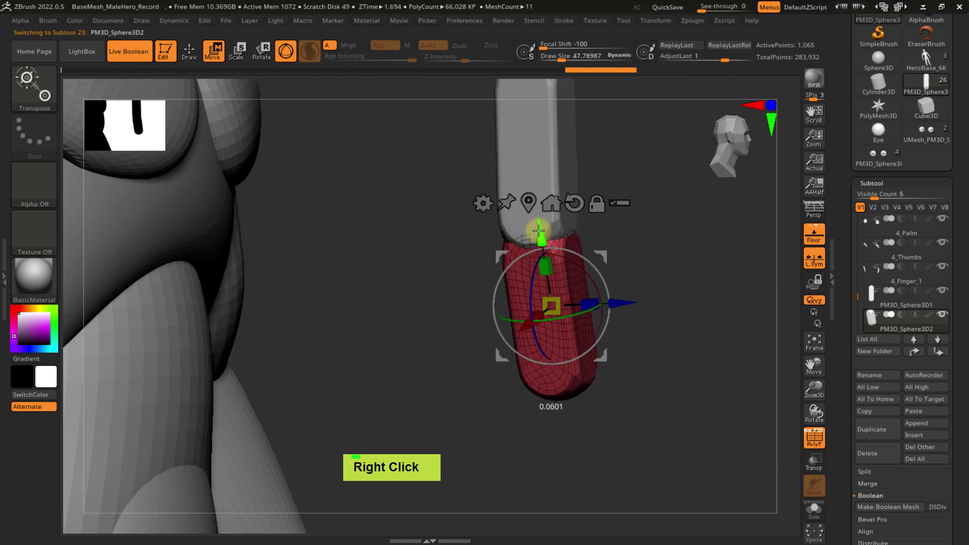
- Duplicate the second segment, move the copy down as the fingertip segment and shorten it along its length
{"action": "right_click_drag", "start_coordinate": [535, 216], "coordinate": [471, 188], "text": "alt"}
{"action": "key", "text": "ctrl+shift+d"}
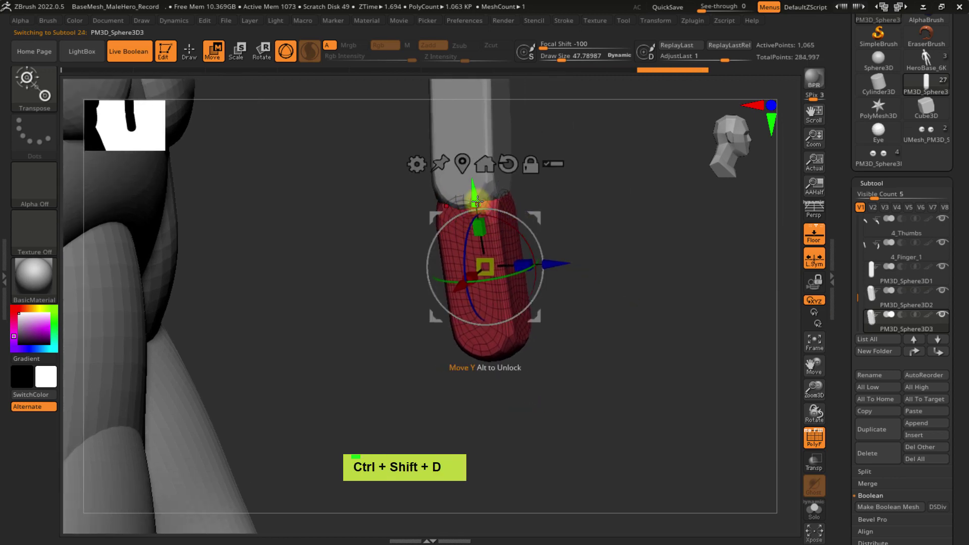
{"action": "left_click_drag", "start_coordinate": [473, 197], "coordinate": [506, 318]}
{"action": "right_click_drag", "start_coordinate": [519, 358], "coordinate": [488, 278], "text": "alt"}
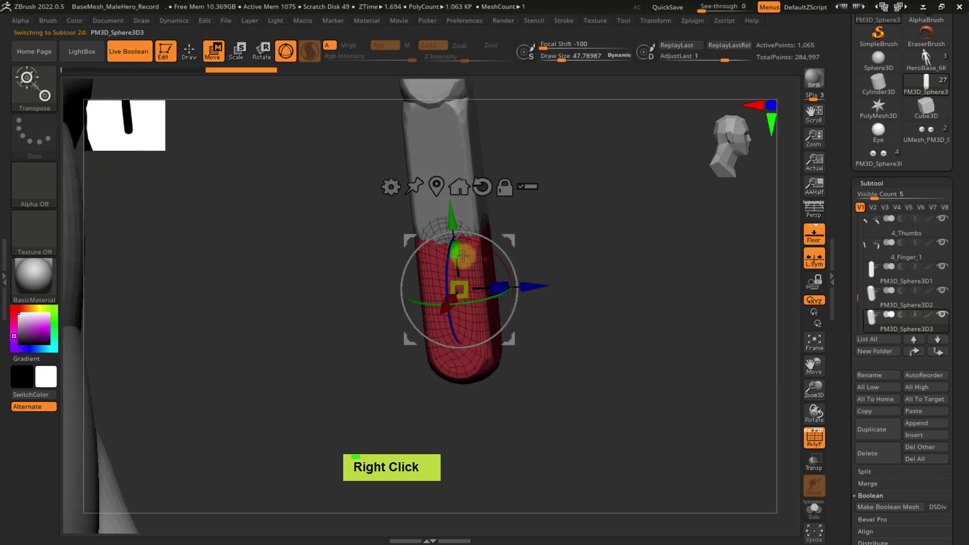
{"action": "left_click_drag", "start_coordinate": [456, 253], "coordinate": [454, 227]}
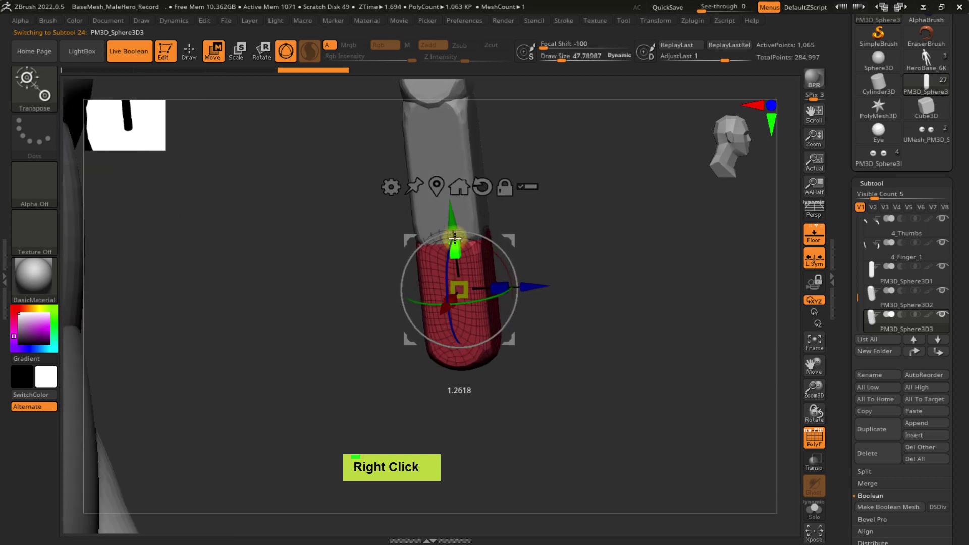
{"action": "right_click_drag", "start_coordinate": [455, 227], "coordinate": [519, 303]}
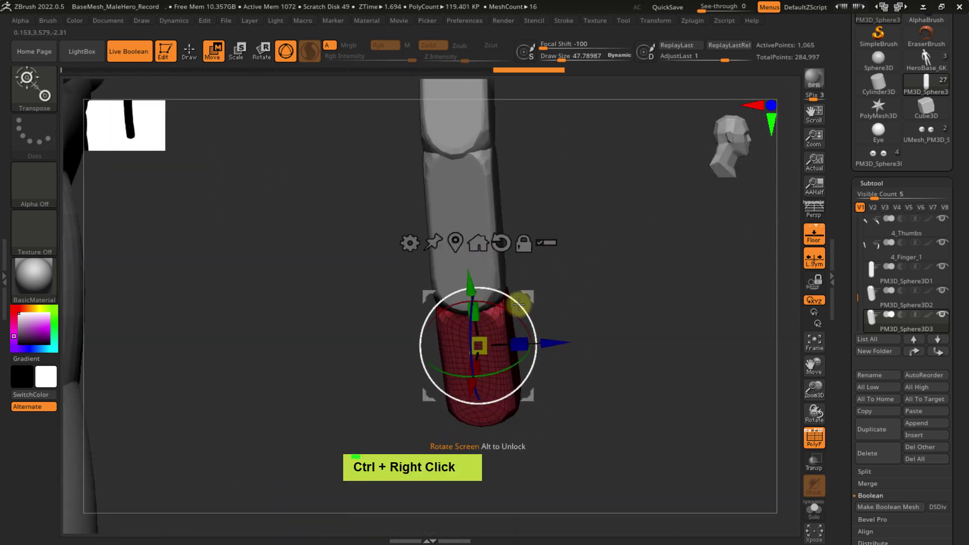
- Prepare the uppermost finger segment for sculpting in Draw mode with draw size about 90 and Sculptris Pro turned off
{"action": "right_click_drag", "start_coordinate": [519, 167], "coordinate": [521, 227], "text": "alt"}
{"action": "right_click_drag", "start_coordinate": [515, 192], "coordinate": [520, 274], "text": "alt"}
{"action": "left_click", "coordinate": [476, 220], "text": "alt"}
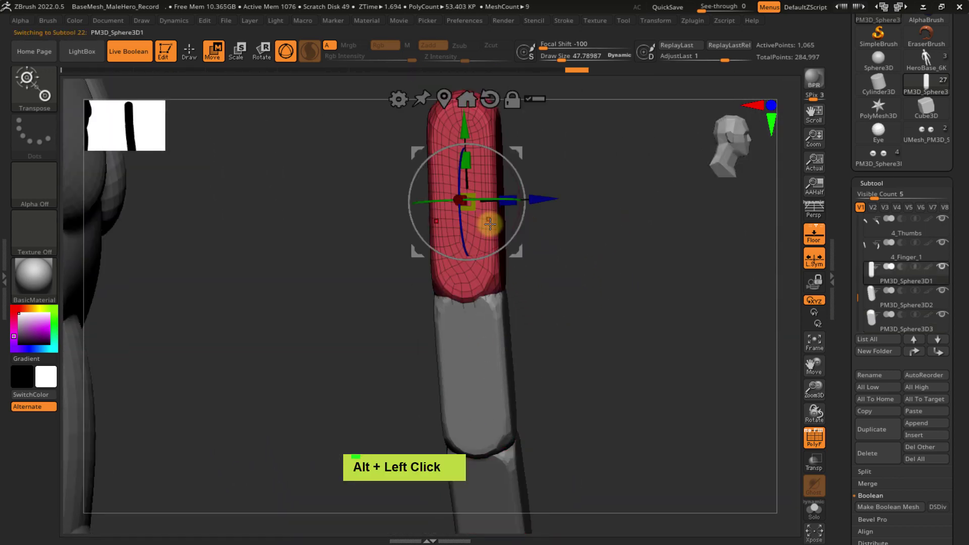
{"action": "key", "text": "q"}
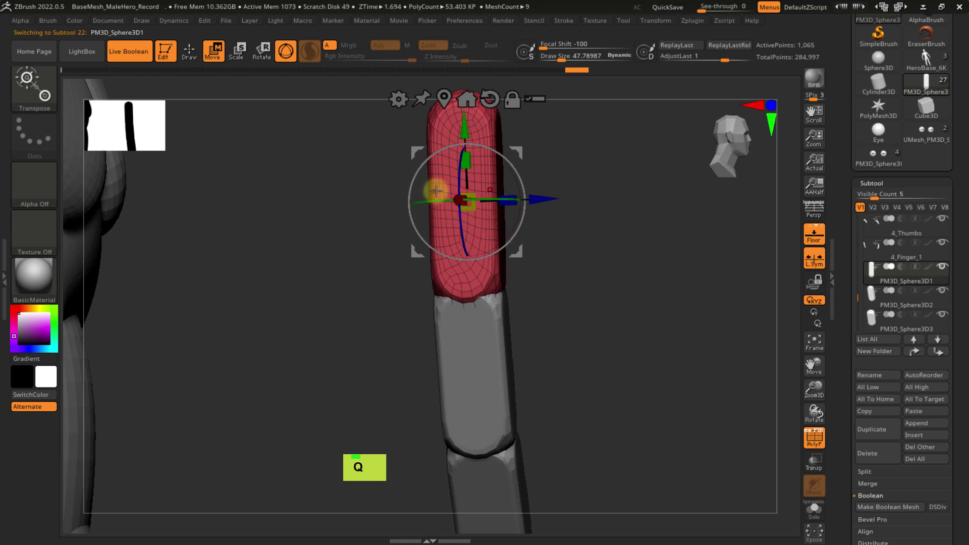
{"action": "right_click_drag", "start_coordinate": [432, 192], "coordinate": [458, 234], "text": "alt"}
{"action": "key", "text": "s"}
{"action": "left_click_drag", "start_coordinate": [463, 235], "coordinate": [472, 235]}
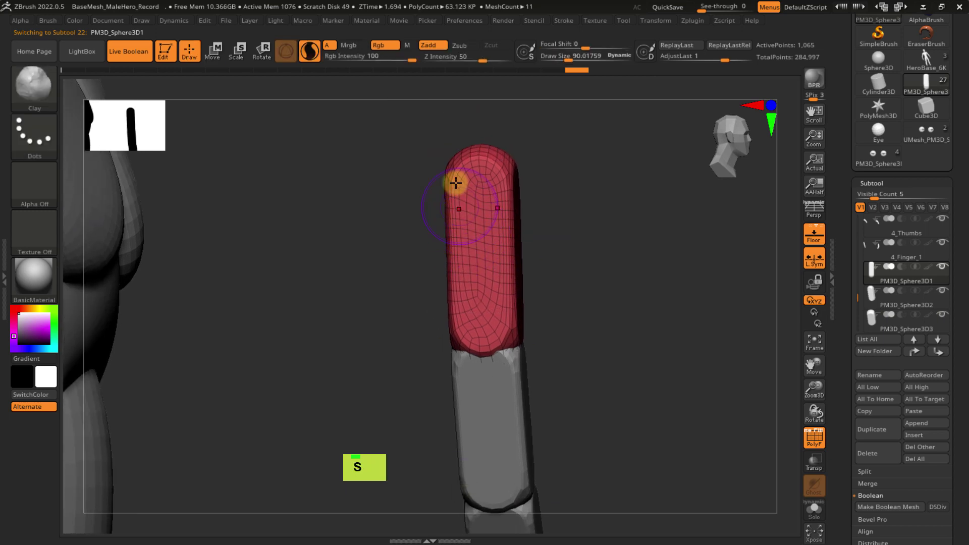
{"action": "left_click", "coordinate": [309, 53]}
{"action": "right_click_drag", "start_coordinate": [437, 238], "coordinate": [446, 236]}
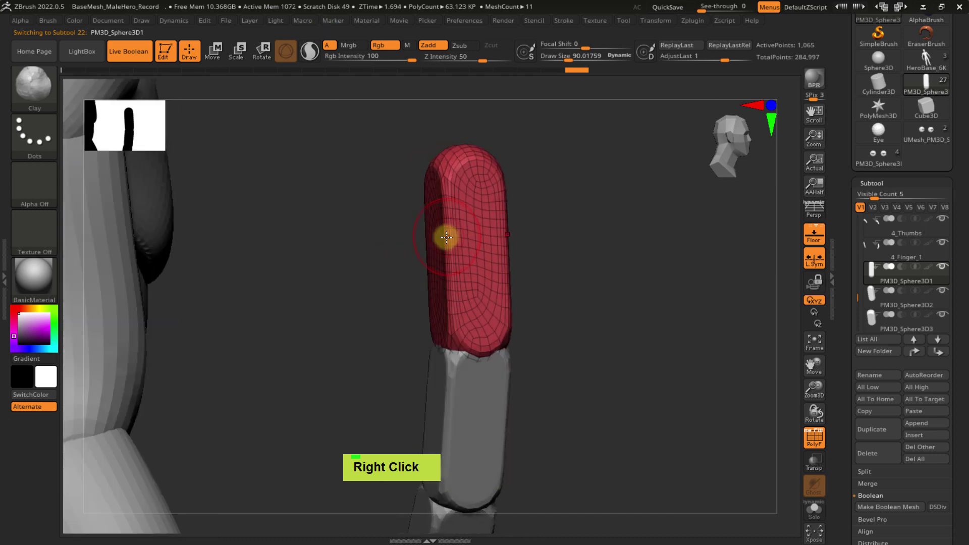
- Smooth the hard edges along the uppermost finger segment and hide the polyframe
{"action": "mouse_move", "coordinate": [448, 230]}
{"action": "left_mouse_down", "text": "shift"}
{"action": "mouse_move", "coordinate": [448, 249]}
{"action": "mouse_move", "coordinate": [443, 222]}
{"action": "mouse_move", "coordinate": [459, 281]}
{"action": "mouse_move", "coordinate": [447, 262]}
{"action": "left_mouse_up", "text": "shift"}
{"action": "key", "text": "shift+f"}
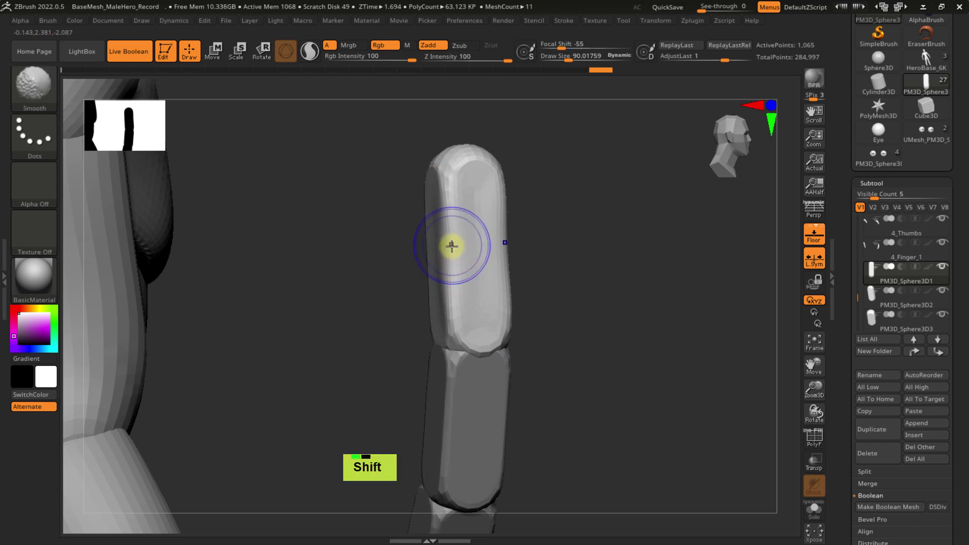
{"action": "left_click_drag", "start_coordinate": [450, 245], "coordinate": [454, 218], "text": "shift"}
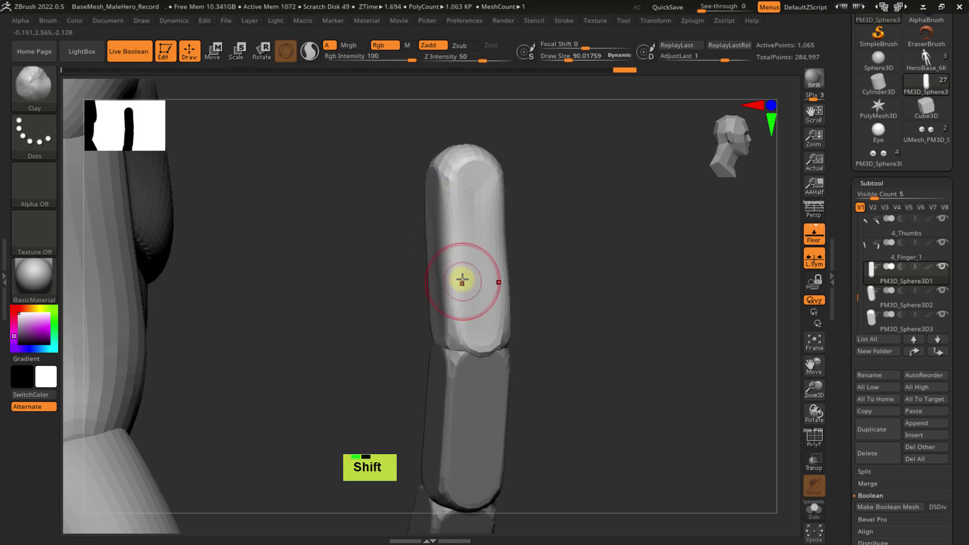
{"action": "left_click_drag", "start_coordinate": [463, 273], "coordinate": [438, 194], "text": "shift"}
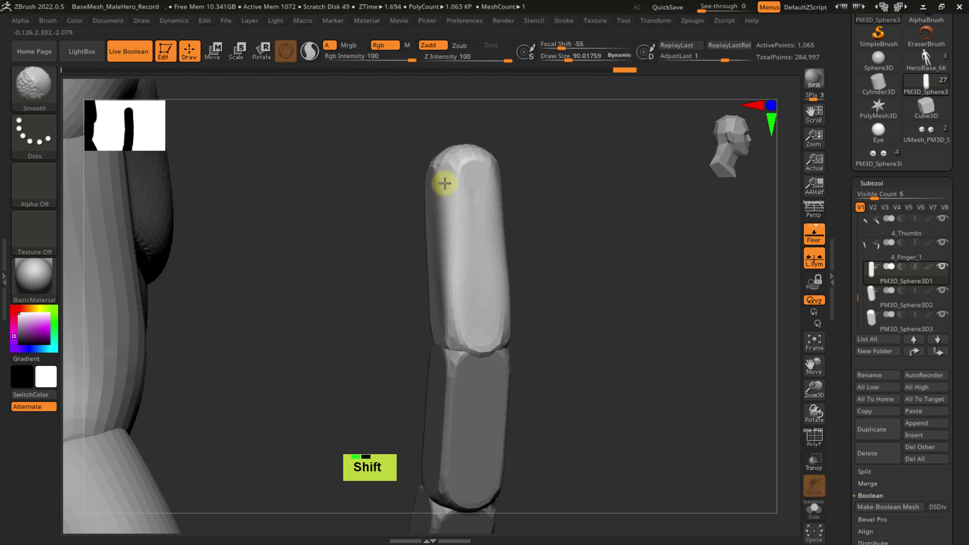
{"action": "left_click_drag", "start_coordinate": [456, 314], "coordinate": [482, 340], "text": "shift"}
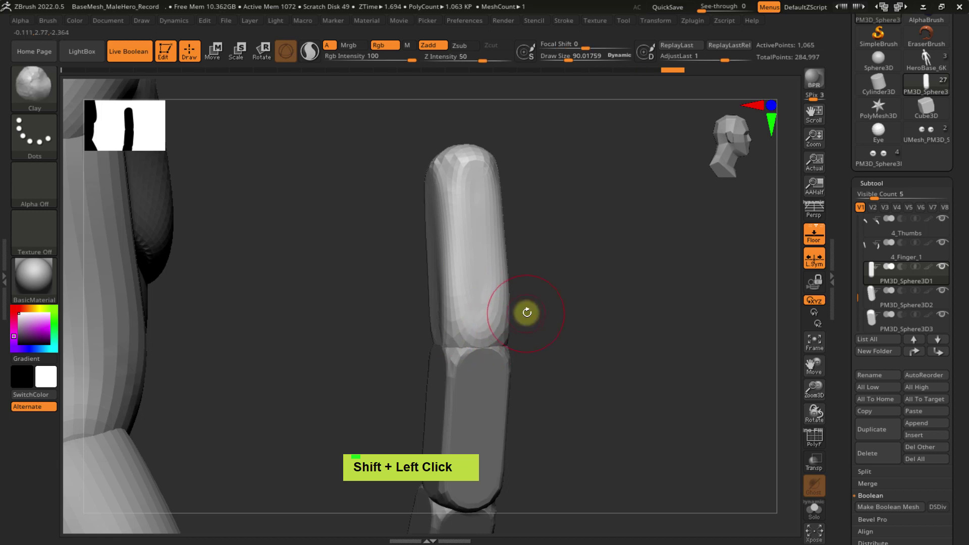
- Smooth the hard edges along the middle finger segment
{"action": "mouse_move", "coordinate": [523, 311]}
{"action": "right_mouse_down", "text": "ctrl"}
{"action": "mouse_move", "coordinate": [506, 238]}
{"action": "mouse_move", "coordinate": [499, 246]}
{"action": "right_mouse_up", "text": "ctrl"}
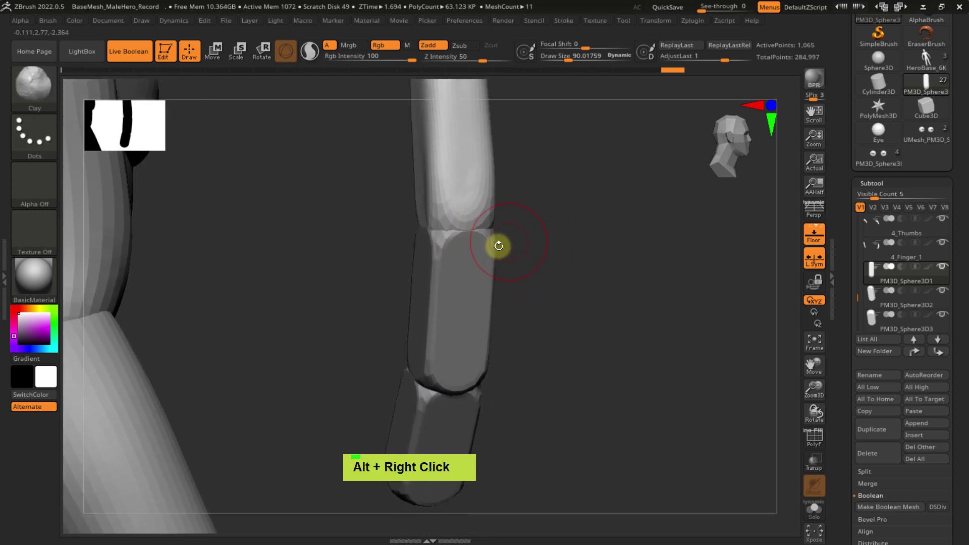
{"action": "left_click", "coordinate": [437, 274], "text": "shift"}
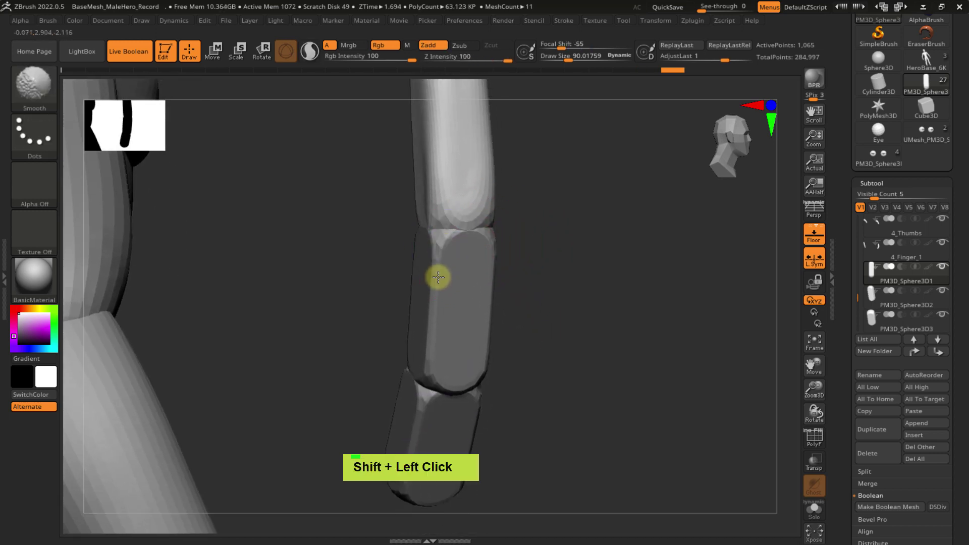
{"action": "left_click", "coordinate": [465, 283], "text": "alt"}
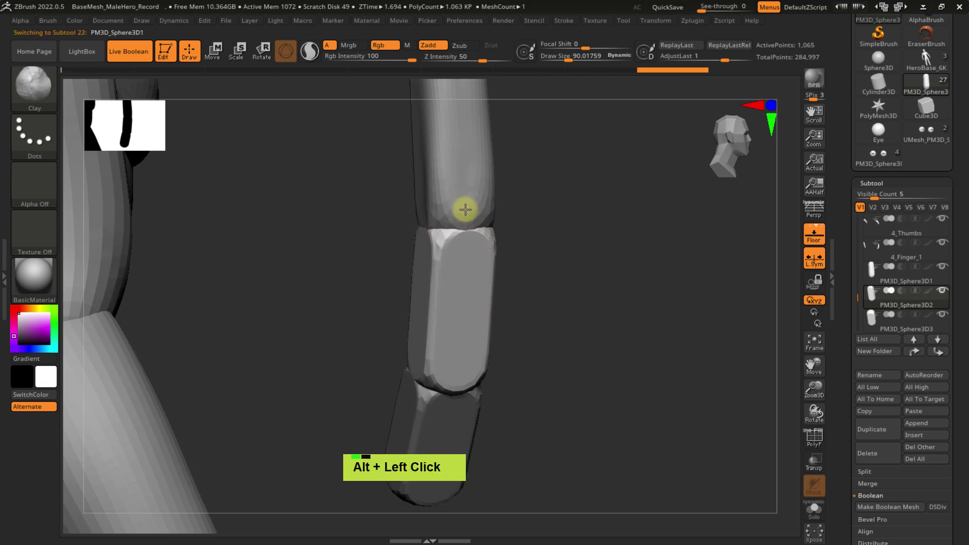
{"action": "left_click", "coordinate": [475, 299], "text": "alt"}
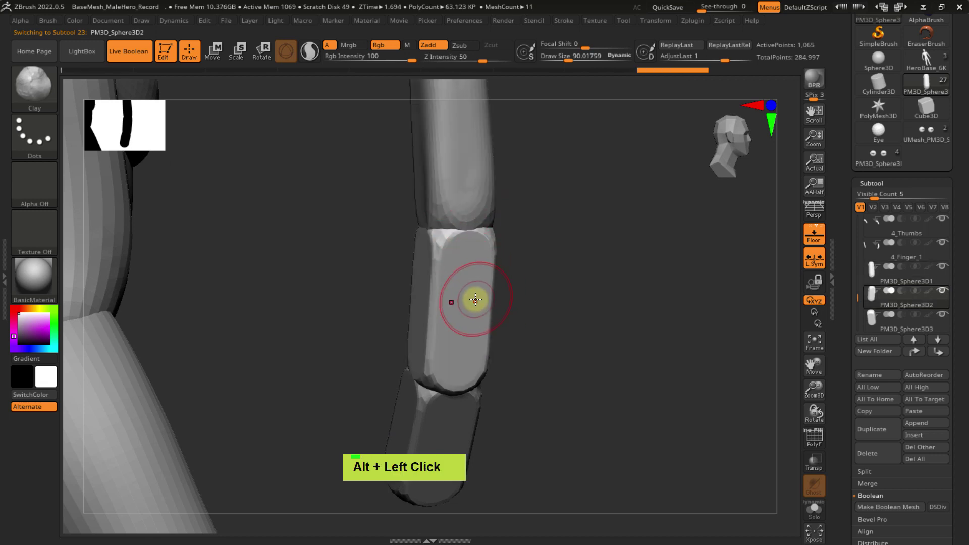
{"action": "left_click", "coordinate": [439, 267], "text": "shift"}
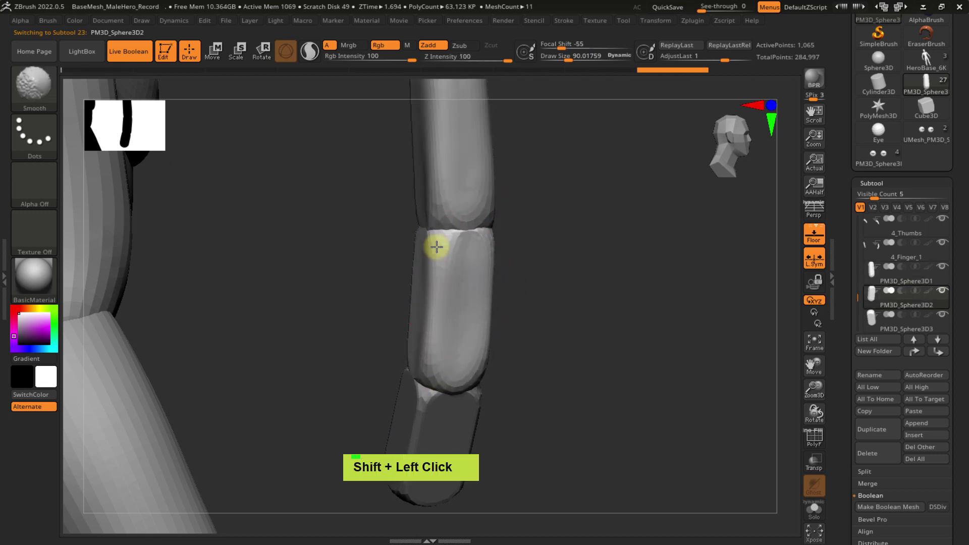
- Smooth the hard edges along the fingertip segment
{"action": "mouse_move", "coordinate": [471, 292]}
{"action": "right_mouse_down"}
{"action": "mouse_move", "coordinate": [426, 251]}
{"action": "mouse_move", "coordinate": [471, 271]}
{"action": "mouse_move", "coordinate": [447, 283]}
{"action": "mouse_move", "coordinate": [456, 309]}
{"action": "mouse_move", "coordinate": [471, 305]}
{"action": "mouse_move", "coordinate": [466, 283]}
{"action": "right_mouse_up"}
{"action": "left_click", "coordinate": [456, 311], "text": "alt"}
{"action": "mouse_move", "coordinate": [418, 315]}
{"action": "left_mouse_down", "text": "shift"}
{"action": "mouse_move", "coordinate": [419, 337]}
{"action": "mouse_move", "coordinate": [415, 292]}
{"action": "mouse_move", "coordinate": [434, 392]}
{"action": "mouse_move", "coordinate": [404, 381]}
{"action": "left_mouse_up", "text": "shift"}
- Bulge the back of the fingertip segment outward with the Move Infinite Depth brush, at a draw size of about 157
{"action": "mouse_move", "coordinate": [405, 380]}
{"action": "right_mouse_down"}
{"action": "mouse_move", "coordinate": [374, 368]}
{"action": "mouse_move", "coordinate": [497, 292]}
{"action": "mouse_move", "coordinate": [478, 285]}
{"action": "right_mouse_up"}
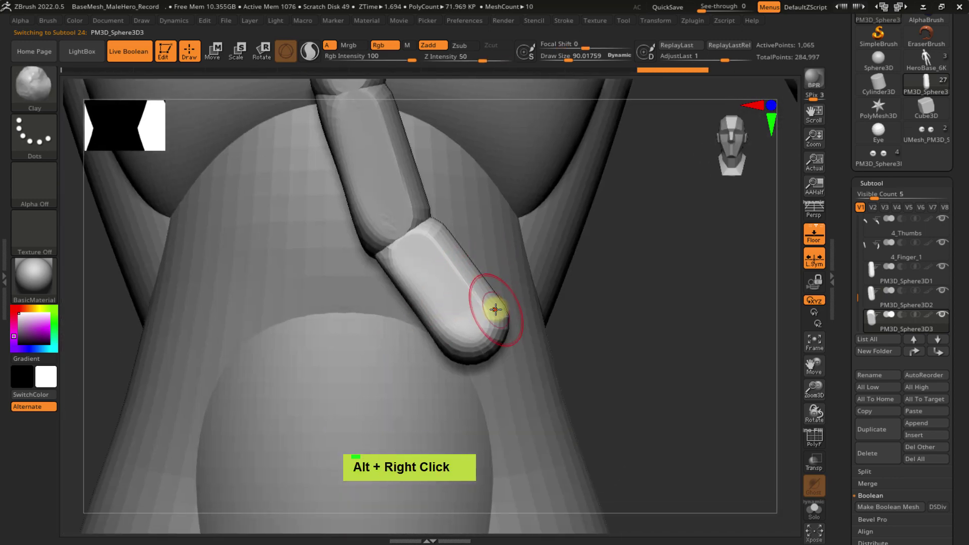
{"action": "mouse_move", "coordinate": [448, 250]}
{"action": "right_mouse_down", "text": "alt"}
{"action": "mouse_move", "coordinate": [483, 329]}
{"action": "mouse_move", "coordinate": [457, 233]}
{"action": "right_mouse_up", "text": "alt"}
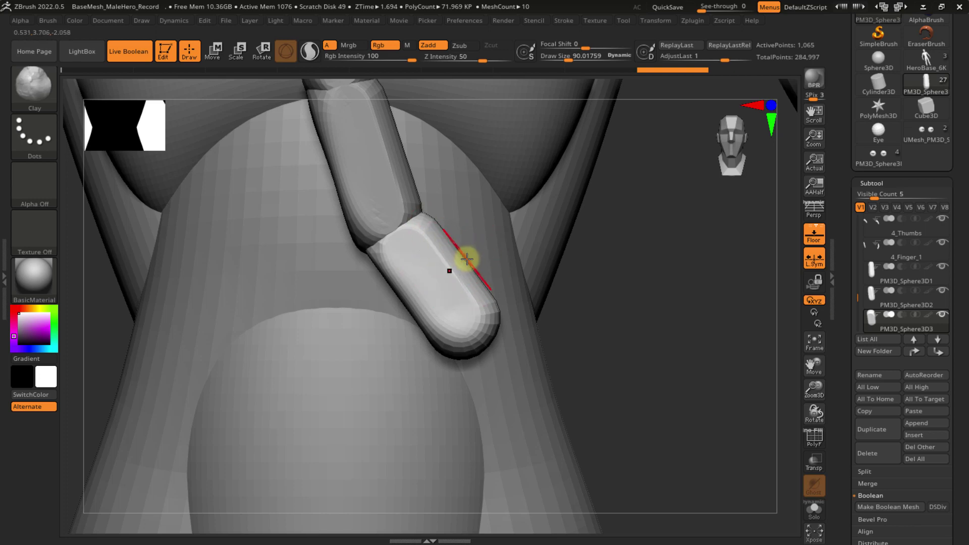
{"action": "key", "text": "b"}
{"action": "key", "text": "m"}
{"action": "key", "text": "n"}
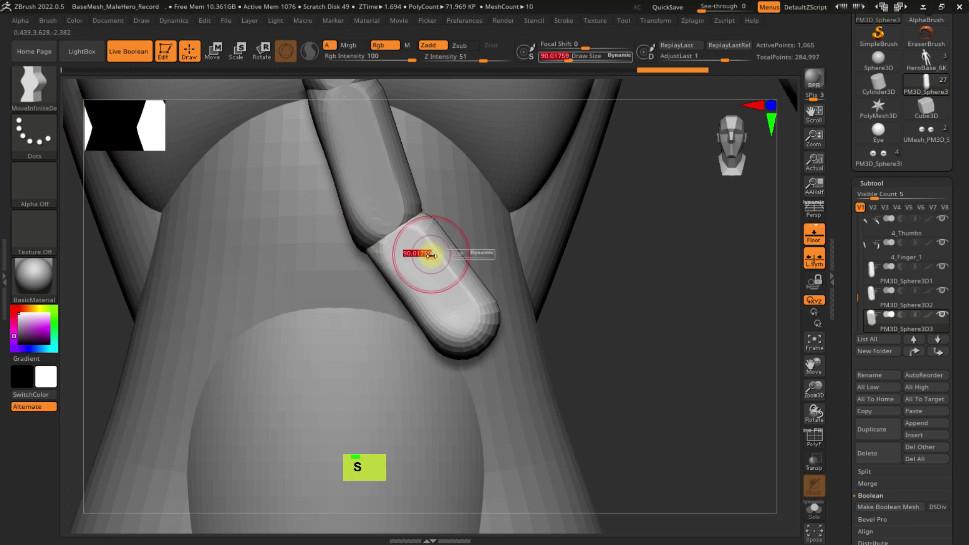
{"action": "left_click_drag", "start_coordinate": [441, 256], "coordinate": [446, 241]}
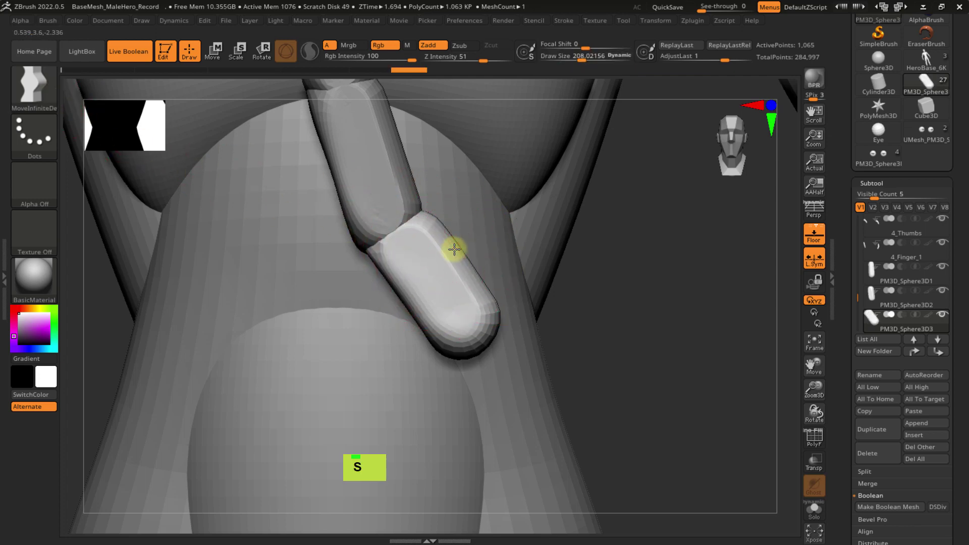
{"action": "double_click", "coordinate": [461, 257]}
{"action": "key", "text": "s"}
{"action": "double_click", "coordinate": [463, 256]}
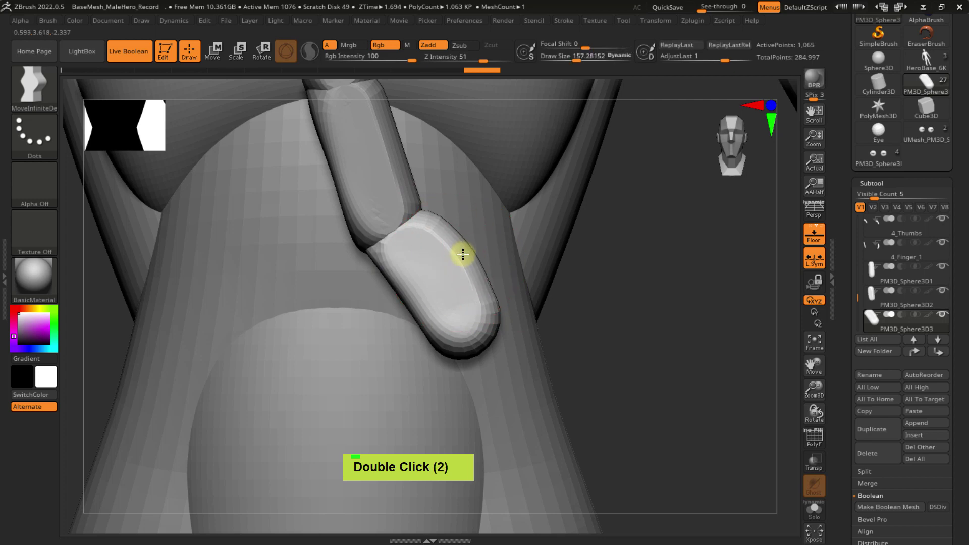
- Bulge the same side of the middle and uppermost finger segments outward with the Move Infinite Depth brush
{"action": "right_click_drag", "start_coordinate": [463, 253], "coordinate": [419, 250]}
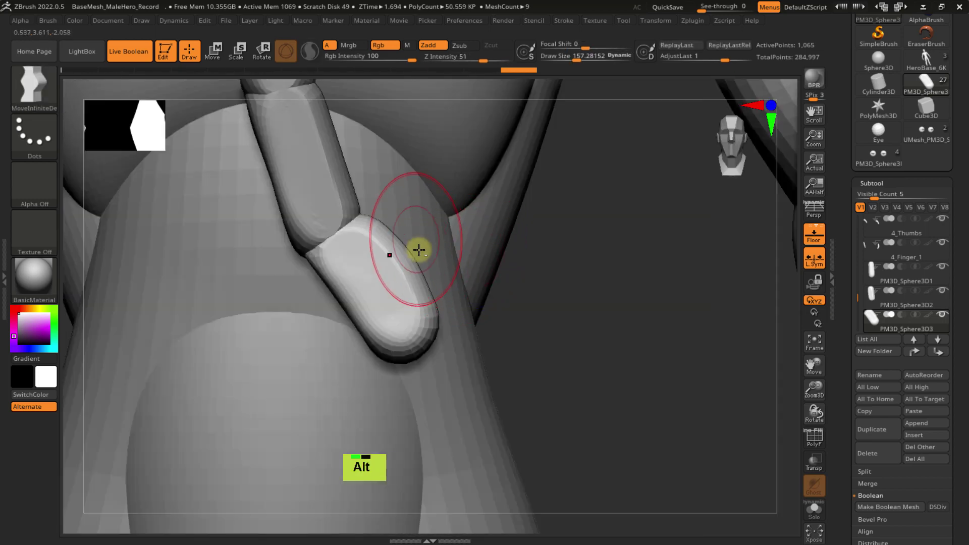
{"action": "right_click", "coordinate": [433, 274], "text": "alt"}
{"action": "right_click", "coordinate": [401, 267], "text": "alt"}
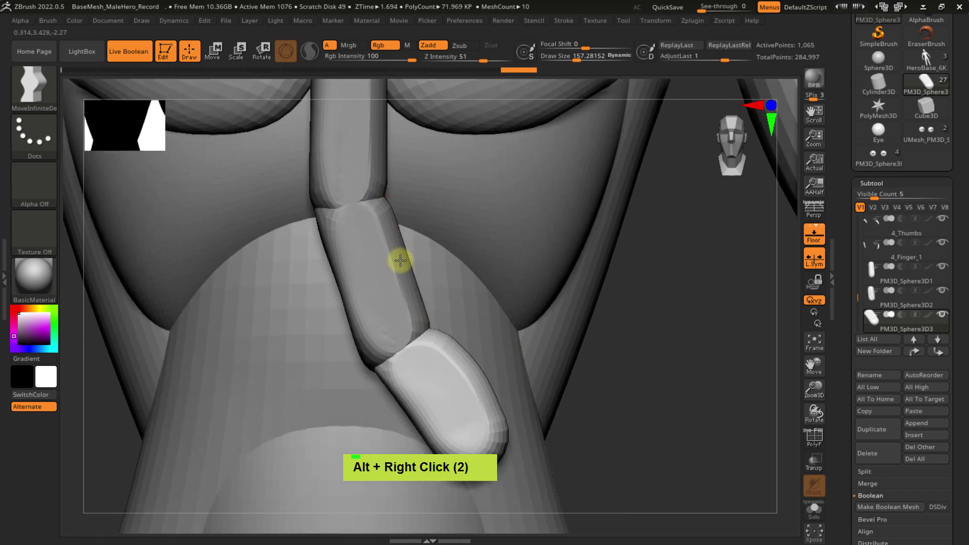
{"action": "left_click", "coordinate": [402, 261], "text": "alt"}
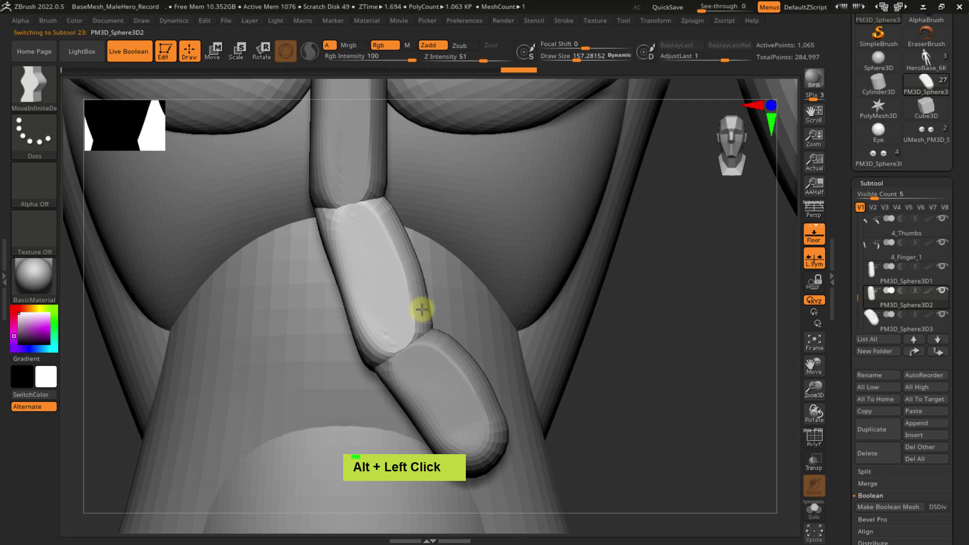
{"action": "right_click", "coordinate": [400, 249], "text": "alt"}
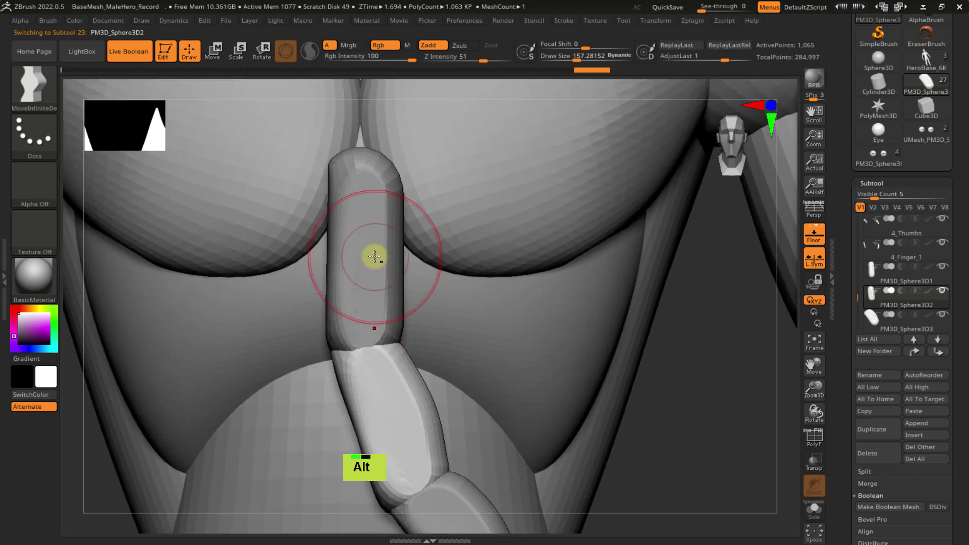
{"action": "left_click", "coordinate": [377, 259], "text": "alt"}
{"action": "left_click_drag", "start_coordinate": [392, 190], "coordinate": [412, 319]}
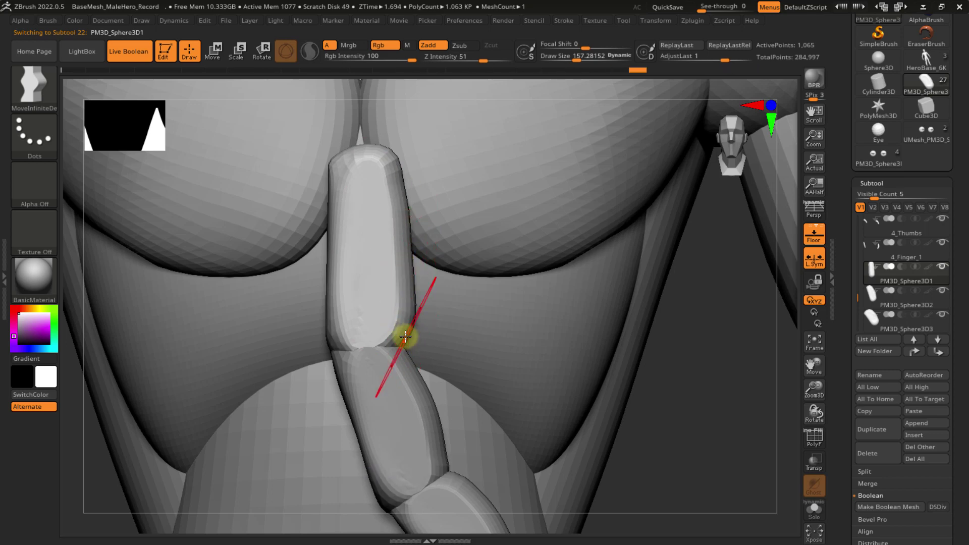
- Examine the shape of the whole finger and the mesh of each of its three segments with the polyframe shown
{"action": "right_click", "coordinate": [385, 271], "text": "alt"}
{"action": "right_click", "coordinate": [454, 283], "text": "alt"}
{"action": "right_click", "coordinate": [424, 277], "text": "ctrl"}
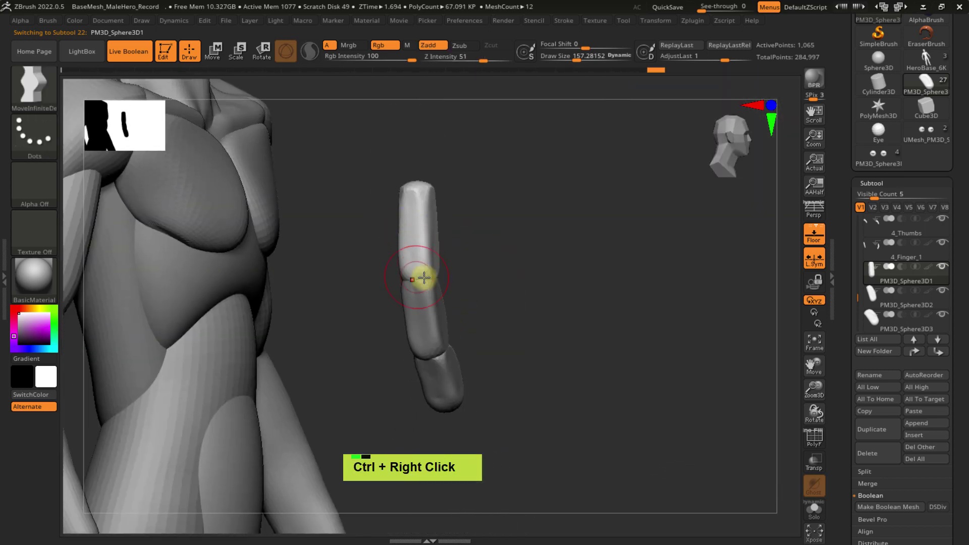
{"action": "right_click", "coordinate": [437, 253], "text": "ctrl"}
{"action": "right_click_drag", "start_coordinate": [438, 254], "coordinate": [446, 391], "text": "ctrl"}
{"action": "mouse_move", "coordinate": [428, 298]}
{"action": "right_mouse_down", "text": "alt"}
{"action": "mouse_move", "coordinate": [418, 326]}
{"action": "mouse_move", "coordinate": [388, 278]}
{"action": "mouse_move", "coordinate": [385, 299]}
{"action": "mouse_move", "coordinate": [425, 282]}
{"action": "right_mouse_up", "text": "alt"}
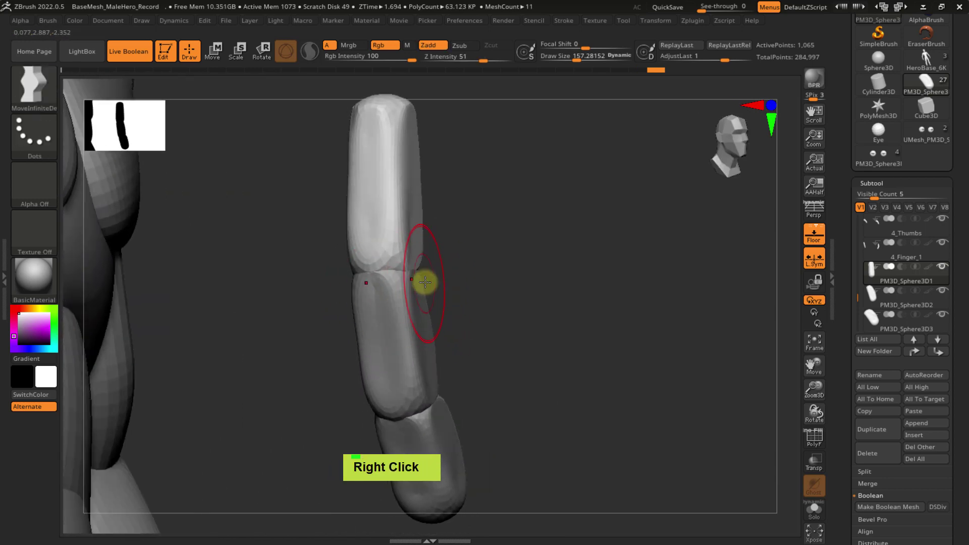
{"action": "key", "text": "shift+f"}
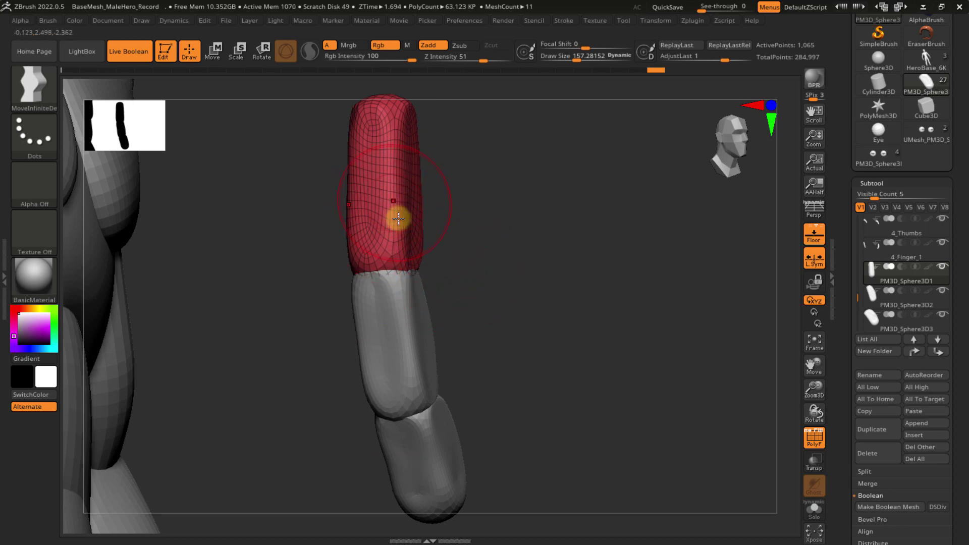
{"action": "left_click", "coordinate": [415, 318], "text": "alt"}
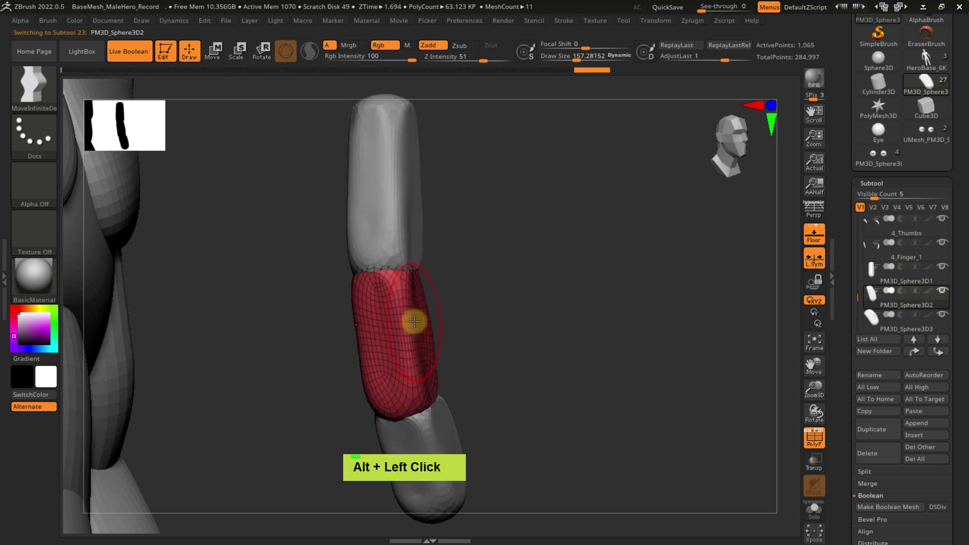
{"action": "right_click_drag", "start_coordinate": [456, 299], "coordinate": [444, 316]}
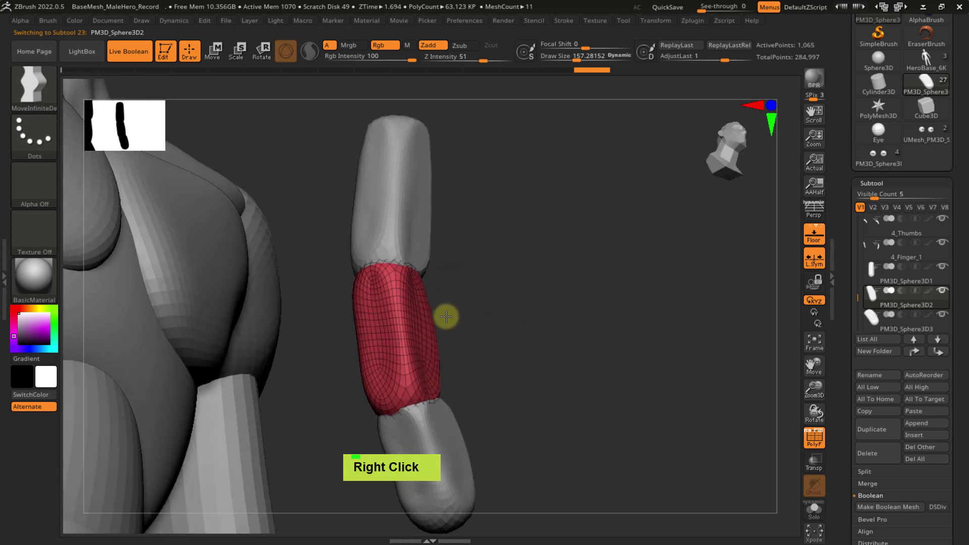
{"action": "left_click", "coordinate": [432, 417], "text": "alt"}
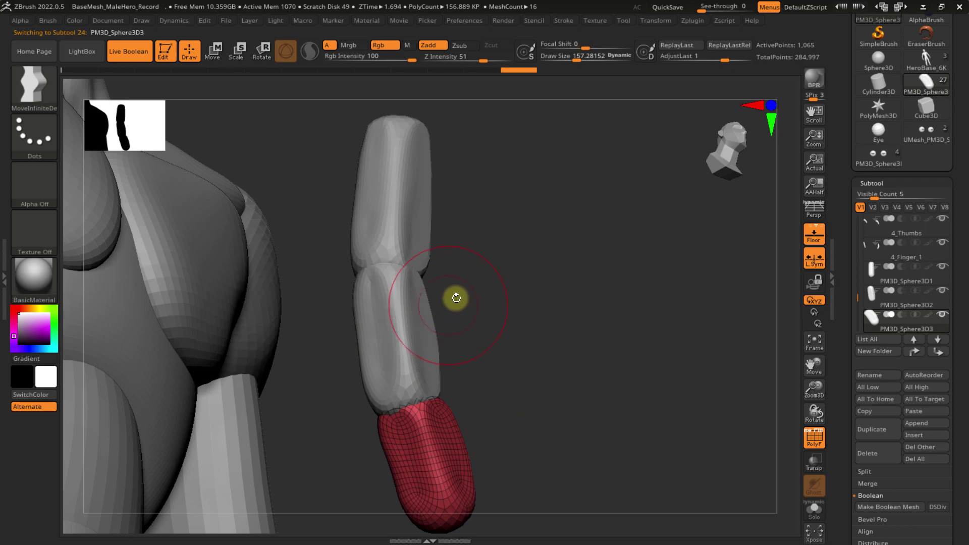
{"action": "mouse_move", "coordinate": [521, 268]}
{"action": "right_mouse_down", "text": "ctrl"}
{"action": "mouse_move", "coordinate": [504, 230]}
{"action": "mouse_move", "coordinate": [491, 225]}
{"action": "right_mouse_up", "text": "ctrl"}
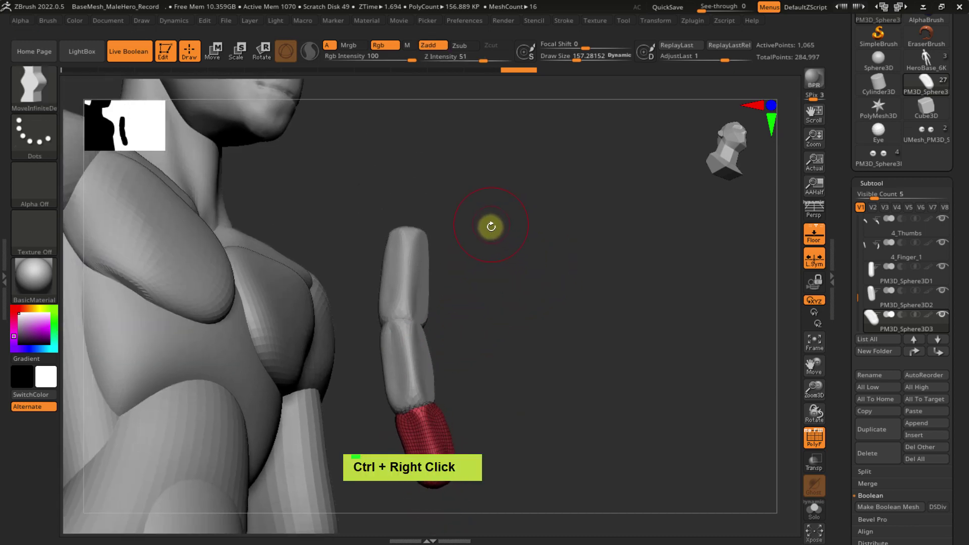
{"action": "right_click_drag", "start_coordinate": [473, 298], "coordinate": [491, 245], "text": "alt"}
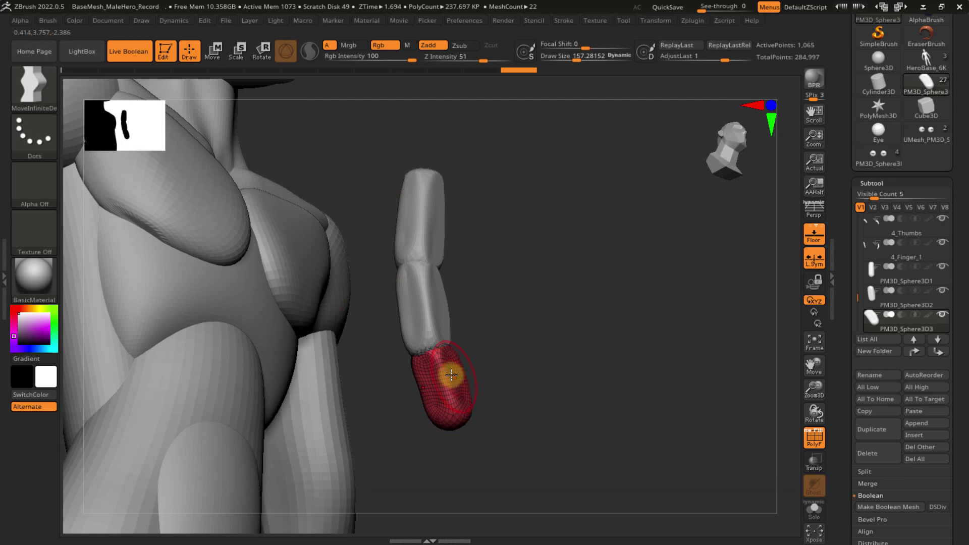
- Select the uppermost finger segment in Move mode with the gizmo shown and undo the last change
{"action": "left_click", "coordinate": [427, 315], "text": "alt"}
{"action": "left_click", "coordinate": [425, 298], "text": "alt"}
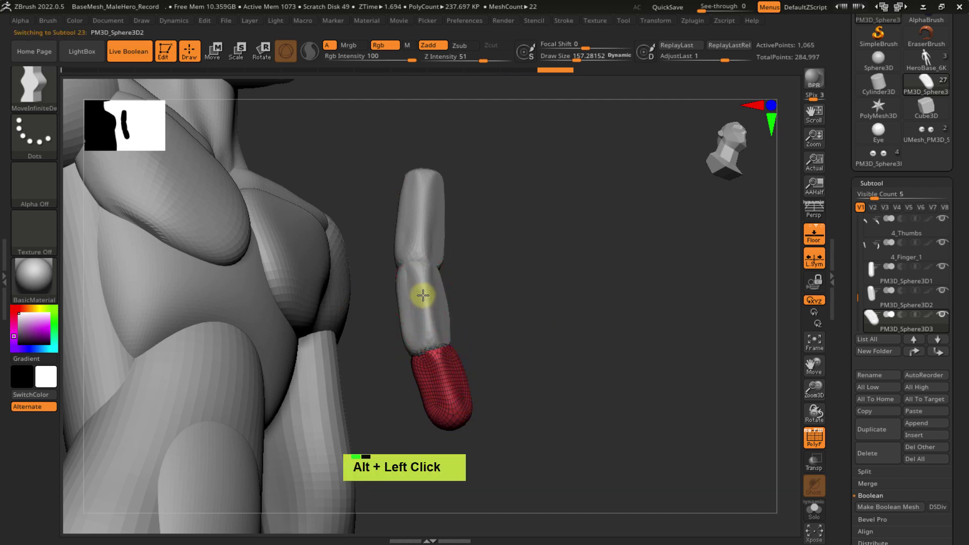
{"action": "left_click", "coordinate": [436, 218], "text": "alt"}
{"action": "mouse_move", "coordinate": [436, 218]}
{"action": "right_mouse_down"}
{"action": "mouse_move", "coordinate": [461, 242]}
{"action": "mouse_move", "coordinate": [402, 222]}
{"action": "mouse_move", "coordinate": [415, 212]}
{"action": "right_mouse_up"}
{"action": "key", "text": "s"}
{"action": "left_click", "coordinate": [418, 207], "text": "alt"}
{"action": "key", "text": "w"}
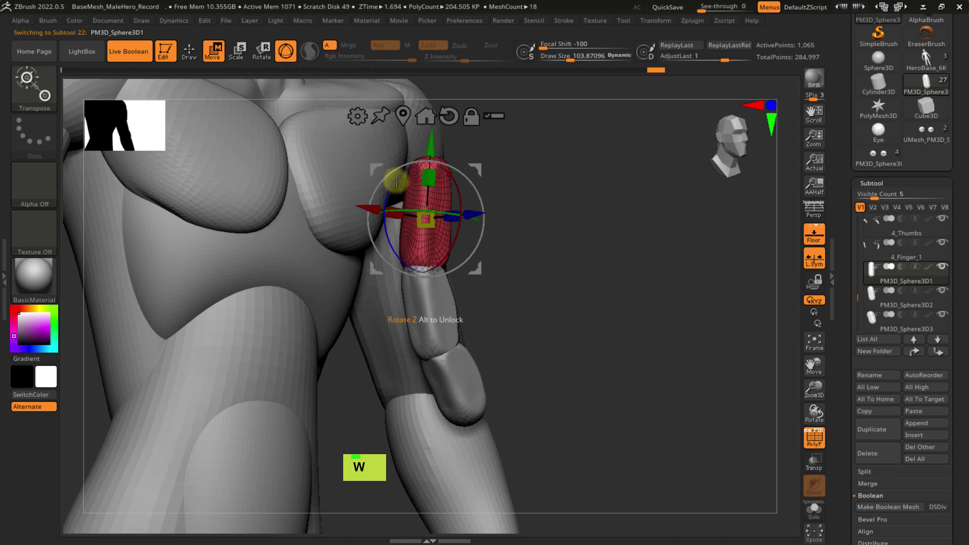
{"action": "key", "text": "ctrl+z"}
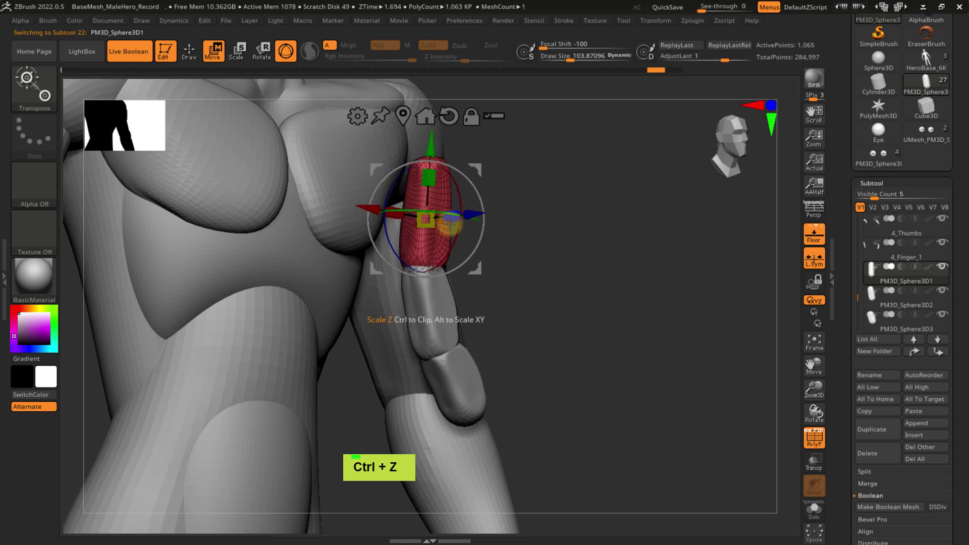
- Open the subtool Merge options and go through the three finger segment subtools, ending with PM3D_Sphere3D1 selected
{"action": "right_click_drag", "start_coordinate": [449, 223], "coordinate": [439, 248]}
{"action": "right_click_drag", "start_coordinate": [439, 331], "coordinate": [417, 253]}
{"action": "right_click_drag", "start_coordinate": [450, 323], "coordinate": [457, 264]}
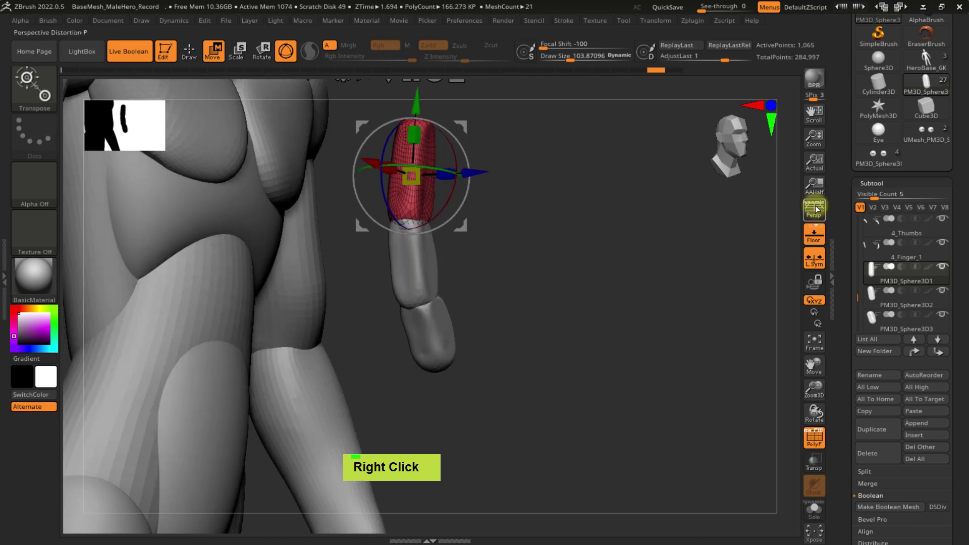
{"action": "scroll", "coordinate": [850, 240], "scroll_direction": "down", "scroll_amount": 6}
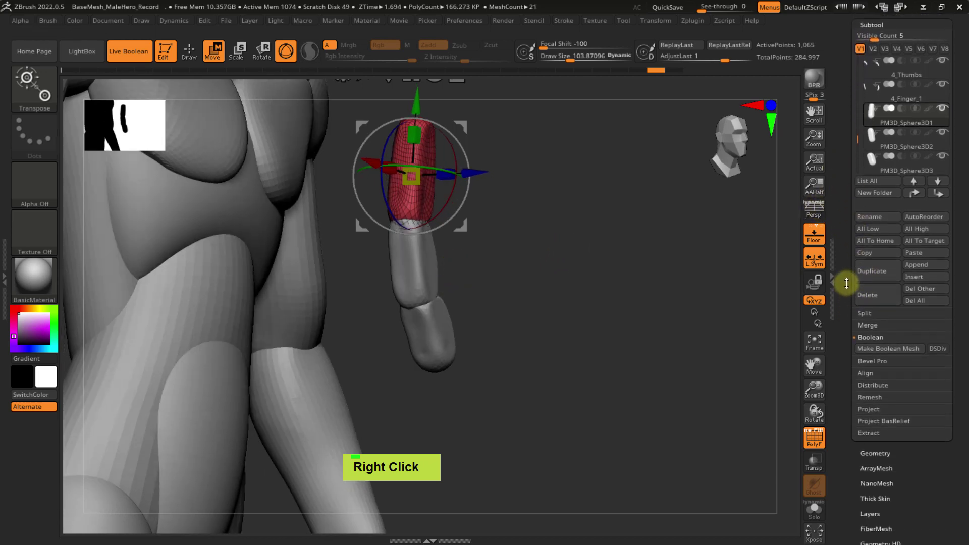
{"action": "left_click", "coordinate": [869, 305]}
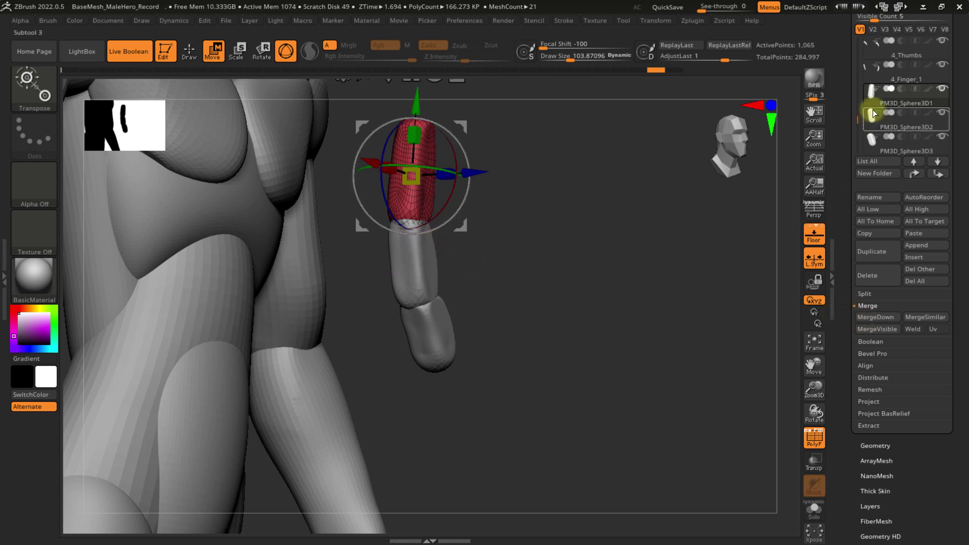
{"action": "left_click", "coordinate": [882, 125]}
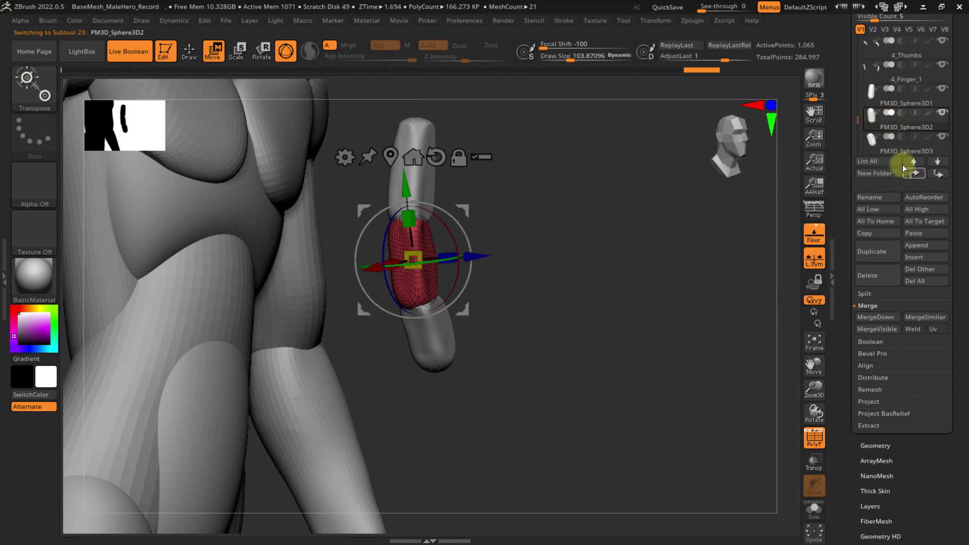
{"action": "left_click", "coordinate": [905, 148]}
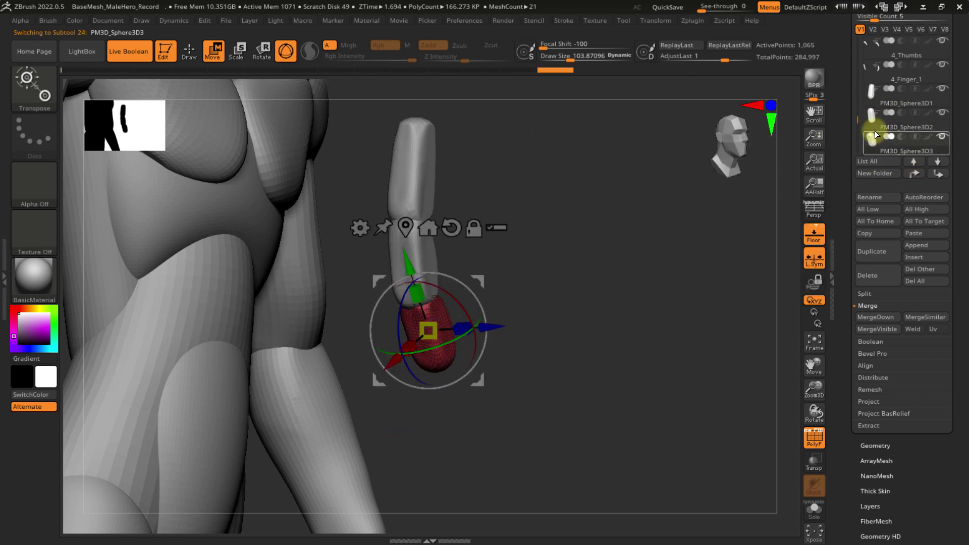
{"action": "left_click", "coordinate": [895, 103]}
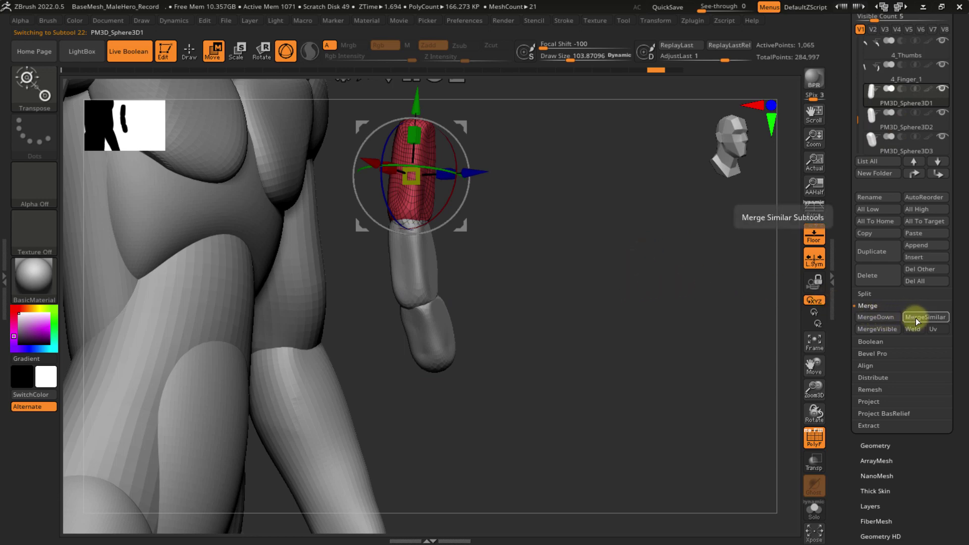
- Look up the help for MergeSimilar and quick-save the project
{"action": "key", "text": "ctrl"}
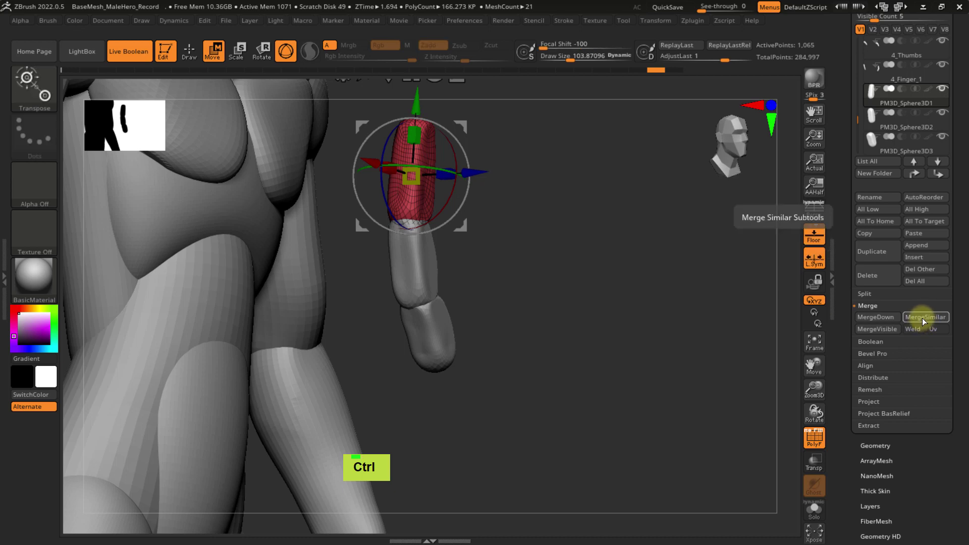
{"action": "key", "text": "ctrl"}
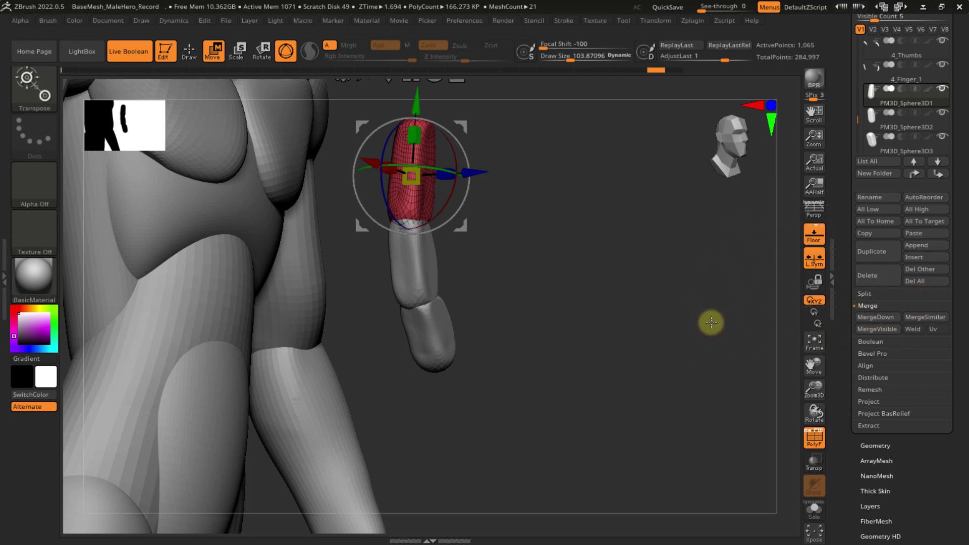
{"action": "key", "text": "ctrl+s"}
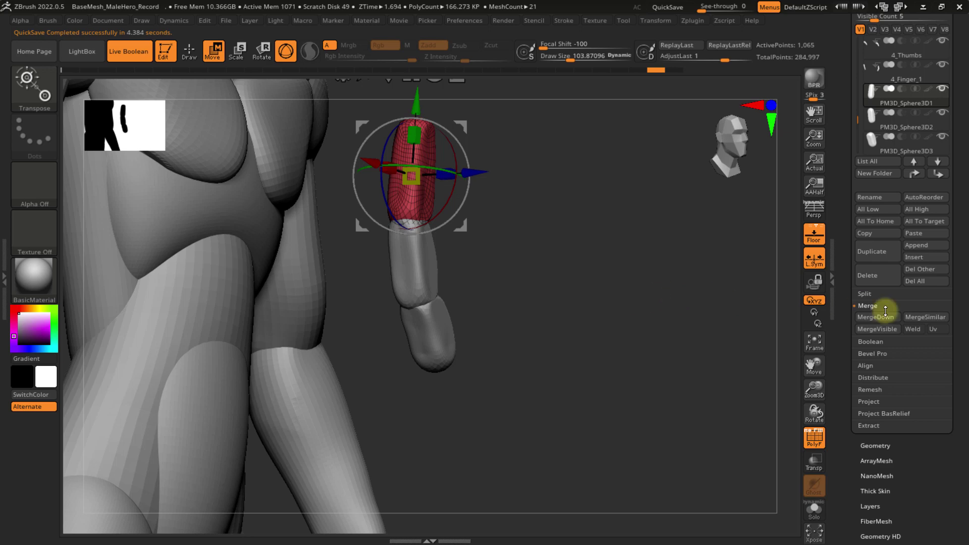
- Merge the finger segments into one subtool with MergeSimilar and give each segment its own polygroup with Auto Groups
{"action": "left_click", "coordinate": [921, 318]}
{"action": "left_click", "coordinate": [755, 340]}
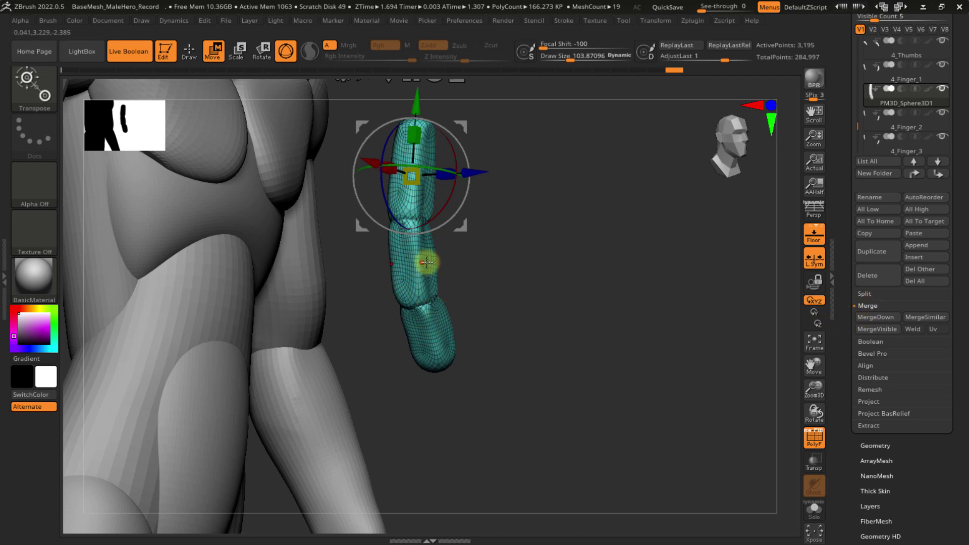
{"action": "left_click_drag", "start_coordinate": [845, 283], "coordinate": [846, 205]}
{"action": "left_click_drag", "start_coordinate": [847, 337], "coordinate": [845, 273]}
{"action": "scroll", "coordinate": [847, 267], "scroll_direction": "down", "scroll_amount": 10}
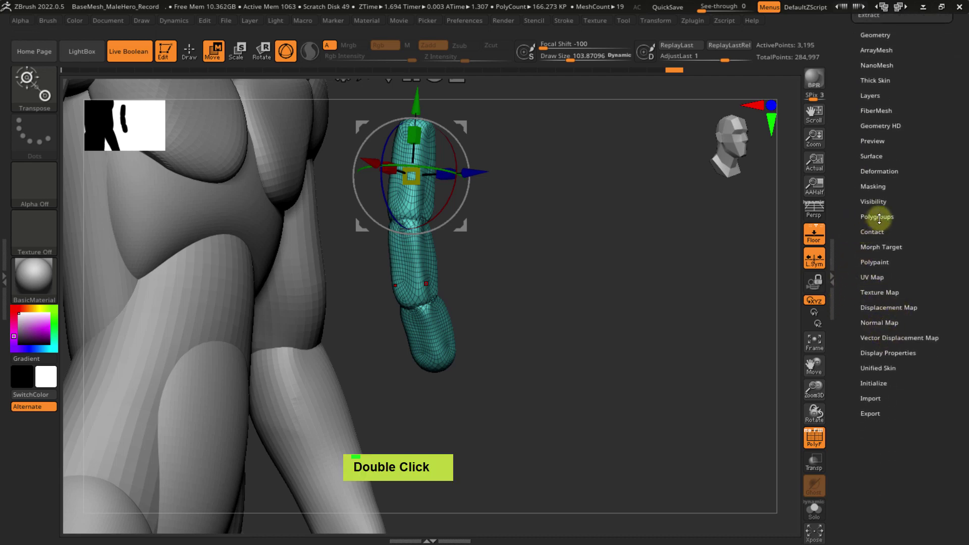
{"action": "left_click", "coordinate": [879, 218]}
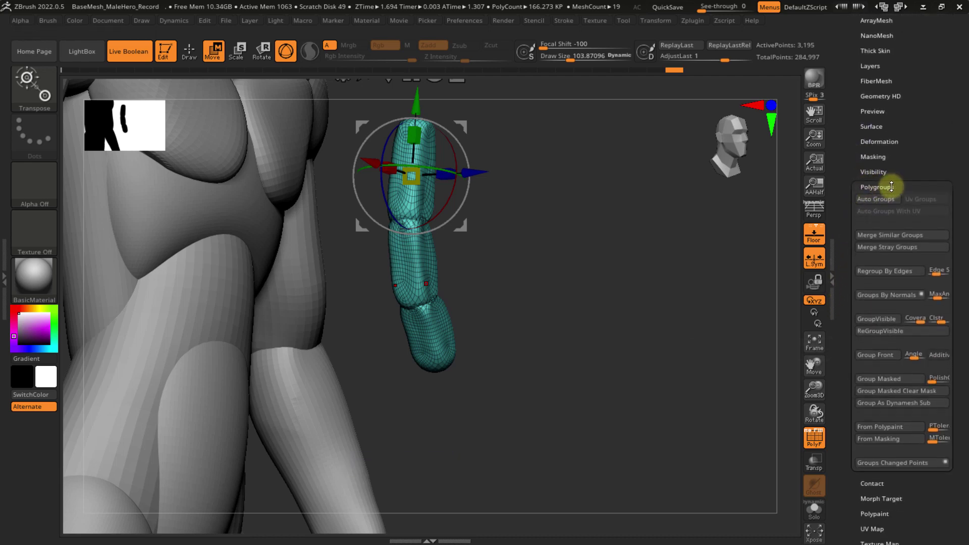
{"action": "left_click", "coordinate": [886, 202]}
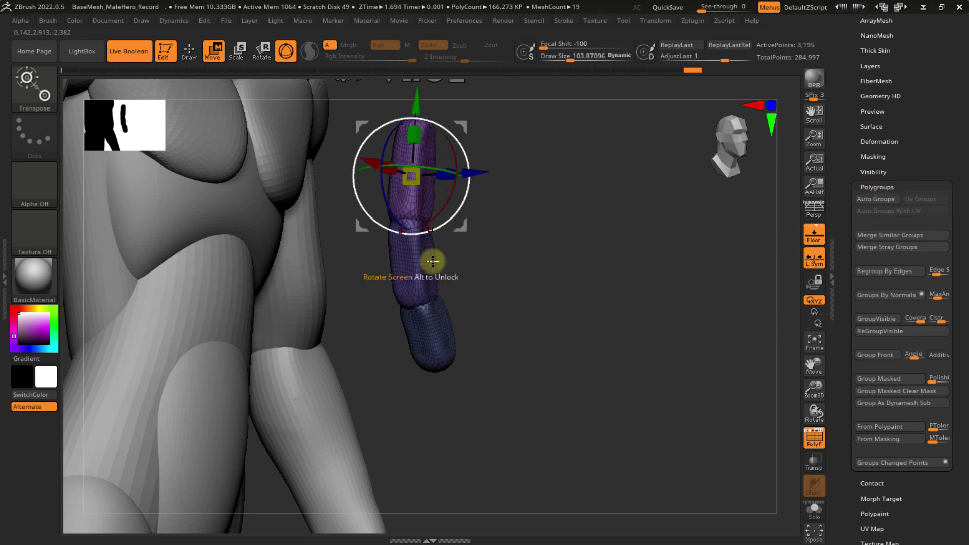
{"action": "left_click", "coordinate": [882, 199]}
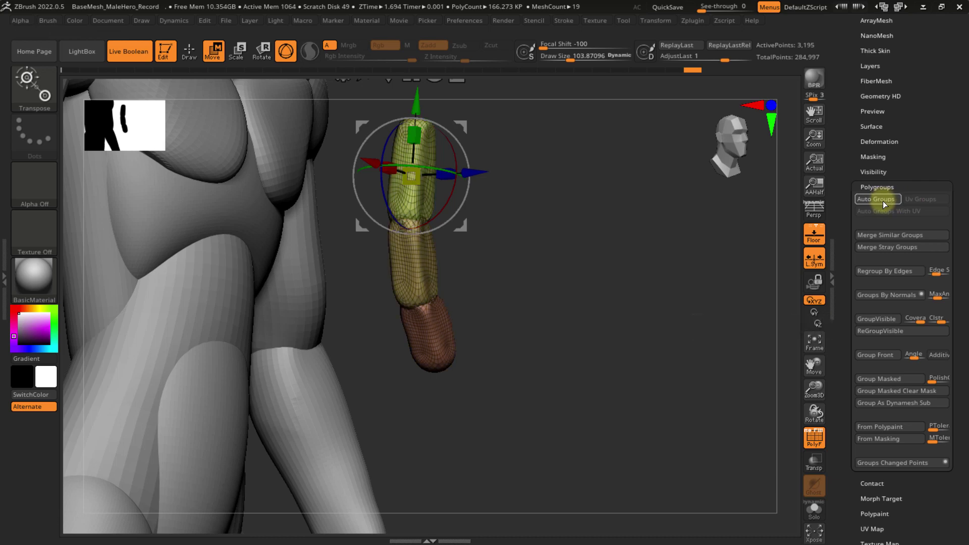
- Hide the polyframe and build up the knuckle at the finger's upper joint with the Clay brush
{"action": "left_click_drag", "start_coordinate": [550, 282], "coordinate": [509, 228]}
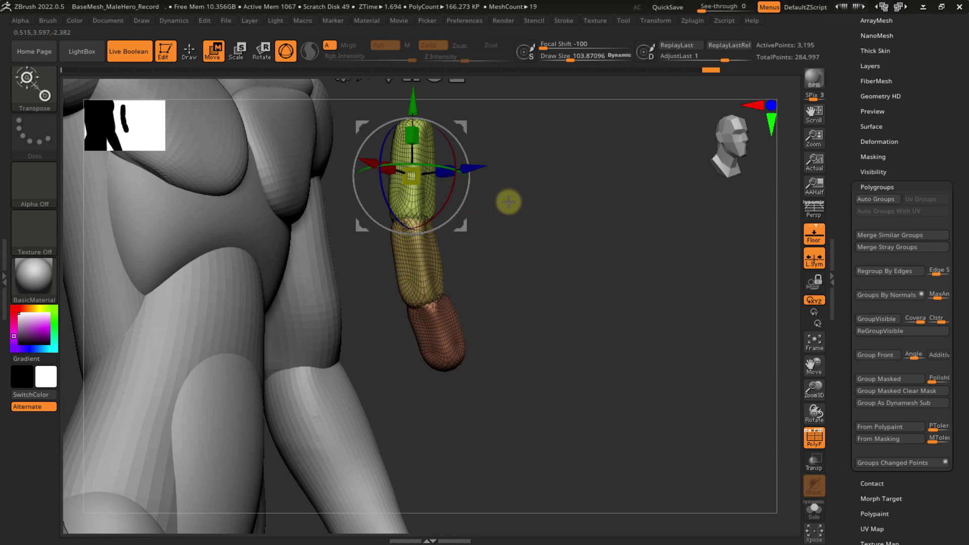
{"action": "mouse_move", "coordinate": [498, 229]}
{"action": "right_mouse_down", "text": "ctrl"}
{"action": "mouse_move", "coordinate": [514, 263]}
{"action": "mouse_move", "coordinate": [469, 305]}
{"action": "mouse_move", "coordinate": [478, 268]}
{"action": "right_mouse_up", "text": "ctrl"}
{"action": "key", "text": "q"}
{"action": "key", "text": "shift+f"}
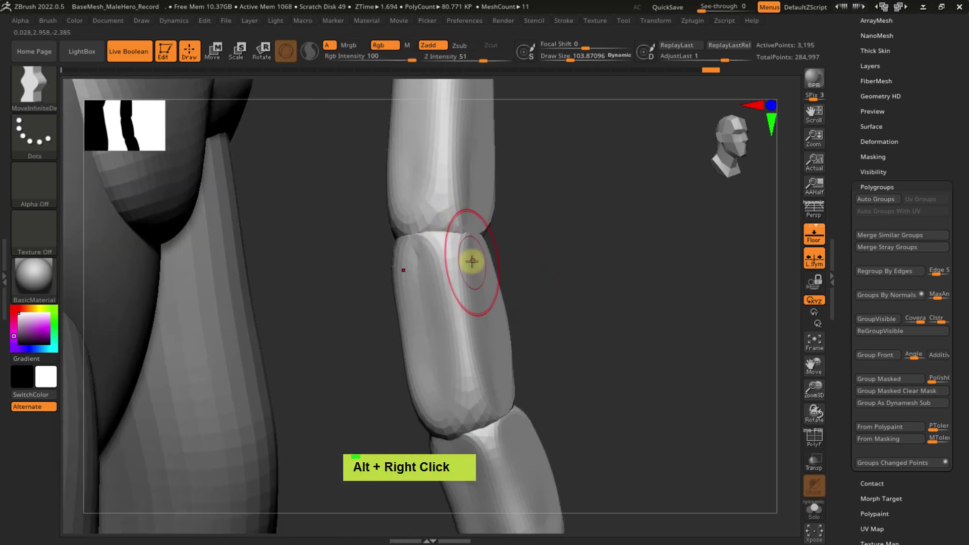
{"action": "key", "text": "b"}
{"action": "key", "text": "c"}
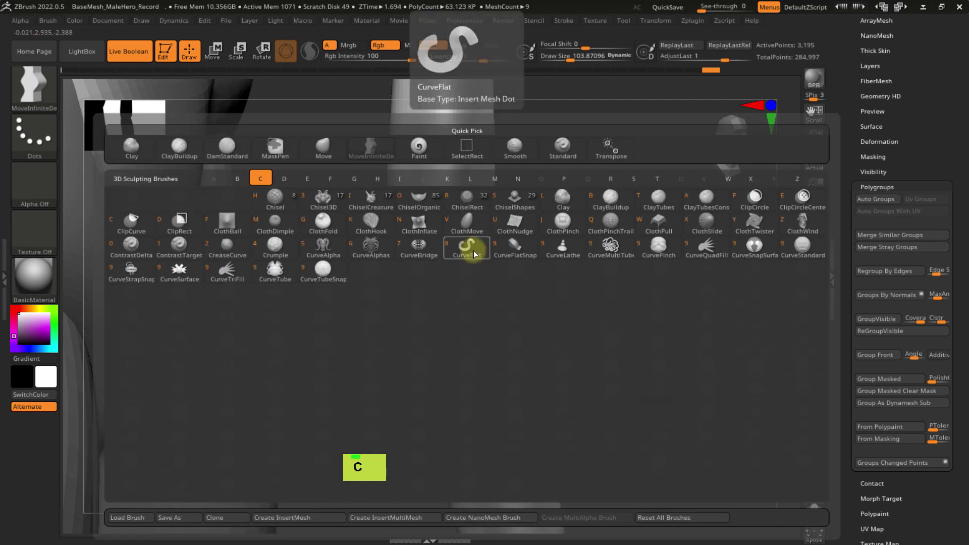
{"action": "key", "text": "l"}
{"action": "mouse_move", "coordinate": [433, 238]}
{"action": "right_mouse_down"}
{"action": "mouse_move", "coordinate": [418, 236]}
{"action": "mouse_move", "coordinate": [443, 242]}
{"action": "mouse_move", "coordinate": [471, 218]}
{"action": "right_mouse_up"}
{"action": "double_click", "coordinate": [423, 237]}
{"action": "double_click", "coordinate": [461, 219]}
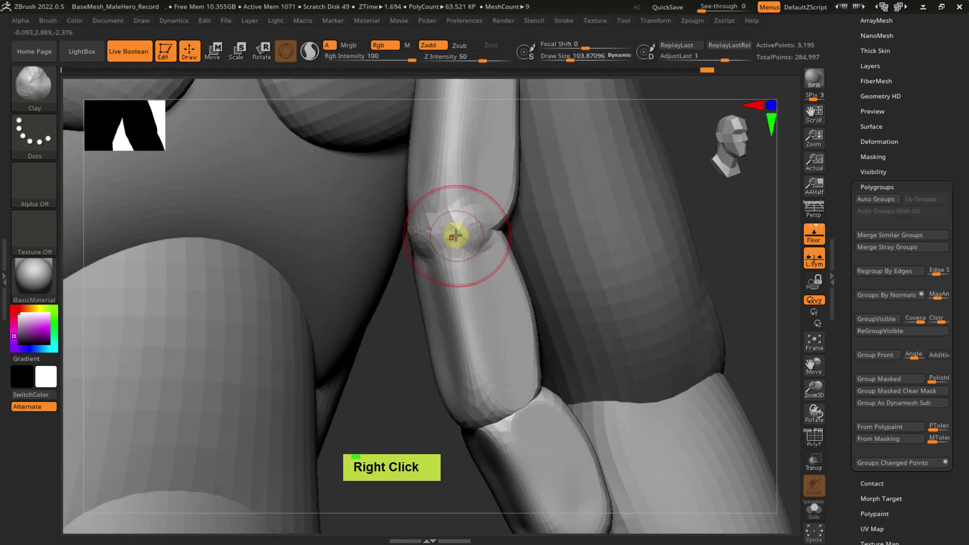
- Smooth the built-up clay around the upper knuckle
{"action": "left_click_drag", "start_coordinate": [456, 236], "coordinate": [452, 240], "text": "shift"}
{"action": "right_click_drag", "start_coordinate": [452, 241], "coordinate": [433, 234]}
{"action": "mouse_move", "coordinate": [429, 232]}
{"action": "left_mouse_down", "text": "shift"}
{"action": "mouse_move", "coordinate": [390, 232]}
{"action": "mouse_move", "coordinate": [424, 204]}
{"action": "left_mouse_up", "text": "shift"}
- Build up the lower knuckle with the Clay brush and carve lightly into the middle segment below the upper knuckle
{"action": "right_click_drag", "start_coordinate": [417, 224], "coordinate": [450, 310]}
{"action": "double_click", "coordinate": [415, 311]}
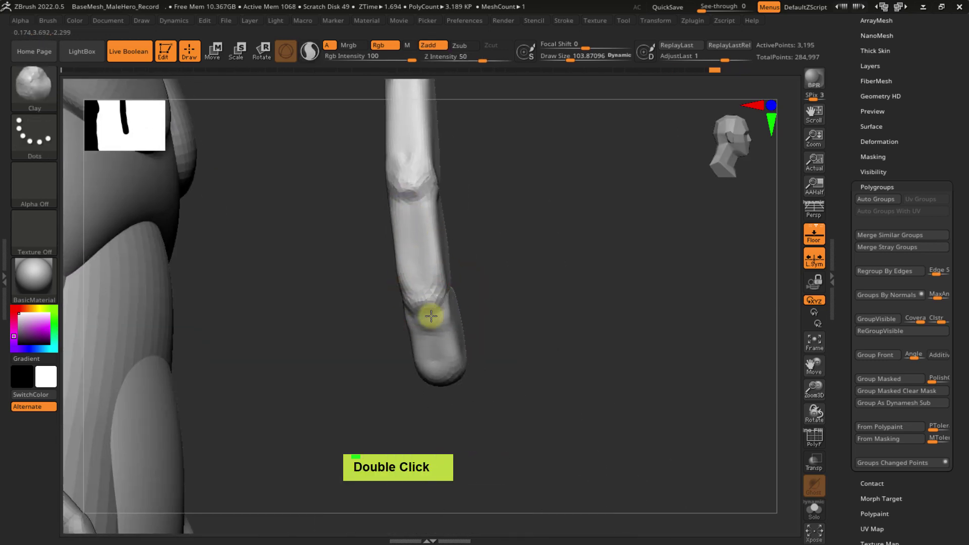
{"action": "right_click_drag", "start_coordinate": [431, 315], "coordinate": [448, 284]}
{"action": "left_click_drag", "start_coordinate": [454, 298], "coordinate": [456, 268]}
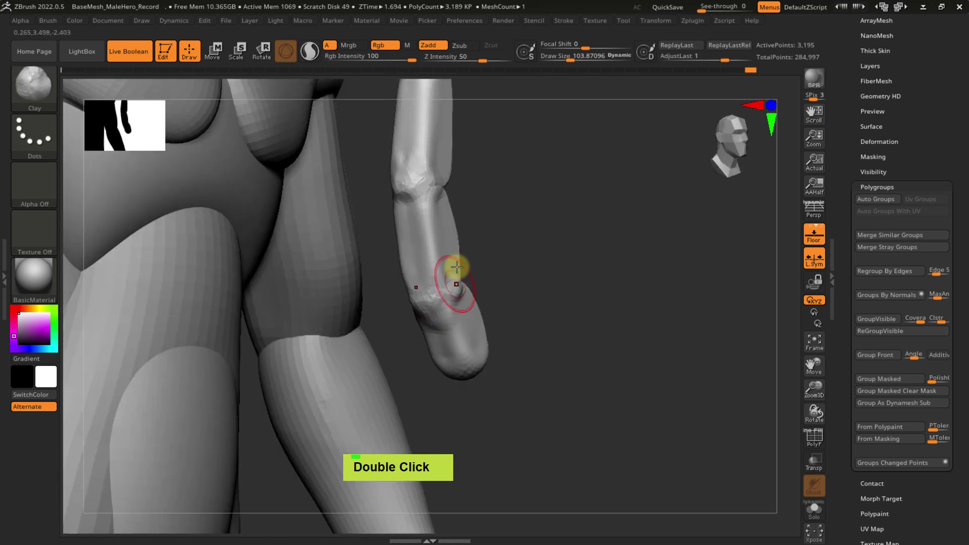
{"action": "left_click_drag", "start_coordinate": [430, 217], "coordinate": [437, 232], "text": "alt"}
{"action": "mouse_move", "coordinate": [483, 228]}
{"action": "right_mouse_down"}
{"action": "mouse_move", "coordinate": [501, 196]}
{"action": "mouse_move", "coordinate": [475, 216]}
{"action": "right_mouse_up"}
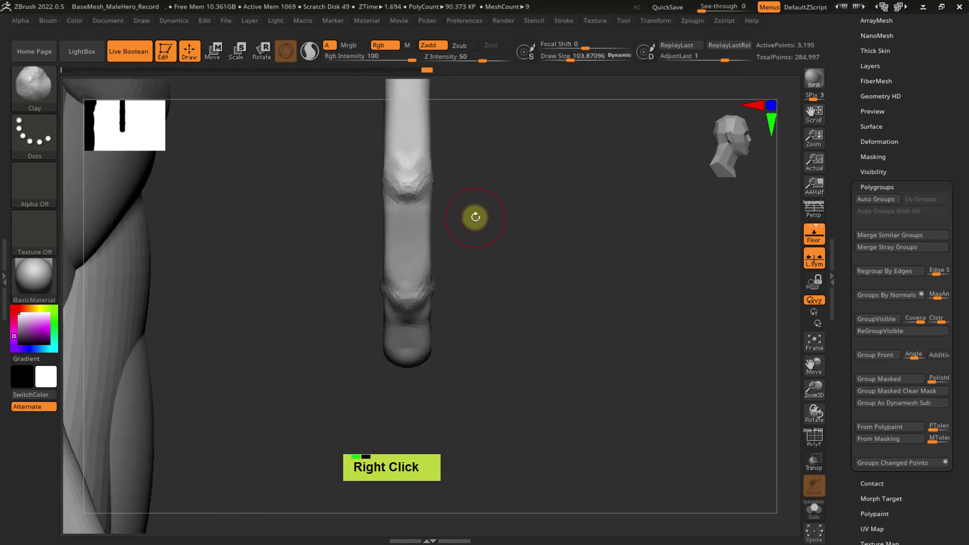
- Pull in the sides of the middle finger segment with the MoveInfiniteDepth brush at a draw size of about 157
{"action": "key", "text": "b"}
{"action": "key", "text": "m"}
{"action": "key", "text": "5"}
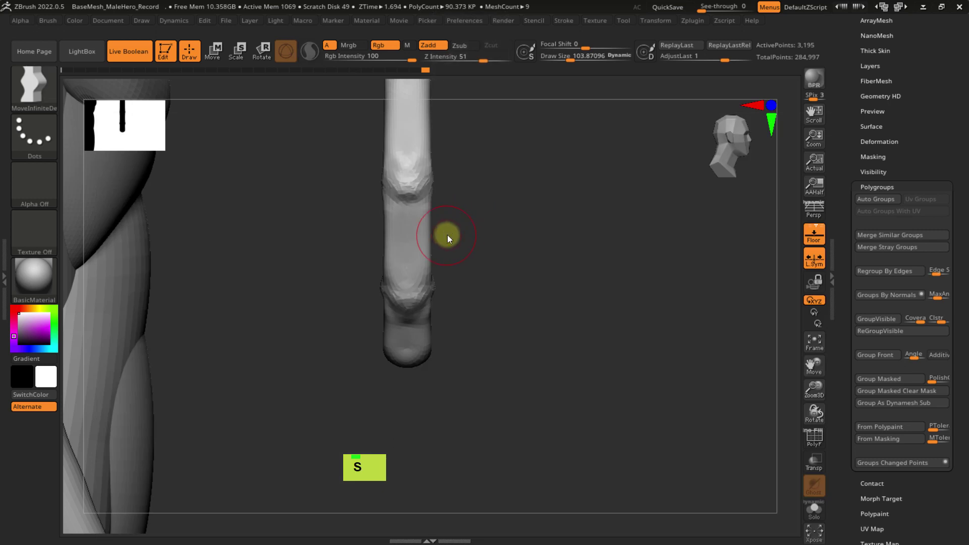
{"action": "key", "text": "s"}
{"action": "left_click_drag", "start_coordinate": [451, 235], "coordinate": [452, 235]}
{"action": "mouse_move", "coordinate": [435, 234]}
{"action": "left_mouse_down"}
{"action": "mouse_move", "coordinate": [428, 249]}
{"action": "mouse_move", "coordinate": [422, 237]}
{"action": "left_mouse_up"}
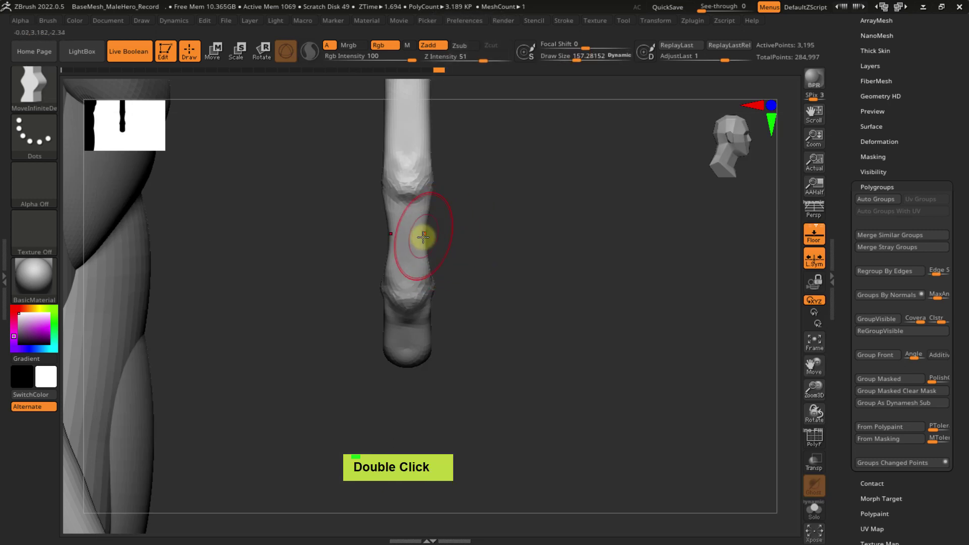
- Set the draw size to about 146 and smooth the palm side of the middle segment and fingertip
{"action": "right_click_drag", "start_coordinate": [453, 245], "coordinate": [427, 260], "text": "alt"}
{"action": "key", "text": "s"}
{"action": "left_click_drag", "start_coordinate": [426, 260], "coordinate": [435, 268]}
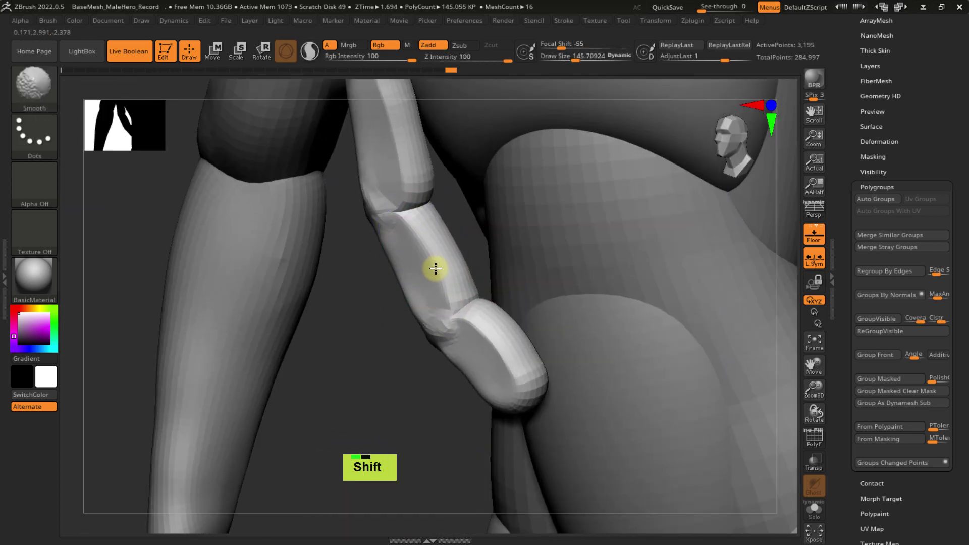
{"action": "right_click_drag", "start_coordinate": [429, 244], "coordinate": [402, 182], "text": "alt"}
{"action": "left_click", "coordinate": [417, 223], "text": "shift"}
{"action": "left_click", "coordinate": [461, 339], "text": "shift"}
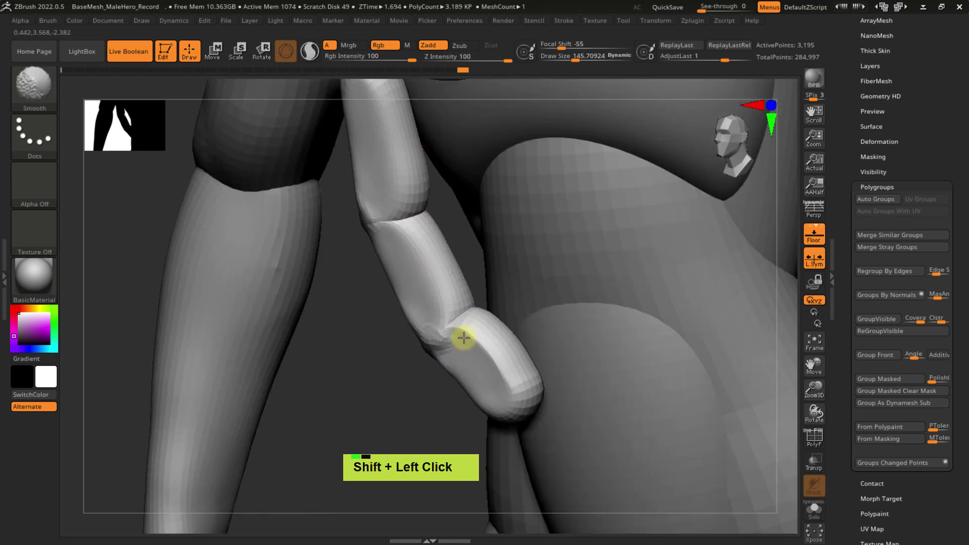
{"action": "left_click", "coordinate": [484, 351], "text": "shift"}
- Check the finger from several sides and smooth the palm-side crease at the upper joint
{"action": "right_click_drag", "start_coordinate": [500, 370], "coordinate": [468, 299]}
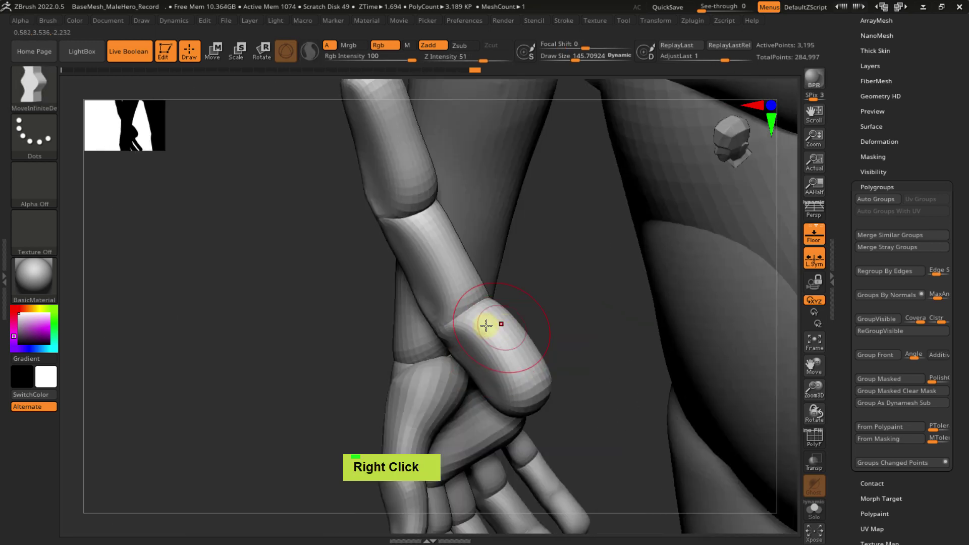
{"action": "mouse_move", "coordinate": [411, 235]}
{"action": "right_mouse_down"}
{"action": "mouse_move", "coordinate": [464, 249]}
{"action": "mouse_move", "coordinate": [449, 322]}
{"action": "mouse_move", "coordinate": [530, 281]}
{"action": "mouse_move", "coordinate": [470, 248]}
{"action": "mouse_move", "coordinate": [502, 254]}
{"action": "mouse_move", "coordinate": [423, 264]}
{"action": "right_mouse_up"}
{"action": "key", "text": "ctrl"}
{"action": "right_click_drag", "start_coordinate": [492, 281], "coordinate": [523, 246], "text": "ctrl"}
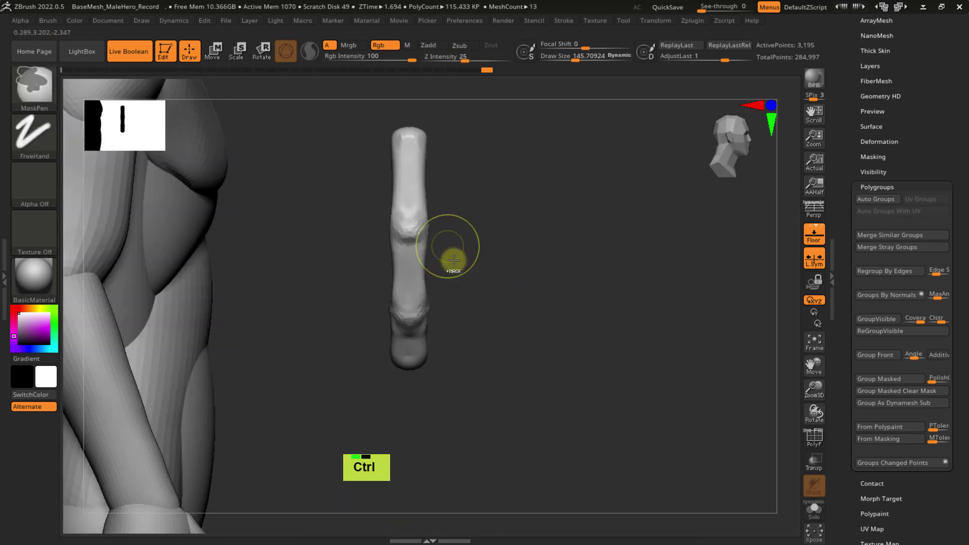
{"action": "mouse_move", "coordinate": [452, 260]}
{"action": "right_mouse_down", "text": "ctrl"}
{"action": "mouse_move", "coordinate": [476, 268]}
{"action": "mouse_move", "coordinate": [430, 287]}
{"action": "mouse_move", "coordinate": [480, 259]}
{"action": "mouse_move", "coordinate": [478, 235]}
{"action": "right_mouse_up", "text": "ctrl"}
{"action": "key", "text": "alt"}
{"action": "left_click", "coordinate": [502, 246], "text": "shift"}
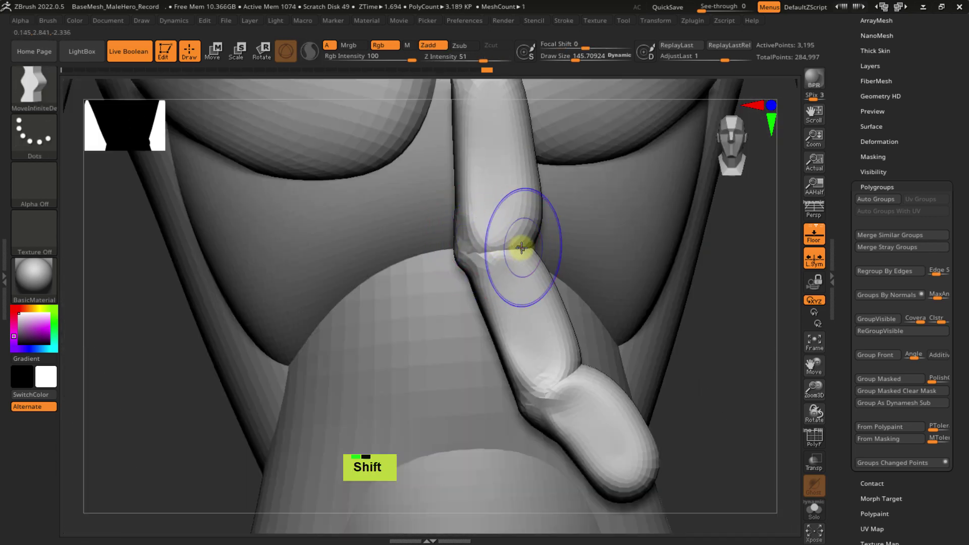
{"action": "left_click", "coordinate": [514, 257], "text": "shift"}
{"action": "right_click_drag", "start_coordinate": [516, 259], "coordinate": [553, 259]}
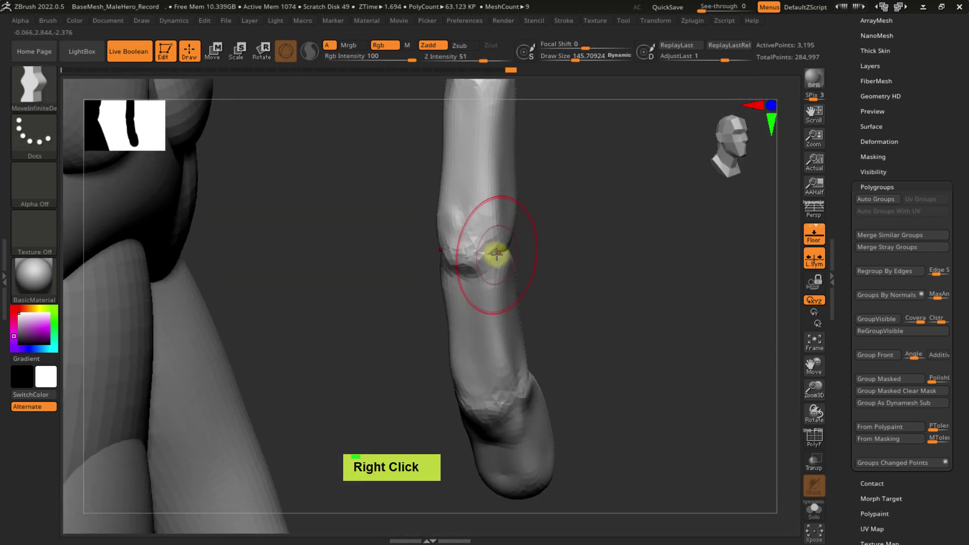
{"action": "right_click_drag", "start_coordinate": [486, 266], "coordinate": [489, 258]}
{"action": "key", "text": "ctrl"}
{"action": "key", "text": "ctrl"}
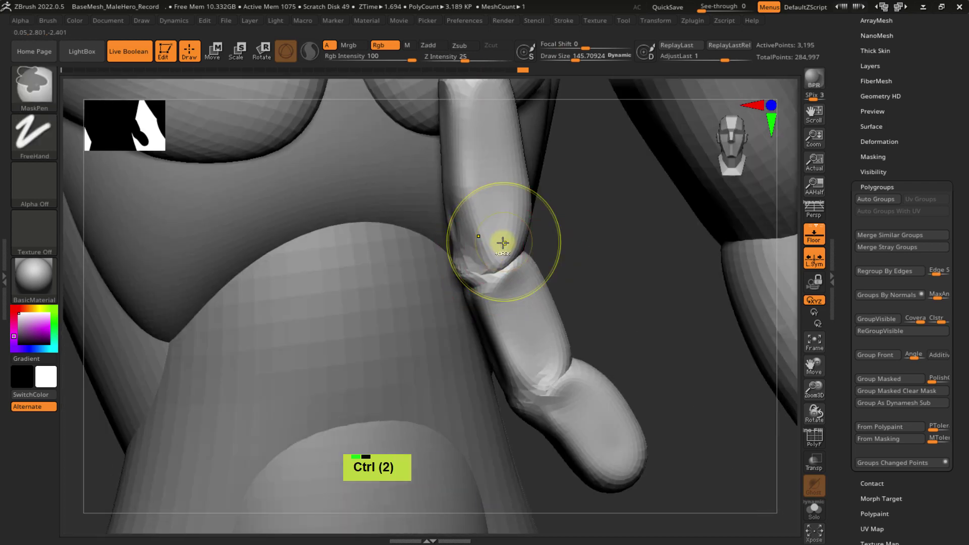
- Fill the palm-side crease at the upper joint with the Clay brush
{"action": "key", "text": "b"}
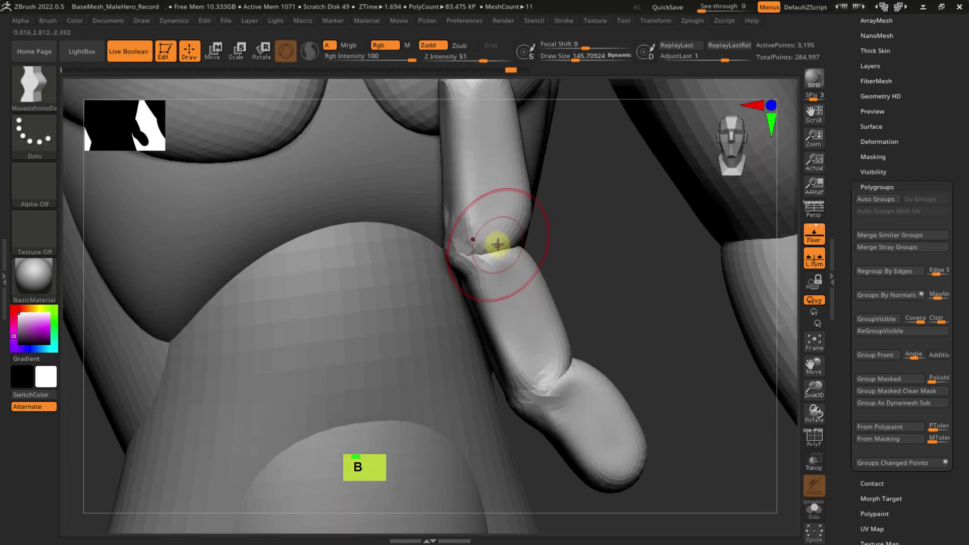
{"action": "key", "text": "c"}
{"action": "key", "text": "l"}
{"action": "double_click", "coordinate": [487, 252]}
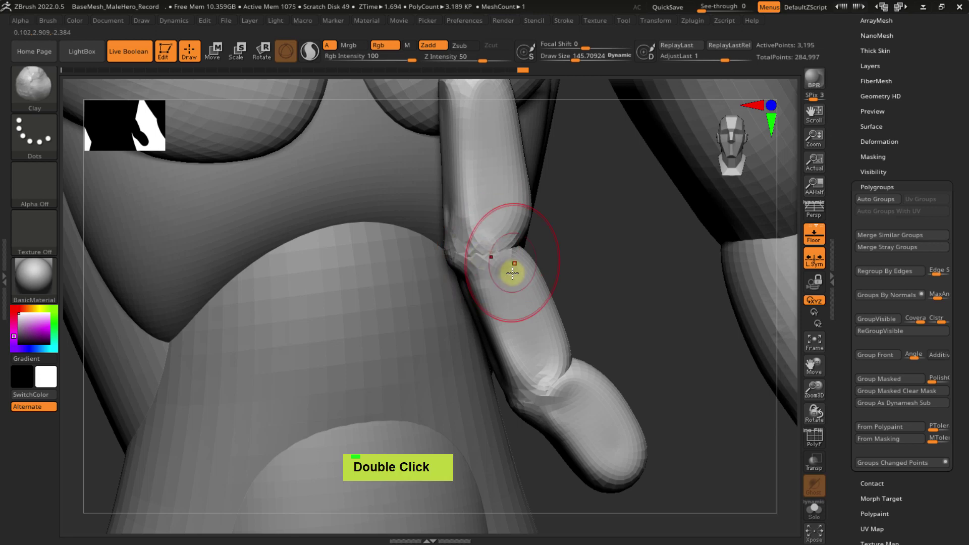
{"action": "right_click_drag", "start_coordinate": [489, 257], "coordinate": [452, 267]}
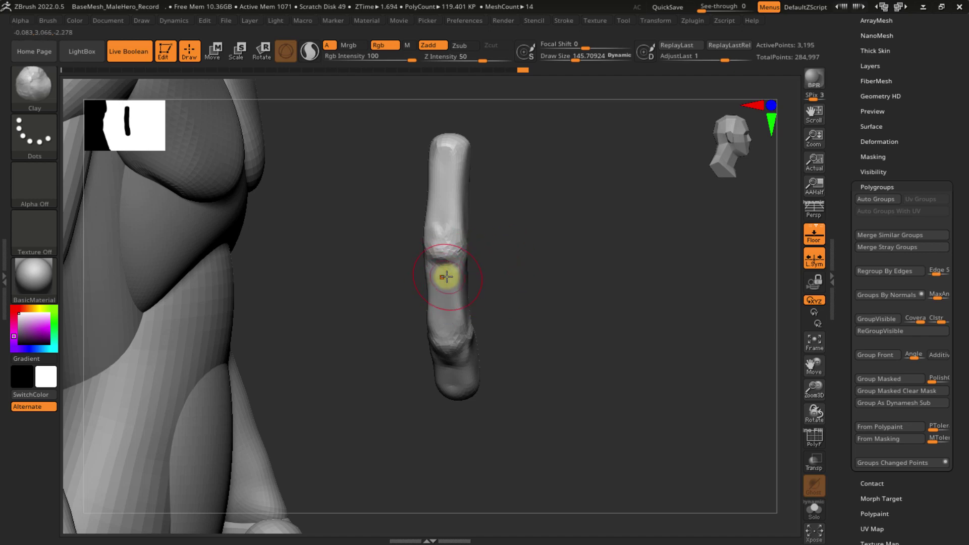
- Show the polyframe on the merged finger and frame its three polygroups for selection
{"action": "right_click_drag", "start_coordinate": [475, 271], "coordinate": [524, 201]}
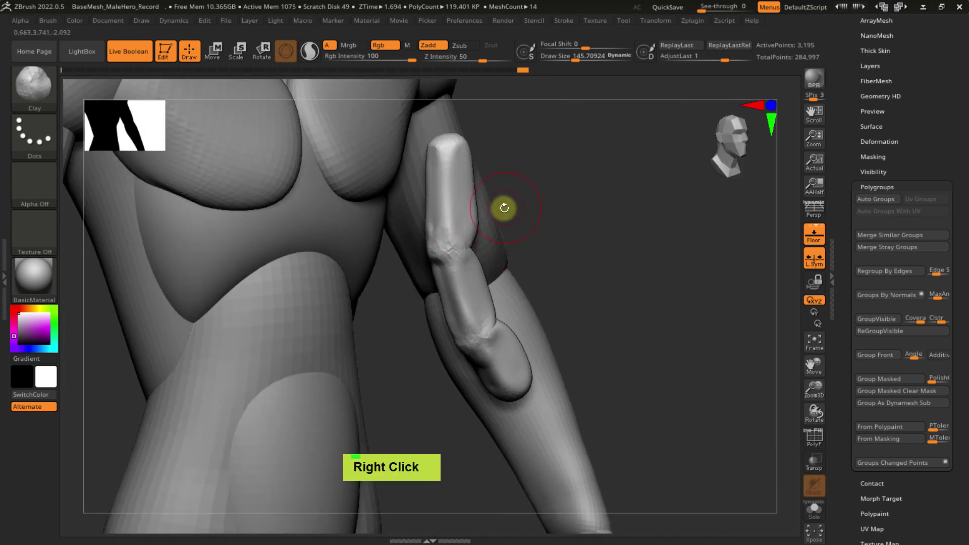
{"action": "key", "text": "shift+f"}
{"action": "right_click_drag", "start_coordinate": [474, 227], "coordinate": [480, 283], "text": "ctrl"}
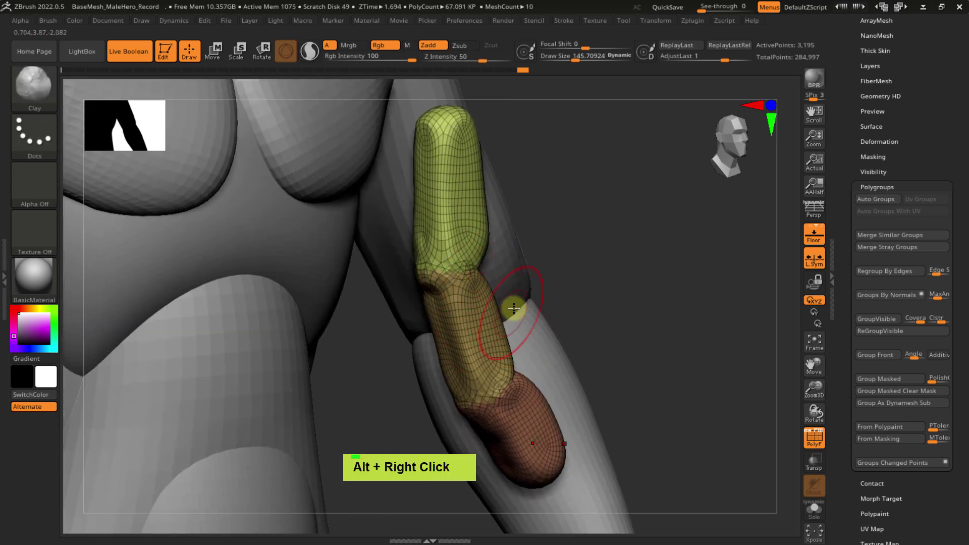
{"action": "mouse_move", "coordinate": [534, 234]}
{"action": "right_mouse_down", "text": "ctrl"}
{"action": "mouse_move", "coordinate": [547, 253]}
{"action": "mouse_move", "coordinate": [558, 216]}
{"action": "mouse_move", "coordinate": [530, 218]}
{"action": "right_mouse_up", "text": "ctrl"}
{"action": "key", "text": "ctrl+shift"}
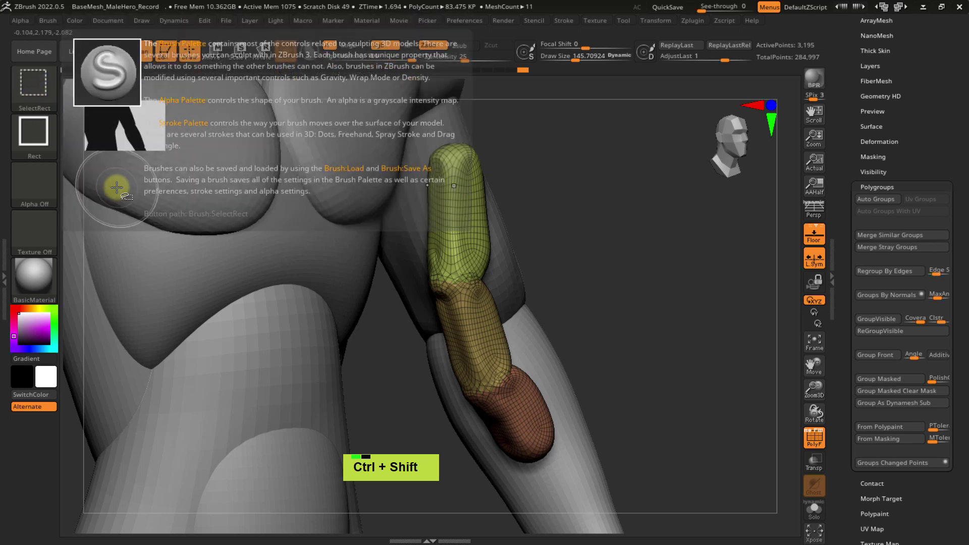
- Isolate the uppermost segment's polygroup and bring back the whole finger, repeating this twice
{"action": "left_click", "coordinate": [476, 219], "text": "ctrl+shift"}
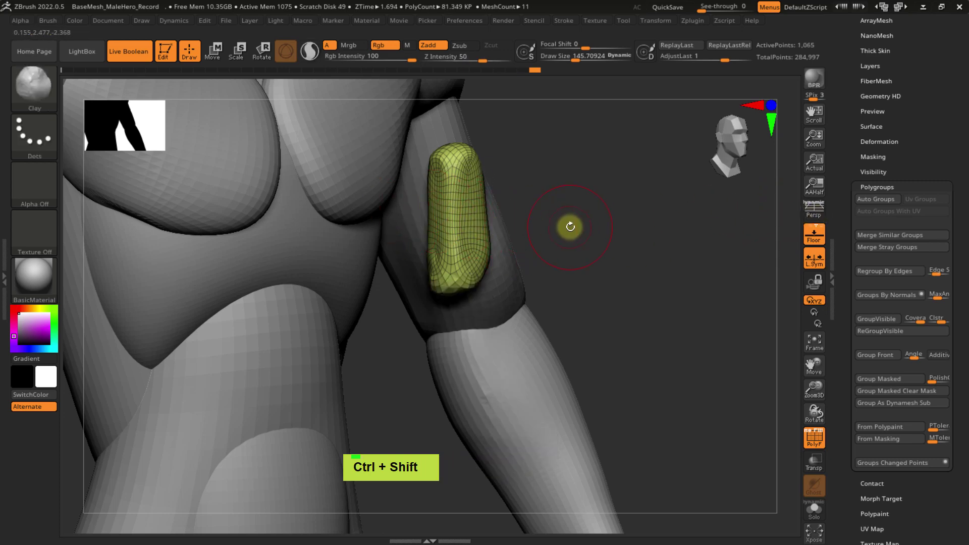
{"action": "left_click", "coordinate": [617, 231], "text": "ctrl+shift"}
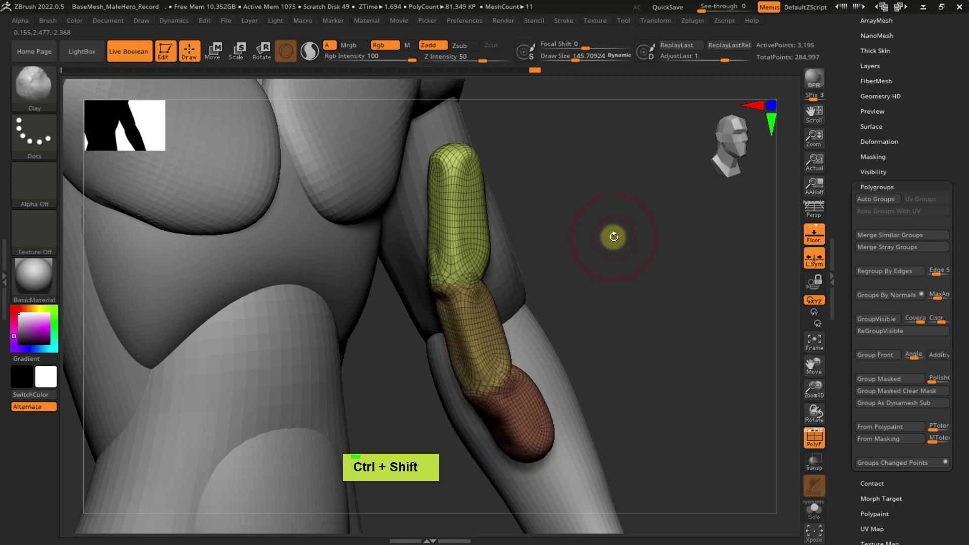
{"action": "left_click", "coordinate": [470, 219], "text": "ctrl+shift"}
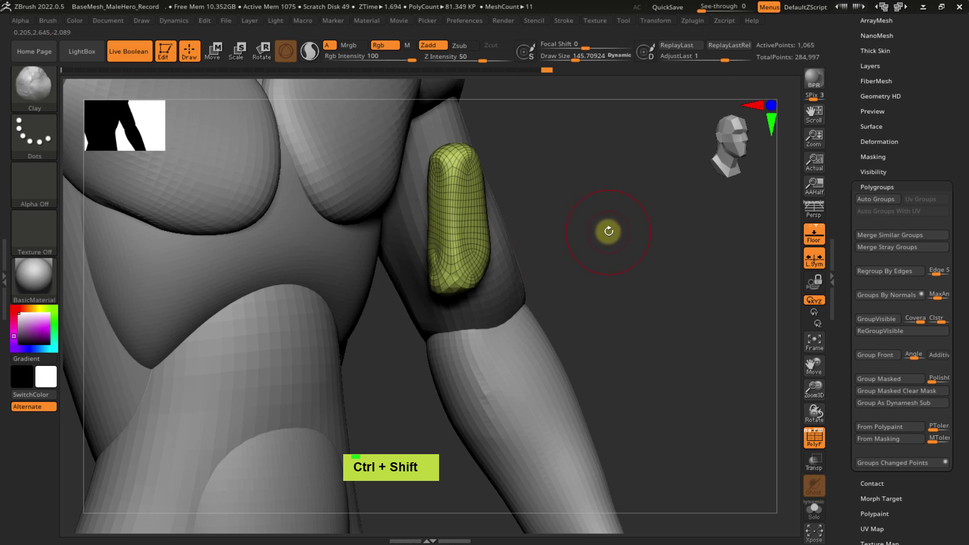
{"action": "left_click", "coordinate": [609, 228], "text": "ctrl+shift"}
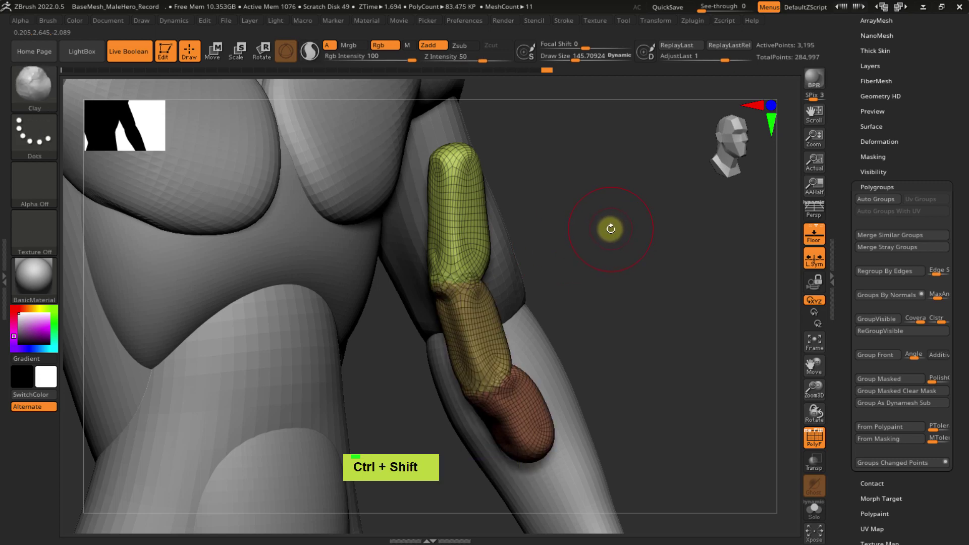
- Isolate the uppermost segment's polygroup, invert the visibility to the other two segments, and restore the whole finger
{"action": "left_click", "coordinate": [456, 222], "text": "ctrl+shift"}
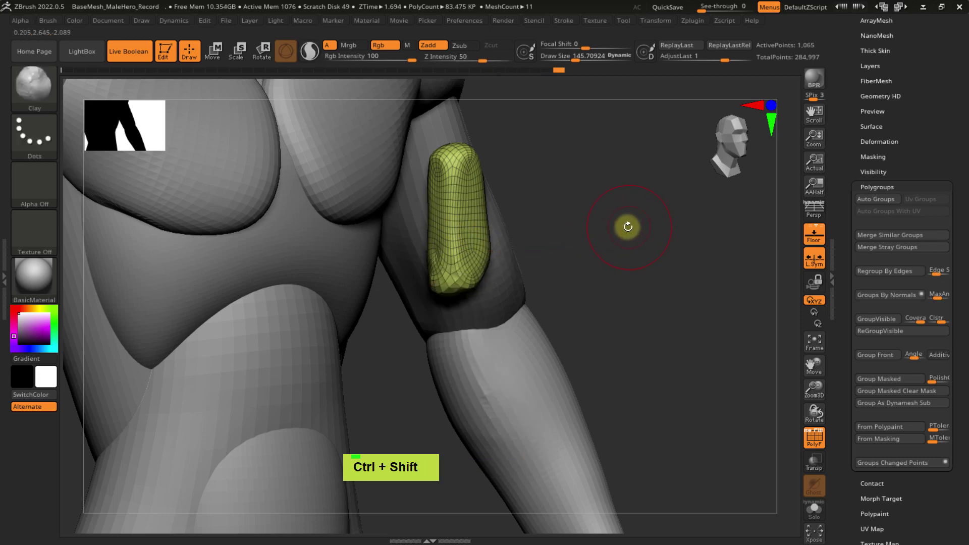
{"action": "mouse_move", "coordinate": [573, 205]}
{"action": "left_mouse_down", "text": "ctrl+shift"}
{"action": "mouse_move", "coordinate": [688, 264]}
{"action": "mouse_move", "coordinate": [672, 255]}
{"action": "left_mouse_up", "text": "ctrl+shift"}
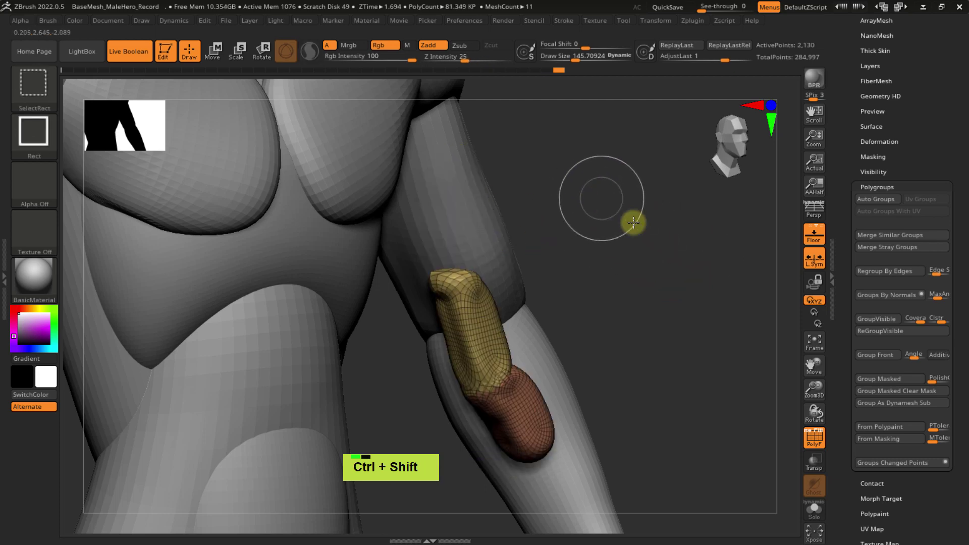
{"action": "left_click", "coordinate": [588, 205], "text": "ctrl+shift"}
{"action": "left_click", "coordinate": [588, 206], "text": "ctrl+shift"}
{"action": "left_click_drag", "start_coordinate": [589, 206], "coordinate": [620, 252]}
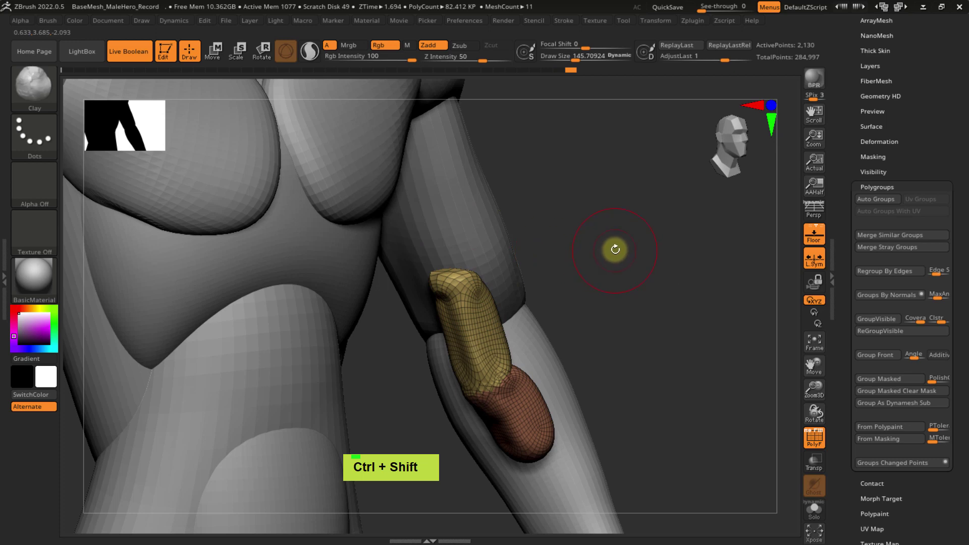
{"action": "left_click", "coordinate": [608, 235], "text": "ctrl+shift"}
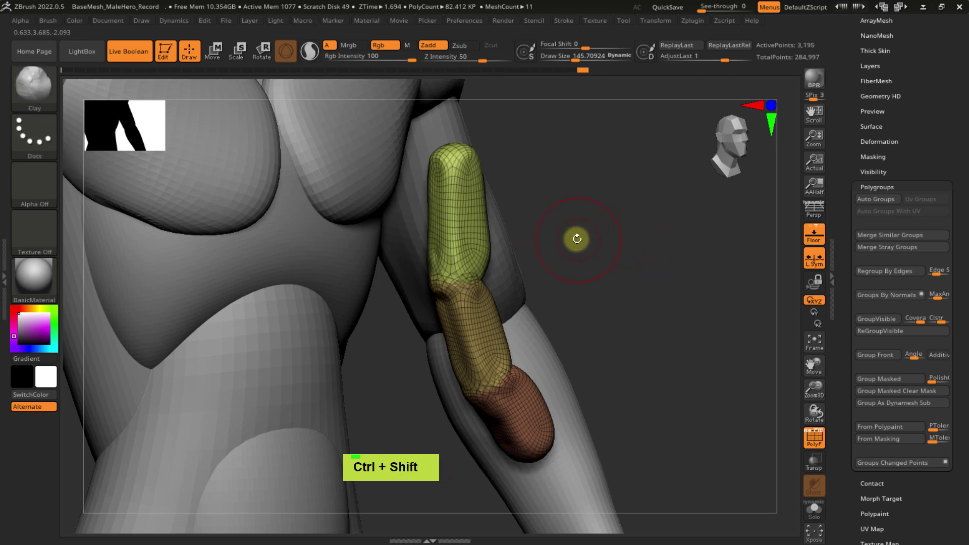
- Isolate the middle segment's polygroup, then invert the visibility to show only the two outer segments
{"action": "key", "text": "alt"}
{"action": "left_click", "coordinate": [487, 324], "text": "ctrl+alt+shift"}
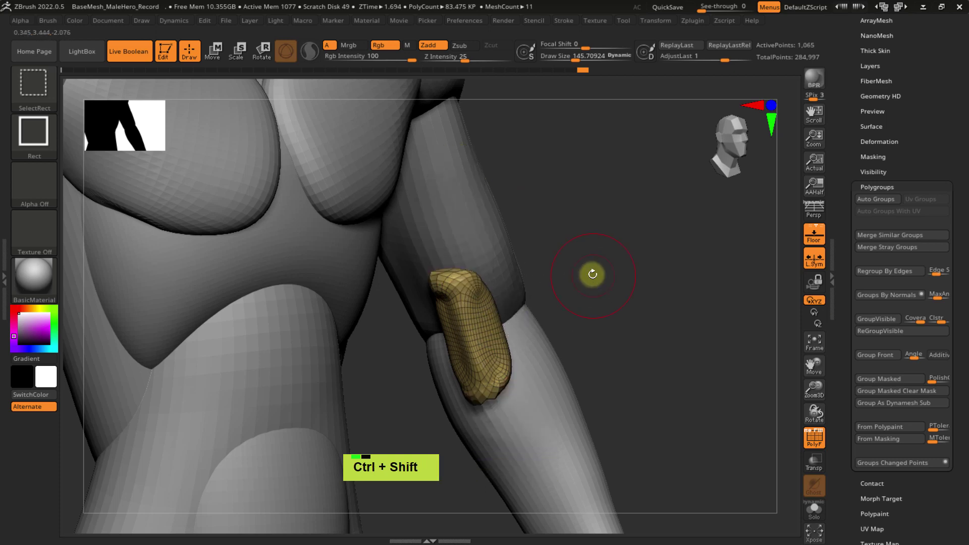
{"action": "left_click_drag", "start_coordinate": [611, 218], "coordinate": [693, 296], "text": "ctrl+shift"}
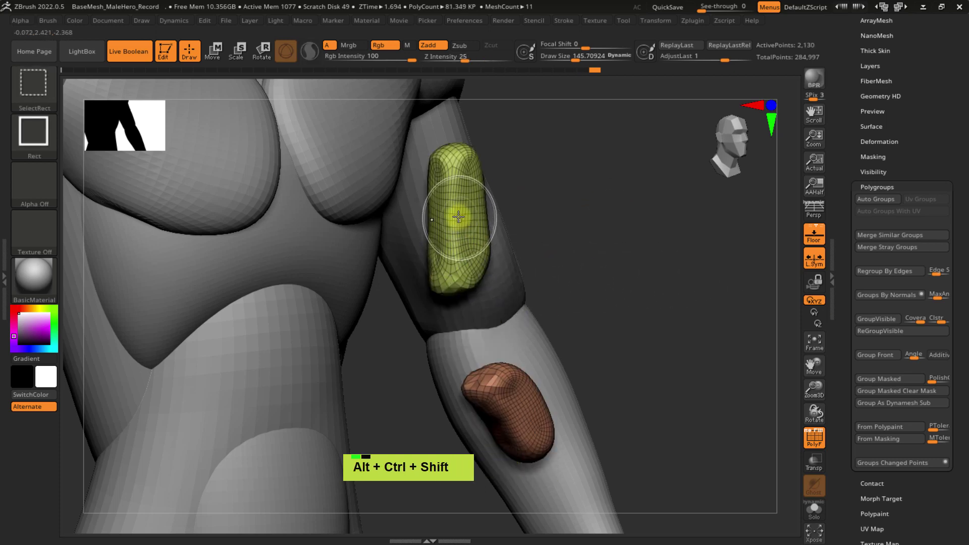
- Hide the lowest and middle segments' polygroups so only the uppermost segment stays visible
{"action": "left_click", "coordinate": [455, 219], "text": "ctrl+alt+shift"}
{"action": "left_click", "coordinate": [522, 386], "text": "ctrl+shift"}
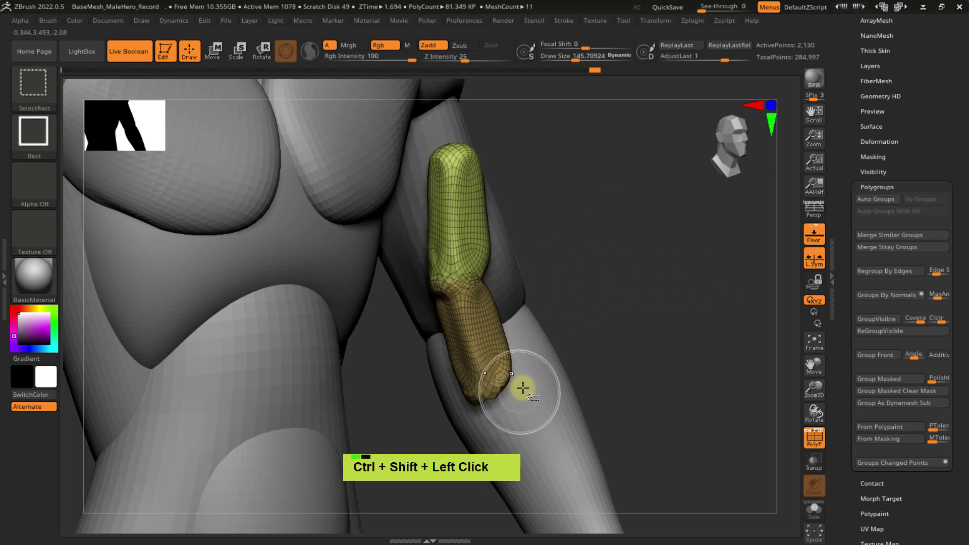
{"action": "left_click", "coordinate": [462, 329], "text": "ctrl+alt+shift"}
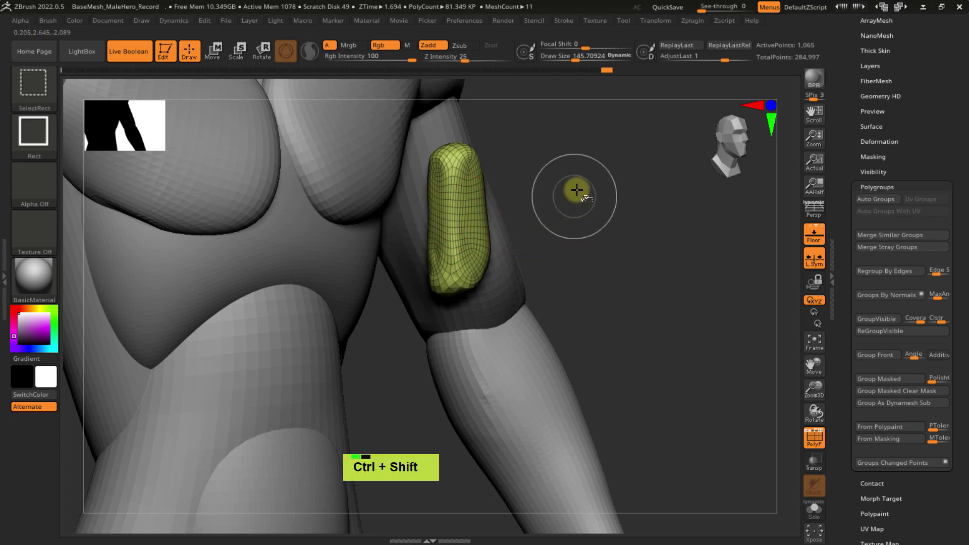
- Hide a rectangular patch on the side of the uppermost segment and bring the patch back
{"action": "mouse_move", "coordinate": [574, 180]}
{"action": "left_mouse_down", "text": "ctrl+alt+shift"}
{"action": "mouse_move", "coordinate": [469, 214]}
{"action": "mouse_move", "coordinate": [462, 229]}
{"action": "left_mouse_up", "text": "ctrl+alt+shift"}
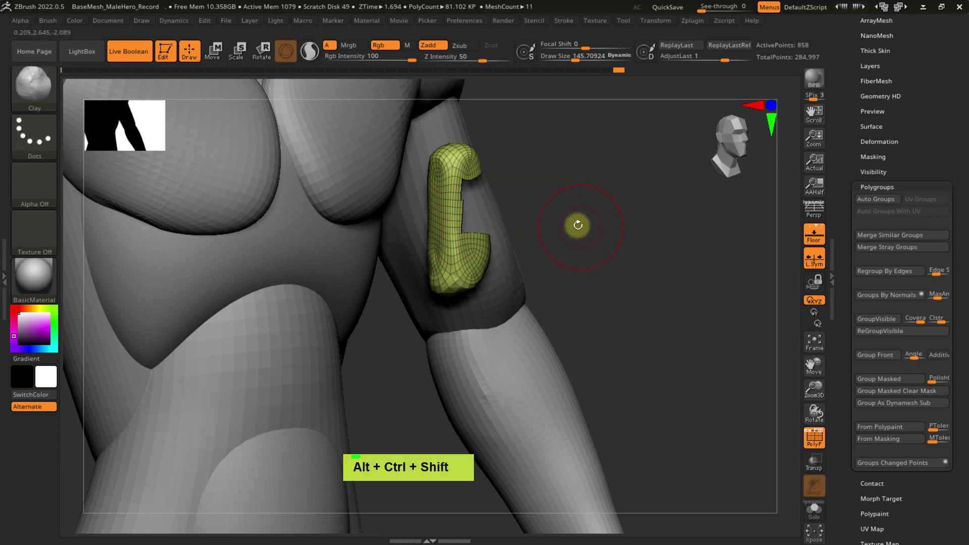
{"action": "left_click", "coordinate": [597, 197], "text": "ctrl+shift"}
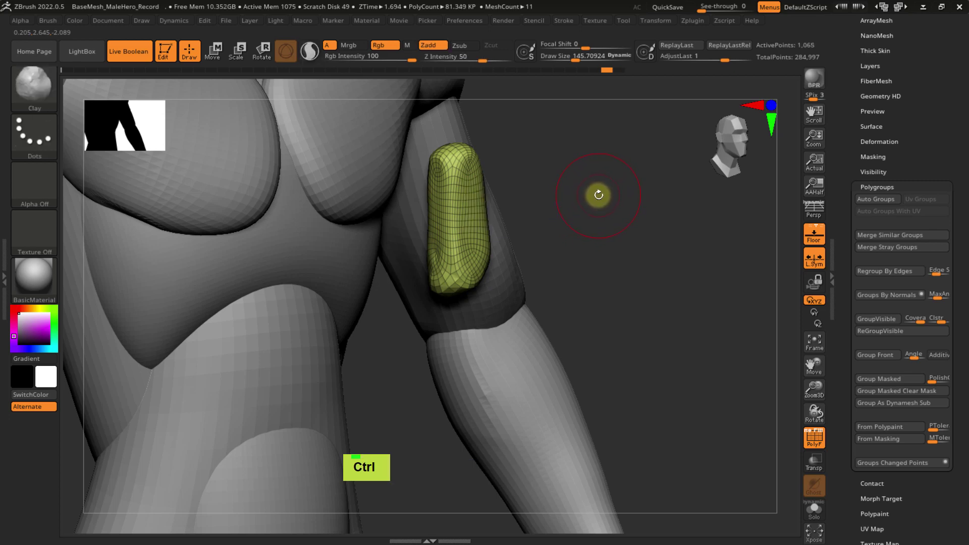
{"action": "mouse_move", "coordinate": [583, 189]}
{"action": "right_mouse_down", "text": "alt"}
{"action": "mouse_move", "coordinate": [581, 214]}
{"action": "mouse_move", "coordinate": [577, 204]}
{"action": "right_mouse_up", "text": "alt"}
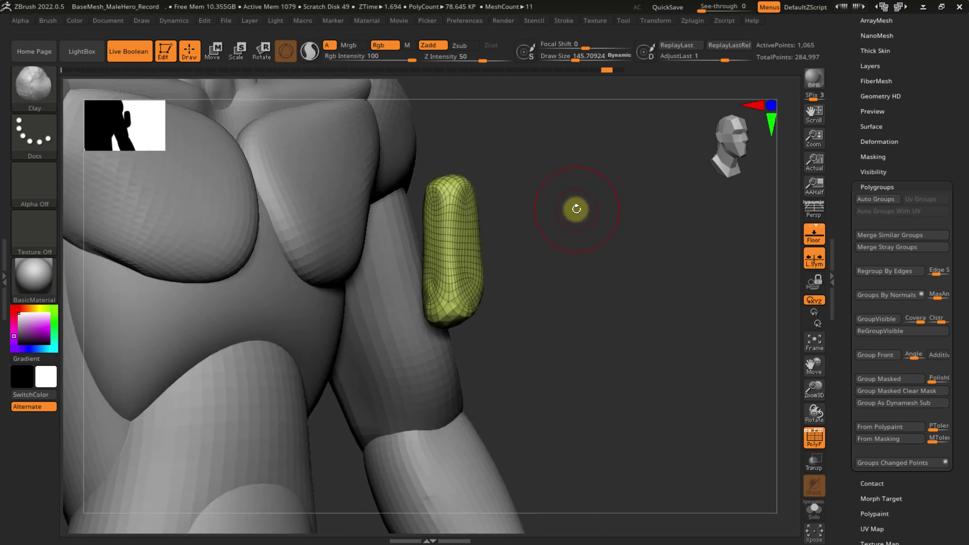
- Mask the isolated uppermost segment completely and restore the visibility of the whole finger
{"action": "key", "text": "ctrl+a"}
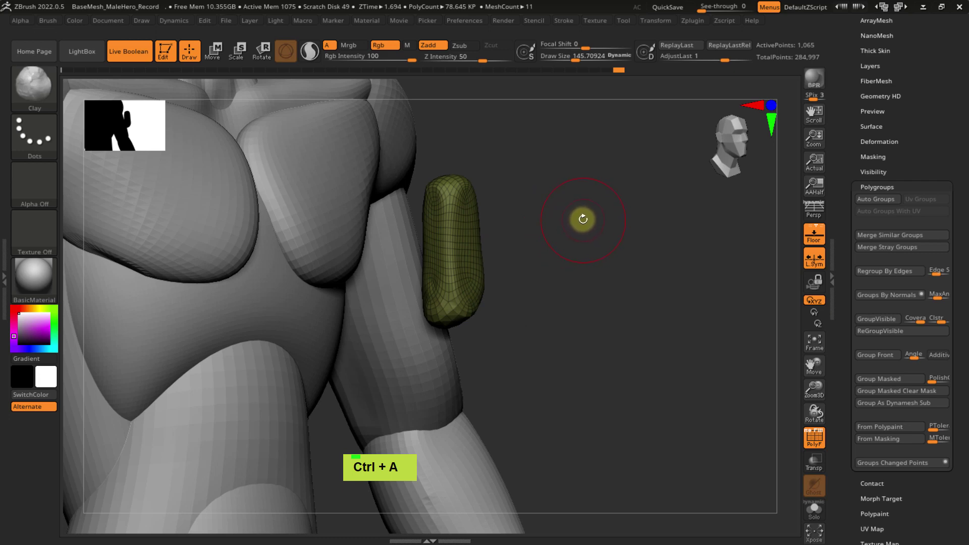
{"action": "left_click", "coordinate": [634, 249], "text": "ctrl+shift"}
{"action": "right_click_drag", "start_coordinate": [640, 244], "coordinate": [599, 214], "text": "alt"}
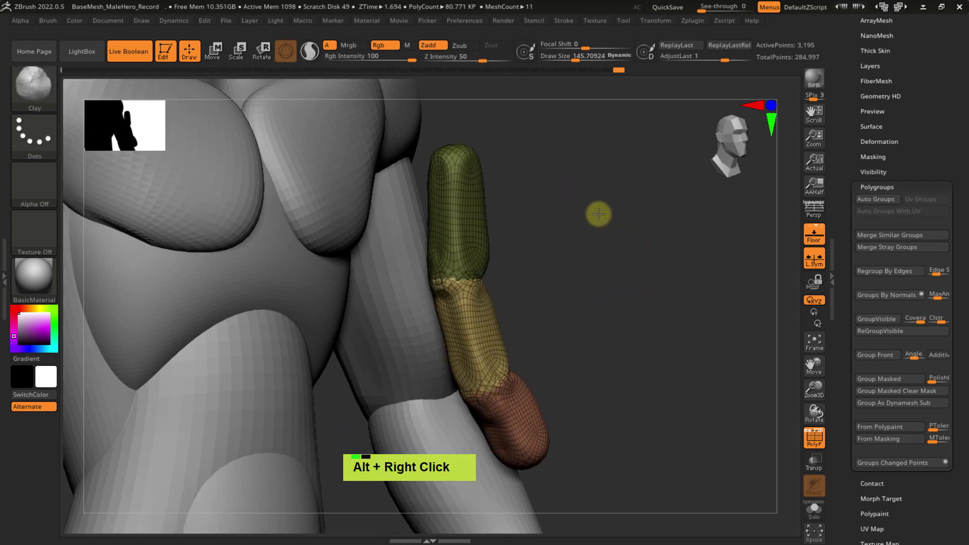
- Test the mask with a Clay stroke across the upper joint, then undo the stroke and clear the mask
{"action": "key", "text": "shift+f"}
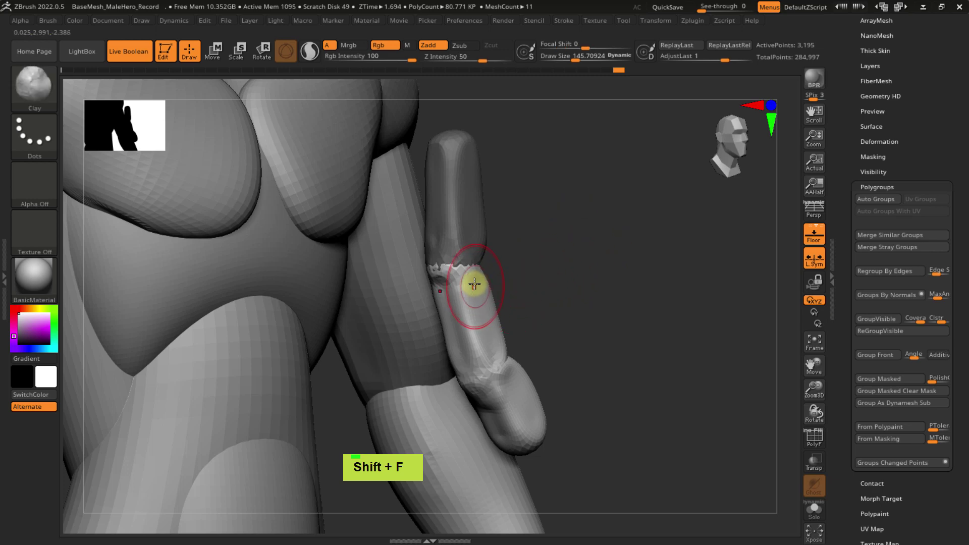
{"action": "mouse_move", "coordinate": [473, 282]}
{"action": "left_mouse_down"}
{"action": "mouse_move", "coordinate": [458, 285]}
{"action": "mouse_move", "coordinate": [455, 249]}
{"action": "left_mouse_up"}
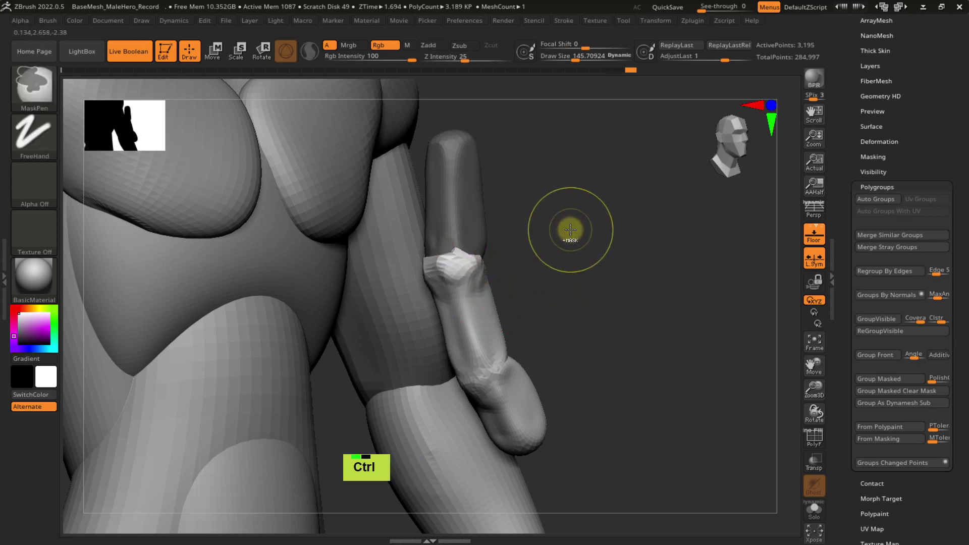
{"action": "key", "text": "ctrl+z"}
{"action": "left_click", "coordinate": [651, 242], "text": "ctrl"}
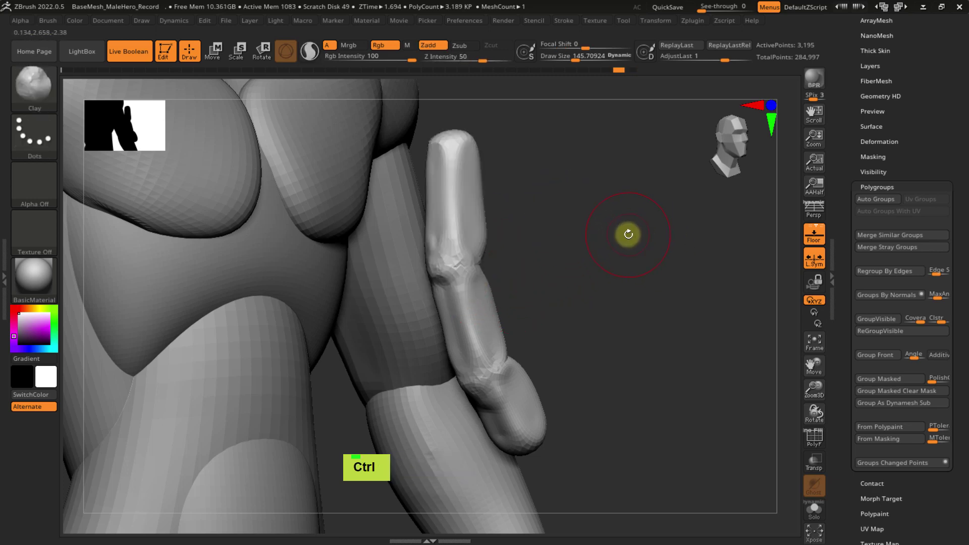
- Show the polyframe and use the Move gizmo to mask everything except the middle segment's polygroup
{"action": "right_click_drag", "start_coordinate": [627, 231], "coordinate": [595, 215], "text": "alt"}
{"action": "key", "text": "shift+f"}
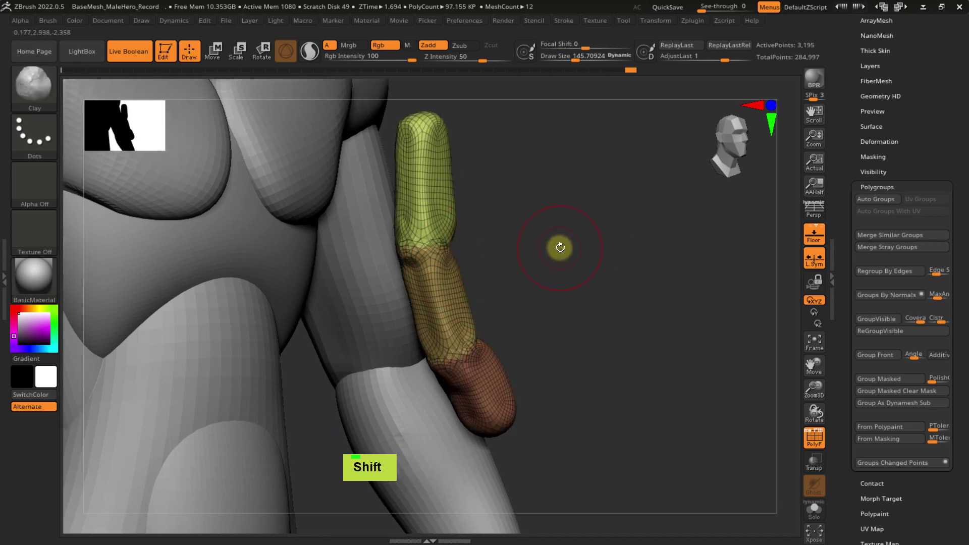
{"action": "key", "text": "w"}
{"action": "right_click_drag", "start_coordinate": [582, 277], "coordinate": [608, 338], "text": "alt"}
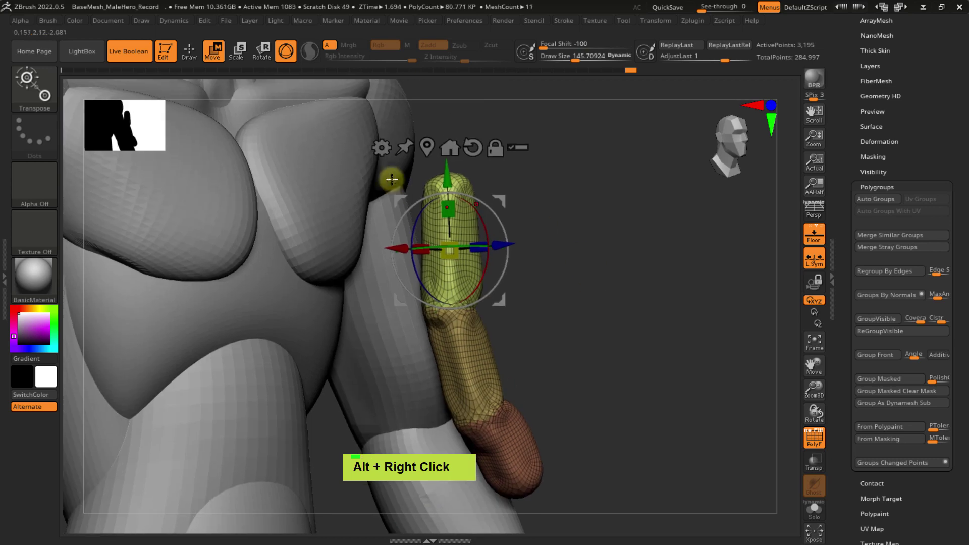
{"action": "right_click_drag", "start_coordinate": [569, 210], "coordinate": [579, 176], "text": "alt"}
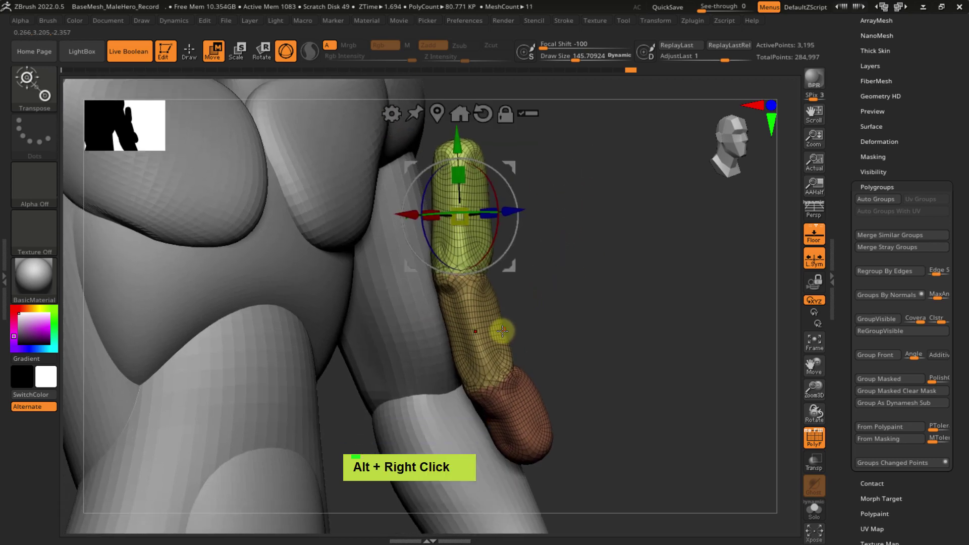
{"action": "key", "text": "ctrl"}
{"action": "left_click", "coordinate": [484, 327], "text": "ctrl"}
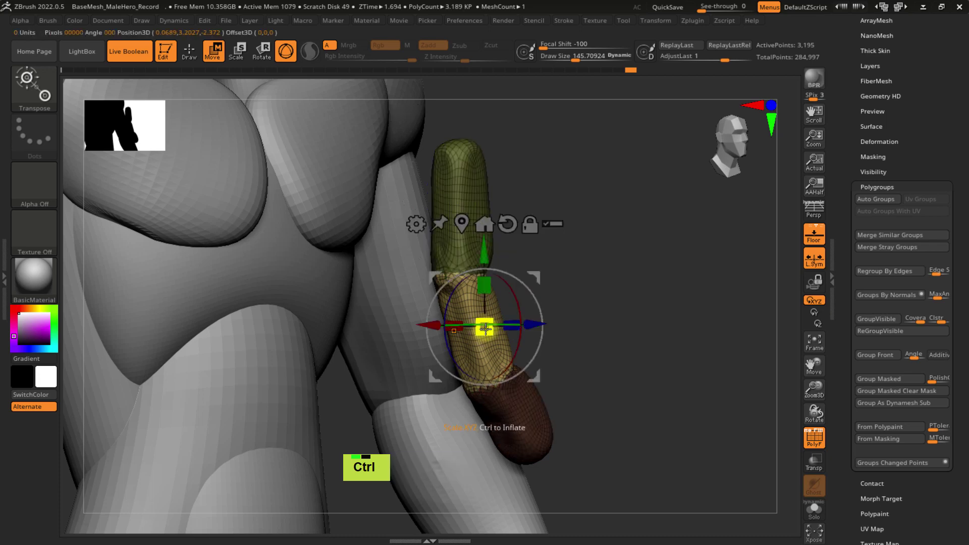
- Examine the gizmo on the middle segment from the front and side, and against the whole figure
{"action": "right_click_drag", "start_coordinate": [555, 283], "coordinate": [538, 283]}
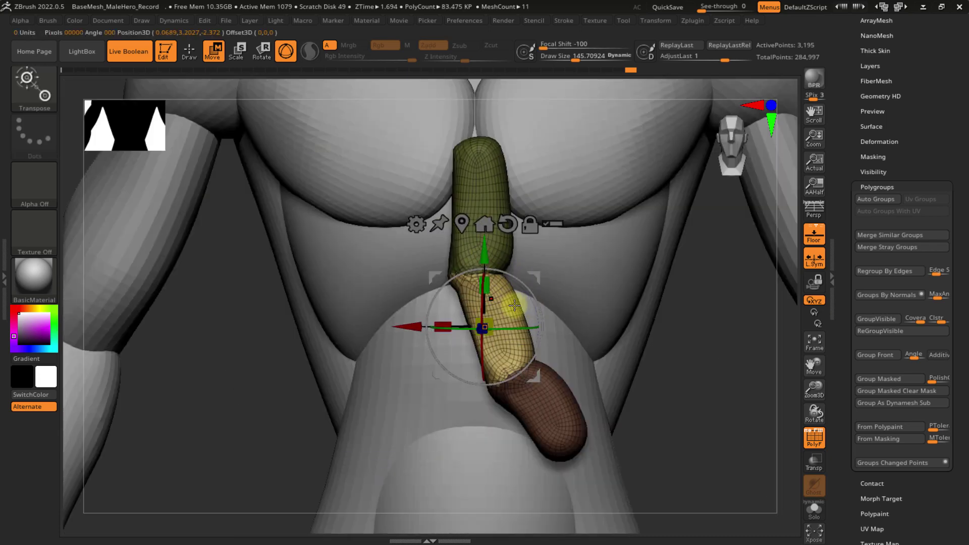
{"action": "right_click_drag", "start_coordinate": [513, 301], "coordinate": [607, 272]}
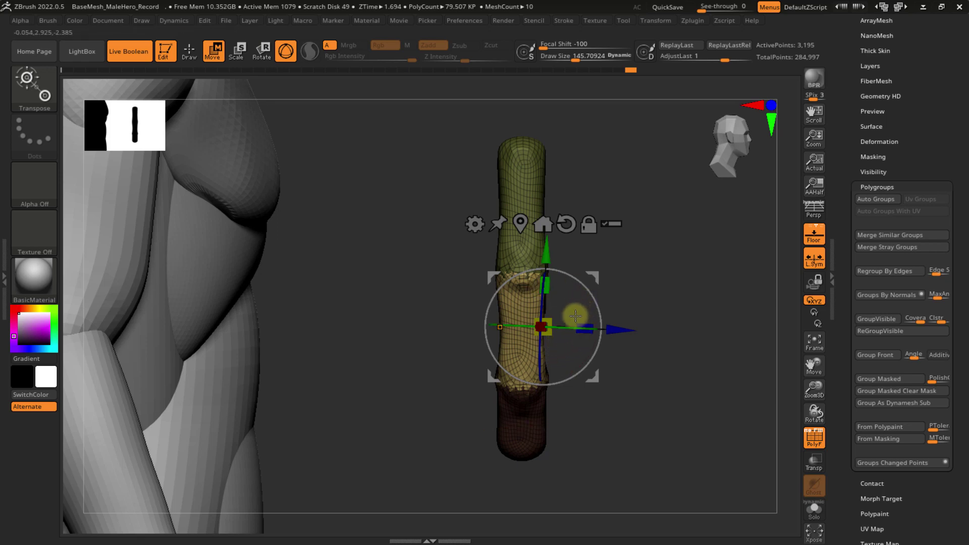
{"action": "right_click_drag", "start_coordinate": [542, 325], "coordinate": [529, 277], "text": "ctrl"}
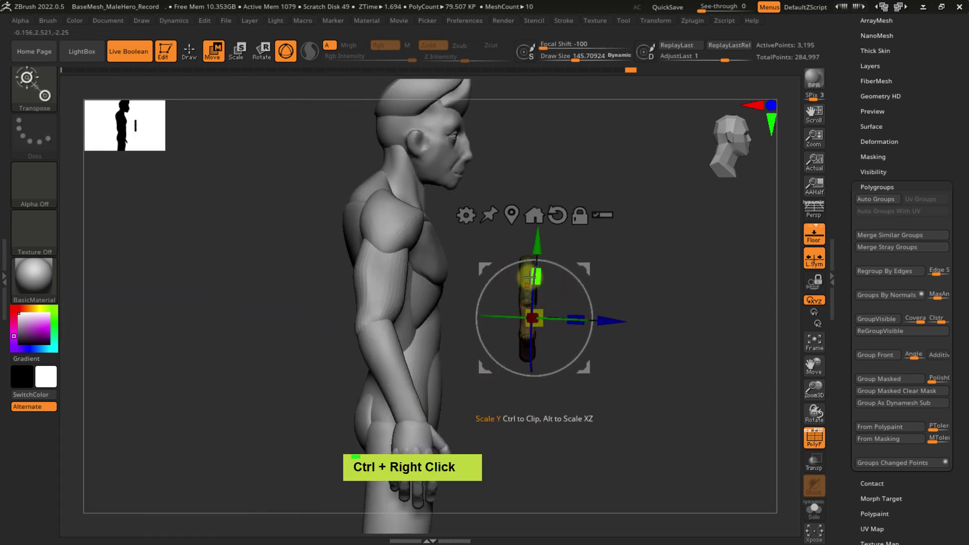
{"action": "right_click_drag", "start_coordinate": [491, 385], "coordinate": [458, 354], "text": "alt"}
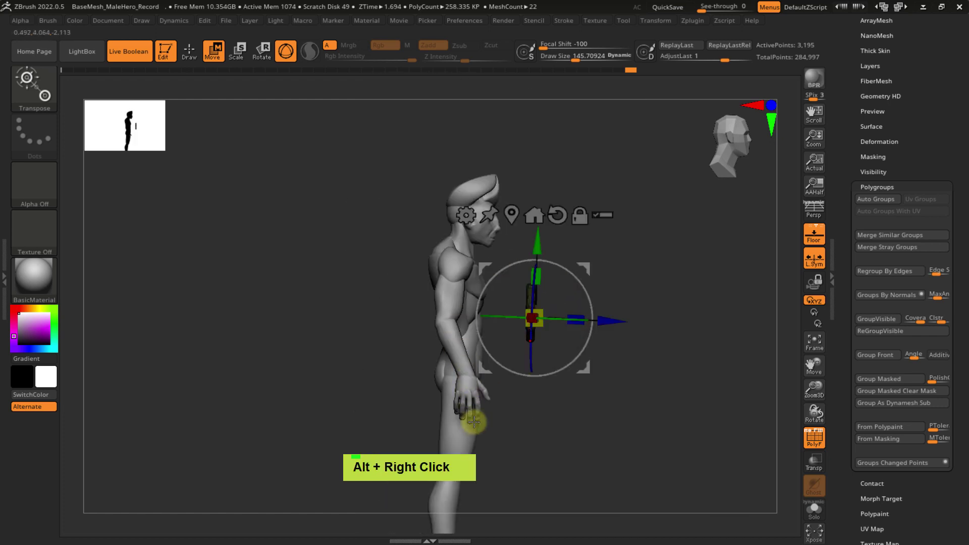
{"action": "right_click_drag", "start_coordinate": [543, 288], "coordinate": [460, 342], "text": "ctrl"}
{"action": "right_click_drag", "start_coordinate": [497, 303], "coordinate": [558, 348]}
{"action": "right_click_drag", "start_coordinate": [558, 348], "coordinate": [578, 392], "text": "alt"}
{"action": "right_click_drag", "start_coordinate": [577, 392], "coordinate": [556, 267], "text": "ctrl"}
{"action": "right_click_drag", "start_coordinate": [556, 267], "coordinate": [527, 289], "text": "alt"}
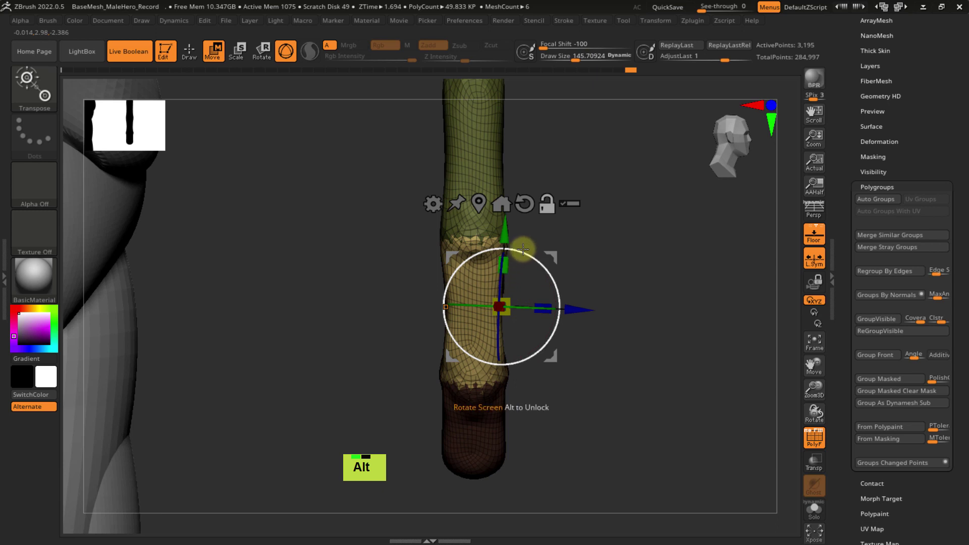
- Switch the mask so that only the uppermost segment's polygroup is unmasked, with the gizmo placed on it
{"action": "key", "text": "alt"}
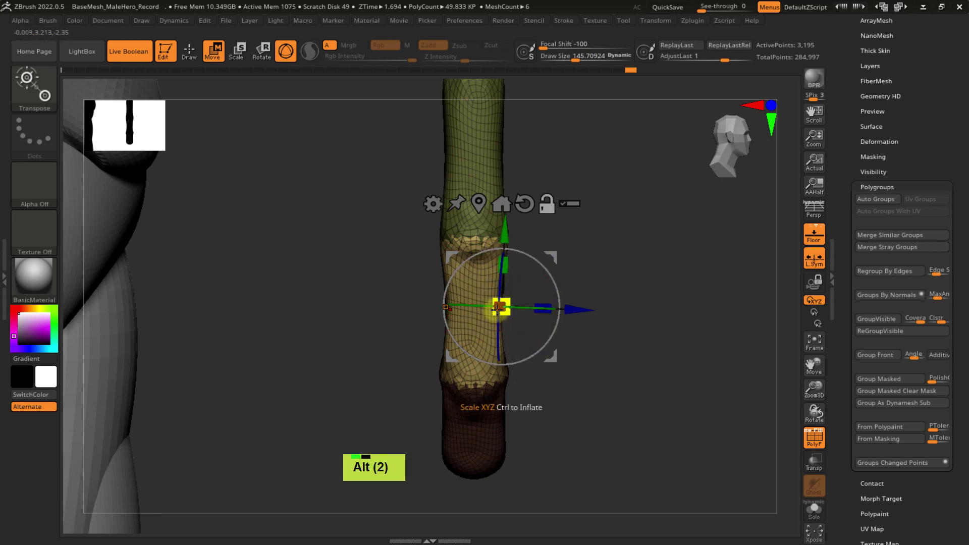
{"action": "left_click", "coordinate": [476, 167], "text": "ctrl"}
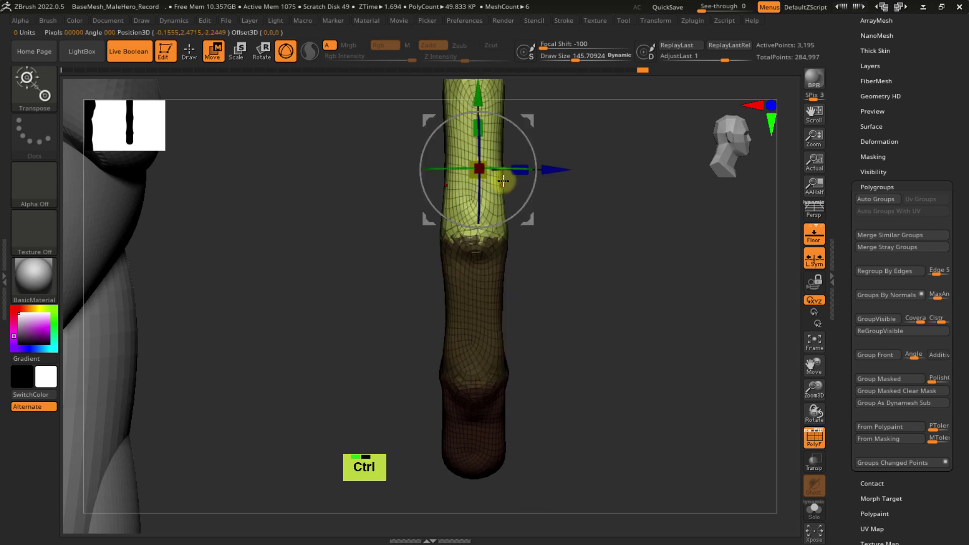
{"action": "right_click_drag", "start_coordinate": [499, 258], "coordinate": [502, 287], "text": "alt"}
{"action": "right_click_drag", "start_coordinate": [515, 205], "coordinate": [525, 297], "text": "alt"}
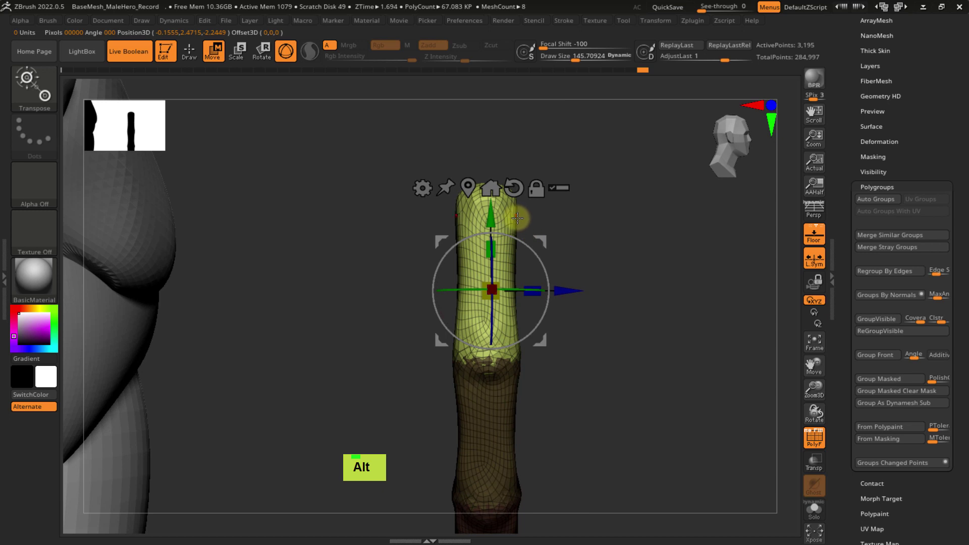
- Reset the unlocked gizmo's orientation and send it to the center of the unmasked uppermost segment
{"action": "key", "text": "alt"}
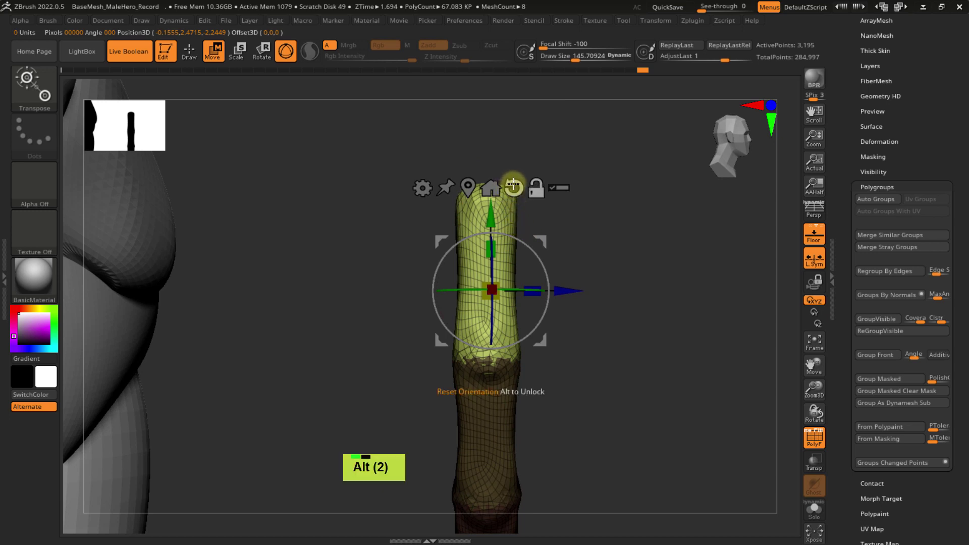
{"action": "left_click", "coordinate": [514, 184], "text": "alt"}
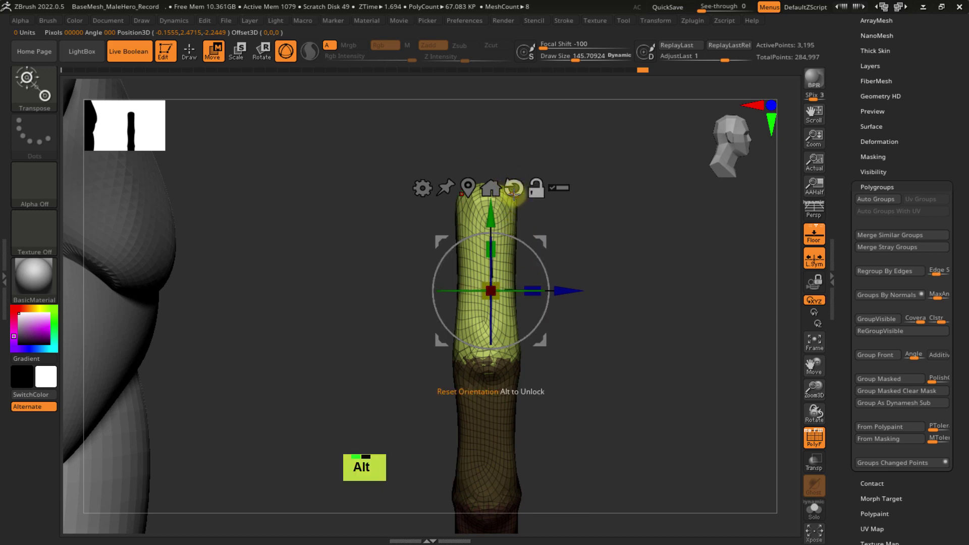
{"action": "left_click", "coordinate": [468, 189], "text": "alt"}
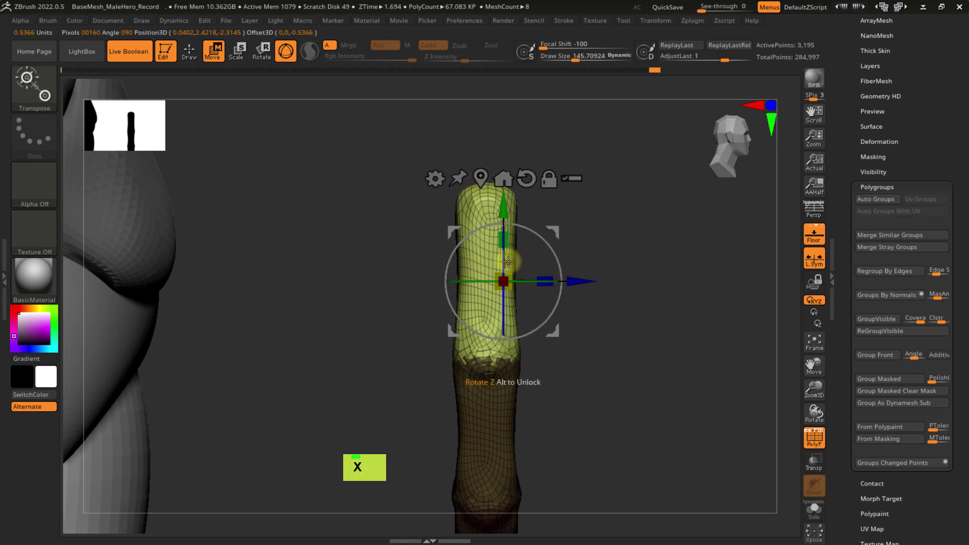
- Center the gizmo on the unmasked mesh, toggle symmetry, and center the gizmo again
{"action": "left_click", "coordinate": [480, 178]}
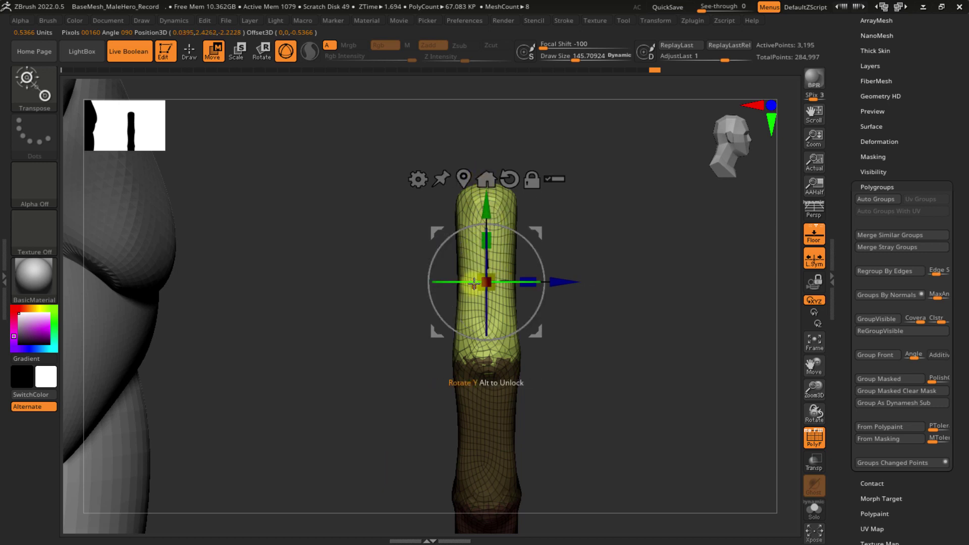
{"action": "key", "text": "x"}
{"action": "key", "text": "x"}
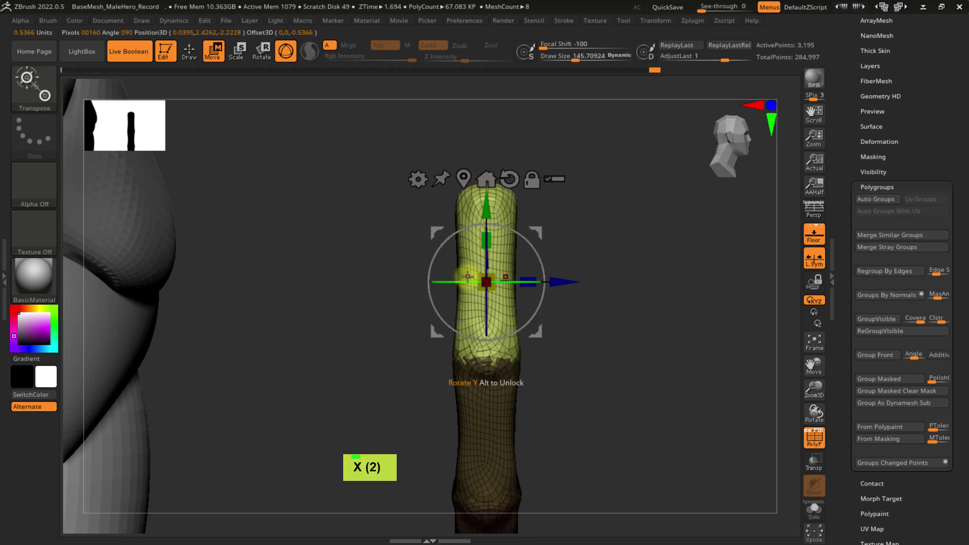
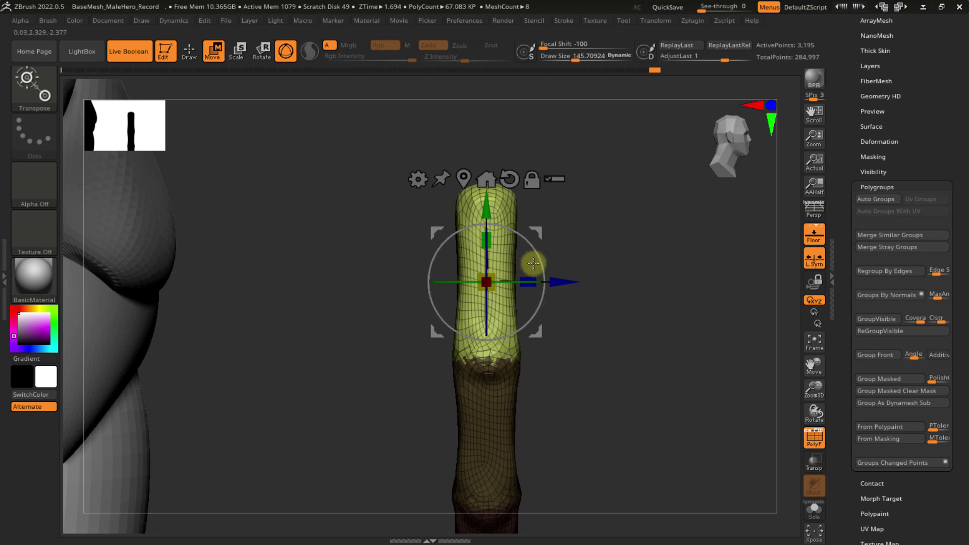
{"action": "left_click", "coordinate": [463, 178]}
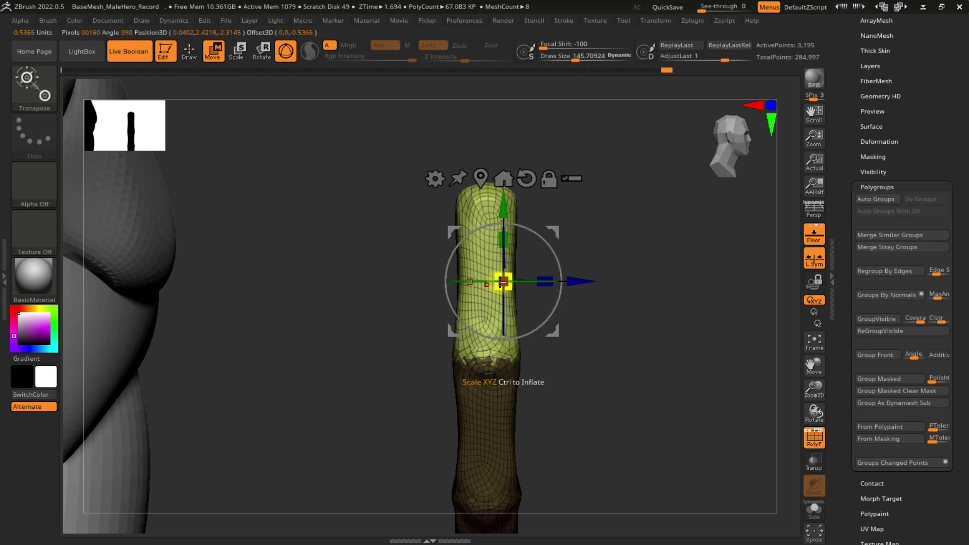
- Toggle symmetry several times and recenter the gizmo on the unmasked uppermost segment, checking its placement from the front
{"action": "key", "text": "x"}
{"action": "key", "text": "x"}
{"action": "key", "text": "x"}
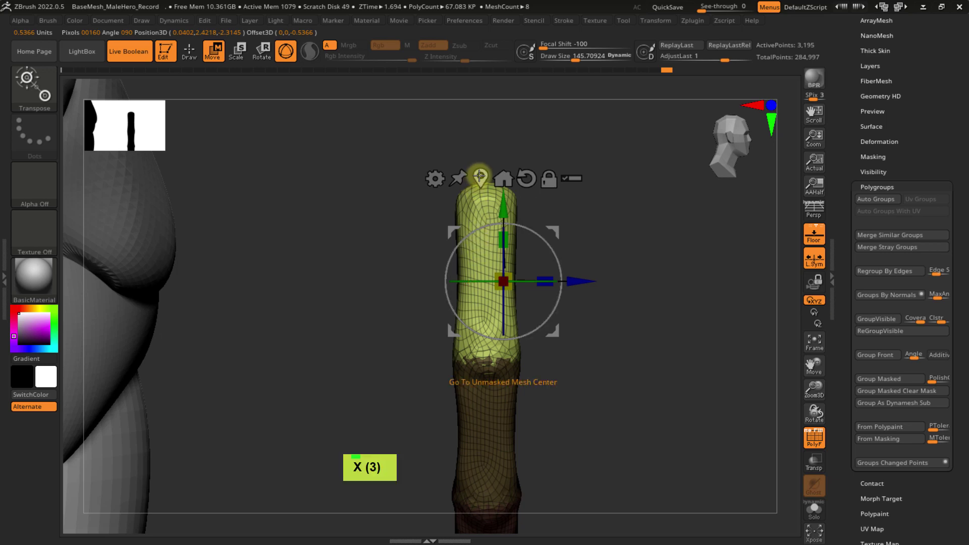
{"action": "left_click", "coordinate": [479, 175]}
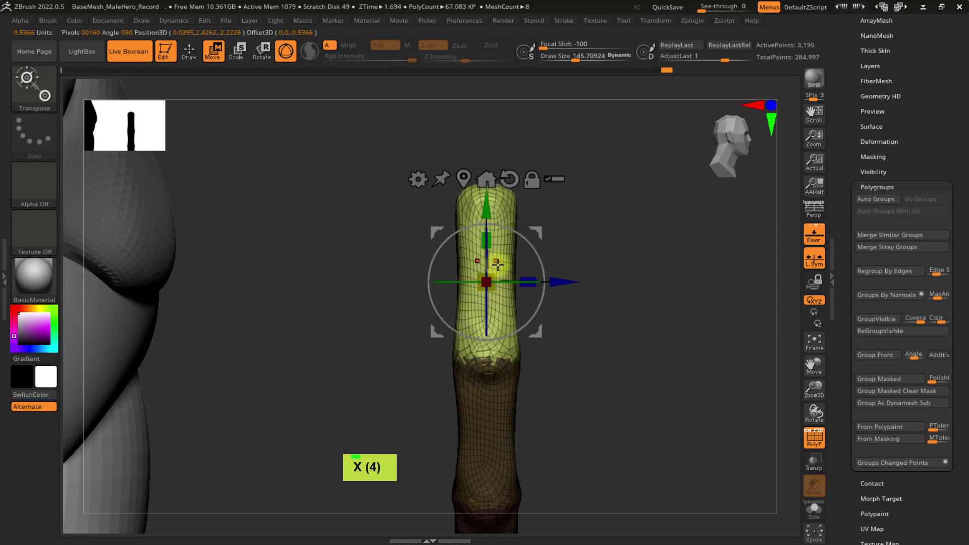
{"action": "right_click_drag", "start_coordinate": [557, 255], "coordinate": [493, 259]}
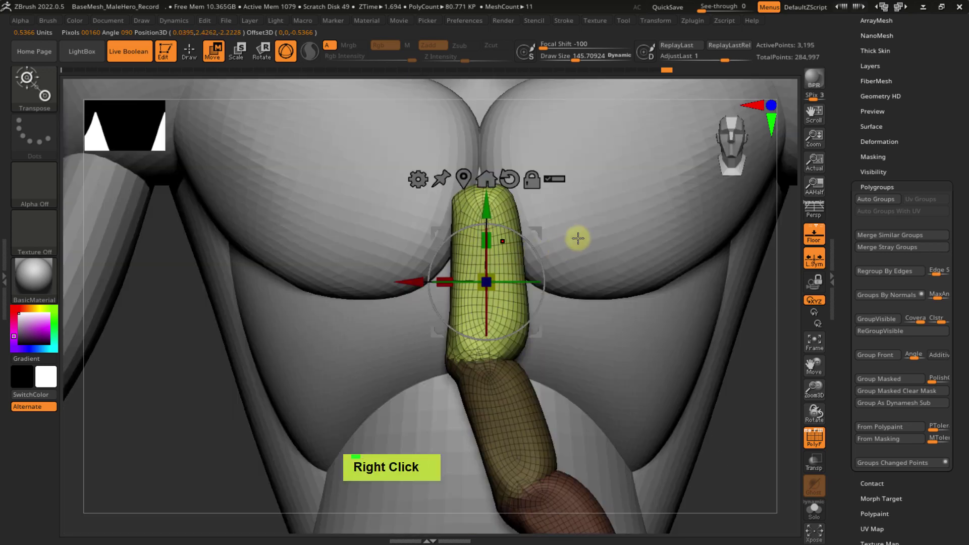
{"action": "right_click_drag", "start_coordinate": [577, 235], "coordinate": [536, 262], "text": "alt"}
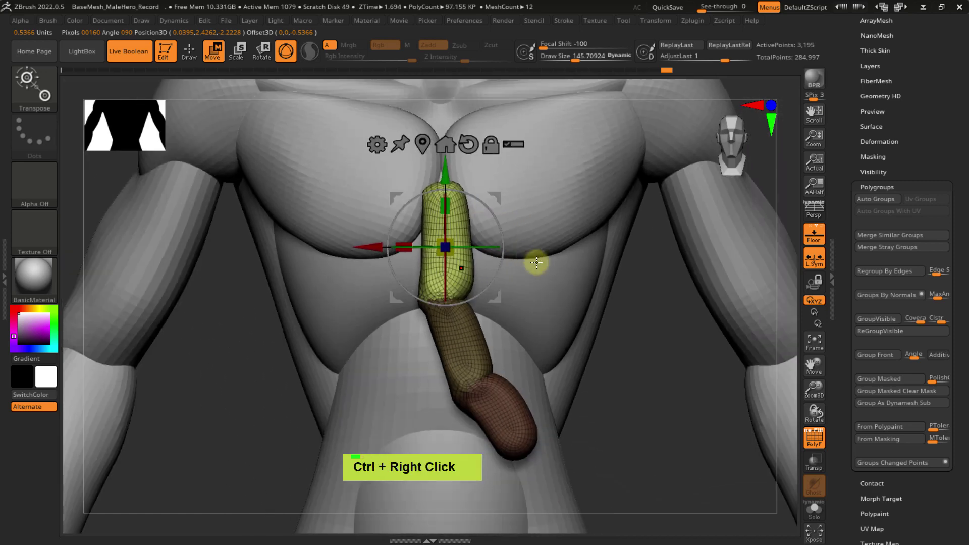
- Clear the finger's mask, try rotating the whole finger about the gizmo, and undo the rotation
{"action": "left_click_drag", "start_coordinate": [643, 288], "coordinate": [691, 320], "text": "ctrl"}
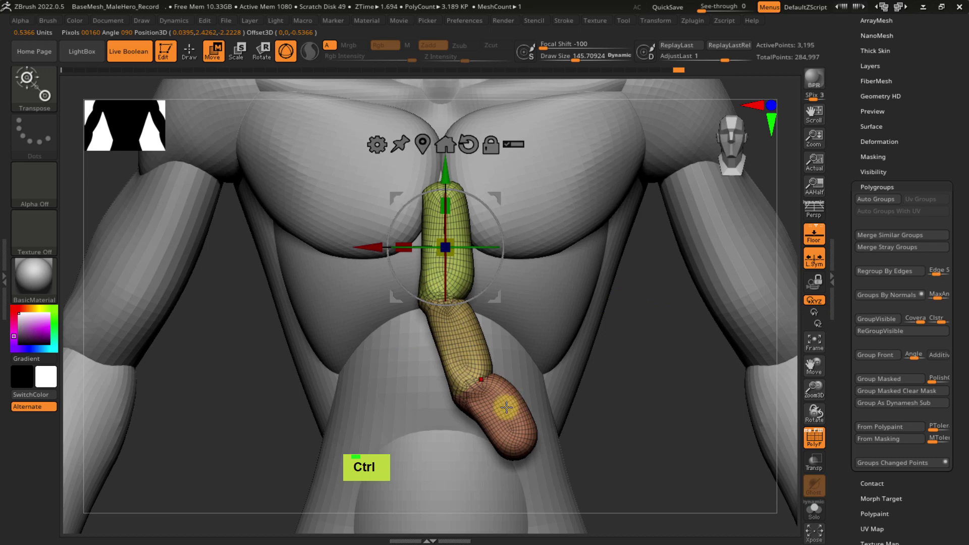
{"action": "left_click_drag", "start_coordinate": [502, 212], "coordinate": [518, 230]}
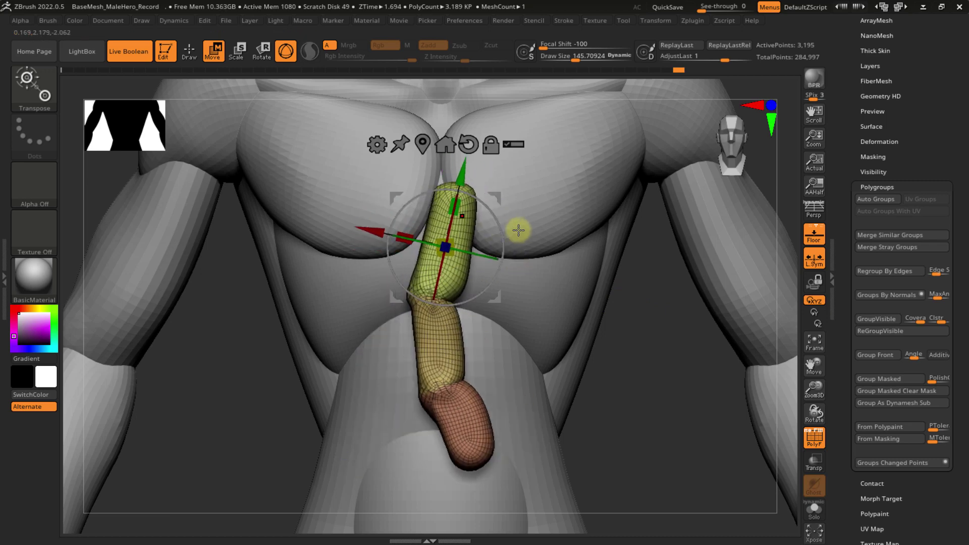
{"action": "key", "text": "ctrl+z"}
{"action": "right_click", "coordinate": [514, 213], "text": "shift"}
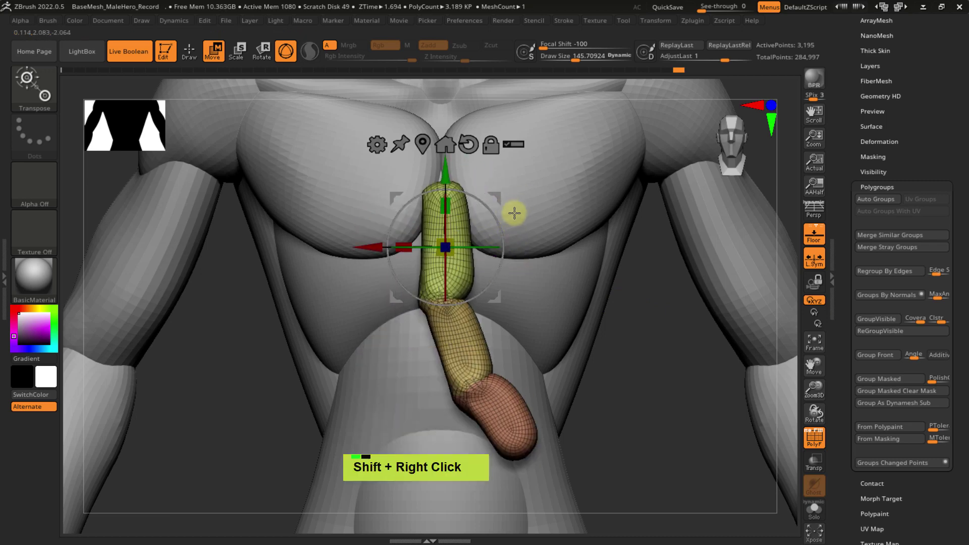
- Move only the unlocked gizmo up to the finger's upper end, checking its position from the side and front
{"action": "right_click_drag", "start_coordinate": [515, 217], "coordinate": [504, 270], "text": "alt"}
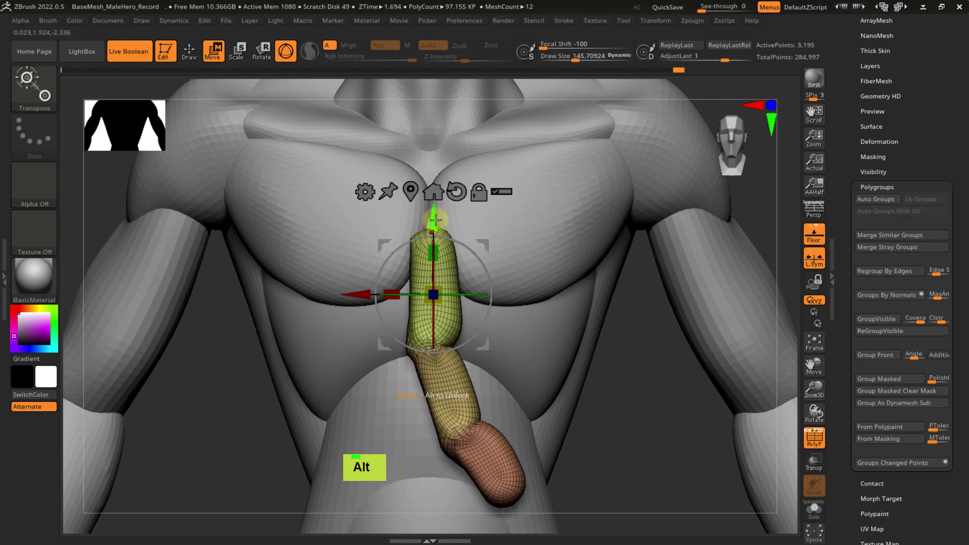
{"action": "key", "text": "alt"}
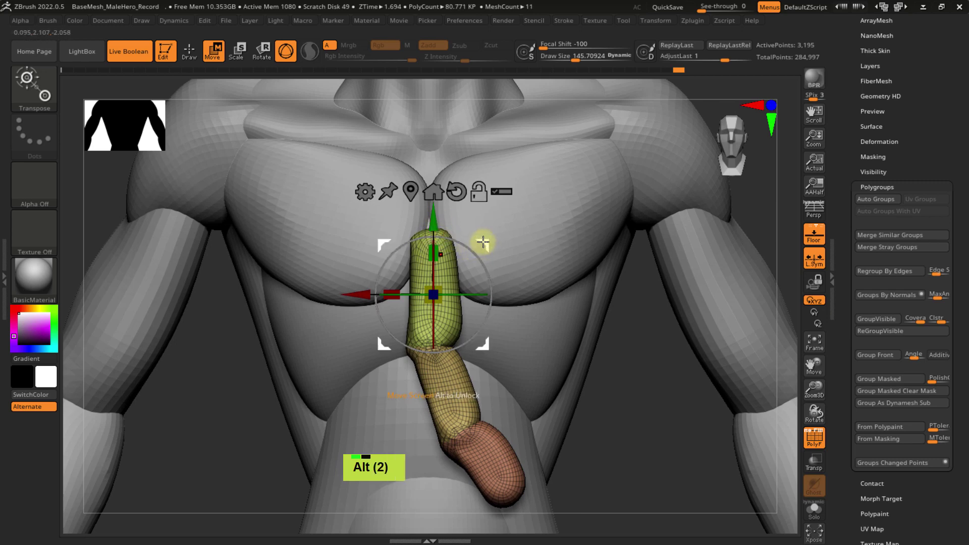
{"action": "left_click_drag", "start_coordinate": [485, 242], "coordinate": [486, 190], "text": "alt"}
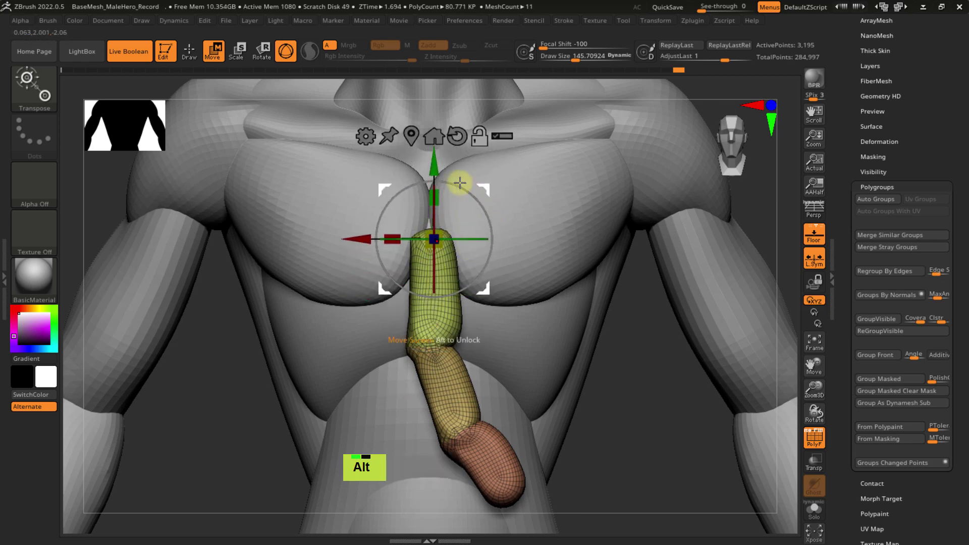
{"action": "left_click", "coordinate": [434, 179], "text": "alt"}
{"action": "right_click_drag", "start_coordinate": [434, 179], "coordinate": [527, 223]}
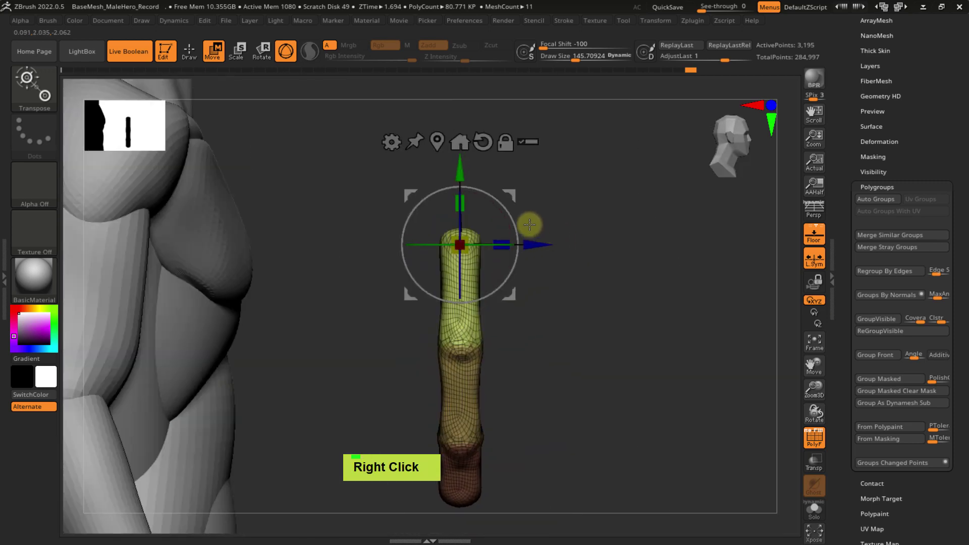
{"action": "key", "text": "alt"}
{"action": "key", "text": "ctrl+z"}
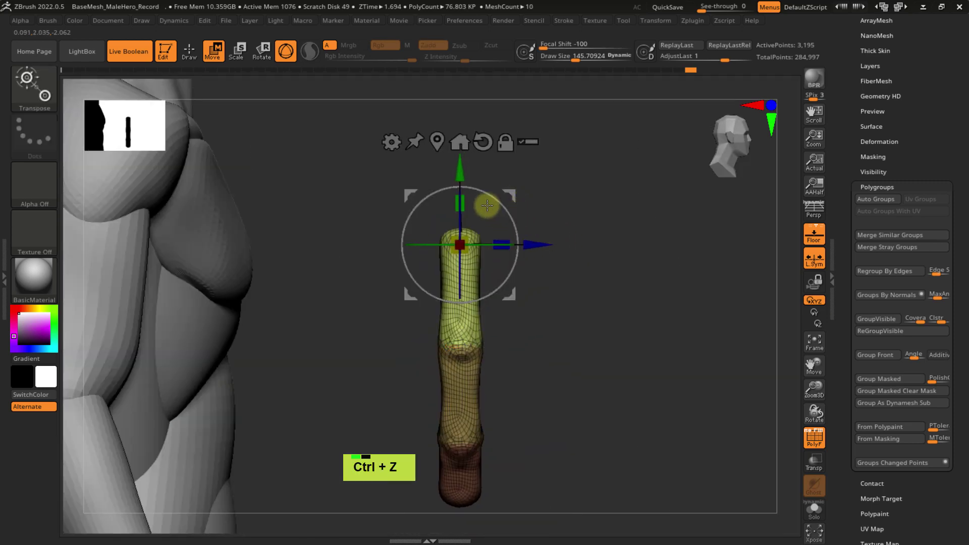
{"action": "key", "text": "alt"}
{"action": "mouse_move", "coordinate": [460, 177]}
{"action": "left_mouse_down", "text": "alt"}
{"action": "mouse_move", "coordinate": [461, 204]}
{"action": "mouse_move", "coordinate": [461, 190]}
{"action": "left_mouse_up", "text": "alt"}
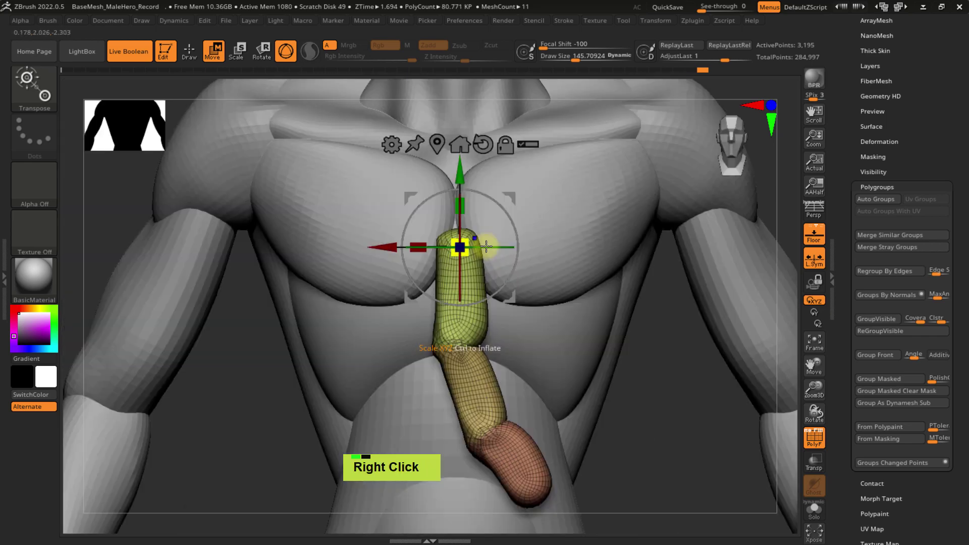
- Try rotating the whole finger around the gizmo at its upper end, and undo the rotation
{"action": "right_click_drag", "start_coordinate": [461, 249], "coordinate": [508, 298], "text": "alt"}
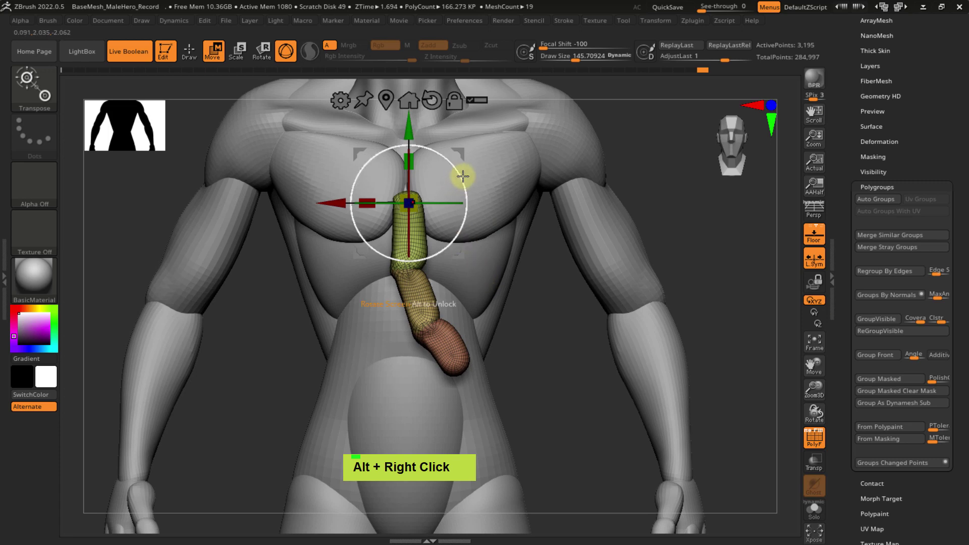
{"action": "left_click_drag", "start_coordinate": [460, 173], "coordinate": [458, 181]}
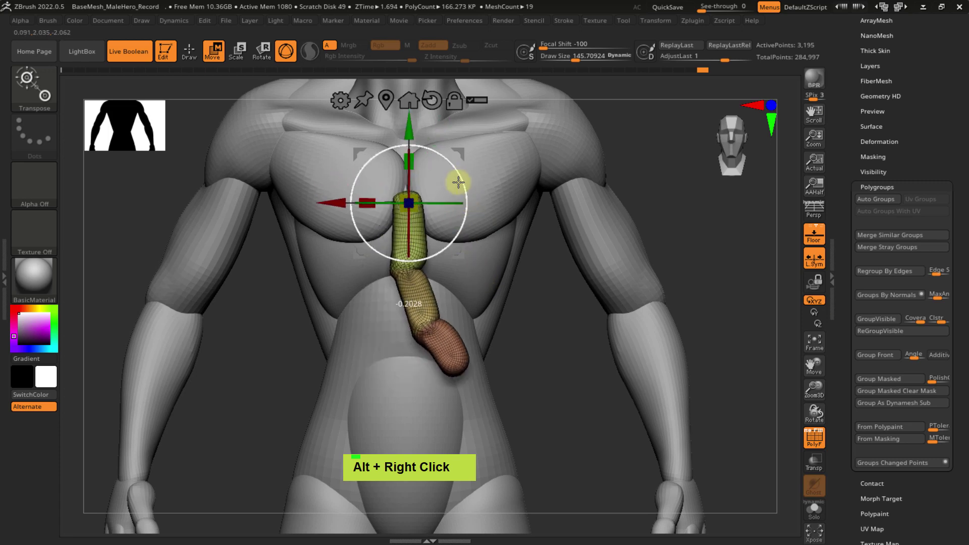
{"action": "key", "text": "ctrl+z"}
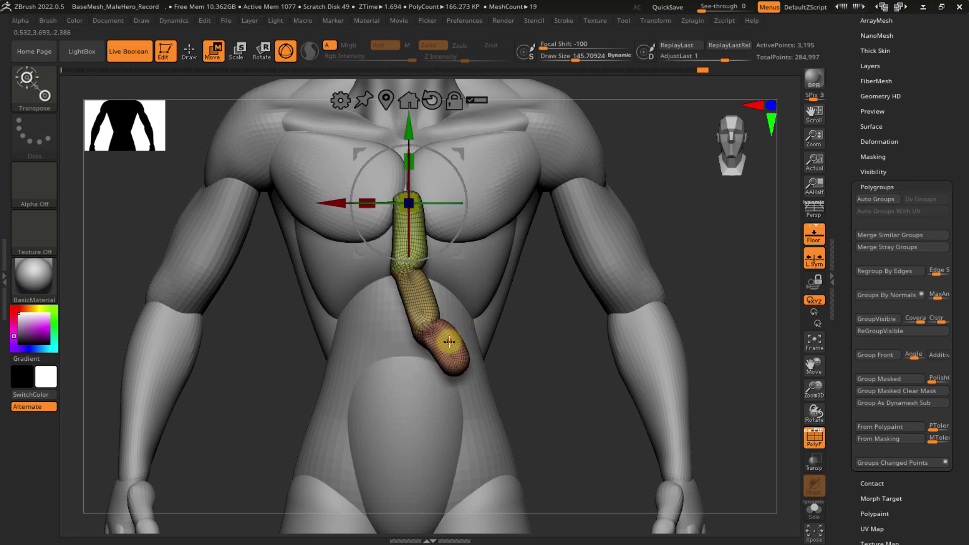
- Mask everything except the lowest segment's polygroup, then reset the gizmo's orientation and center it on that segment
{"action": "left_click", "coordinate": [444, 344], "text": "ctrl"}
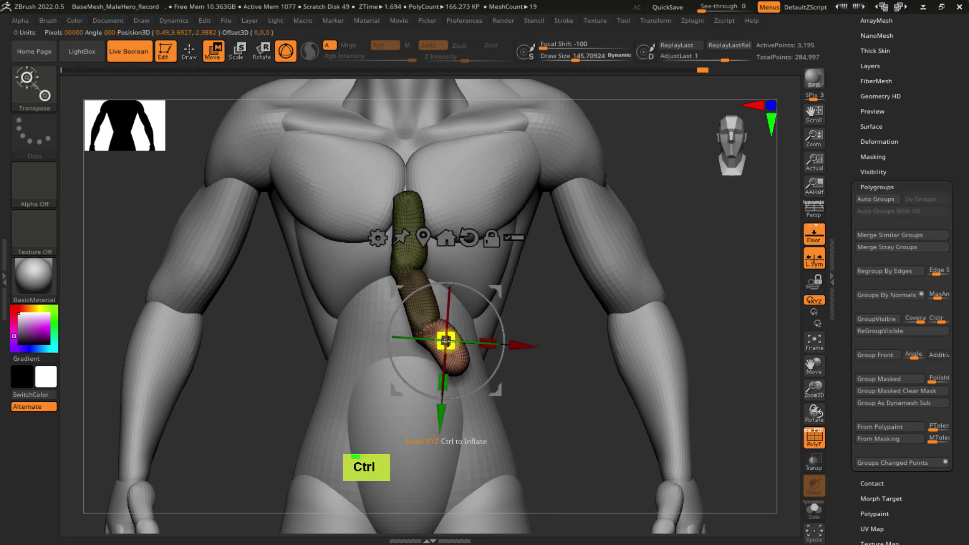
{"action": "right_click_drag", "start_coordinate": [444, 342], "coordinate": [493, 341], "text": "ctrl"}
{"action": "left_click", "coordinate": [467, 240], "text": "alt"}
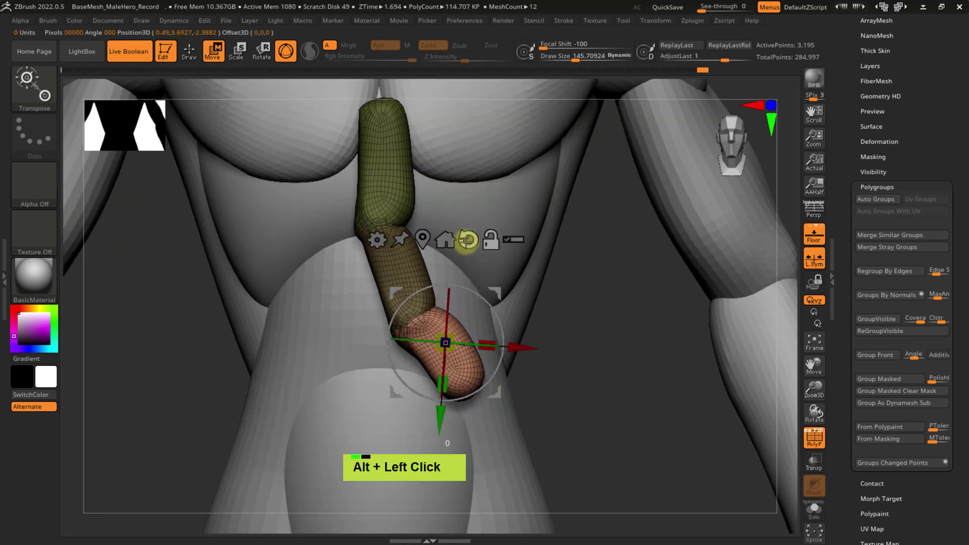
{"action": "left_click", "coordinate": [422, 239], "text": "alt"}
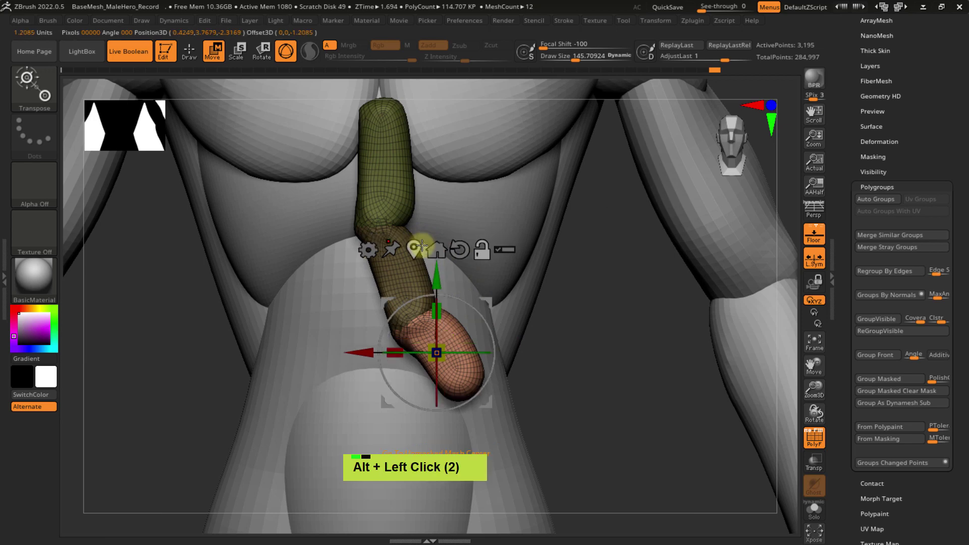
- Recenter the gizmo in depth while toggling symmetry, then move it up to the joint between the middle and lowest segments
{"action": "left_click", "coordinate": [484, 279], "text": "alt"}
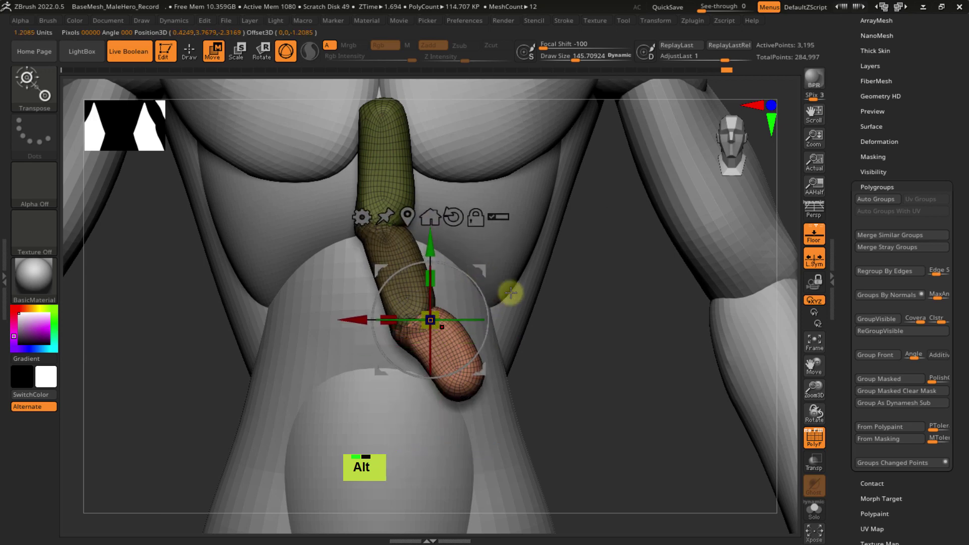
{"action": "right_click_drag", "start_coordinate": [510, 292], "coordinate": [550, 277]}
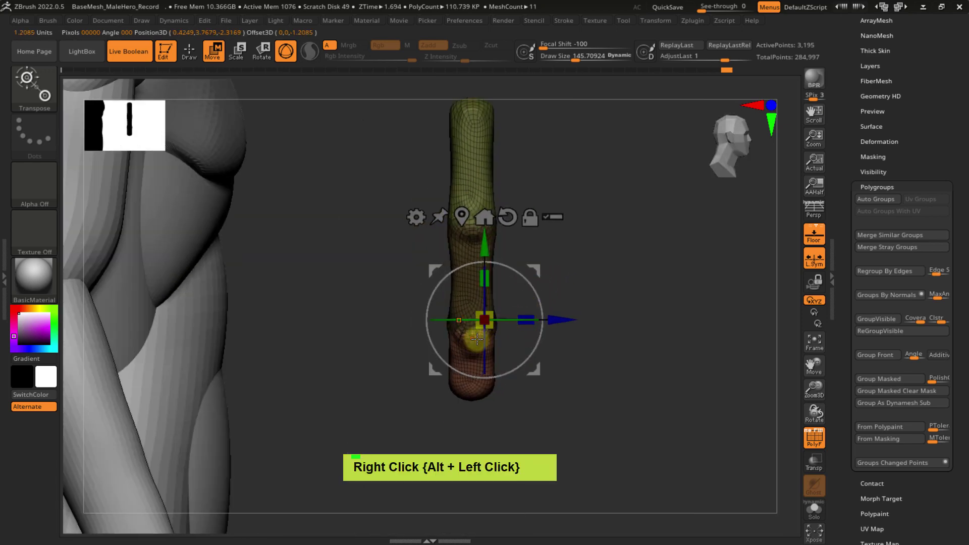
{"action": "key", "text": "x"}
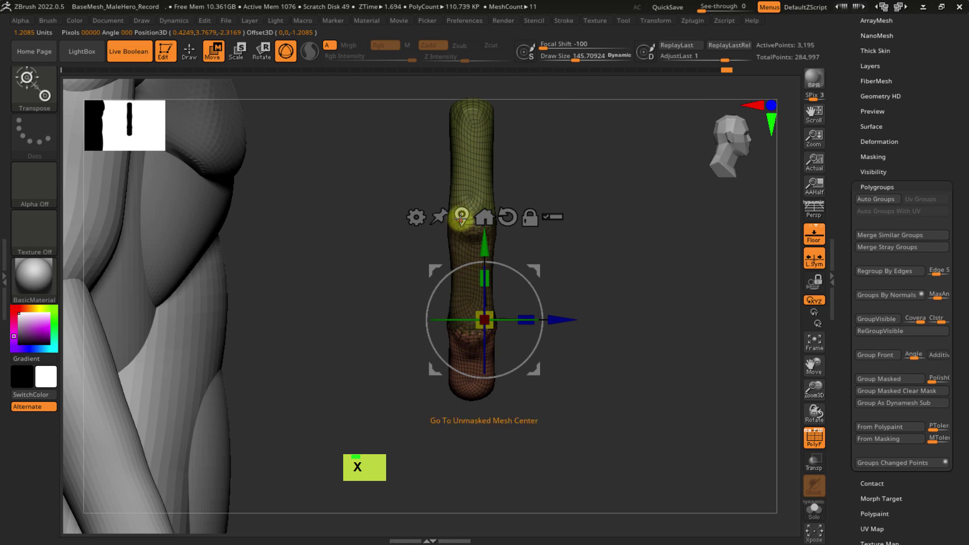
{"action": "left_click", "coordinate": [461, 217]}
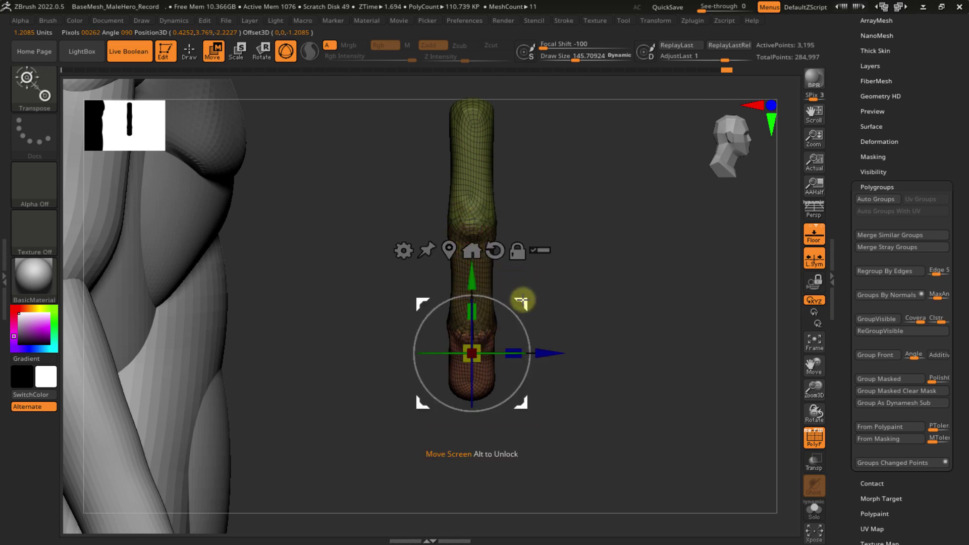
{"action": "key", "text": "x"}
{"action": "right_click_drag", "start_coordinate": [563, 289], "coordinate": [525, 303]}
{"action": "left_click_drag", "start_coordinate": [519, 298], "coordinate": [512, 274], "text": "alt"}
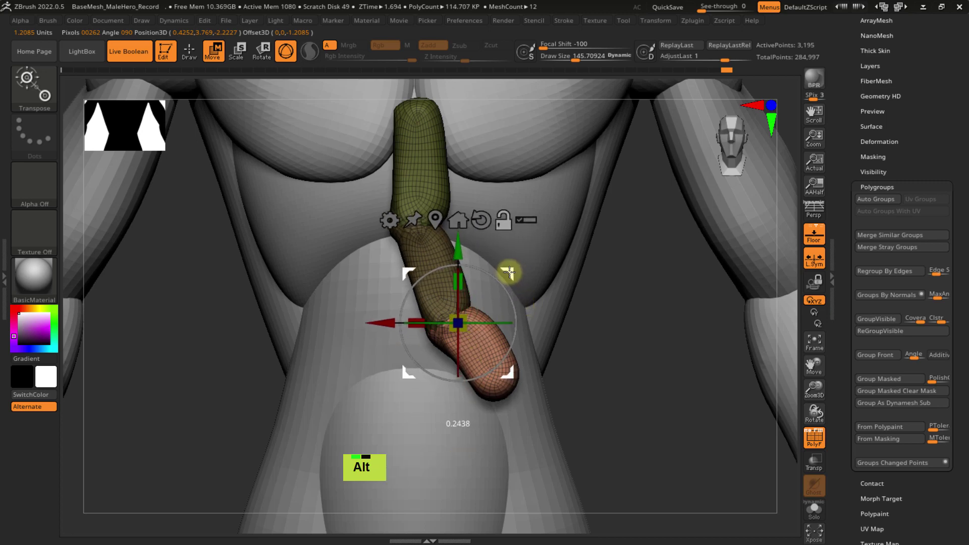
- Rotate the unmasked lowest segment around its joint, checking the bend from the front and at an angle
{"action": "right_click_drag", "start_coordinate": [511, 270], "coordinate": [539, 274]}
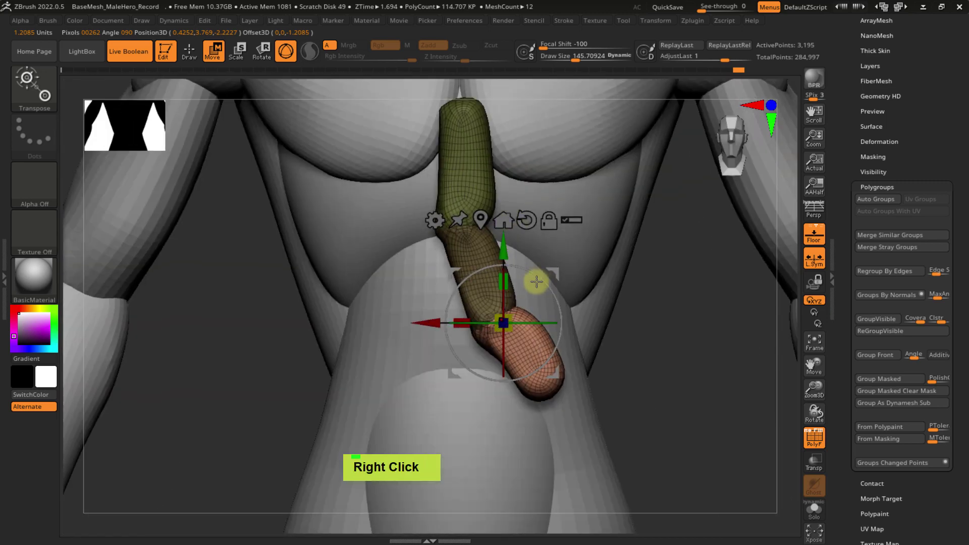
{"action": "mouse_move", "coordinate": [539, 275]}
{"action": "left_mouse_down"}
{"action": "mouse_move", "coordinate": [538, 320]}
{"action": "mouse_move", "coordinate": [536, 265]}
{"action": "mouse_move", "coordinate": [550, 281]}
{"action": "left_mouse_up"}
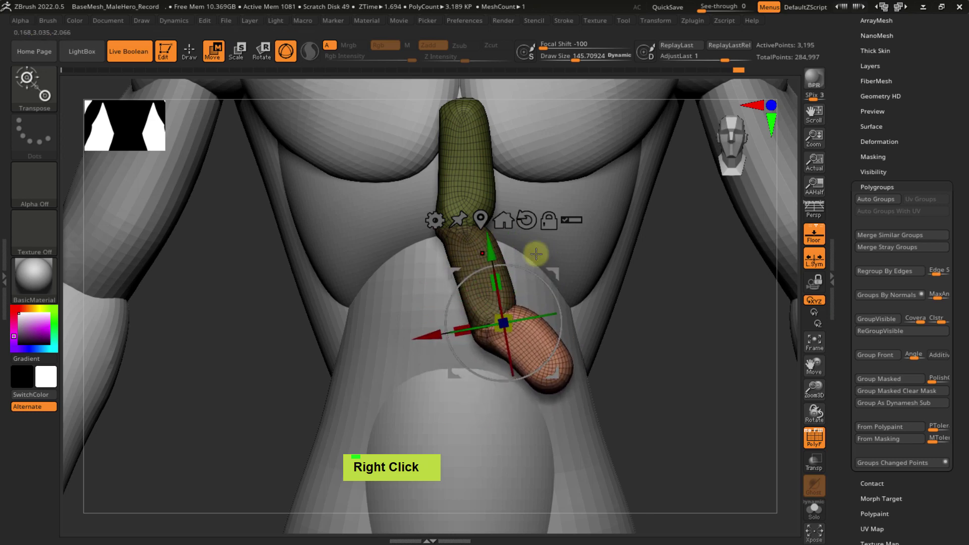
{"action": "right_click", "coordinate": [537, 282], "text": "ctrl"}
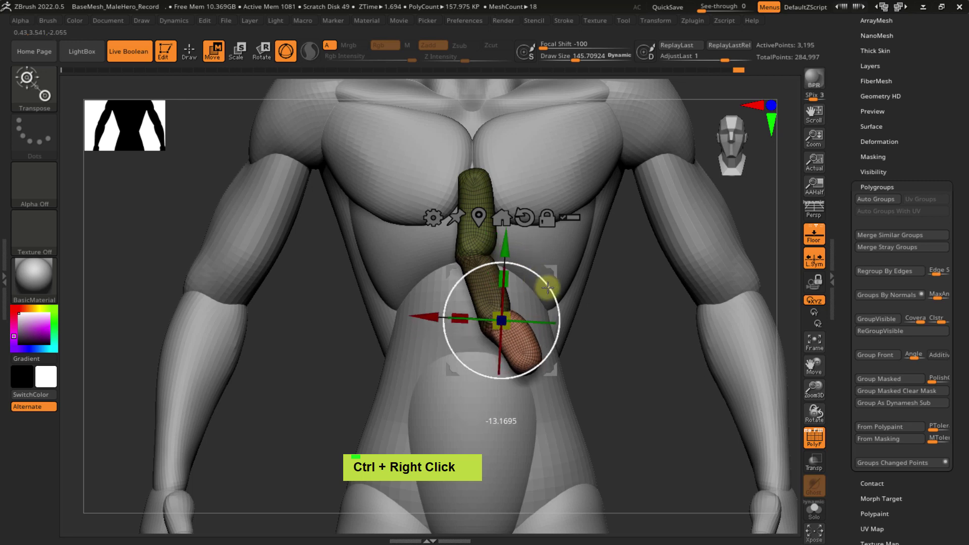
{"action": "right_click_drag", "start_coordinate": [558, 281], "coordinate": [518, 261]}
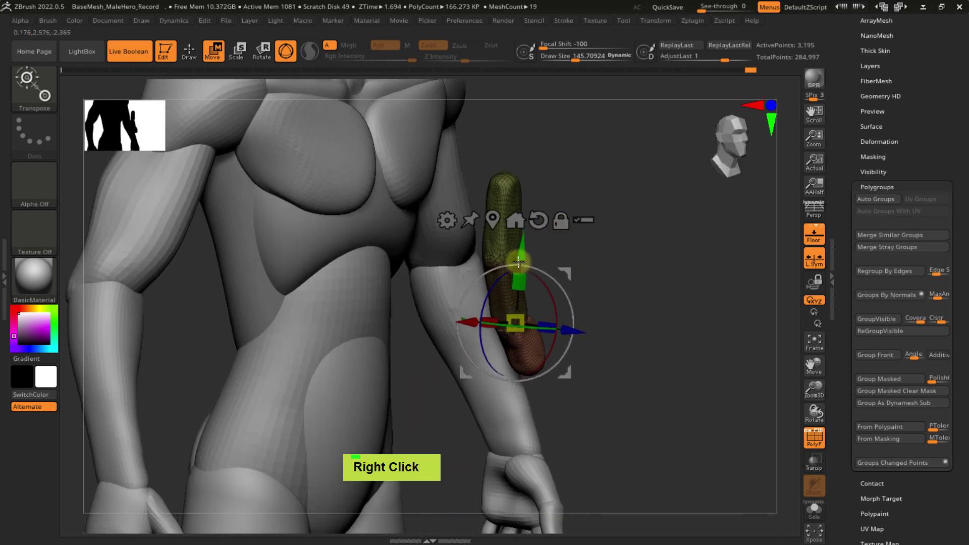
- Clear the finger's mask and check the complete finger from the side and front
{"action": "left_click", "coordinate": [671, 277], "text": "ctrl"}
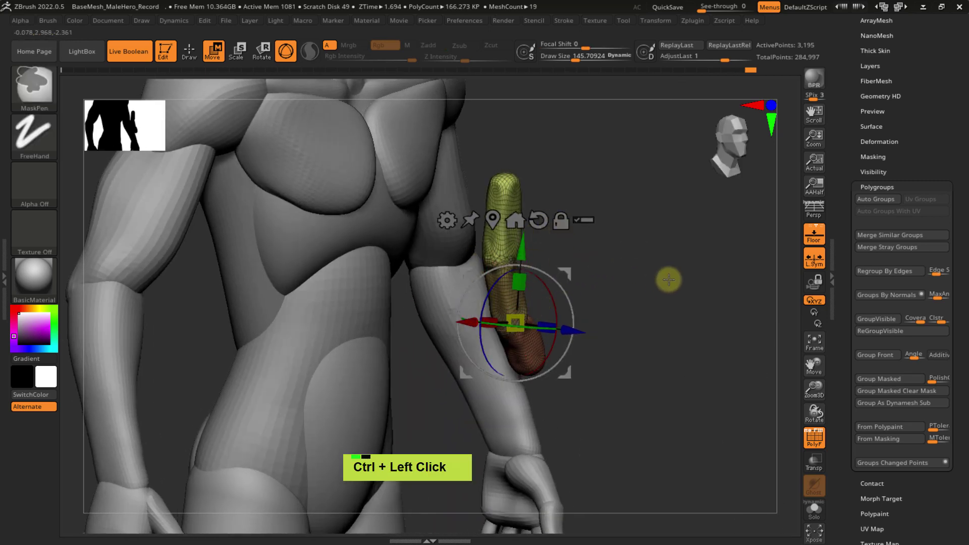
{"action": "right_click_drag", "start_coordinate": [670, 257], "coordinate": [603, 277], "text": "alt"}
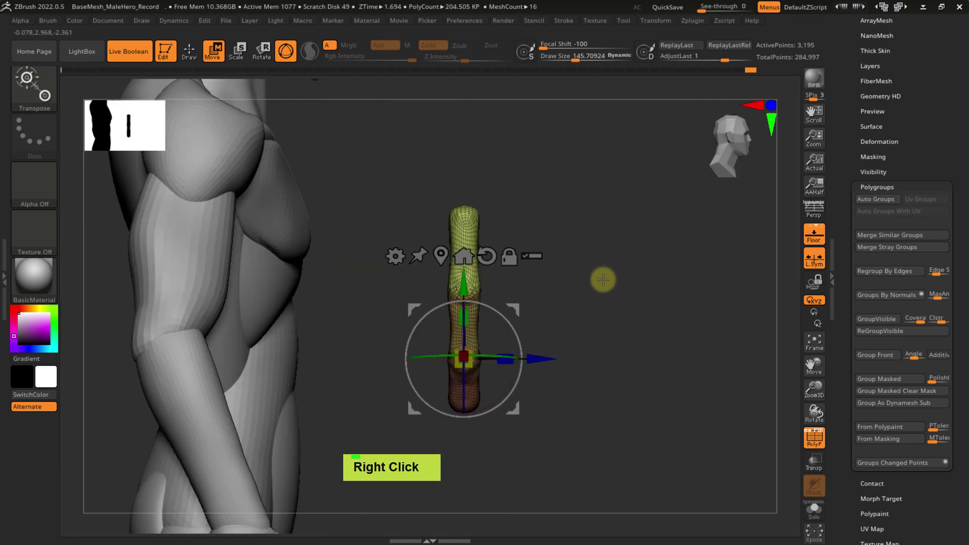
{"action": "left_click", "coordinate": [392, 257]}
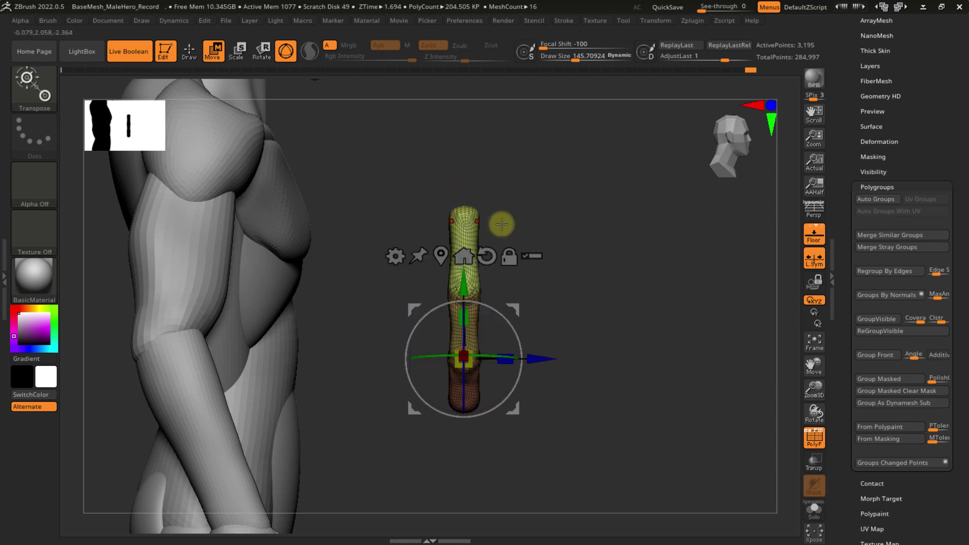
{"action": "right_click_drag", "start_coordinate": [500, 224], "coordinate": [577, 238], "text": "ctrl"}
{"action": "left_click", "coordinate": [648, 272], "text": "ctrl"}
{"action": "right_click_drag", "start_coordinate": [649, 272], "coordinate": [597, 251]}
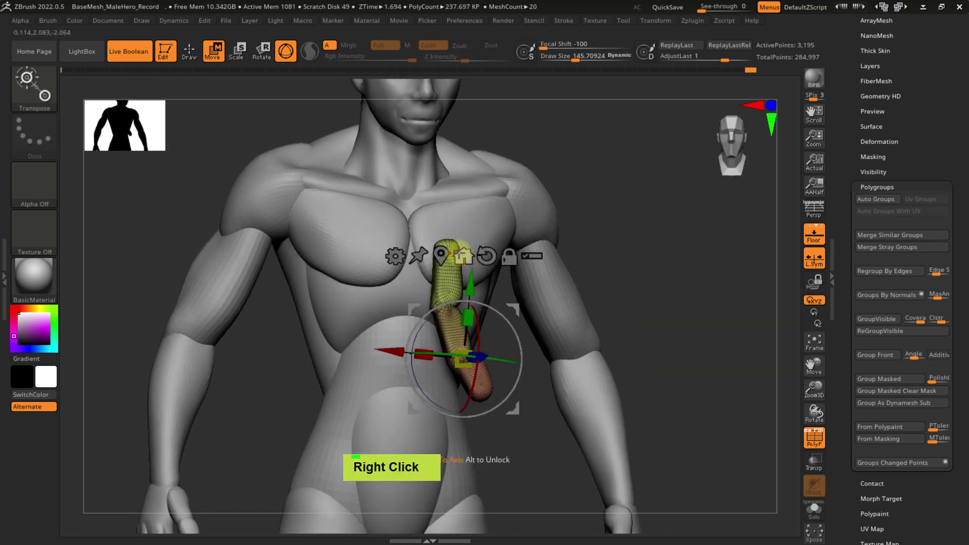
- Turn off the polyframe display and make the finger the active subtool with its Move gizmo shown
{"action": "key", "text": "q"}
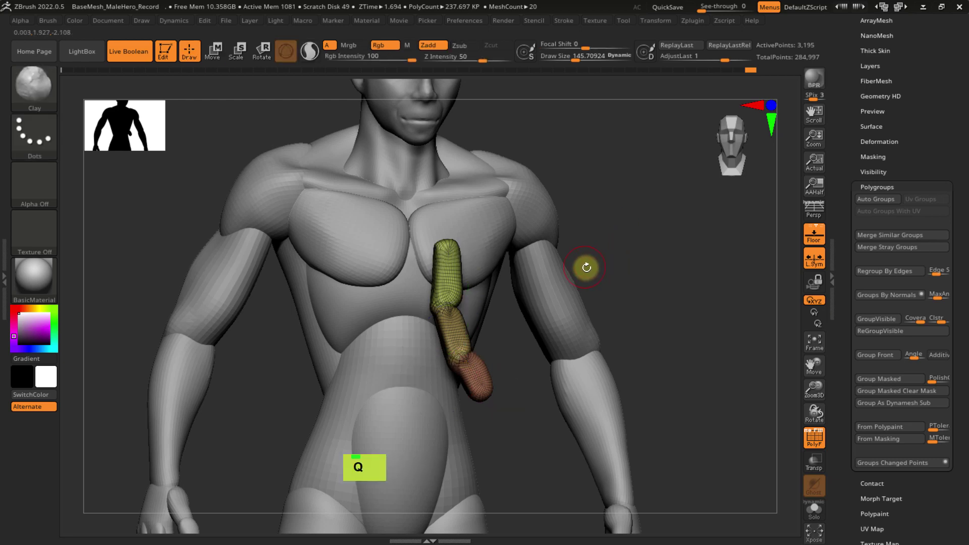
{"action": "right_click_drag", "start_coordinate": [586, 267], "coordinate": [567, 260]}
{"action": "key", "text": "shift+f"}
{"action": "mouse_move", "coordinate": [568, 260]}
{"action": "right_mouse_down"}
{"action": "mouse_move", "coordinate": [586, 262]}
{"action": "mouse_move", "coordinate": [557, 272]}
{"action": "right_mouse_up"}
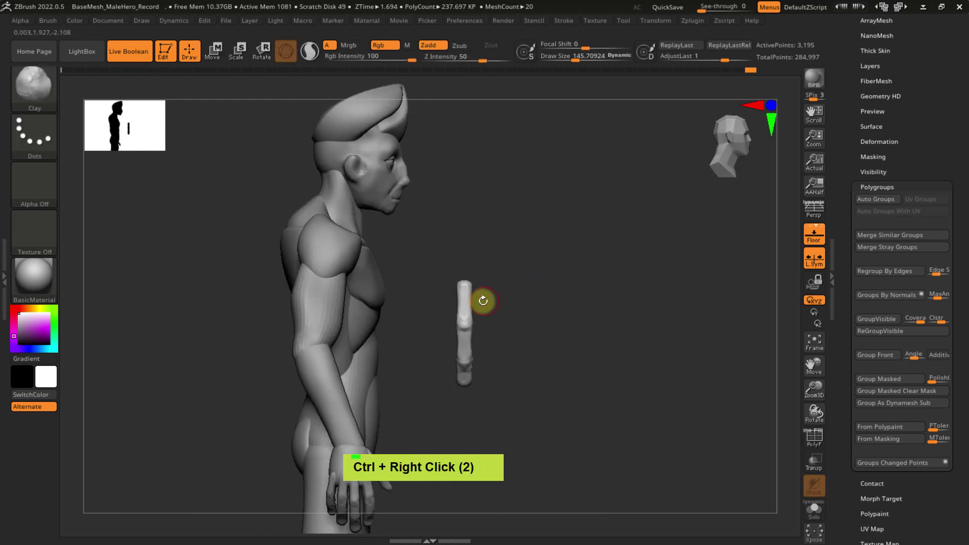
{"action": "left_click", "coordinate": [475, 289], "text": "alt"}
{"action": "key", "text": "w"}
{"action": "right_click_drag", "start_coordinate": [477, 292], "coordinate": [510, 340], "text": "ctrl"}
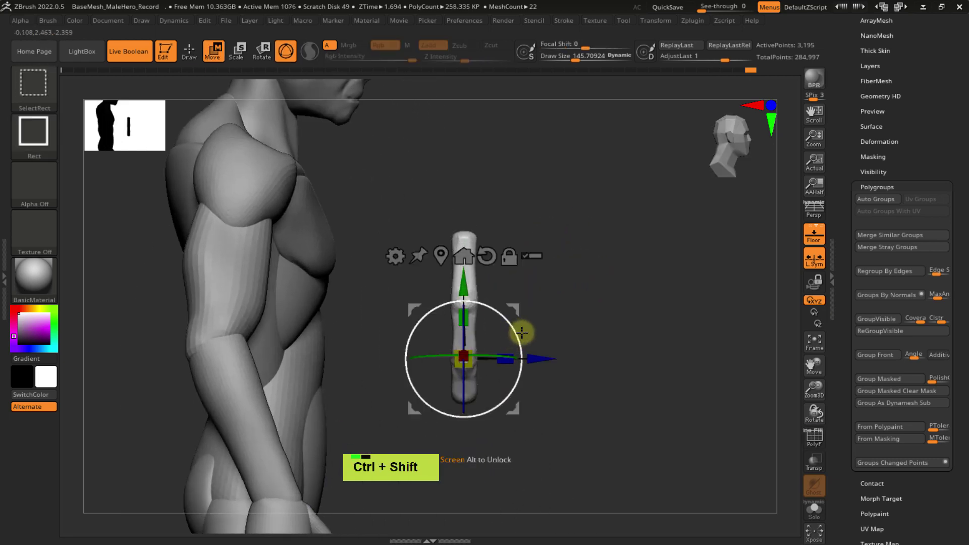
- Duplicate the finger, place the copy just beside the original and scale it down slightly
{"action": "key", "text": "ctrl+shift+d"}
{"action": "left_click_drag", "start_coordinate": [534, 357], "coordinate": [510, 352]}
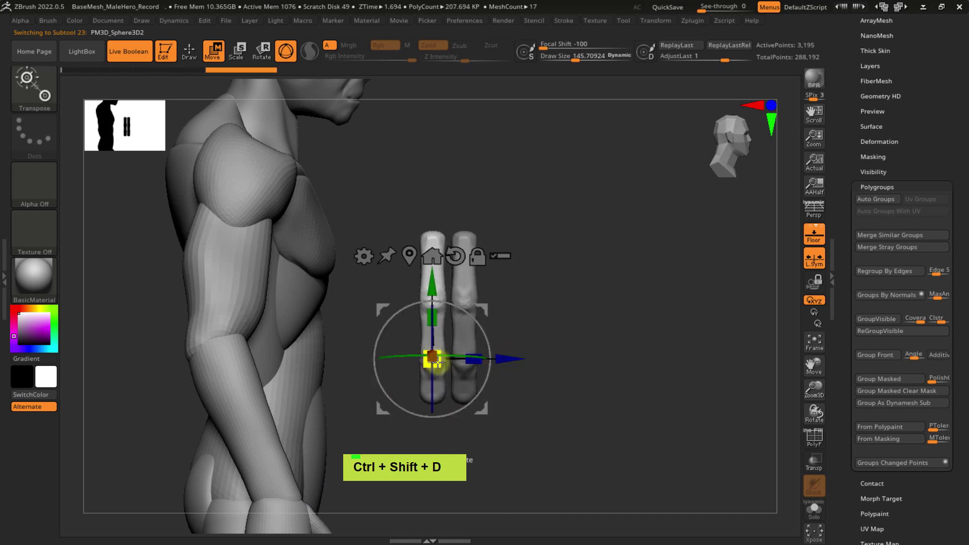
{"action": "left_click_drag", "start_coordinate": [437, 361], "coordinate": [432, 358]}
{"action": "left_click_drag", "start_coordinate": [486, 308], "coordinate": [489, 296]}
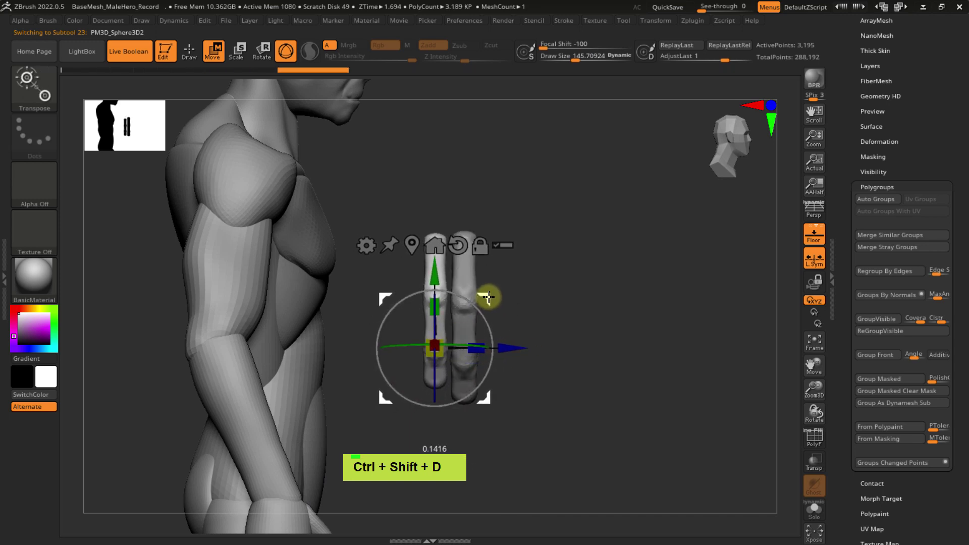
- Tilt the smaller finger copy slightly relative to the original, checking the pair from below and from the side
{"action": "right_click_drag", "start_coordinate": [473, 345], "coordinate": [457, 319]}
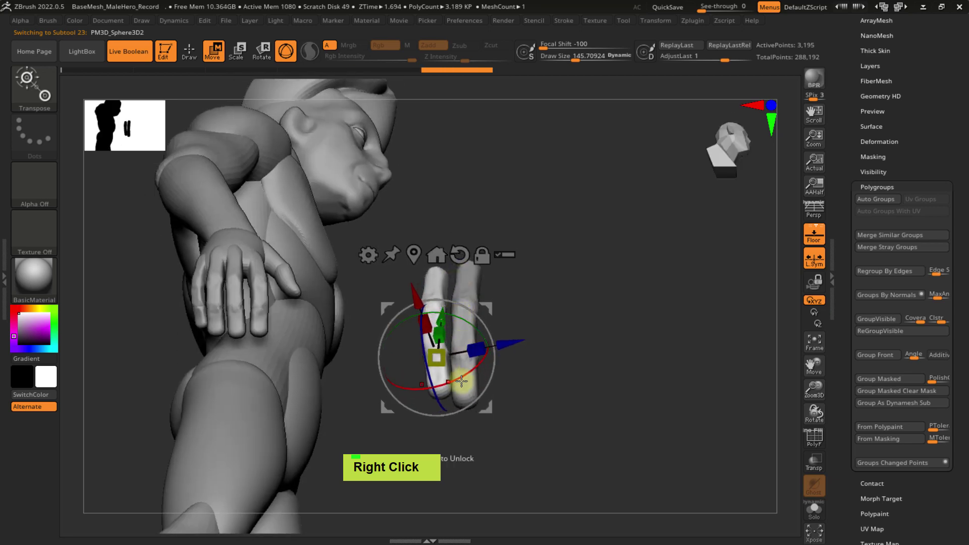
{"action": "key", "text": "ctrl"}
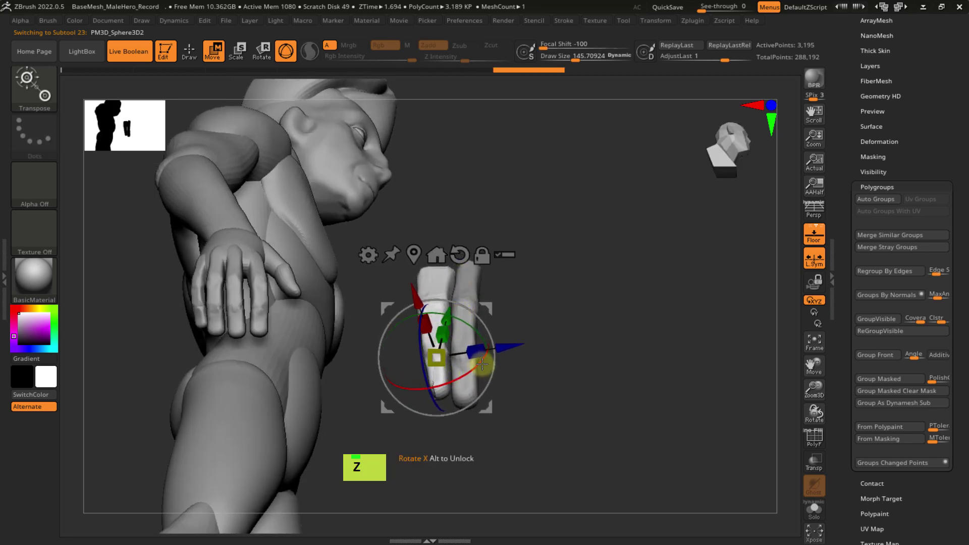
{"action": "key", "text": "ctrl+z"}
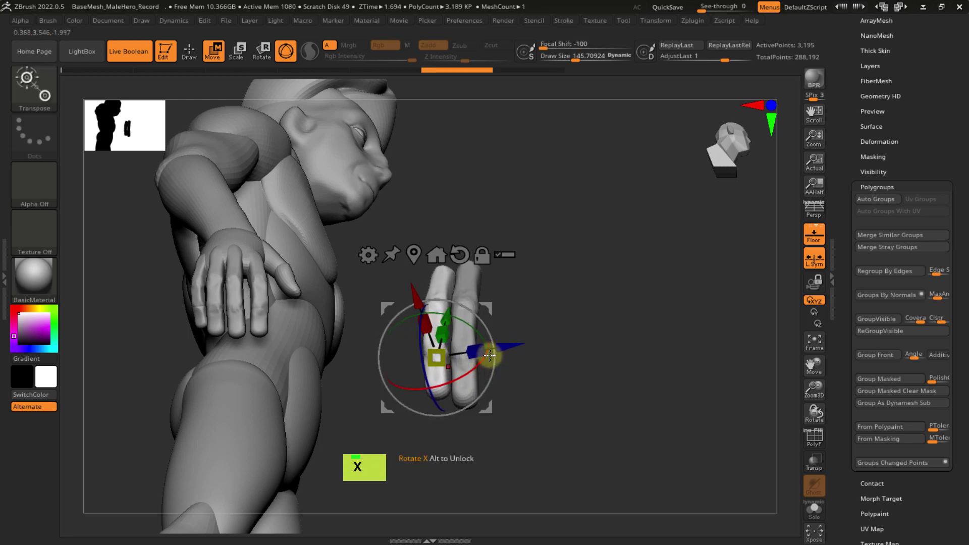
{"action": "left_click_drag", "start_coordinate": [490, 354], "coordinate": [485, 354]}
{"action": "right_click_drag", "start_coordinate": [469, 361], "coordinate": [468, 390]}
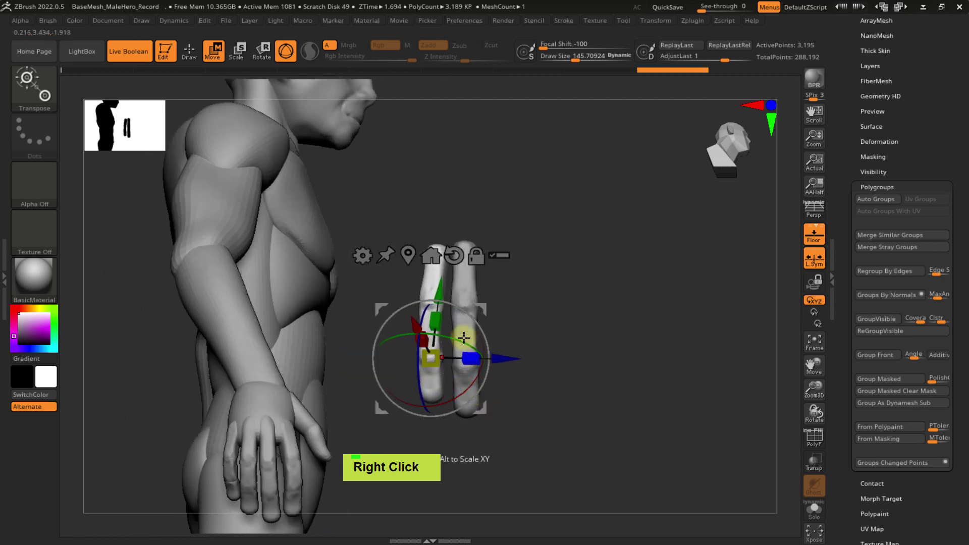
{"action": "right_click_drag", "start_coordinate": [484, 352], "coordinate": [464, 343]}
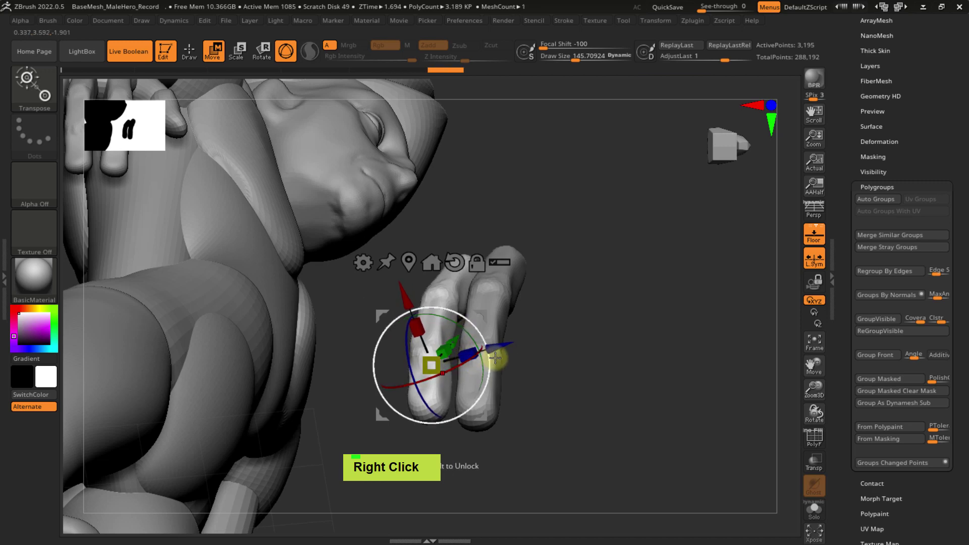
{"action": "mouse_move", "coordinate": [495, 358]}
{"action": "right_mouse_down"}
{"action": "mouse_move", "coordinate": [489, 344]}
{"action": "mouse_move", "coordinate": [502, 364]}
{"action": "right_mouse_up"}
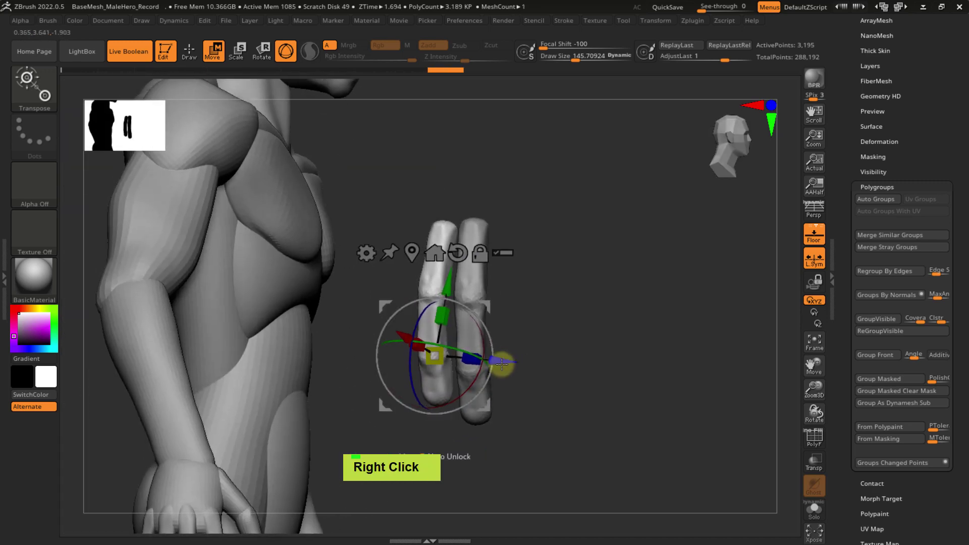
- Duplicate the smaller finger to place a third one beside it and adjust its rotation
{"action": "left_click_drag", "start_coordinate": [505, 356], "coordinate": [471, 354], "text": "ctrl"}
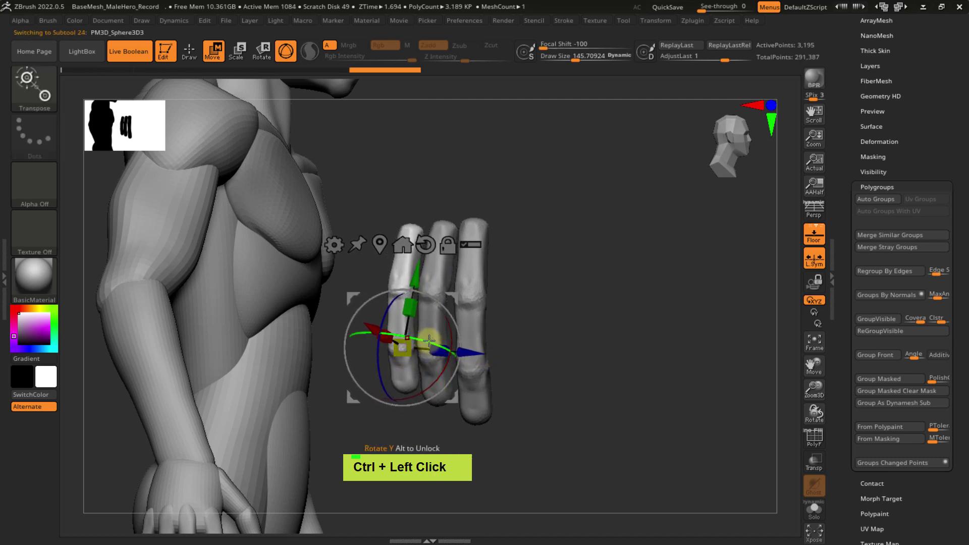
{"action": "left_click_drag", "start_coordinate": [414, 338], "coordinate": [431, 380]}
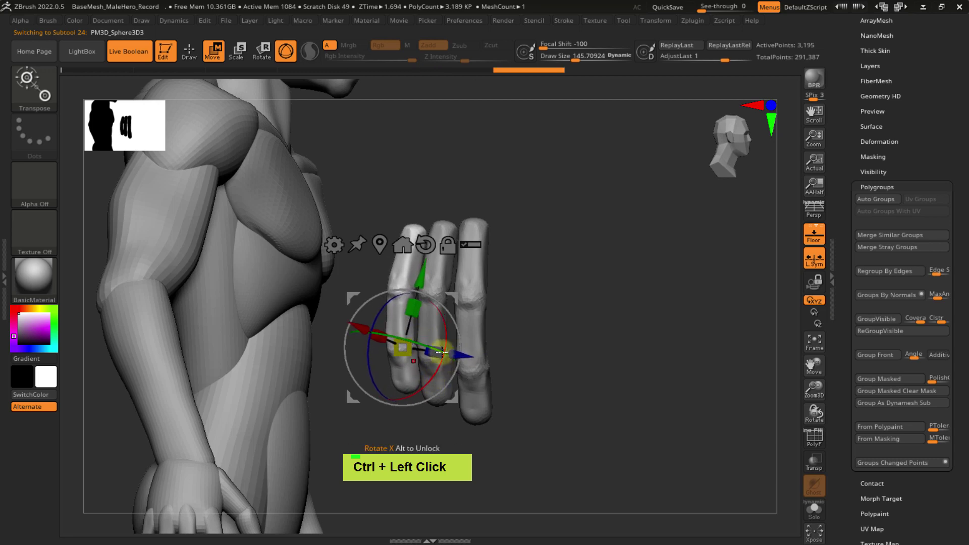
{"action": "left_click_drag", "start_coordinate": [421, 284], "coordinate": [426, 274]}
- Turn on the polyframe display and check the three fingers from several angles against the whole figure
{"action": "right_click_drag", "start_coordinate": [470, 327], "coordinate": [430, 364]}
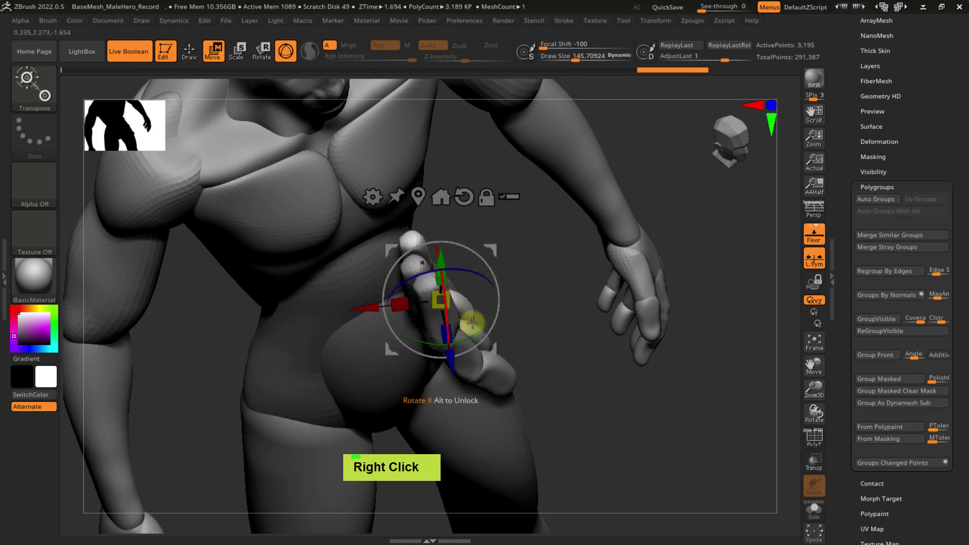
{"action": "right_click_drag", "start_coordinate": [439, 298], "coordinate": [501, 240], "text": "shift"}
{"action": "key", "text": "shift+f"}
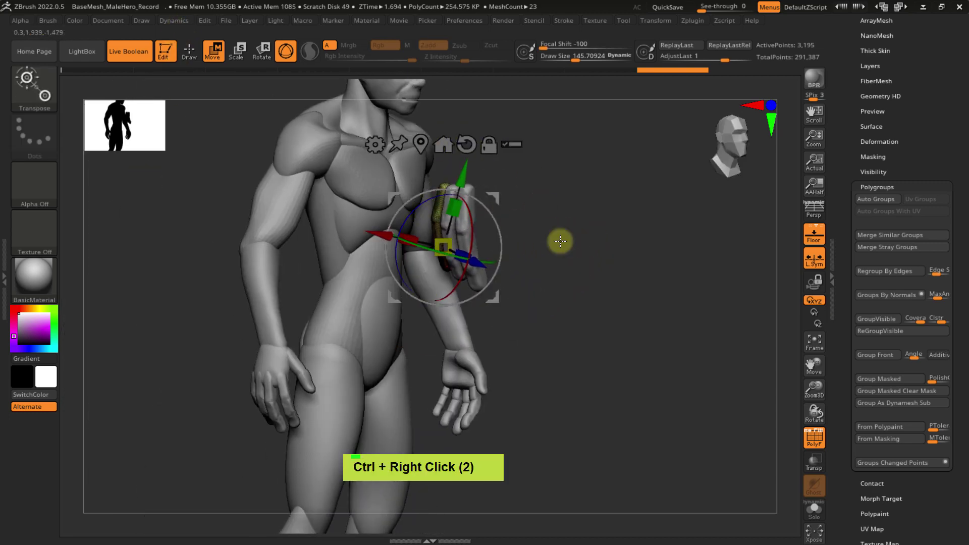
{"action": "right_click_drag", "start_coordinate": [591, 289], "coordinate": [548, 207], "text": "ctrl"}
{"action": "right_click_drag", "start_coordinate": [586, 237], "coordinate": [560, 282], "text": "alt"}
{"action": "right_click_drag", "start_coordinate": [560, 282], "coordinate": [606, 244]}
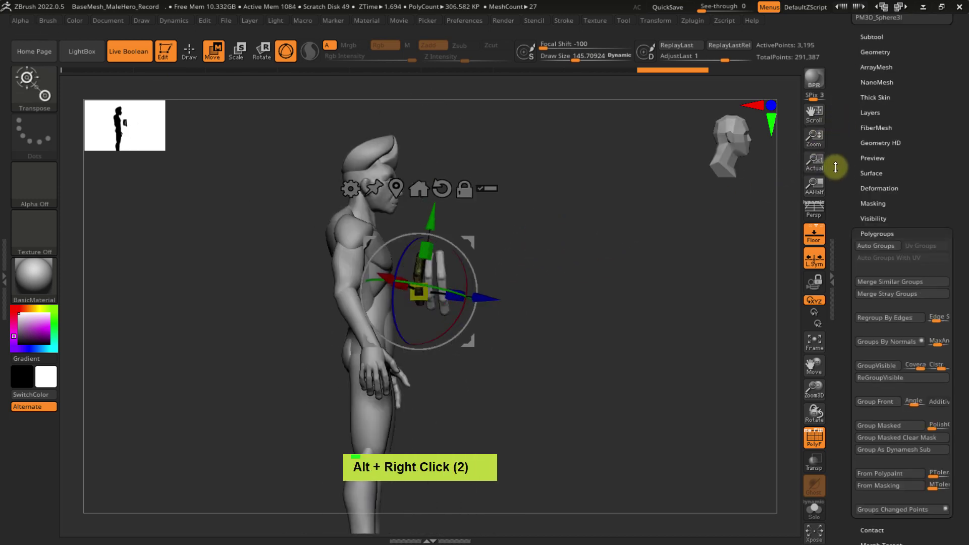
- Delete the three demonstration finger subtools PM3D_Sphere3D1, PM3D_Sphere3D2 and PM3D_Sphere3D3
{"action": "scroll", "coordinate": [871, 161], "scroll_direction": "up", "scroll_amount": 3}
{"action": "left_click", "coordinate": [871, 136]}
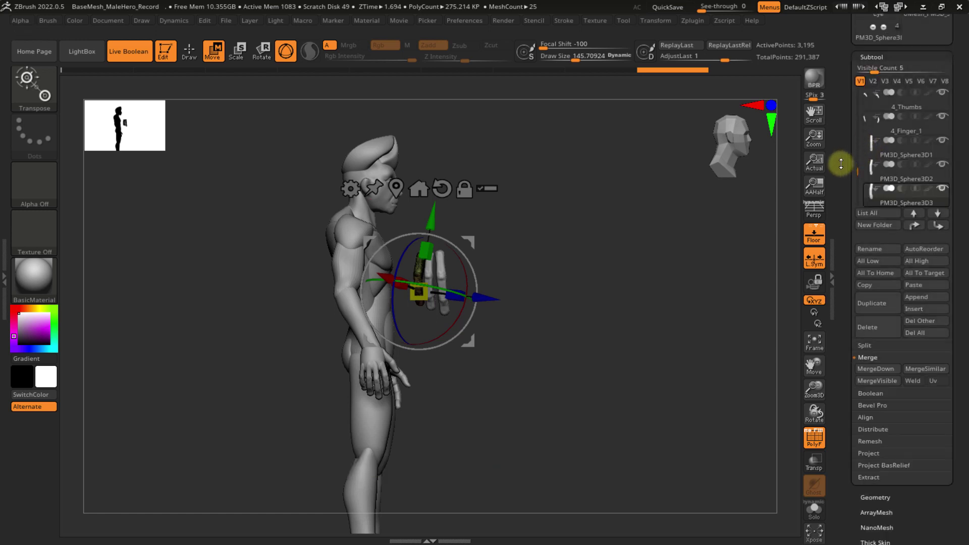
{"action": "left_click", "coordinate": [888, 152]}
{"action": "left_click", "coordinate": [876, 327]}
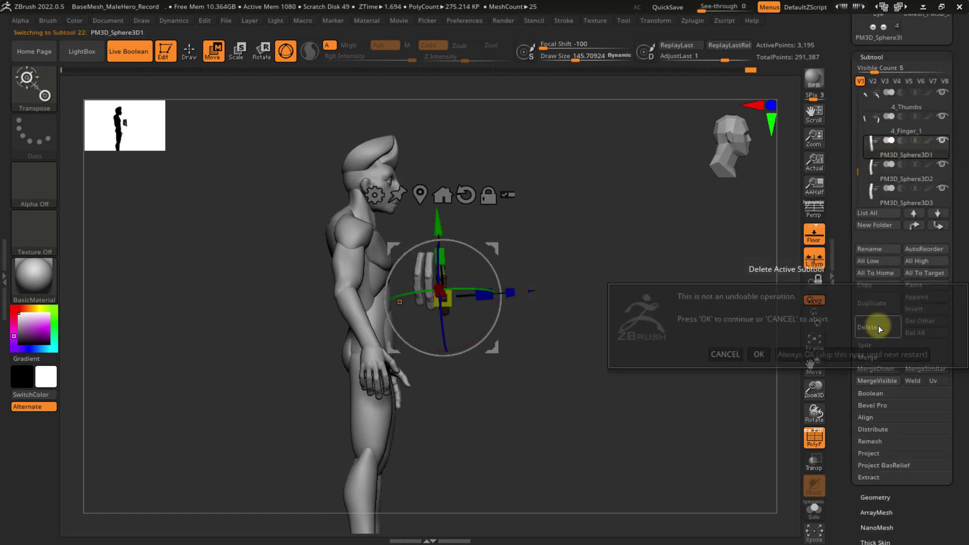
{"action": "left_click", "coordinate": [760, 354]}
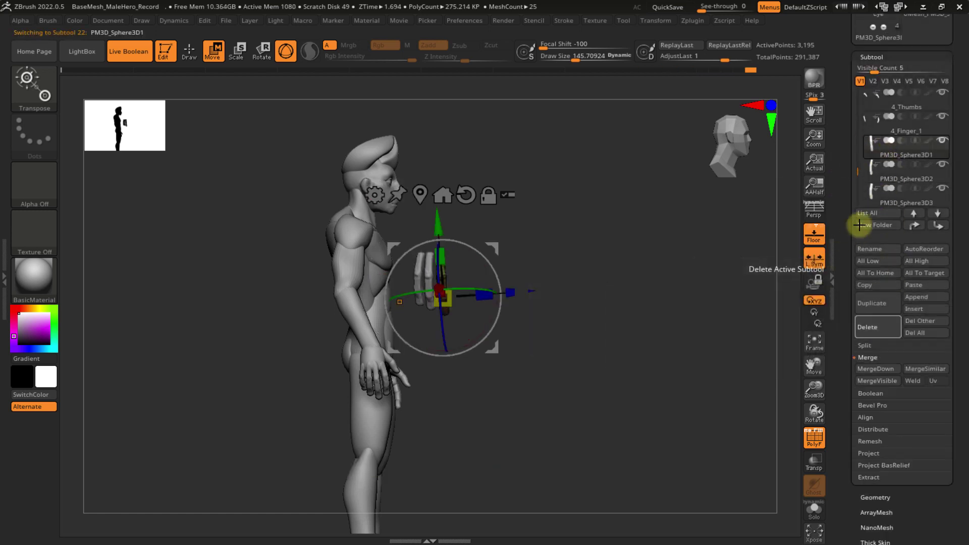
{"action": "left_click", "coordinate": [877, 317]}
{"action": "left_click", "coordinate": [761, 355]}
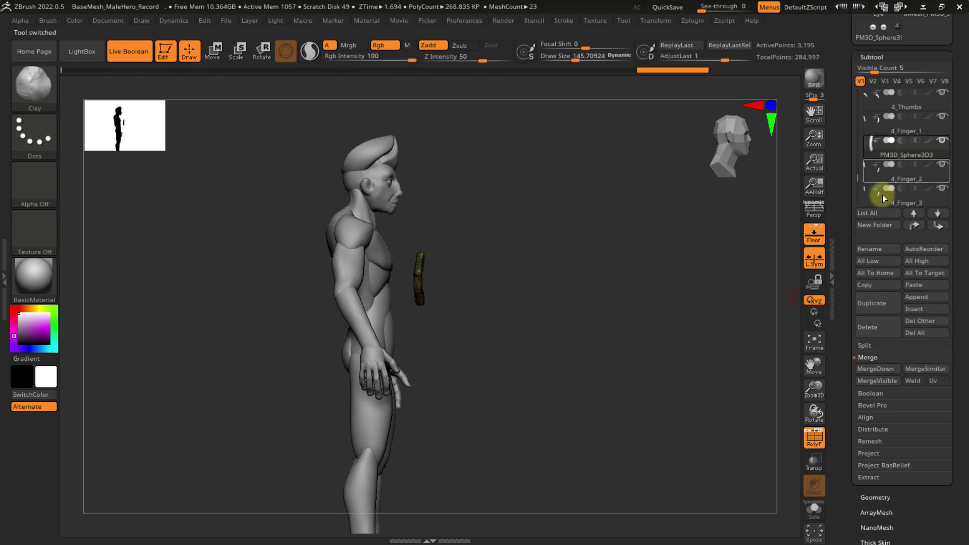
{"action": "left_click", "coordinate": [876, 328]}
{"action": "left_click", "coordinate": [760, 354]}
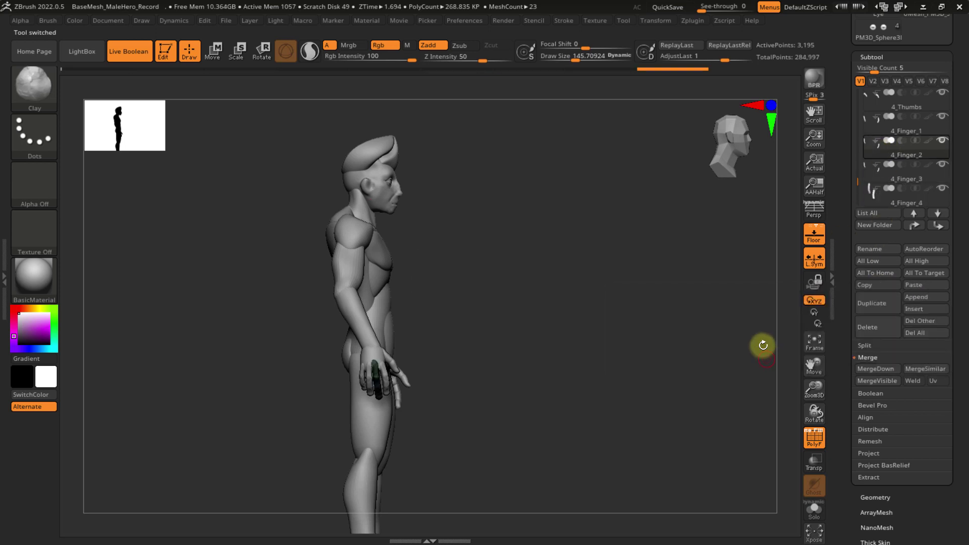
- Make 0_Hair the active subtool and examine the head, hair and eyes along with the first subtools in the list
{"action": "right_click_drag", "start_coordinate": [578, 266], "coordinate": [499, 309]}
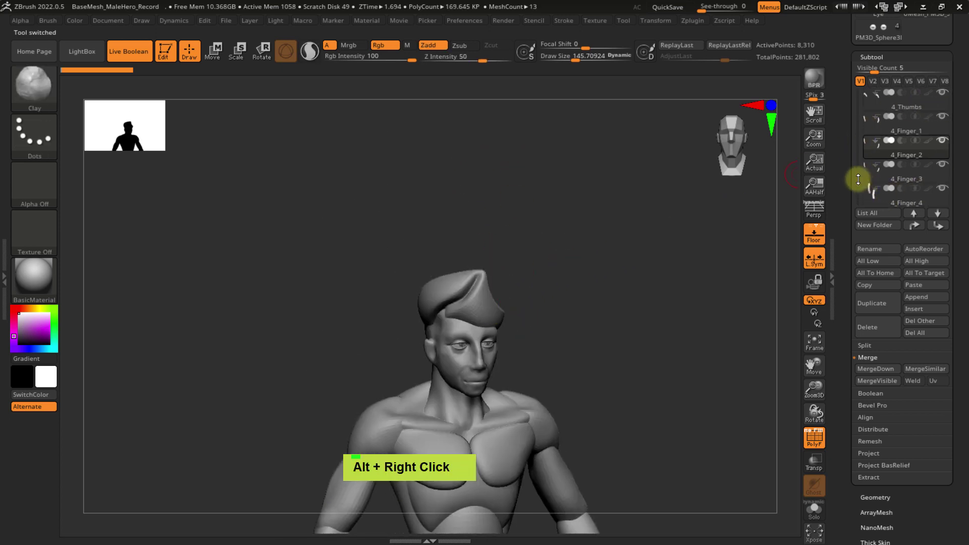
{"action": "left_click_drag", "start_coordinate": [858, 179], "coordinate": [853, 90]}
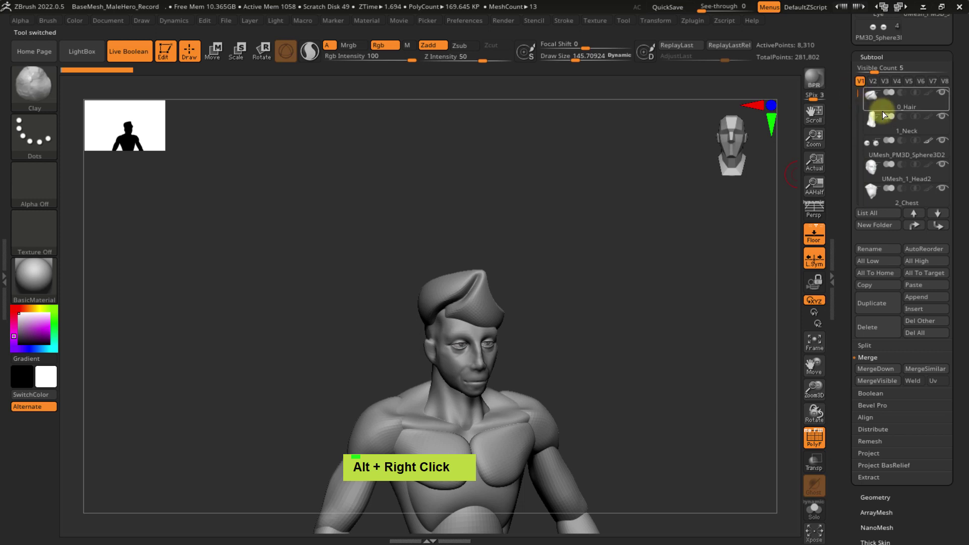
{"action": "left_click", "coordinate": [898, 104]}
{"action": "right_click_drag", "start_coordinate": [722, 236], "coordinate": [749, 172], "text": "alt"}
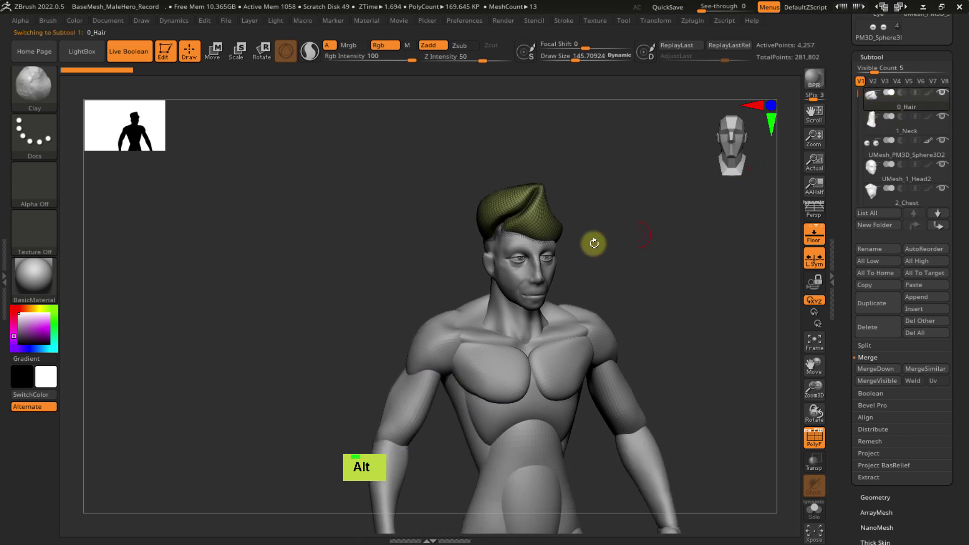
{"action": "right_click_drag", "start_coordinate": [557, 262], "coordinate": [545, 291], "text": "ctrl"}
{"action": "right_click_drag", "start_coordinate": [603, 363], "coordinate": [677, 528], "text": "alt"}
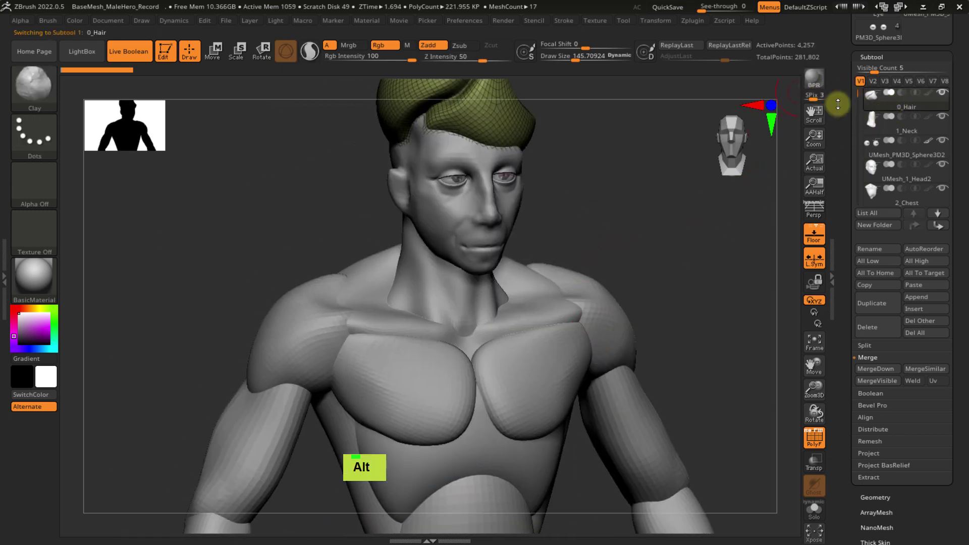
{"action": "mouse_move", "coordinate": [879, 94]}
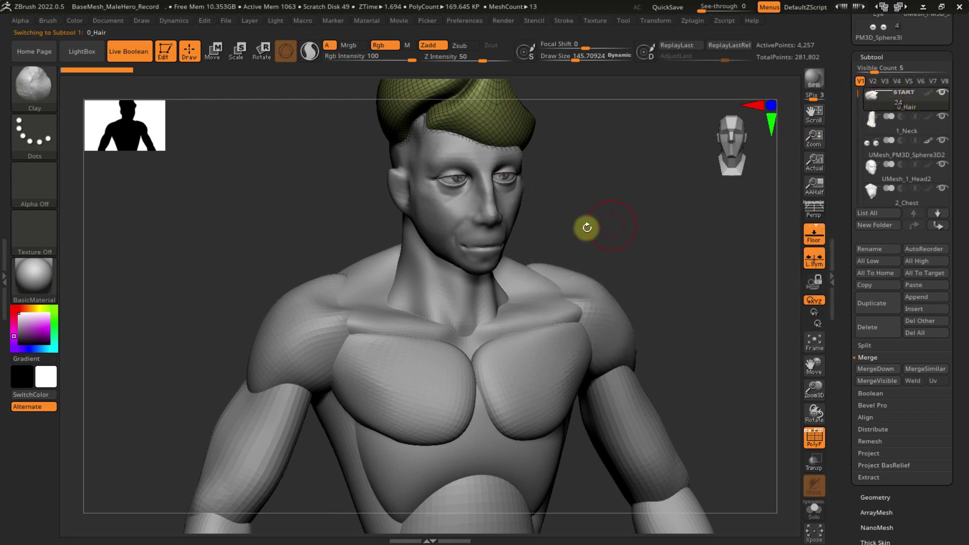
{"action": "right_click_drag", "start_coordinate": [586, 227], "coordinate": [613, 311], "text": "alt"}
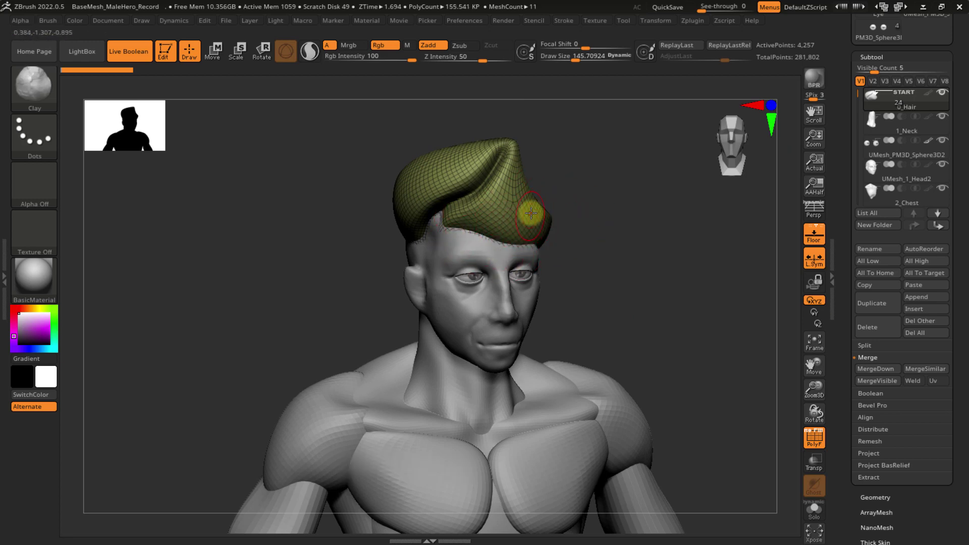
{"action": "mouse_move", "coordinate": [902, 155]}
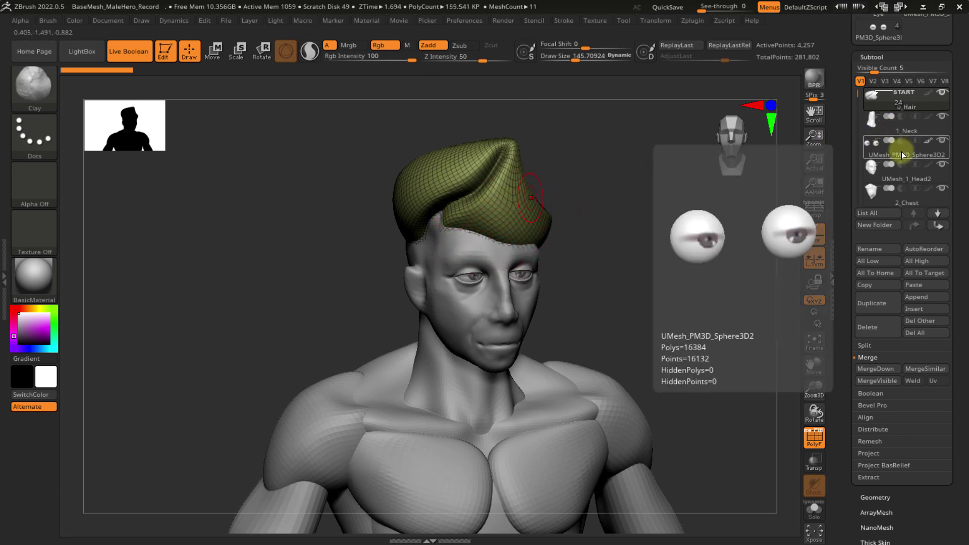
- Move the UMesh_1_Head2 subtool up directly below 0_Hair and mark it as a Boolean start group
{"action": "left_click", "coordinate": [894, 176]}
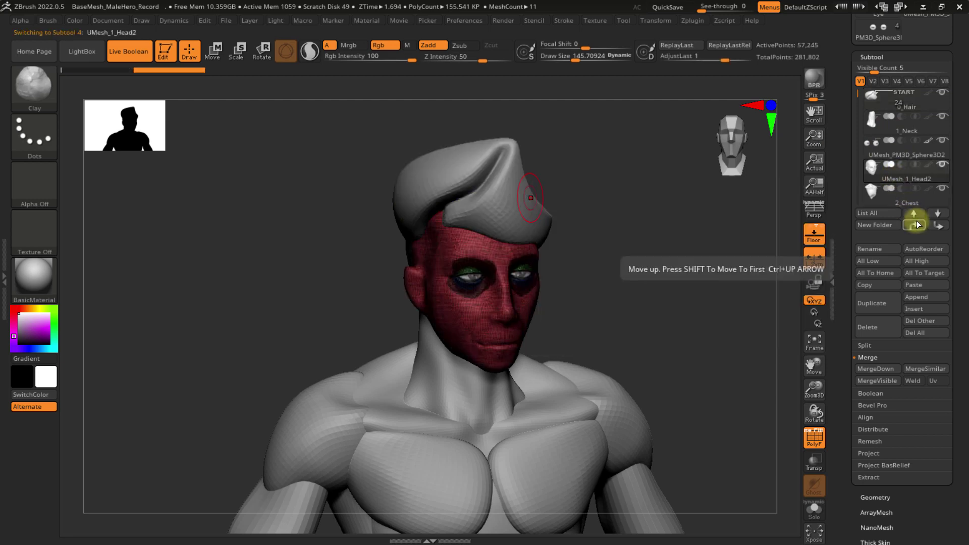
{"action": "left_click", "coordinate": [918, 225]}
{"action": "left_click", "coordinate": [917, 224]}
{"action": "mouse_move", "coordinate": [893, 139]}
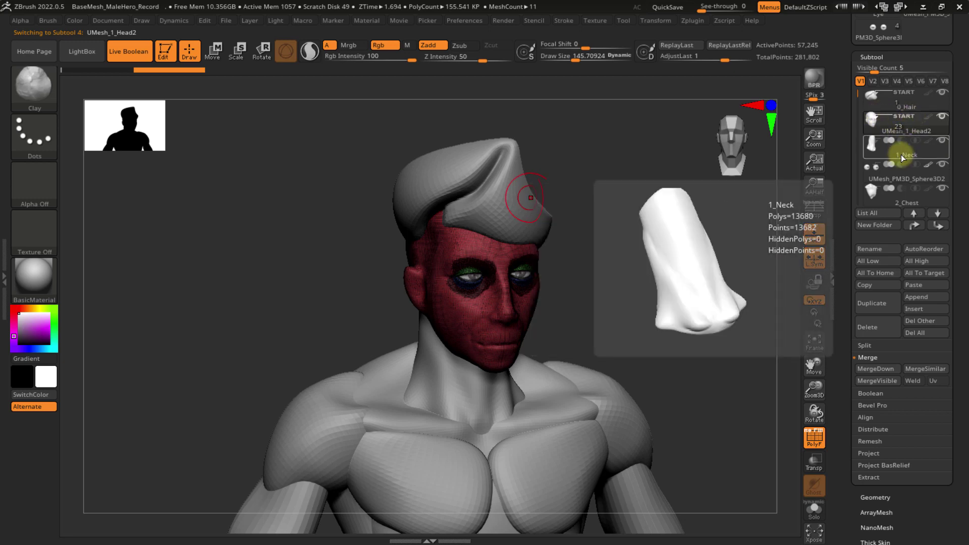
- Move the UMesh_PM3D_Sphere3D2 eyes to the top of the subtool list and mark them as a separate Boolean start group
{"action": "left_click", "coordinate": [900, 178]}
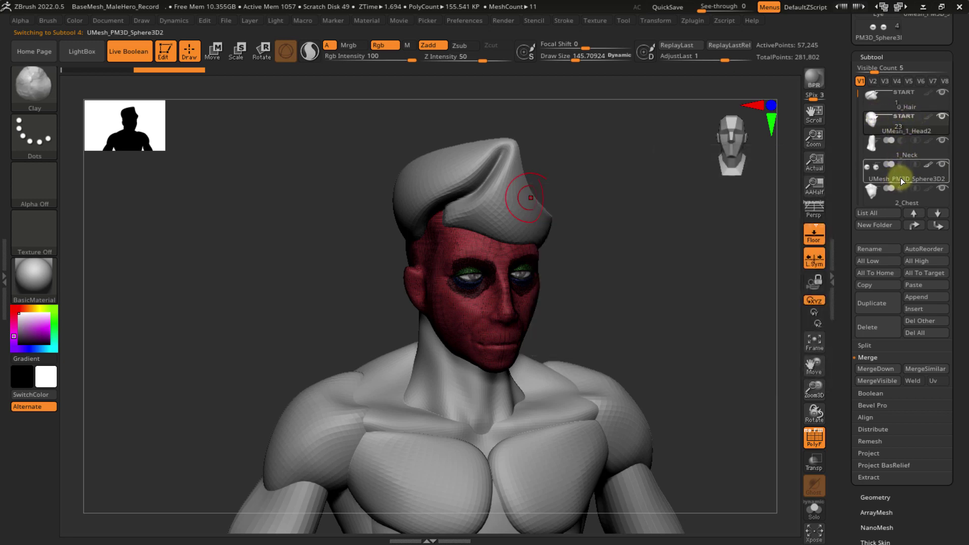
{"action": "key", "text": "shift"}
{"action": "left_click", "coordinate": [914, 226], "text": "shift"}
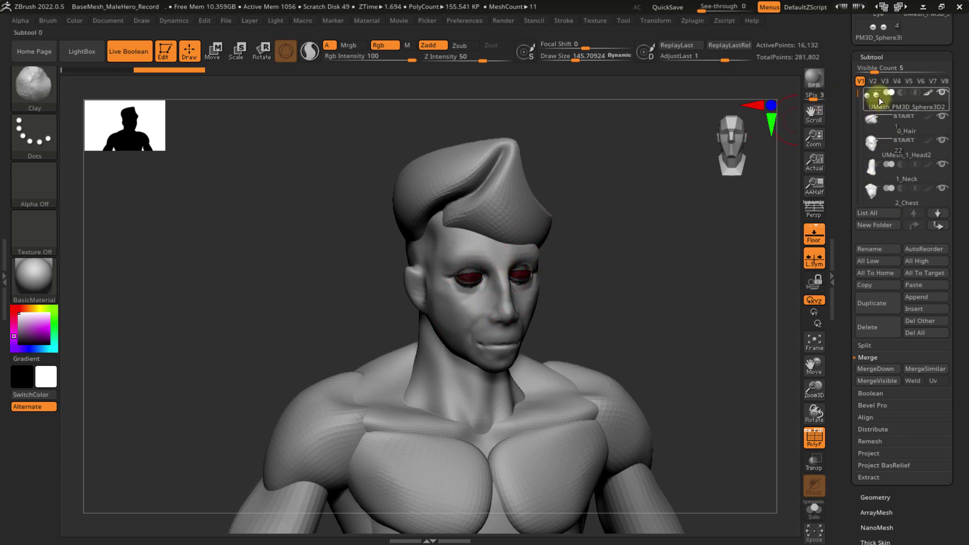
{"action": "mouse_move", "coordinate": [887, 103]}
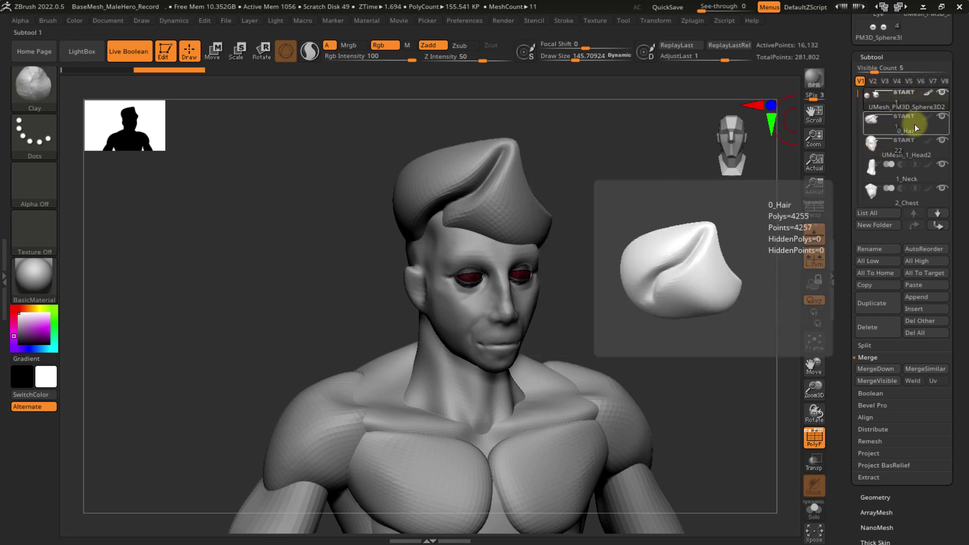
{"action": "mouse_move", "coordinate": [919, 149]}
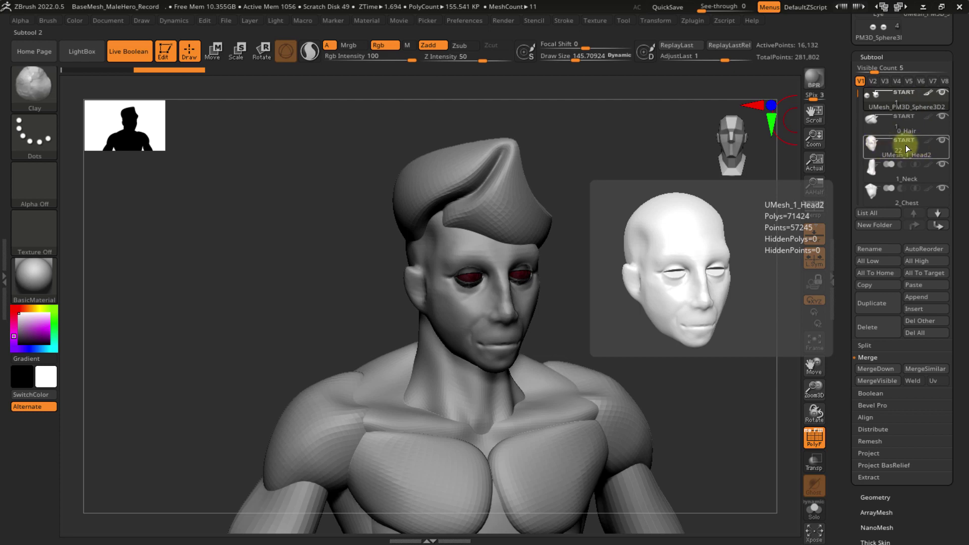
{"action": "mouse_move", "coordinate": [856, 93]}
{"action": "left_mouse_down"}
{"action": "mouse_move", "coordinate": [862, 190]}
{"action": "mouse_move", "coordinate": [861, 90]}
{"action": "left_mouse_up"}
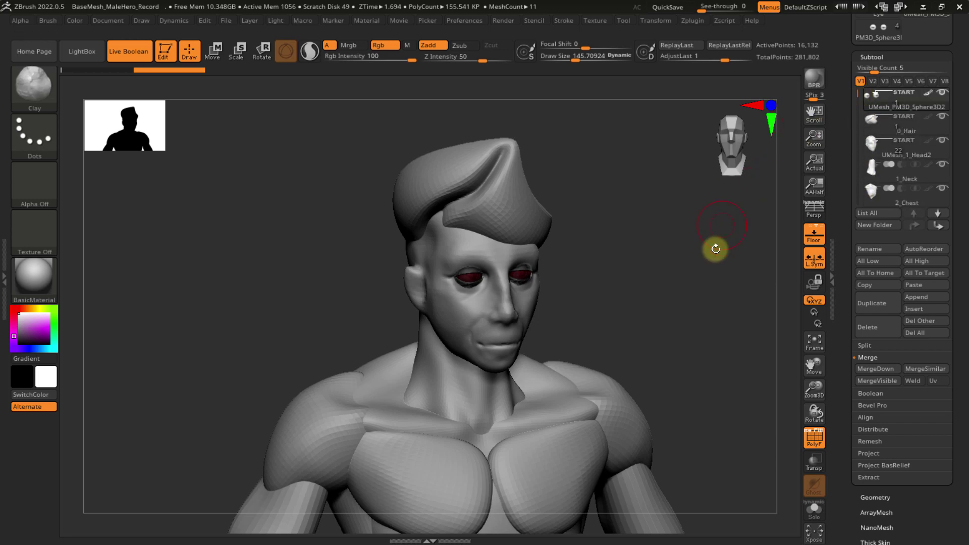
- Quick-save the project and make a Boolean mesh from the hero's arranged subtools
{"action": "mouse_move", "coordinate": [713, 248]}
{"action": "right_mouse_down", "text": "ctrl"}
{"action": "mouse_move", "coordinate": [664, 218]}
{"action": "mouse_move", "coordinate": [646, 273]}
{"action": "mouse_move", "coordinate": [708, 240]}
{"action": "right_mouse_up", "text": "ctrl"}
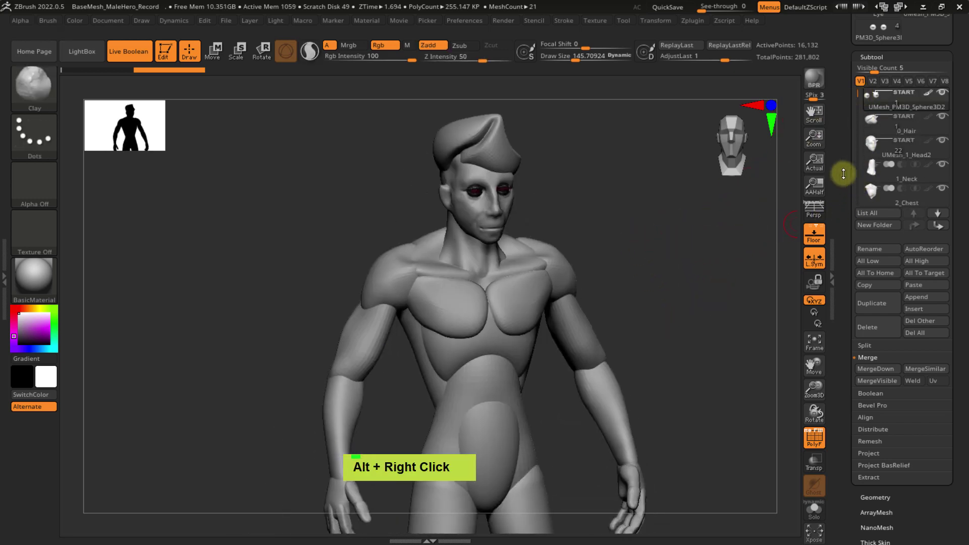
{"action": "left_click_drag", "start_coordinate": [843, 171], "coordinate": [839, 260]}
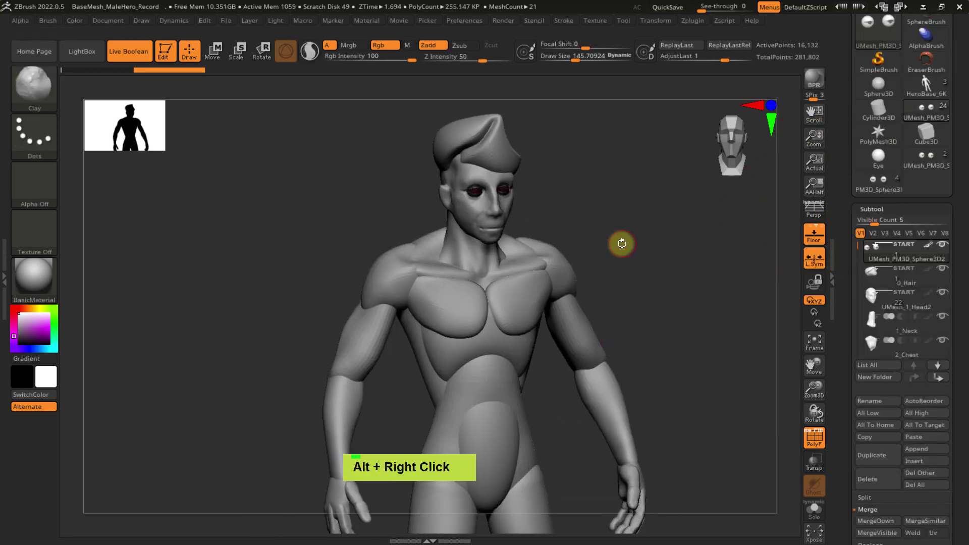
{"action": "key", "text": "9"}
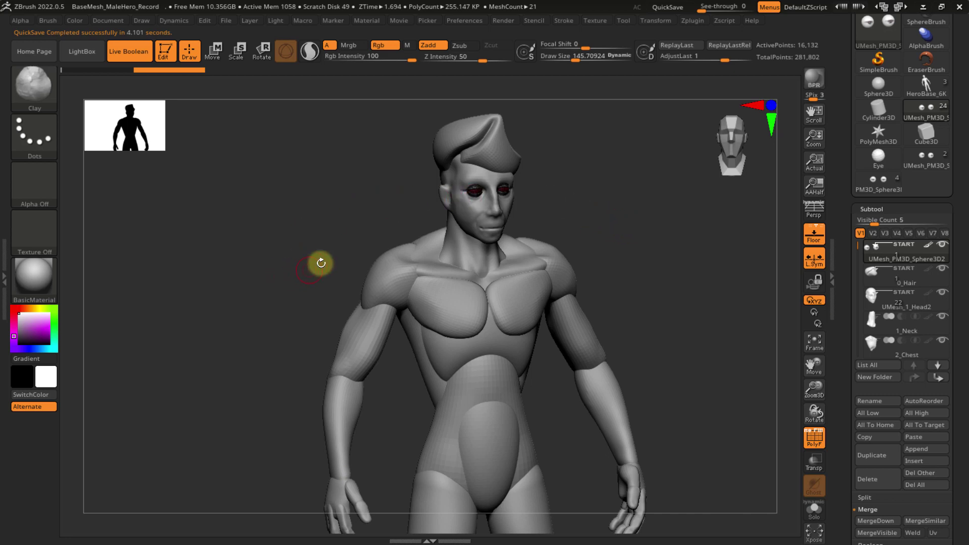
{"action": "scroll", "coordinate": [849, 255], "scroll_direction": "down", "scroll_amount": 3}
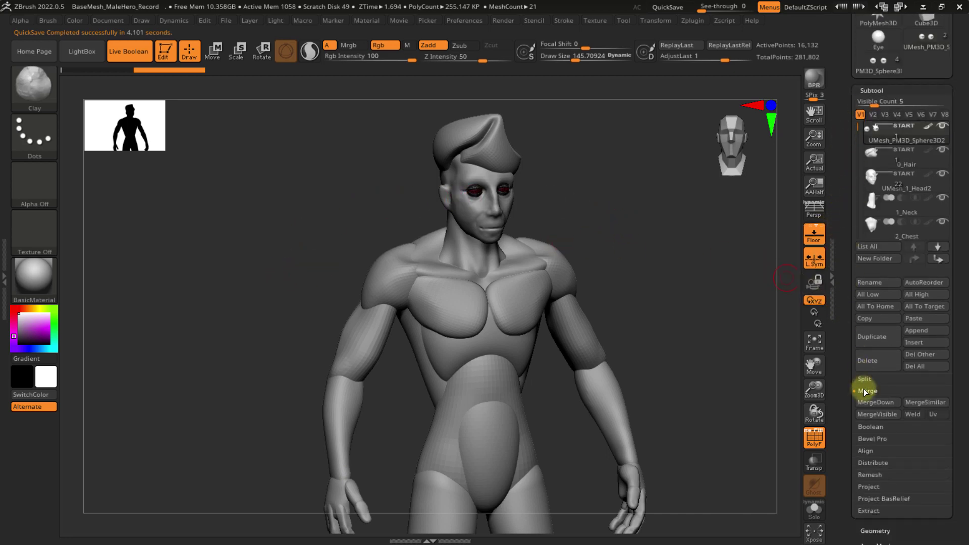
{"action": "left_click", "coordinate": [871, 427]}
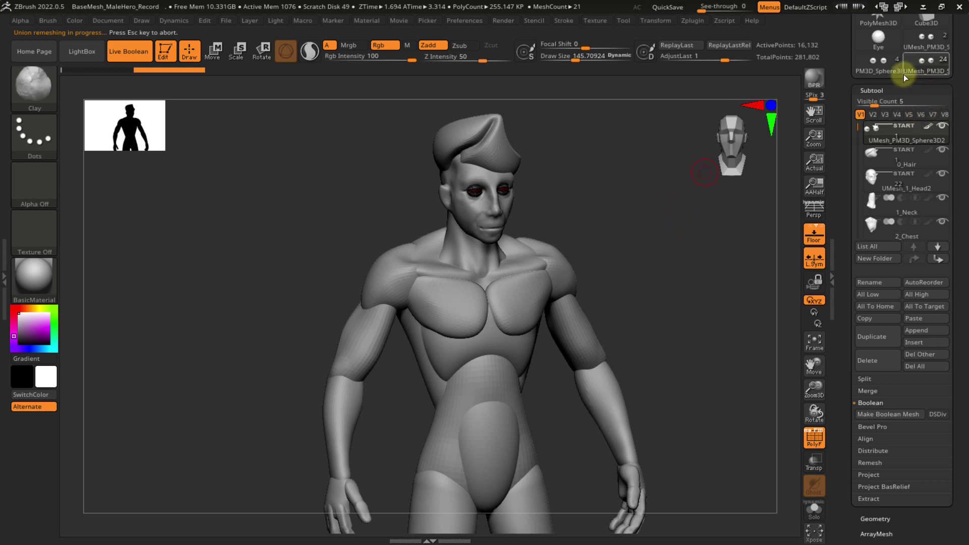
- Turn off the polyframe display, check the other loaded tools and switch to the three-subtool Boolean result UMesh_PM3D_Sphere3D3
{"action": "left_click_drag", "start_coordinate": [849, 64], "coordinate": [865, 104]}
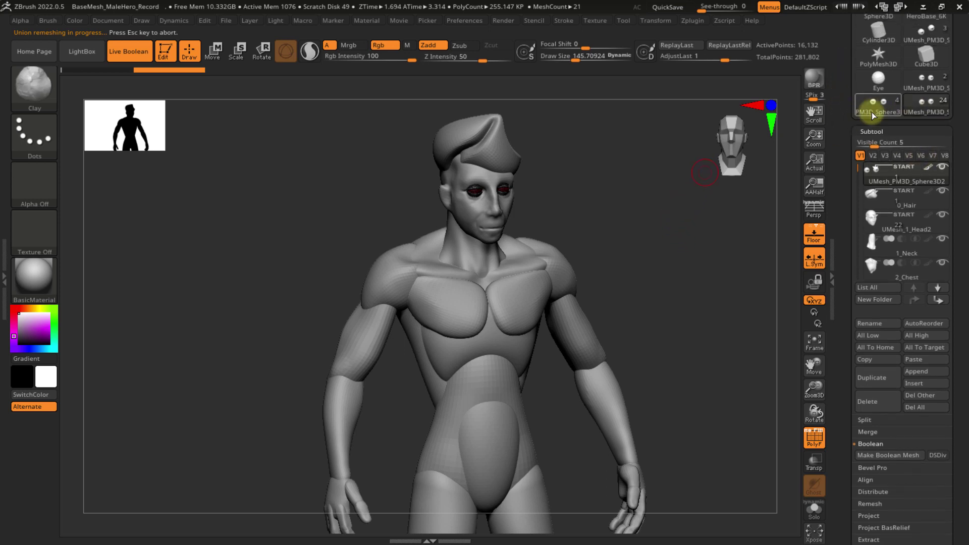
{"action": "mouse_move", "coordinate": [894, 103]}
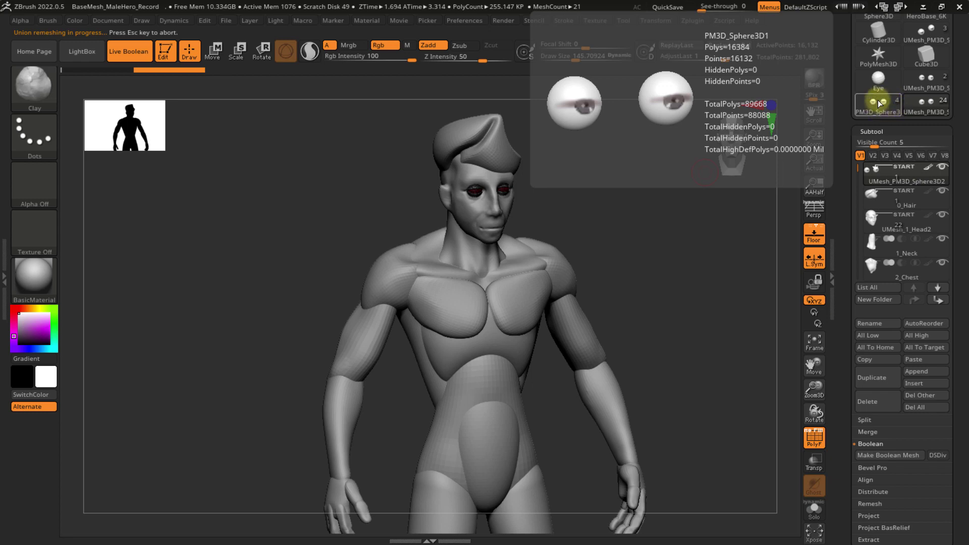
{"action": "key", "text": "shift+f"}
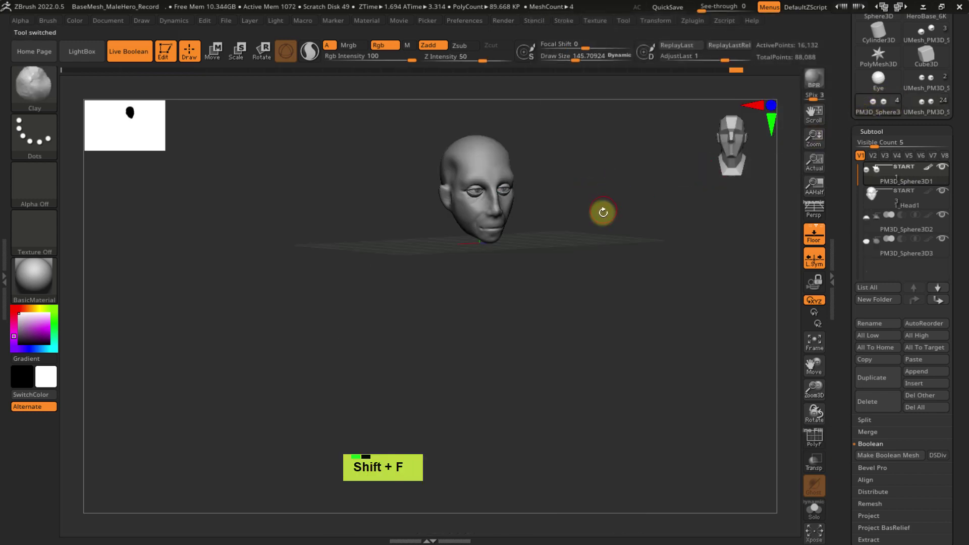
{"action": "right_click_drag", "start_coordinate": [601, 212], "coordinate": [603, 246], "text": "ctrl"}
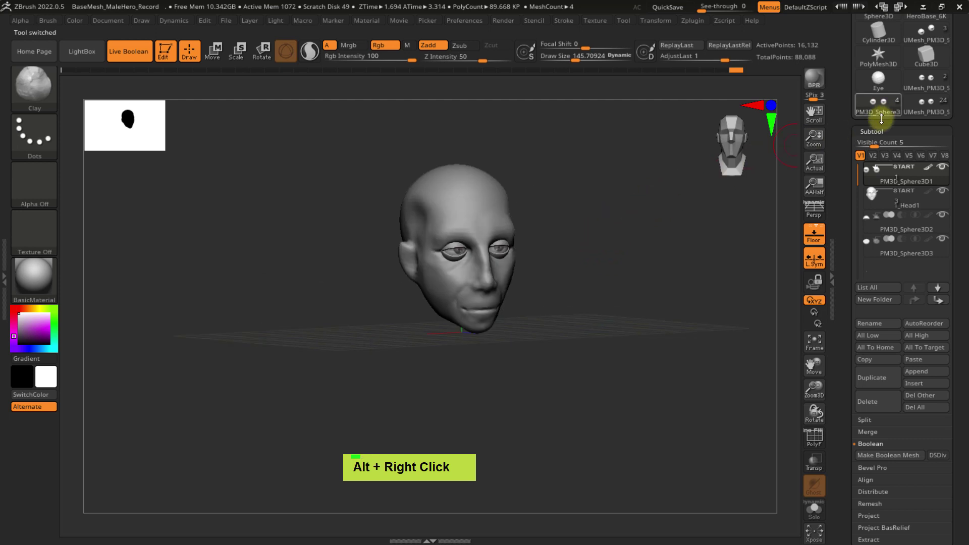
{"action": "left_click", "coordinate": [923, 104]}
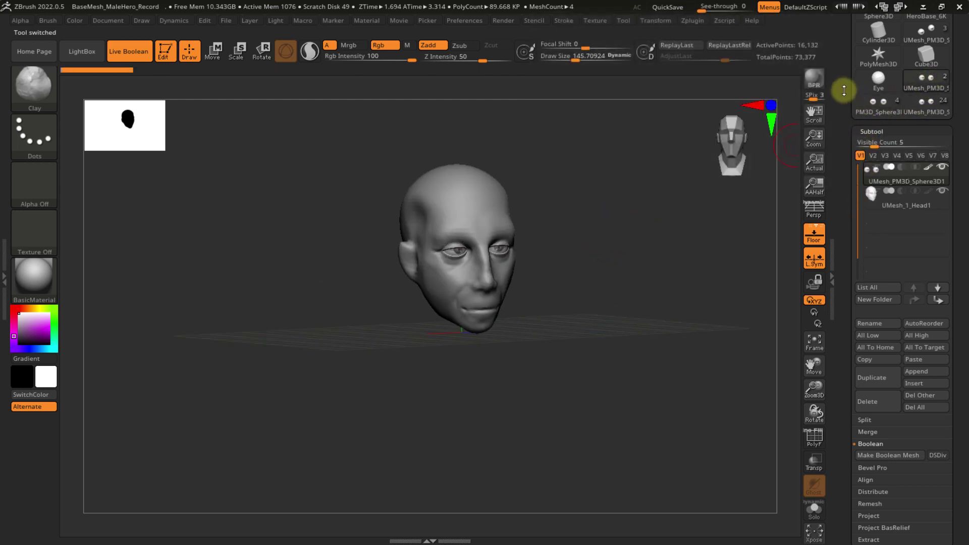
{"action": "left_click_drag", "start_coordinate": [843, 89], "coordinate": [849, 151]}
{"action": "left_click", "coordinate": [925, 110]}
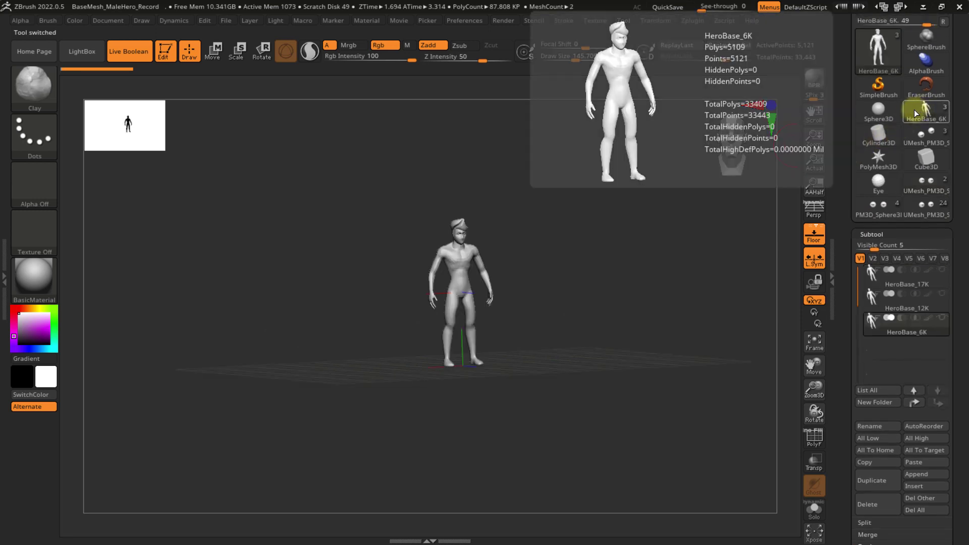
{"action": "left_click", "coordinate": [927, 144]}
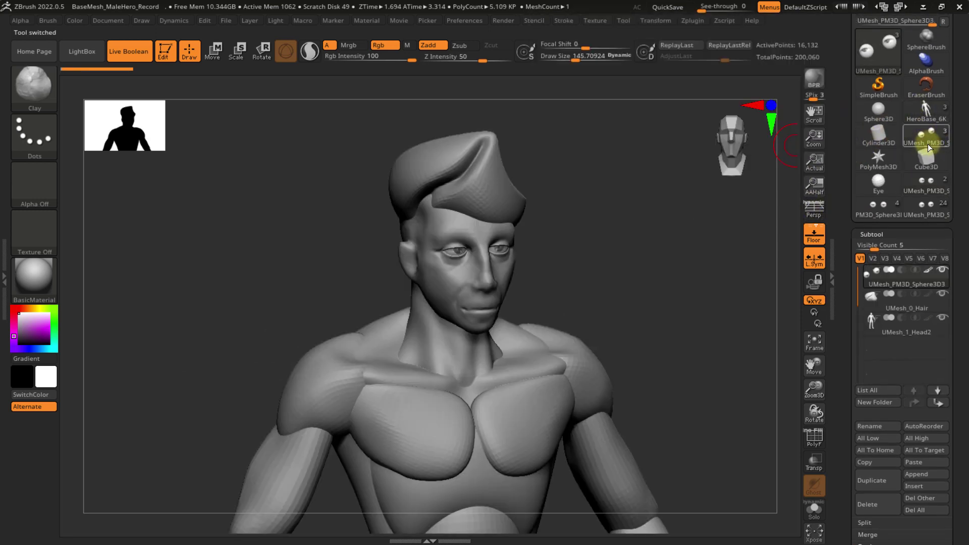
- Turn the polyframe display back on and make the merged body subtool UMesh_1_Head2 active
{"action": "right_click_drag", "start_coordinate": [570, 277], "coordinate": [483, 296], "text": "ctrl"}
{"action": "key", "text": "shift+f"}
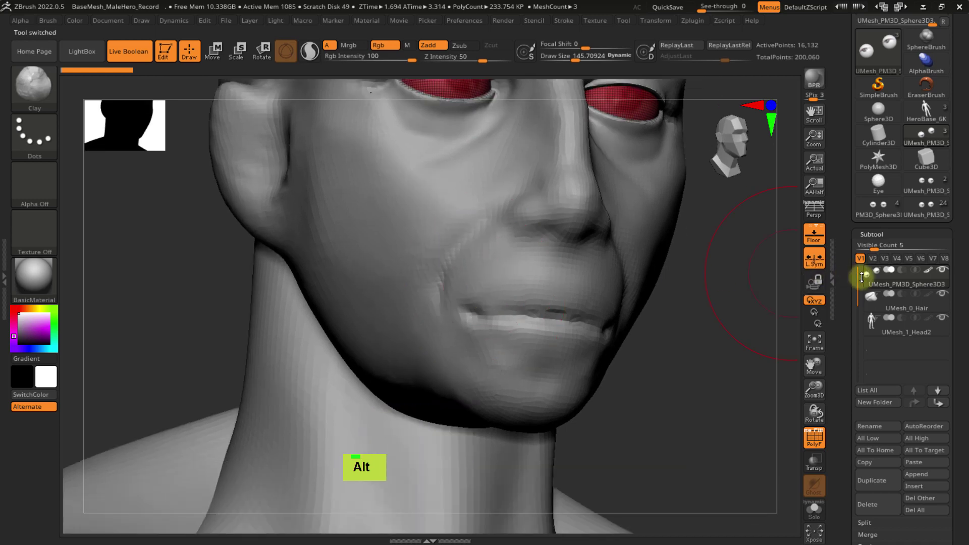
{"action": "mouse_move", "coordinate": [878, 285]}
{"action": "mouse_move", "coordinate": [882, 302]}
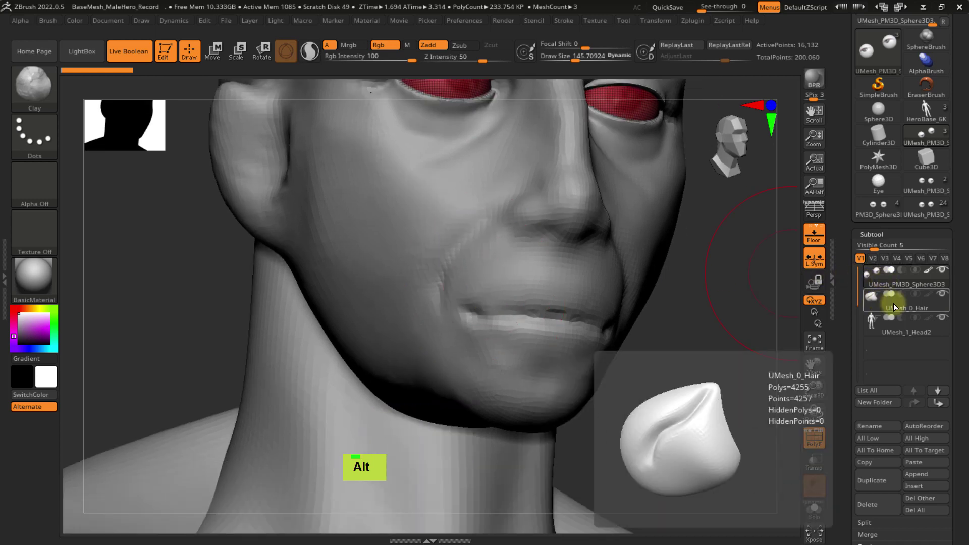
{"action": "left_click", "coordinate": [900, 331]}
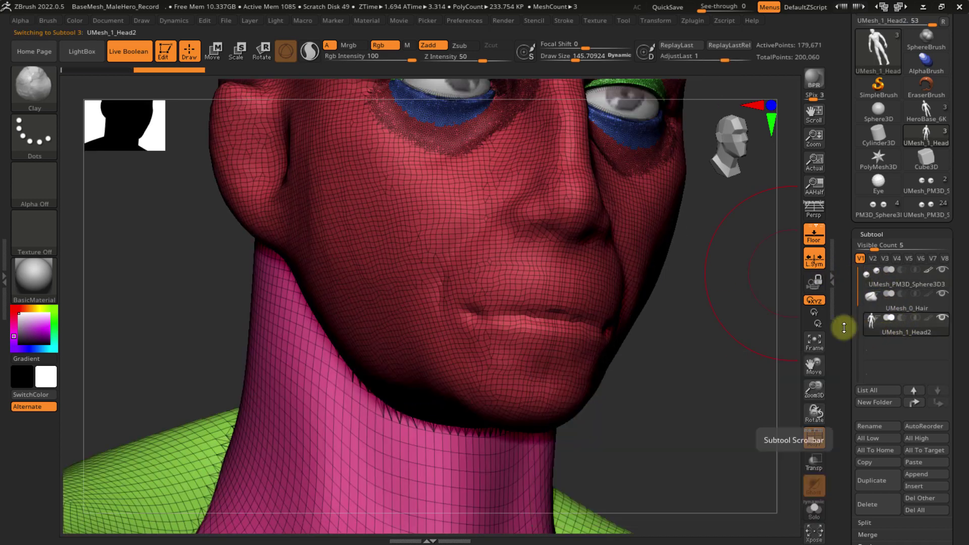
- Examine the wireframe and polygroups where the merged head, neck, shoulder and chest meet
{"action": "right_click_drag", "start_coordinate": [621, 333], "coordinate": [590, 317], "text": "ctrl"}
{"action": "key", "text": "shift+f"}
{"action": "key", "text": "shift+f"}
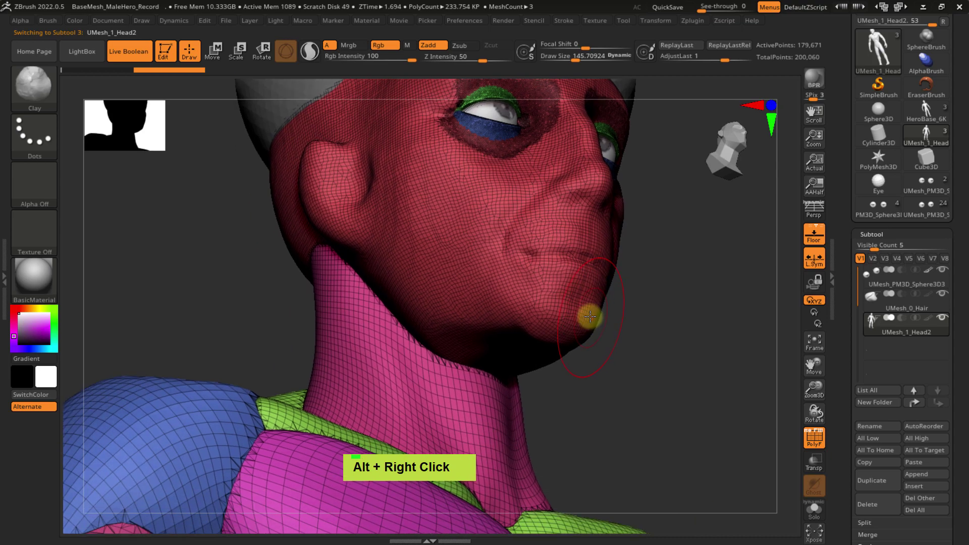
{"action": "right_click_drag", "start_coordinate": [533, 247], "coordinate": [537, 399], "text": "alt"}
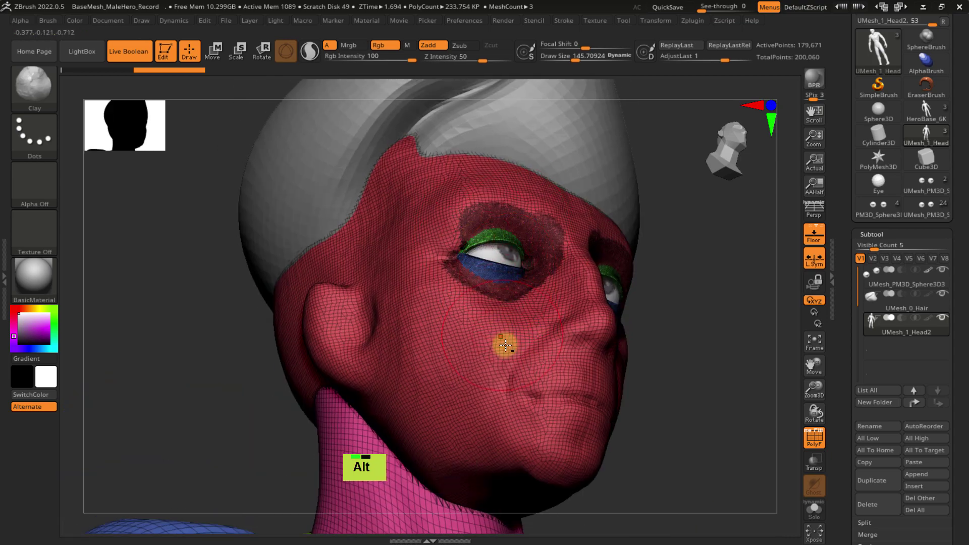
{"action": "right_click_drag", "start_coordinate": [504, 342], "coordinate": [523, 245], "text": "alt"}
{"action": "right_click_drag", "start_coordinate": [519, 296], "coordinate": [521, 325]}
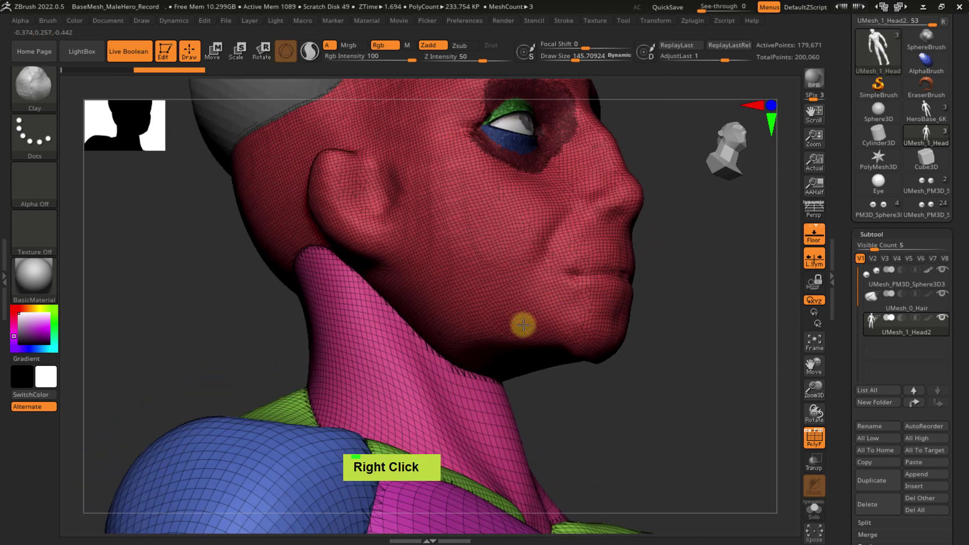
{"action": "key", "text": "shift+f"}
{"action": "key", "text": "shift+f"}
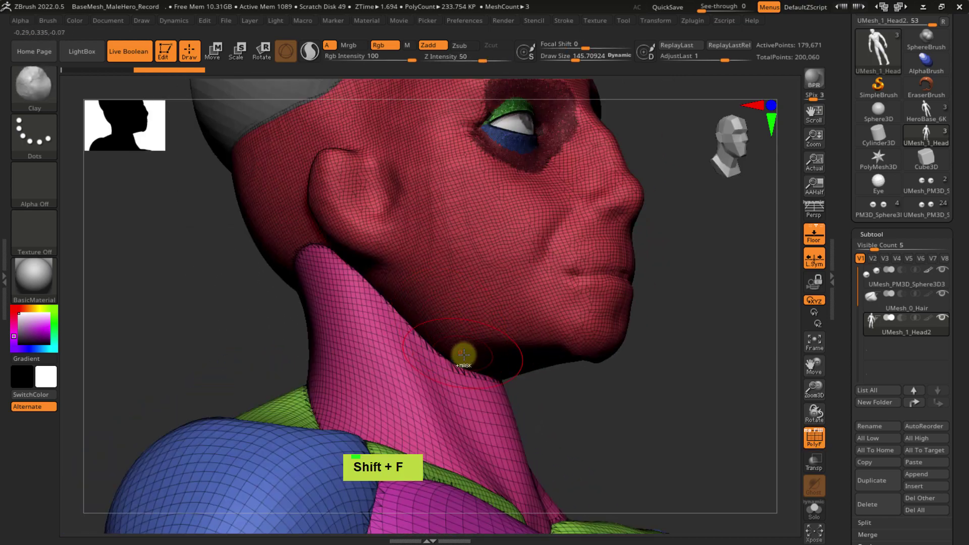
{"action": "right_click_drag", "start_coordinate": [460, 353], "coordinate": [425, 285], "text": "ctrl"}
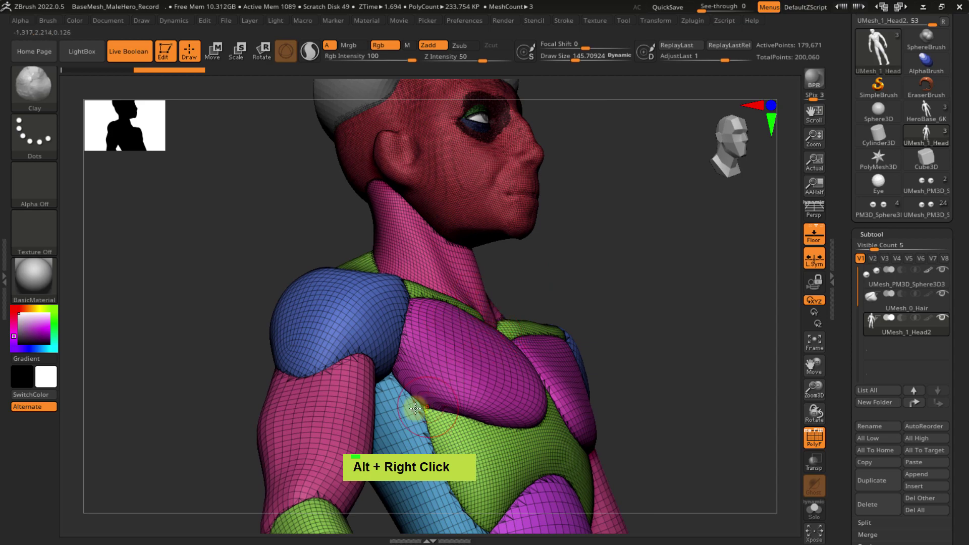
{"action": "mouse_move", "coordinate": [435, 293]}
{"action": "right_mouse_down", "text": "alt"}
{"action": "mouse_move", "coordinate": [449, 333]}
{"action": "mouse_move", "coordinate": [426, 275]}
{"action": "mouse_move", "coordinate": [454, 318]}
{"action": "mouse_move", "coordinate": [439, 290]}
{"action": "right_mouse_up", "text": "alt"}
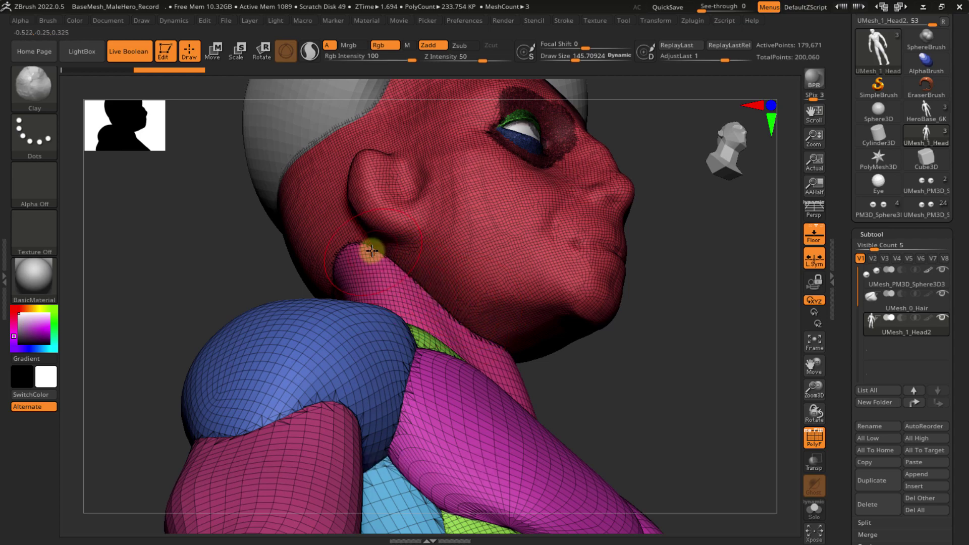
- Hide the polyframe and examine the shaded surface along the jaw and neck seams
{"action": "key", "text": "shift+f"}
{"action": "right_click_drag", "start_coordinate": [469, 303], "coordinate": [398, 366], "text": "ctrl"}
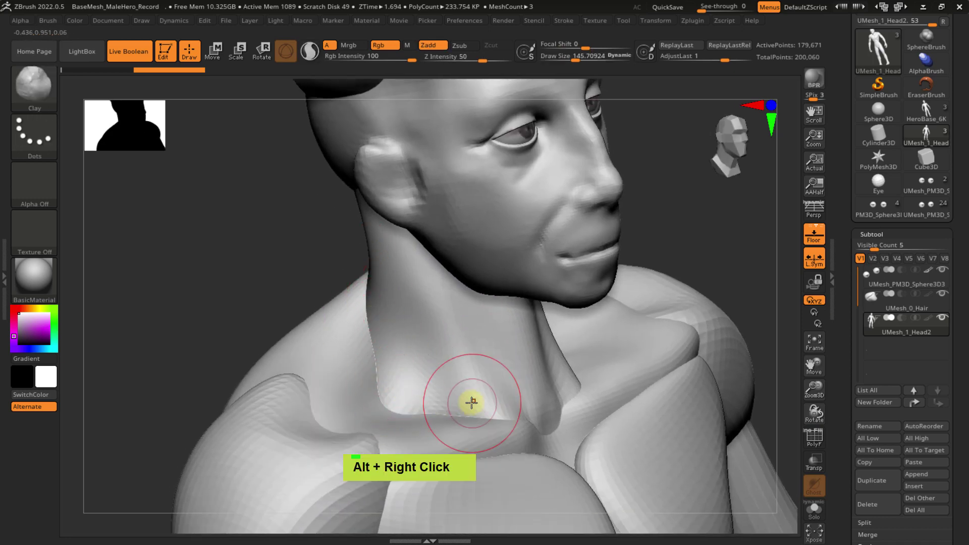
{"action": "right_click_drag", "start_coordinate": [506, 371], "coordinate": [496, 290]}
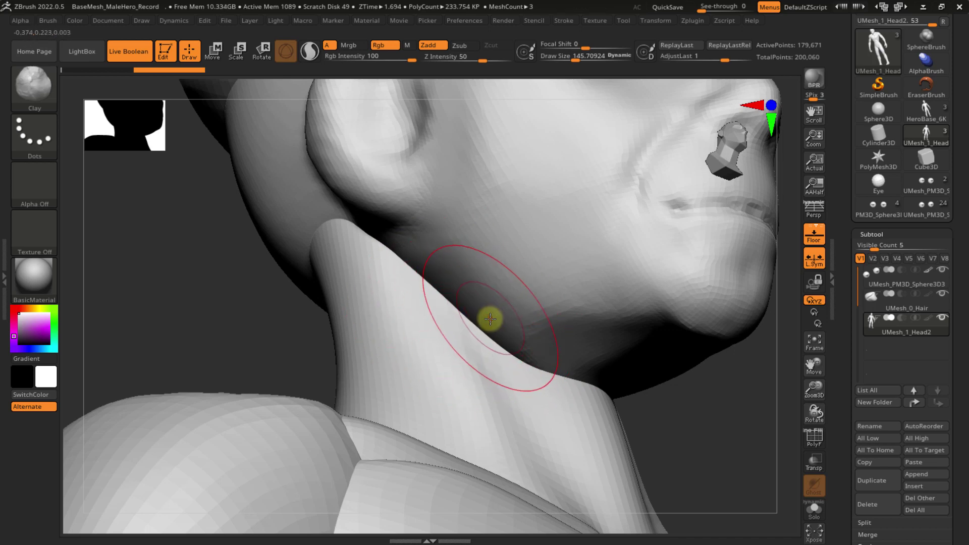
{"action": "right_click_drag", "start_coordinate": [497, 323], "coordinate": [477, 298], "text": "ctrl"}
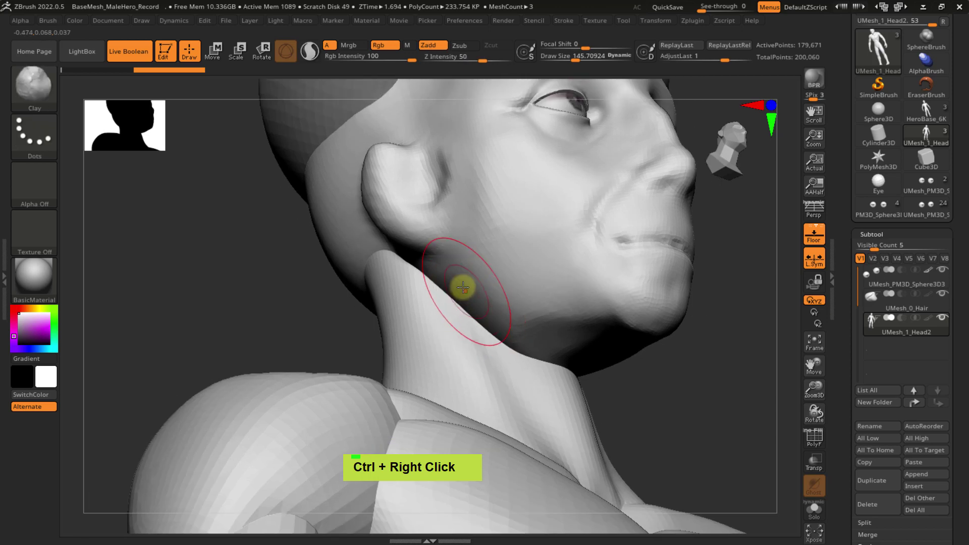
- Enable Sculptris Pro mode for working on the merged body around the jaw and neck seam
{"action": "key", "text": "backslash"}
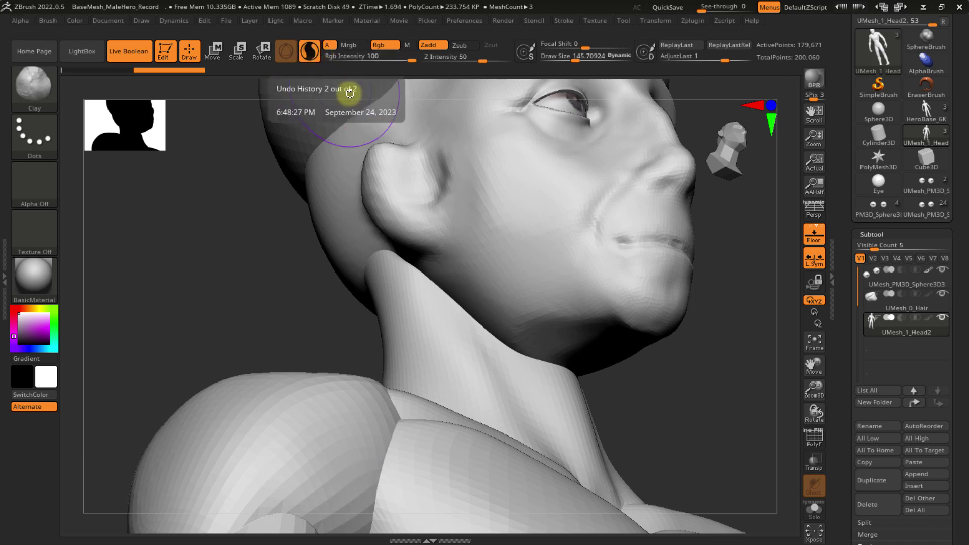
{"action": "left_click", "coordinate": [318, 52]}
{"action": "right_click_drag", "start_coordinate": [507, 285], "coordinate": [489, 264]}
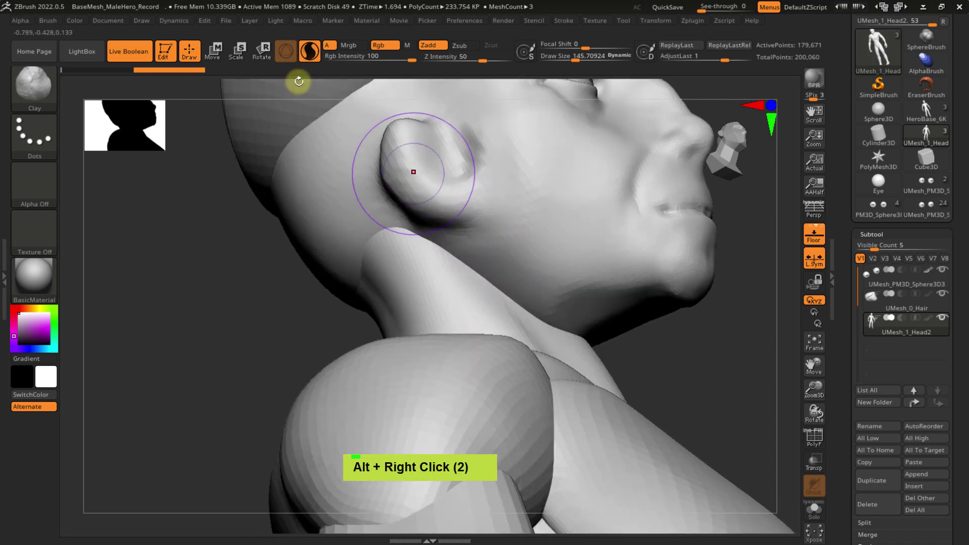
{"action": "left_click", "coordinate": [309, 51]}
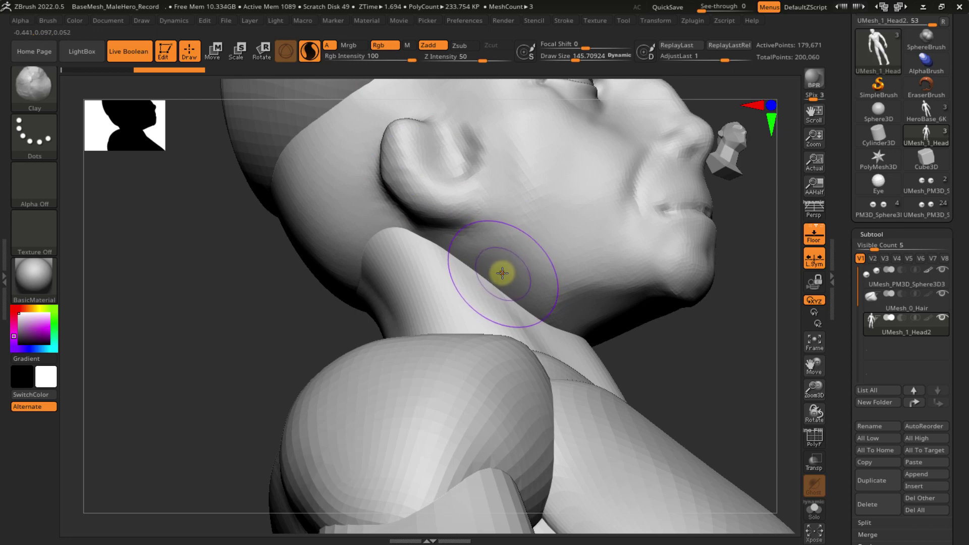
{"action": "key", "text": "ctrl"}
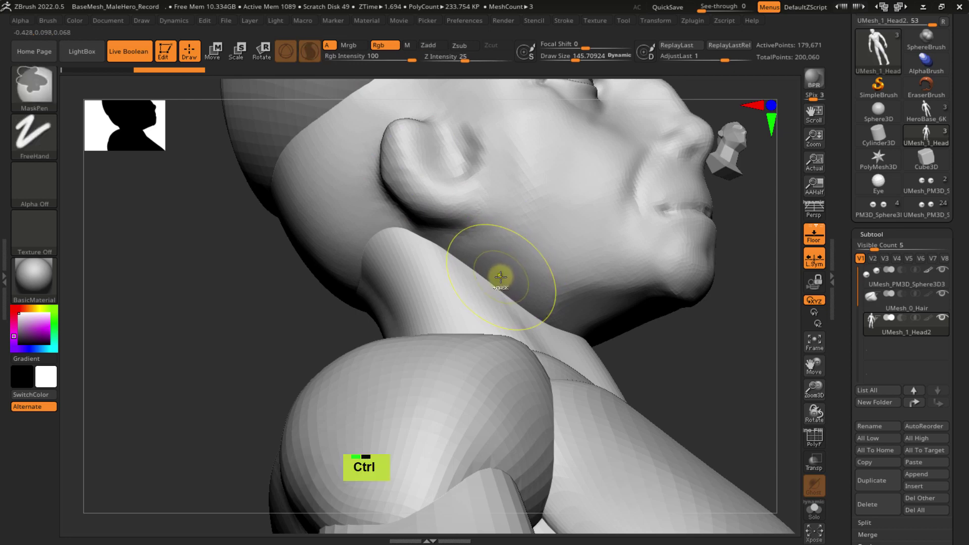
- Turn Sculptris Pro back on for smoothing the merged body with dynamic tessellation
{"action": "key", "text": "shift"}
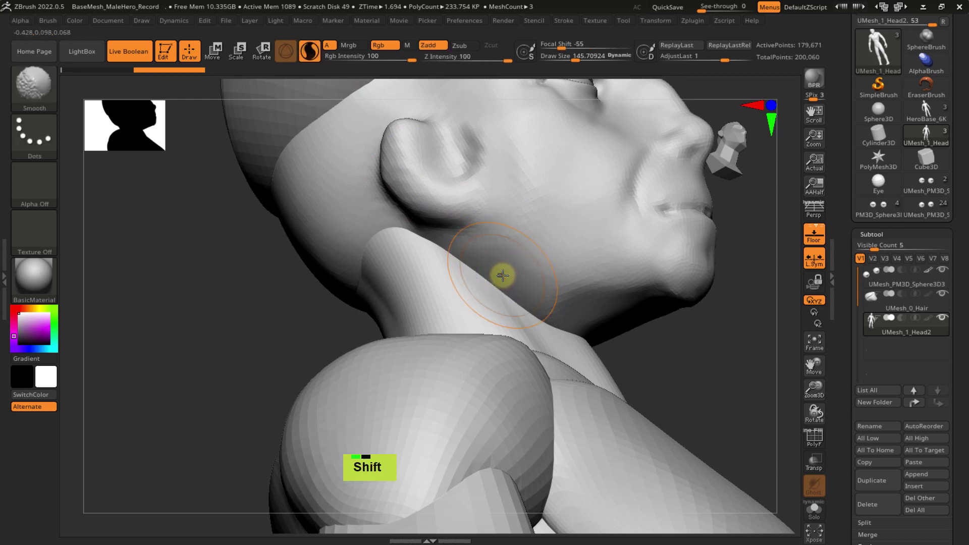
{"action": "key", "text": "shift"}
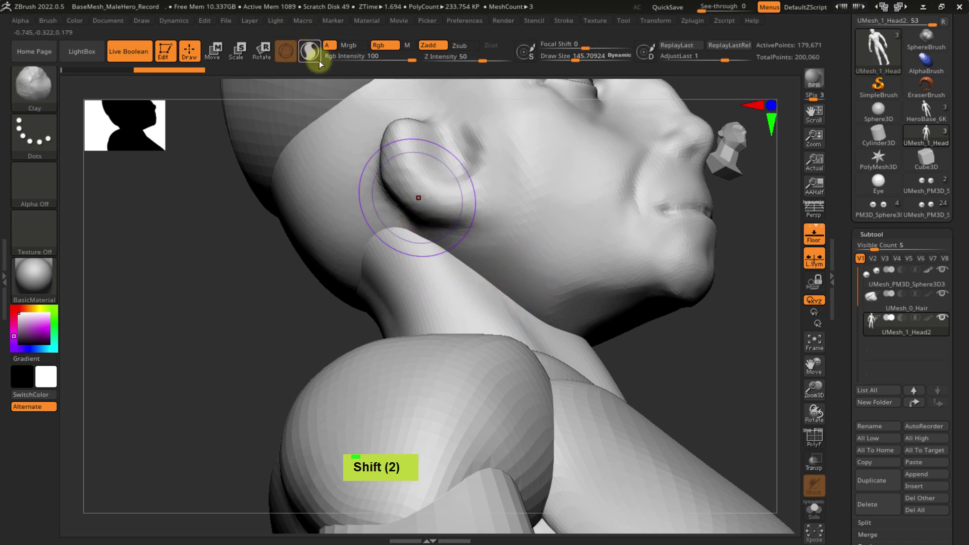
{"action": "key", "text": "shift"}
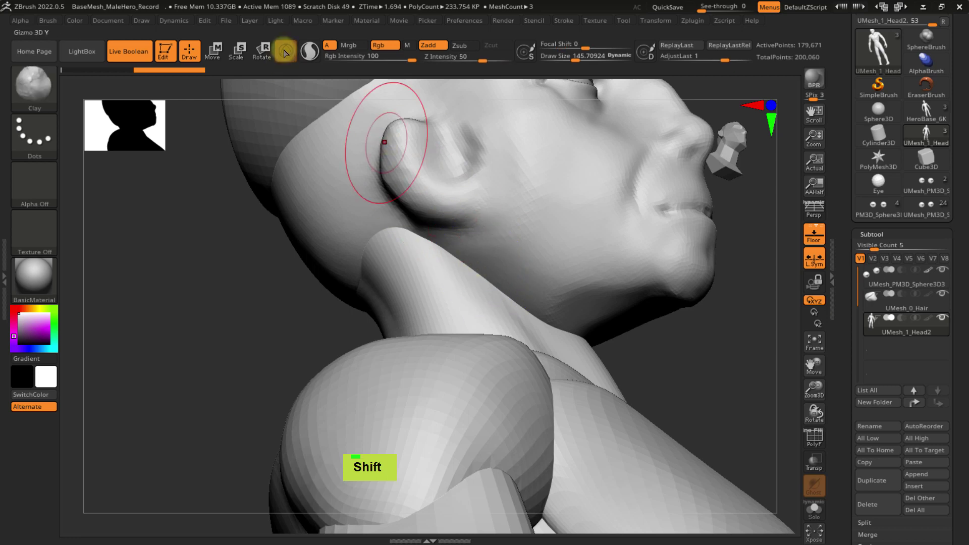
{"action": "left_click", "coordinate": [309, 52]}
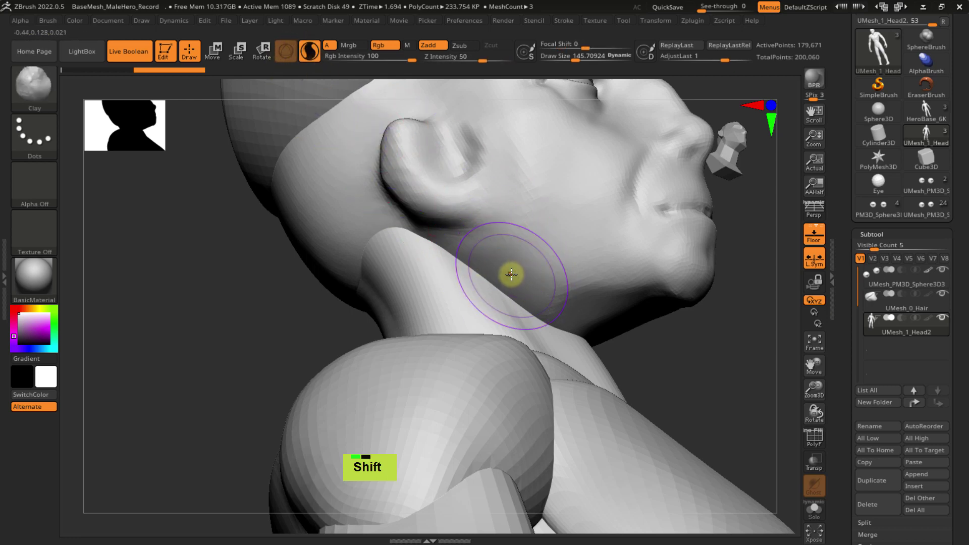
- Smooth the seam where the jaw meets the side of the neck below the ear
{"action": "key", "text": "shift"}
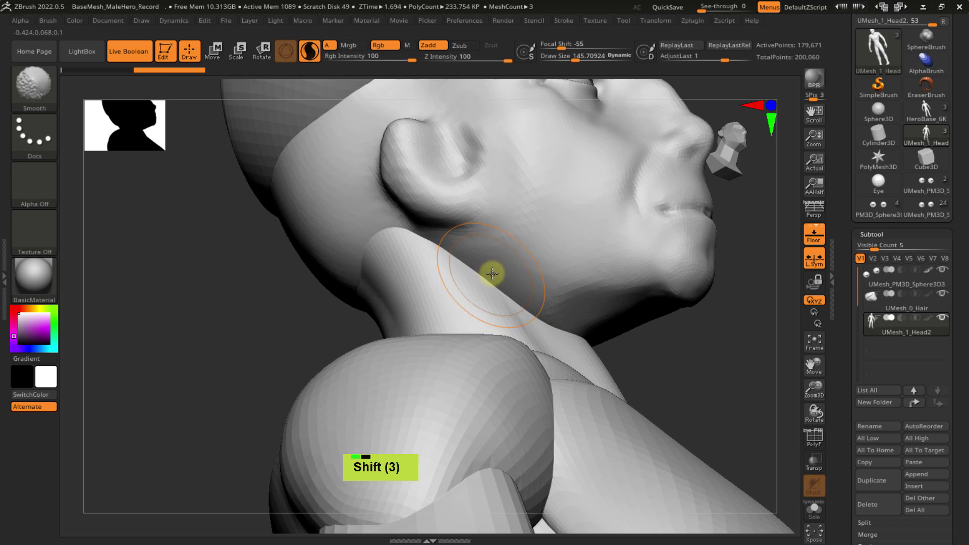
{"action": "key", "text": "ctrl+shift"}
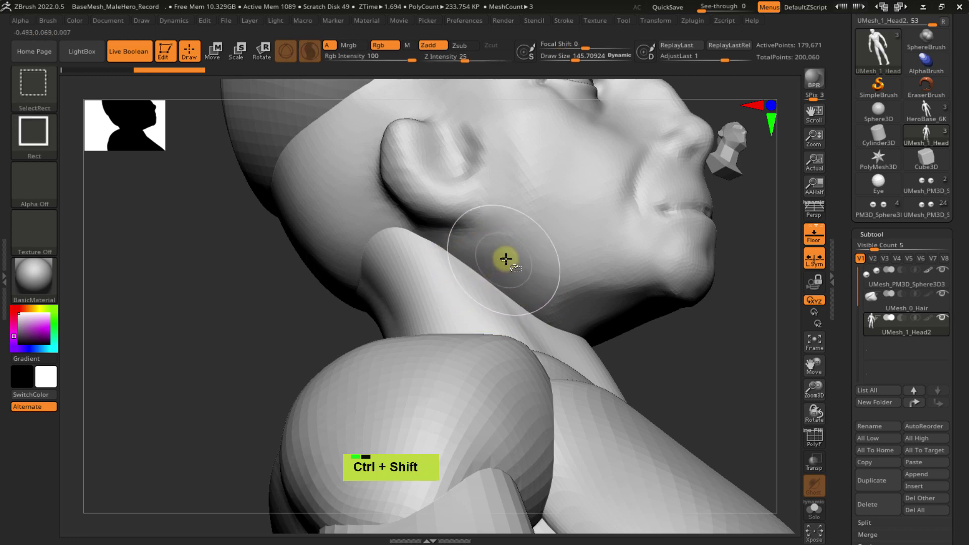
{"action": "key", "text": "shift"}
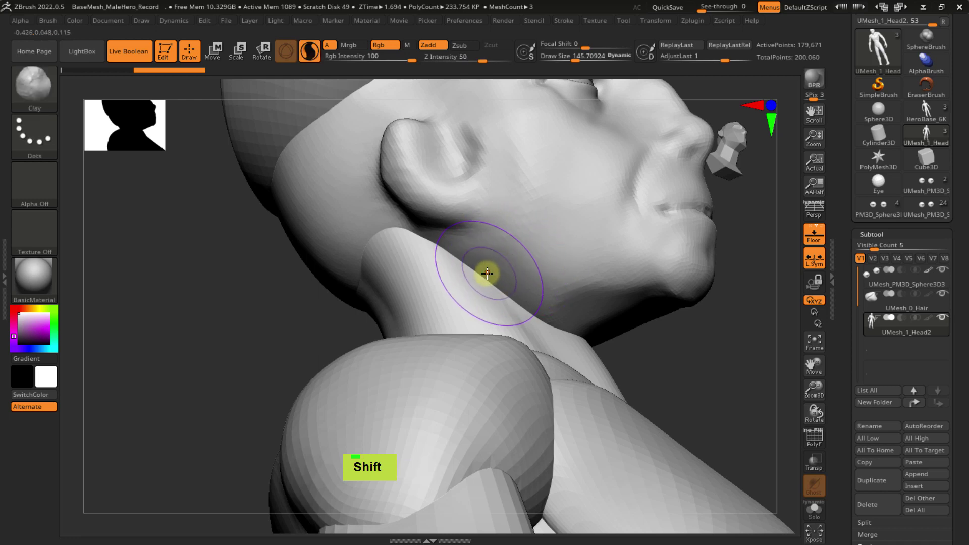
{"action": "left_click_drag", "start_coordinate": [485, 277], "coordinate": [483, 271], "text": "shift"}
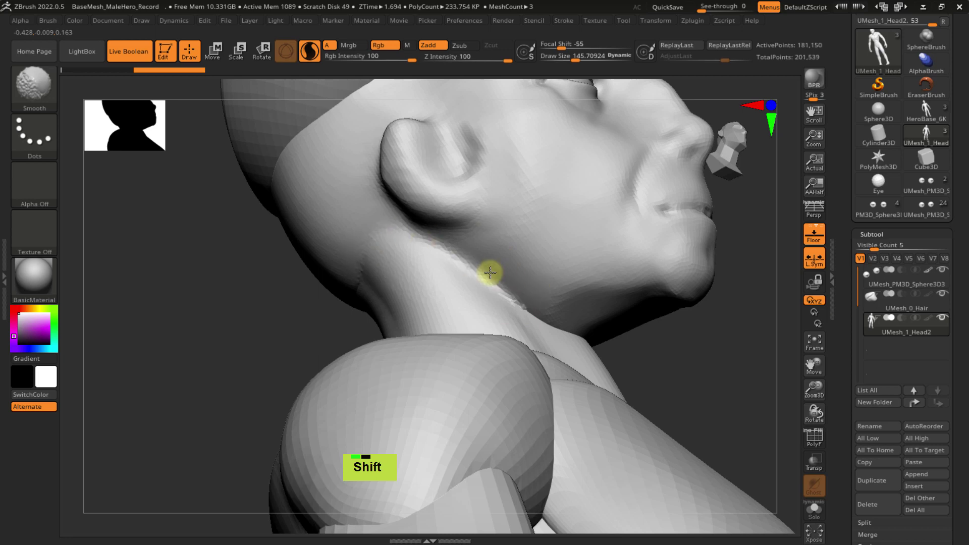
{"action": "left_click_drag", "start_coordinate": [462, 264], "coordinate": [548, 309], "text": "shift"}
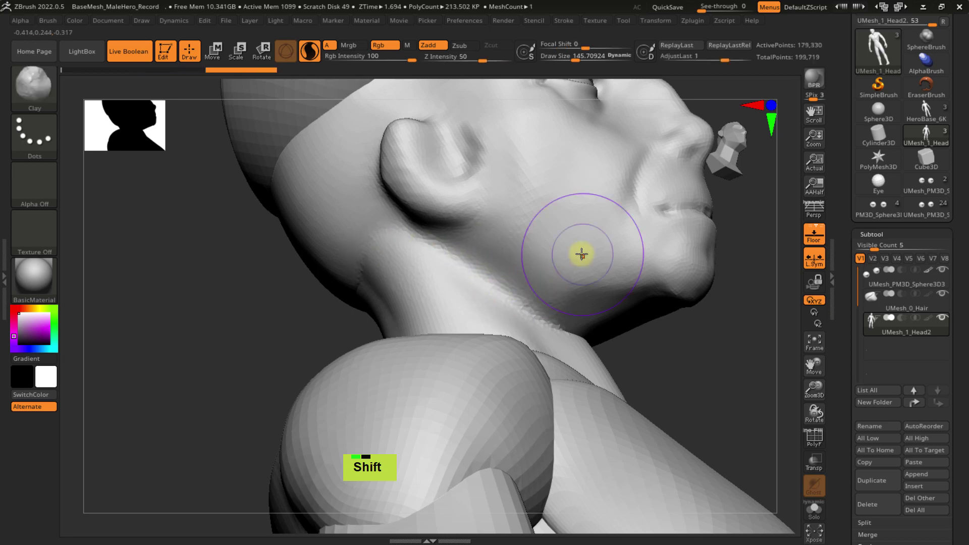
- Smooth the seam under the chin where the underside of the jaw joins the front of the neck
{"action": "mouse_move", "coordinate": [581, 255]}
{"action": "right_mouse_down"}
{"action": "mouse_move", "coordinate": [566, 285]}
{"action": "mouse_move", "coordinate": [525, 279]}
{"action": "mouse_move", "coordinate": [560, 247]}
{"action": "right_mouse_up"}
{"action": "left_click_drag", "start_coordinate": [570, 267], "coordinate": [554, 263], "text": "shift"}
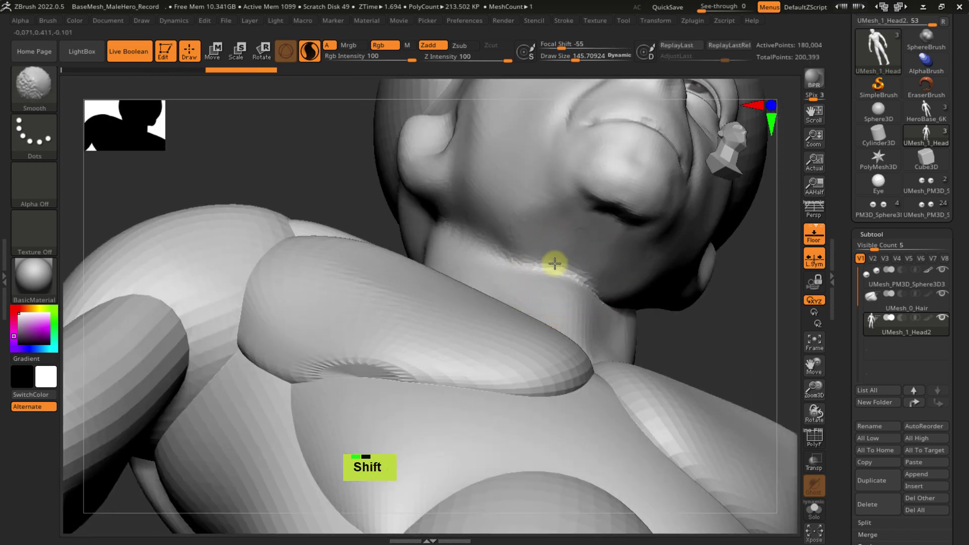
{"action": "right_click_drag", "start_coordinate": [591, 279], "coordinate": [499, 250]}
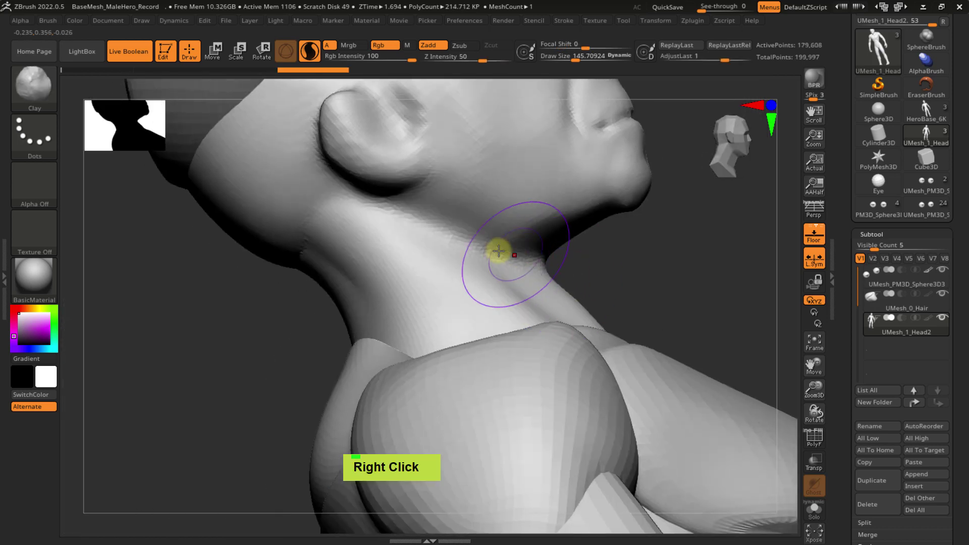
{"action": "left_click_drag", "start_coordinate": [500, 251], "coordinate": [548, 258], "text": "shift"}
{"action": "right_click_drag", "start_coordinate": [549, 258], "coordinate": [528, 234]}
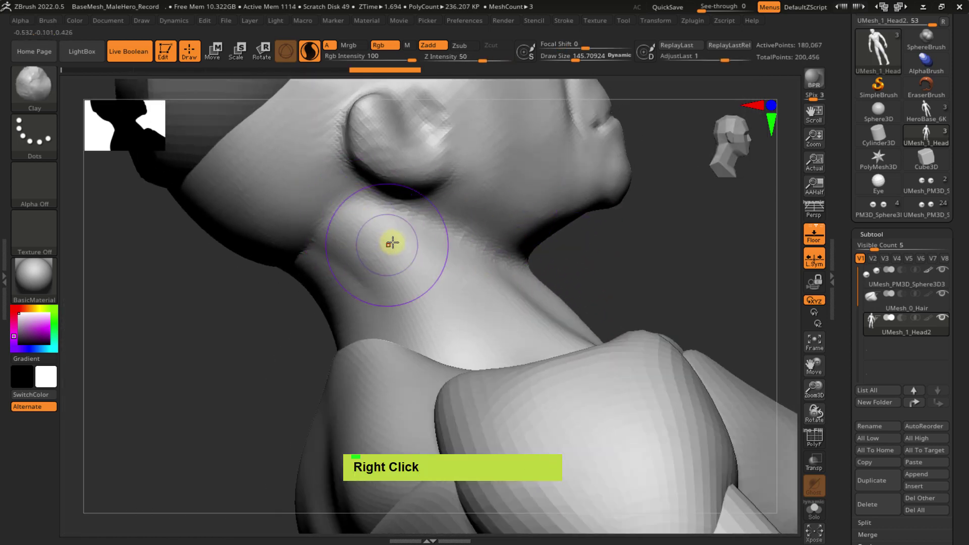
- Smooth the head-to-neck seam behind the ear and work it toward the nape with the Clay brush selected
{"action": "right_click_drag", "start_coordinate": [389, 243], "coordinate": [324, 227]}
{"action": "left_click_drag", "start_coordinate": [325, 227], "coordinate": [283, 284], "text": "shift"}
{"action": "mouse_move", "coordinate": [318, 245]}
{"action": "left_mouse_down", "text": "shift"}
{"action": "mouse_move", "coordinate": [359, 222]}
{"action": "mouse_move", "coordinate": [291, 263]}
{"action": "left_mouse_up", "text": "shift"}
{"action": "key", "text": "b"}
{"action": "key", "text": "c"}
{"action": "key", "text": "l"}
{"action": "mouse_move", "coordinate": [351, 200]}
{"action": "left_mouse_down"}
{"action": "mouse_move", "coordinate": [279, 282]}
{"action": "mouse_move", "coordinate": [314, 244]}
{"action": "mouse_move", "coordinate": [258, 354]}
{"action": "left_mouse_up"}
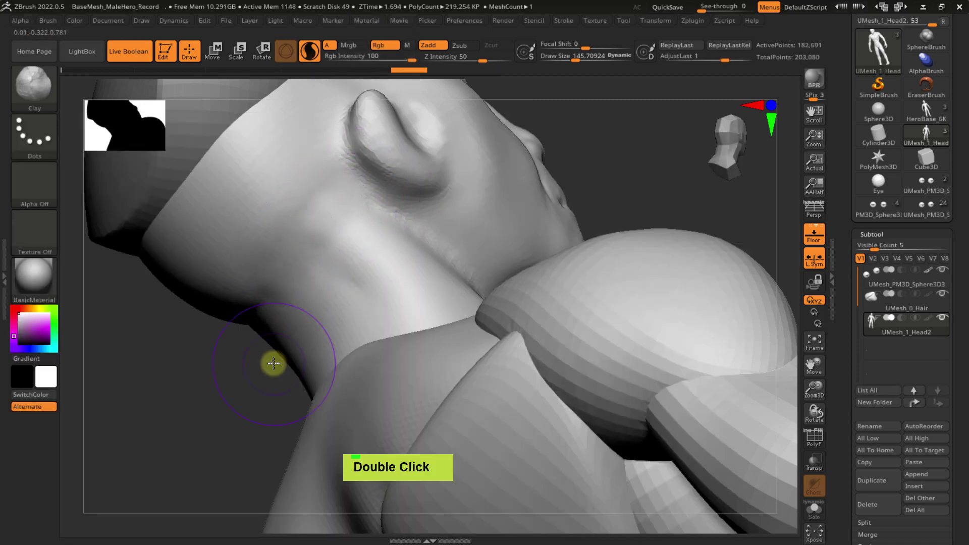
- Mirror and weld the body mesh so the smoothed neck seam is copied to the other half
{"action": "mouse_move", "coordinate": [272, 363]}
{"action": "right_mouse_down", "text": "ctrl"}
{"action": "mouse_move", "coordinate": [383, 257]}
{"action": "mouse_move", "coordinate": [396, 227]}
{"action": "right_mouse_up", "text": "ctrl"}
{"action": "right_click_drag", "start_coordinate": [398, 262], "coordinate": [322, 249]}
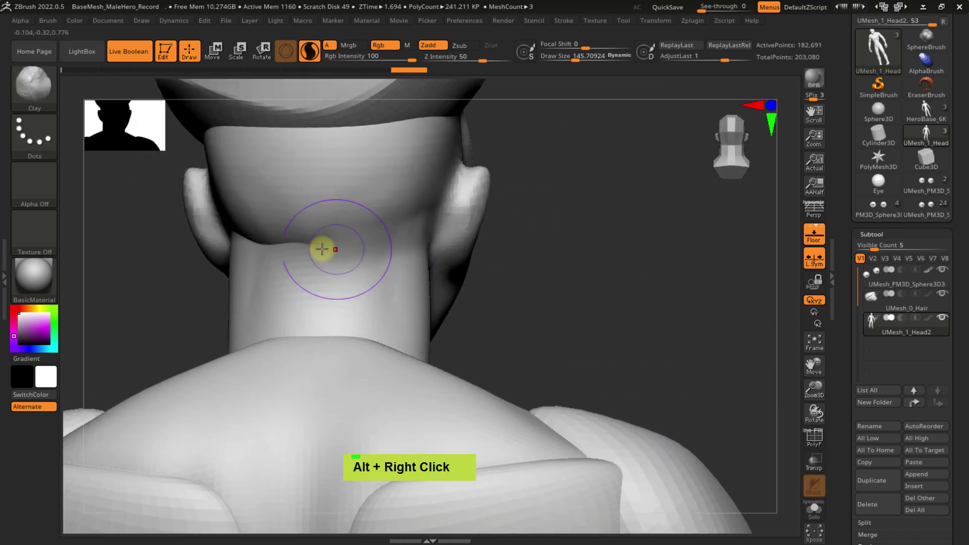
{"action": "left_click", "coordinate": [874, 232]}
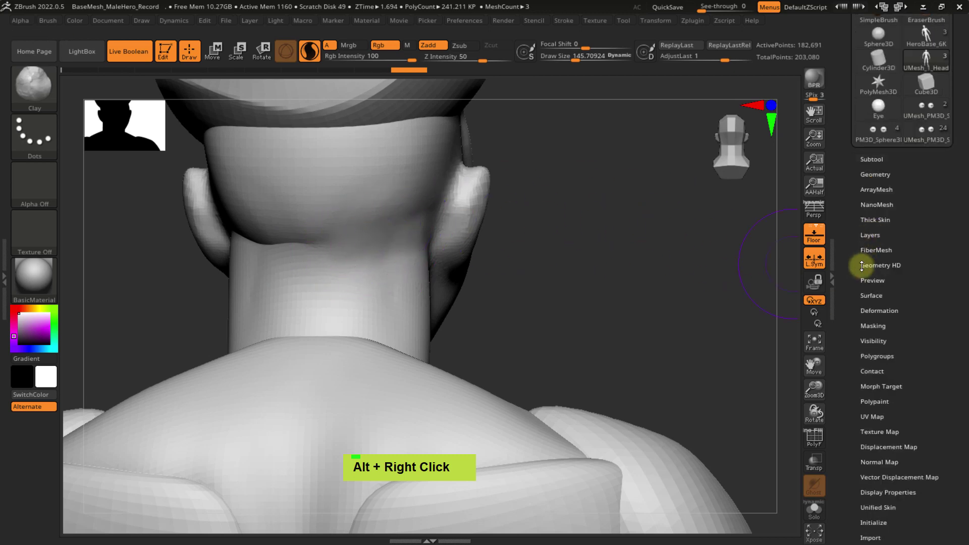
{"action": "left_click", "coordinate": [876, 174]}
{"action": "left_click", "coordinate": [868, 338]}
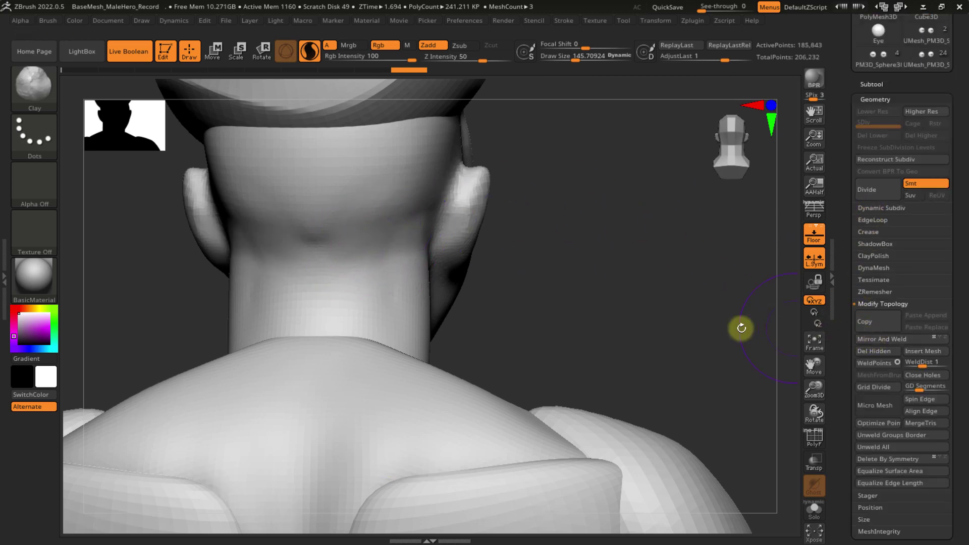
- Turn on X symmetry and smooth the seams from the side of the neck down to the collarbone
{"action": "right_click_drag", "start_coordinate": [553, 272], "coordinate": [449, 237], "text": "ctrl"}
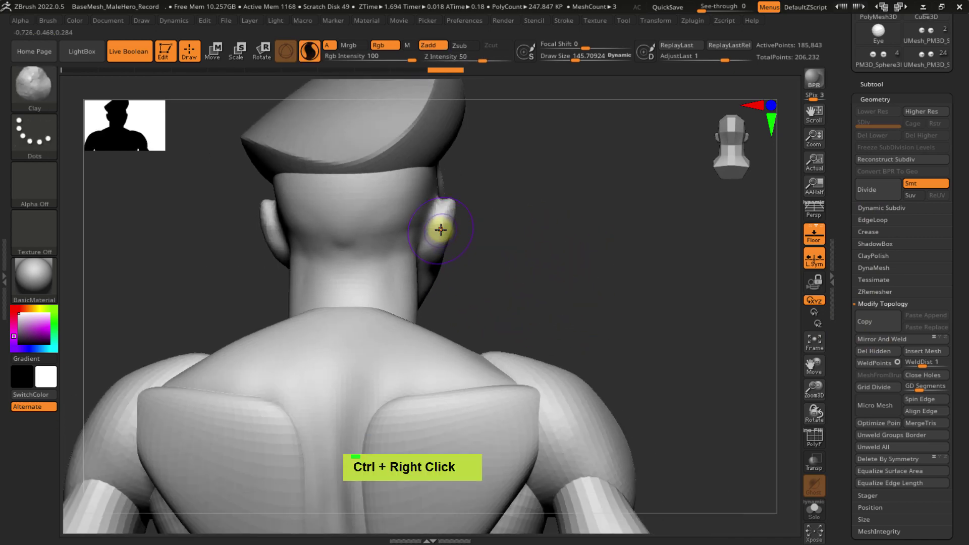
{"action": "key", "text": "x"}
{"action": "right_click_drag", "start_coordinate": [522, 253], "coordinate": [519, 217]}
{"action": "mouse_move", "coordinate": [460, 309]}
{"action": "right_mouse_down", "text": "alt"}
{"action": "mouse_move", "coordinate": [450, 270]}
{"action": "mouse_move", "coordinate": [404, 219]}
{"action": "mouse_move", "coordinate": [426, 252]}
{"action": "mouse_move", "coordinate": [440, 233]}
{"action": "right_mouse_up", "text": "alt"}
{"action": "mouse_move", "coordinate": [410, 169]}
{"action": "left_mouse_down"}
{"action": "mouse_move", "coordinate": [413, 156]}
{"action": "mouse_move", "coordinate": [391, 279]}
{"action": "mouse_move", "coordinate": [394, 236]}
{"action": "mouse_move", "coordinate": [395, 283]}
{"action": "mouse_move", "coordinate": [389, 262]}
{"action": "left_mouse_up"}
{"action": "left_click_drag", "start_coordinate": [434, 298], "coordinate": [504, 331]}
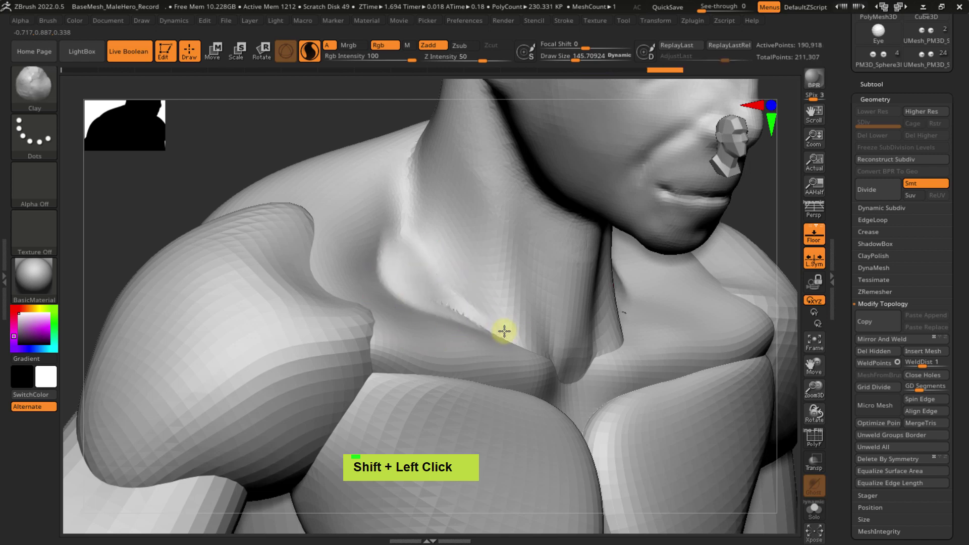
- Smooth the base of the neck above the collarbone and the seam between the collarbone and the upper chest muscle
{"action": "mouse_move", "coordinate": [525, 340]}
{"action": "right_mouse_down", "text": "ctrl"}
{"action": "mouse_move", "coordinate": [495, 288]}
{"action": "mouse_move", "coordinate": [487, 295]}
{"action": "right_mouse_up", "text": "ctrl"}
{"action": "left_click_drag", "start_coordinate": [454, 302], "coordinate": [532, 344], "text": "shift"}
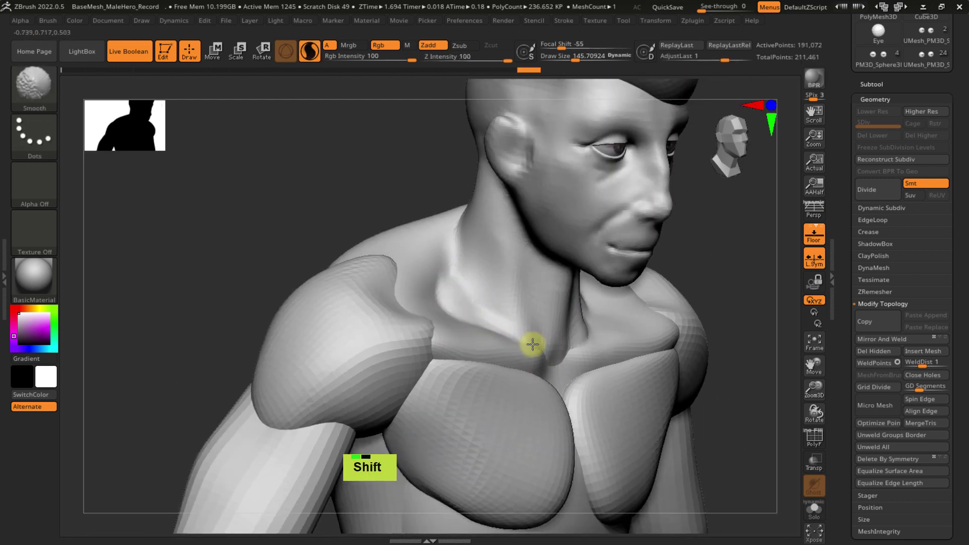
{"action": "mouse_move", "coordinate": [532, 344]}
{"action": "right_mouse_down", "text": "alt"}
{"action": "mouse_move", "coordinate": [465, 286]}
{"action": "mouse_move", "coordinate": [383, 262]}
{"action": "right_mouse_up", "text": "alt"}
{"action": "left_click_drag", "start_coordinate": [398, 260], "coordinate": [499, 277], "text": "shift"}
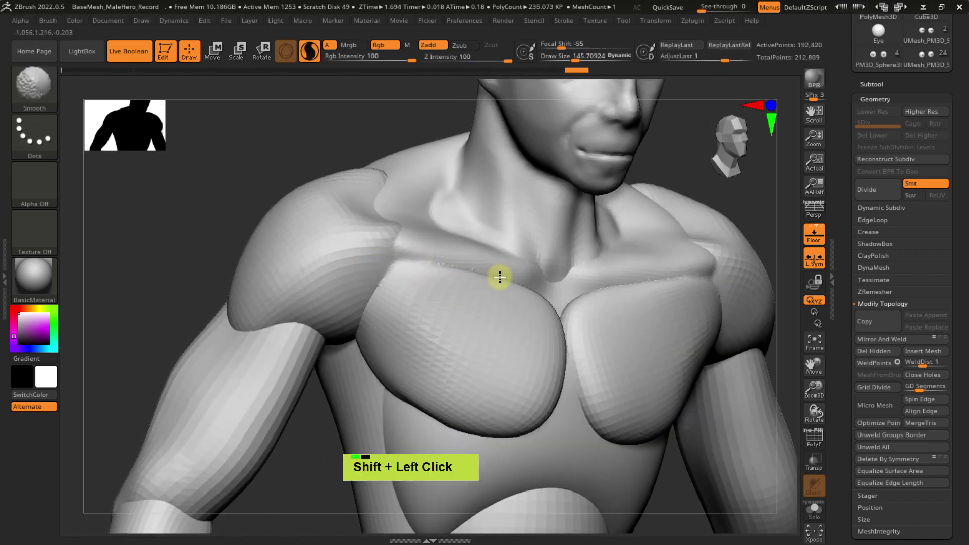
- Smooth the inner edges of the two chest muscles along the sternum down to their lower inner corners
{"action": "right_click_drag", "start_coordinate": [540, 296], "coordinate": [564, 341], "text": "shift"}
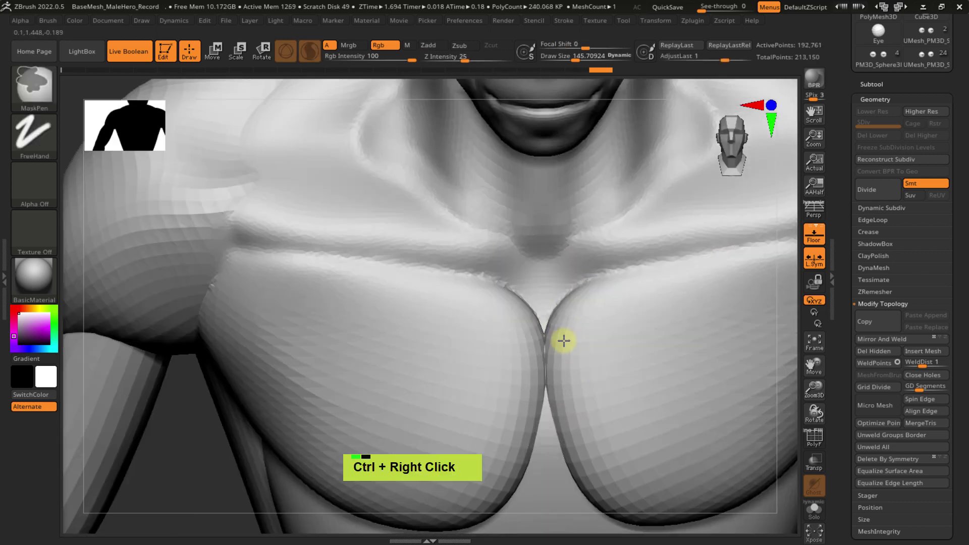
{"action": "mouse_move", "coordinate": [545, 325]}
{"action": "left_mouse_down", "text": "shift"}
{"action": "mouse_move", "coordinate": [537, 318]}
{"action": "mouse_move", "coordinate": [543, 392]}
{"action": "mouse_move", "coordinate": [509, 301]}
{"action": "left_mouse_up", "text": "shift"}
{"action": "mouse_move", "coordinate": [536, 272]}
{"action": "right_mouse_down", "text": "alt"}
{"action": "mouse_move", "coordinate": [528, 169]}
{"action": "mouse_move", "coordinate": [521, 190]}
{"action": "right_mouse_up", "text": "alt"}
{"action": "mouse_move", "coordinate": [521, 190]}
{"action": "left_mouse_down", "text": "shift"}
{"action": "mouse_move", "coordinate": [510, 304]}
{"action": "mouse_move", "coordinate": [520, 301]}
{"action": "left_mouse_up", "text": "shift"}
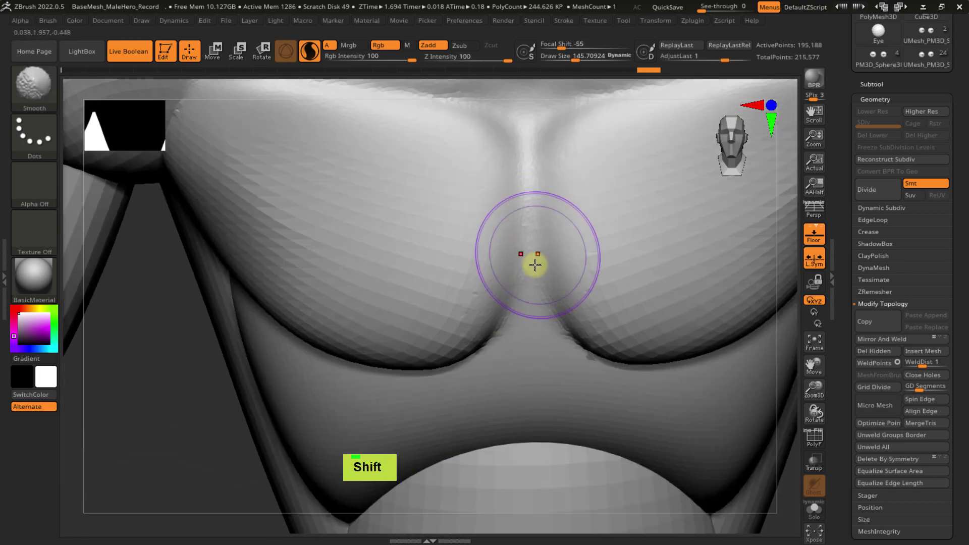
- Smooth the armpit seams where the shoulder, upper arm and outer chest muscle meet
{"action": "mouse_move", "coordinate": [532, 259]}
{"action": "right_mouse_down", "text": "ctrl"}
{"action": "mouse_move", "coordinate": [510, 231]}
{"action": "mouse_move", "coordinate": [524, 207]}
{"action": "mouse_move", "coordinate": [358, 280]}
{"action": "mouse_move", "coordinate": [346, 253]}
{"action": "right_mouse_up", "text": "ctrl"}
{"action": "mouse_move", "coordinate": [346, 253]}
{"action": "left_mouse_down", "text": "shift"}
{"action": "mouse_move", "coordinate": [350, 264]}
{"action": "mouse_move", "coordinate": [361, 210]}
{"action": "left_mouse_up", "text": "shift"}
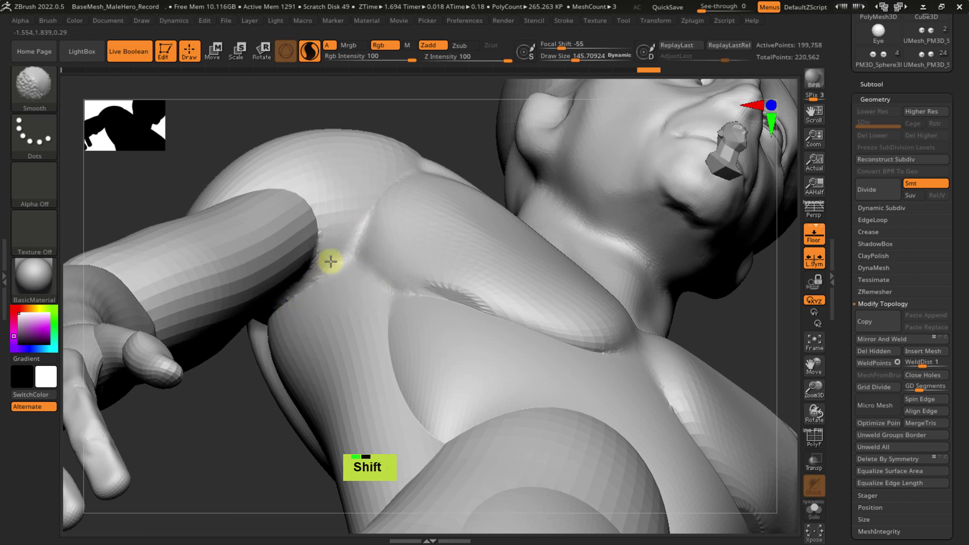
{"action": "left_click_drag", "start_coordinate": [330, 261], "coordinate": [344, 255], "text": "shift"}
{"action": "right_click_drag", "start_coordinate": [344, 255], "coordinate": [333, 323], "text": "shift"}
{"action": "mouse_move", "coordinate": [296, 209]}
{"action": "left_mouse_down", "text": "shift"}
{"action": "mouse_move", "coordinate": [319, 218]}
{"action": "mouse_move", "coordinate": [277, 173]}
{"action": "mouse_move", "coordinate": [339, 241]}
{"action": "left_mouse_up", "text": "shift"}
{"action": "double_click", "coordinate": [303, 202]}
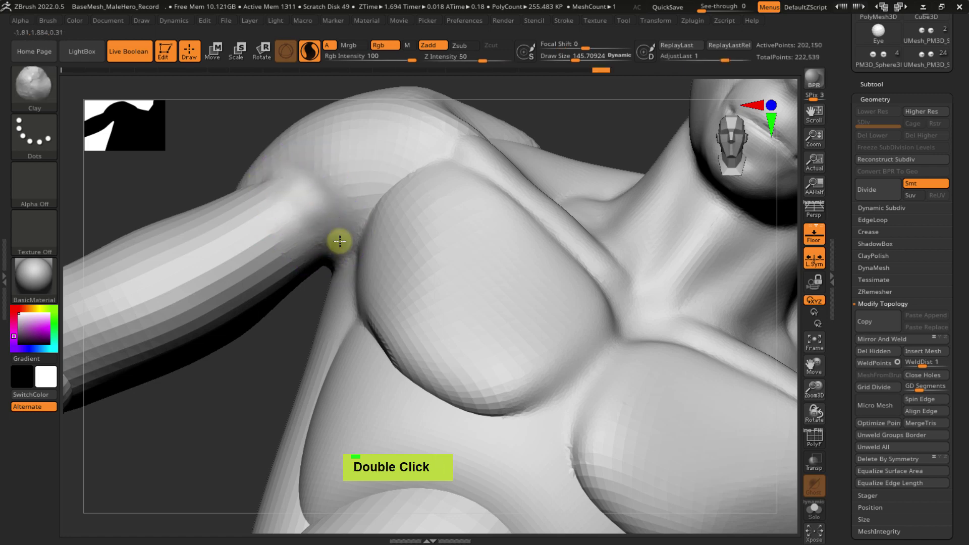
- Blend the front shoulder into the upper arm and smooth the outer and lower chest muscle edge against the ribcage
{"action": "right_click_drag", "start_coordinate": [340, 241], "coordinate": [389, 182]}
{"action": "double_click", "coordinate": [393, 177]}
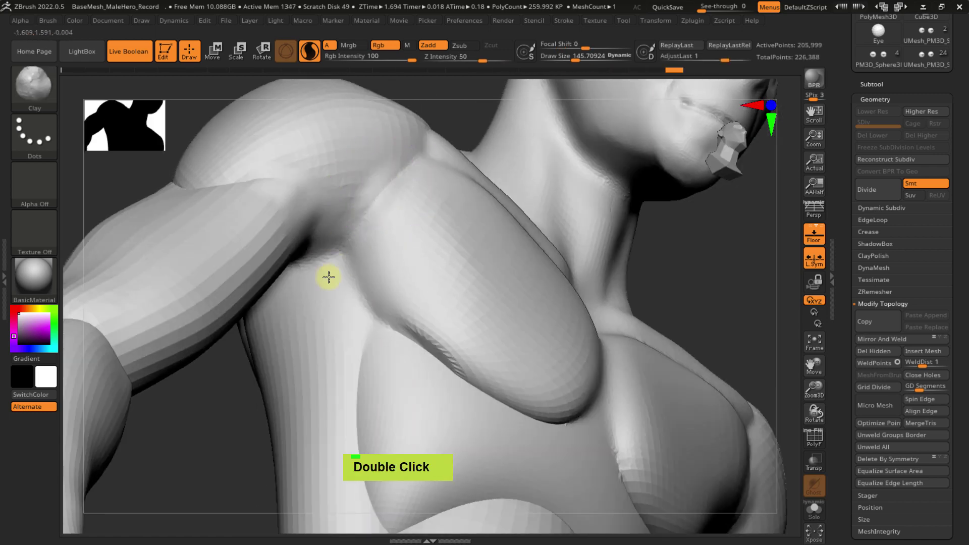
{"action": "mouse_move", "coordinate": [352, 210]}
{"action": "left_mouse_down", "text": "shift"}
{"action": "mouse_move", "coordinate": [368, 184]}
{"action": "mouse_move", "coordinate": [307, 197]}
{"action": "left_mouse_up", "text": "shift"}
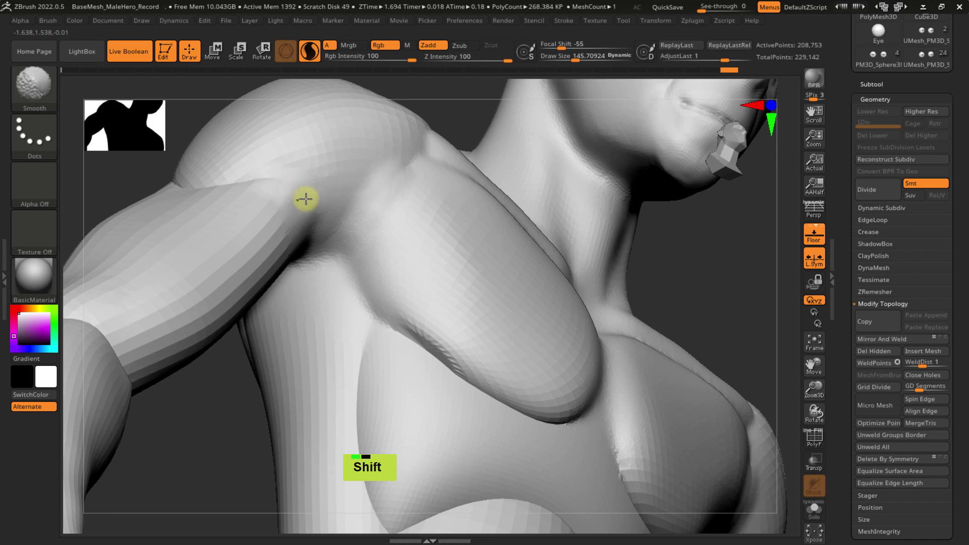
{"action": "mouse_move", "coordinate": [413, 328]}
{"action": "right_mouse_down", "text": "ctrl"}
{"action": "mouse_move", "coordinate": [389, 310]}
{"action": "mouse_move", "coordinate": [417, 335]}
{"action": "right_mouse_up", "text": "ctrl"}
{"action": "left_click", "coordinate": [418, 335], "text": "shift"}
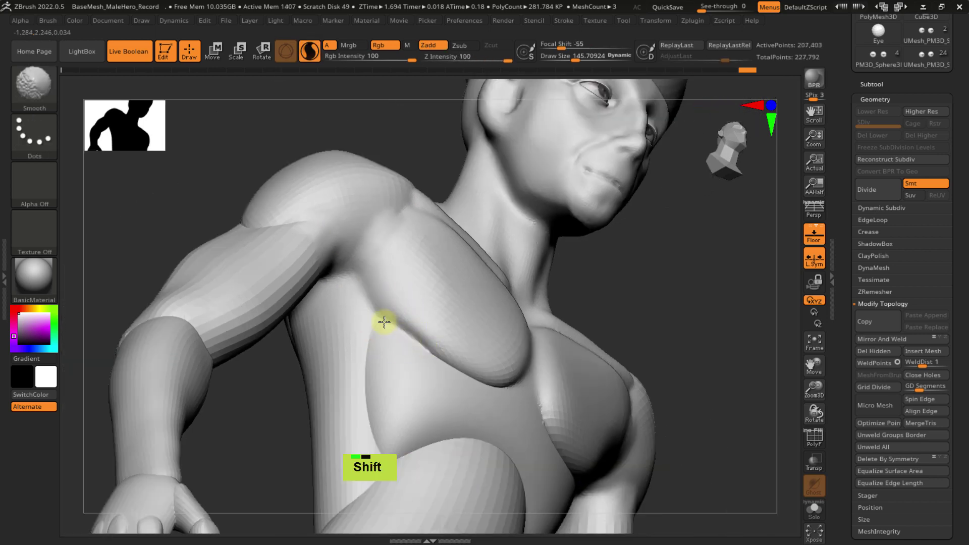
{"action": "left_click_drag", "start_coordinate": [370, 347], "coordinate": [391, 315], "text": "shift"}
- Set the brush draw size to about 169 and smooth the front shoulder where it meets the chest muscle
{"action": "mouse_move", "coordinate": [417, 353]}
{"action": "right_mouse_down", "text": "ctrl"}
{"action": "mouse_move", "coordinate": [435, 385]}
{"action": "mouse_move", "coordinate": [411, 311]}
{"action": "mouse_move", "coordinate": [434, 320]}
{"action": "right_mouse_up", "text": "ctrl"}
{"action": "key", "text": "shift"}
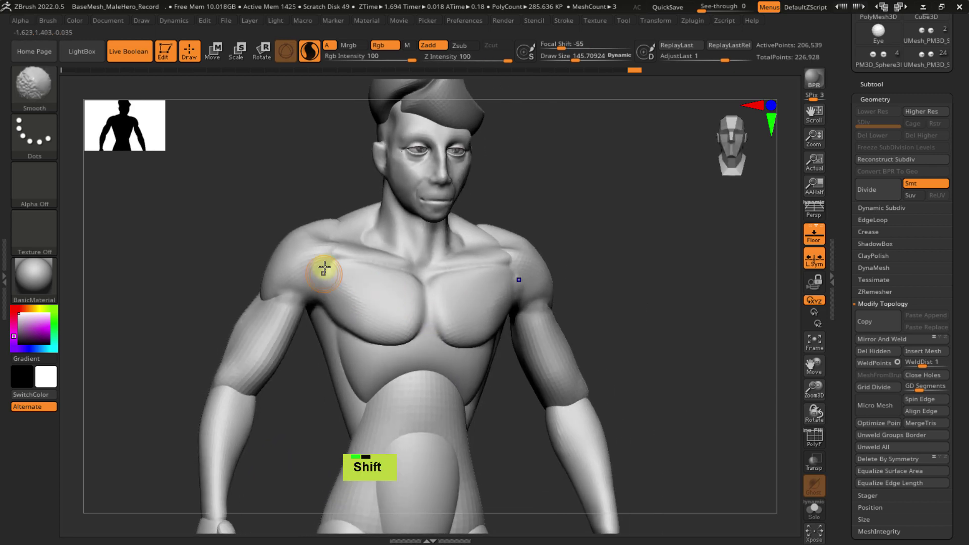
{"action": "key", "text": "s"}
{"action": "left_click_drag", "start_coordinate": [331, 266], "coordinate": [329, 269]}
- Smooth the back seams along the spine and lower back and beneath the shoulder blades toward the armpit
{"action": "mouse_move", "coordinate": [446, 283]}
{"action": "right_mouse_down"}
{"action": "mouse_move", "coordinate": [426, 299]}
{"action": "mouse_move", "coordinate": [396, 281]}
{"action": "mouse_move", "coordinate": [428, 328]}
{"action": "mouse_move", "coordinate": [417, 249]}
{"action": "mouse_move", "coordinate": [454, 244]}
{"action": "mouse_move", "coordinate": [458, 261]}
{"action": "mouse_move", "coordinate": [439, 278]}
{"action": "mouse_move", "coordinate": [417, 237]}
{"action": "mouse_move", "coordinate": [523, 361]}
{"action": "right_mouse_up"}
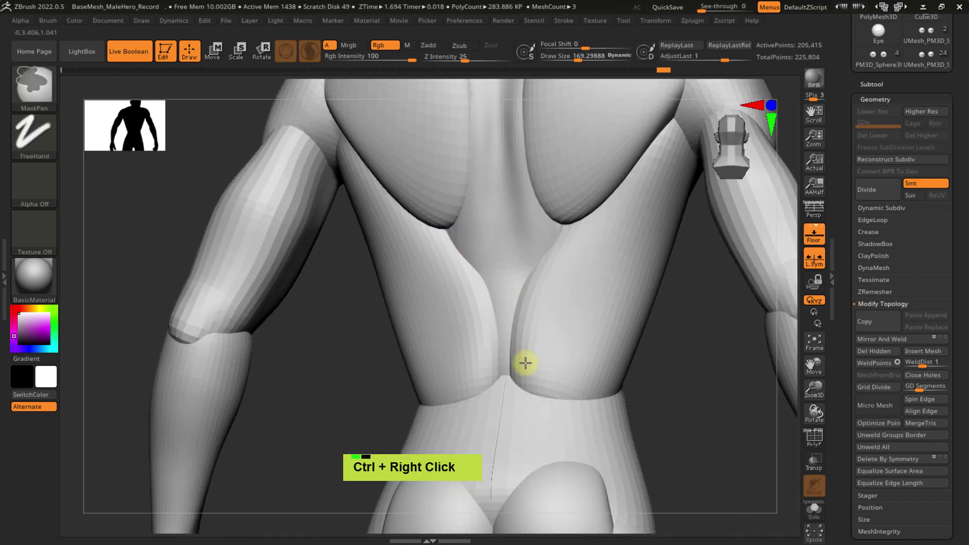
{"action": "left_click_drag", "start_coordinate": [505, 388], "coordinate": [487, 344], "text": "shift"}
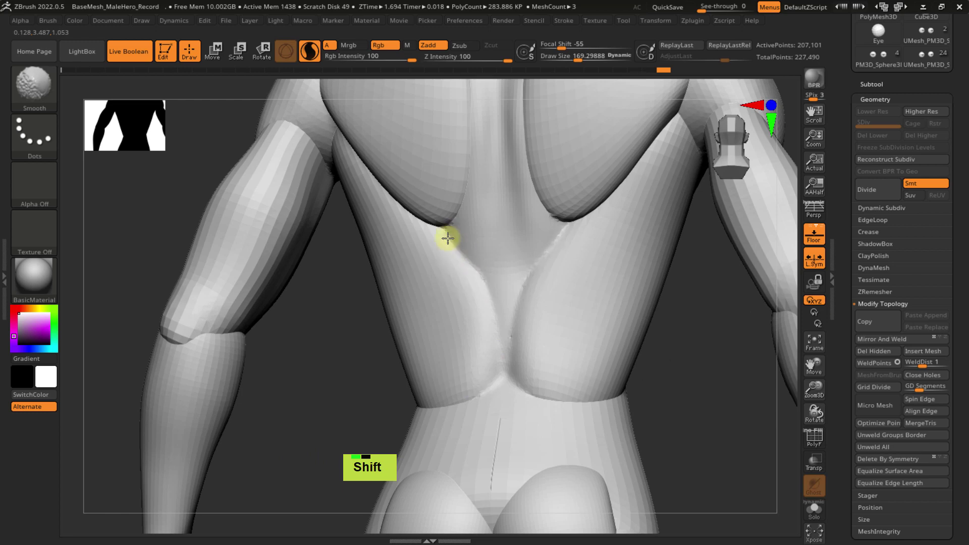
{"action": "right_click_drag", "start_coordinate": [443, 228], "coordinate": [389, 244], "text": "alt"}
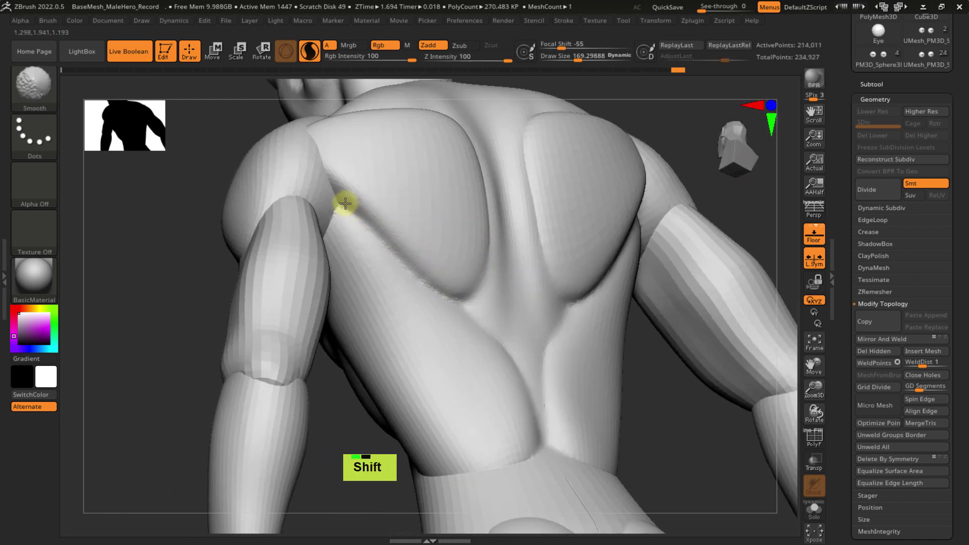
{"action": "left_click_drag", "start_coordinate": [346, 203], "coordinate": [423, 268], "text": "shift"}
- Display the polyframe and compare it with the shaded surface to examine mesh density and polygroups along the smoothed upper-body seams
{"action": "right_click_drag", "start_coordinate": [501, 293], "coordinate": [528, 283], "text": "ctrl"}
{"action": "right_click_drag", "start_coordinate": [463, 309], "coordinate": [441, 283], "text": "ctrl"}
{"action": "key", "text": "shift+f"}
{"action": "right_click", "coordinate": [497, 270]}
{"action": "right_click_drag", "start_coordinate": [497, 270], "coordinate": [469, 239]}
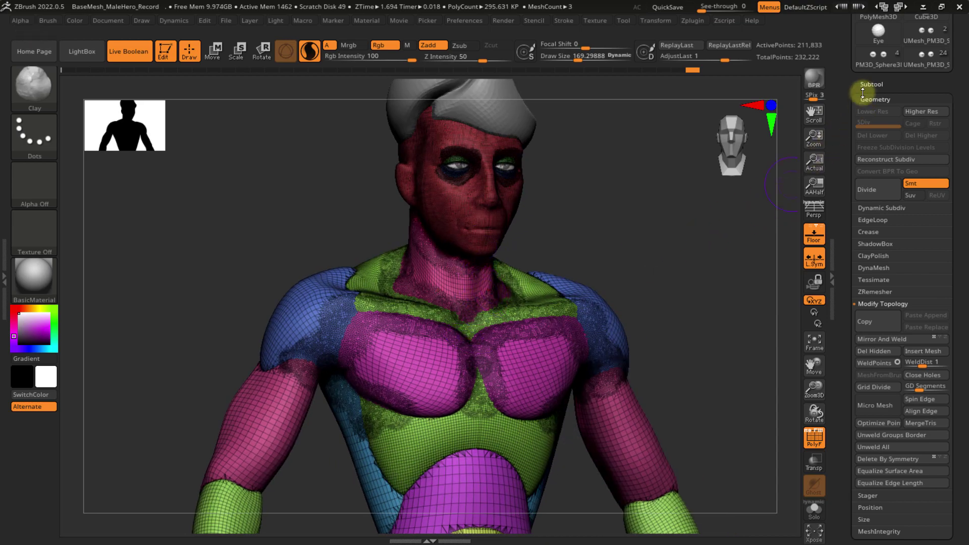
{"action": "left_click", "coordinate": [873, 81]}
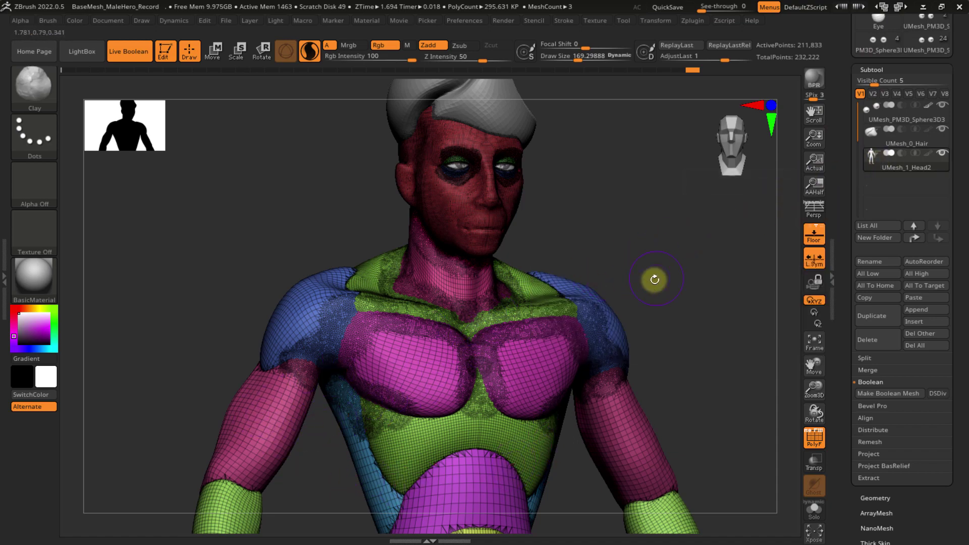
{"action": "key", "text": "shift+f"}
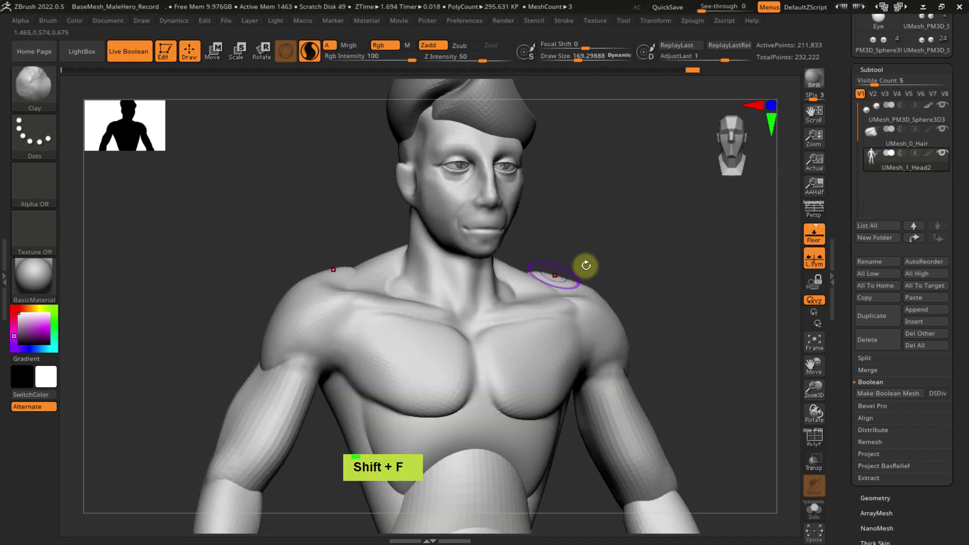
{"action": "key", "text": "shift+f"}
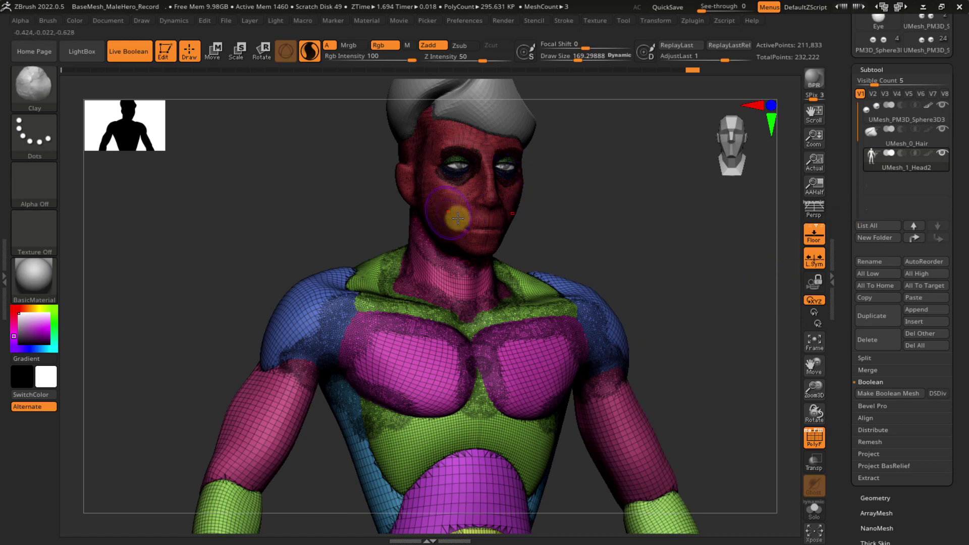
- Examine the polyframe density and polygroups across the head, neck, chest and arms of the merged body
{"action": "right_click_drag", "start_coordinate": [471, 169], "coordinate": [493, 232], "text": "ctrl"}
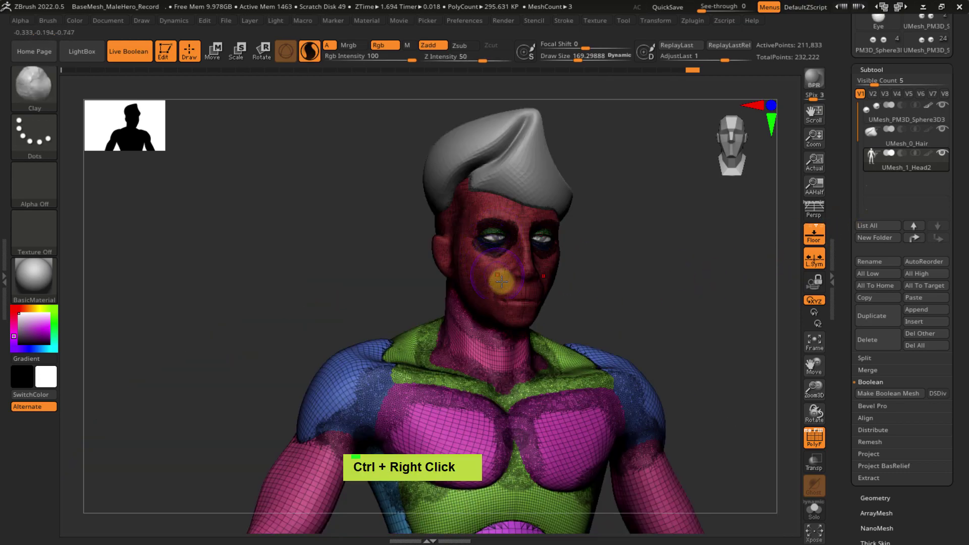
{"action": "right_click_drag", "start_coordinate": [503, 284], "coordinate": [467, 339], "text": "ctrl"}
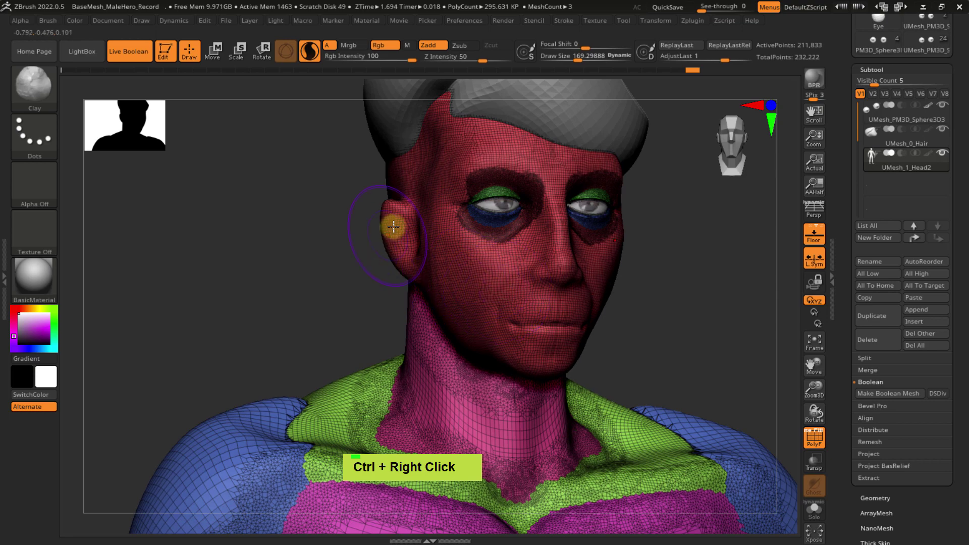
{"action": "right_click_drag", "start_coordinate": [471, 290], "coordinate": [485, 257], "text": "ctrl"}
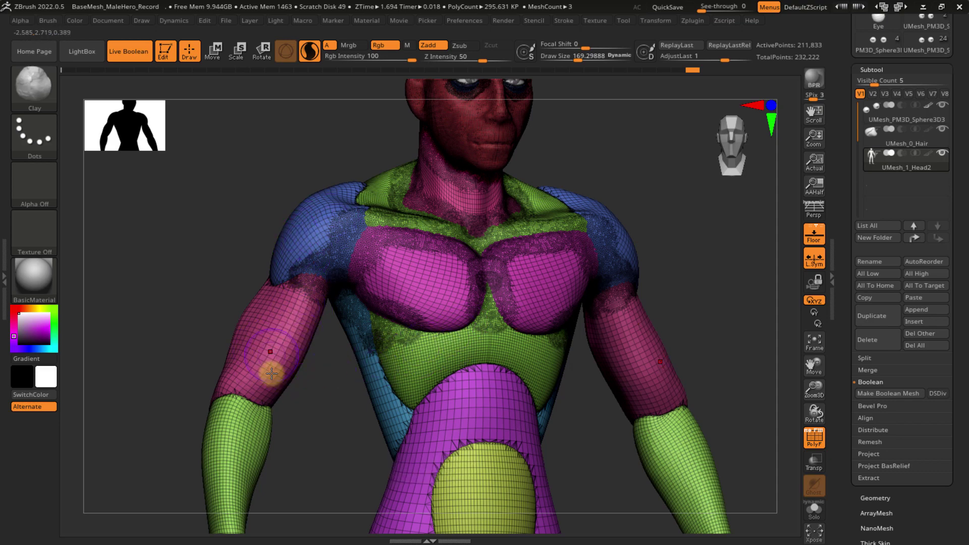
{"action": "right_click_drag", "start_coordinate": [469, 382], "coordinate": [468, 277], "text": "alt"}
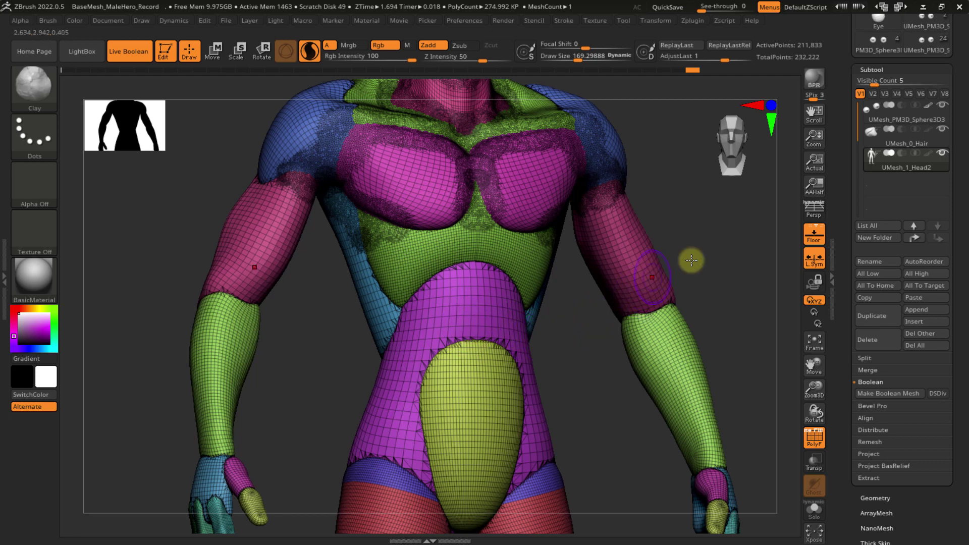
{"action": "left_click_drag", "start_coordinate": [847, 282], "coordinate": [850, 258]}
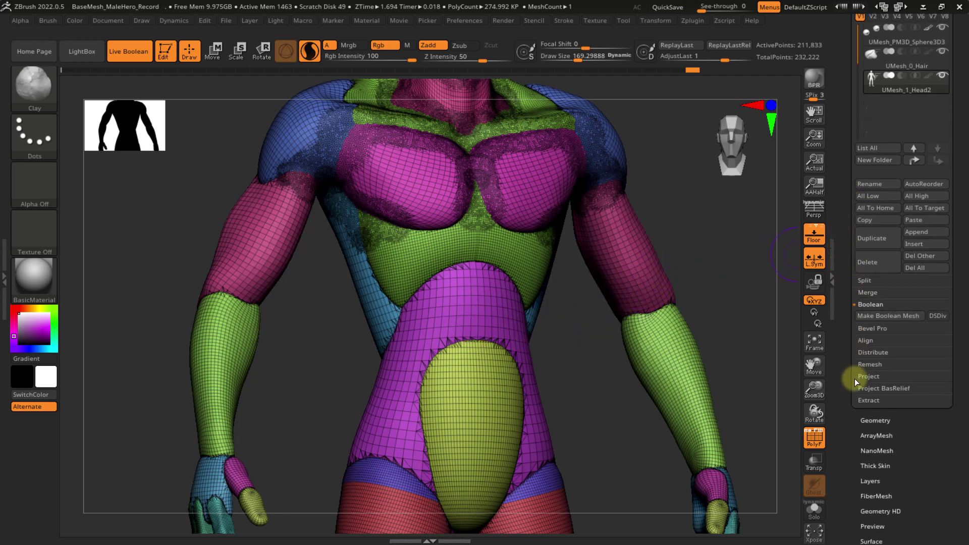
{"action": "left_click_drag", "start_coordinate": [851, 413], "coordinate": [843, 372]}
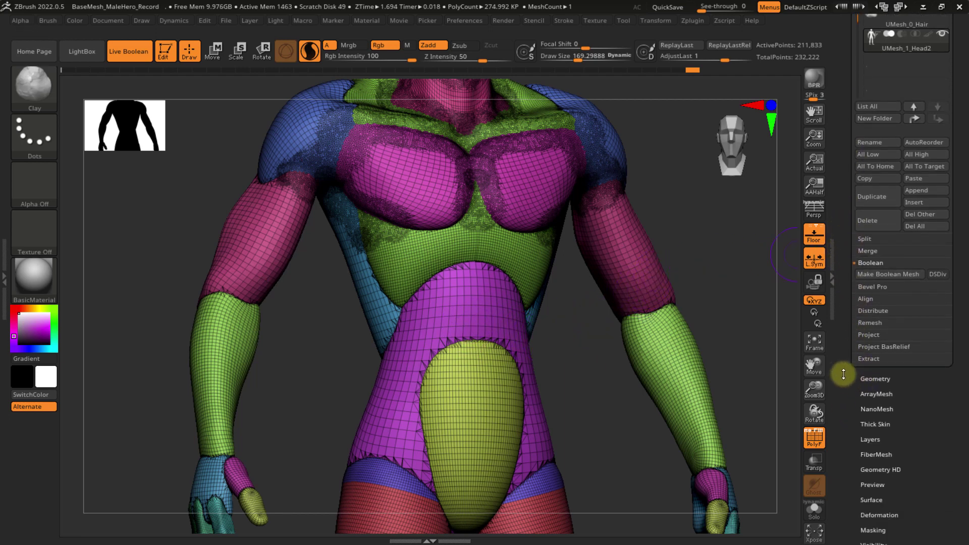
{"action": "right_click", "coordinate": [378, 333], "text": "alt"}
{"action": "right_click_drag", "start_coordinate": [378, 333], "coordinate": [347, 249], "text": "alt"}
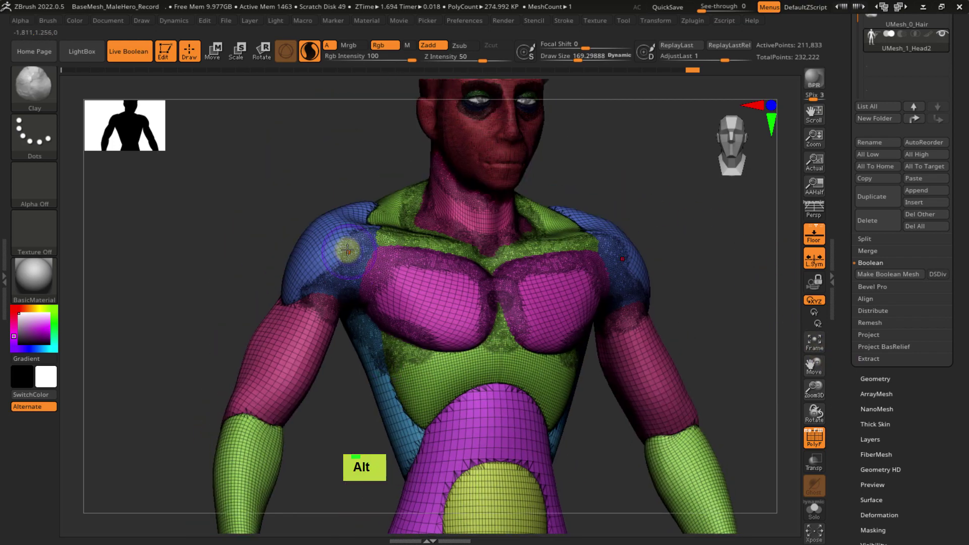
- Look over the gizmo's remeshing types, including Remesh By ZRemesher, and open the ZRemesher geometry settings
{"action": "key", "text": "w"}
{"action": "right_click_drag", "start_coordinate": [409, 196], "coordinate": [409, 378], "text": "alt"}
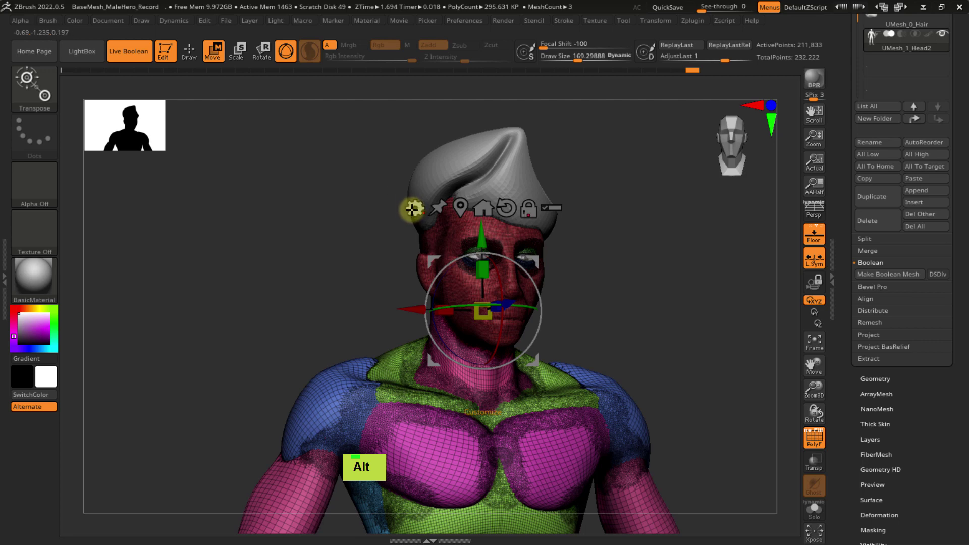
{"action": "left_click", "coordinate": [412, 208]}
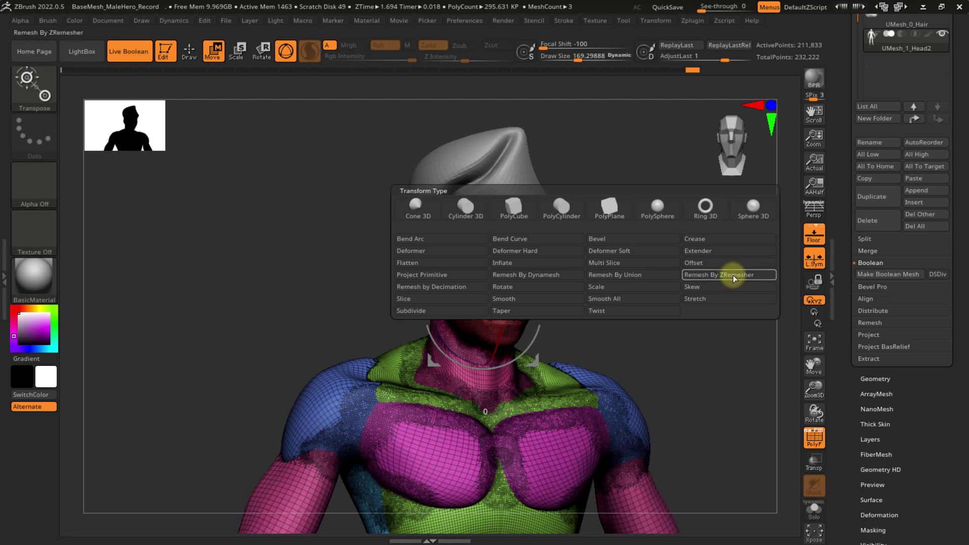
{"action": "left_click_drag", "start_coordinate": [845, 371], "coordinate": [844, 312]}
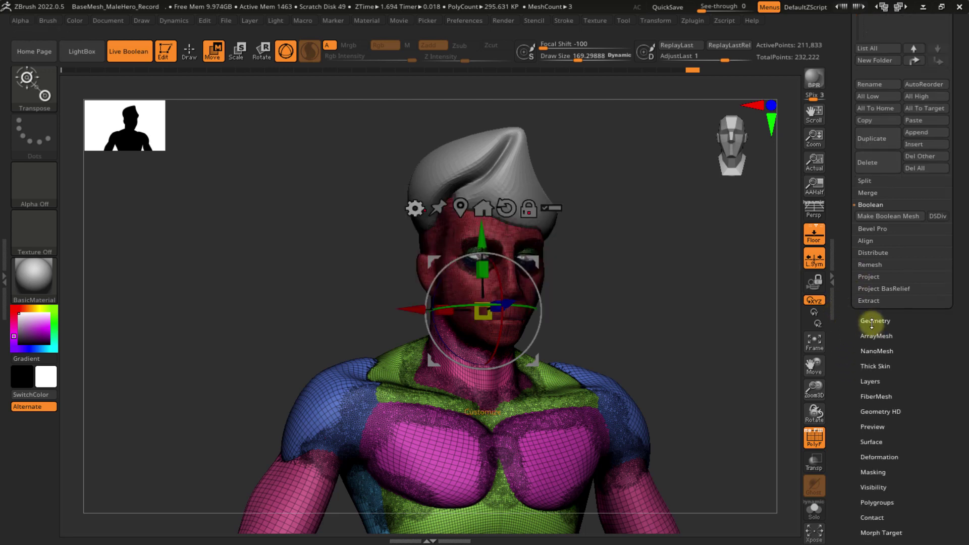
{"action": "left_click", "coordinate": [872, 322]}
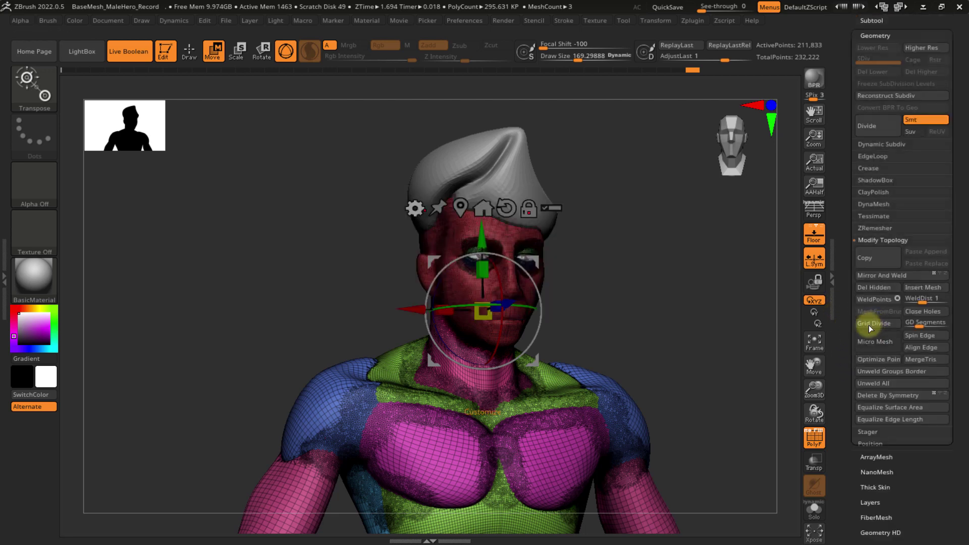
{"action": "left_click", "coordinate": [878, 229]}
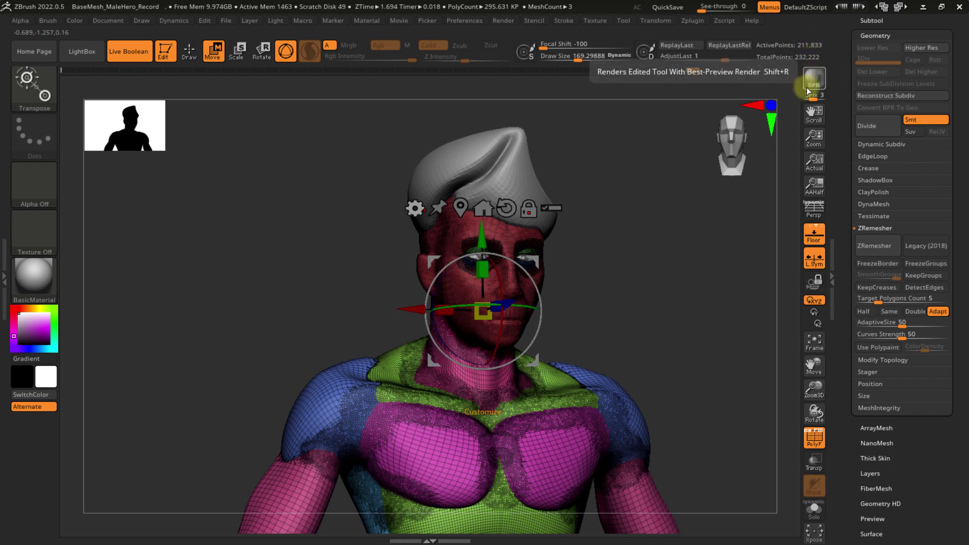
- Duplicate the merged body subtool UMesh_1_Head2 and hide the original as a backup
{"action": "scroll", "coordinate": [839, 152], "scroll_direction": "up", "scroll_amount": 3}
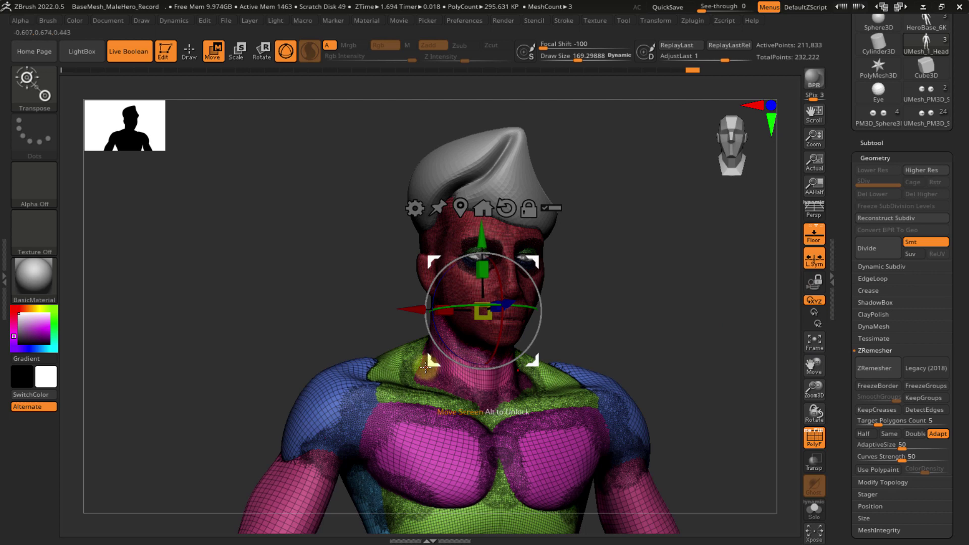
{"action": "left_click", "coordinate": [873, 141]}
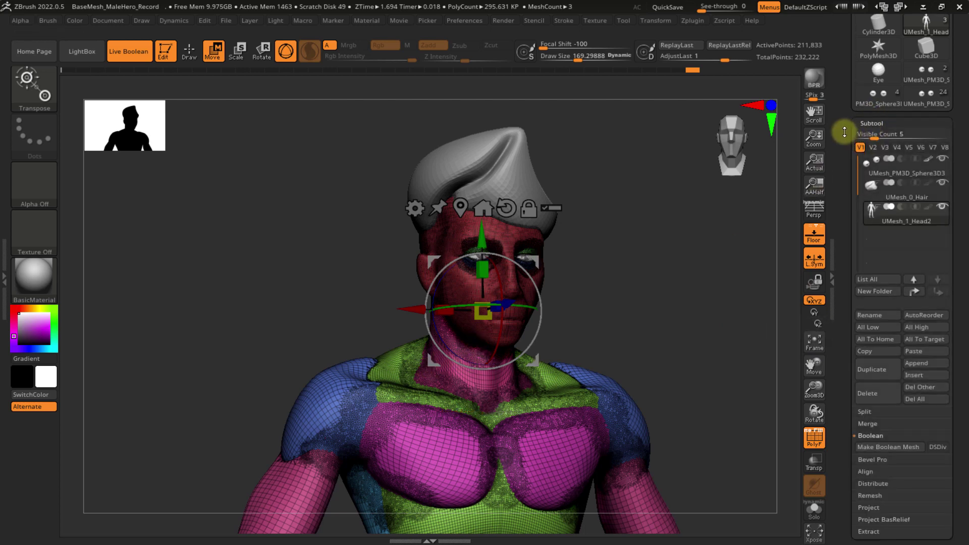
{"action": "scroll", "coordinate": [844, 200], "scroll_direction": "down", "scroll_amount": 1}
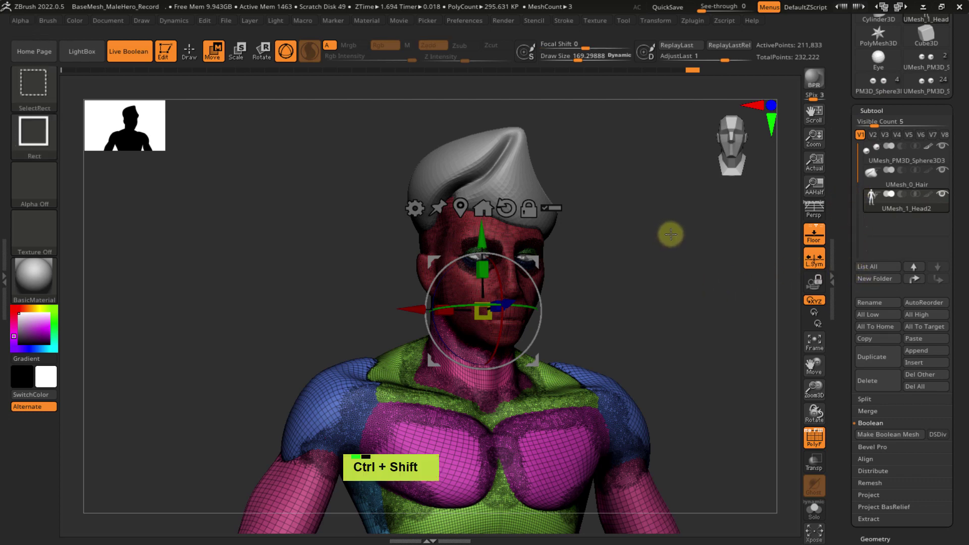
{"action": "key", "text": "ctrl+shift+d"}
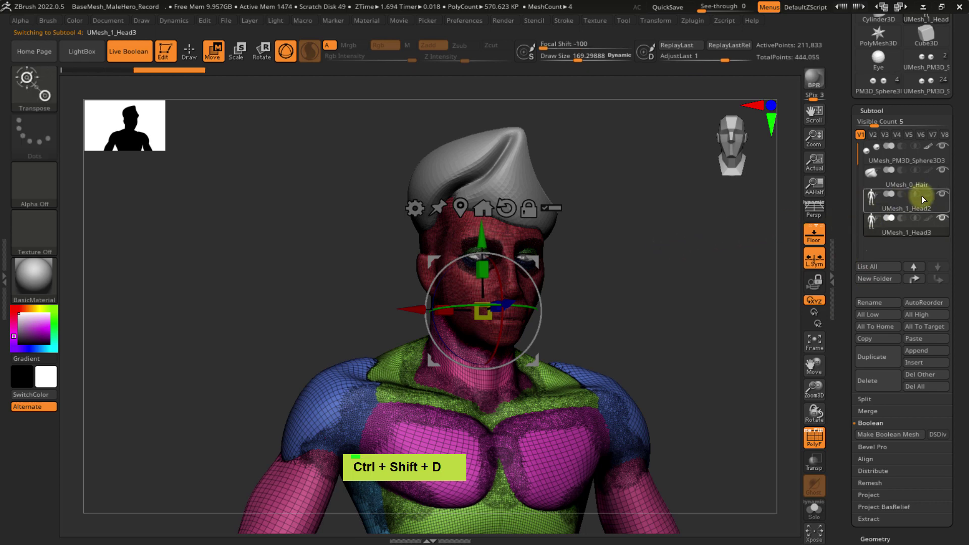
{"action": "left_click", "coordinate": [941, 196]}
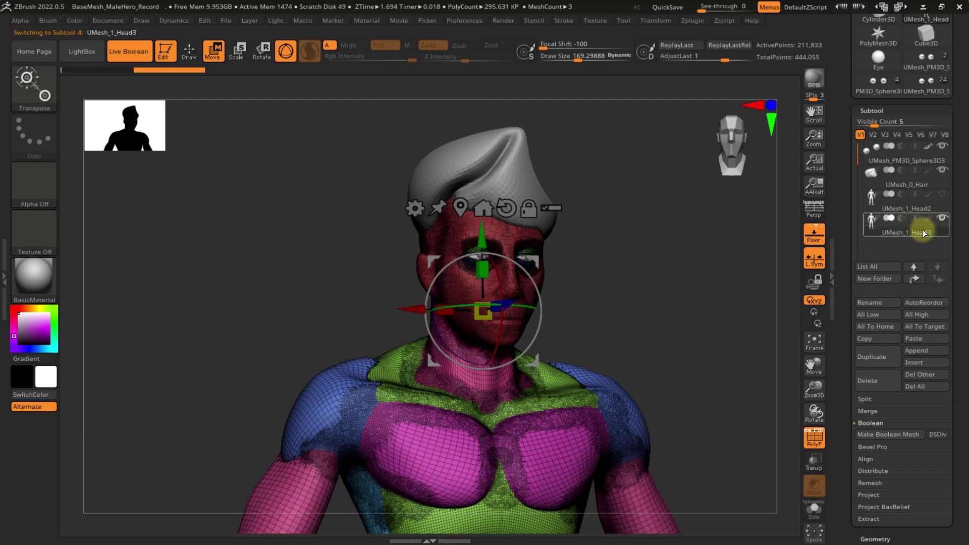
- Remesh the duplicated body with ZRemesher, keeping the target polygons count of 5 and adaptive sizing
{"action": "left_click_drag", "start_coordinate": [840, 243], "coordinate": [836, 181]}
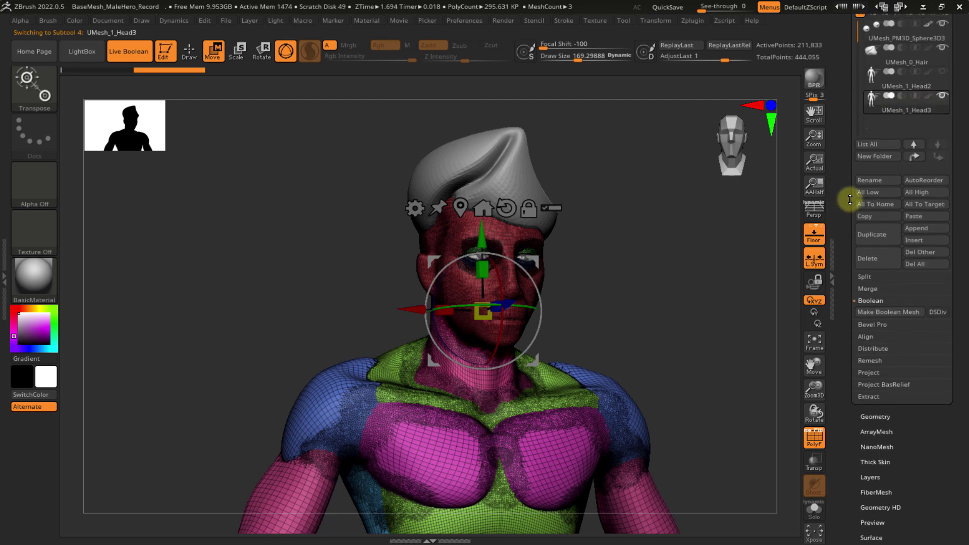
{"action": "left_click", "coordinate": [873, 416]}
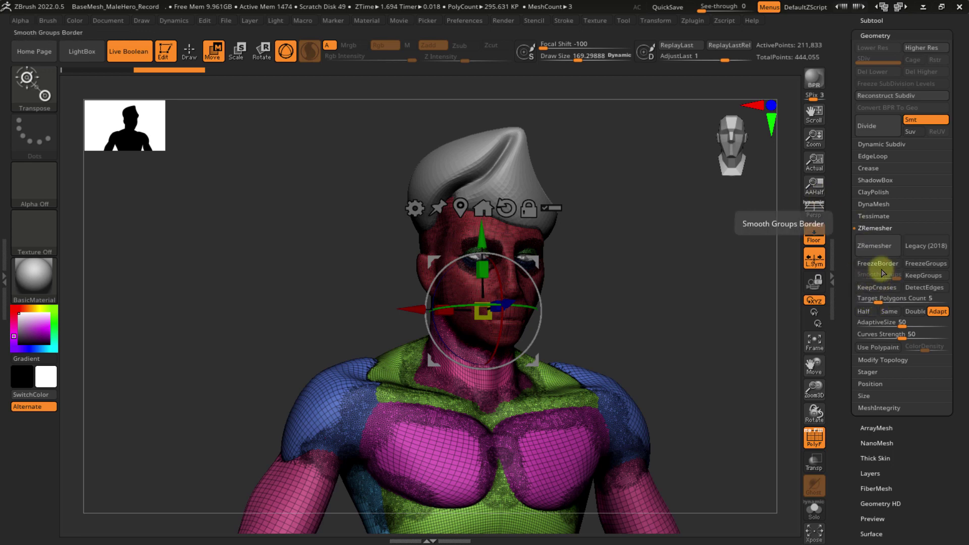
{"action": "left_click", "coordinate": [878, 245]}
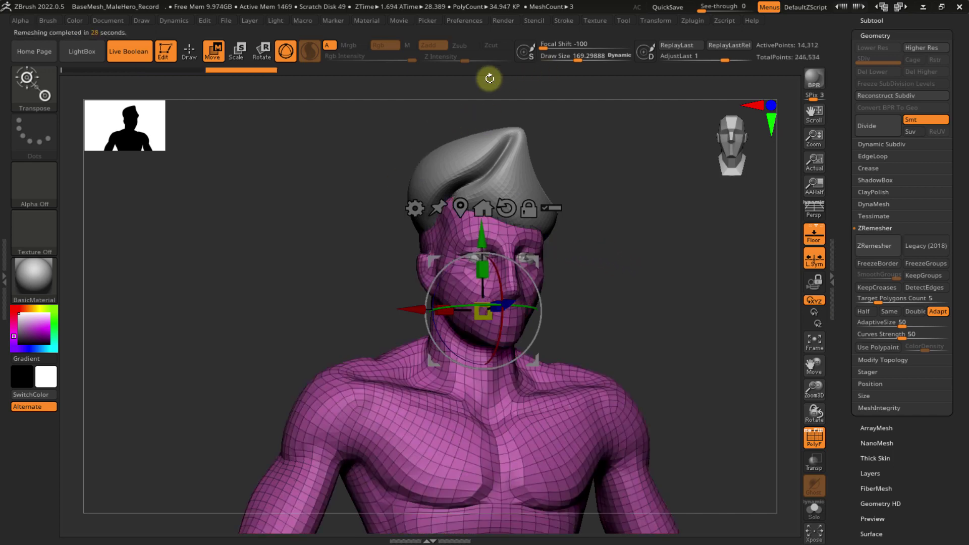
- Examine the remeshed topology around the collar, shoulders and back of the neck
{"action": "key", "text": "shift+f"}
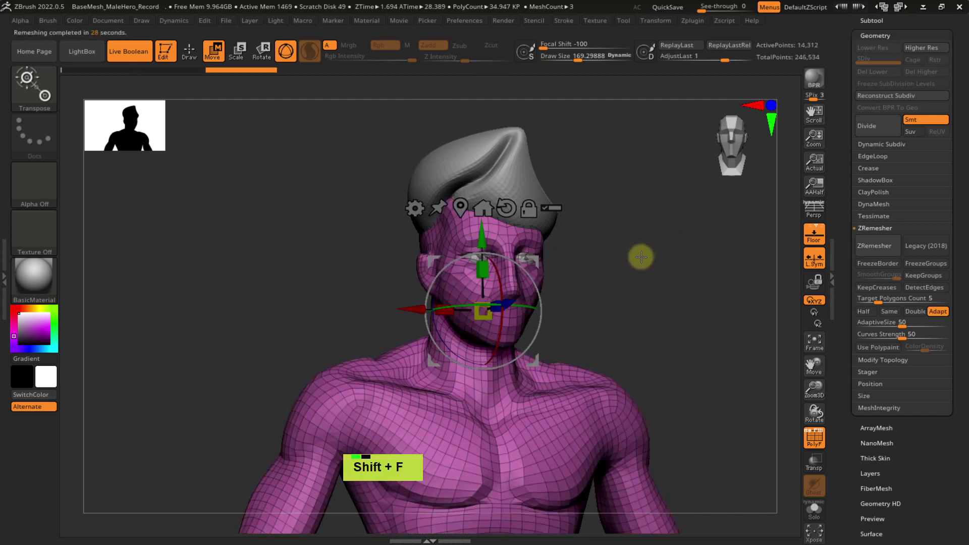
{"action": "key", "text": "shift+f"}
{"action": "right_click_drag", "start_coordinate": [640, 317], "coordinate": [626, 225], "text": "alt"}
{"action": "right_click_drag", "start_coordinate": [618, 300], "coordinate": [593, 342], "text": "alt"}
{"action": "right_click_drag", "start_coordinate": [501, 231], "coordinate": [368, 166], "text": "alt"}
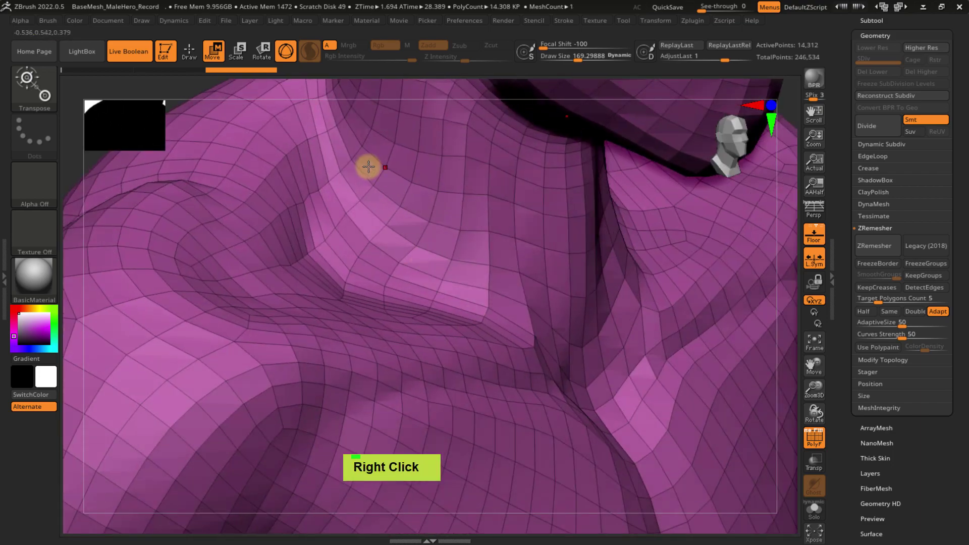
{"action": "right_click_drag", "start_coordinate": [421, 240], "coordinate": [497, 303], "text": "alt"}
{"action": "right_click_drag", "start_coordinate": [497, 303], "coordinate": [506, 234]}
{"action": "right_click_drag", "start_coordinate": [499, 337], "coordinate": [471, 264], "text": "alt"}
{"action": "right_click_drag", "start_coordinate": [494, 319], "coordinate": [346, 277], "text": "ctrl"}
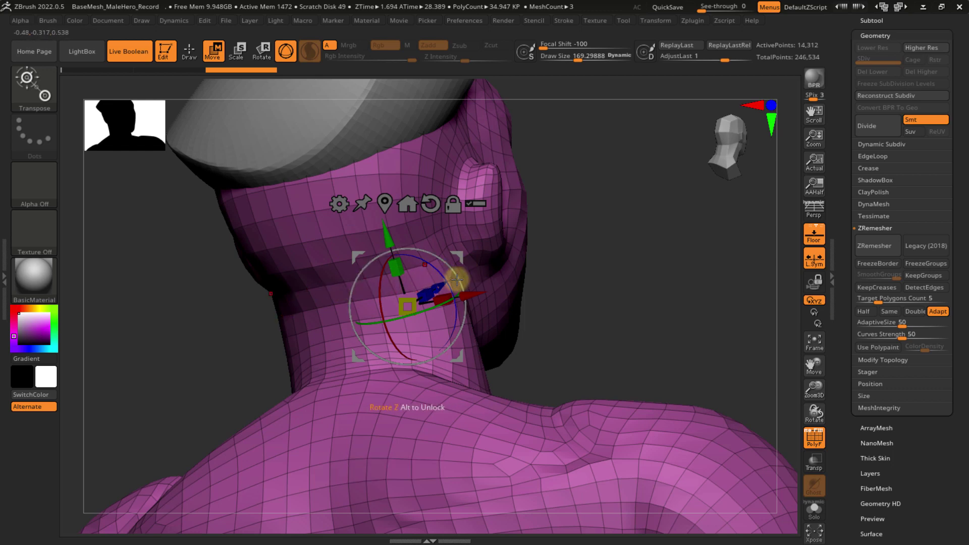
{"action": "right_click_drag", "start_coordinate": [403, 302], "coordinate": [324, 348]}
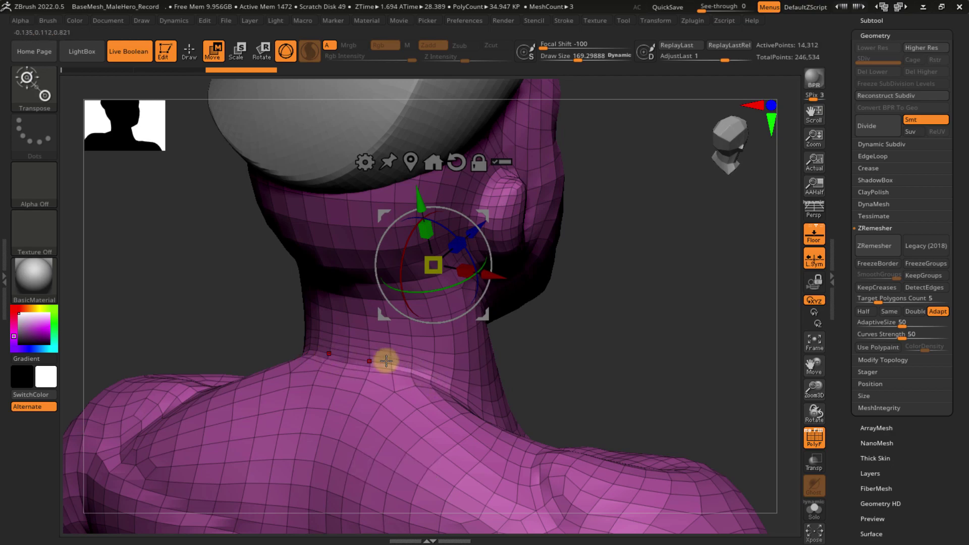
{"action": "right_click_drag", "start_coordinate": [384, 358], "coordinate": [513, 370], "text": "alt"}
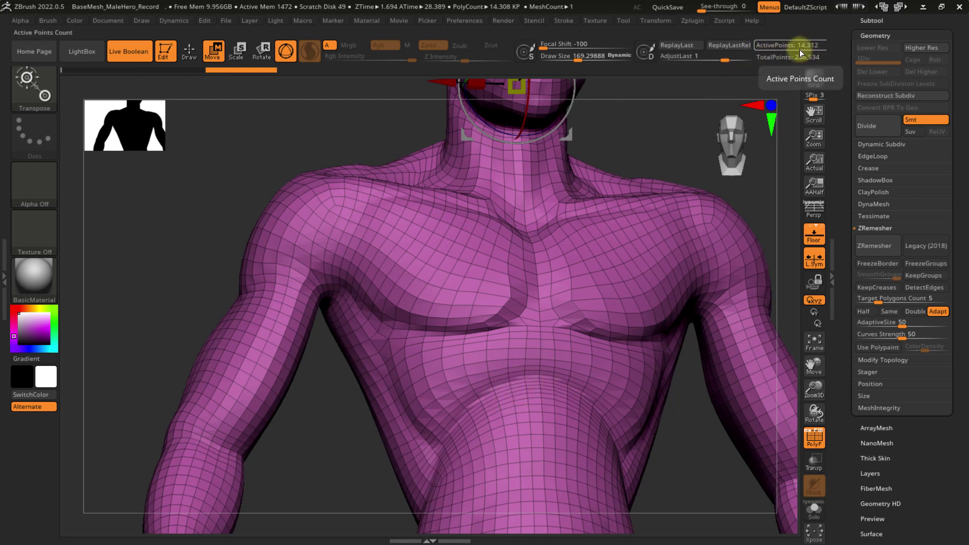
- Inspect the remeshed edge flow across the chest, ribcage and abdomen and over the back
{"action": "right_click_drag", "start_coordinate": [458, 289], "coordinate": [337, 302]}
{"action": "right_click_drag", "start_coordinate": [371, 338], "coordinate": [347, 289]}
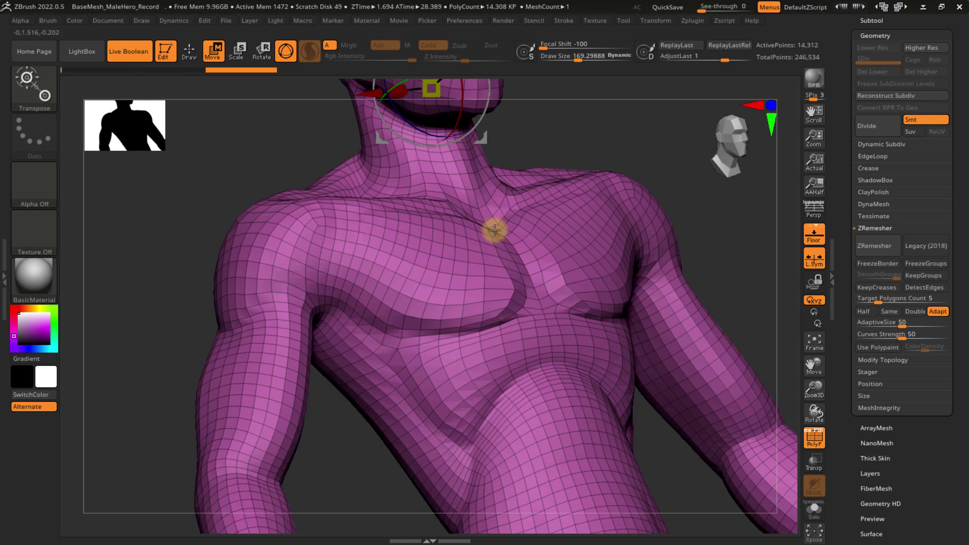
{"action": "right_click_drag", "start_coordinate": [479, 245], "coordinate": [483, 275]}
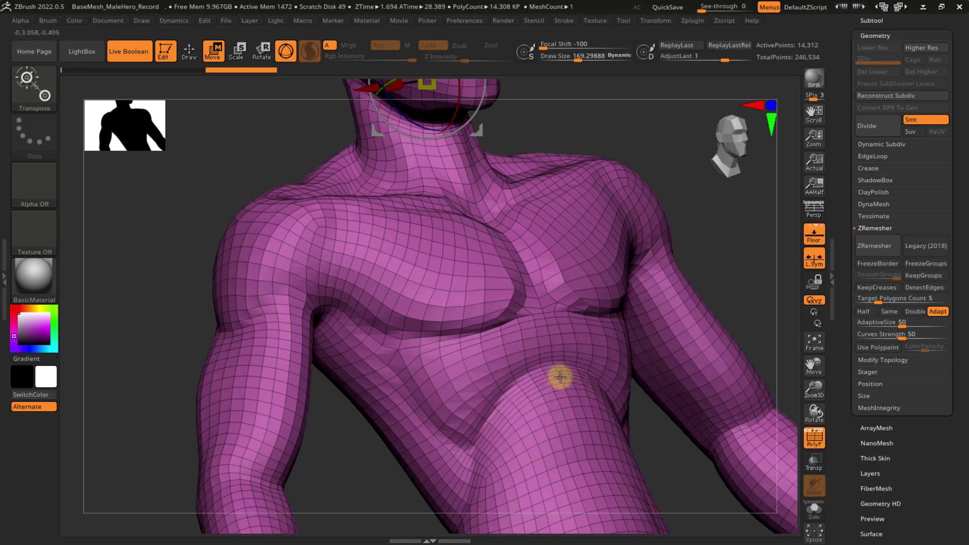
{"action": "right_click_drag", "start_coordinate": [560, 377], "coordinate": [539, 330], "text": "ctrl"}
{"action": "right_click_drag", "start_coordinate": [519, 289], "coordinate": [493, 305], "text": "alt"}
{"action": "mouse_move", "coordinate": [491, 258]}
{"action": "right_mouse_down", "text": "alt"}
{"action": "mouse_move", "coordinate": [472, 313]}
{"action": "mouse_move", "coordinate": [510, 237]}
{"action": "mouse_move", "coordinate": [503, 254]}
{"action": "right_mouse_up", "text": "alt"}
{"action": "right_click_drag", "start_coordinate": [560, 194], "coordinate": [543, 303], "text": "alt"}
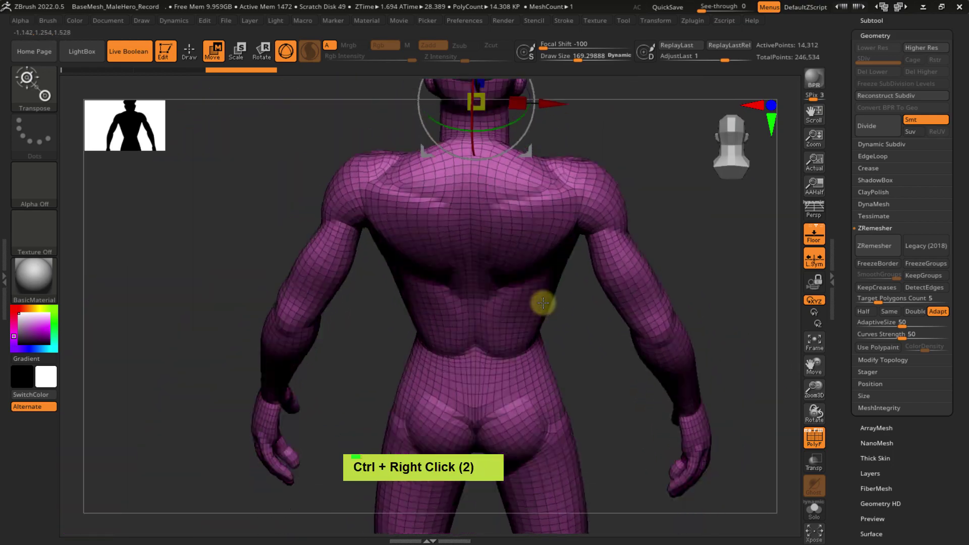
{"action": "right_click_drag", "start_coordinate": [538, 220], "coordinate": [513, 331], "text": "ctrl"}
{"action": "right_click_drag", "start_coordinate": [514, 264], "coordinate": [545, 310], "text": "alt"}
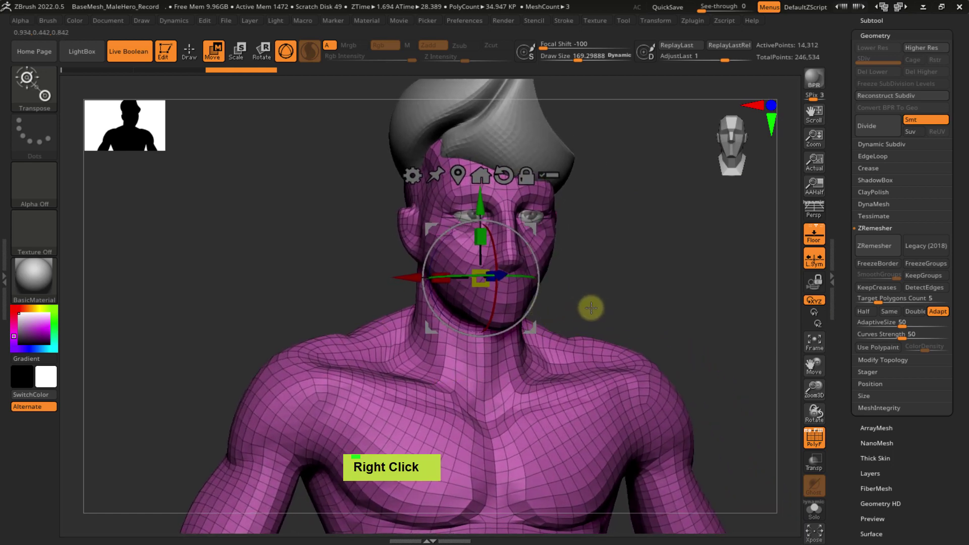
- Check the remeshed polygon density on the face, upper arm and torso for how well the forms are kept
{"action": "right_click_drag", "start_coordinate": [595, 301], "coordinate": [577, 205], "text": "ctrl"}
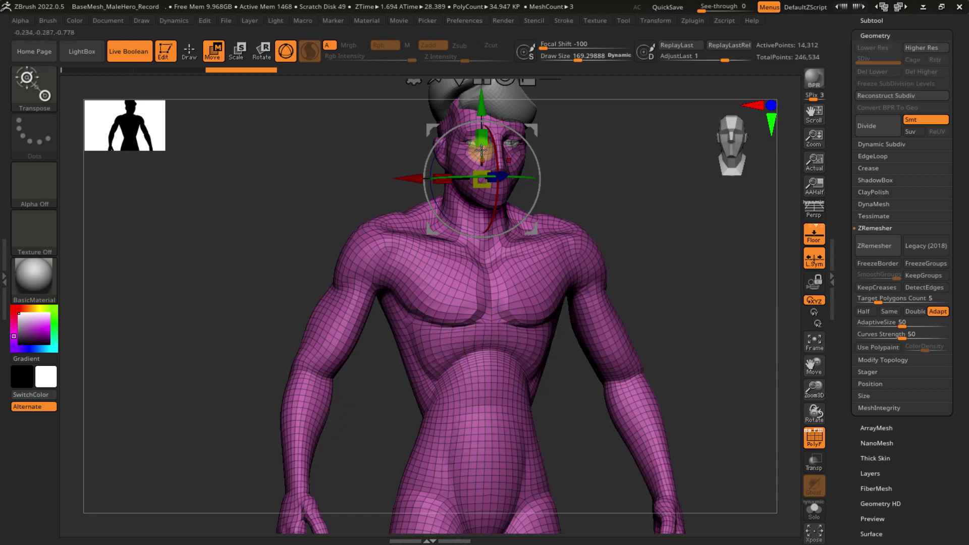
{"action": "right_click_drag", "start_coordinate": [481, 150], "coordinate": [462, 293], "text": "ctrl"}
{"action": "right_click_drag", "start_coordinate": [489, 313], "coordinate": [489, 315], "text": "ctrl"}
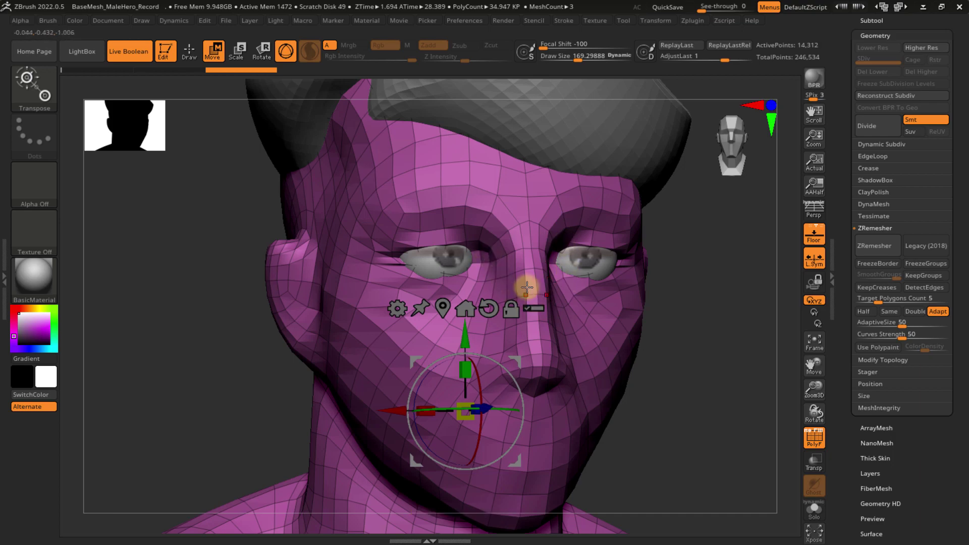
{"action": "right_click_drag", "start_coordinate": [502, 275], "coordinate": [463, 218], "text": "ctrl"}
{"action": "right_click_drag", "start_coordinate": [488, 277], "coordinate": [448, 212], "text": "ctrl"}
{"action": "right_click_drag", "start_coordinate": [471, 281], "coordinate": [515, 81], "text": "alt"}
{"action": "right_click_drag", "start_coordinate": [328, 337], "coordinate": [377, 404], "text": "ctrl"}
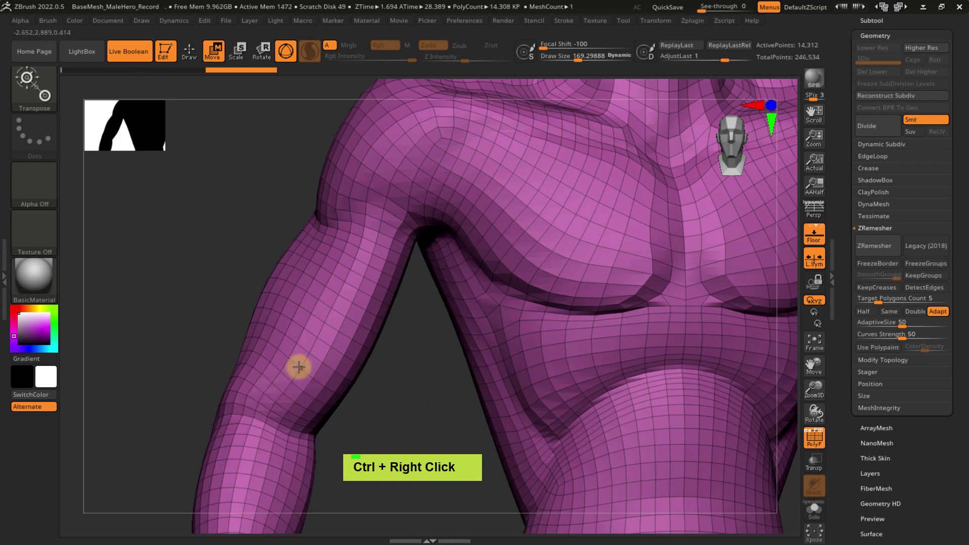
{"action": "right_click_drag", "start_coordinate": [382, 310], "coordinate": [361, 383], "text": "ctrl"}
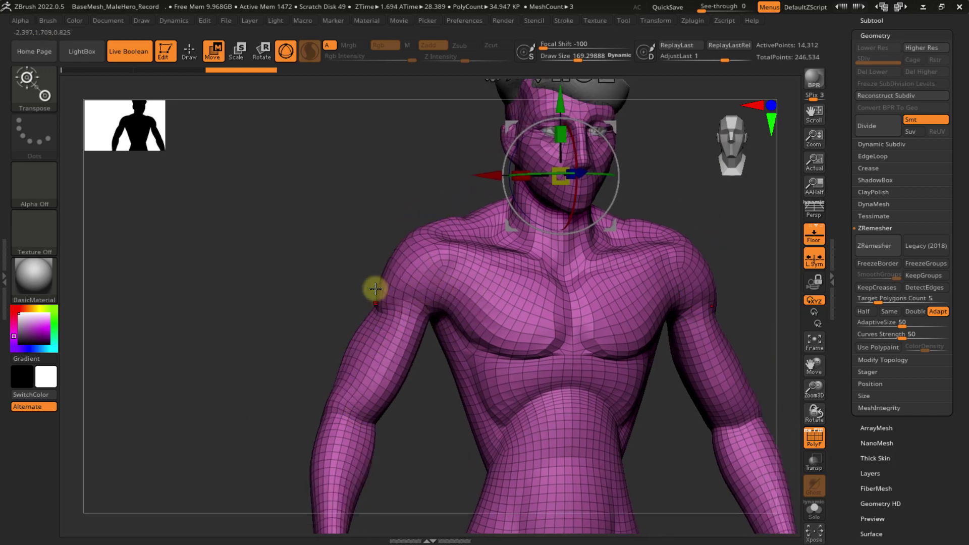
{"action": "right_click_drag", "start_coordinate": [517, 298], "coordinate": [478, 279], "text": "alt"}
{"action": "right_click_drag", "start_coordinate": [482, 353], "coordinate": [447, 323], "text": "alt"}
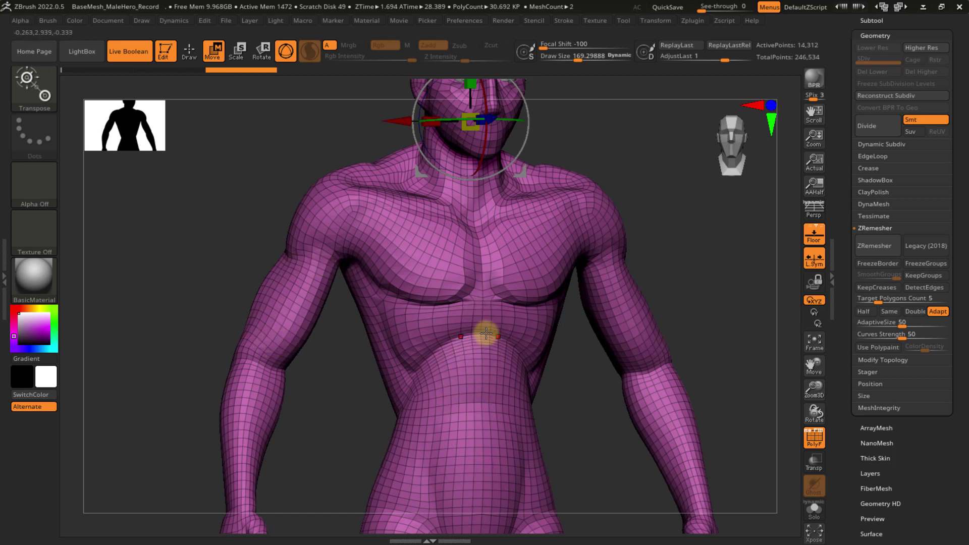
{"action": "right_click_drag", "start_coordinate": [488, 312], "coordinate": [486, 287], "text": "alt"}
{"action": "left_click_drag", "start_coordinate": [847, 49], "coordinate": [850, 90]}
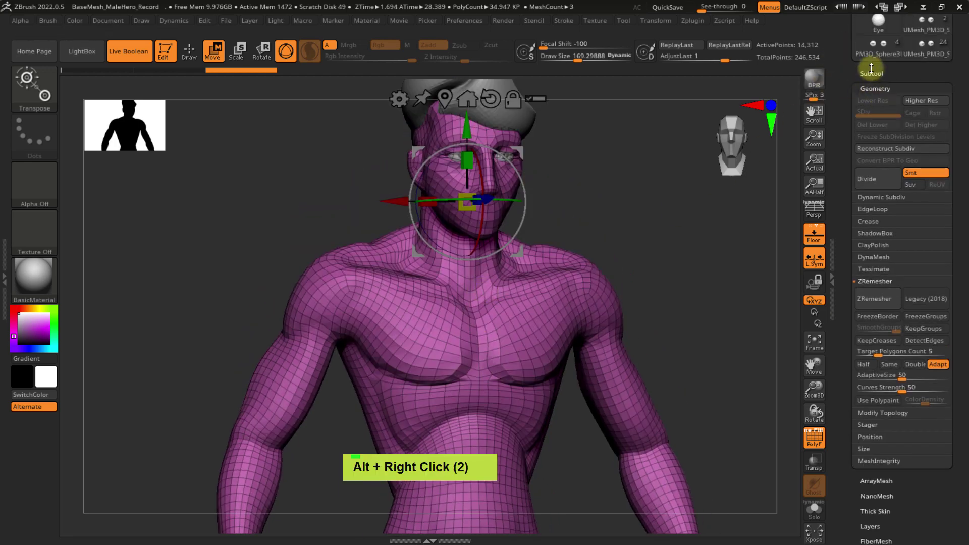
- Hide the remeshed body's subtool and rename the unremeshed body subtool, UMesh_1_Head2, as Original
{"action": "left_click", "coordinate": [871, 72]}
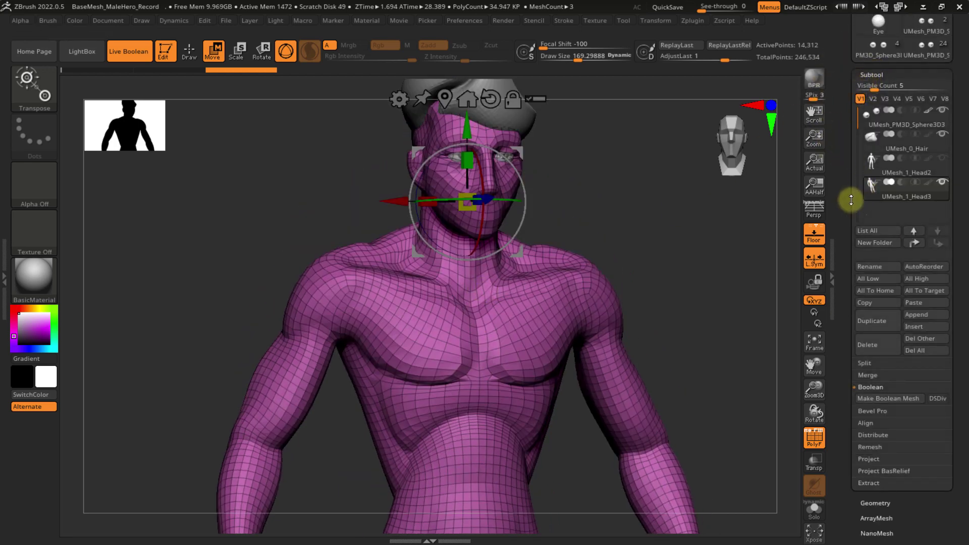
{"action": "left_click", "coordinate": [906, 175]}
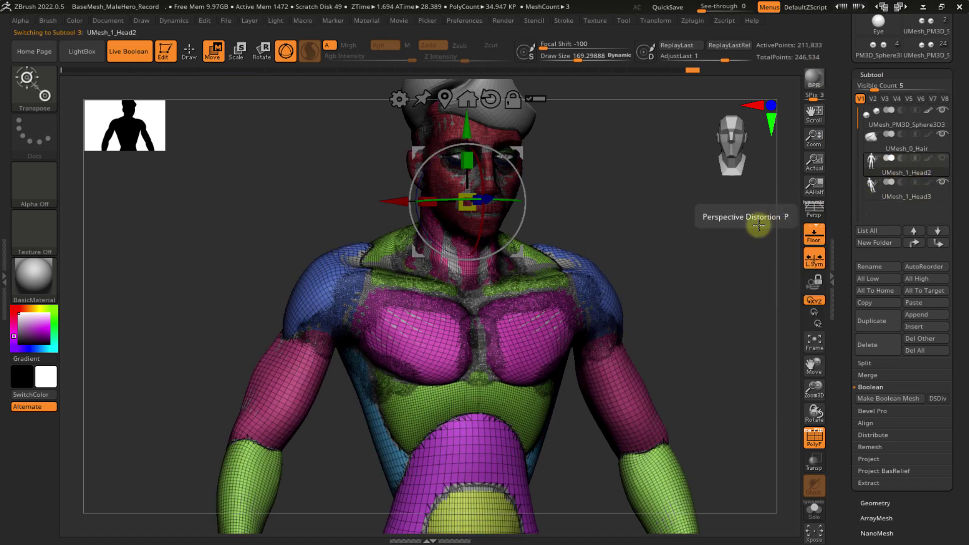
{"action": "key", "text": "shift+f"}
{"action": "left_click", "coordinate": [941, 182]}
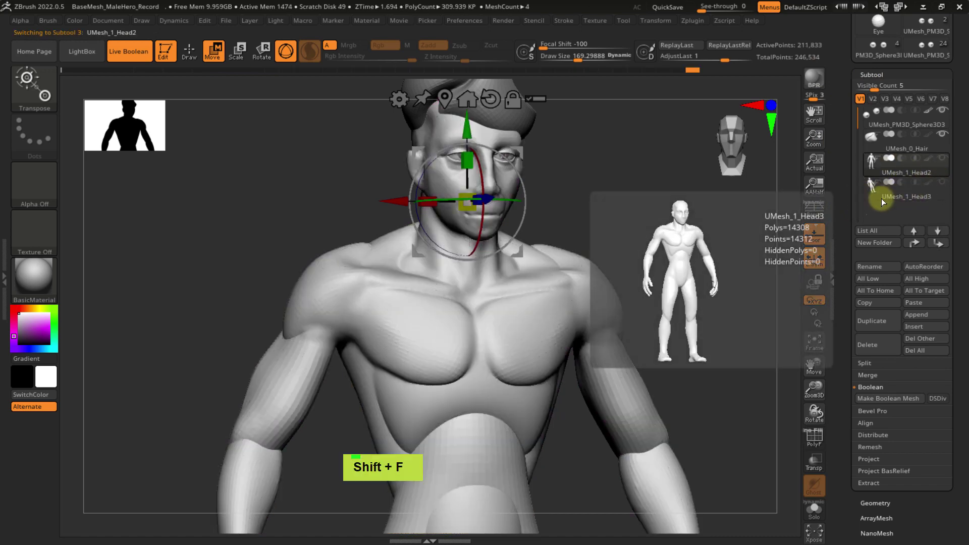
{"action": "right_click_drag", "start_coordinate": [577, 244], "coordinate": [601, 242], "text": "alt"}
{"action": "key", "text": "shift+f"}
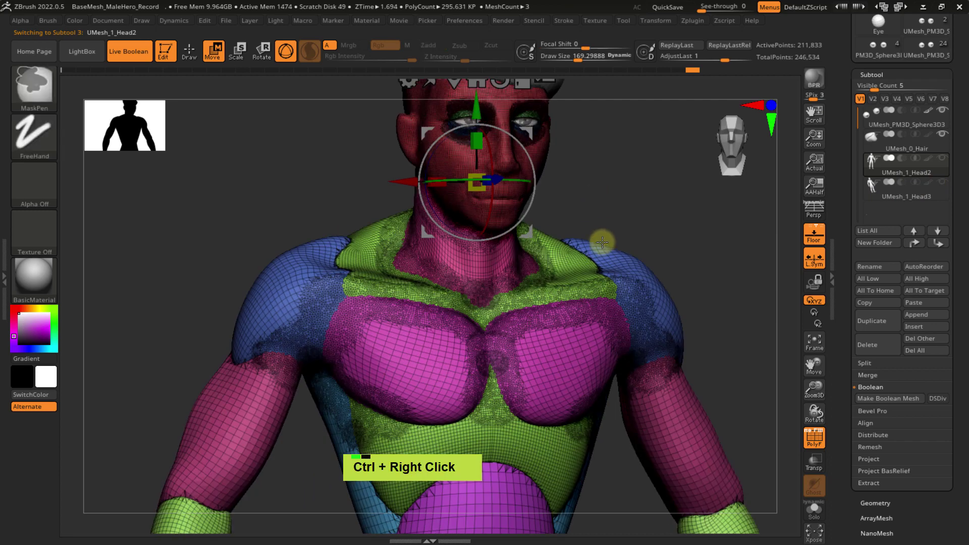
{"action": "left_click", "coordinate": [879, 267]}
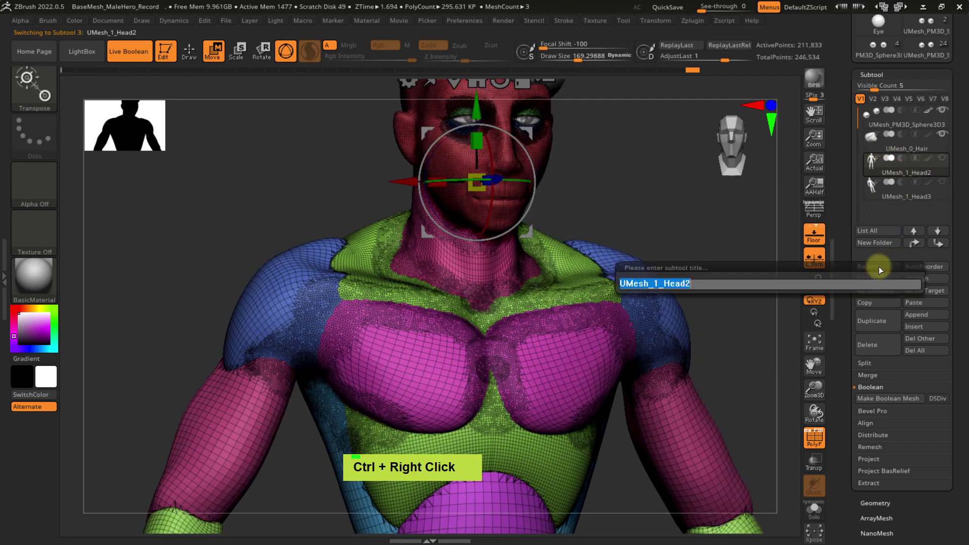
{"action": "type", "text": "Original"}
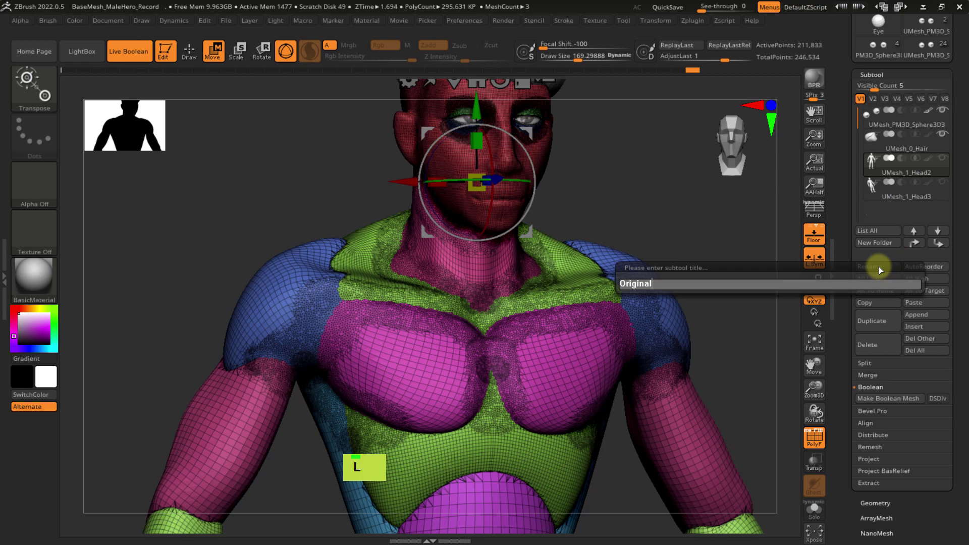
{"action": "key", "text": "Return"}
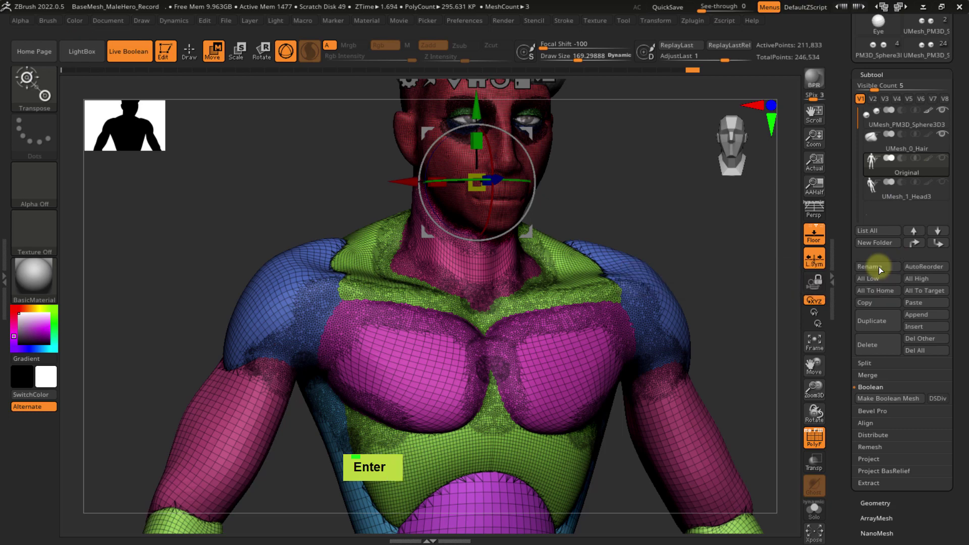
- Rename the remeshed body subtool, UMesh_1_Head3, as Test_5
{"action": "left_click", "coordinate": [897, 202]}
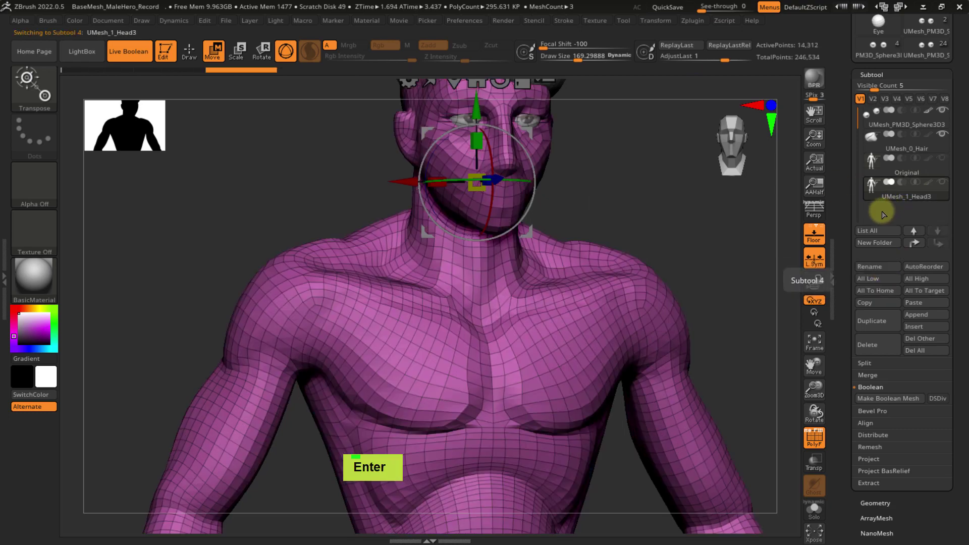
{"action": "left_click", "coordinate": [878, 267]}
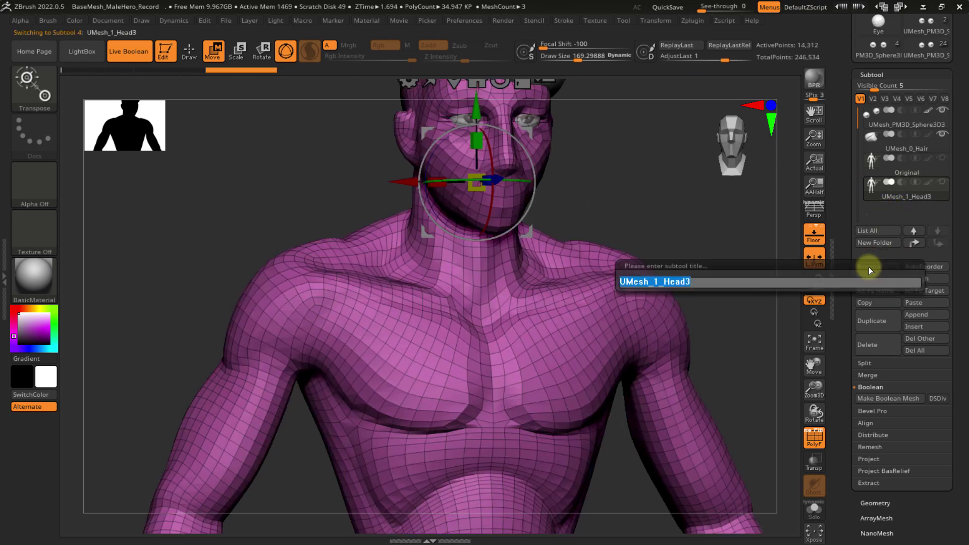
{"action": "type", "text": "Test_"}
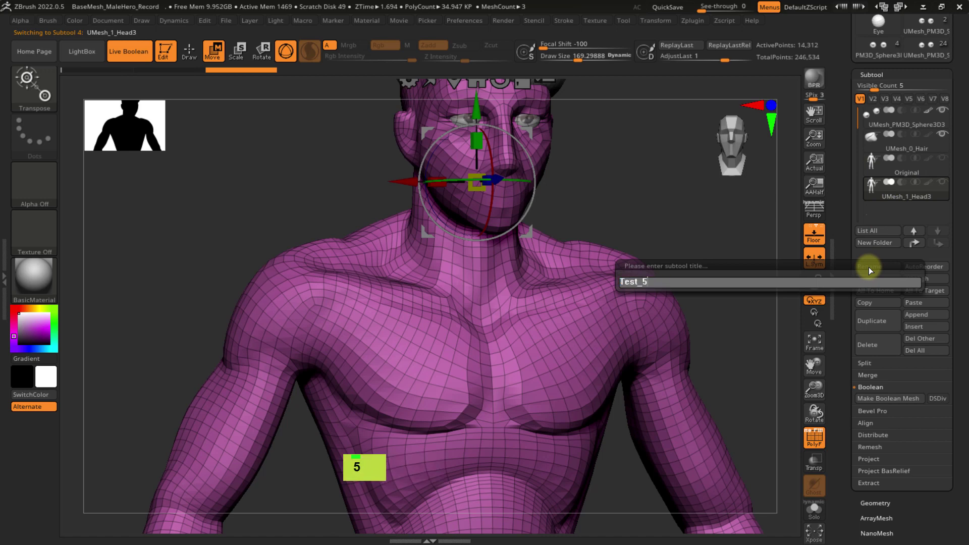
{"action": "type", "text": "5"}
{"action": "key", "text": "Return"}
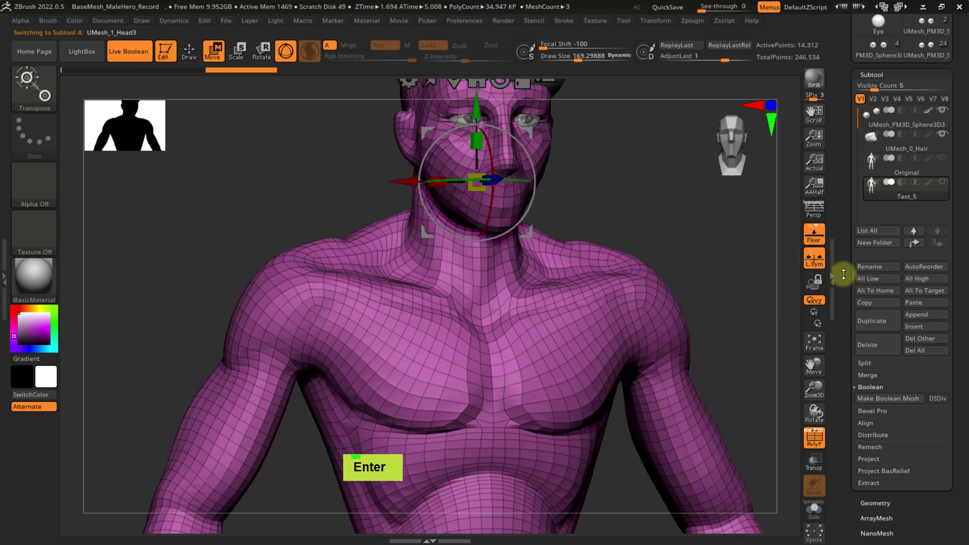
- Duplicate the Original body subtool as the source for another remeshing test
{"action": "scroll", "coordinate": [843, 274], "scroll_direction": "down", "scroll_amount": 3}
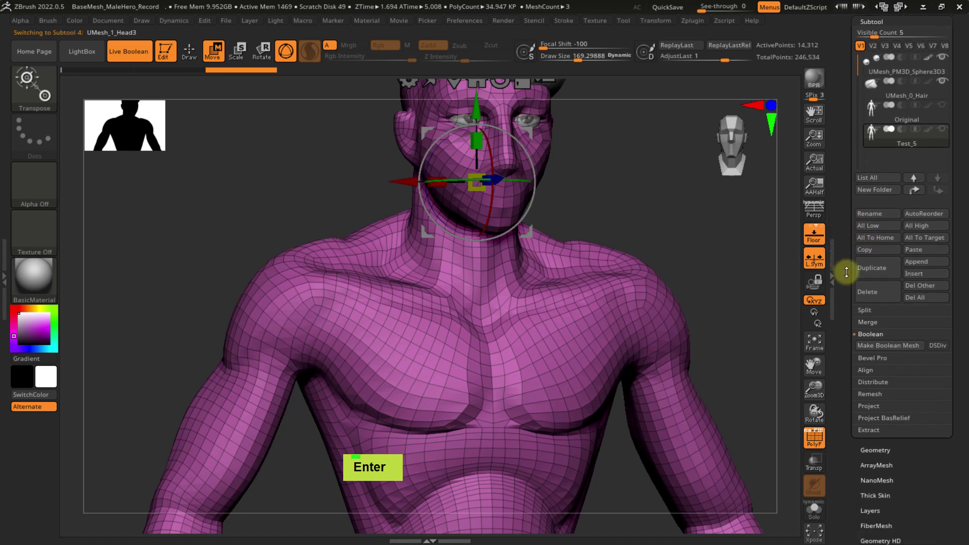
{"action": "left_click", "coordinate": [864, 451]}
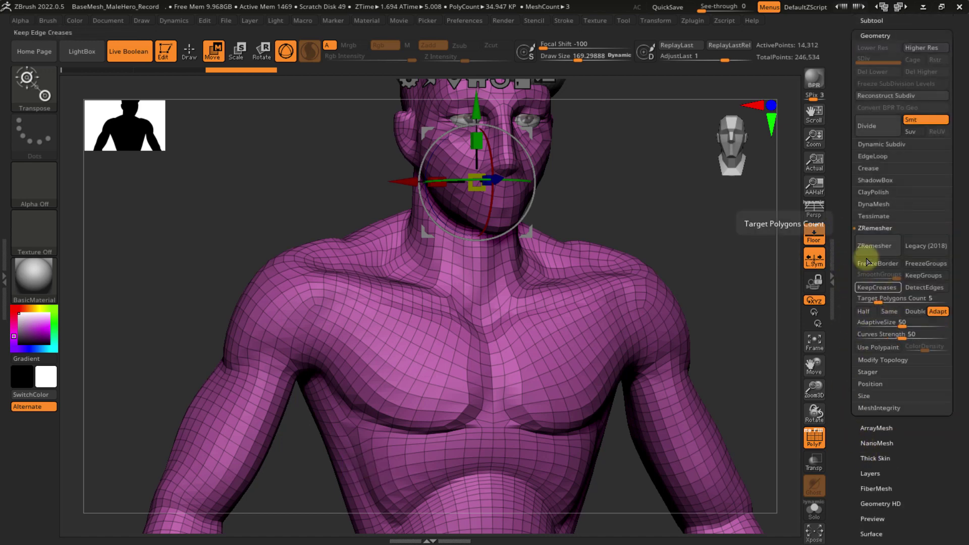
{"action": "scroll", "coordinate": [845, 217], "scroll_direction": "up", "scroll_amount": 10}
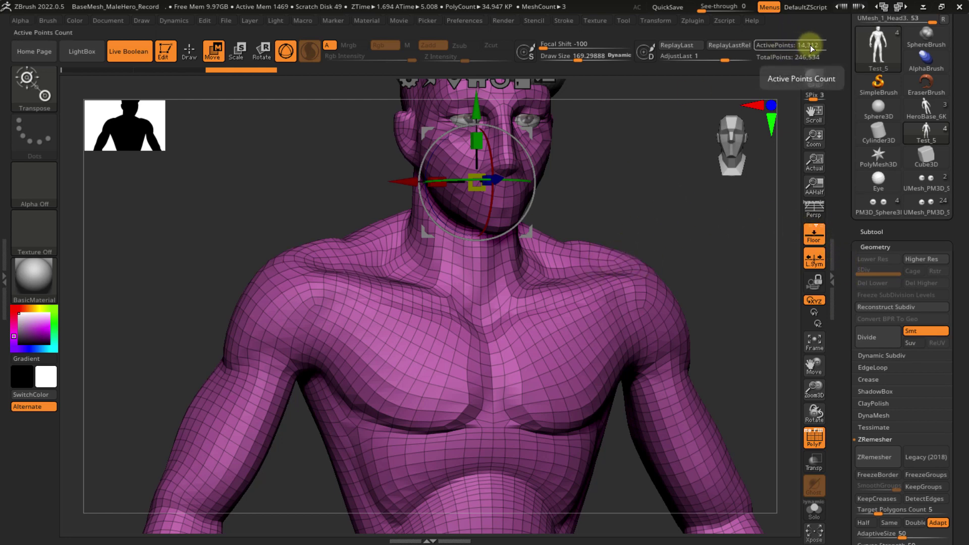
{"action": "left_click_drag", "start_coordinate": [876, 228], "coordinate": [876, 231]}
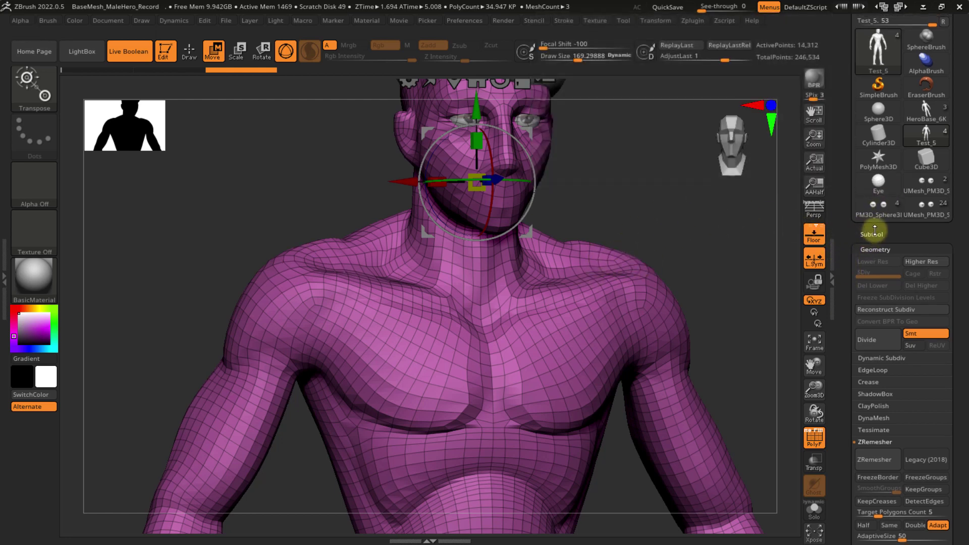
{"action": "left_click", "coordinate": [874, 234]}
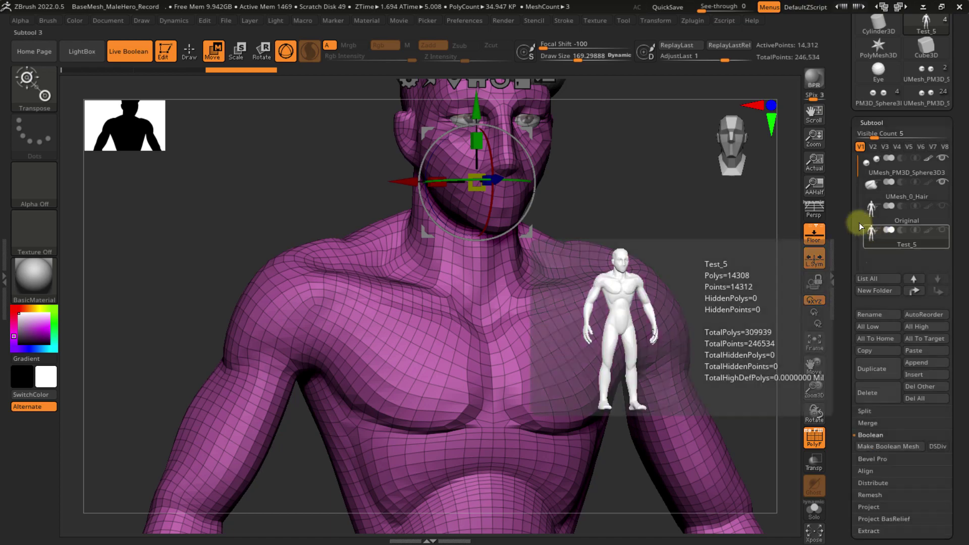
{"action": "left_click", "coordinate": [892, 216]}
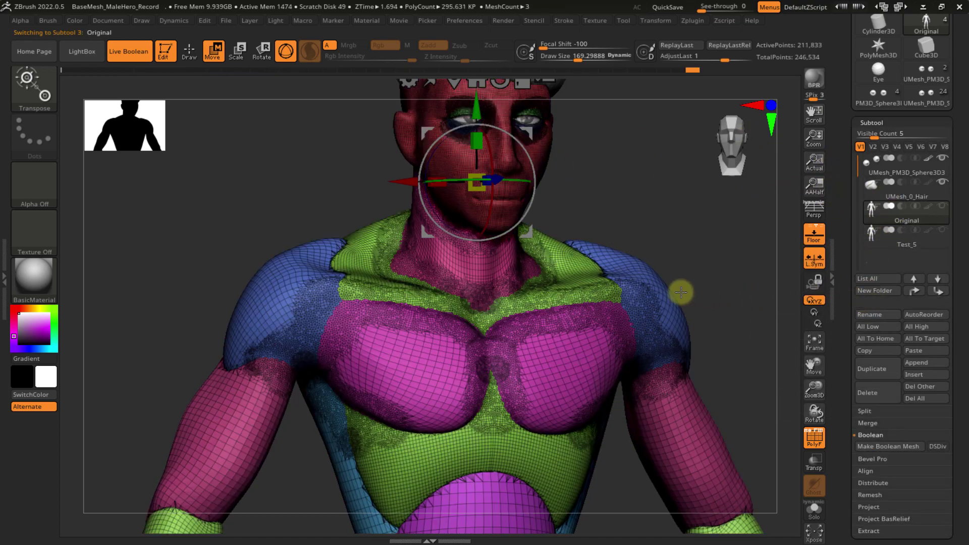
{"action": "key", "text": "ctrl+shift+d"}
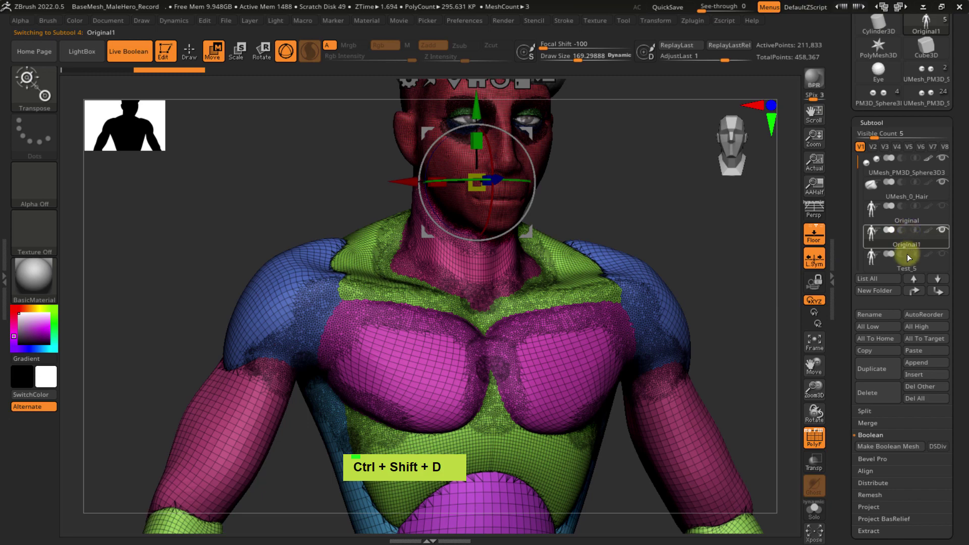
- Rename the new duplicate of the Original body as Weighted
{"action": "left_click", "coordinate": [879, 316]}
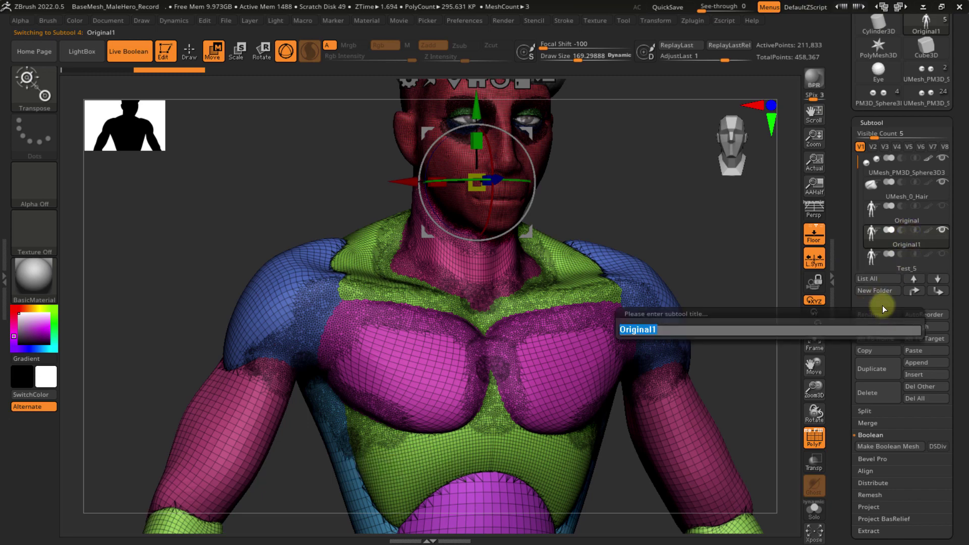
{"action": "key", "text": "shift"}
{"action": "type", "text": "Weig"}
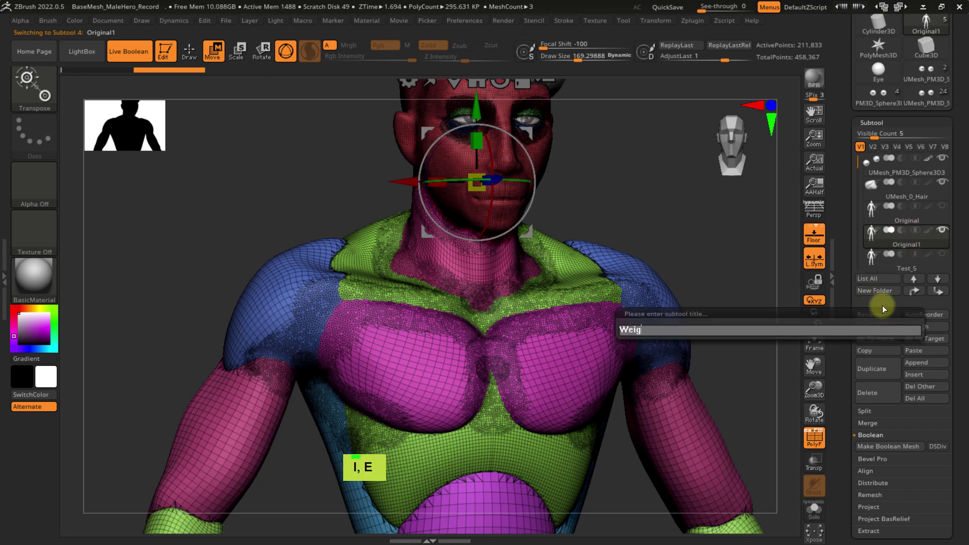
{"action": "type", "text": "hted"}
{"action": "key", "text": "Return"}
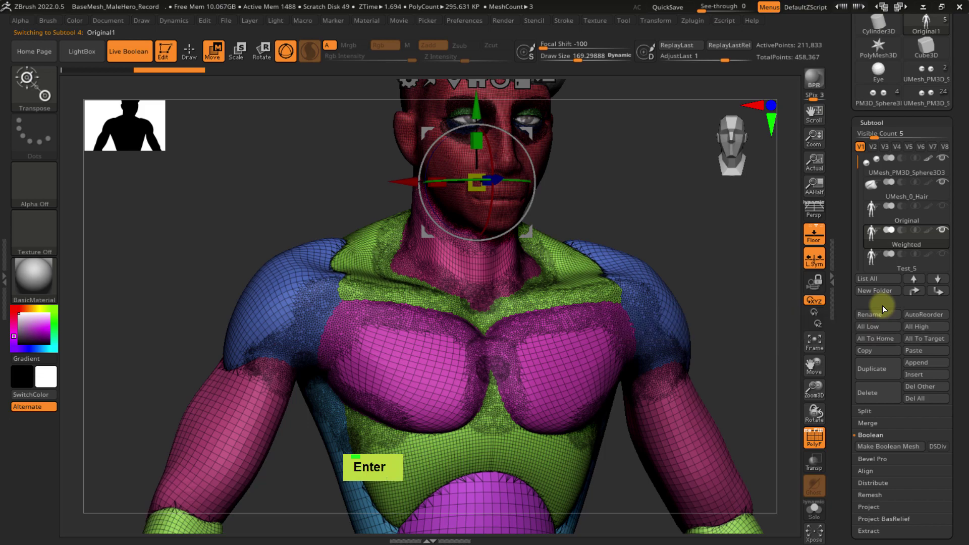
- Turn off the polyframe display, switch to Draw mode and open the ZRemesher settings for the Weighted body
{"action": "left_click_drag", "start_coordinate": [847, 244], "coordinate": [843, 215]}
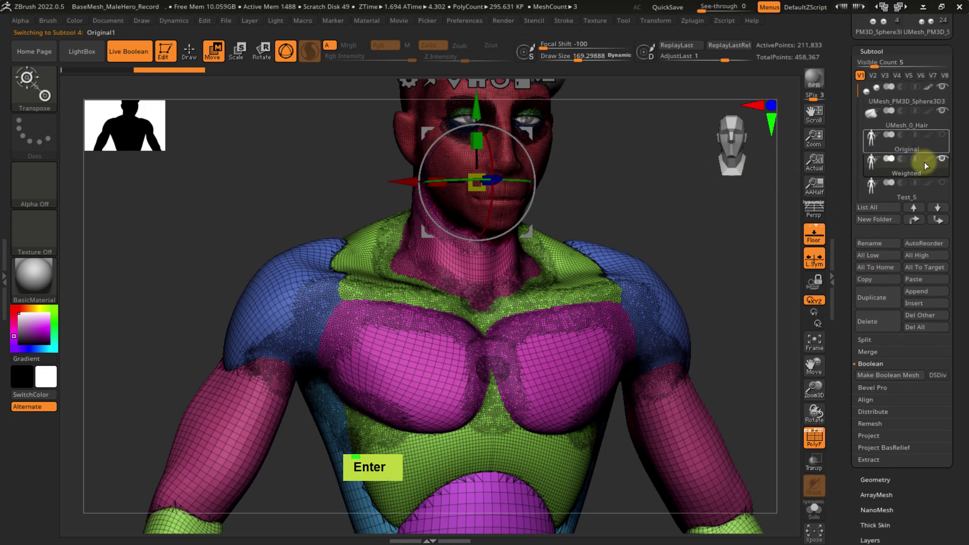
{"action": "left_click_drag", "start_coordinate": [843, 293], "coordinate": [841, 241]}
{"action": "key", "text": "shift+f"}
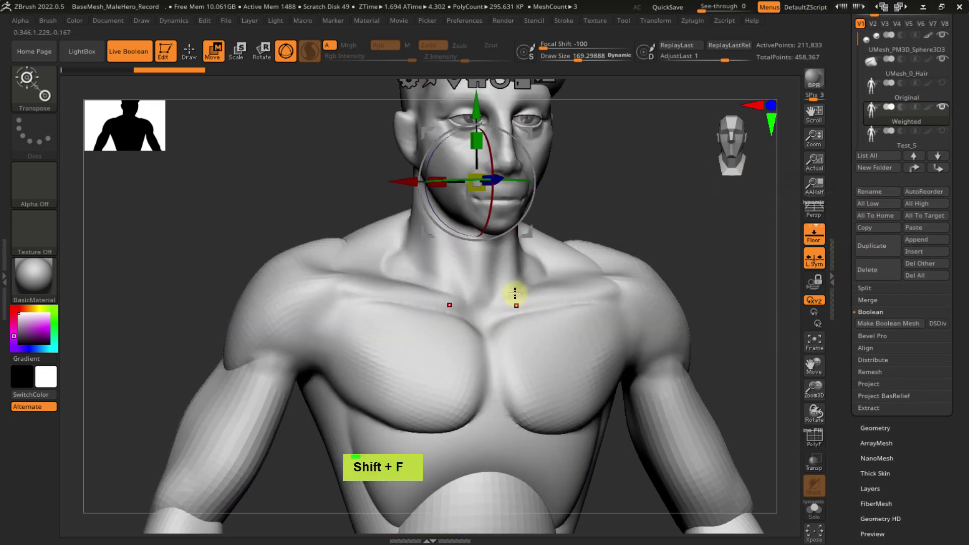
{"action": "mouse_move", "coordinate": [566, 284]}
{"action": "right_mouse_down", "text": "ctrl"}
{"action": "mouse_move", "coordinate": [540, 216]}
{"action": "mouse_move", "coordinate": [604, 244]}
{"action": "mouse_move", "coordinate": [643, 192]}
{"action": "mouse_move", "coordinate": [653, 230]}
{"action": "mouse_move", "coordinate": [646, 212]}
{"action": "right_mouse_up", "text": "ctrl"}
{"action": "key", "text": "q"}
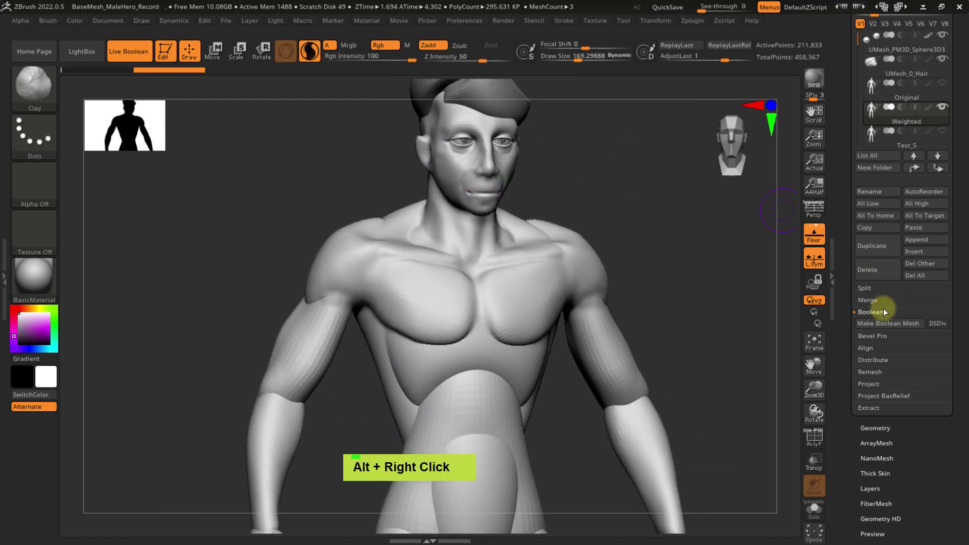
{"action": "mouse_move", "coordinate": [850, 330]}
{"action": "left_mouse_down"}
{"action": "mouse_move", "coordinate": [848, 346]}
{"action": "mouse_move", "coordinate": [870, 328]}
{"action": "left_mouse_up"}
{"action": "left_click", "coordinate": [870, 328]}
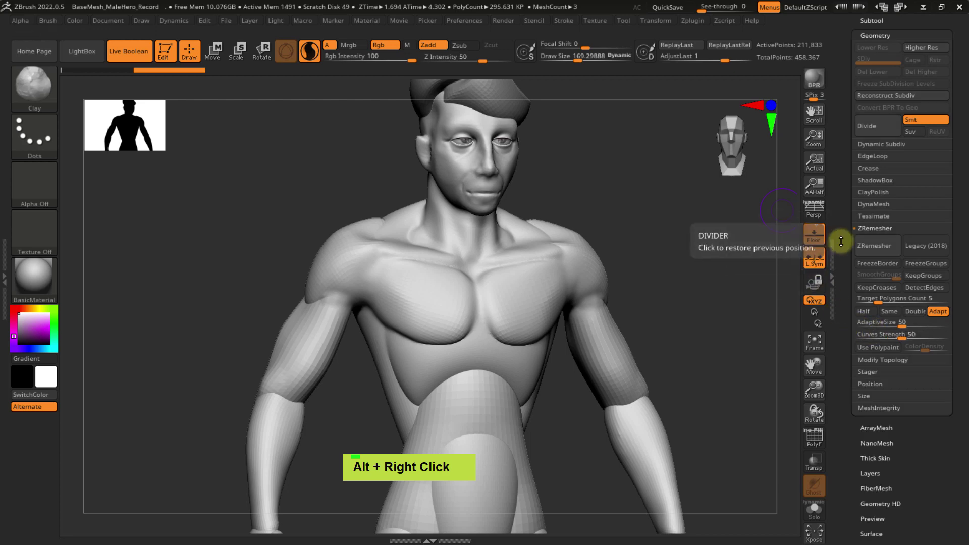
- Select the Paint brush with a draw size of about 306 and frame the whole figure
{"action": "right_click_drag", "start_coordinate": [564, 272], "coordinate": [580, 238]}
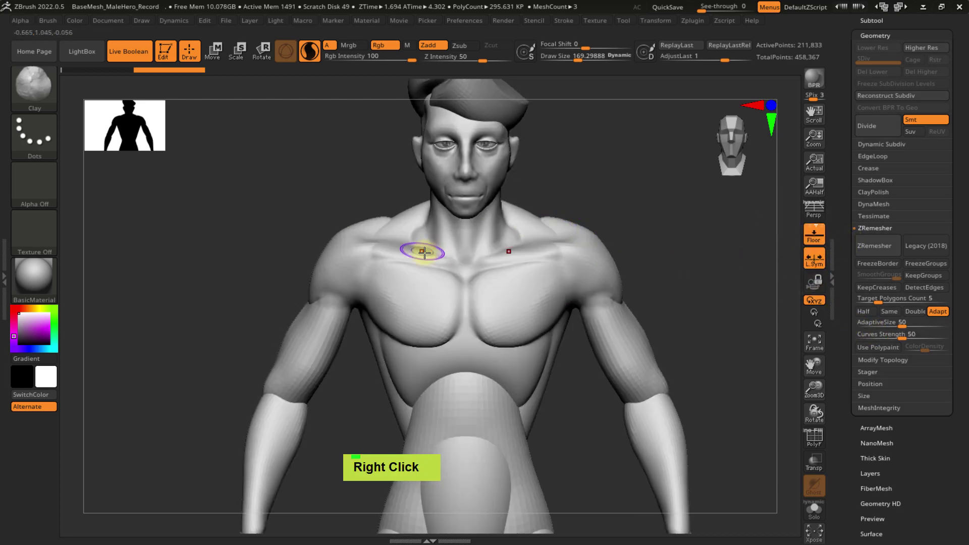
{"action": "key", "text": "b"}
{"action": "key", "text": "p"}
{"action": "key", "text": "a"}
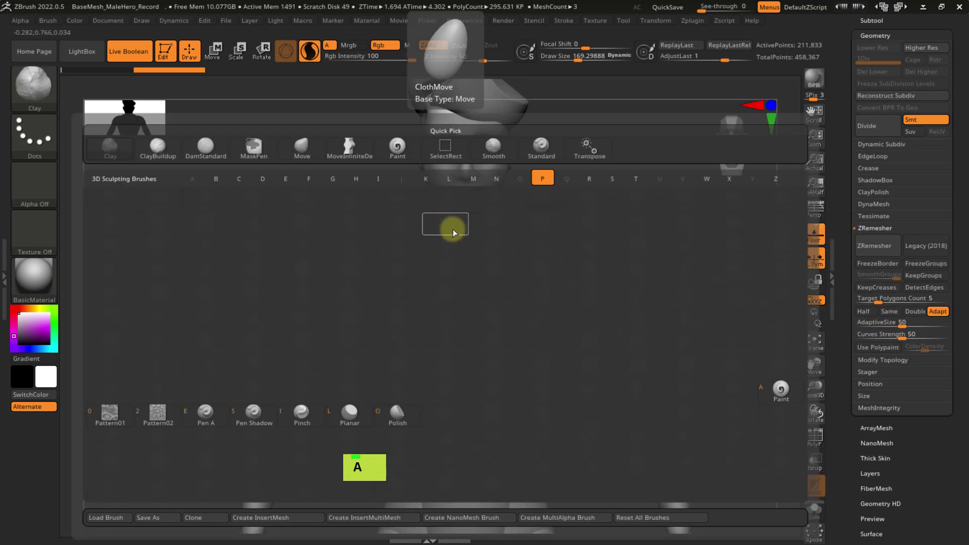
{"action": "key", "text": "s"}
{"action": "left_click_drag", "start_coordinate": [454, 159], "coordinate": [465, 161]}
{"action": "mouse_move", "coordinate": [447, 158]}
{"action": "right_mouse_down", "text": "alt"}
{"action": "mouse_move", "coordinate": [476, 276]}
{"action": "mouse_move", "coordinate": [520, 320]}
{"action": "mouse_move", "coordinate": [521, 351]}
{"action": "mouse_move", "coordinate": [493, 288]}
{"action": "mouse_move", "coordinate": [410, 297]}
{"action": "mouse_move", "coordinate": [558, 262]}
{"action": "mouse_move", "coordinate": [387, 283]}
{"action": "mouse_move", "coordinate": [501, 333]}
{"action": "mouse_move", "coordinate": [421, 259]}
{"action": "right_mouse_up", "text": "alt"}
{"action": "key", "text": "f"}
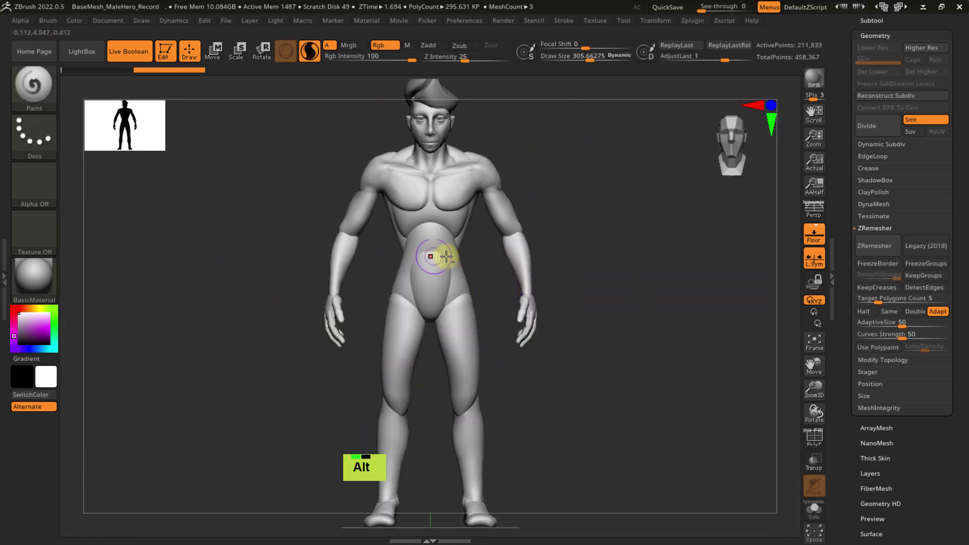
- Enable Use Polypaint in the ZRemesher settings of the Weighted body
{"action": "right_click_drag", "start_coordinate": [513, 374], "coordinate": [437, 329], "text": "ctrl"}
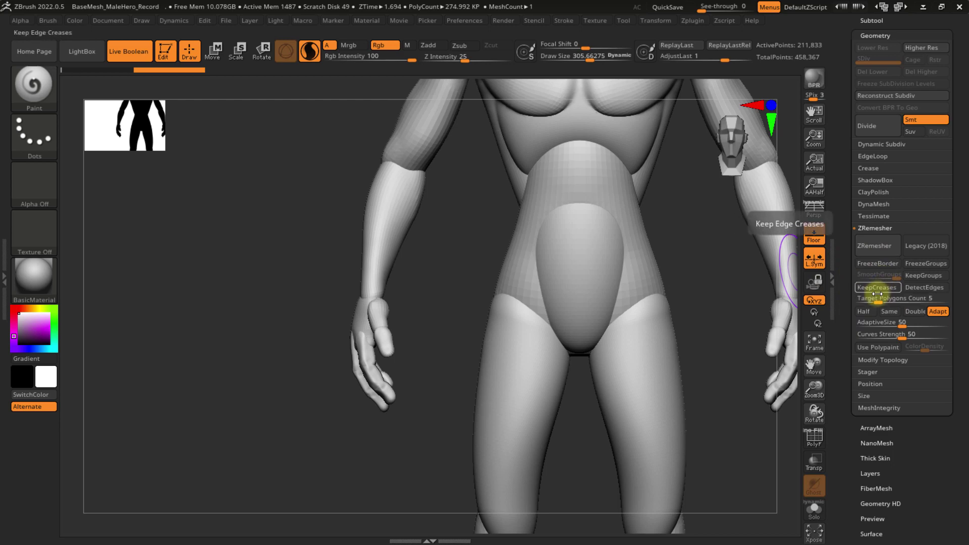
{"action": "left_click", "coordinate": [880, 347]}
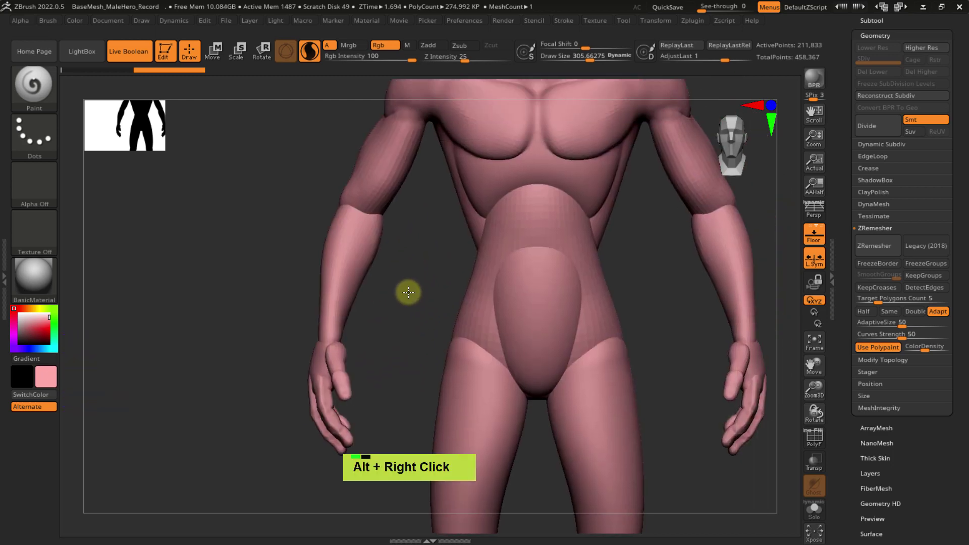
{"action": "right_click_drag", "start_coordinate": [407, 290], "coordinate": [393, 344], "text": "alt"}
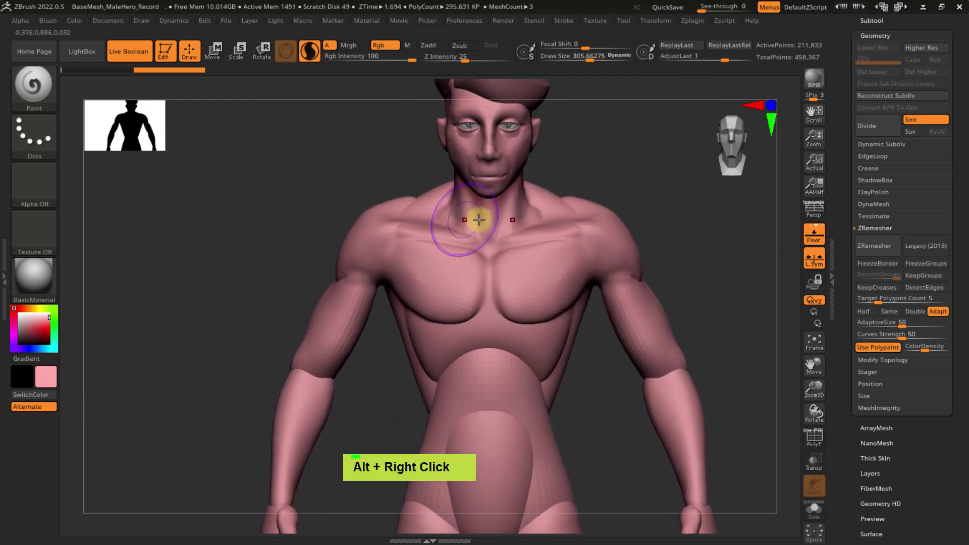
{"action": "mouse_move", "coordinate": [479, 219]}
{"action": "left_mouse_down"}
{"action": "mouse_move", "coordinate": [506, 210]}
{"action": "mouse_move", "coordinate": [484, 242]}
{"action": "mouse_move", "coordinate": [543, 233]}
{"action": "left_mouse_up"}
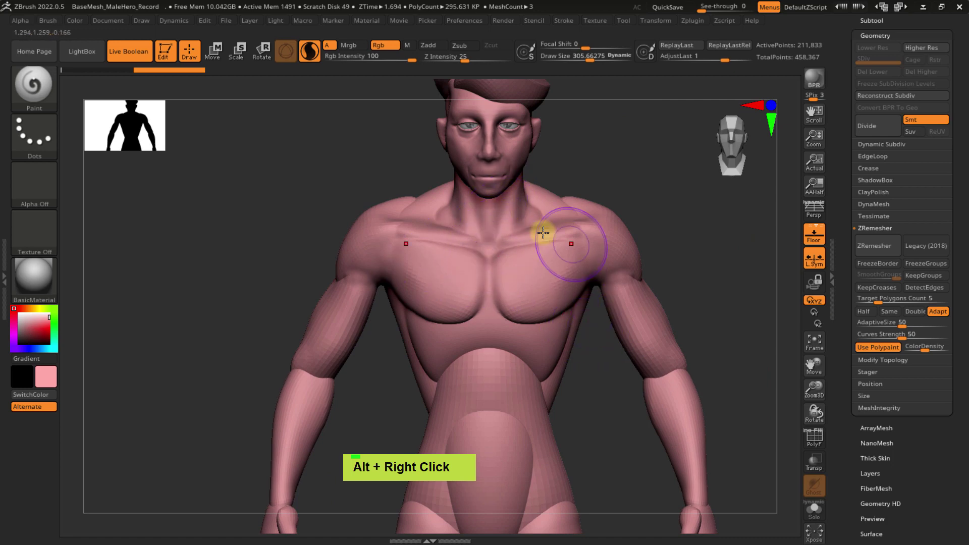
{"action": "mouse_move", "coordinate": [549, 283]}
{"action": "left_mouse_down"}
{"action": "mouse_move", "coordinate": [528, 309]}
{"action": "mouse_move", "coordinate": [543, 247]}
{"action": "mouse_move", "coordinate": [501, 296]}
{"action": "mouse_move", "coordinate": [514, 288]}
{"action": "left_mouse_up"}
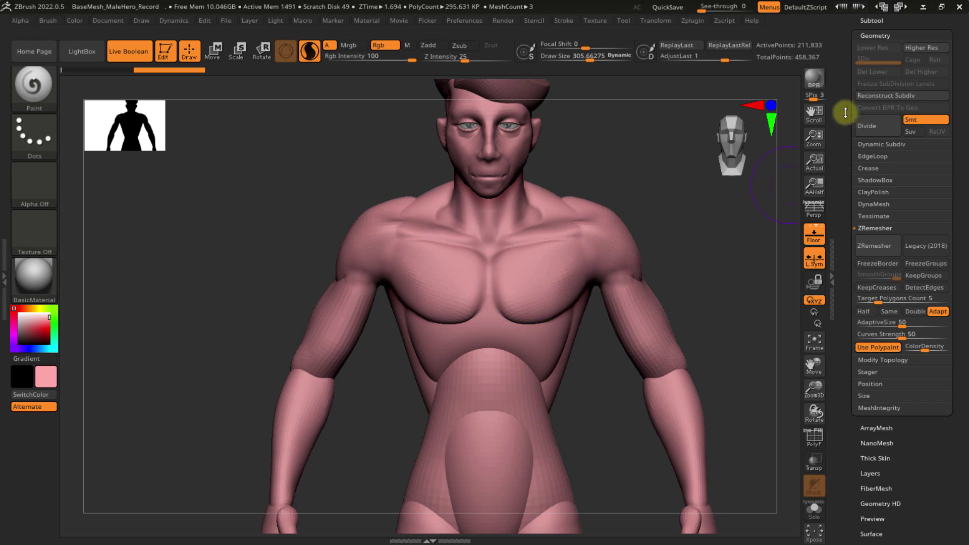
- Try several red shades as the active polypaint density colour and settle on a light pink
{"action": "left_click_drag", "start_coordinate": [845, 113], "coordinate": [846, 174]}
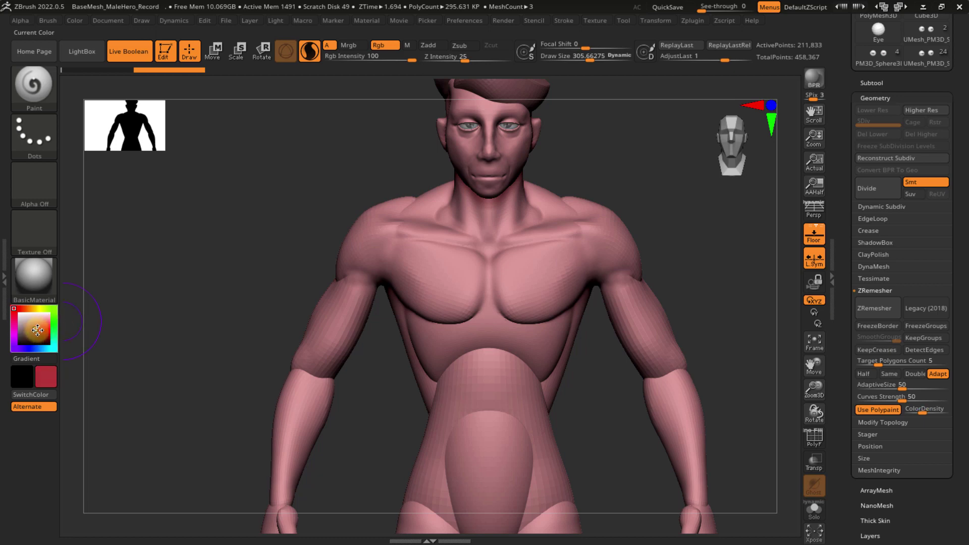
{"action": "left_click", "coordinate": [38, 330]}
{"action": "left_click", "coordinate": [37, 335]}
{"action": "left_click", "coordinate": [37, 329]}
{"action": "left_click", "coordinate": [44, 328]}
{"action": "left_click", "coordinate": [46, 318]}
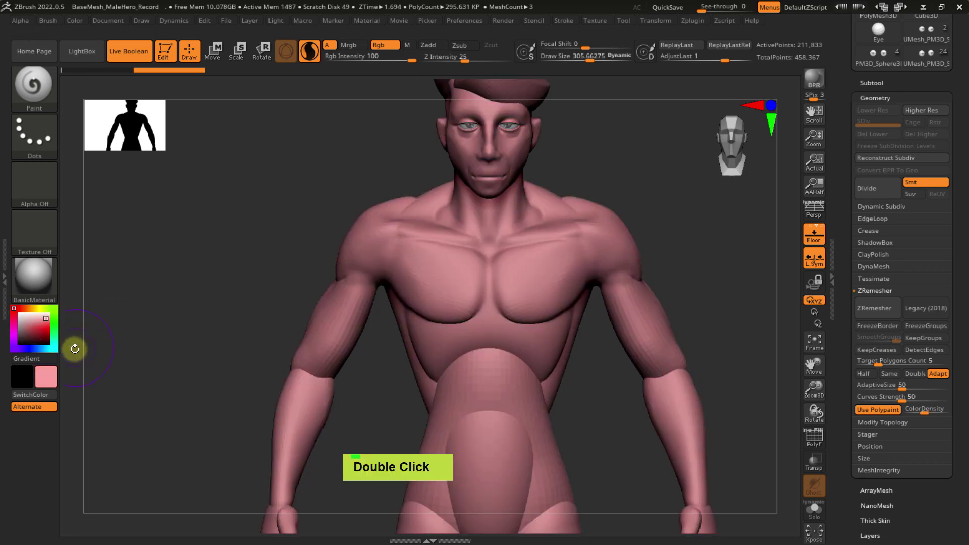
- Try darker reds as the active polypaint colour, ending on a deep maroon
{"action": "left_click", "coordinate": [46, 338]}
{"action": "left_click_drag", "start_coordinate": [45, 333], "coordinate": [38, 324]}
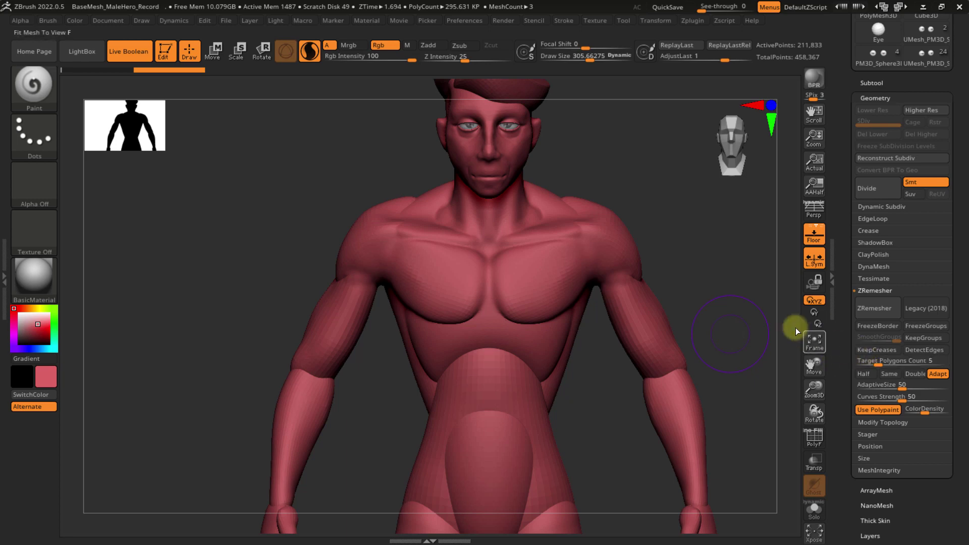
{"action": "left_click", "coordinate": [34, 337]}
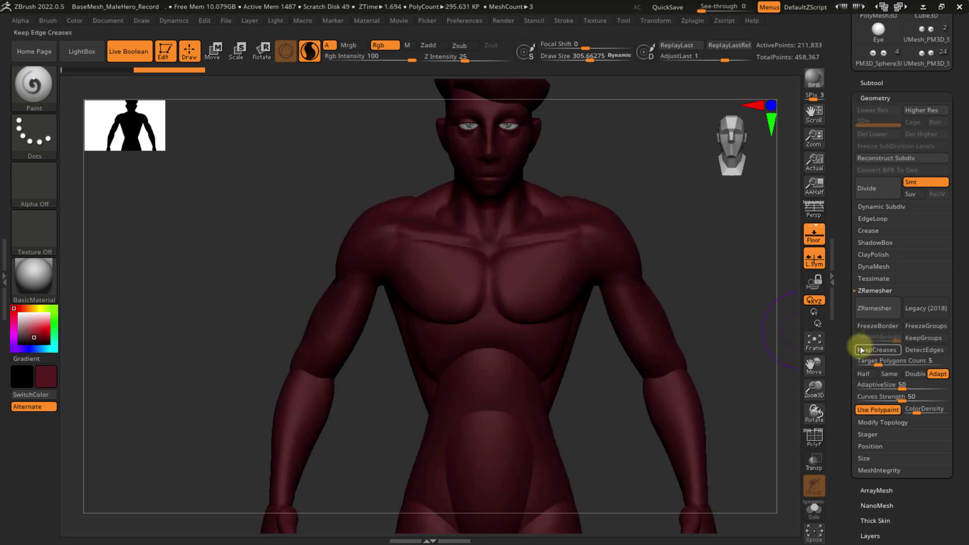
- Try a ZRemesher ColorDensity of about 1.48 and set it back to 1
{"action": "left_click_drag", "start_coordinate": [899, 412], "coordinate": [903, 411]}
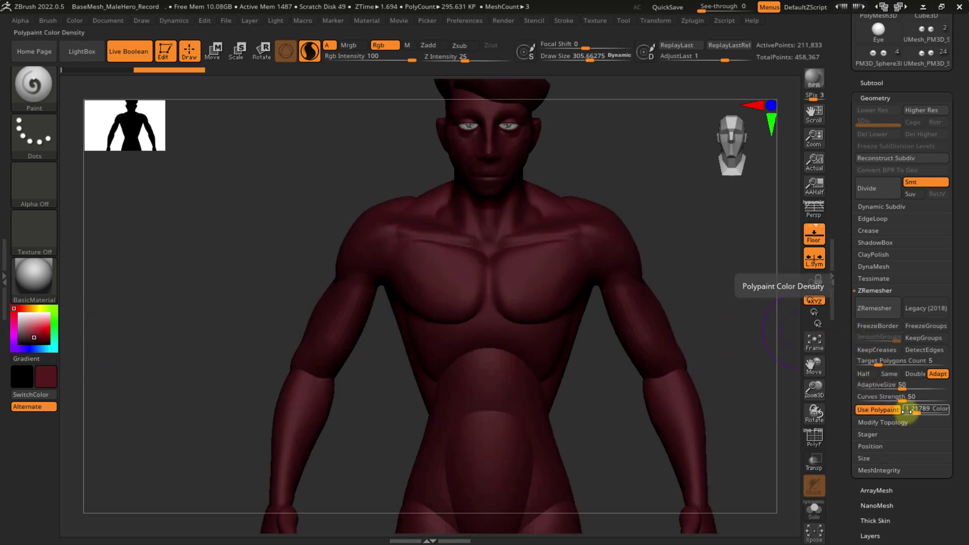
{"action": "left_click", "coordinate": [920, 410]}
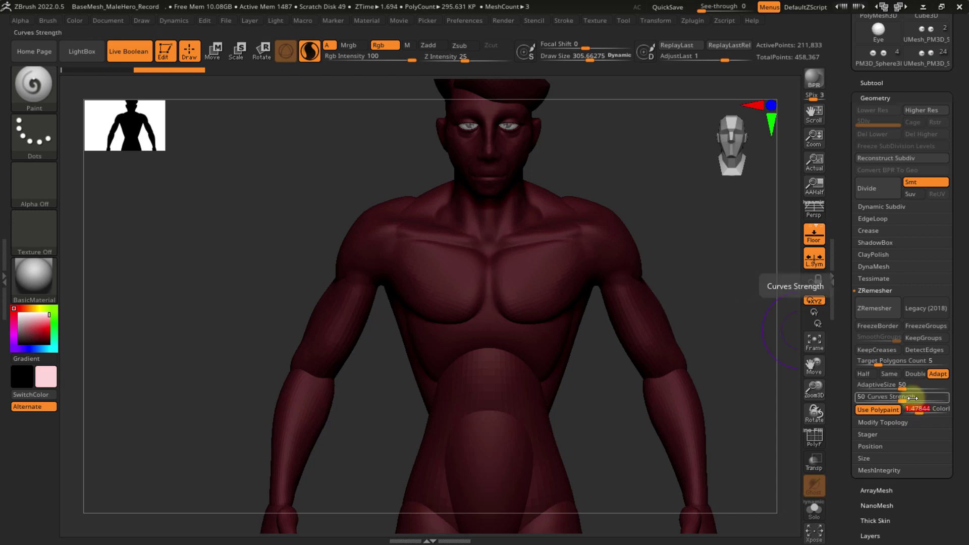
{"action": "type", "text": "1"}
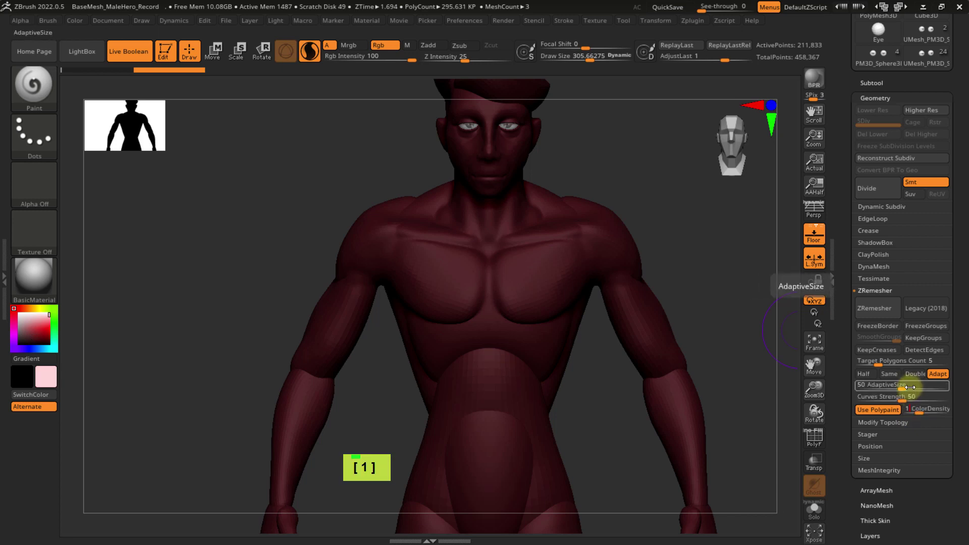
{"action": "key", "text": "Return"}
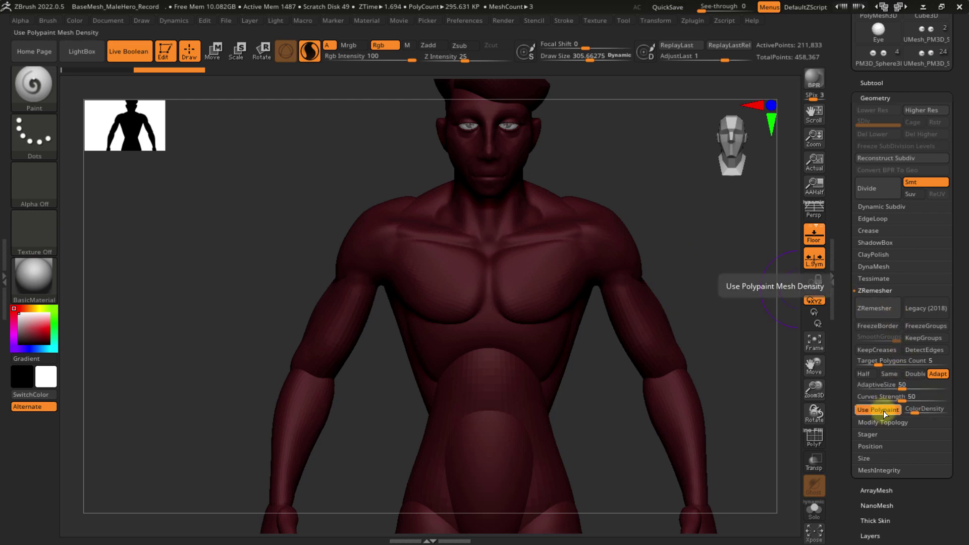
- Try a ColorDensity of about 2.06, reset it to 1 and fill the whole body with white polypaint
{"action": "left_click_drag", "start_coordinate": [930, 404], "coordinate": [933, 405]}
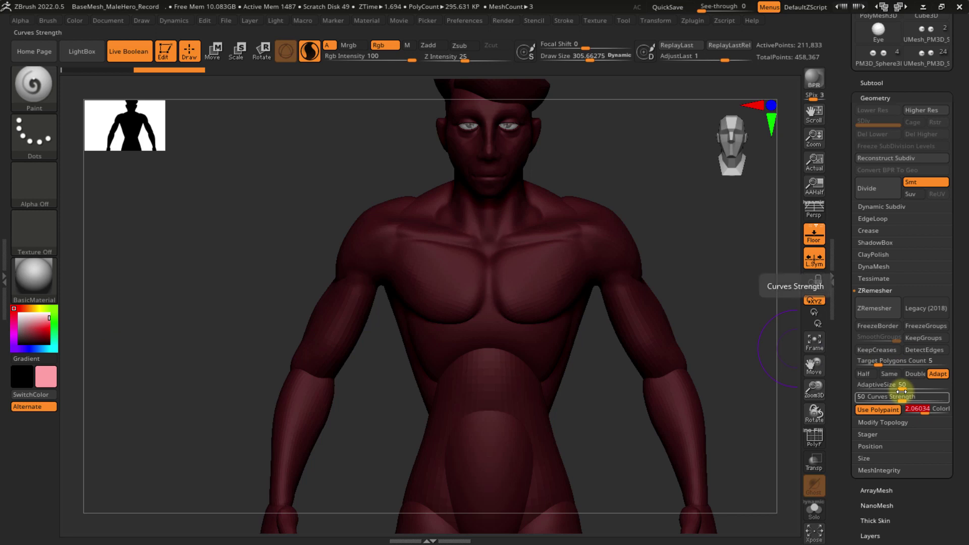
{"action": "type", "text": "1"}
{"action": "key", "text": "Return"}
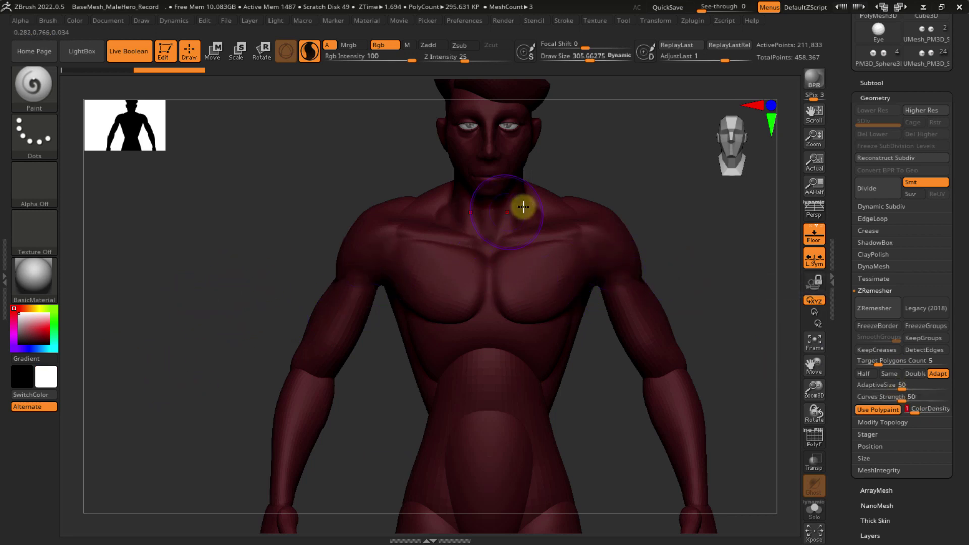
{"action": "right_click_drag", "start_coordinate": [506, 205], "coordinate": [460, 271], "text": "ctrl"}
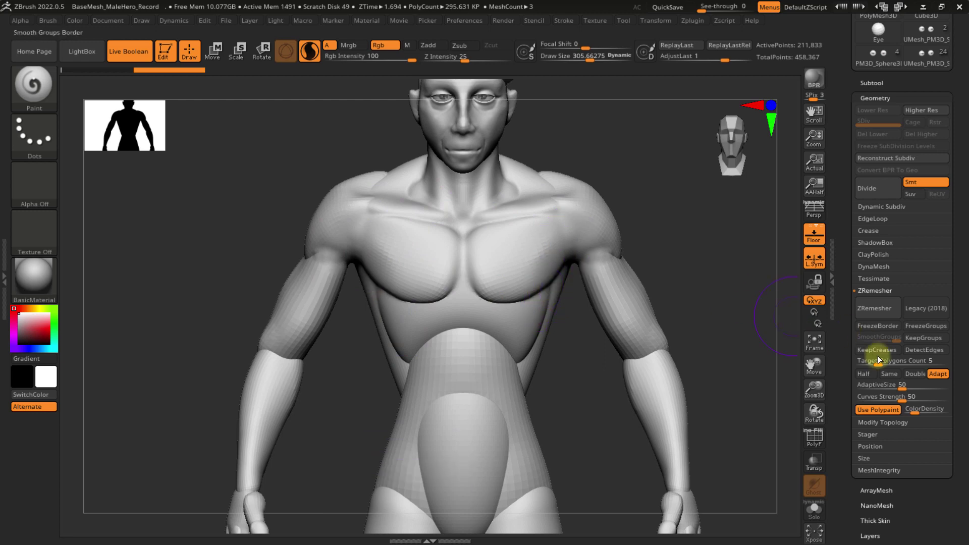
- Set ColorDensity to about 1.74, test the pink density colour on the body and undo the paint
{"action": "left_click_drag", "start_coordinate": [916, 408], "coordinate": [922, 409]}
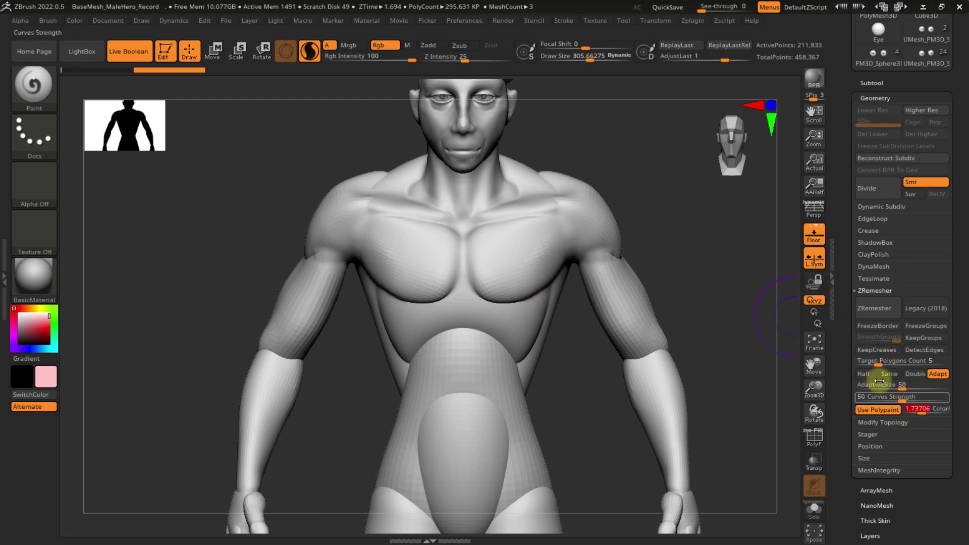
{"action": "mouse_move", "coordinate": [648, 336]}
{"action": "left_mouse_down"}
{"action": "mouse_move", "coordinate": [595, 278]}
{"action": "mouse_move", "coordinate": [620, 288]}
{"action": "left_mouse_up"}
{"action": "key", "text": "ctrl+z"}
{"action": "right_click_drag", "start_coordinate": [639, 318], "coordinate": [664, 331]}
{"action": "key", "text": "ctrl+z"}
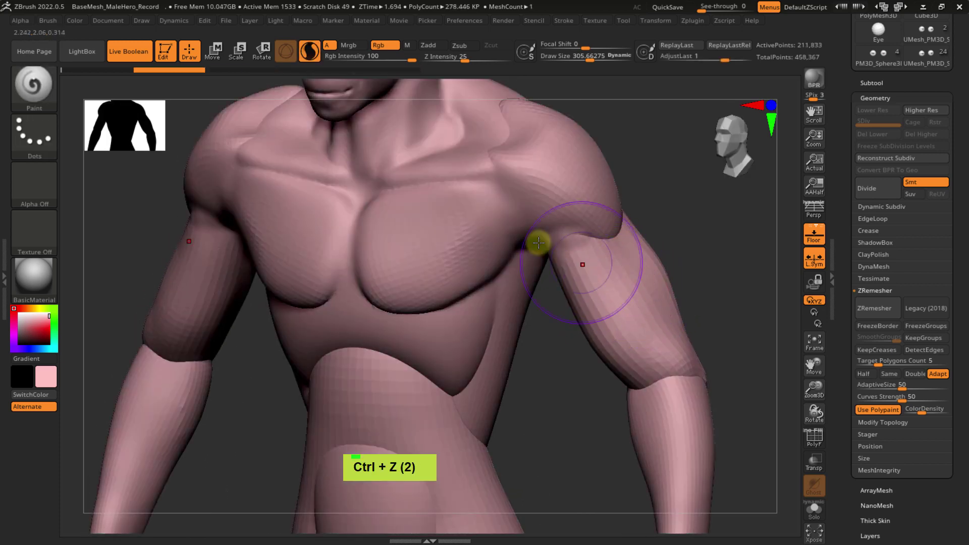
- Paint pink density polypaint over the upper arms of the white body
{"action": "right_click_drag", "start_coordinate": [661, 273], "coordinate": [670, 266]}
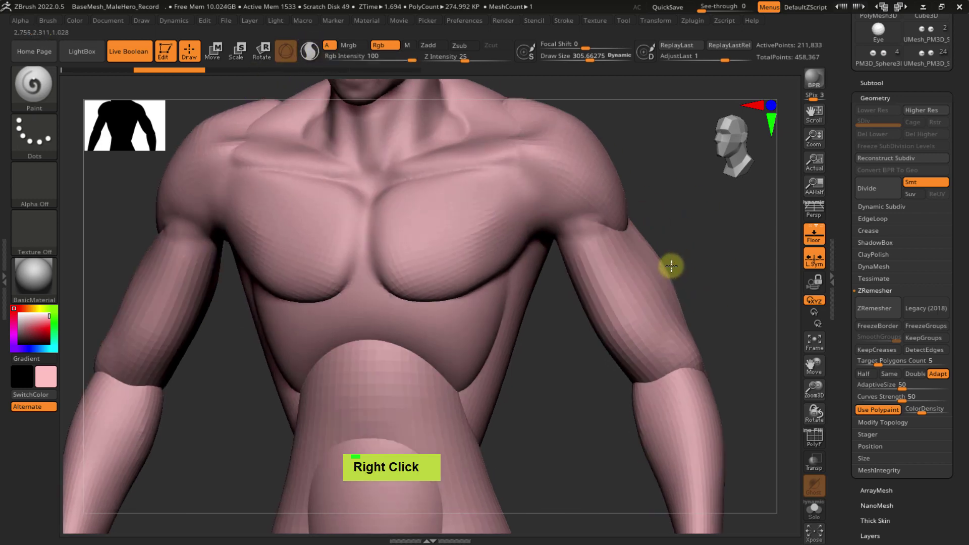
{"action": "left_click_drag", "start_coordinate": [633, 283], "coordinate": [664, 304]}
{"action": "mouse_move", "coordinate": [664, 305]}
{"action": "right_mouse_down", "text": "ctrl"}
{"action": "mouse_move", "coordinate": [642, 266]}
{"action": "mouse_move", "coordinate": [627, 317]}
{"action": "mouse_move", "coordinate": [658, 316]}
{"action": "mouse_move", "coordinate": [629, 333]}
{"action": "right_mouse_up", "text": "ctrl"}
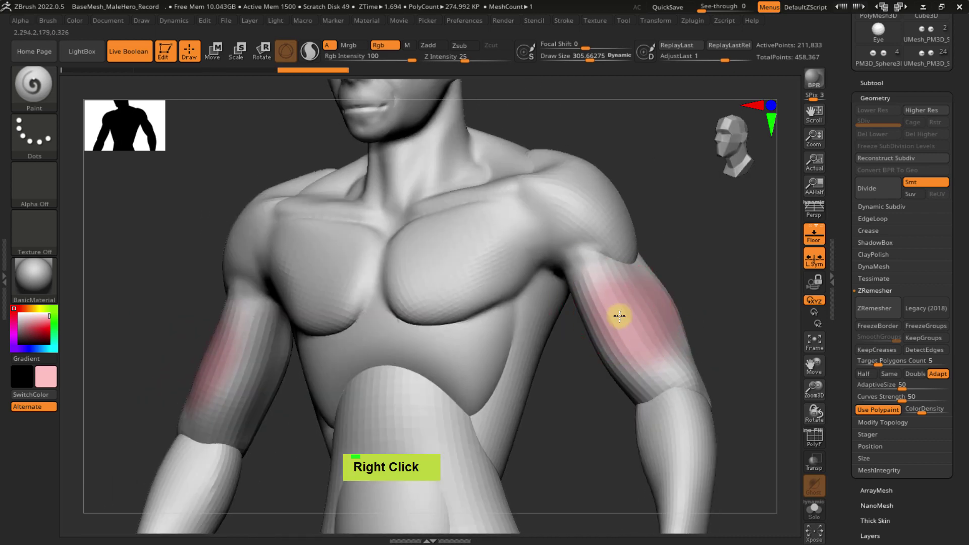
{"action": "left_click_drag", "start_coordinate": [652, 334], "coordinate": [664, 345]}
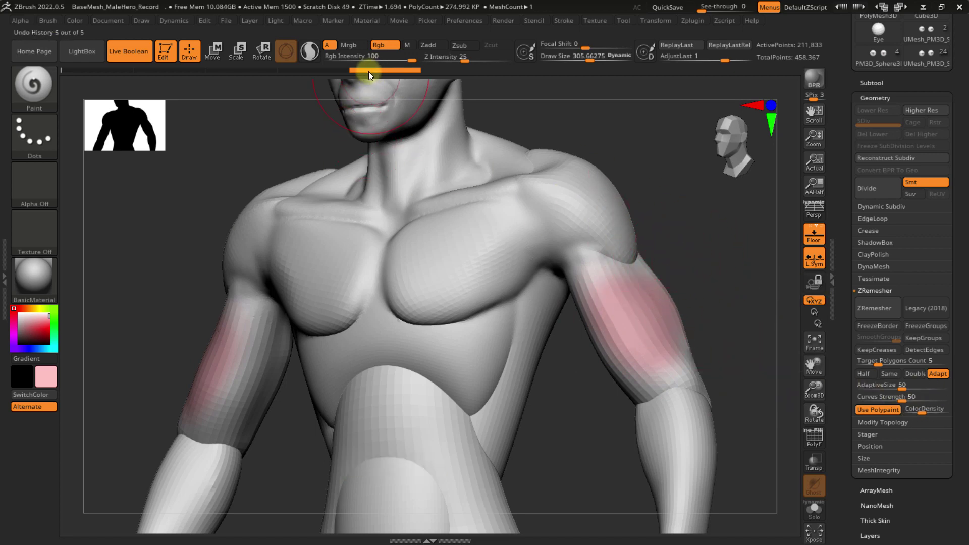
- Step back through the undo history to the white-filled body without the upper-arm strokes
{"action": "left_click_drag", "start_coordinate": [368, 72], "coordinate": [199, 86]}
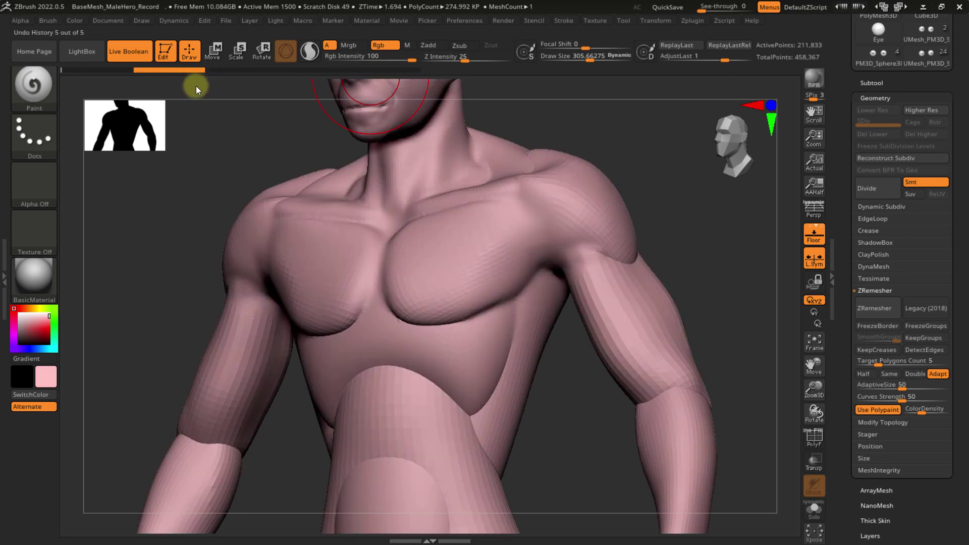
{"action": "right_click_drag", "start_coordinate": [662, 247], "coordinate": [687, 253], "text": "ctrl"}
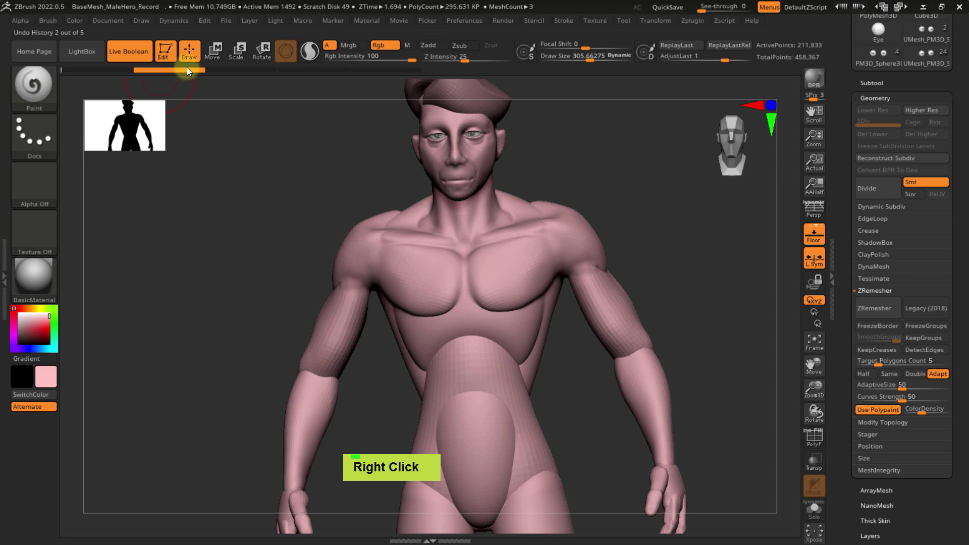
{"action": "left_click_drag", "start_coordinate": [196, 69], "coordinate": [222, 73]}
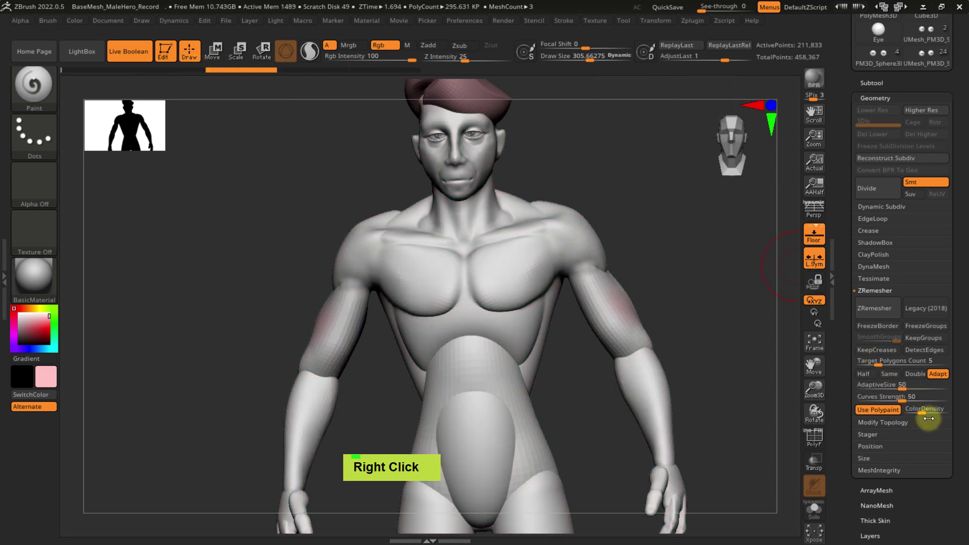
- Set ColorDensity to 1 and paint over the upper arm with the white density colour
{"action": "type", "text": "1"}
{"action": "key", "text": "Return"}
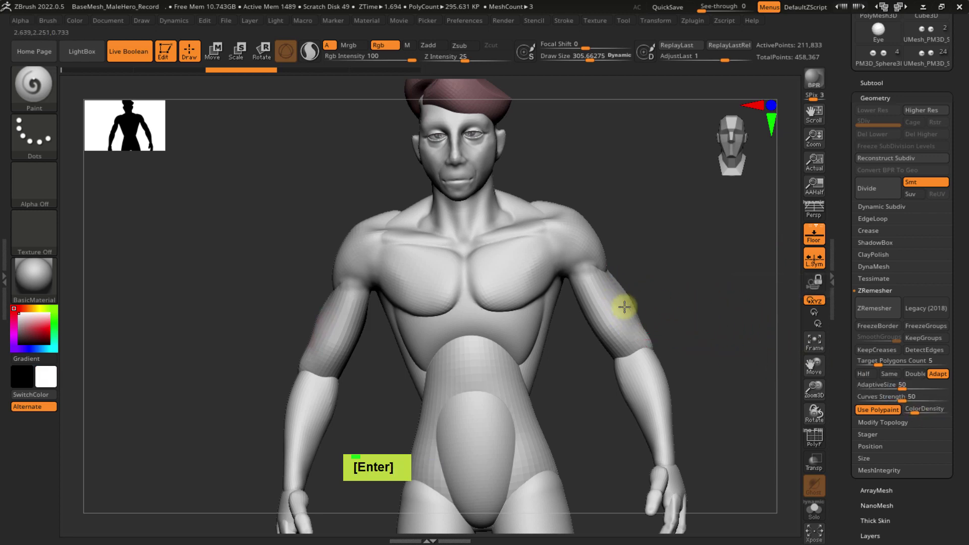
{"action": "left_click", "coordinate": [638, 315]}
- Raise ColorDensity slightly above 1 and paint both hands with the very light pink density colour
{"action": "mouse_move", "coordinate": [659, 307]}
{"action": "right_mouse_down"}
{"action": "mouse_move", "coordinate": [725, 359]}
{"action": "mouse_move", "coordinate": [661, 277]}
{"action": "right_mouse_up"}
{"action": "mouse_move", "coordinate": [691, 324]}
{"action": "right_mouse_down", "text": "alt"}
{"action": "mouse_move", "coordinate": [673, 188]}
{"action": "mouse_move", "coordinate": [681, 289]}
{"action": "right_mouse_up", "text": "alt"}
{"action": "right_click_drag", "start_coordinate": [666, 380], "coordinate": [626, 381]}
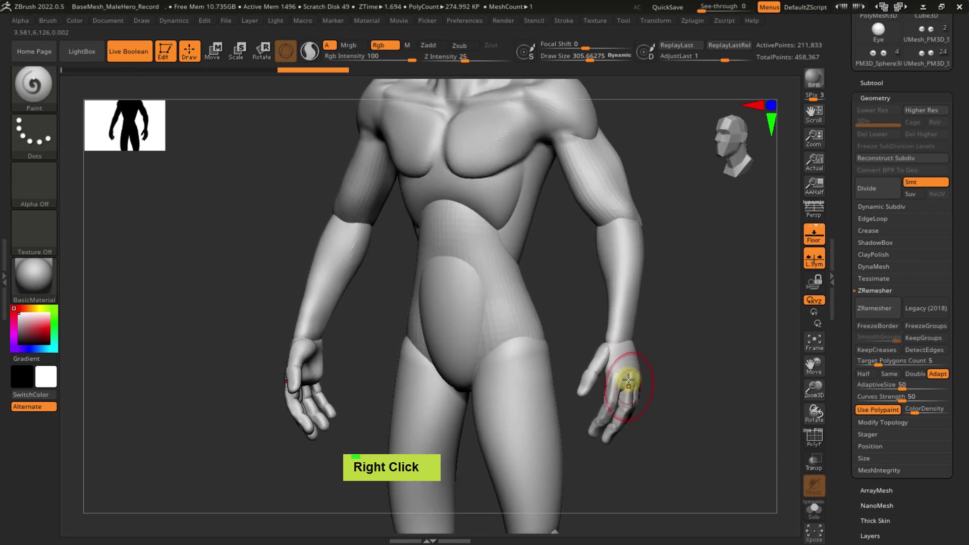
{"action": "left_click", "coordinate": [920, 410]}
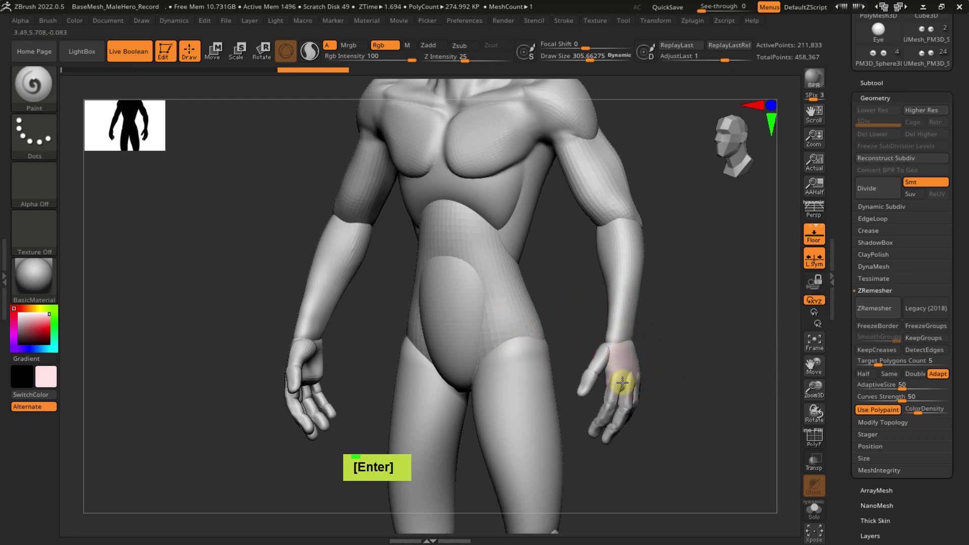
{"action": "right_click_drag", "start_coordinate": [614, 301], "coordinate": [605, 323], "text": "ctrl"}
{"action": "right_click_drag", "start_coordinate": [627, 387], "coordinate": [578, 266], "text": "alt"}
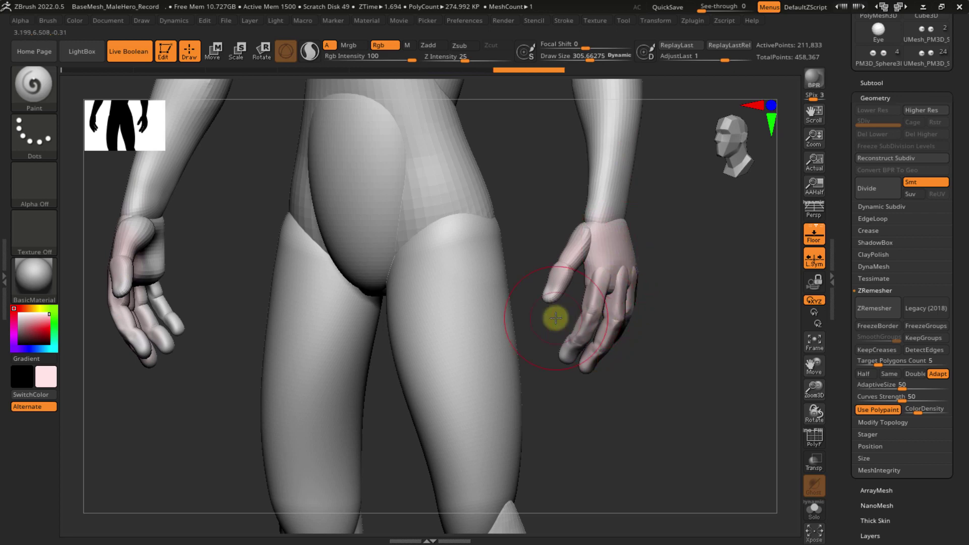
- Inspect the polypaint coverage on the hands with the Flat Color material and restore BasicMaterial
{"action": "left_click", "coordinate": [34, 282]}
{"action": "left_click", "coordinate": [35, 278]}
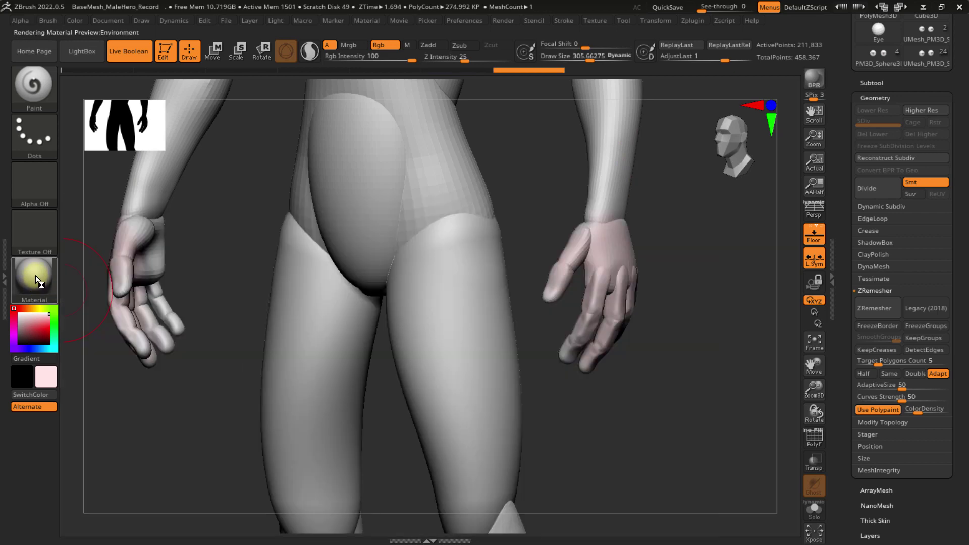
{"action": "left_click", "coordinate": [36, 274]}
{"action": "double_click", "coordinate": [119, 414]}
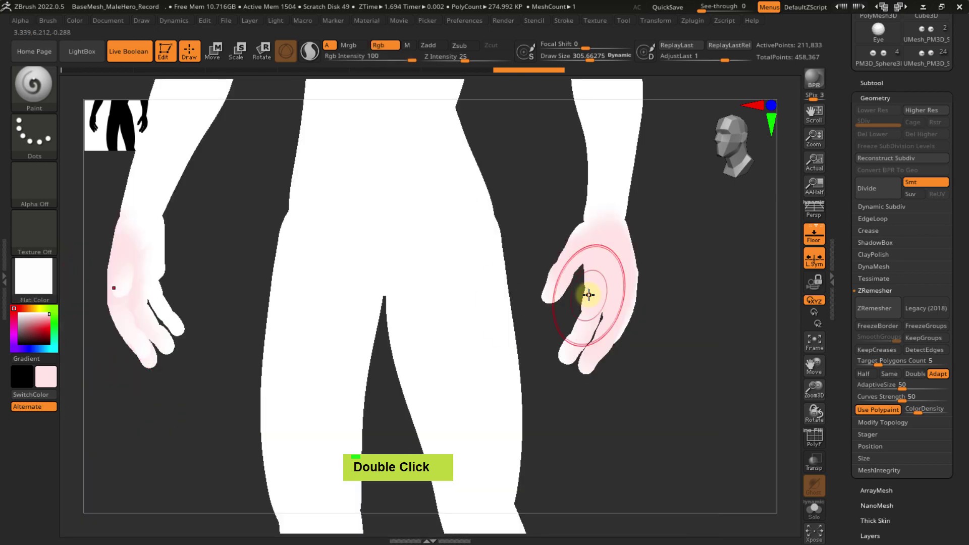
{"action": "right_click_drag", "start_coordinate": [597, 271], "coordinate": [575, 262]}
{"action": "right_click_drag", "start_coordinate": [575, 262], "coordinate": [267, 307], "text": "alt"}
{"action": "right_click_drag", "start_coordinate": [564, 292], "coordinate": [458, 298]}
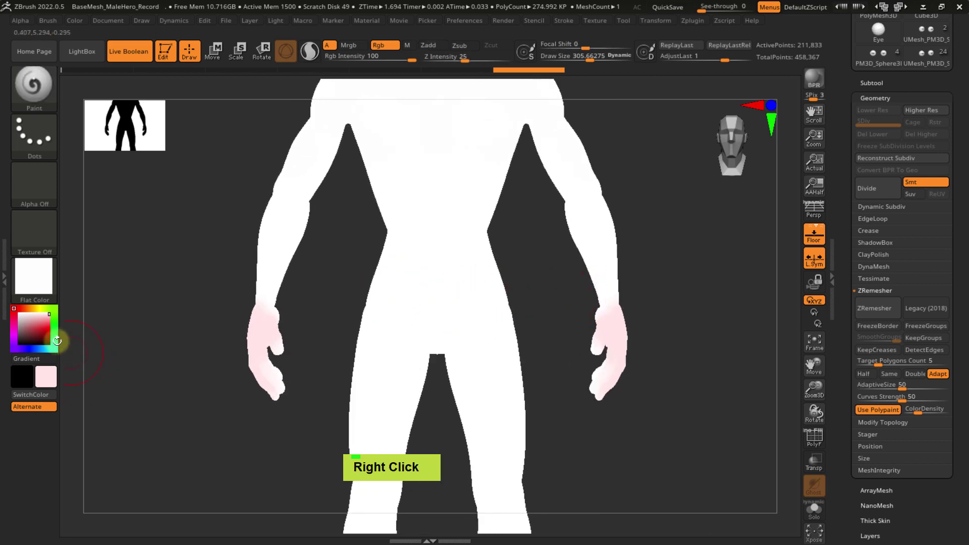
{"action": "left_click", "coordinate": [35, 286]}
{"action": "left_click", "coordinate": [162, 425]}
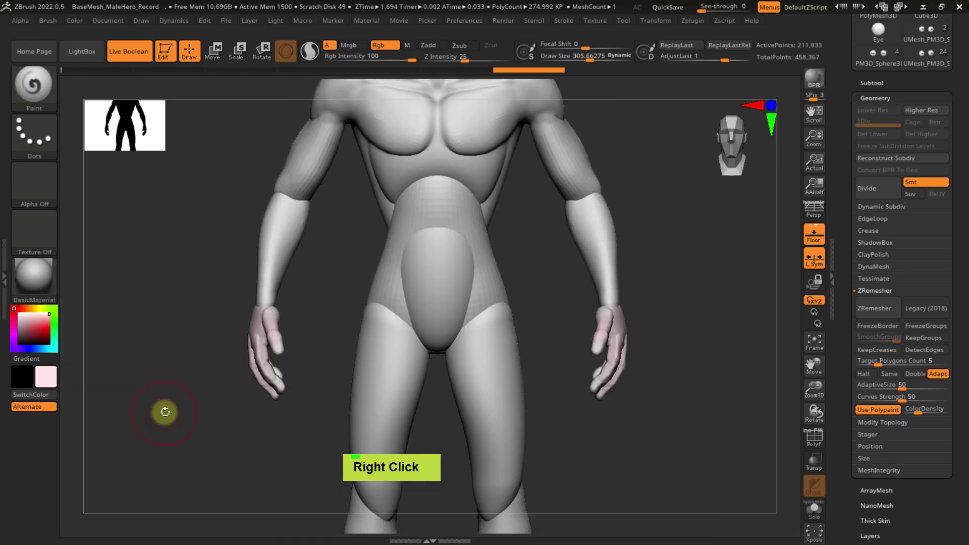
- Paint the remaining white areas of the palms, thumbs and fingertips with the light pink density colour
{"action": "right_click_drag", "start_coordinate": [658, 294], "coordinate": [474, 296], "text": "alt"}
{"action": "right_click_drag", "start_coordinate": [681, 279], "coordinate": [524, 255], "text": "alt"}
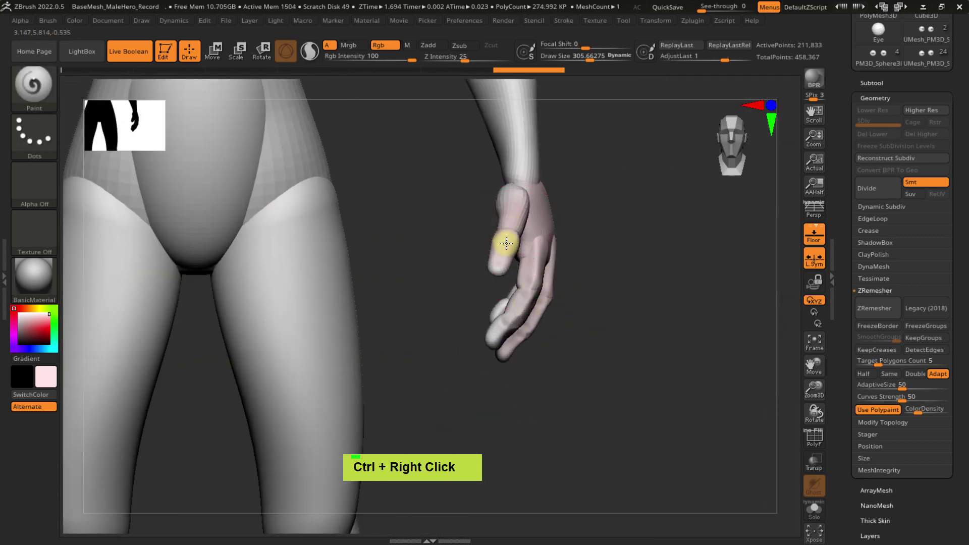
{"action": "right_click_drag", "start_coordinate": [521, 335], "coordinate": [491, 301]}
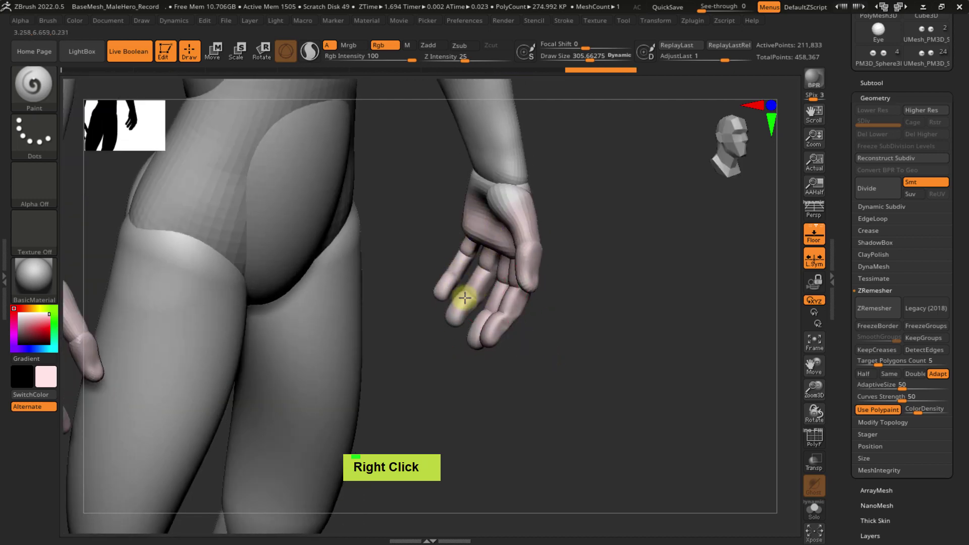
{"action": "right_click_drag", "start_coordinate": [461, 298], "coordinate": [666, 313]}
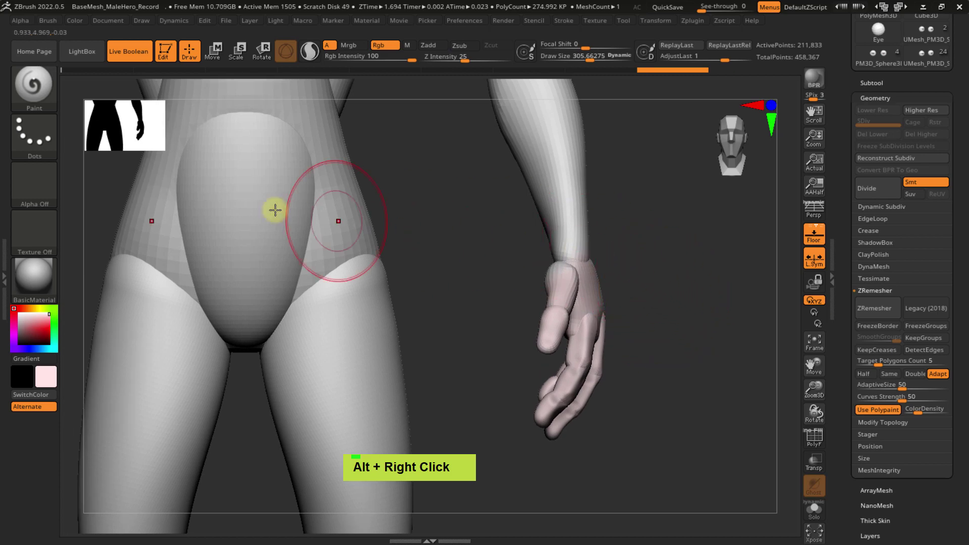
- Mask the hands up to the wrists with the MaskLasso brush and invert the mask so only the hands stay editable
{"action": "key", "text": "ctrl"}
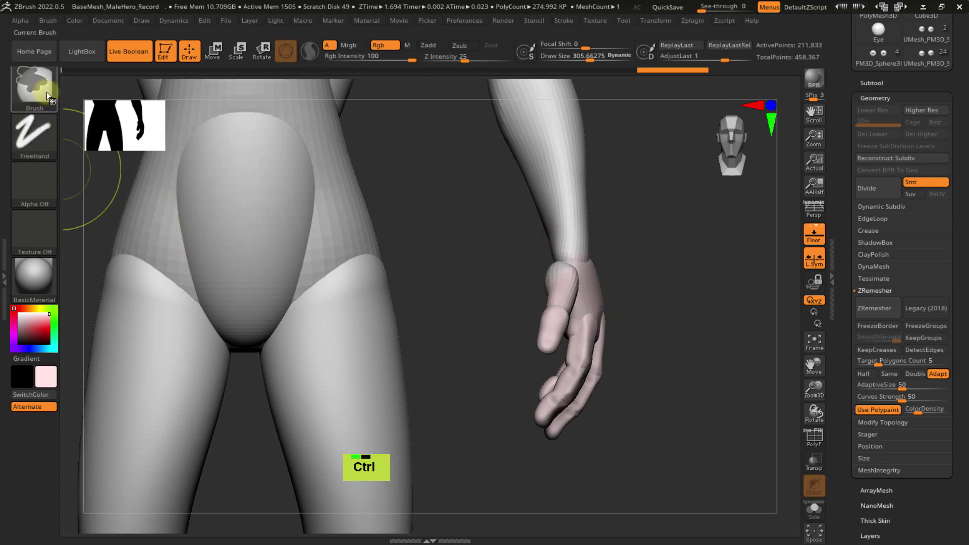
{"action": "left_click", "coordinate": [31, 84], "text": "ctrl"}
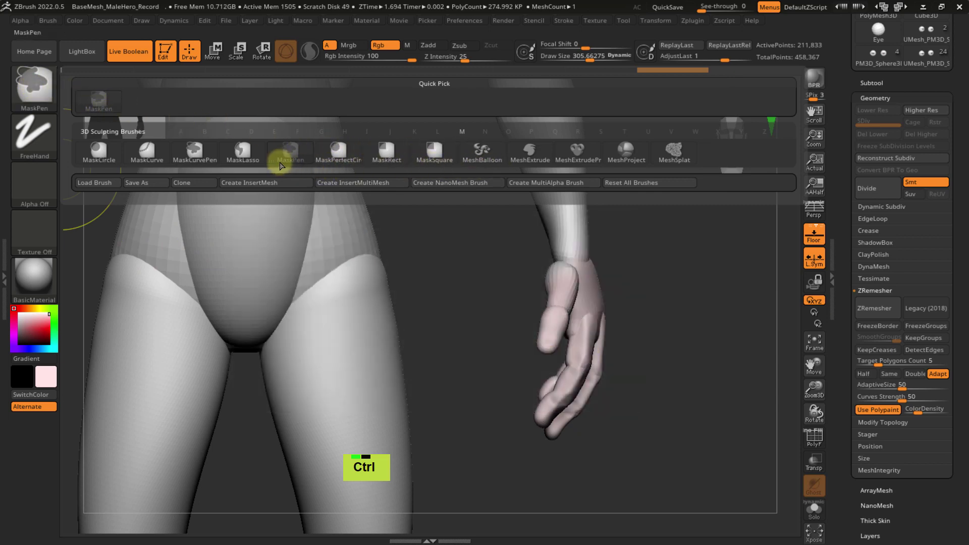
{"action": "left_click", "coordinate": [244, 151], "text": "ctrl"}
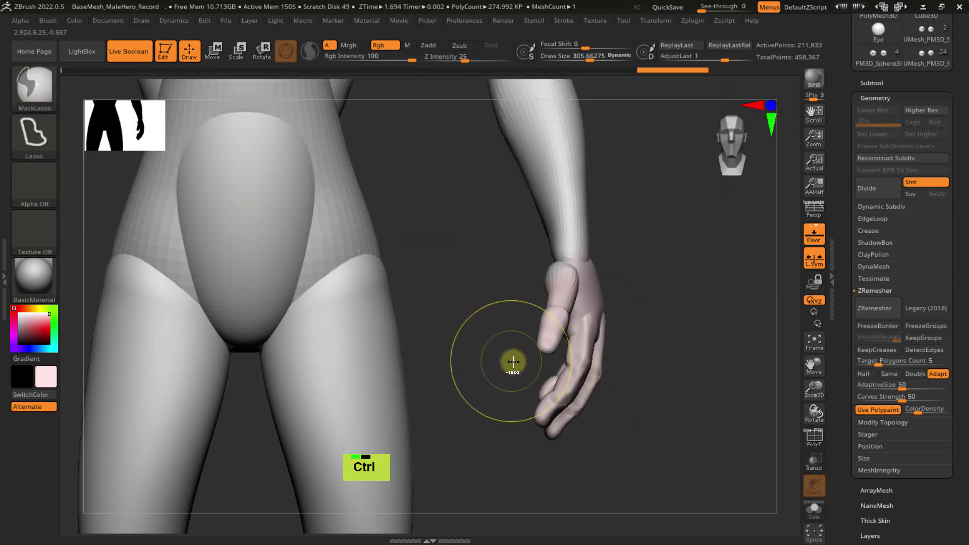
{"action": "mouse_move", "coordinate": [502, 336]}
{"action": "left_mouse_down", "text": "ctrl"}
{"action": "mouse_move", "coordinate": [480, 417]}
{"action": "mouse_move", "coordinate": [636, 454]}
{"action": "mouse_move", "coordinate": [627, 264]}
{"action": "mouse_move", "coordinate": [503, 281]}
{"action": "left_mouse_up", "text": "ctrl"}
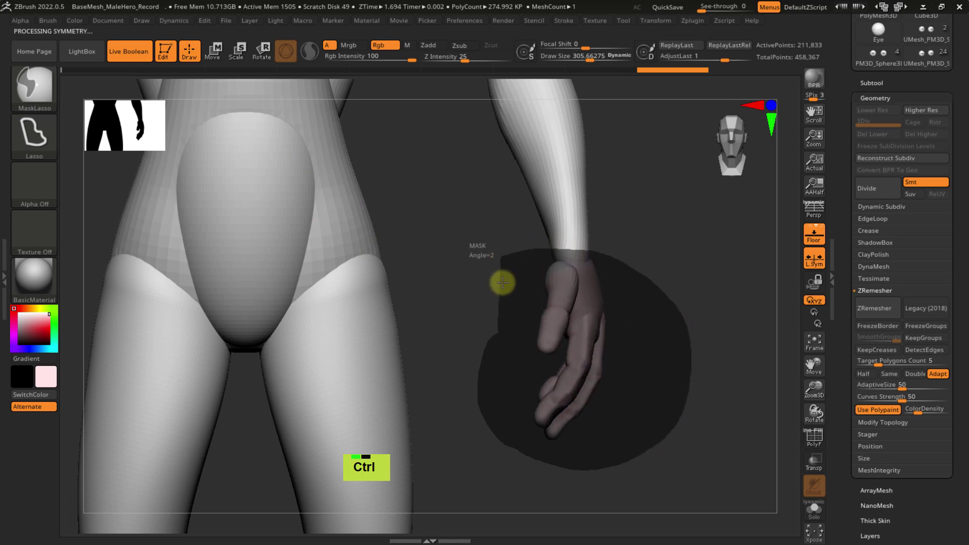
{"action": "left_click", "coordinate": [681, 252], "text": "ctrl"}
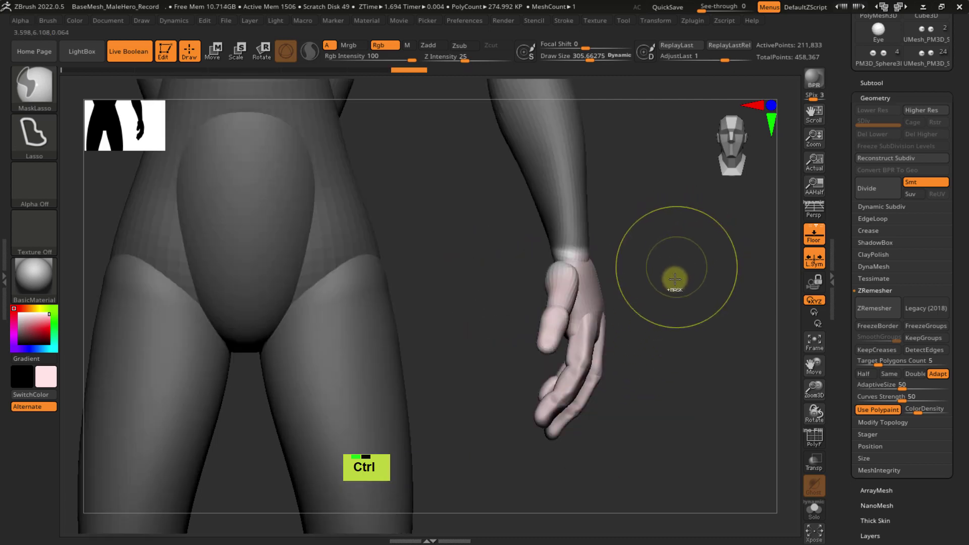
{"action": "right_click_drag", "start_coordinate": [675, 279], "coordinate": [640, 263], "text": "ctrl"}
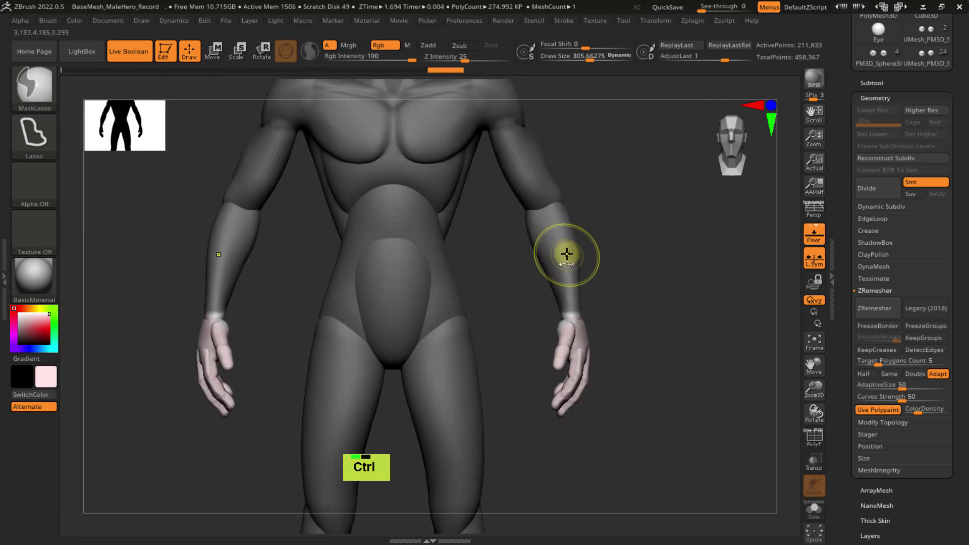
{"action": "right_click_drag", "start_coordinate": [577, 266], "coordinate": [562, 274], "text": "ctrl"}
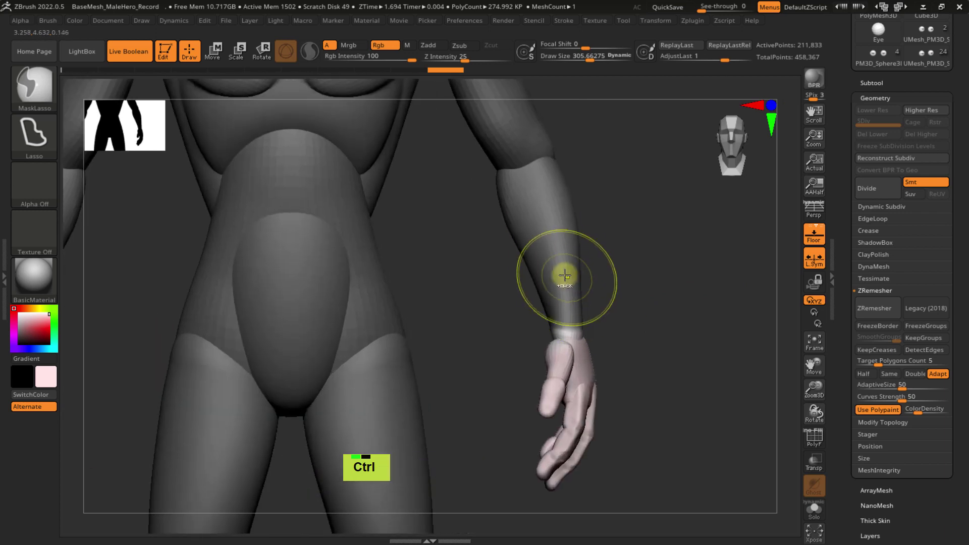
- Soften the mask edge at the wrists and fill the unmasked hands with the light pink density colour
{"action": "left_click", "coordinate": [552, 243], "text": "ctrl"}
{"action": "left_click", "coordinate": [584, 329], "text": "ctrl"}
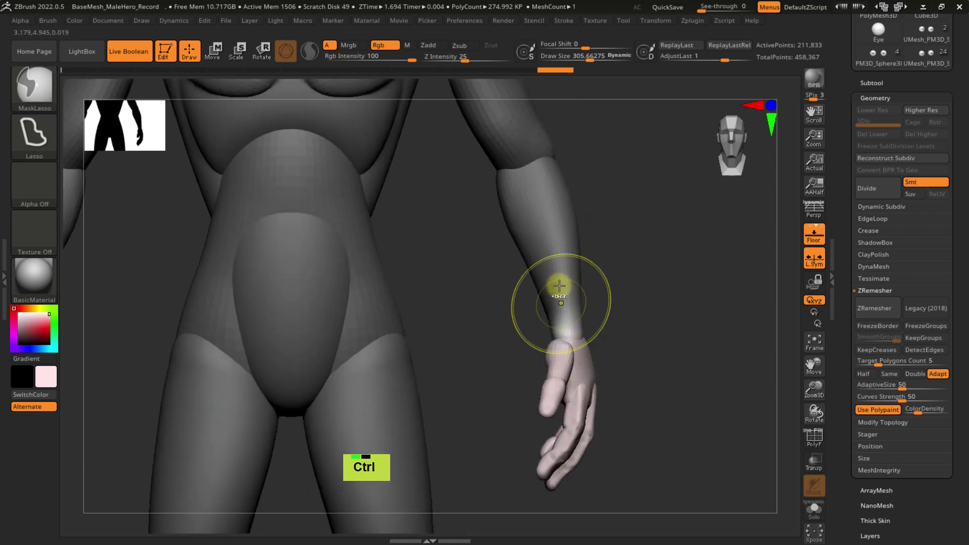
{"action": "left_click", "coordinate": [591, 310], "text": "ctrl"}
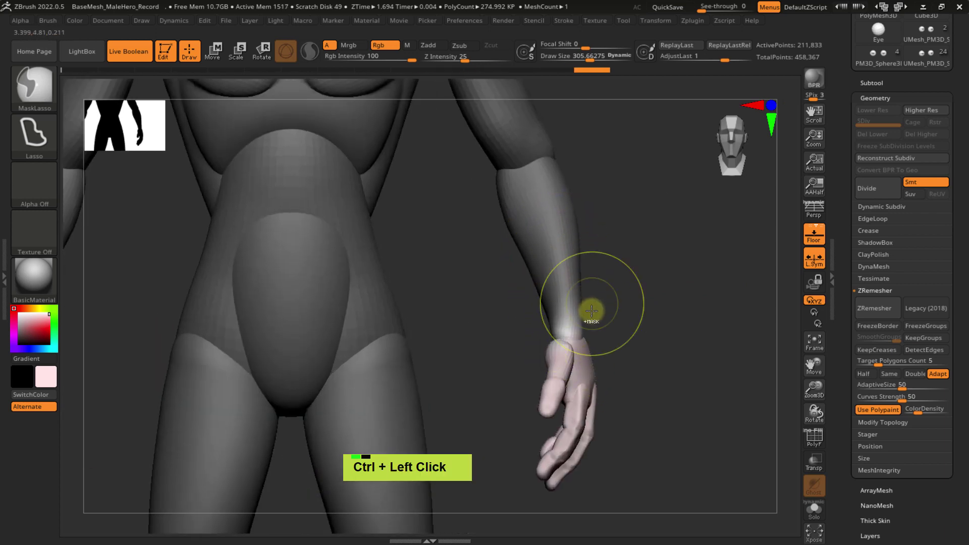
{"action": "left_click", "coordinate": [75, 22]}
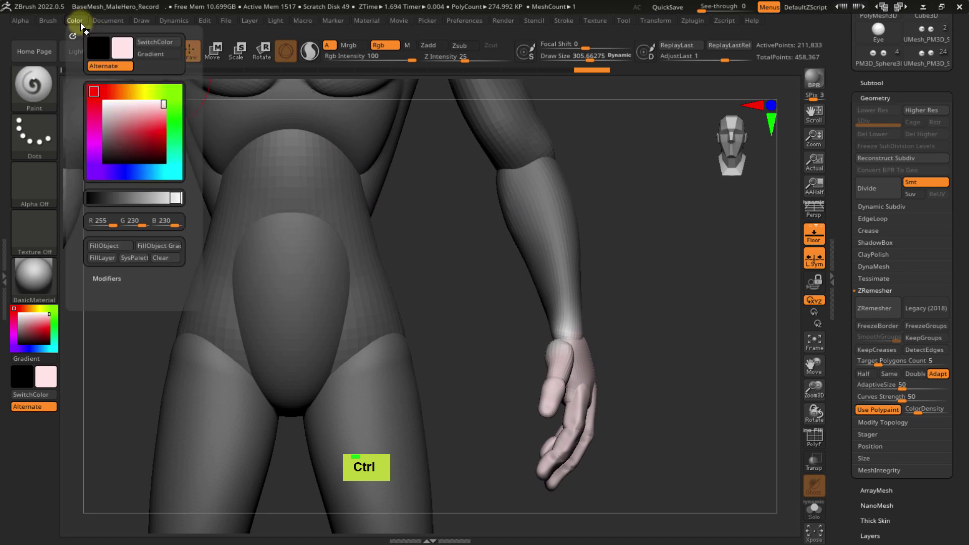
{"action": "left_click", "coordinate": [116, 245]}
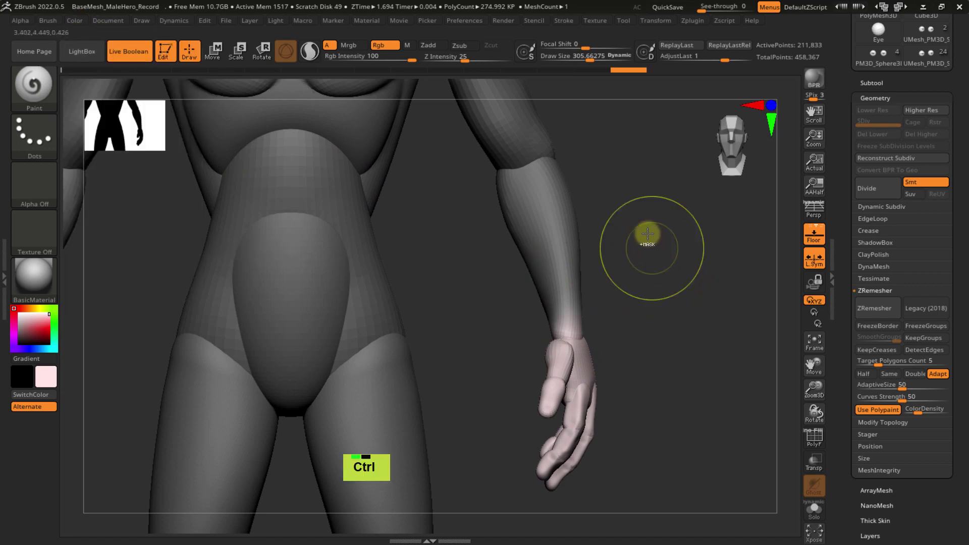
- Mask the head and neck with the MaskLasso brush, soften the mask edge and invert it so only the head stays editable
{"action": "mouse_move", "coordinate": [647, 234]}
{"action": "right_mouse_down", "text": "ctrl"}
{"action": "mouse_move", "coordinate": [689, 297]}
{"action": "mouse_move", "coordinate": [652, 249]}
{"action": "mouse_move", "coordinate": [640, 264]}
{"action": "mouse_move", "coordinate": [655, 242]}
{"action": "mouse_move", "coordinate": [672, 322]}
{"action": "mouse_move", "coordinate": [656, 251]}
{"action": "mouse_move", "coordinate": [667, 290]}
{"action": "mouse_move", "coordinate": [666, 216]}
{"action": "mouse_move", "coordinate": [640, 217]}
{"action": "mouse_move", "coordinate": [692, 262]}
{"action": "mouse_move", "coordinate": [585, 207]}
{"action": "mouse_move", "coordinate": [728, 253]}
{"action": "mouse_move", "coordinate": [575, 485]}
{"action": "mouse_move", "coordinate": [484, 398]}
{"action": "mouse_move", "coordinate": [403, 453]}
{"action": "right_mouse_up", "text": "ctrl"}
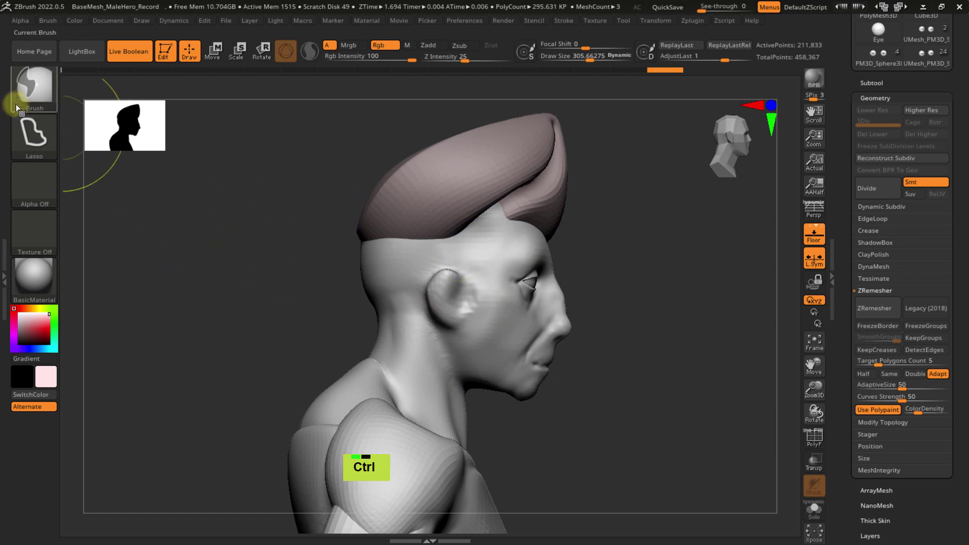
{"action": "mouse_move", "coordinate": [612, 398]}
{"action": "left_mouse_down", "text": "ctrl"}
{"action": "mouse_move", "coordinate": [467, 100]}
{"action": "mouse_move", "coordinate": [340, 294]}
{"action": "mouse_move", "coordinate": [550, 420]}
{"action": "left_mouse_up", "text": "ctrl"}
{"action": "mouse_move", "coordinate": [636, 248]}
{"action": "left_mouse_down", "text": "ctrl"}
{"action": "mouse_move", "coordinate": [372, 277]}
{"action": "mouse_move", "coordinate": [558, 436]}
{"action": "mouse_move", "coordinate": [544, 451]}
{"action": "mouse_move", "coordinate": [468, 454]}
{"action": "left_mouse_up", "text": "ctrl"}
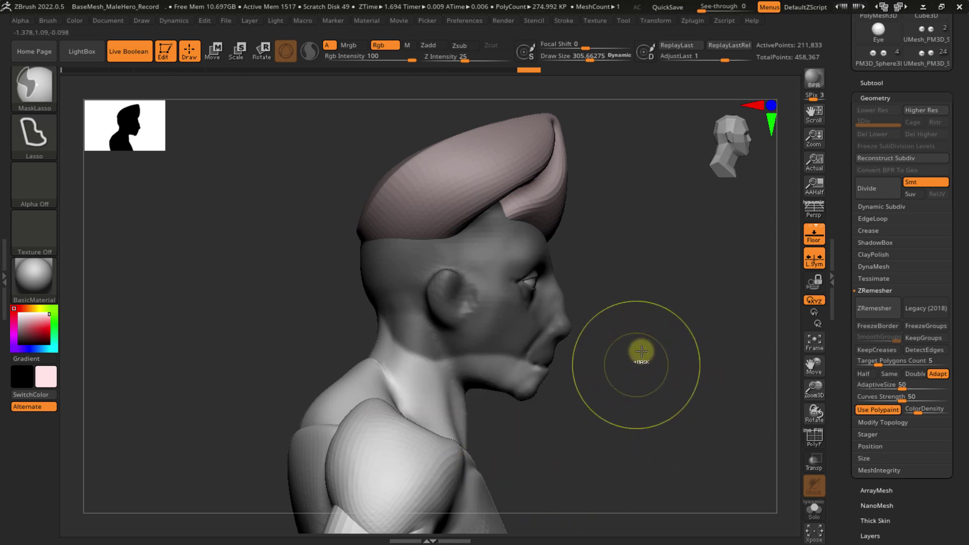
{"action": "mouse_move", "coordinate": [658, 306]}
{"action": "left_mouse_down", "text": "ctrl"}
{"action": "mouse_move", "coordinate": [320, 250]}
{"action": "mouse_move", "coordinate": [688, 458]}
{"action": "left_mouse_up", "text": "ctrl"}
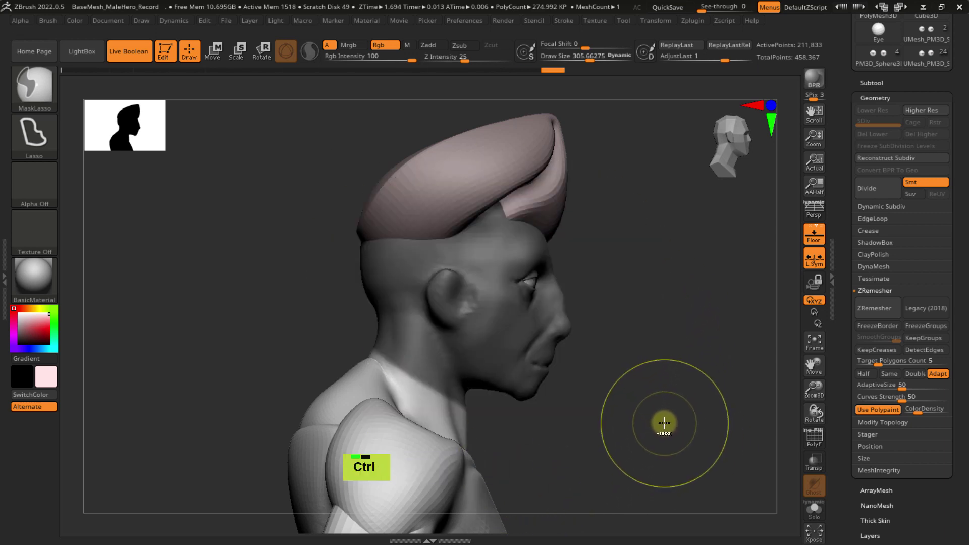
{"action": "double_click", "coordinate": [497, 268], "text": "ctrl"}
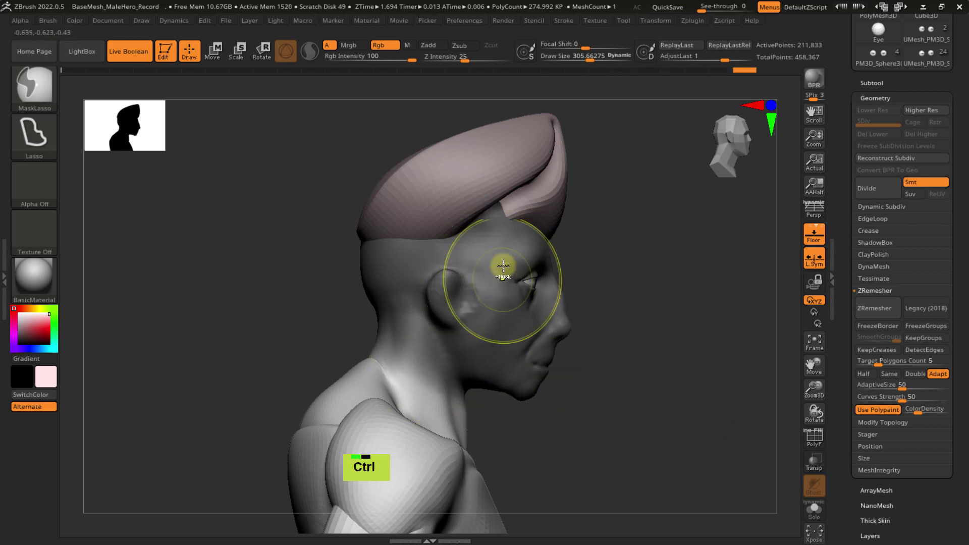
{"action": "double_click", "coordinate": [504, 280], "text": "ctrl"}
{"action": "left_click", "coordinate": [649, 294], "text": "ctrl"}
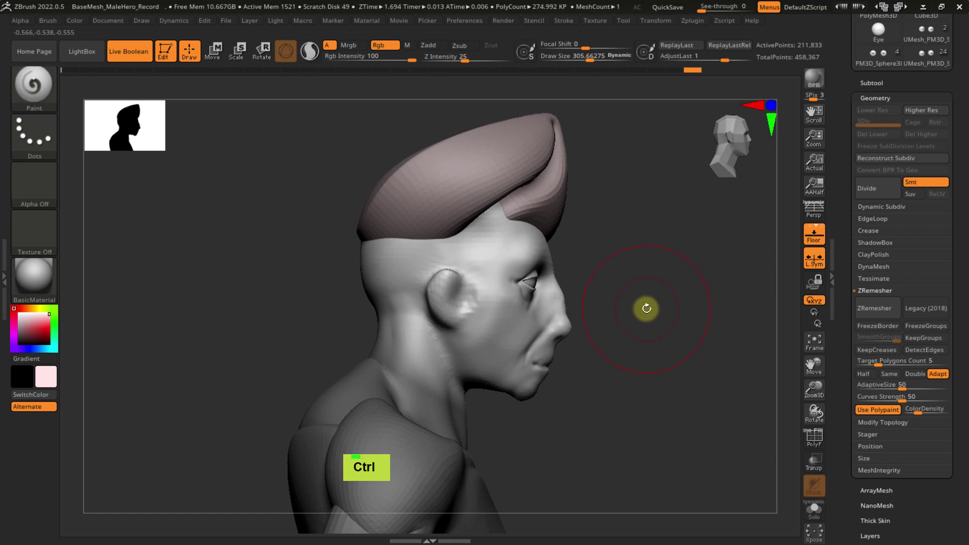
- Set ColorDensity to 1.5, fill the unmasked head with the resulting pink colour and clear the mask
{"action": "right_click_drag", "start_coordinate": [644, 309], "coordinate": [616, 238]}
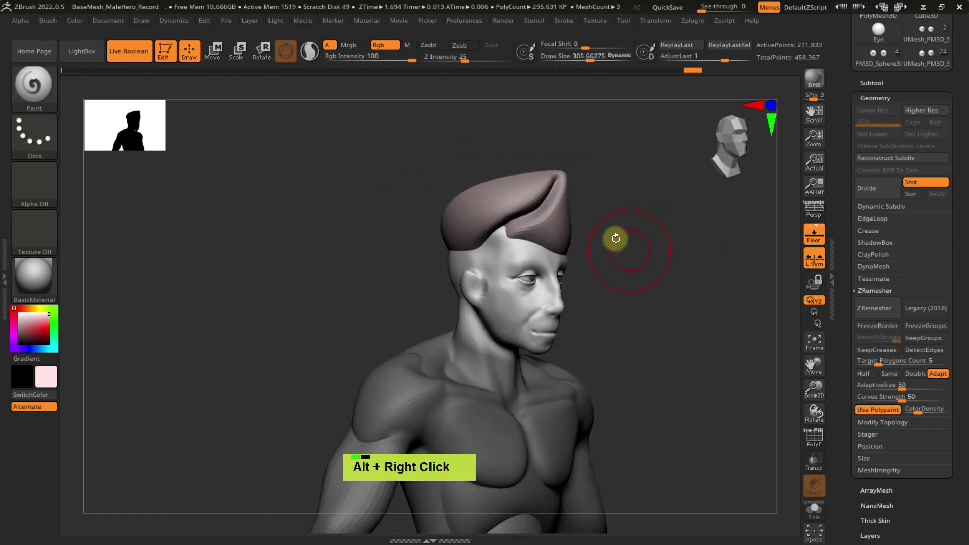
{"action": "mouse_move", "coordinate": [923, 408]}
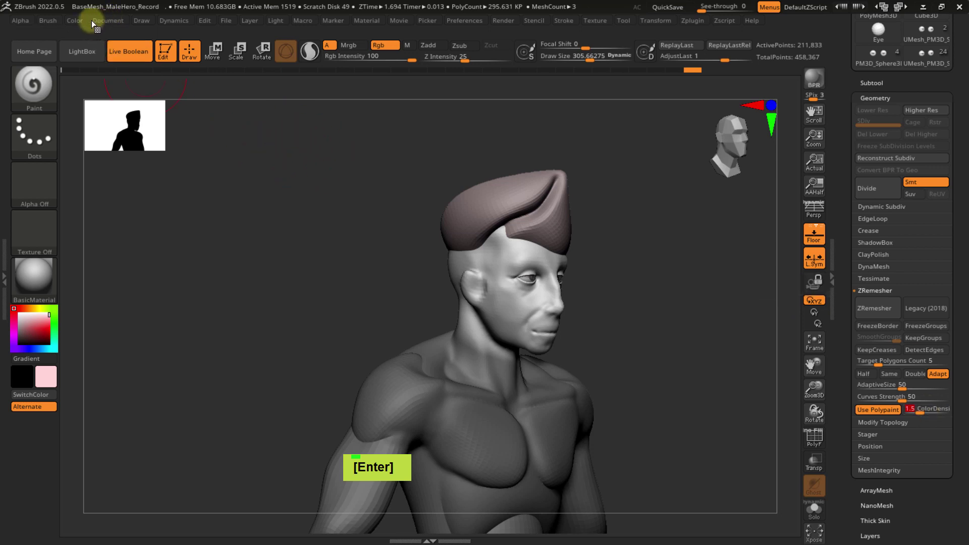
{"action": "left_click", "coordinate": [71, 19]}
{"action": "left_click", "coordinate": [125, 246]}
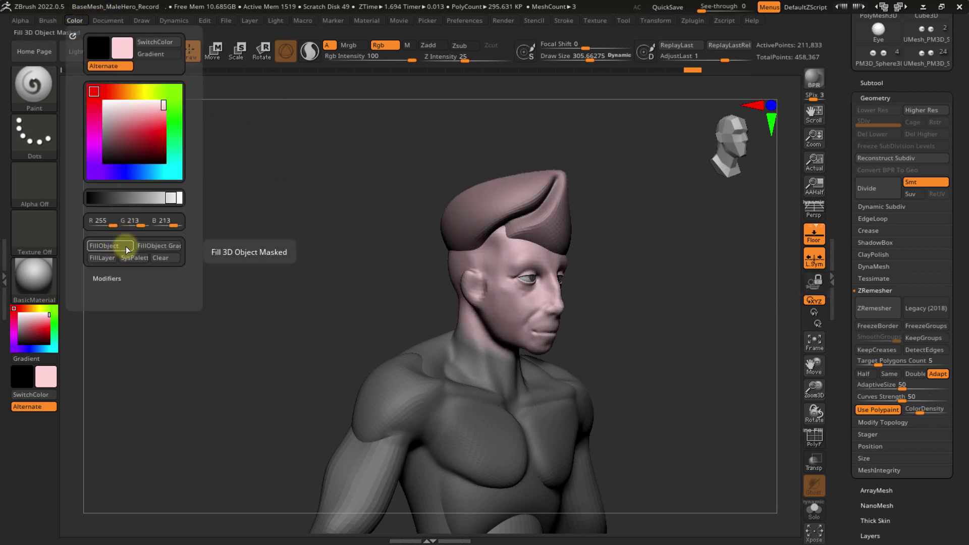
{"action": "left_click_drag", "start_coordinate": [645, 202], "coordinate": [663, 275], "text": "ctrl"}
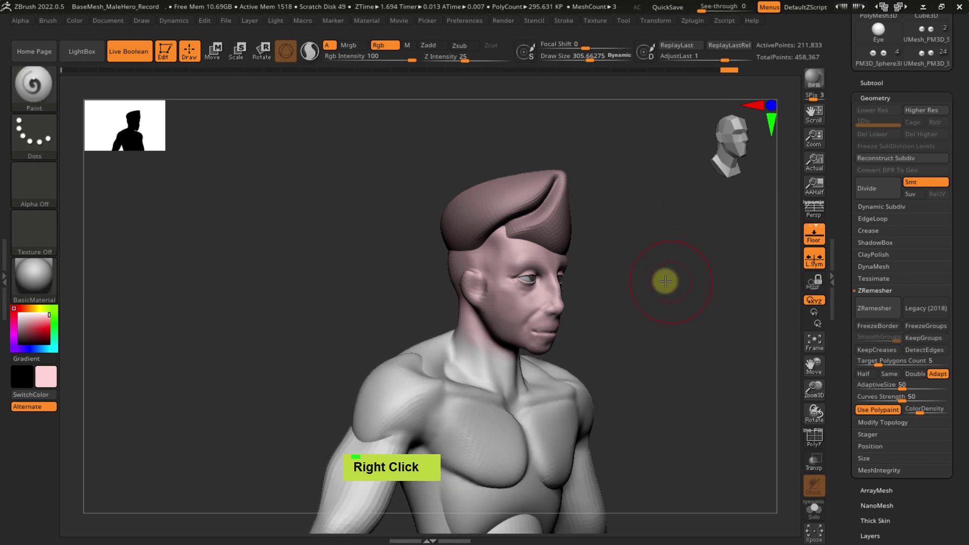
- Mask the torso from the chest to the pelvis with the MaskLasso brush, soften the edge and invert the mask
{"action": "right_click_drag", "start_coordinate": [664, 281], "coordinate": [650, 271], "text": "shift"}
{"action": "right_click_drag", "start_coordinate": [671, 229], "coordinate": [651, 238], "text": "alt"}
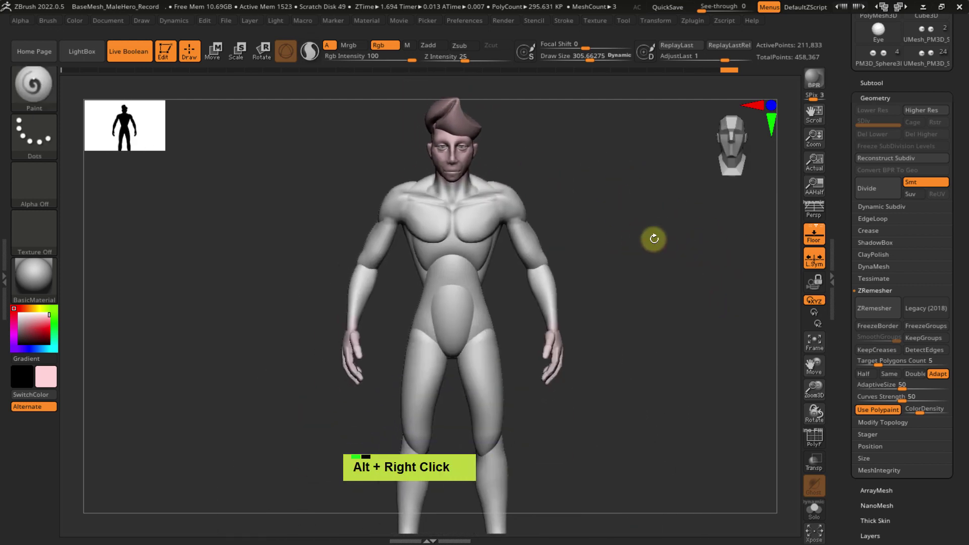
{"action": "right_click_drag", "start_coordinate": [581, 179], "coordinate": [619, 272], "text": "alt"}
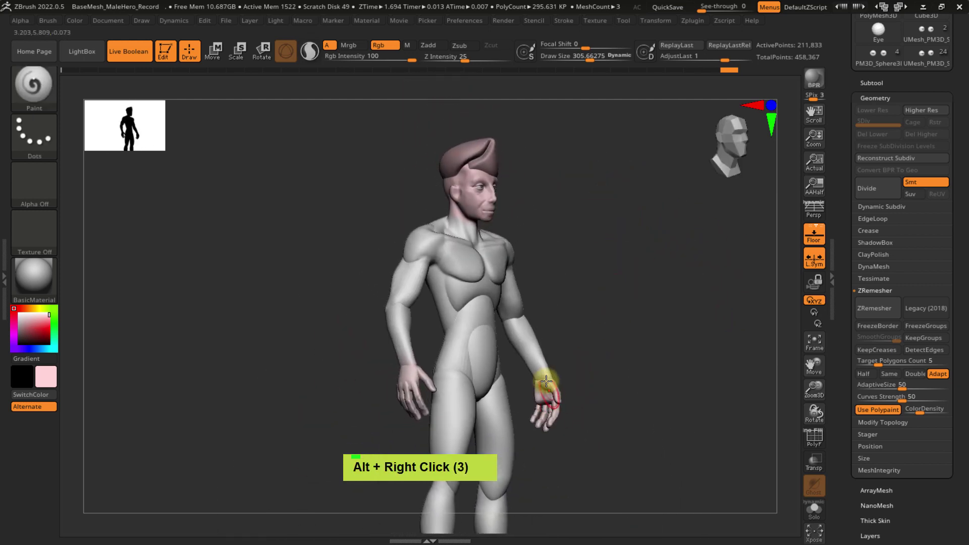
{"action": "right_click_drag", "start_coordinate": [582, 363], "coordinate": [597, 346]}
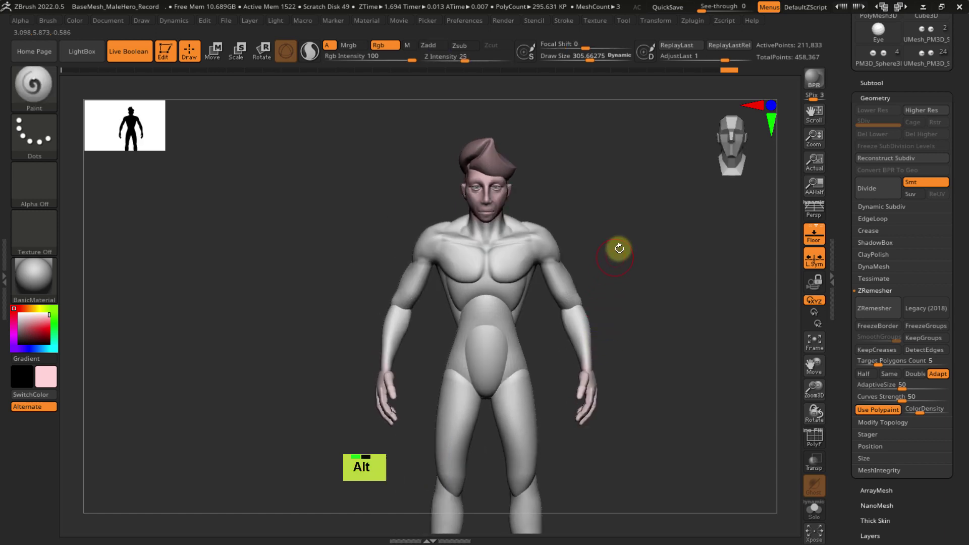
{"action": "right_click_drag", "start_coordinate": [618, 247], "coordinate": [579, 269], "text": "alt"}
{"action": "right_click_drag", "start_coordinate": [460, 252], "coordinate": [519, 256], "text": "ctrl"}
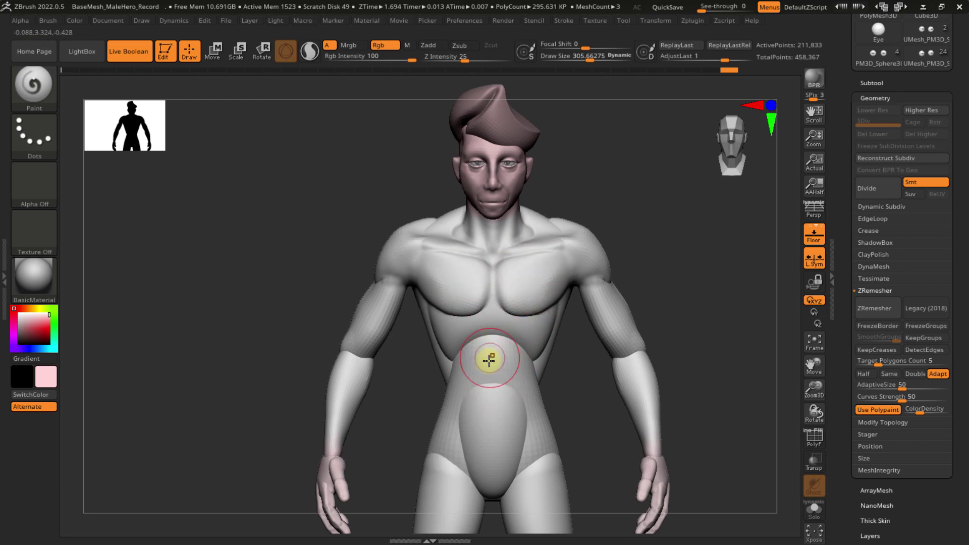
{"action": "right_click_drag", "start_coordinate": [443, 313], "coordinate": [447, 277], "text": "alt"}
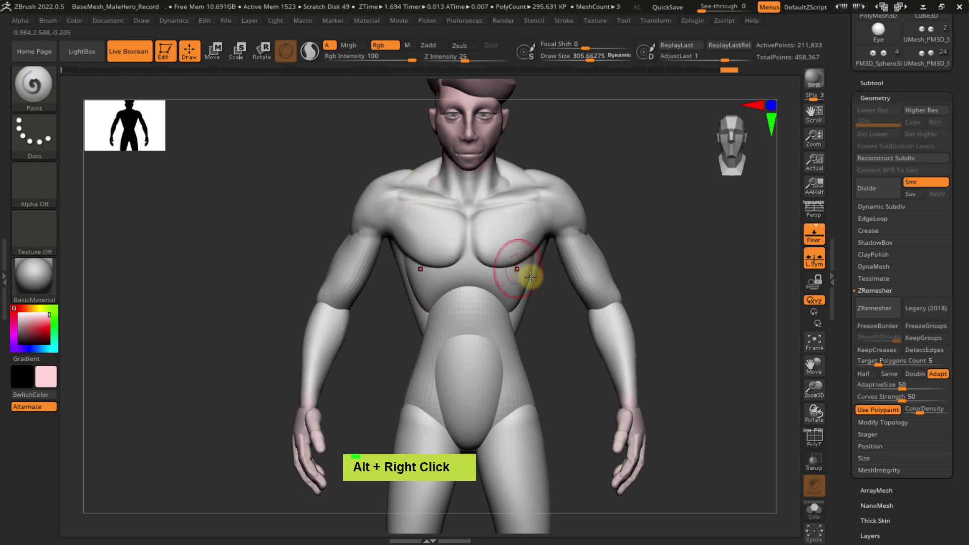
{"action": "key", "text": "ctrl"}
{"action": "mouse_move", "coordinate": [506, 208]}
{"action": "left_mouse_down", "text": "ctrl"}
{"action": "mouse_move", "coordinate": [417, 218]}
{"action": "mouse_move", "coordinate": [391, 300]}
{"action": "mouse_move", "coordinate": [396, 381]}
{"action": "mouse_move", "coordinate": [471, 408]}
{"action": "mouse_move", "coordinate": [530, 363]}
{"action": "mouse_move", "coordinate": [555, 323]}
{"action": "left_mouse_up", "text": "ctrl"}
{"action": "left_click", "coordinate": [472, 266], "text": "ctrl"}
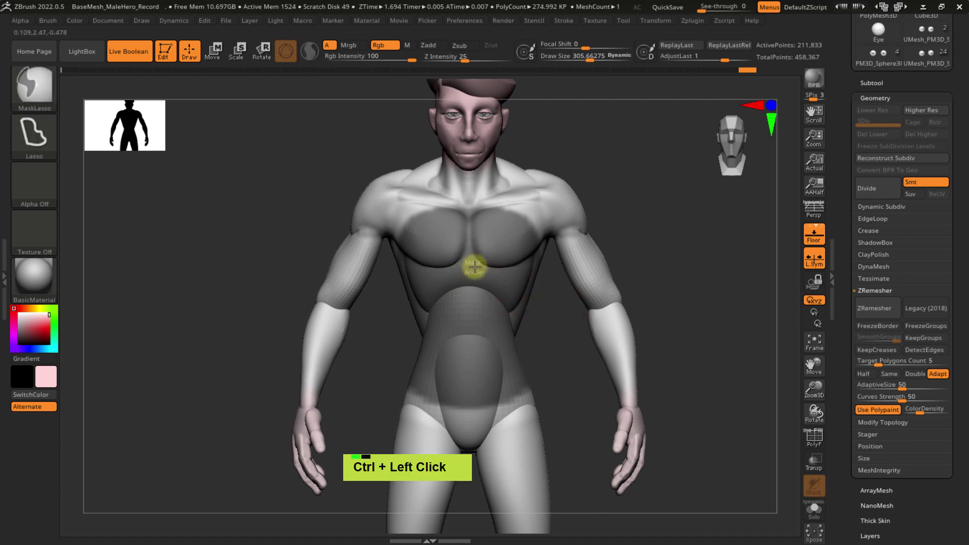
{"action": "left_click", "coordinate": [679, 230], "text": "ctrl"}
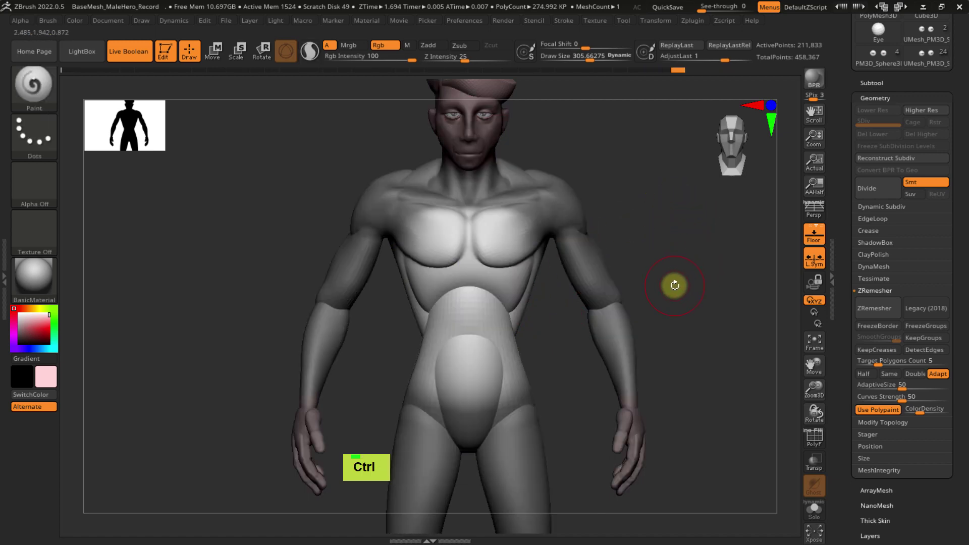
- Set ColorDensity to 0.7, fill the unmasked torso with the resulting light cyan colour and clear the mask
{"action": "left_click", "coordinate": [923, 408]}
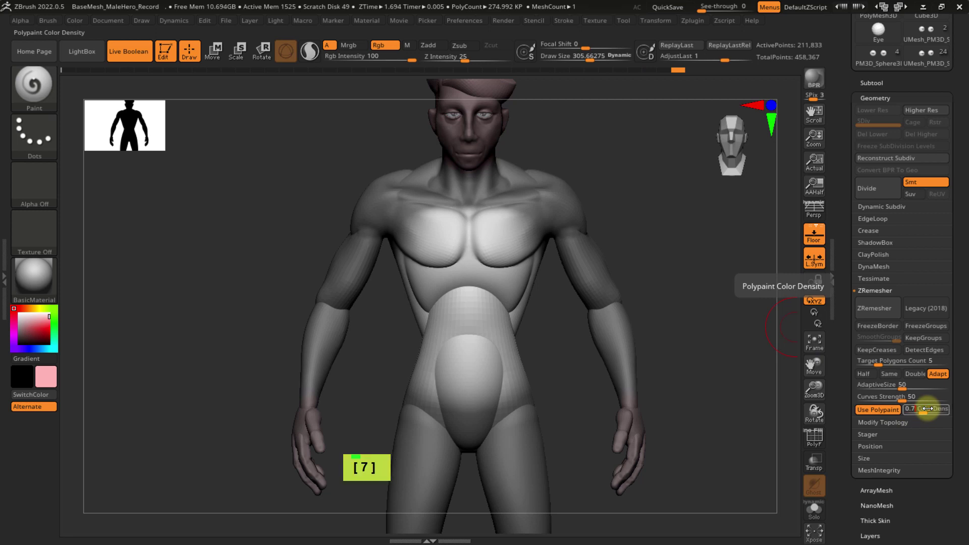
{"action": "type", "text": "0.7"}
{"action": "key", "text": "Return"}
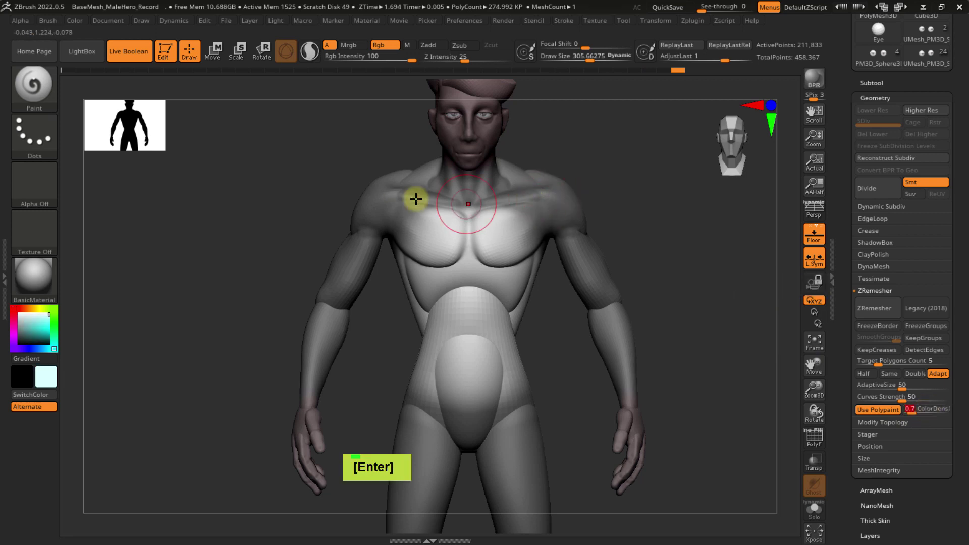
{"action": "left_click", "coordinate": [73, 21]}
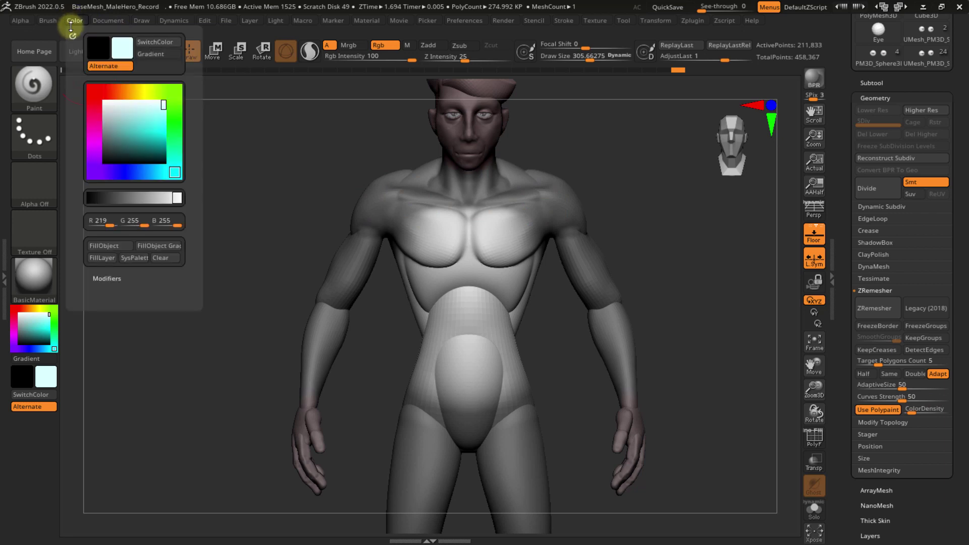
{"action": "left_click", "coordinate": [113, 246]}
{"action": "left_click", "coordinate": [627, 231], "text": "ctrl"}
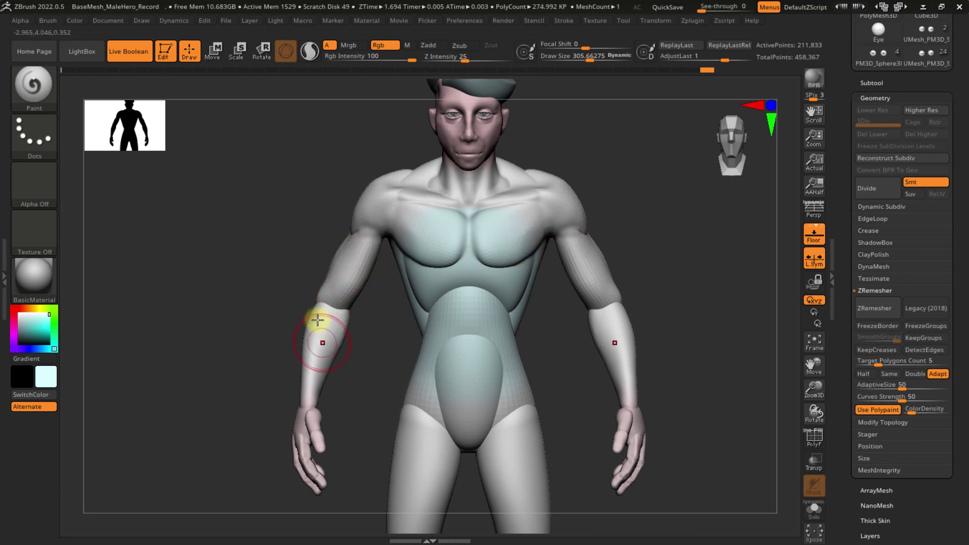
- Isolate both arms down to the wrists with a softened, inverted lasso mask and fill them with the 0.8 ColorDensity colour
{"action": "mouse_move", "coordinate": [280, 369]}
{"action": "left_mouse_down", "text": "ctrl"}
{"action": "mouse_move", "coordinate": [335, 395]}
{"action": "mouse_move", "coordinate": [363, 326]}
{"action": "mouse_move", "coordinate": [376, 235]}
{"action": "mouse_move", "coordinate": [270, 259]}
{"action": "mouse_move", "coordinate": [274, 245]}
{"action": "mouse_move", "coordinate": [380, 275]}
{"action": "mouse_move", "coordinate": [371, 228]}
{"action": "left_mouse_up", "text": "ctrl"}
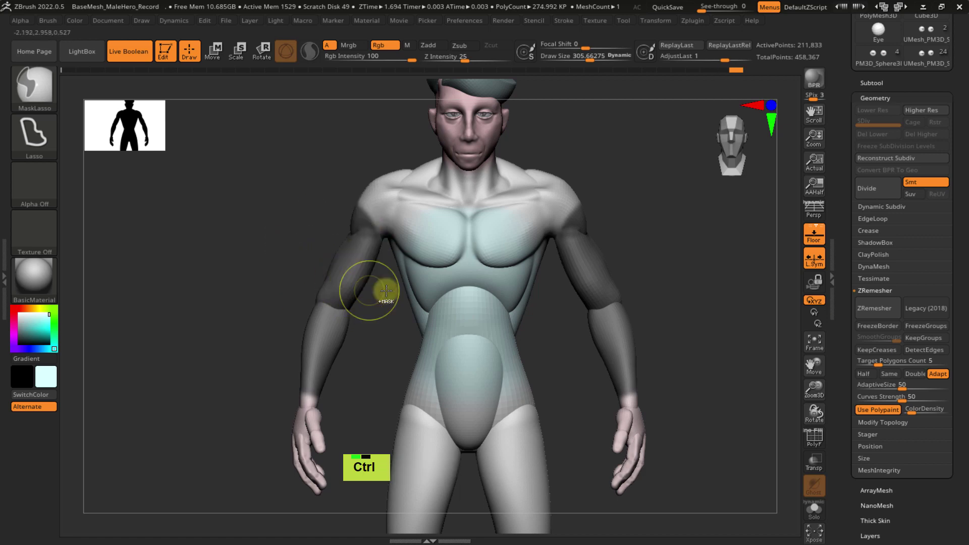
{"action": "left_click", "coordinate": [587, 259], "text": "ctrl"}
{"action": "left_click", "coordinate": [732, 292], "text": "ctrl"}
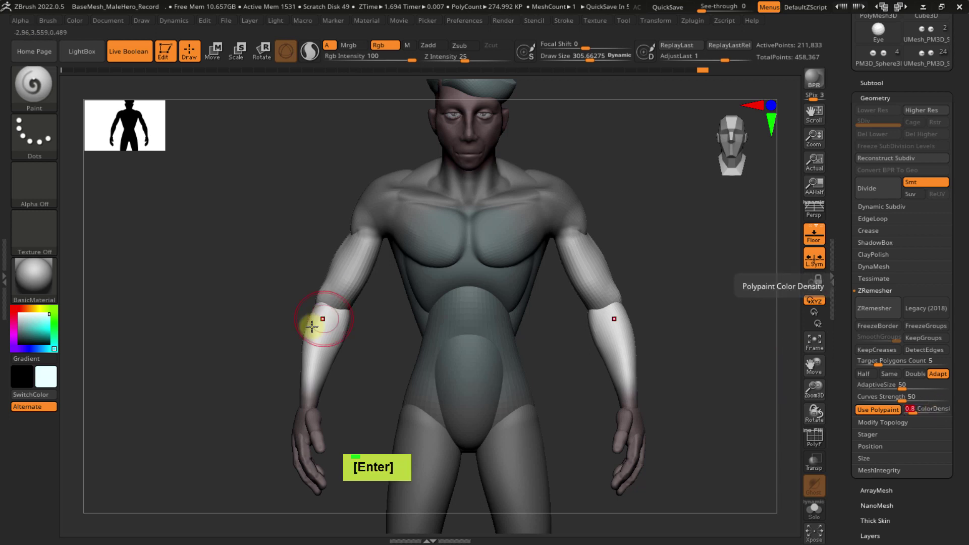
{"action": "left_click", "coordinate": [75, 21]}
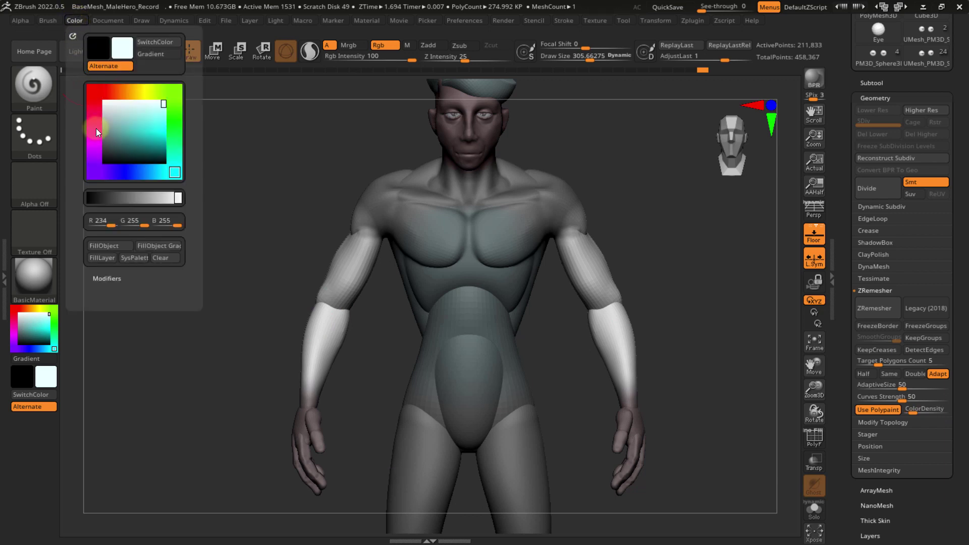
{"action": "left_click_drag", "start_coordinate": [663, 225], "coordinate": [665, 262], "text": "ctrl"}
- Mask both legs from the hips to the ankles with the MaskLasso brush, soften the edge and invert the mask
{"action": "mouse_move", "coordinate": [640, 253]}
{"action": "right_mouse_down", "text": "ctrl"}
{"action": "mouse_move", "coordinate": [648, 306]}
{"action": "mouse_move", "coordinate": [545, 310]}
{"action": "mouse_move", "coordinate": [460, 341]}
{"action": "mouse_move", "coordinate": [431, 314]}
{"action": "mouse_move", "coordinate": [403, 352]}
{"action": "mouse_move", "coordinate": [413, 322]}
{"action": "mouse_move", "coordinate": [364, 352]}
{"action": "right_mouse_up", "text": "ctrl"}
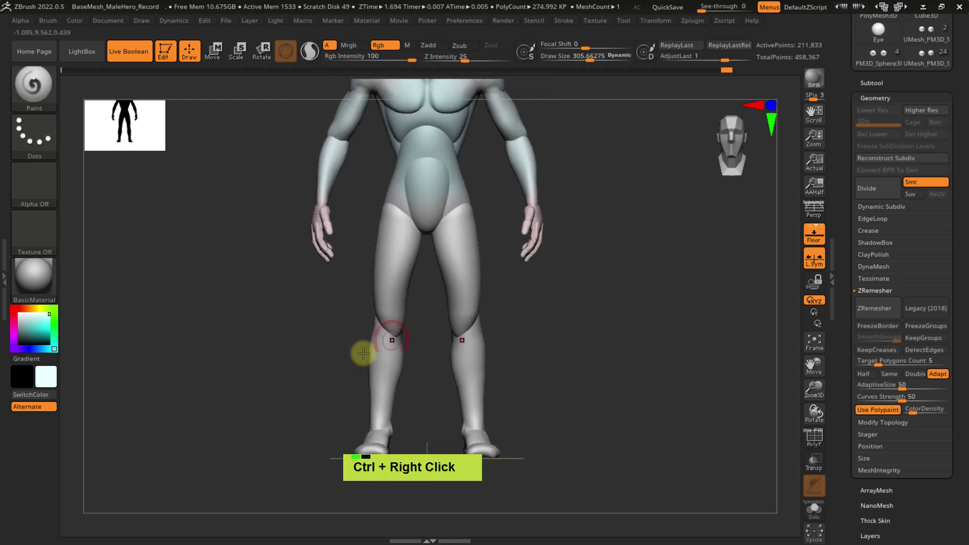
{"action": "mouse_move", "coordinate": [325, 395]}
{"action": "left_mouse_down", "text": "ctrl"}
{"action": "mouse_move", "coordinate": [397, 427]}
{"action": "mouse_move", "coordinate": [421, 372]}
{"action": "mouse_move", "coordinate": [415, 296]}
{"action": "mouse_move", "coordinate": [424, 244]}
{"action": "mouse_move", "coordinate": [399, 194]}
{"action": "mouse_move", "coordinate": [378, 192]}
{"action": "mouse_move", "coordinate": [382, 200]}
{"action": "left_mouse_up", "text": "ctrl"}
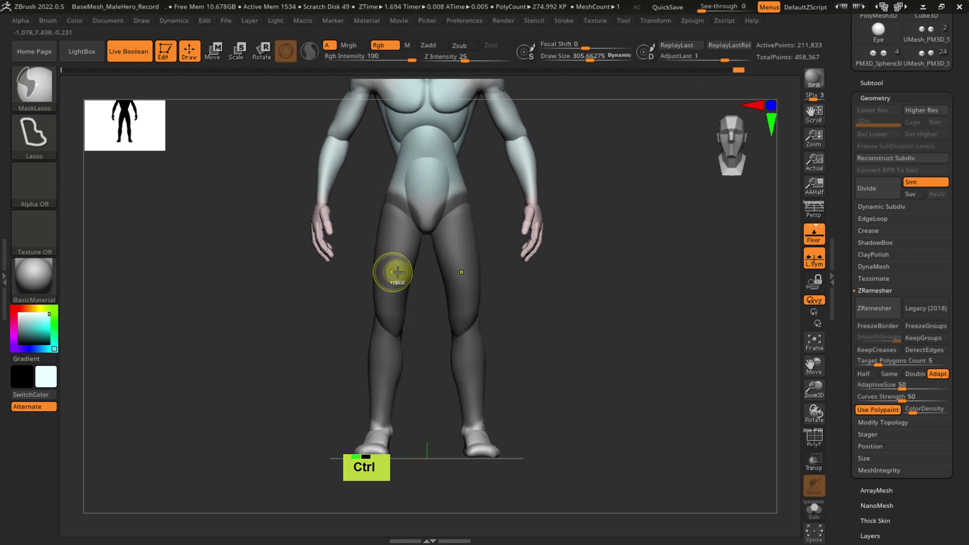
{"action": "mouse_move", "coordinate": [402, 227]}
{"action": "right_mouse_down", "text": "alt"}
{"action": "mouse_move", "coordinate": [400, 349]}
{"action": "mouse_move", "coordinate": [476, 305]}
{"action": "mouse_move", "coordinate": [595, 292]}
{"action": "mouse_move", "coordinate": [489, 328]}
{"action": "mouse_move", "coordinate": [531, 358]}
{"action": "mouse_move", "coordinate": [463, 357]}
{"action": "mouse_move", "coordinate": [543, 372]}
{"action": "mouse_move", "coordinate": [475, 380]}
{"action": "mouse_move", "coordinate": [453, 341]}
{"action": "mouse_move", "coordinate": [446, 372]}
{"action": "mouse_move", "coordinate": [411, 376]}
{"action": "mouse_move", "coordinate": [425, 374]}
{"action": "mouse_move", "coordinate": [440, 399]}
{"action": "mouse_move", "coordinate": [436, 290]}
{"action": "mouse_move", "coordinate": [426, 314]}
{"action": "right_mouse_up", "text": "alt"}
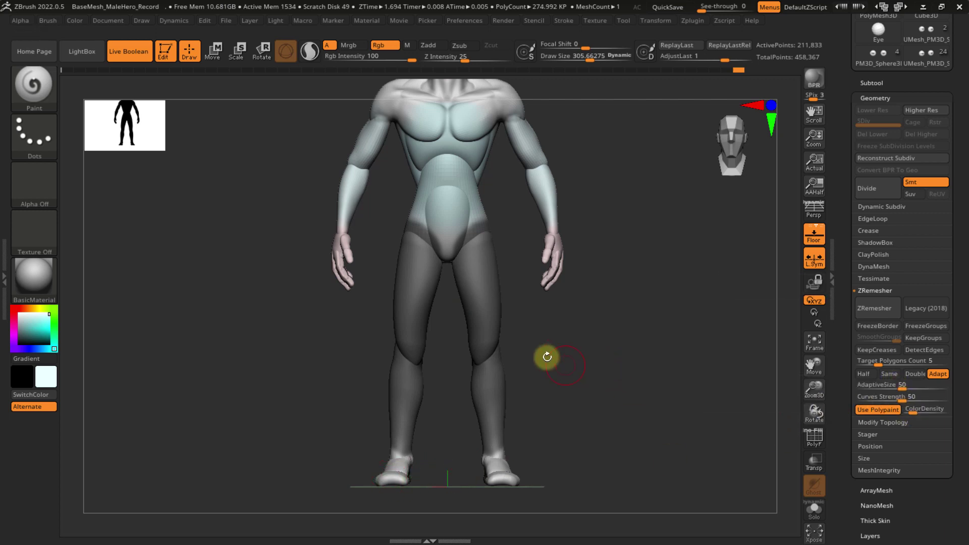
{"action": "left_click", "coordinate": [484, 288], "text": "ctrl"}
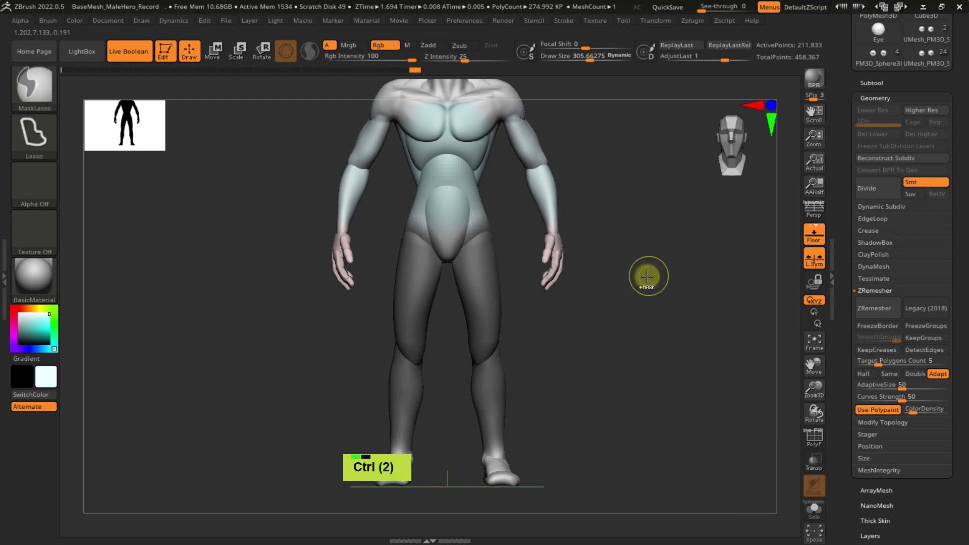
{"action": "left_click", "coordinate": [646, 297], "text": "ctrl"}
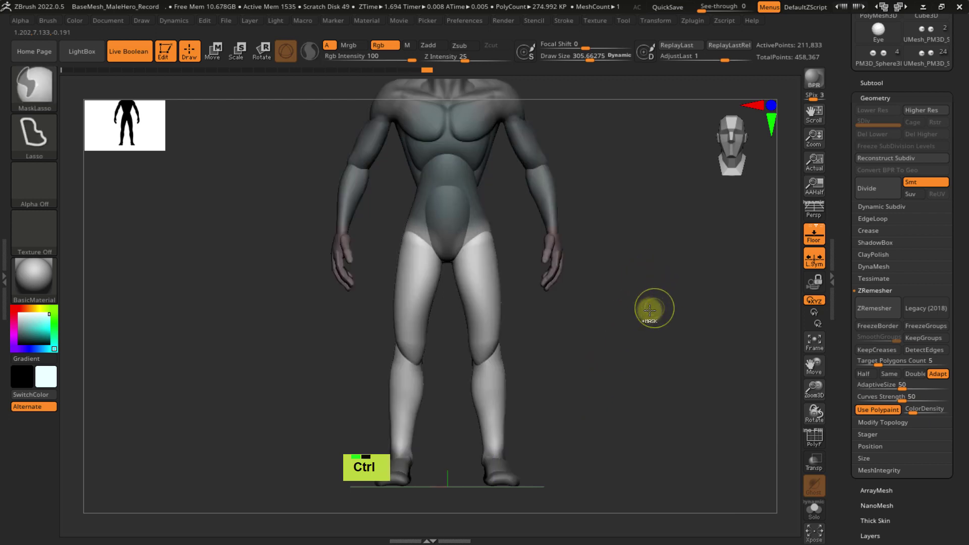
- Fill the unmasked legs with the same very light cyan density colour and clear the mask
{"action": "left_click", "coordinate": [74, 21]}
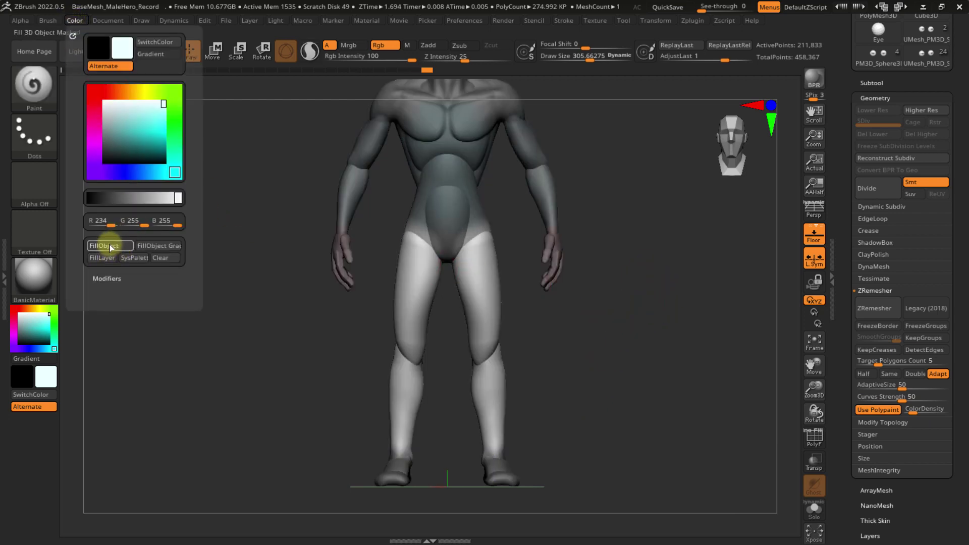
{"action": "left_click_drag", "start_coordinate": [642, 272], "coordinate": [662, 281], "text": "ctrl"}
{"action": "right_click_drag", "start_coordinate": [671, 293], "coordinate": [642, 223], "text": "ctrl"}
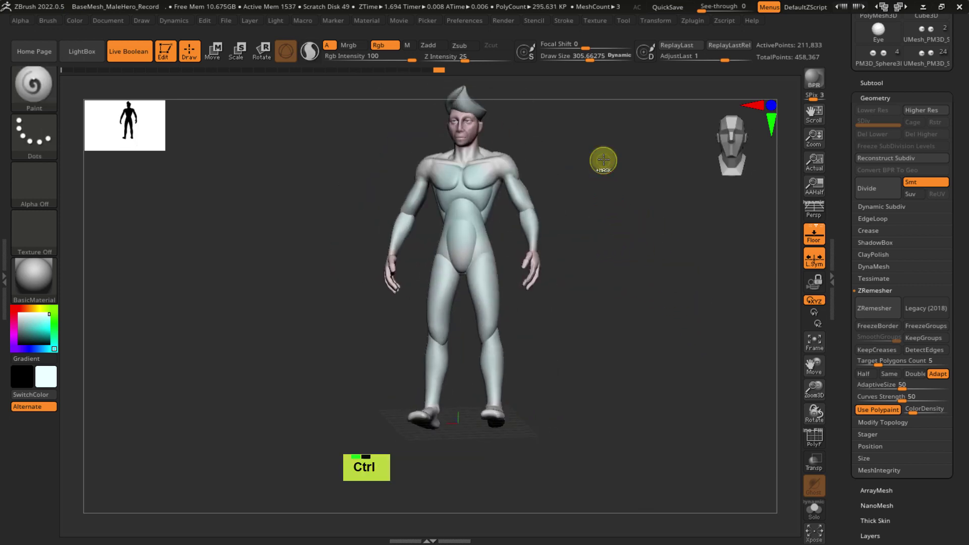
{"action": "right_click_drag", "start_coordinate": [599, 158], "coordinate": [633, 244], "text": "ctrl"}
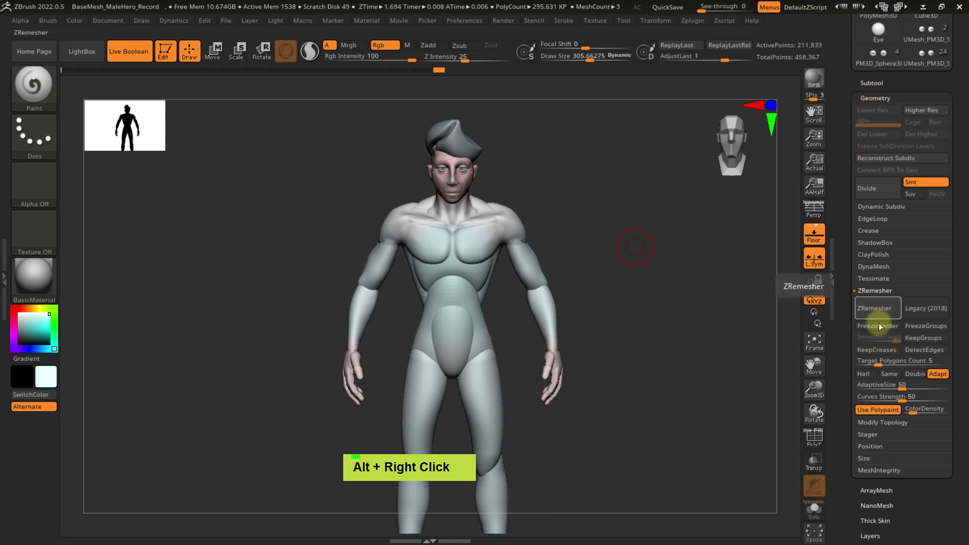
- Set the ZRemesher target polygon count to 2.5, remesh the polypainted Weighted body and display its wireframe
{"action": "left_click", "coordinate": [872, 362]}
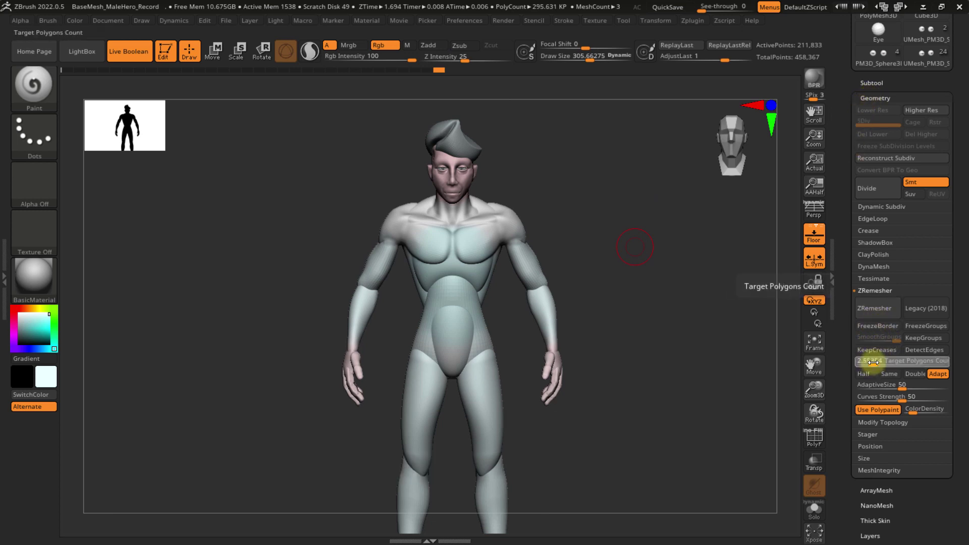
{"action": "type", "text": "2.5"}
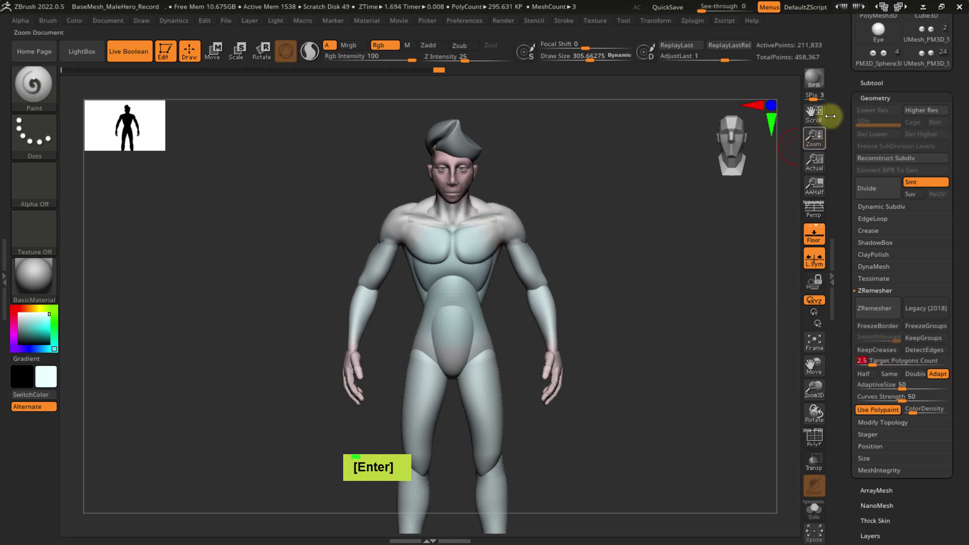
{"action": "left_click", "coordinate": [873, 308]}
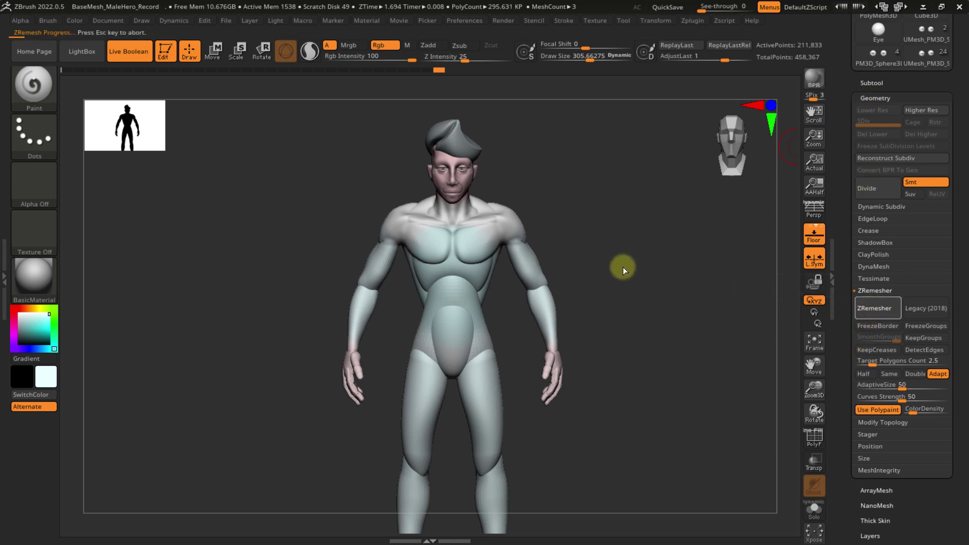
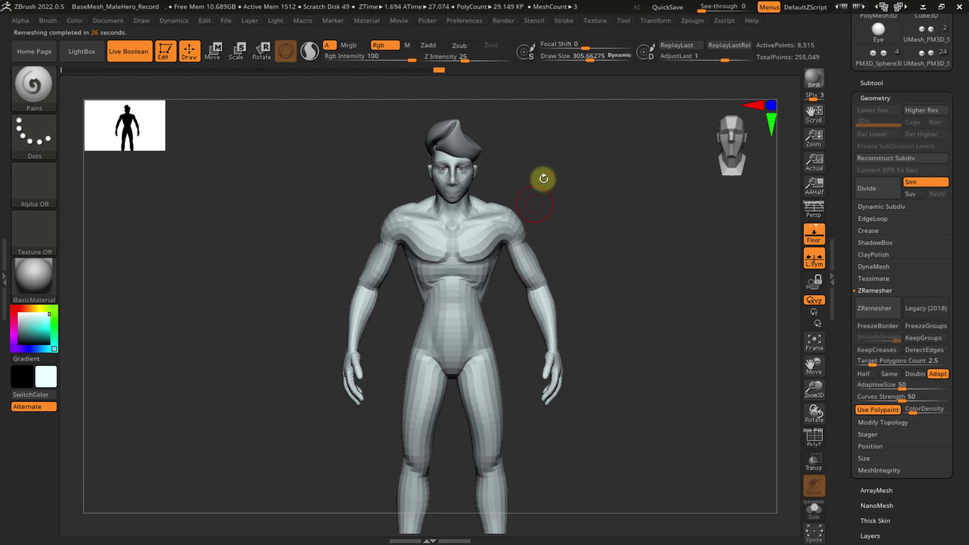
{"action": "key", "text": "shift+f"}
{"action": "right_click_drag", "start_coordinate": [504, 246], "coordinate": [454, 242], "text": "ctrl"}
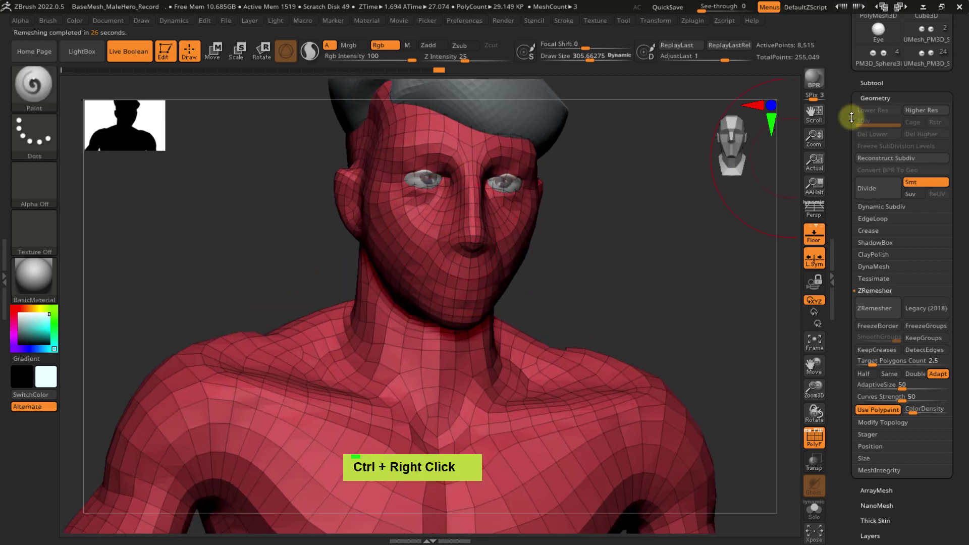
- Show and select the Test_5 subtool, and move it along X to stand beside the Weighted body
{"action": "left_click", "coordinate": [873, 82]}
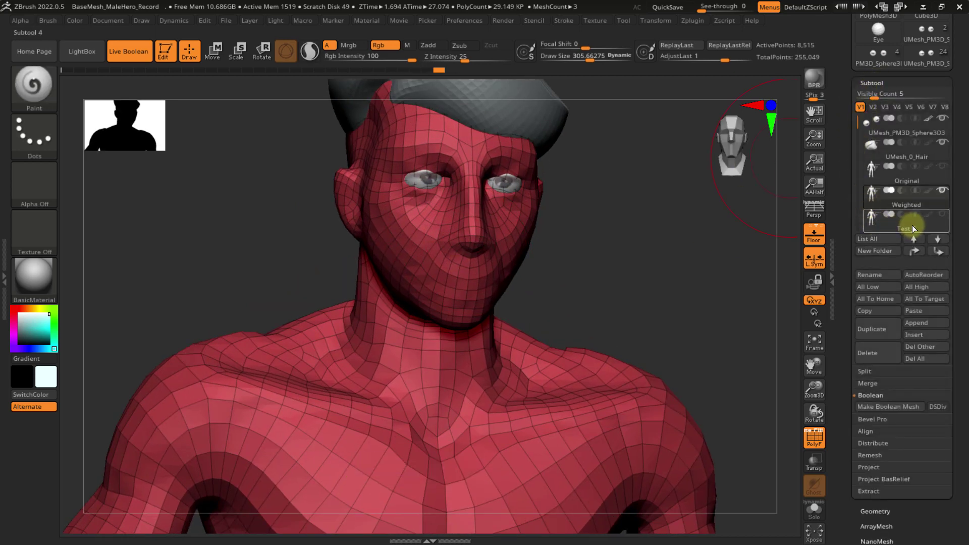
{"action": "double_click", "coordinate": [943, 213]}
{"action": "right_click_drag", "start_coordinate": [677, 309], "coordinate": [587, 231], "text": "ctrl"}
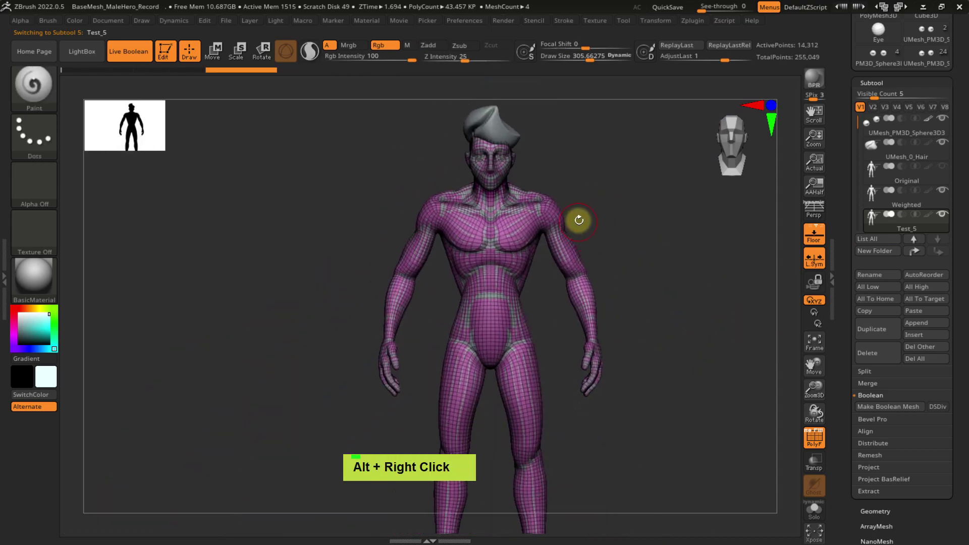
{"action": "key", "text": "w"}
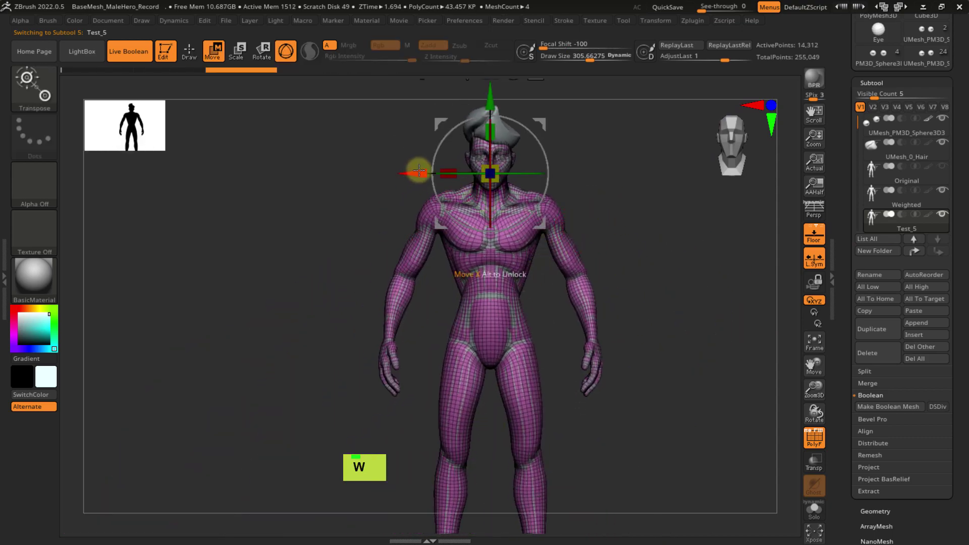
{"action": "left_click_drag", "start_coordinate": [419, 171], "coordinate": [239, 217]}
{"action": "right_click_drag", "start_coordinate": [443, 201], "coordinate": [458, 307], "text": "ctrl"}
{"action": "right_click_drag", "start_coordinate": [461, 264], "coordinate": [448, 249], "text": "alt"}
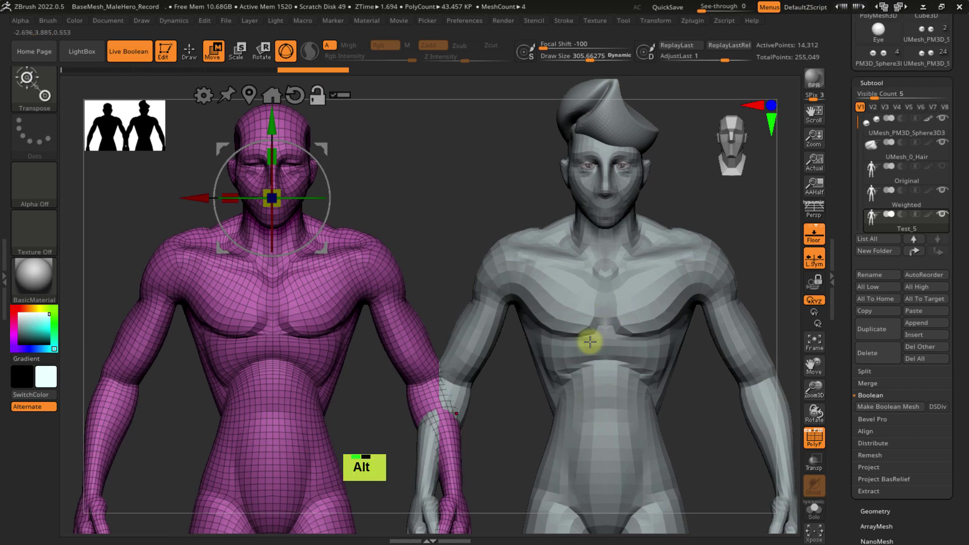
- Compare the wireframe density of the Test_5 and Weighted bodies on the torso, arms, hands, back and legs
{"action": "right_click_drag", "start_coordinate": [588, 339], "coordinate": [588, 253], "text": "alt"}
{"action": "right_click_drag", "start_coordinate": [602, 285], "coordinate": [626, 293], "text": "ctrl"}
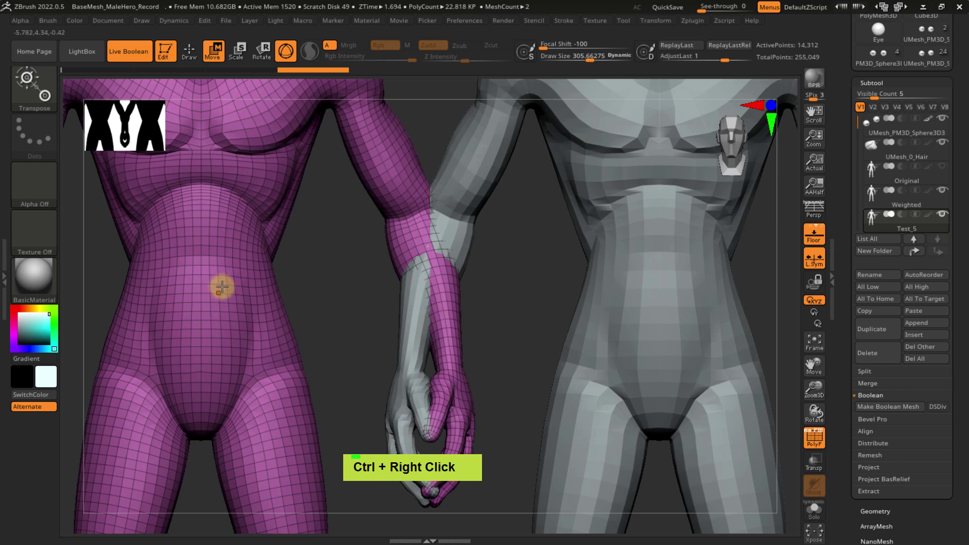
{"action": "key", "text": "alt"}
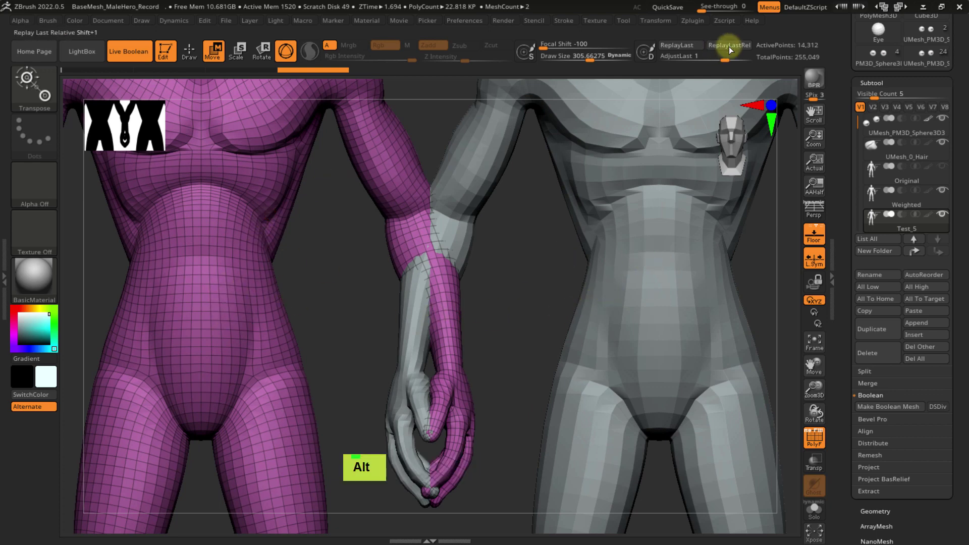
{"action": "left_click", "coordinate": [690, 234], "text": "alt"}
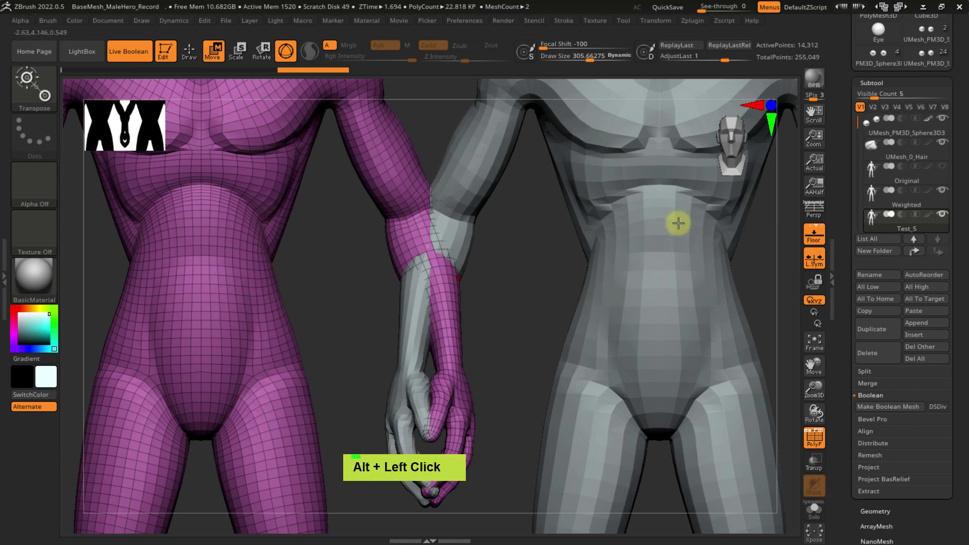
{"action": "left_click", "coordinate": [675, 227], "text": "alt"}
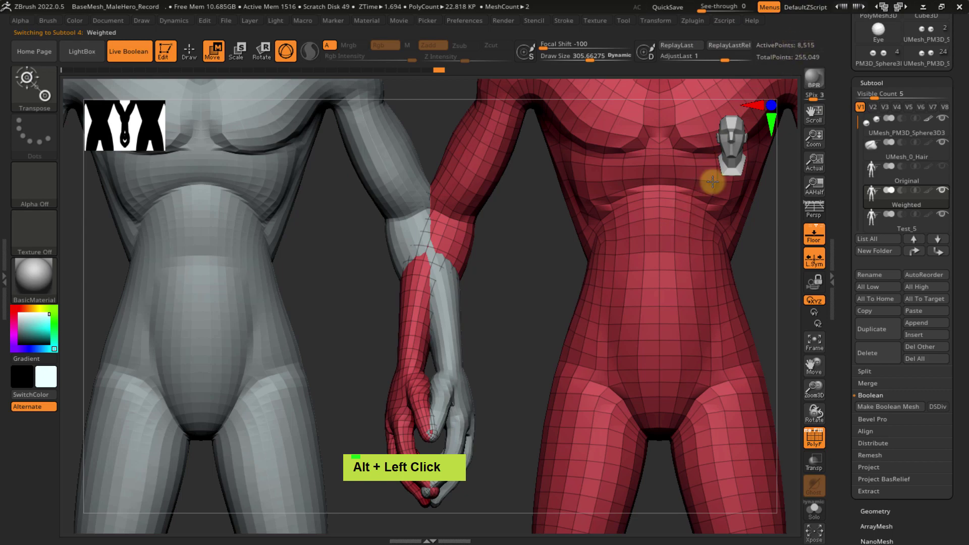
{"action": "right_click_drag", "start_coordinate": [644, 294], "coordinate": [550, 222], "text": "ctrl"}
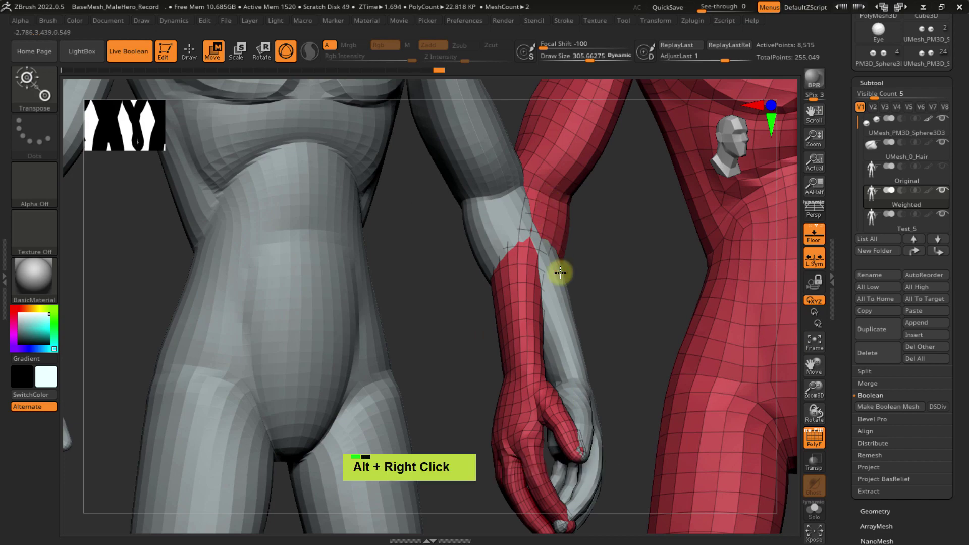
{"action": "right_click_drag", "start_coordinate": [560, 272], "coordinate": [473, 308], "text": "alt"}
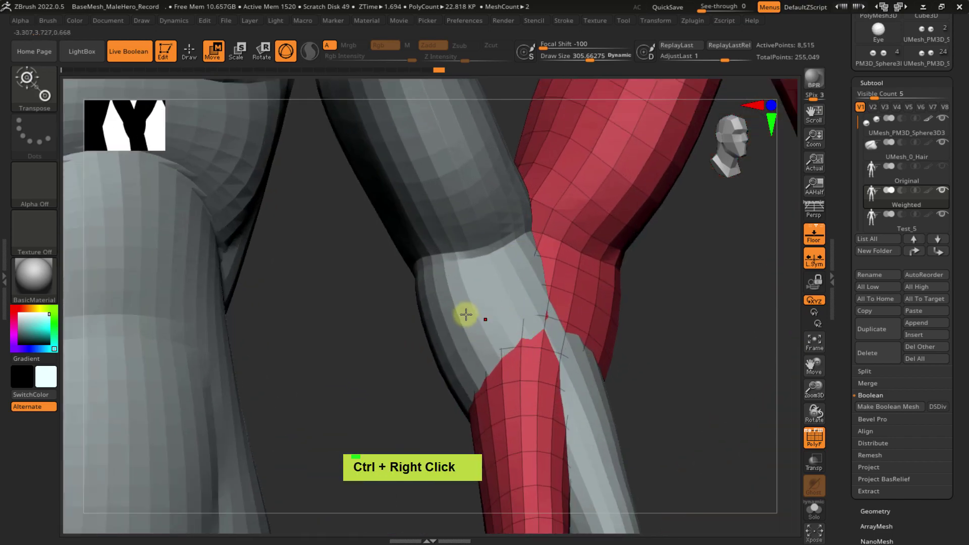
{"action": "right_click_drag", "start_coordinate": [590, 235], "coordinate": [510, 273], "text": "ctrl"}
{"action": "right_click_drag", "start_coordinate": [664, 253], "coordinate": [556, 310], "text": "alt"}
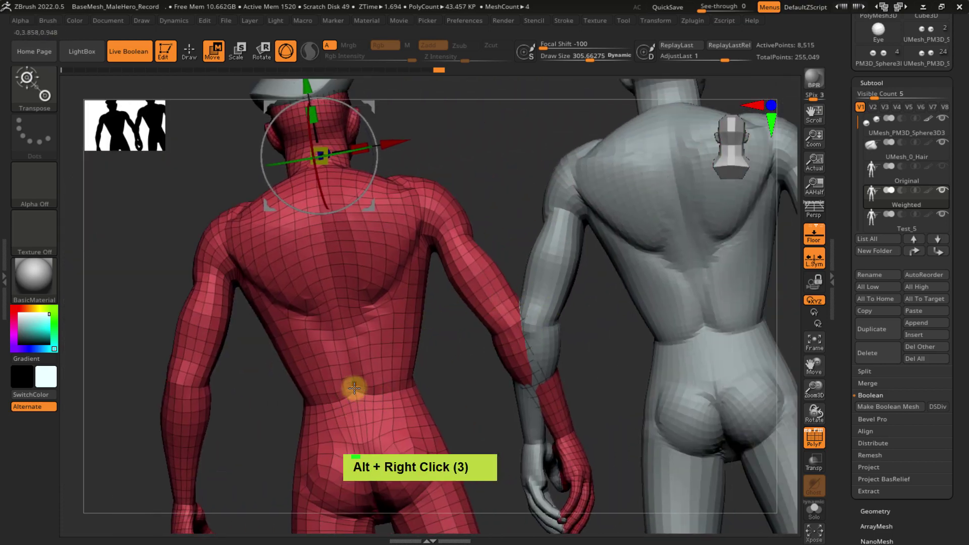
{"action": "right_click_drag", "start_coordinate": [343, 325], "coordinate": [509, 273], "text": "alt"}
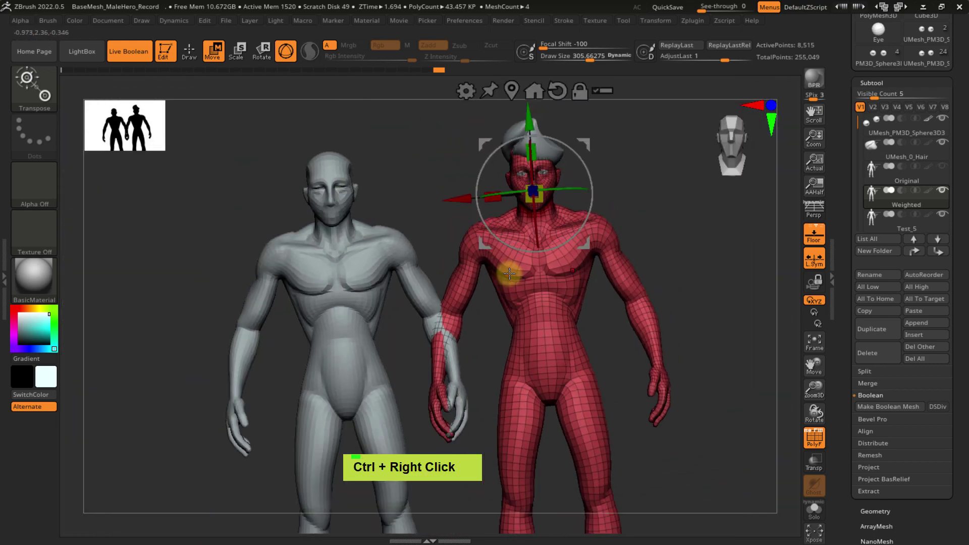
{"action": "right_click_drag", "start_coordinate": [530, 307], "coordinate": [532, 199]}
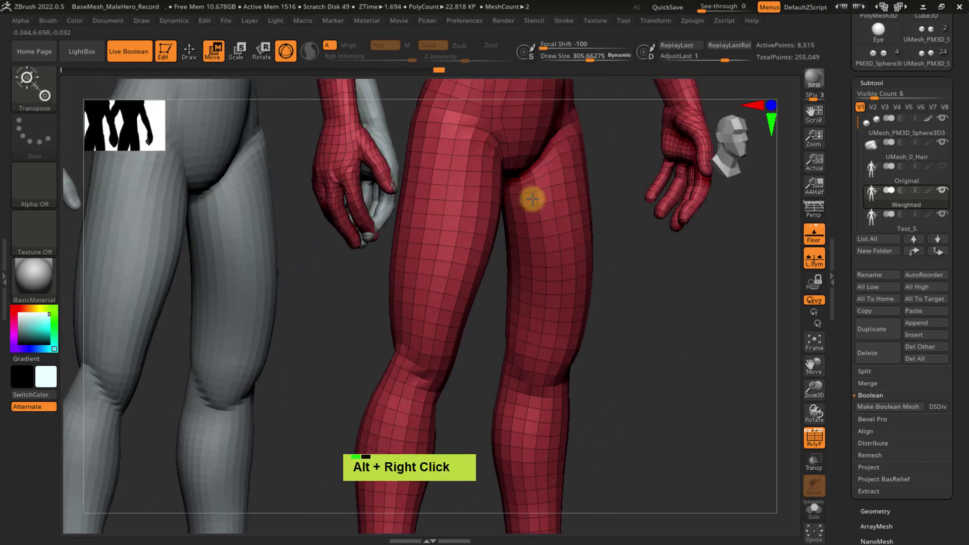
{"action": "right_click_drag", "start_coordinate": [508, 457], "coordinate": [524, 162], "text": "alt"}
{"action": "right_click_drag", "start_coordinate": [443, 378], "coordinate": [480, 359]}
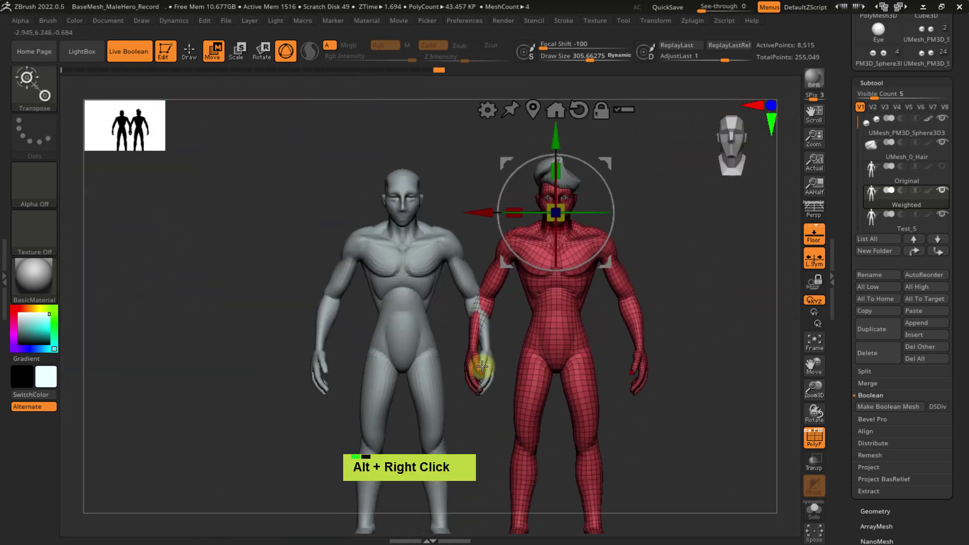
- Undo the sideways move of Test_5, hide that subtool and reselect Weighted
{"action": "left_click", "coordinate": [395, 274], "text": "alt"}
{"action": "key", "text": "ctrl+z"}
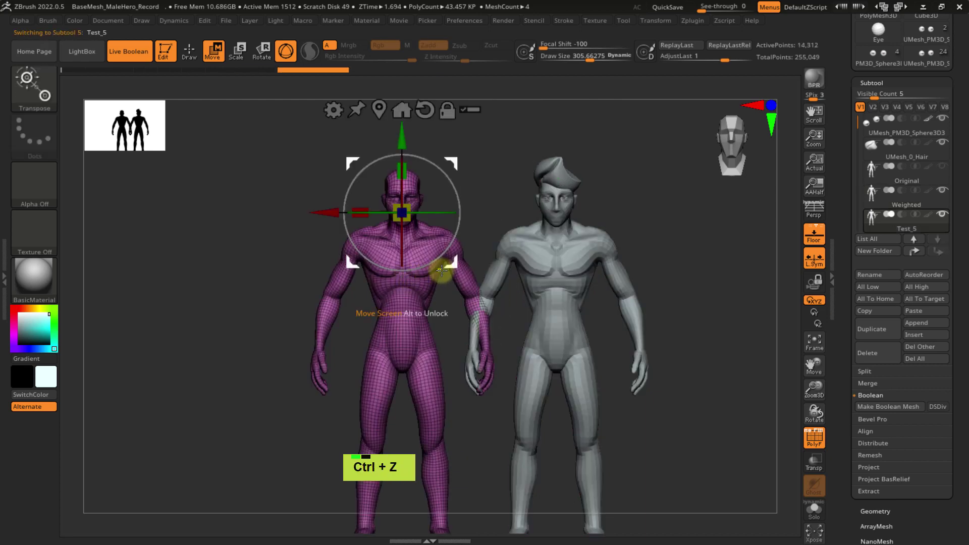
{"action": "right_click_drag", "start_coordinate": [628, 195], "coordinate": [561, 216], "text": "alt"}
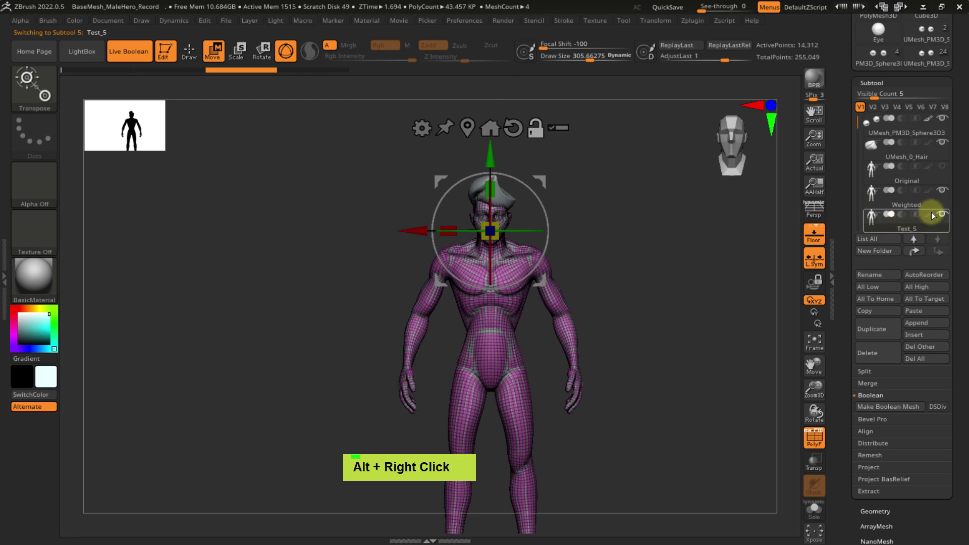
{"action": "left_click", "coordinate": [908, 201]}
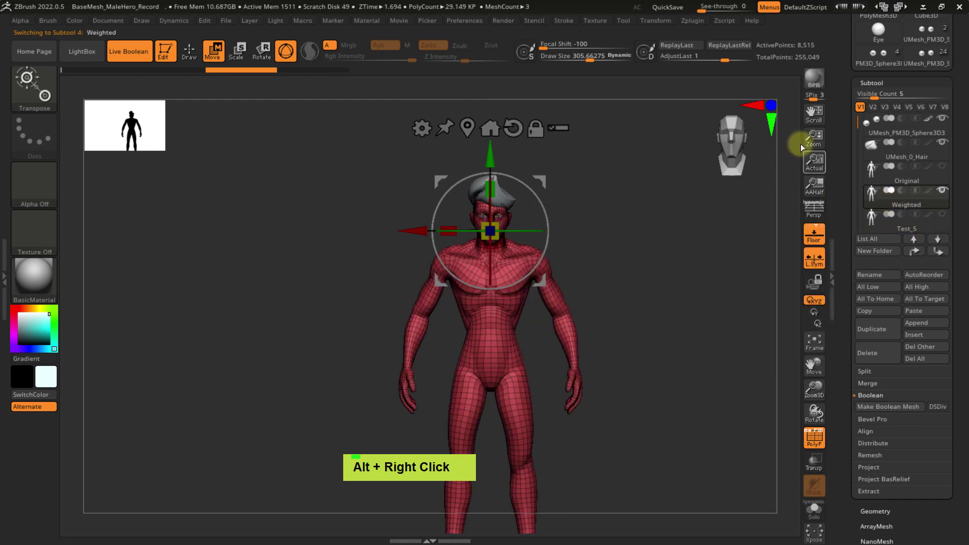
- Turn off the wireframe and temporarily show the Original subtool over Weighted to compare their surfaces
{"action": "key", "text": "shift+f"}
{"action": "right_click_drag", "start_coordinate": [589, 238], "coordinate": [606, 319], "text": "ctrl"}
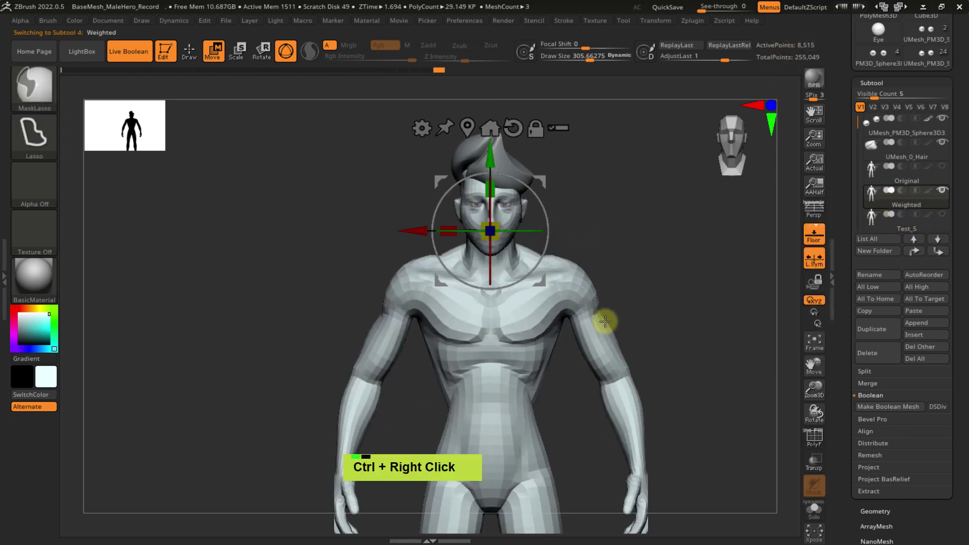
{"action": "right_click_drag", "start_coordinate": [655, 240], "coordinate": [585, 223], "text": "alt"}
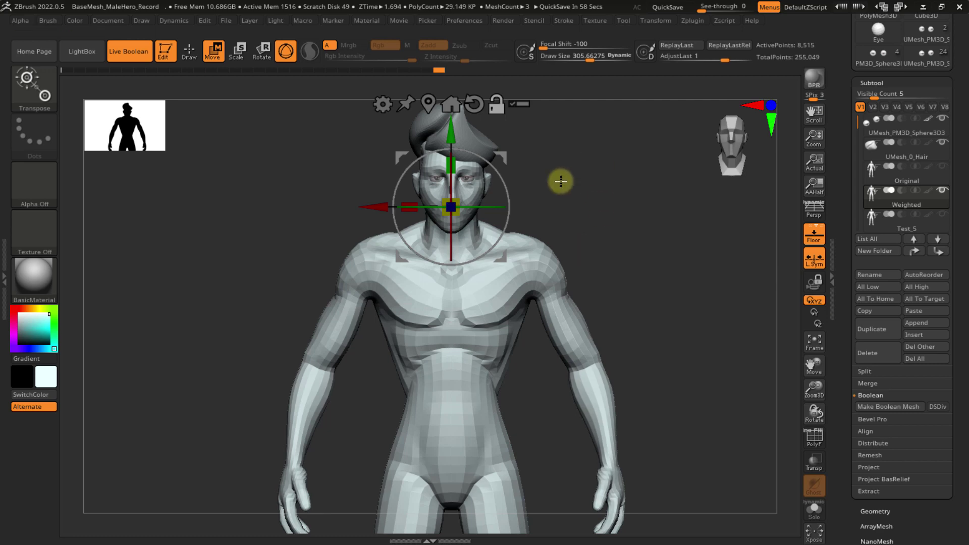
{"action": "left_click", "coordinate": [941, 166]}
{"action": "right_click_drag", "start_coordinate": [578, 205], "coordinate": [585, 210]}
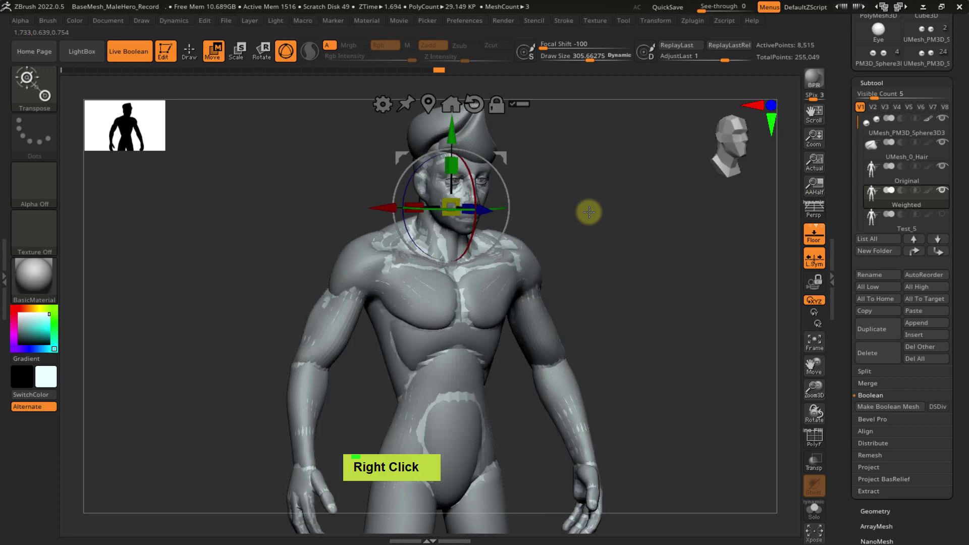
{"action": "left_click", "coordinate": [941, 166]}
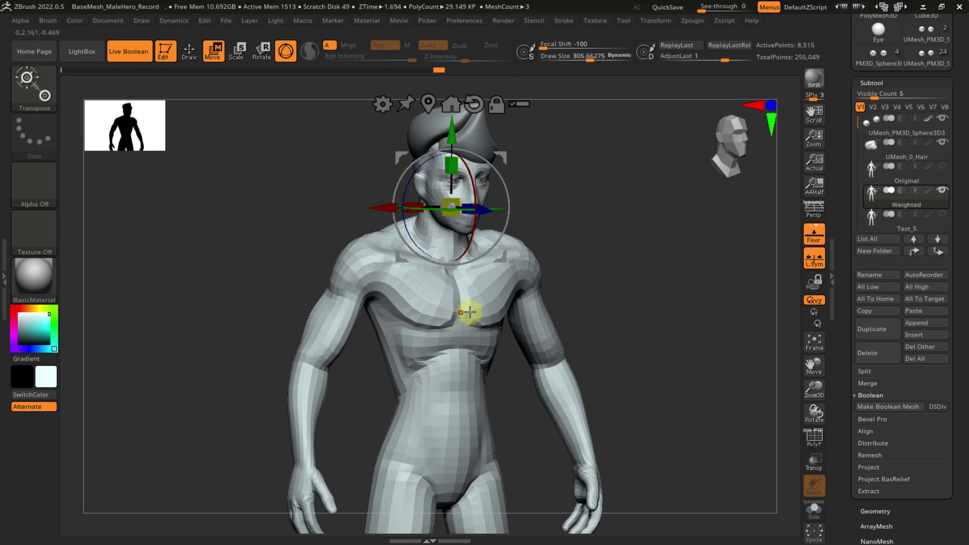
- Subdivide the Weighted body by one level to give it more geometry
{"action": "key", "text": "ctrl+d"}
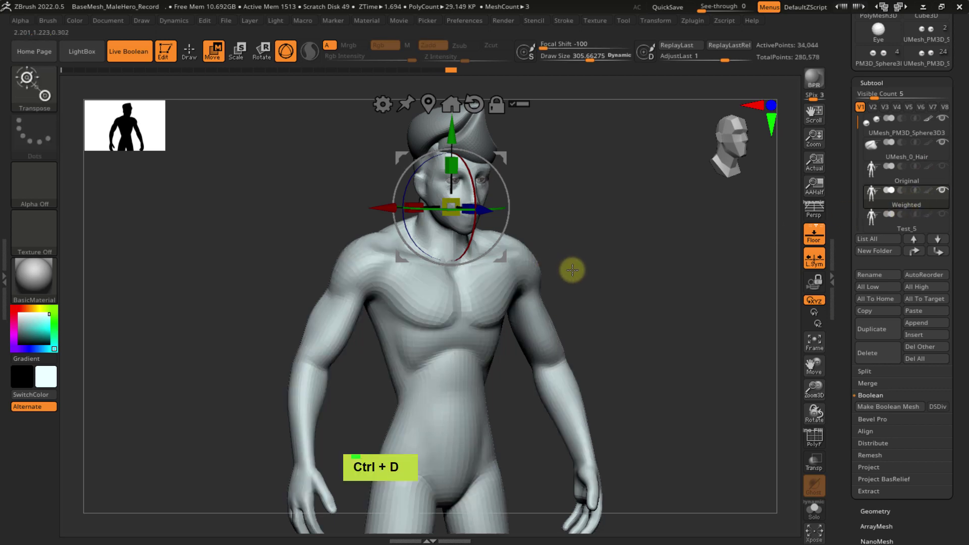
{"action": "right_click_drag", "start_coordinate": [437, 324], "coordinate": [474, 327], "text": "ctrl"}
{"action": "right_click_drag", "start_coordinate": [471, 227], "coordinate": [480, 313], "text": "alt"}
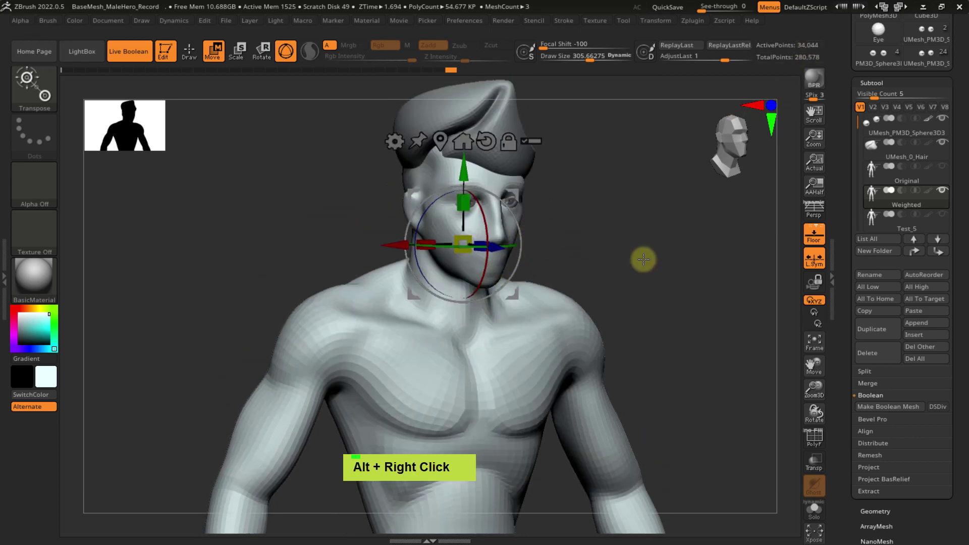
- Make the Original subtool visible and hide the hair and eye subtools, leaving only Original and Weighted shown
{"action": "mouse_move", "coordinate": [945, 168]}
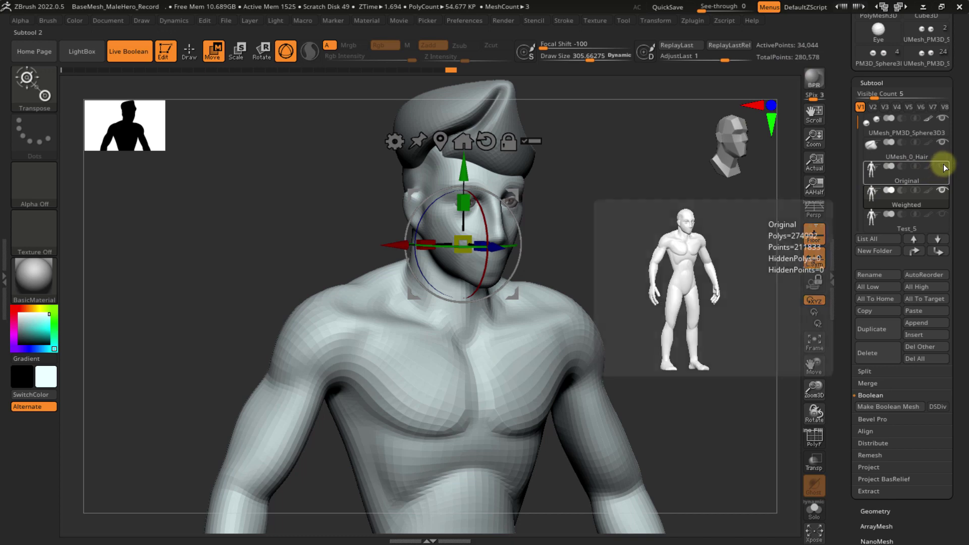
{"action": "left_click", "coordinate": [924, 187]}
{"action": "left_click", "coordinate": [942, 143]}
{"action": "left_click", "coordinate": [942, 119]}
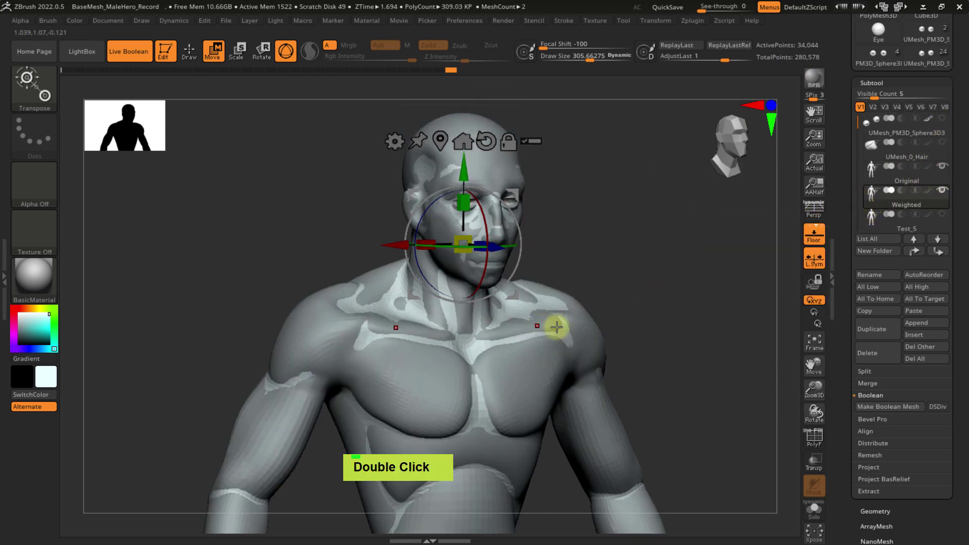
- Project the Original body's surface detail onto the subdivided Weighted subtool with ProjectAll
{"action": "left_click_drag", "start_coordinate": [847, 343], "coordinate": [843, 302]}
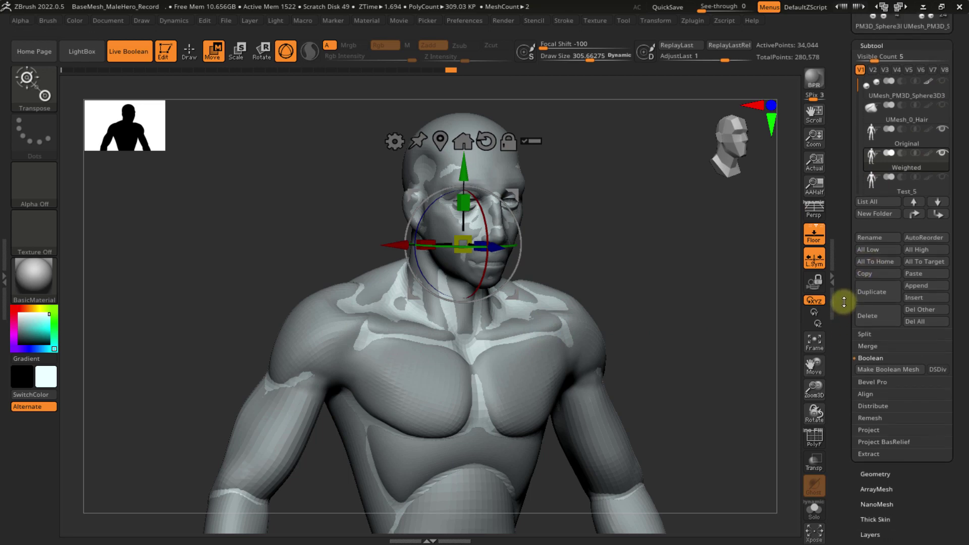
{"action": "scroll", "coordinate": [842, 376], "scroll_direction": "down", "scroll_amount": 1}
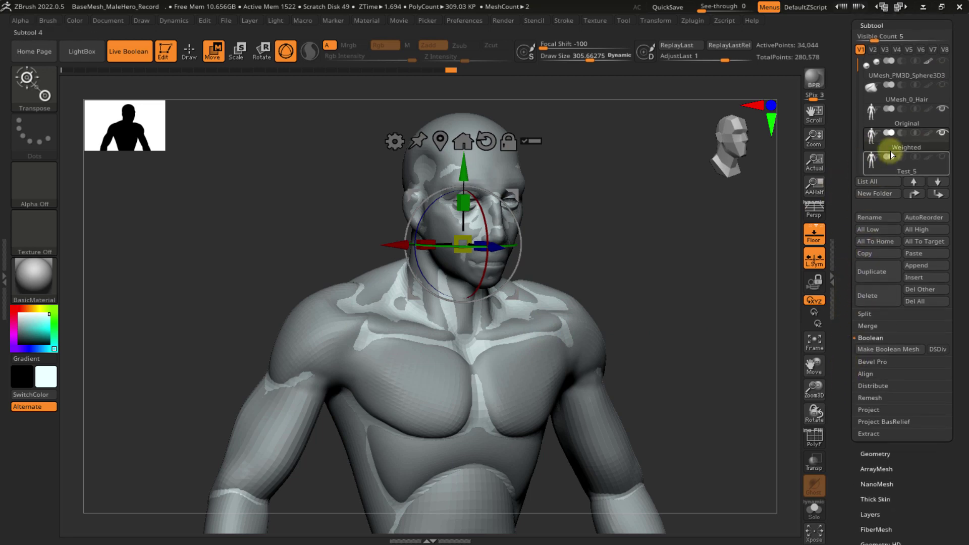
{"action": "mouse_move", "coordinate": [891, 147]}
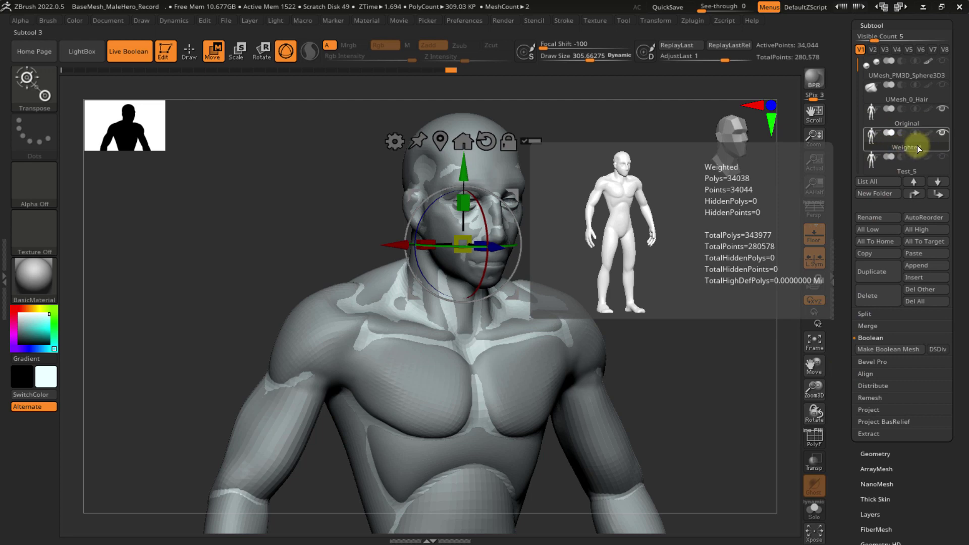
{"action": "left_click", "coordinate": [869, 409]}
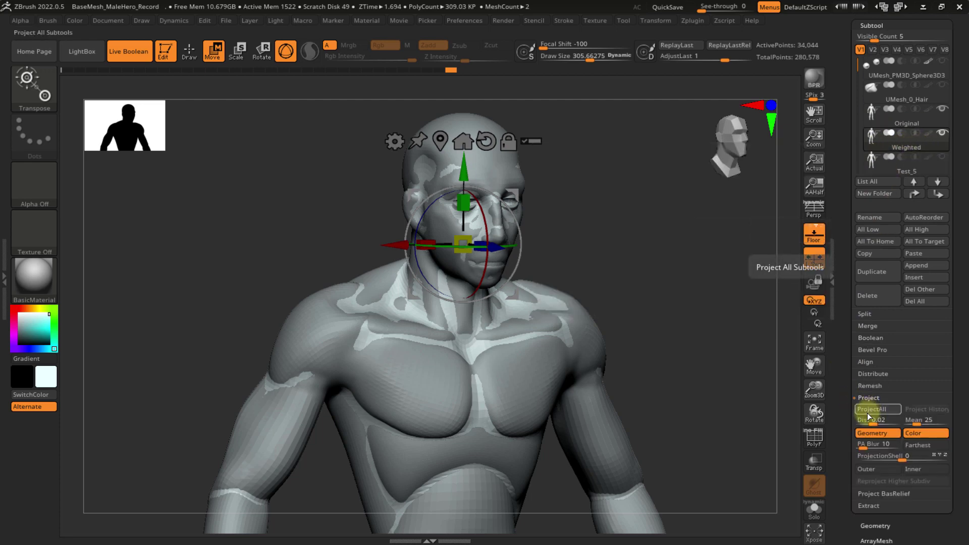
{"action": "left_click", "coordinate": [869, 409]}
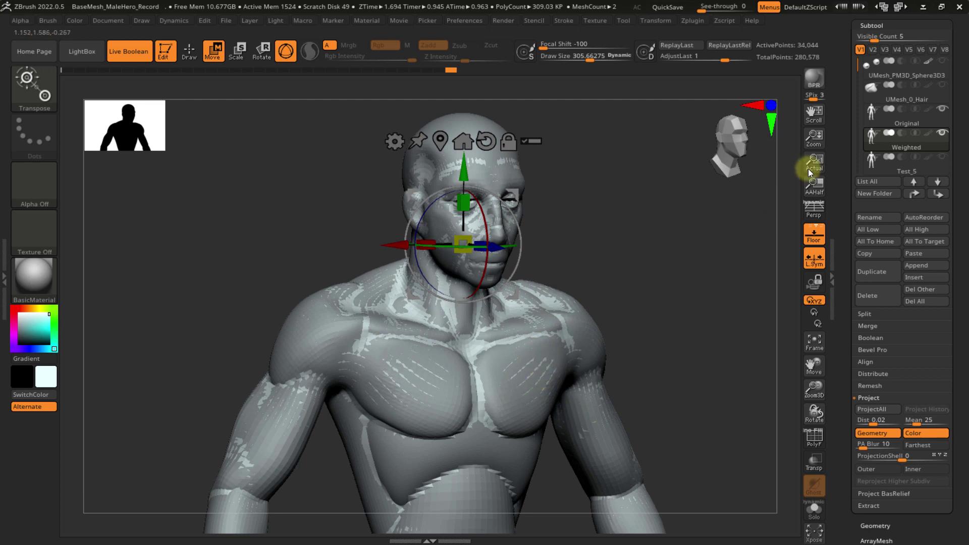
- Isolate the projected Weighted body and examine its surface and wireframe at the current and next lower subdivision levels
{"action": "left_click", "coordinate": [814, 510]}
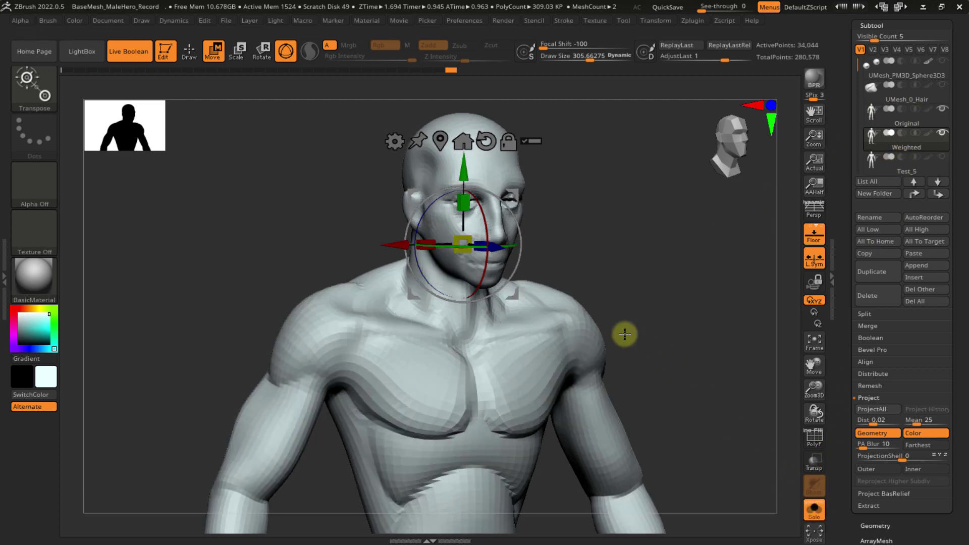
{"action": "right_click_drag", "start_coordinate": [664, 323], "coordinate": [661, 259], "text": "alt"}
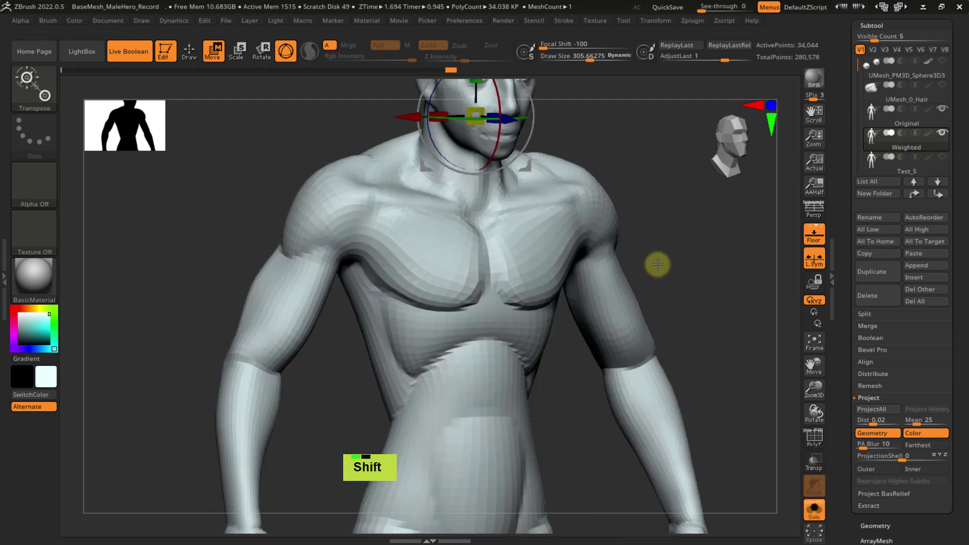
{"action": "key", "text": "shift+f"}
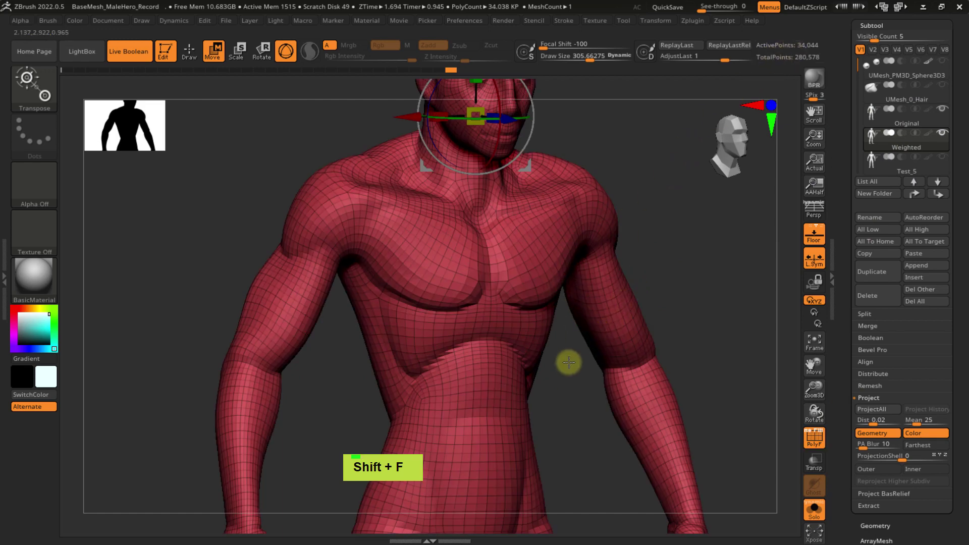
{"action": "right_click_drag", "start_coordinate": [568, 362], "coordinate": [566, 310]}
{"action": "right_click_drag", "start_coordinate": [632, 198], "coordinate": [603, 288], "text": "alt"}
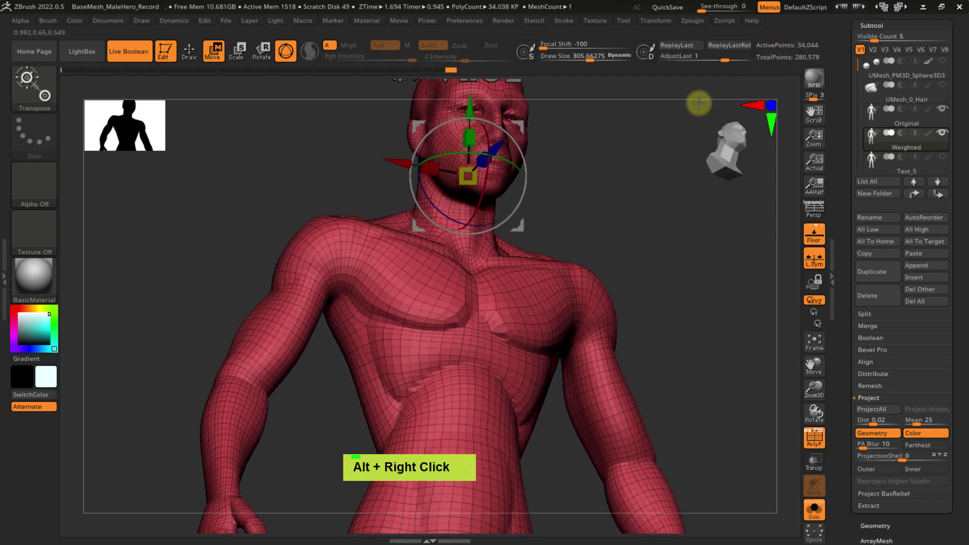
{"action": "key", "text": "shift+d"}
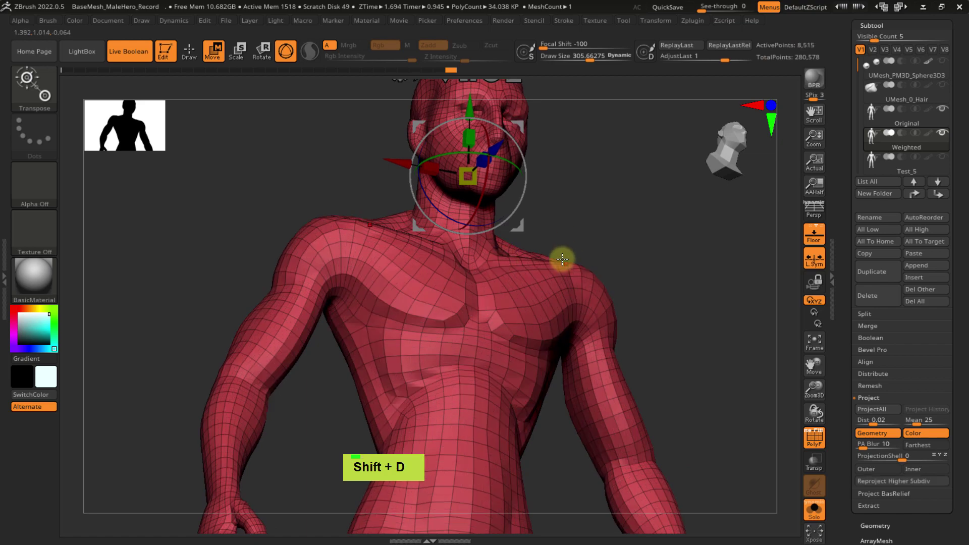
{"action": "key", "text": "shift+f"}
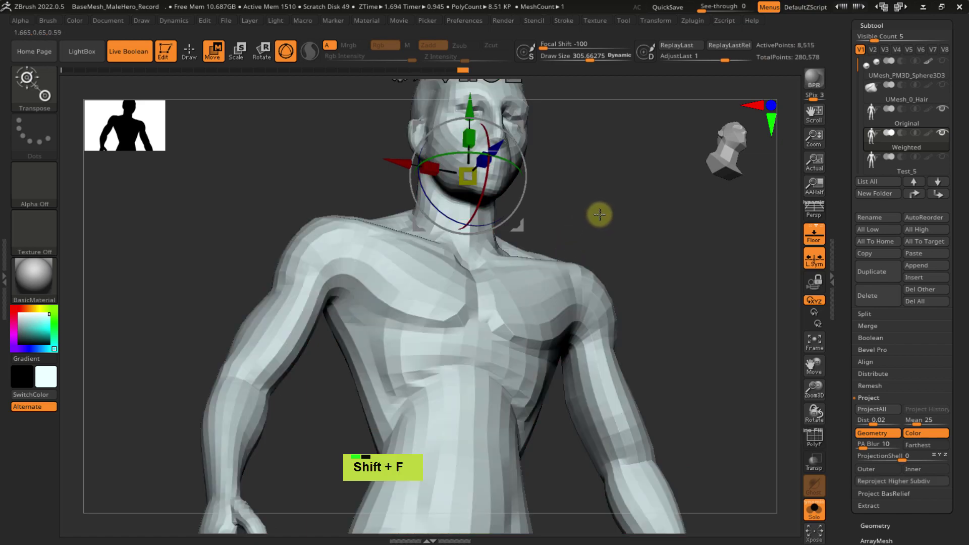
{"action": "right_click_drag", "start_coordinate": [597, 214], "coordinate": [581, 339]}
{"action": "key", "text": "d"}
{"action": "right_click_drag", "start_coordinate": [580, 285], "coordinate": [562, 270]}
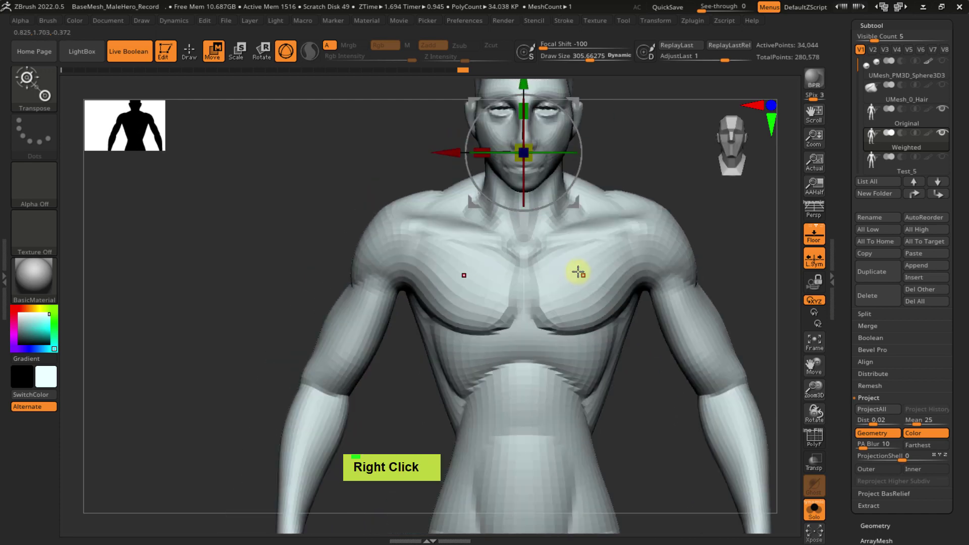
- Subdivide the isolated Weighted body by one more level and project the Original's surface detail onto it with ProjectAll
{"action": "key", "text": "ctrl+d"}
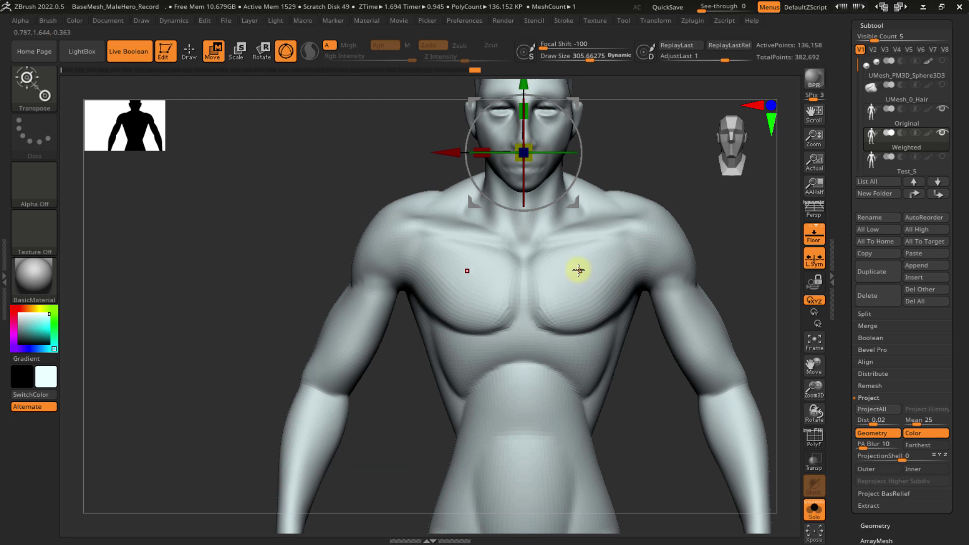
{"action": "left_click", "coordinate": [913, 124]}
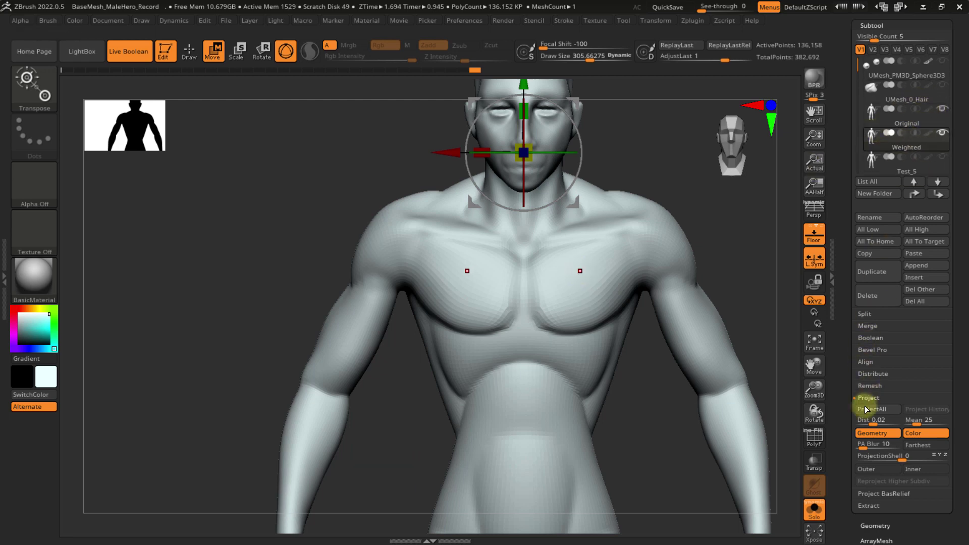
{"action": "left_click", "coordinate": [817, 515]}
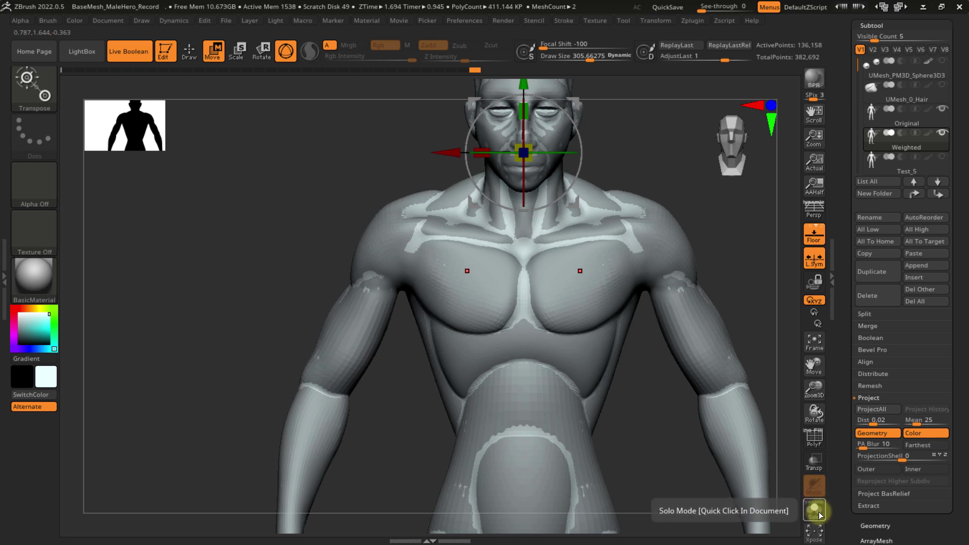
{"action": "left_click", "coordinate": [818, 512]}
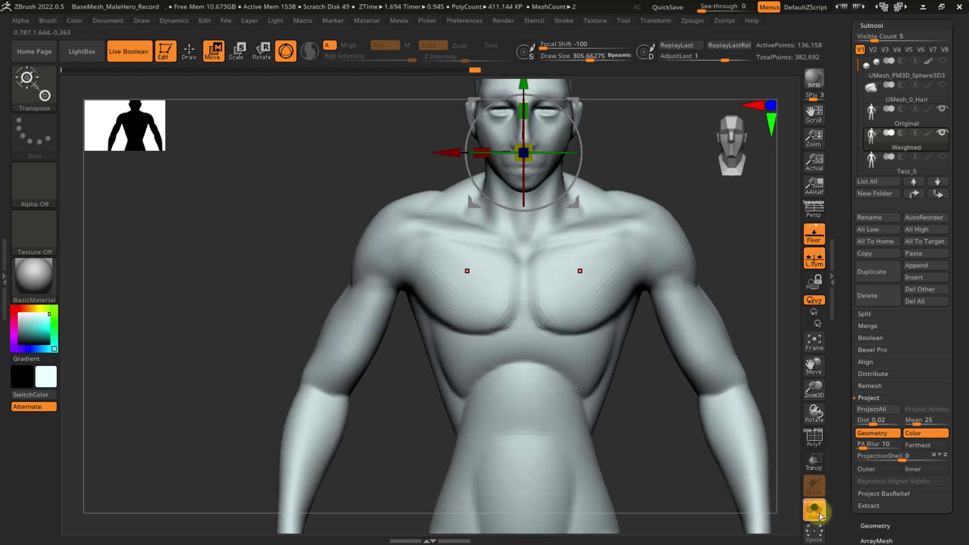
{"action": "left_click", "coordinate": [870, 409]}
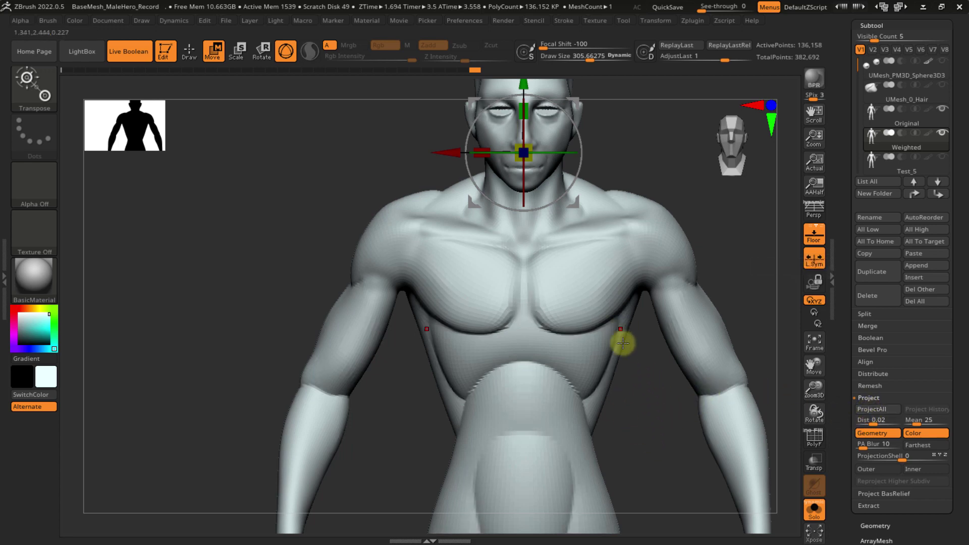
- Check the projected Weighted body's topology, add a further subdivision level, and run ProjectAll again
{"action": "right_click_drag", "start_coordinate": [622, 341], "coordinate": [647, 346]}
{"action": "right_click_drag", "start_coordinate": [596, 297], "coordinate": [563, 245]}
{"action": "key", "text": "shift+f"}
{"action": "key", "text": "shift+f"}
{"action": "right_click_drag", "start_coordinate": [656, 222], "coordinate": [548, 262]}
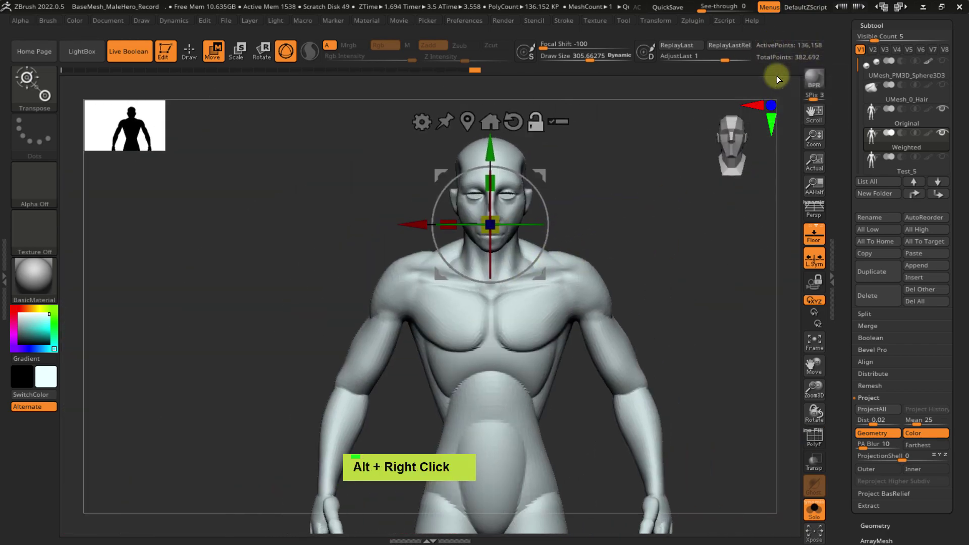
{"action": "key", "text": "ctrl+d"}
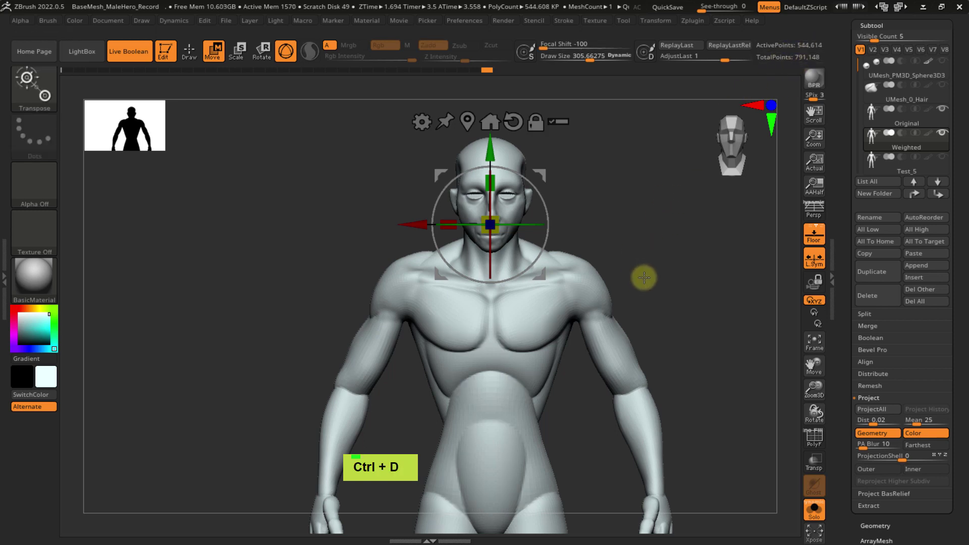
{"action": "left_click", "coordinate": [870, 409]}
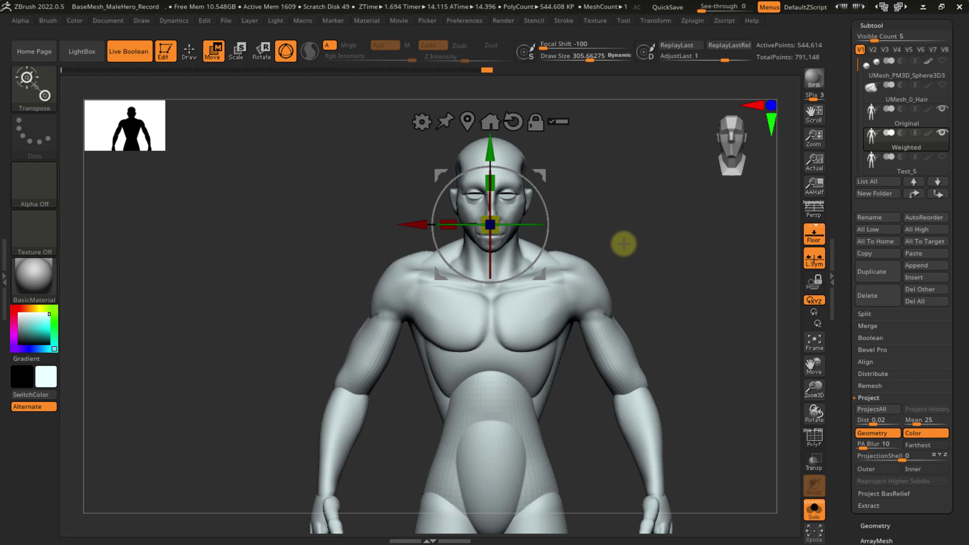
- Switch from the transform gizmo to Draw mode at the shoulder and set the brush draw size to about 297
{"action": "left_click_drag", "start_coordinate": [592, 218], "coordinate": [617, 262], "text": "shift"}
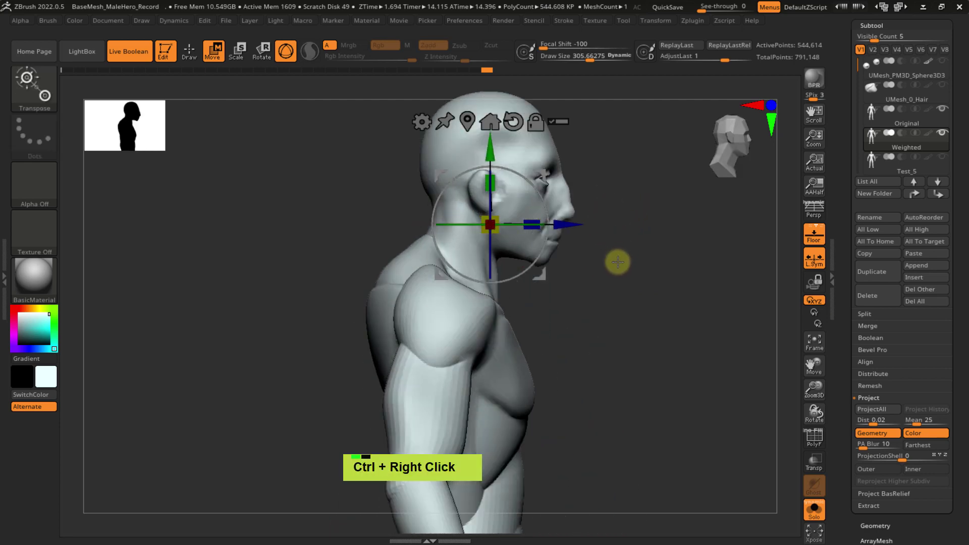
{"action": "right_click_drag", "start_coordinate": [618, 262], "coordinate": [503, 341], "text": "alt"}
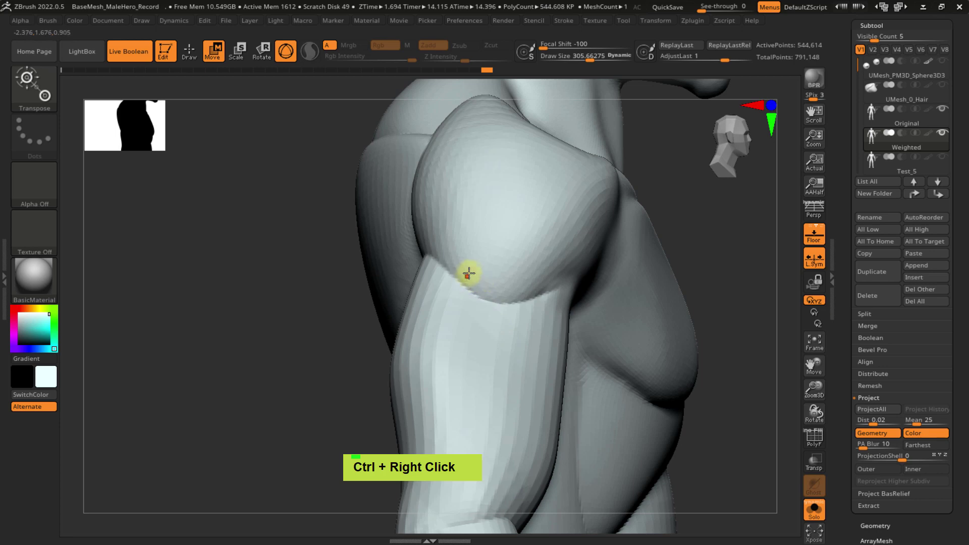
{"action": "key", "text": "s"}
{"action": "left_click_drag", "start_coordinate": [471, 272], "coordinate": [486, 273]}
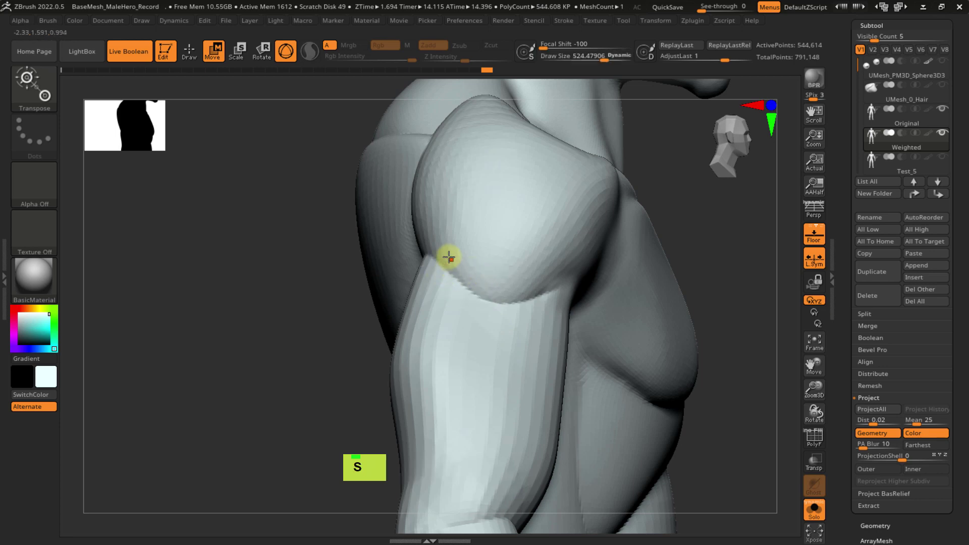
{"action": "key", "text": "q"}
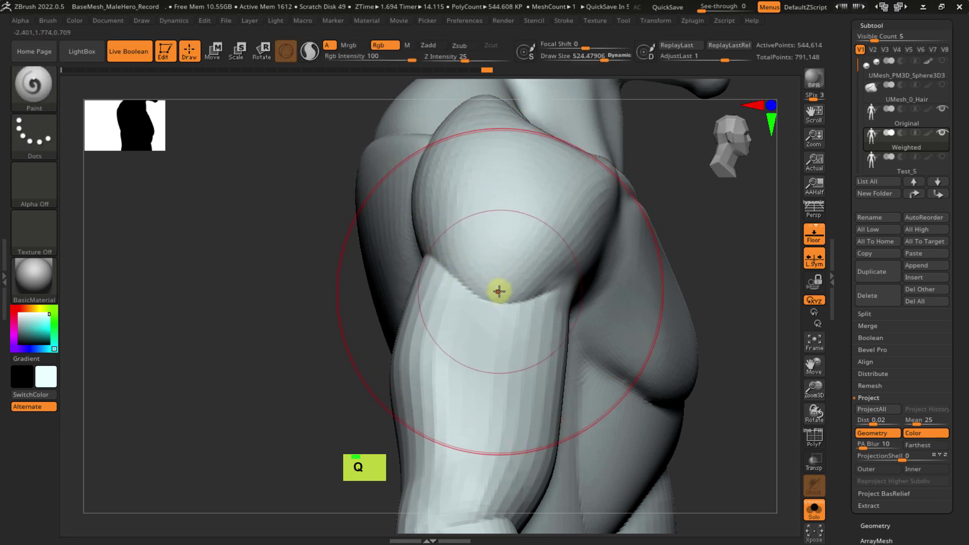
{"action": "key", "text": "s"}
{"action": "left_click_drag", "start_coordinate": [499, 291], "coordinate": [486, 291]}
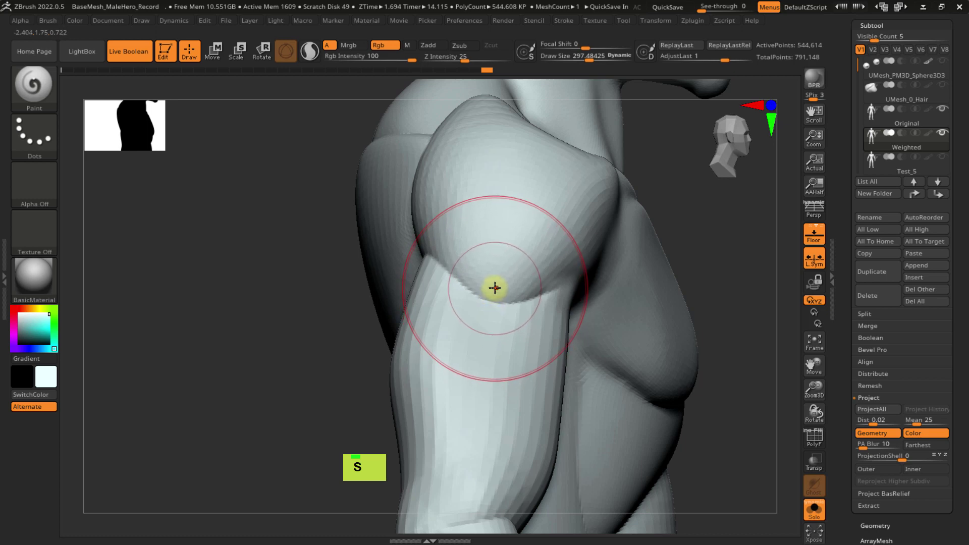
- Decline switching to 2.5D mode and select the Standard sculpting brush
{"action": "key", "text": "b"}
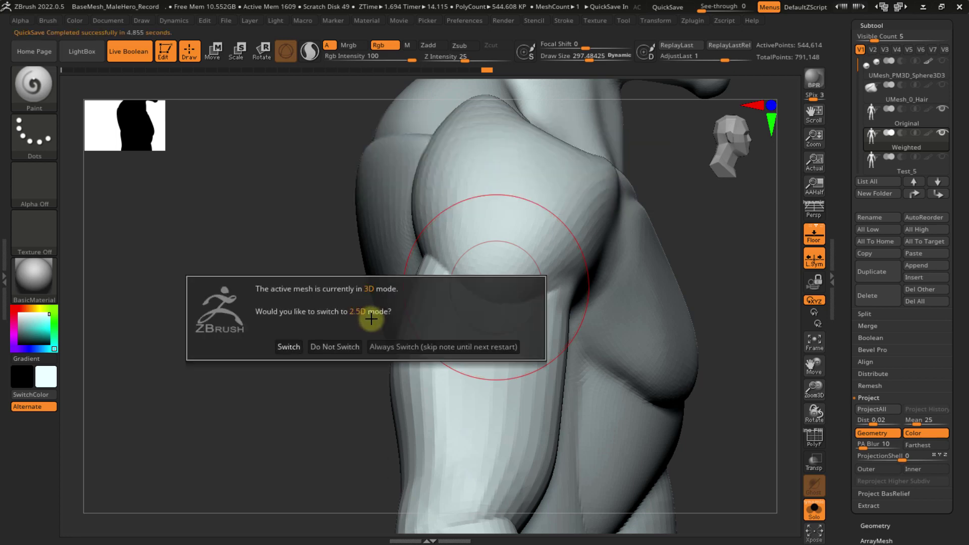
{"action": "left_click", "coordinate": [339, 346]}
{"action": "key", "text": "b"}
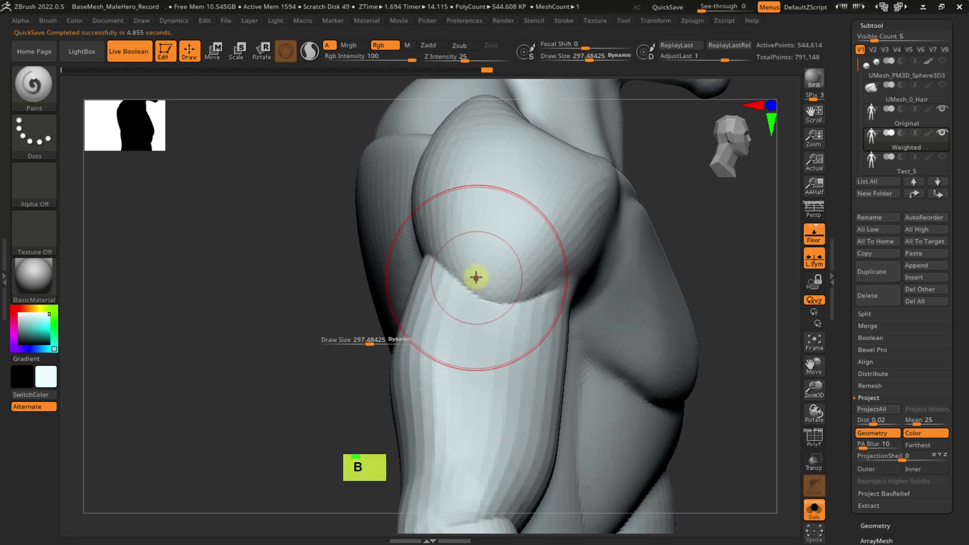
{"action": "key", "text": "s"}
{"action": "key", "text": "t"}
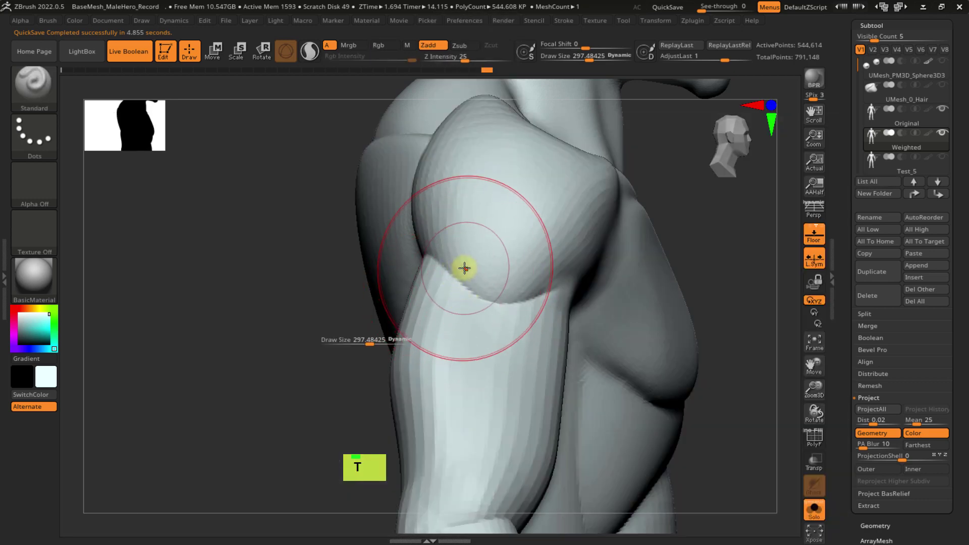
- Smooth the hard seam between the deltoid and upper arm, checking the wireframe around the armpit
{"action": "key", "text": "shift"}
{"action": "mouse_move", "coordinate": [460, 276]}
{"action": "left_mouse_down", "text": "shift"}
{"action": "mouse_move", "coordinate": [448, 279]}
{"action": "mouse_move", "coordinate": [504, 287]}
{"action": "left_mouse_up", "text": "shift"}
{"action": "mouse_move", "coordinate": [504, 288]}
{"action": "right_mouse_down", "text": "ctrl"}
{"action": "mouse_move", "coordinate": [506, 262]}
{"action": "mouse_move", "coordinate": [490, 287]}
{"action": "mouse_move", "coordinate": [579, 313]}
{"action": "mouse_move", "coordinate": [584, 250]}
{"action": "right_mouse_up", "text": "ctrl"}
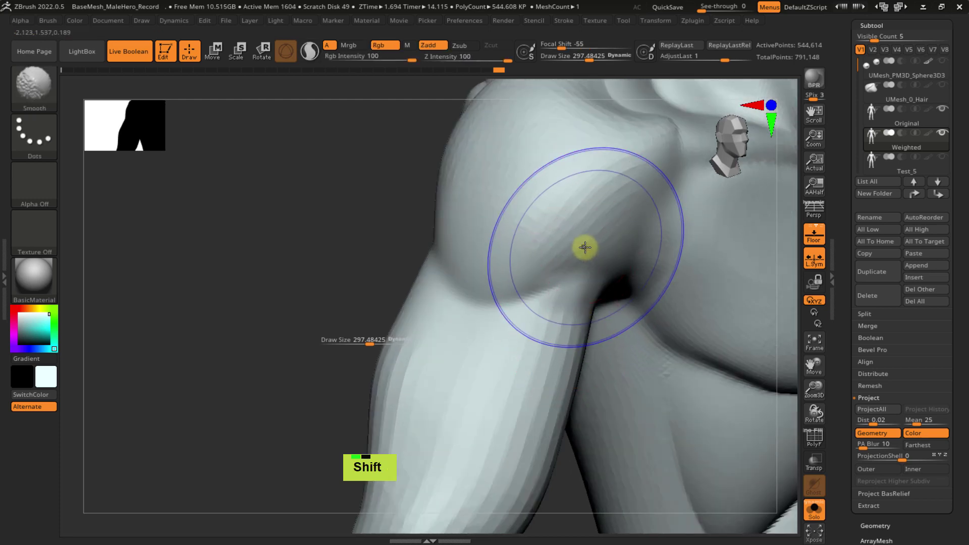
{"action": "key", "text": "shift+f"}
{"action": "right_click_drag", "start_coordinate": [592, 316], "coordinate": [520, 271], "text": "ctrl"}
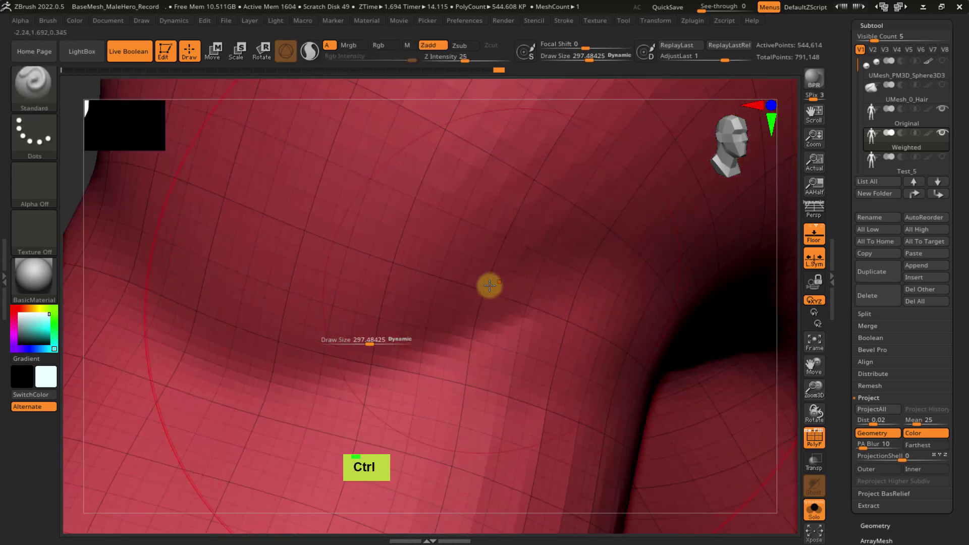
{"action": "left_click_drag", "start_coordinate": [498, 250], "coordinate": [515, 248], "text": "shift"}
{"action": "key", "text": "shift+f"}
{"action": "mouse_move", "coordinate": [514, 249]}
{"action": "right_mouse_down", "text": "ctrl"}
{"action": "mouse_move", "coordinate": [483, 233]}
{"action": "mouse_move", "coordinate": [467, 207]}
{"action": "right_mouse_up", "text": "ctrl"}
{"action": "left_click_drag", "start_coordinate": [551, 265], "coordinate": [541, 323], "text": "shift"}
{"action": "mouse_move", "coordinate": [540, 323]}
{"action": "right_mouse_down", "text": "ctrl"}
{"action": "mouse_move", "coordinate": [534, 328]}
{"action": "mouse_move", "coordinate": [485, 251]}
{"action": "mouse_move", "coordinate": [477, 255]}
{"action": "right_mouse_up", "text": "ctrl"}
{"action": "left_click_drag", "start_coordinate": [477, 255], "coordinate": [472, 234], "text": "shift"}
{"action": "right_click_drag", "start_coordinate": [491, 220], "coordinate": [491, 240], "text": "alt"}
{"action": "mouse_move", "coordinate": [491, 240]}
{"action": "left_mouse_down", "text": "shift"}
{"action": "mouse_move", "coordinate": [460, 307]}
{"action": "mouse_move", "coordinate": [471, 255]}
{"action": "left_mouse_up", "text": "shift"}
- Select the ClayTubes sculpting brush
{"action": "key", "text": "b"}
{"action": "key", "text": "c"}
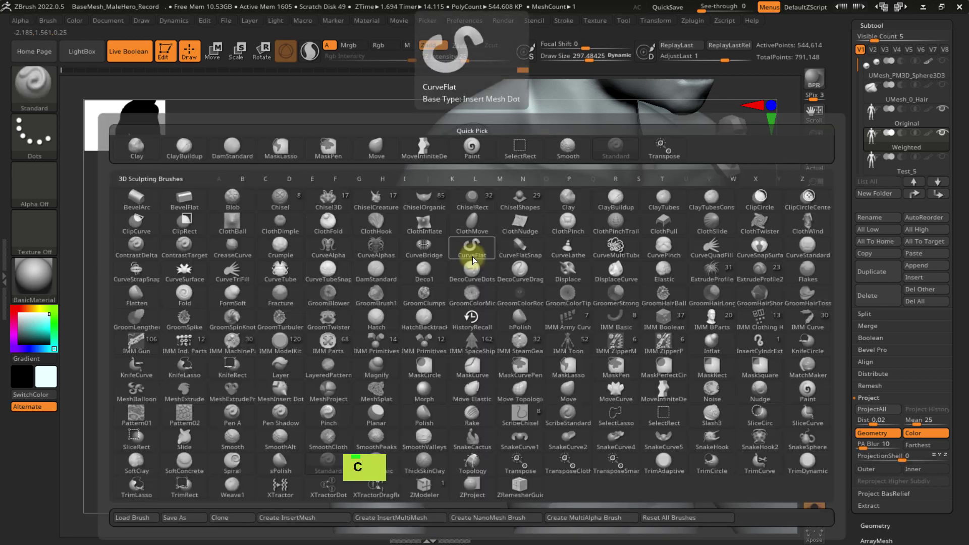
{"action": "key", "text": "t"}
{"action": "key", "text": "s"}
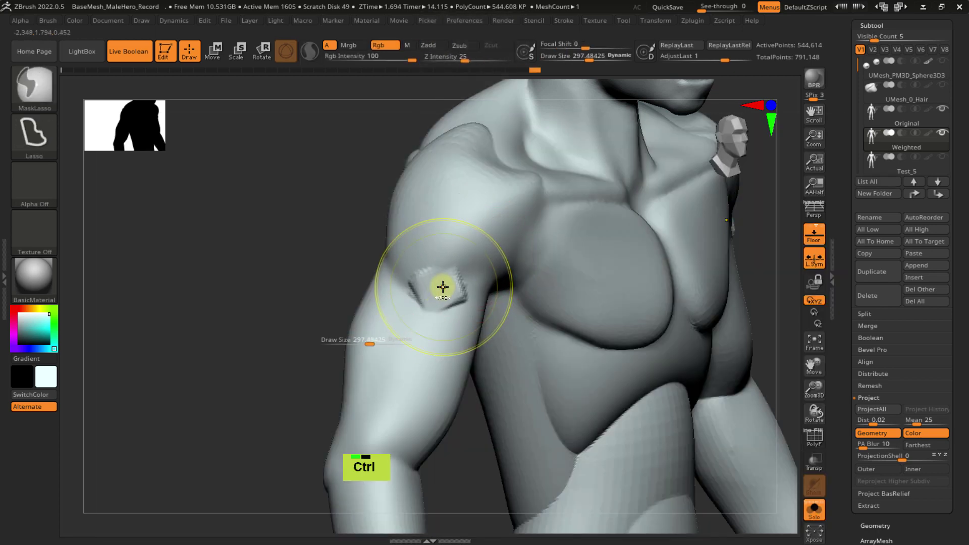
{"action": "key", "text": "ctrl+z"}
{"action": "key", "text": "s"}
{"action": "mouse_move", "coordinate": [448, 288]}
{"action": "left_mouse_down"}
{"action": "mouse_move", "coordinate": [437, 294]}
{"action": "mouse_move", "coordinate": [446, 289]}
{"action": "left_mouse_up"}
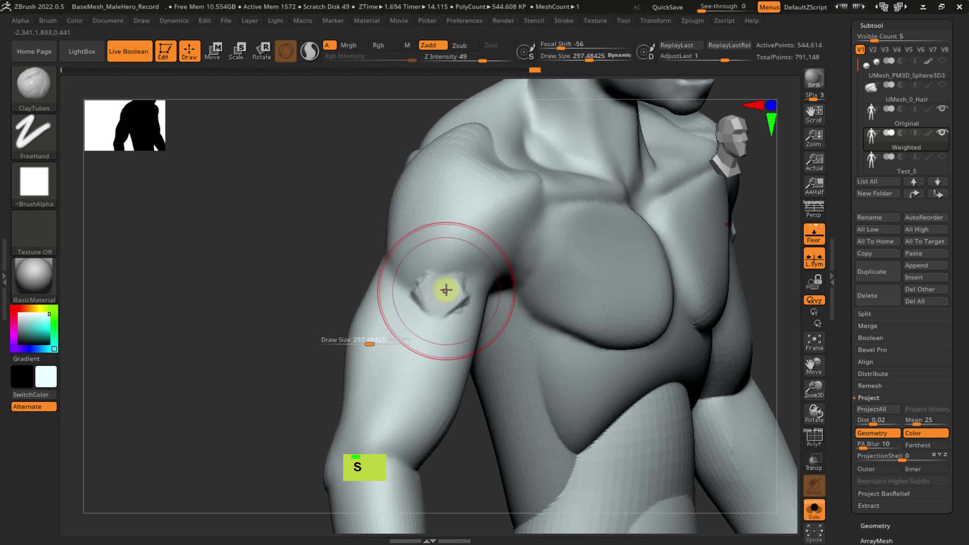
{"action": "key", "text": "ctrl+z"}
- Set the draw size to about 94.5, then build up and soften muscle strokes on the upper arm and deltoid with ClayTubes
{"action": "key", "text": "s"}
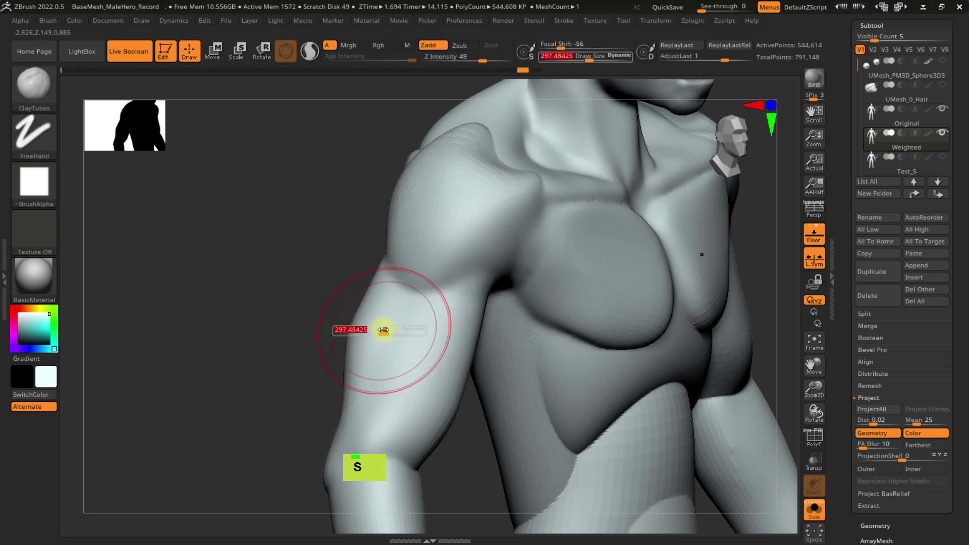
{"action": "left_click_drag", "start_coordinate": [383, 329], "coordinate": [351, 337]}
{"action": "right_click_drag", "start_coordinate": [456, 363], "coordinate": [464, 287], "text": "ctrl"}
{"action": "double_click", "coordinate": [499, 272]}
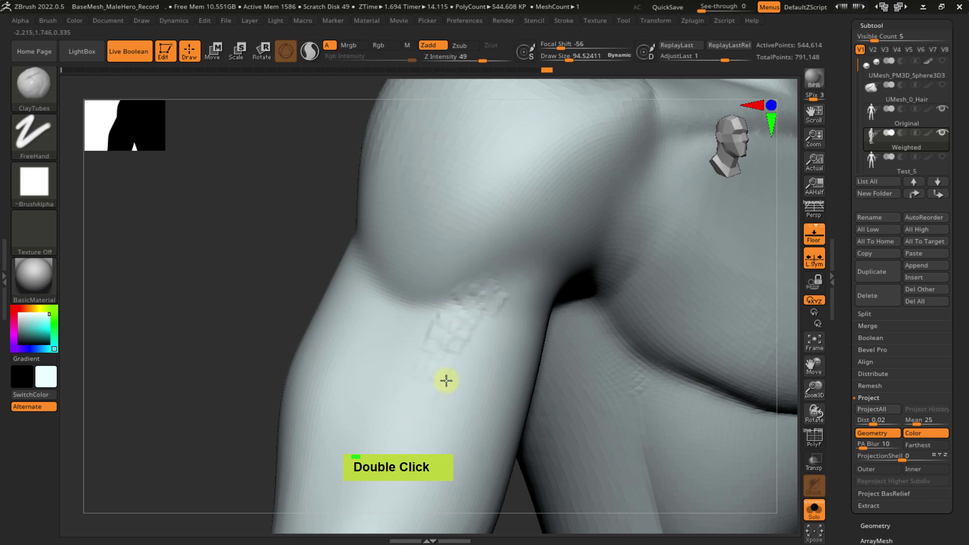
{"action": "right_click_drag", "start_coordinate": [462, 348], "coordinate": [422, 193], "text": "alt"}
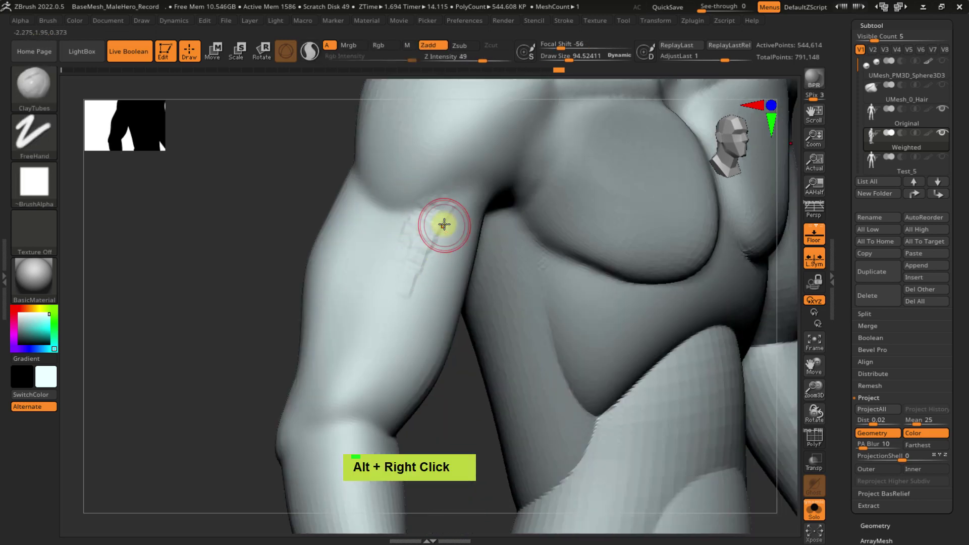
{"action": "mouse_move", "coordinate": [444, 222]}
{"action": "left_mouse_down"}
{"action": "mouse_move", "coordinate": [450, 200]}
{"action": "mouse_move", "coordinate": [381, 281]}
{"action": "left_mouse_up"}
{"action": "mouse_move", "coordinate": [408, 217]}
{"action": "left_mouse_down", "text": "shift"}
{"action": "mouse_move", "coordinate": [410, 233]}
{"action": "mouse_move", "coordinate": [417, 220]}
{"action": "left_mouse_up", "text": "shift"}
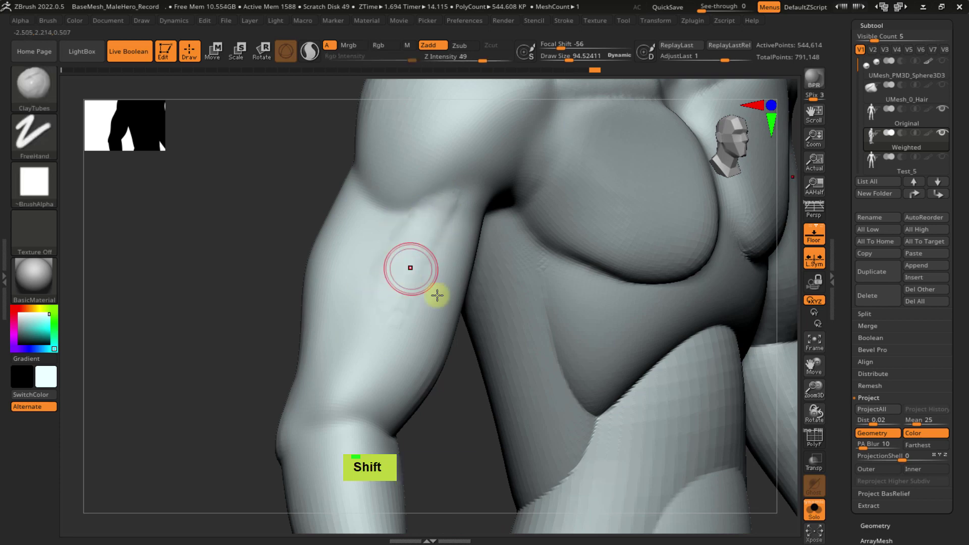
{"action": "mouse_move", "coordinate": [437, 292]}
{"action": "right_mouse_down"}
{"action": "mouse_move", "coordinate": [448, 283]}
{"action": "mouse_move", "coordinate": [417, 292]}
{"action": "mouse_move", "coordinate": [434, 297]}
{"action": "right_mouse_up"}
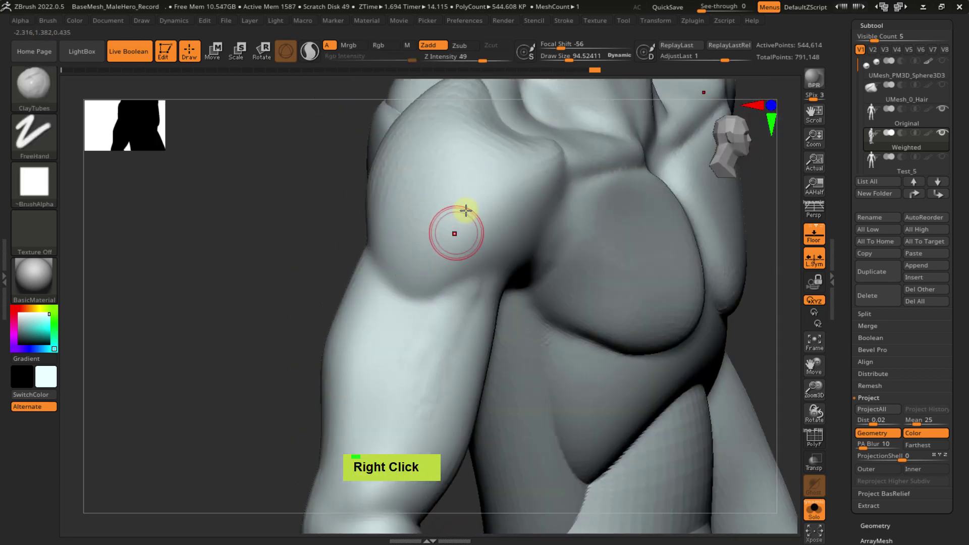
{"action": "mouse_move", "coordinate": [506, 153]}
{"action": "left_mouse_down"}
{"action": "mouse_move", "coordinate": [434, 270]}
{"action": "mouse_move", "coordinate": [432, 297]}
{"action": "left_mouse_up"}
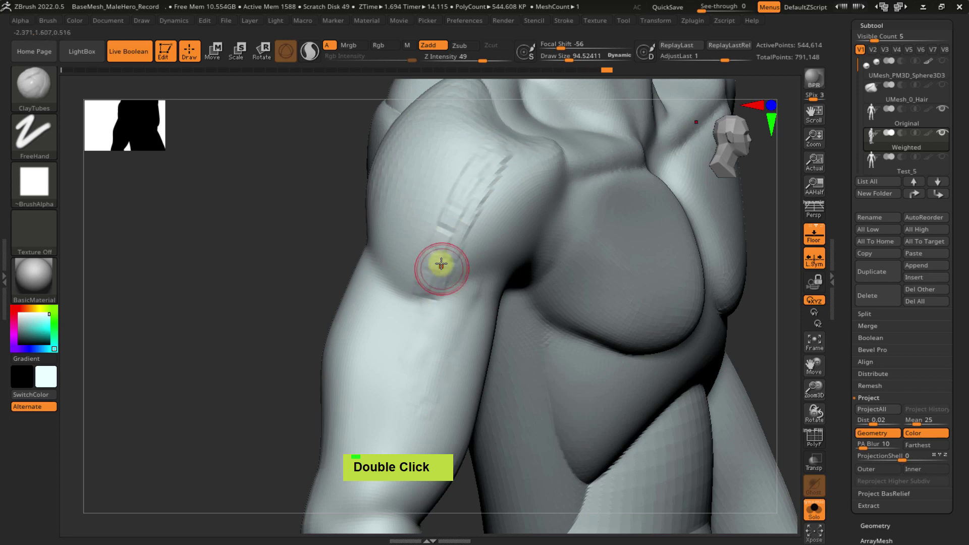
- Select the DamStandard brush and carve several muscle-fibre strokes down the front of the deltoid
{"action": "key", "text": "b"}
{"action": "key", "text": "d"}
{"action": "key", "text": "s"}
{"action": "right_click_drag", "start_coordinate": [474, 177], "coordinate": [432, 241], "text": "alt"}
{"action": "left_click_drag", "start_coordinate": [449, 207], "coordinate": [401, 298]}
{"action": "left_click_drag", "start_coordinate": [452, 203], "coordinate": [402, 277]}
{"action": "left_click_drag", "start_coordinate": [434, 222], "coordinate": [369, 359]}
{"action": "mouse_move", "coordinate": [425, 236]}
{"action": "left_mouse_down"}
{"action": "mouse_move", "coordinate": [388, 301]}
{"action": "mouse_move", "coordinate": [382, 341]}
{"action": "left_mouse_up"}
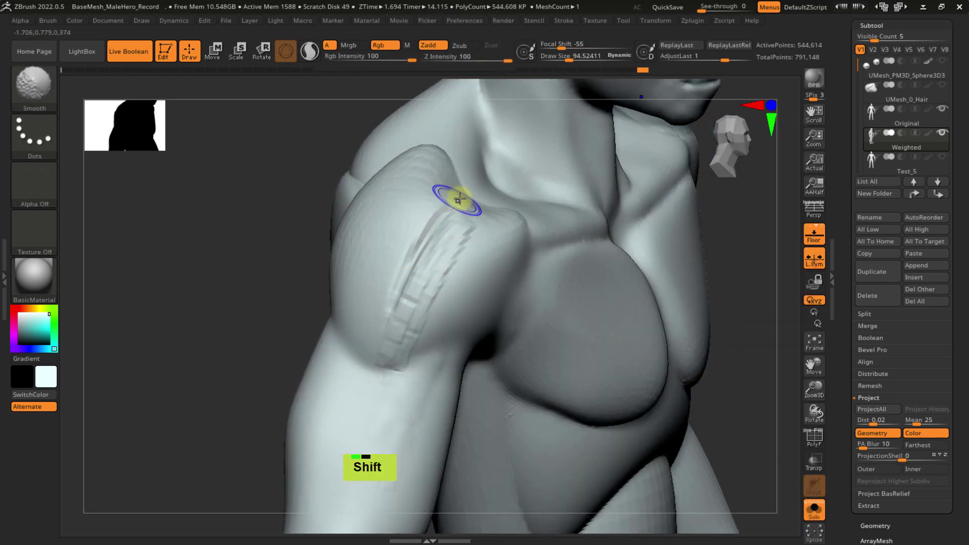
- Soften the muscle-fibre strokes on the front deltoid, then carve and smooth further diagonal grooves toward the chest with DamStandard
{"action": "left_click_drag", "start_coordinate": [456, 199], "coordinate": [446, 273], "text": "shift"}
{"action": "mouse_move", "coordinate": [447, 275]}
{"action": "right_mouse_down"}
{"action": "mouse_move", "coordinate": [430, 274]}
{"action": "mouse_move", "coordinate": [452, 274]}
{"action": "mouse_move", "coordinate": [432, 255]}
{"action": "right_mouse_up"}
{"action": "left_click_drag", "start_coordinate": [454, 233], "coordinate": [407, 284]}
{"action": "left_click_drag", "start_coordinate": [480, 219], "coordinate": [404, 290]}
{"action": "left_click_drag", "start_coordinate": [465, 225], "coordinate": [402, 285], "text": "shift"}
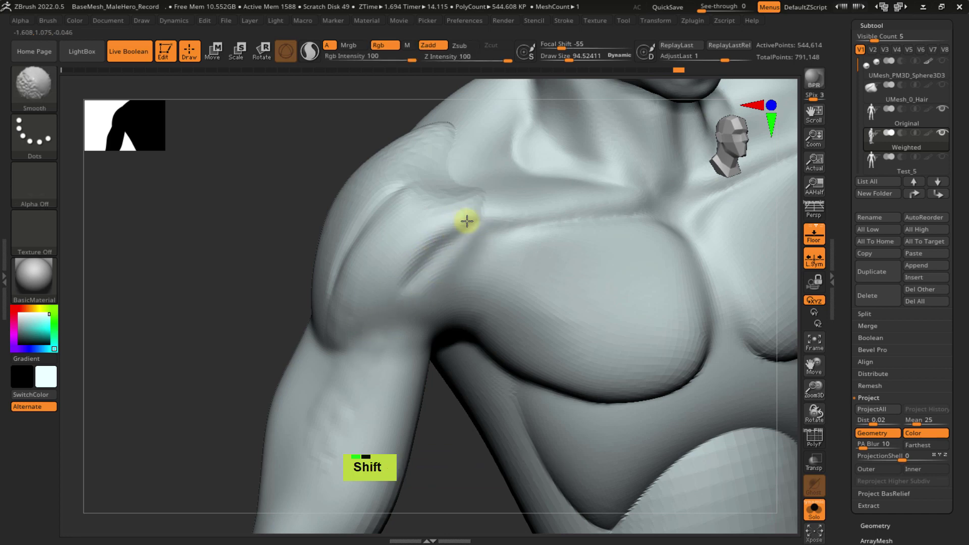
- Define the lower edge of the deltoid where it meets the upper arm with short DamStandard strokes and smooth them
{"action": "right_click_drag", "start_coordinate": [404, 320], "coordinate": [363, 352]}
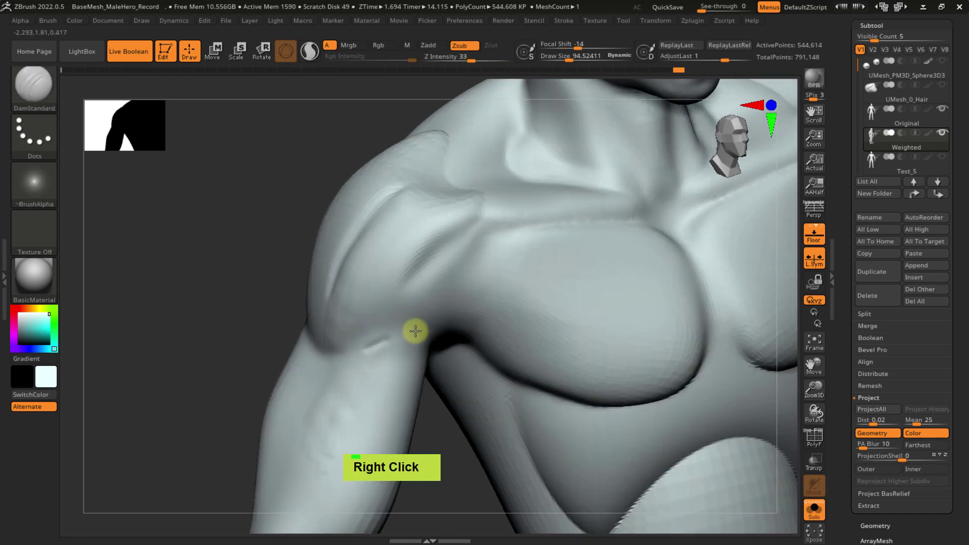
{"action": "double_click", "coordinate": [349, 356]}
{"action": "left_click", "coordinate": [364, 356], "text": "shift"}
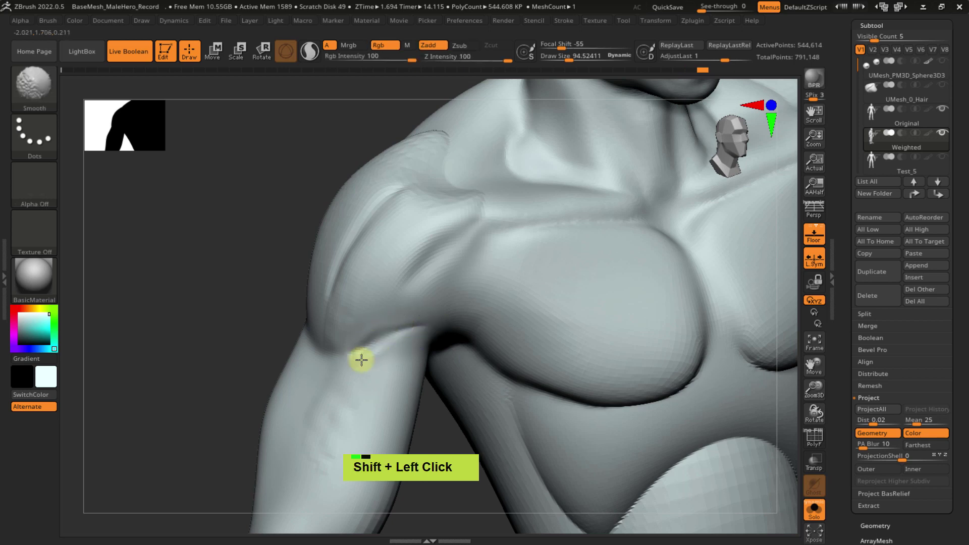
- Raise small nipple bumps symmetrically on the lower outer pectorals with the inverted DamStandard brush
{"action": "right_click_drag", "start_coordinate": [430, 317], "coordinate": [441, 277], "text": "ctrl"}
{"action": "left_click", "coordinate": [432, 277], "text": "alt"}
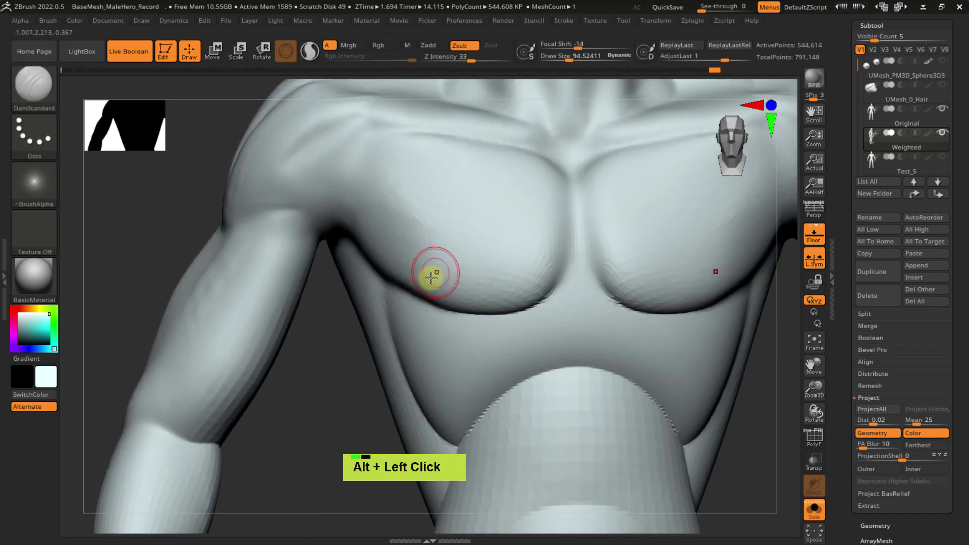
{"action": "left_click", "coordinate": [436, 280], "text": "alt"}
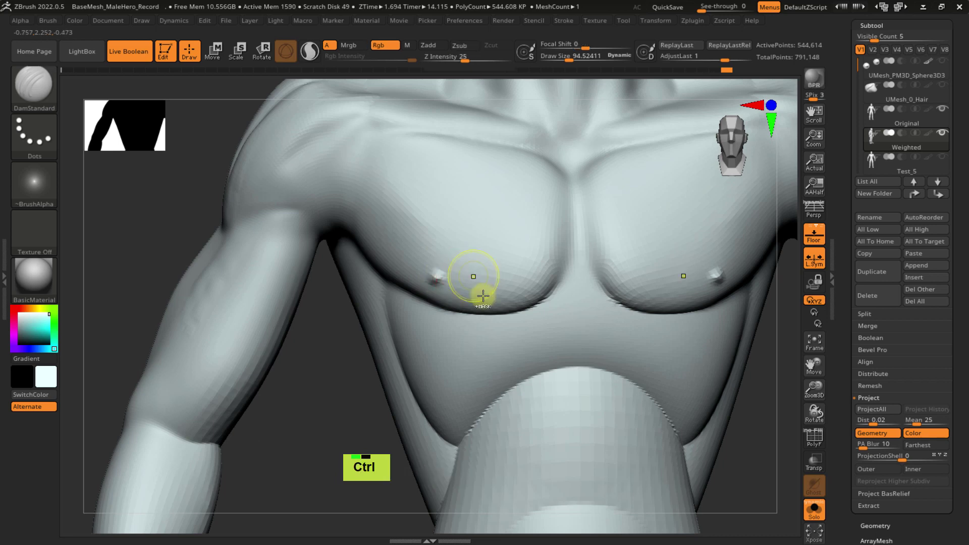
- Inspect the body's wireframe at a low subdivision level and return to the highest level with the wireframe hidden
{"action": "mouse_move", "coordinate": [482, 294]}
{"action": "right_mouse_down", "text": "ctrl"}
{"action": "mouse_move", "coordinate": [477, 259]}
{"action": "mouse_move", "coordinate": [497, 270]}
{"action": "mouse_move", "coordinate": [422, 270]}
{"action": "mouse_move", "coordinate": [479, 284]}
{"action": "right_mouse_up", "text": "ctrl"}
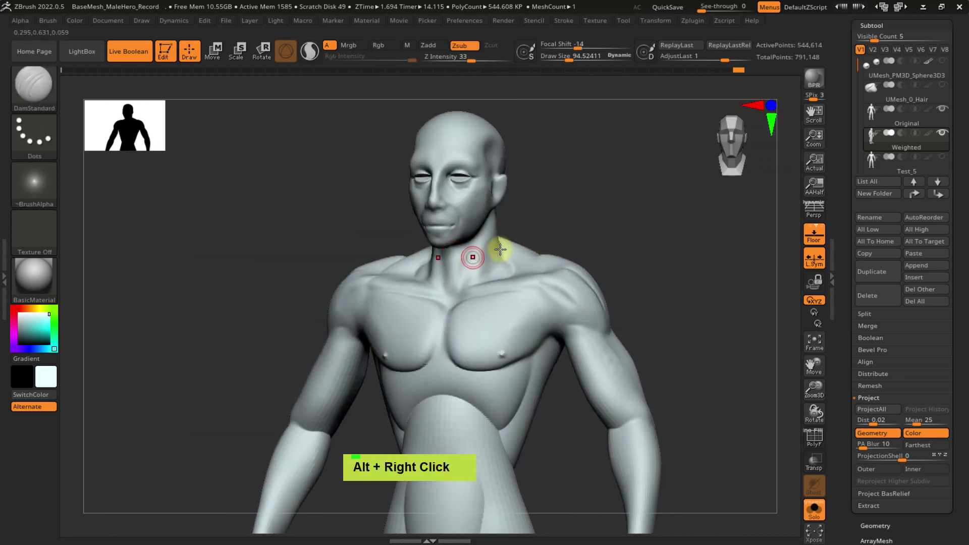
{"action": "right_click_drag", "start_coordinate": [497, 329], "coordinate": [479, 297], "text": "alt"}
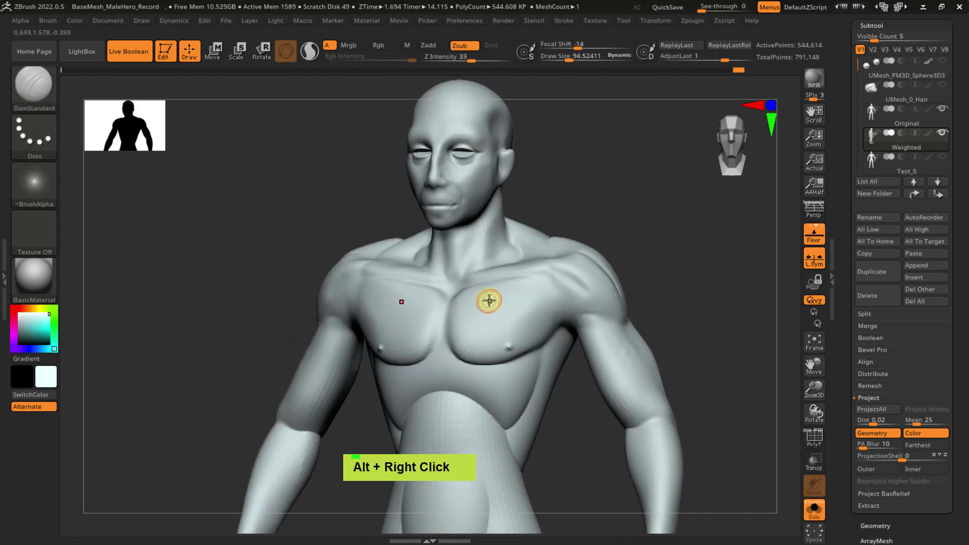
{"action": "key", "text": "shift+d"}
{"action": "key", "text": "shift+d"}
{"action": "key", "text": "shift+d"}
{"action": "key", "text": "shift+d"}
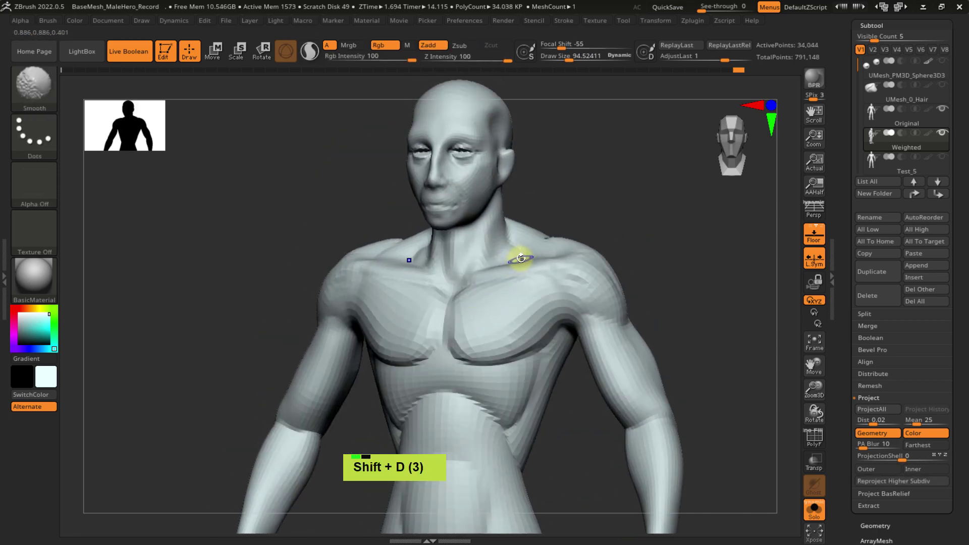
{"action": "key", "text": "shift+f"}
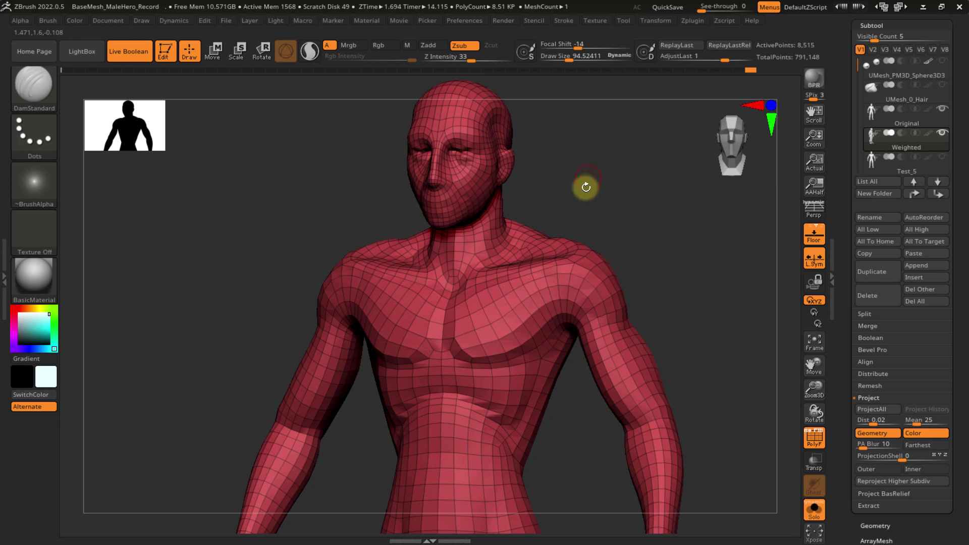
{"action": "key", "text": "d"}
{"action": "key", "text": "shift+f"}
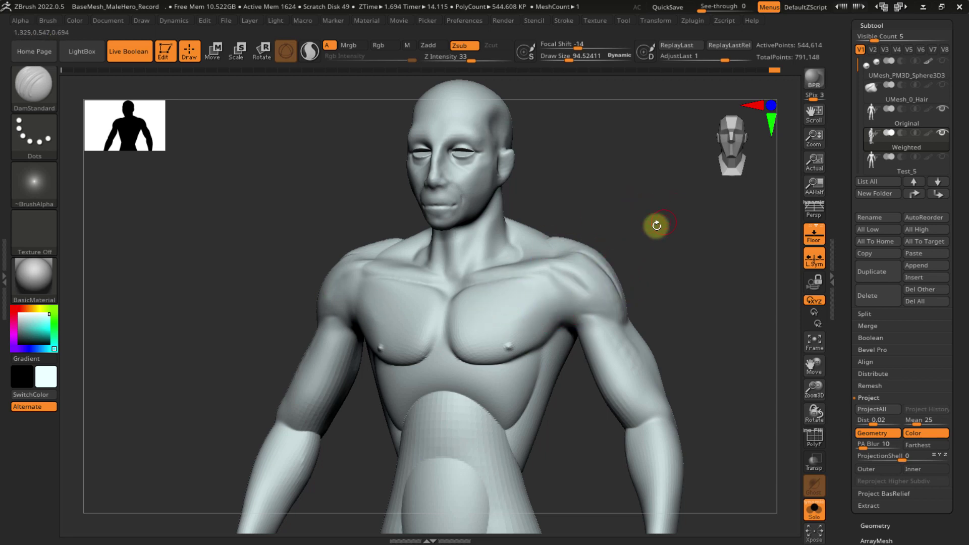
{"action": "right_click_drag", "start_coordinate": [657, 242], "coordinate": [619, 223], "text": "ctrl"}
{"action": "right_click_drag", "start_coordinate": [640, 189], "coordinate": [626, 228], "text": "ctrl"}
{"action": "right_click_drag", "start_coordinate": [626, 228], "coordinate": [609, 290], "text": "alt"}
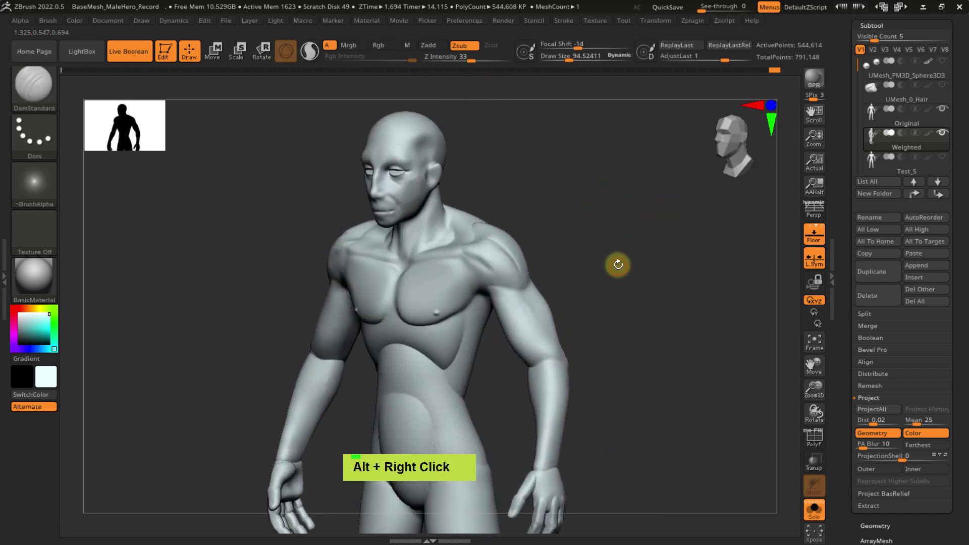
{"action": "right_click_drag", "start_coordinate": [616, 254], "coordinate": [605, 220], "text": "alt"}
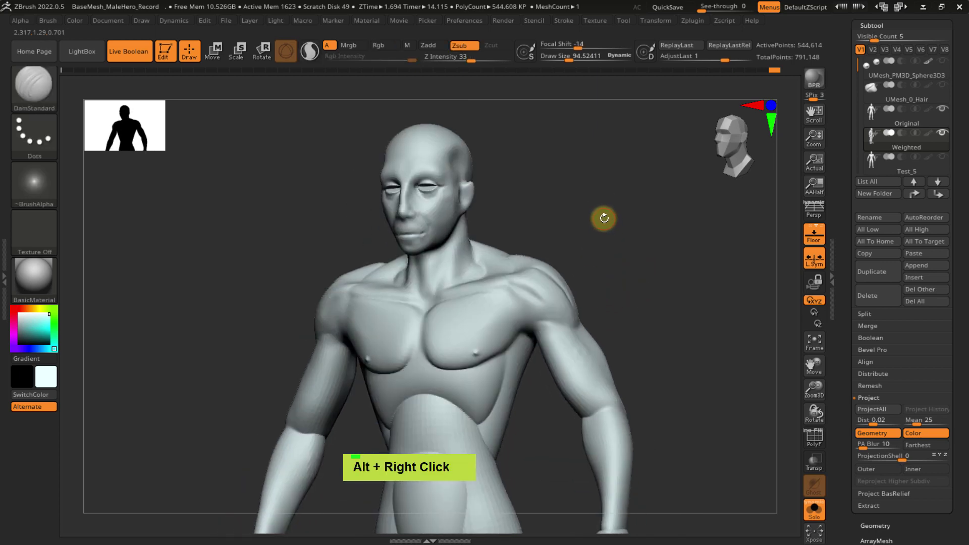